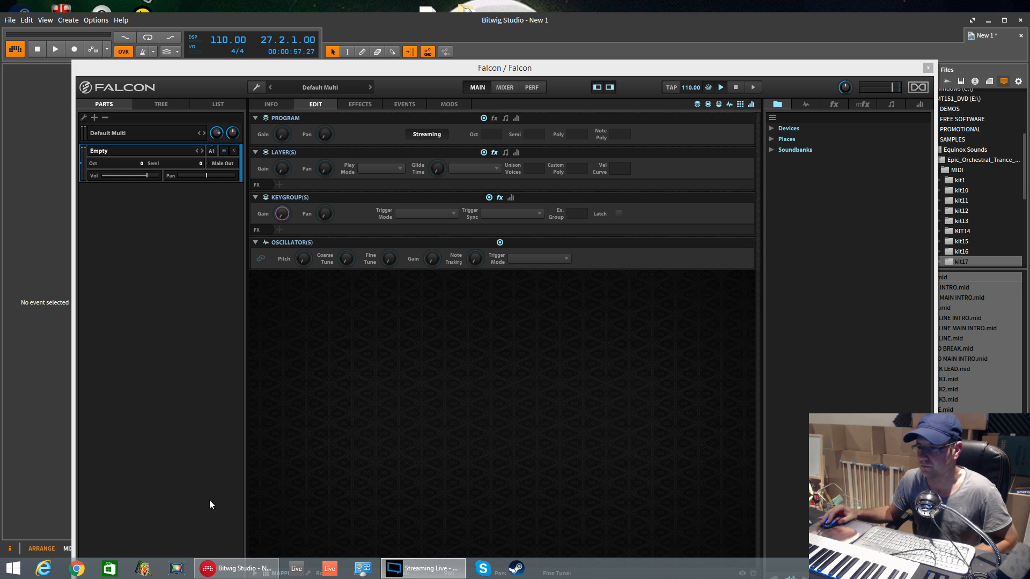
{"action": "left_click", "coordinate": [77, 568]}
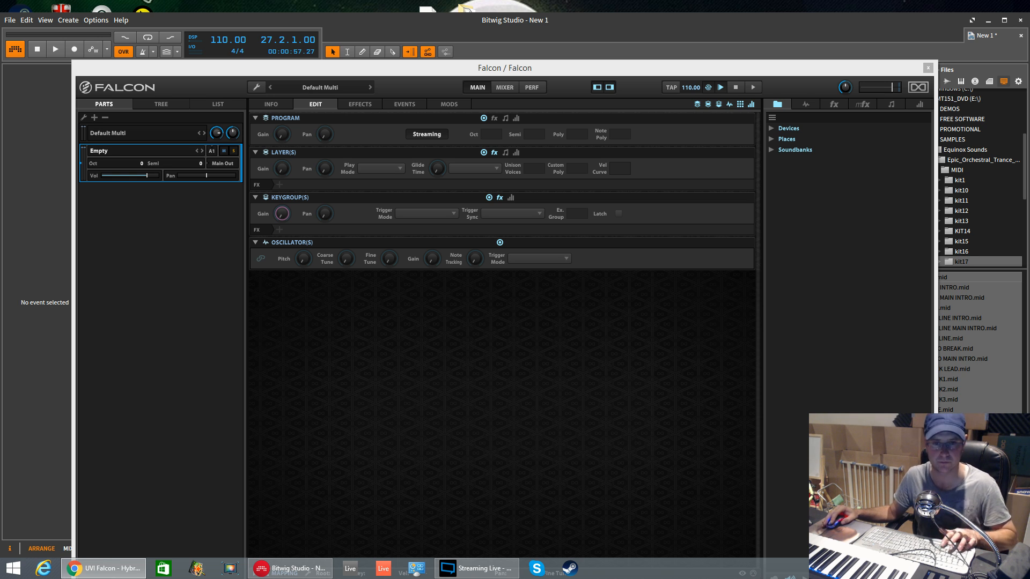
{"action": "left_click", "coordinate": [44, 569]}
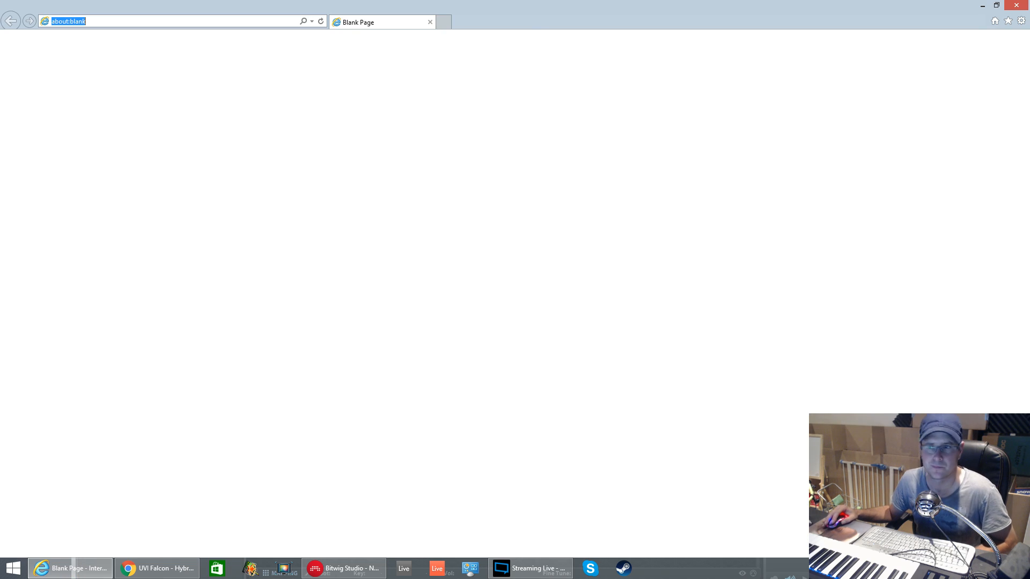
{"action": "left_click_drag", "start_coordinate": [525, 8], "coordinate": [0, 95]}
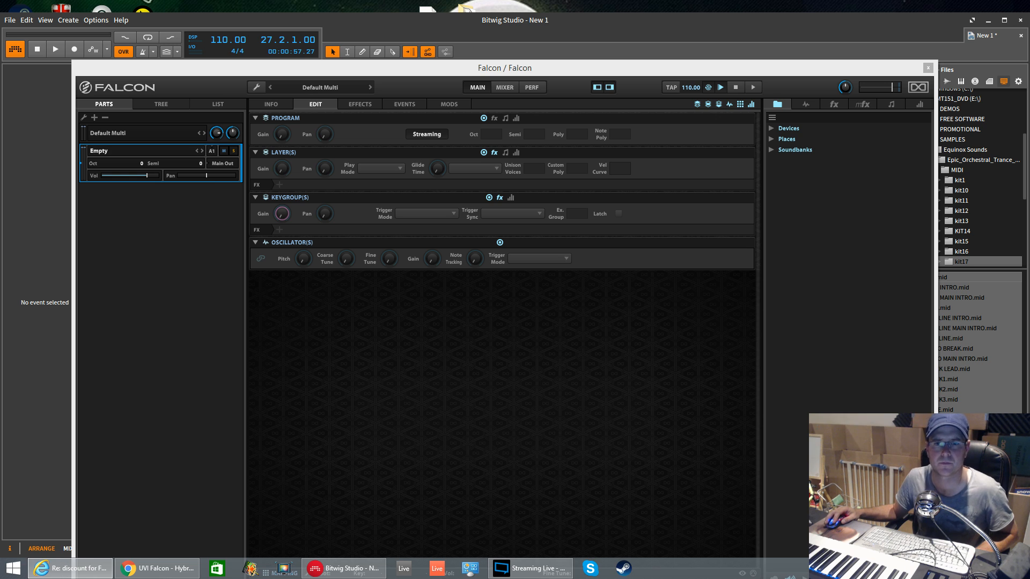
{"action": "key", "text": "alt+F4"}
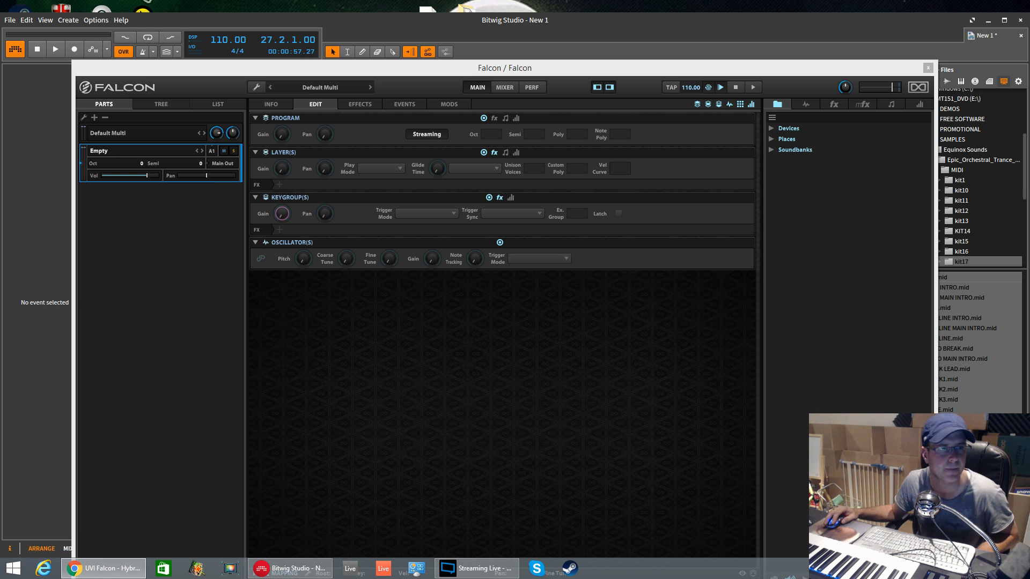
{"action": "key", "text": "alt+Tab"}
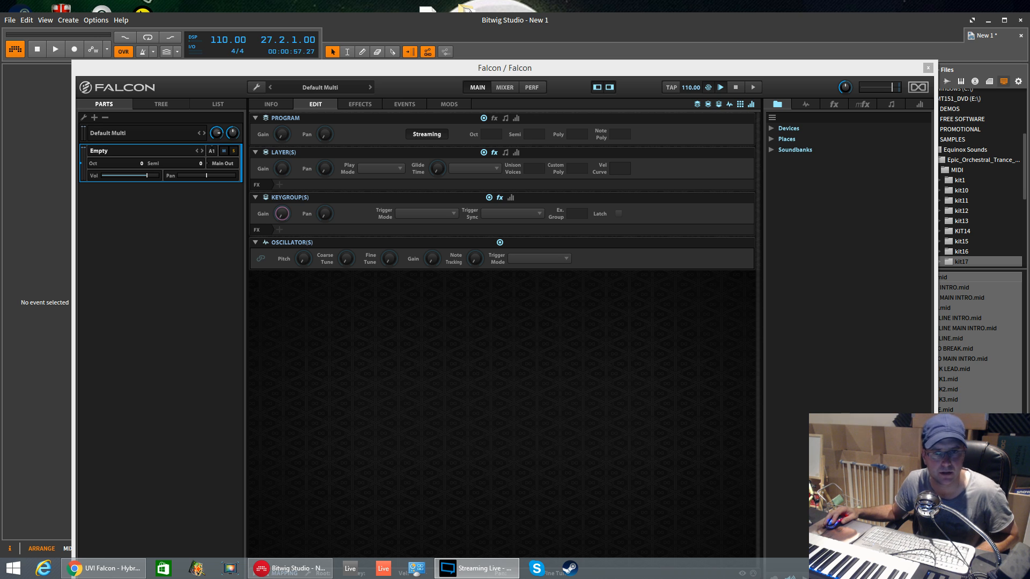
{"action": "key", "text": "alt+Tab"}
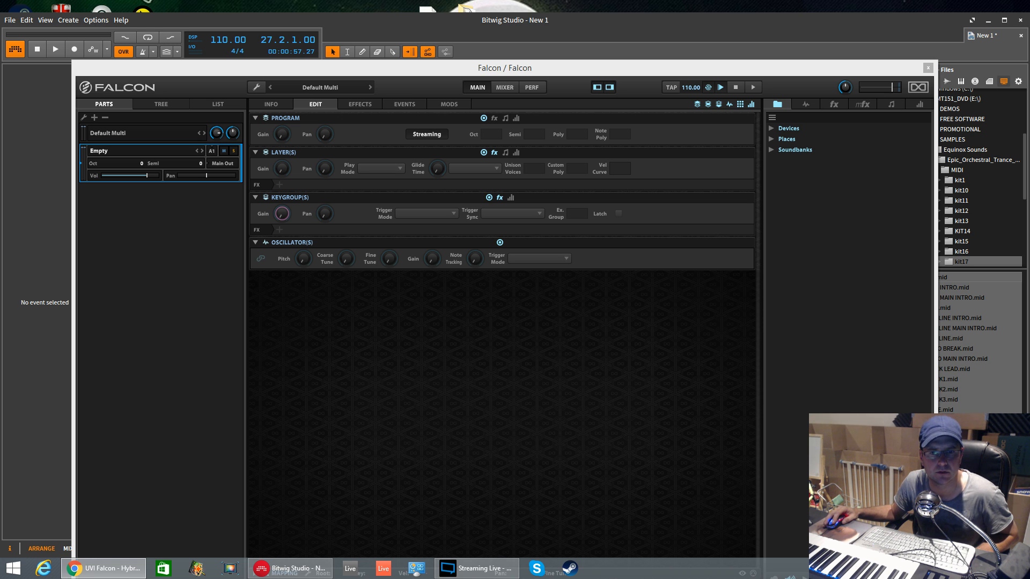
{"action": "key", "text": "alt+Tab"}
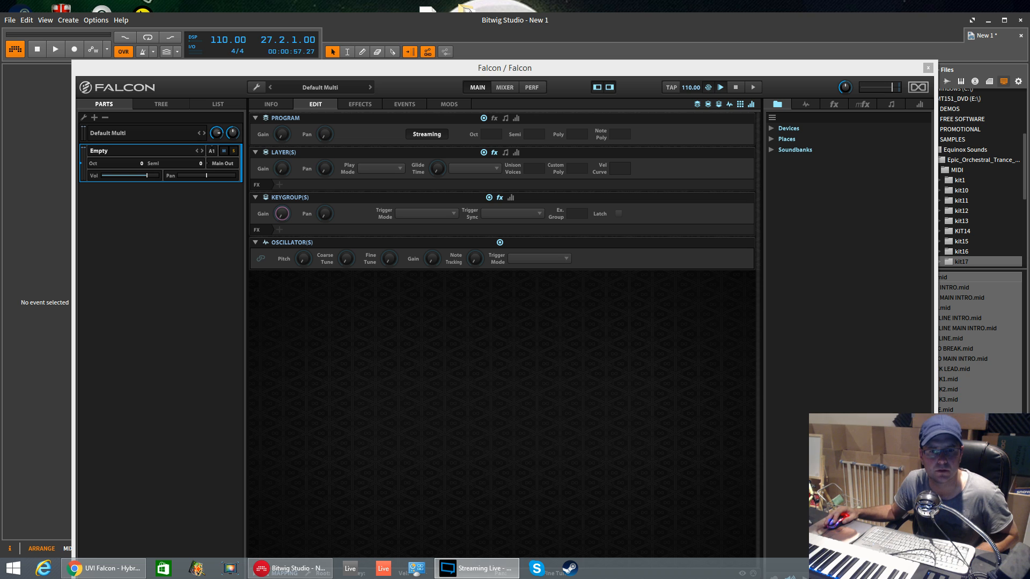
{"action": "key", "text": "alt+Tab"}
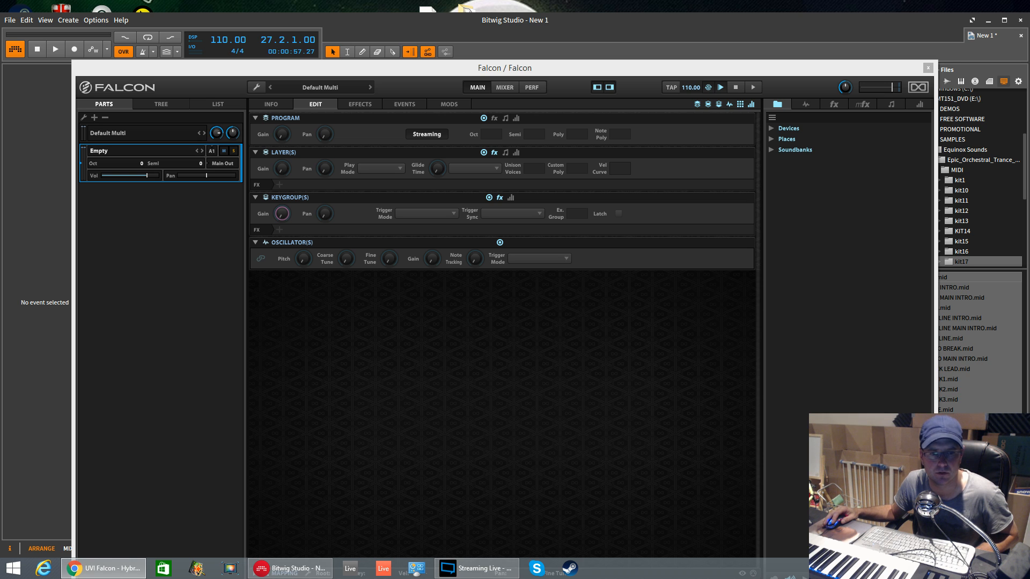
{"action": "left_click_drag", "start_coordinate": [0, 145], "coordinate": [104, 335]}
{"action": "key", "text": "alt+Tab"}
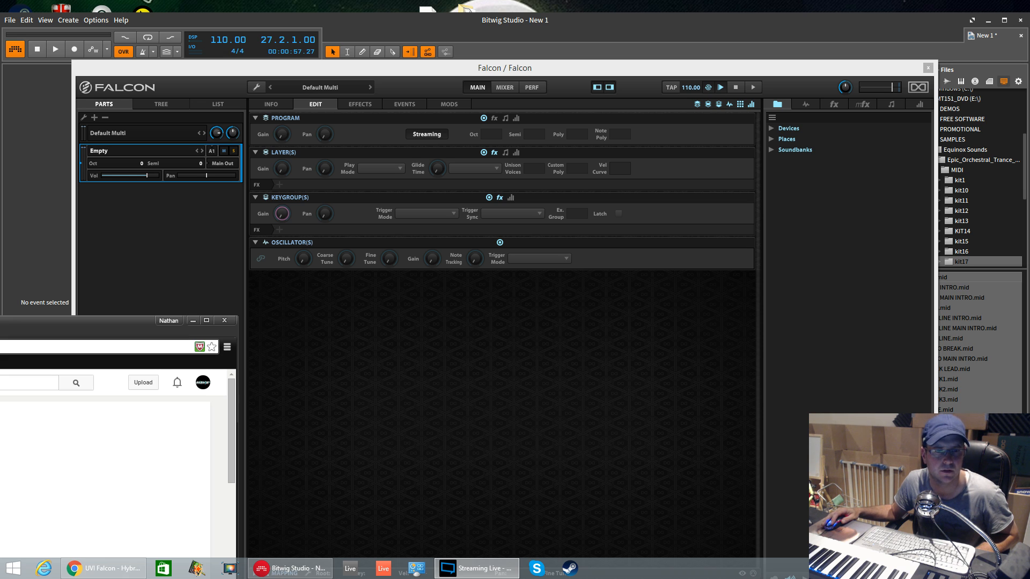
{"action": "left_click_drag", "start_coordinate": [81, 323], "coordinate": [0, 312]}
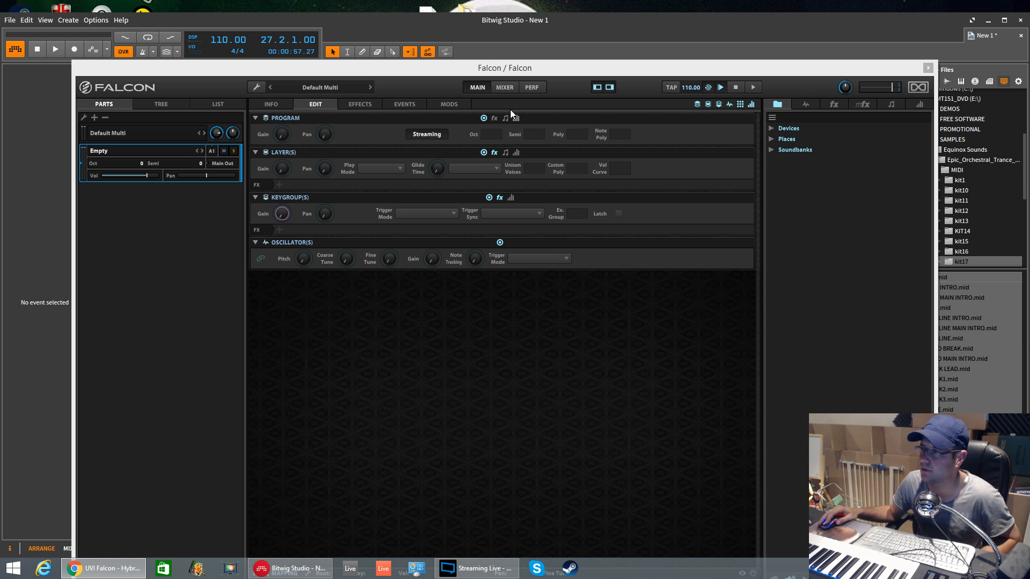
Place the STRING BREAK MIDI clip from the kit17 folder on the Falcon track at bar 1.
{"action": "left_click_drag", "start_coordinate": [529, 70], "coordinate": [522, 31]}
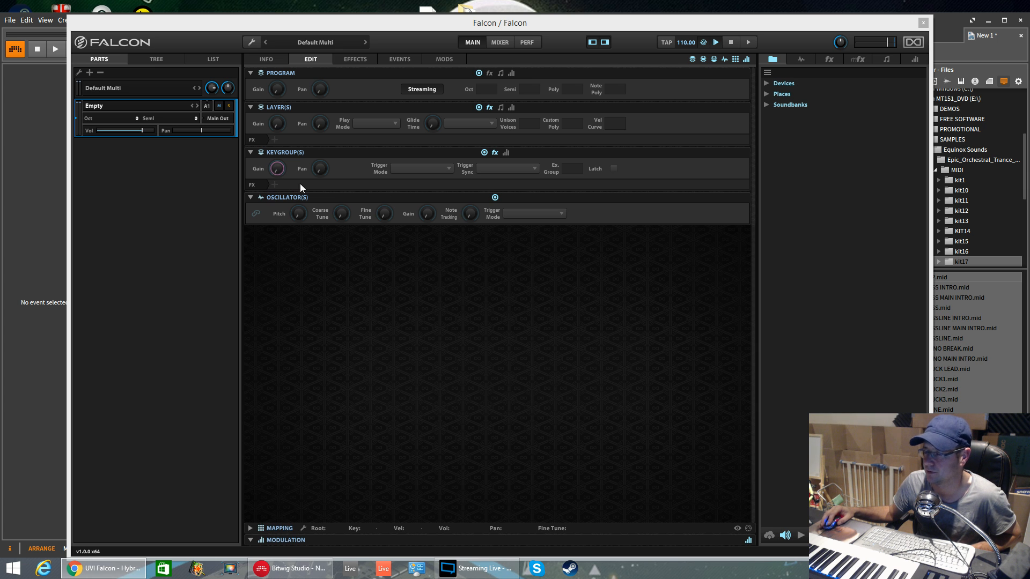
{"action": "left_click_drag", "start_coordinate": [585, 25], "coordinate": [569, 456]}
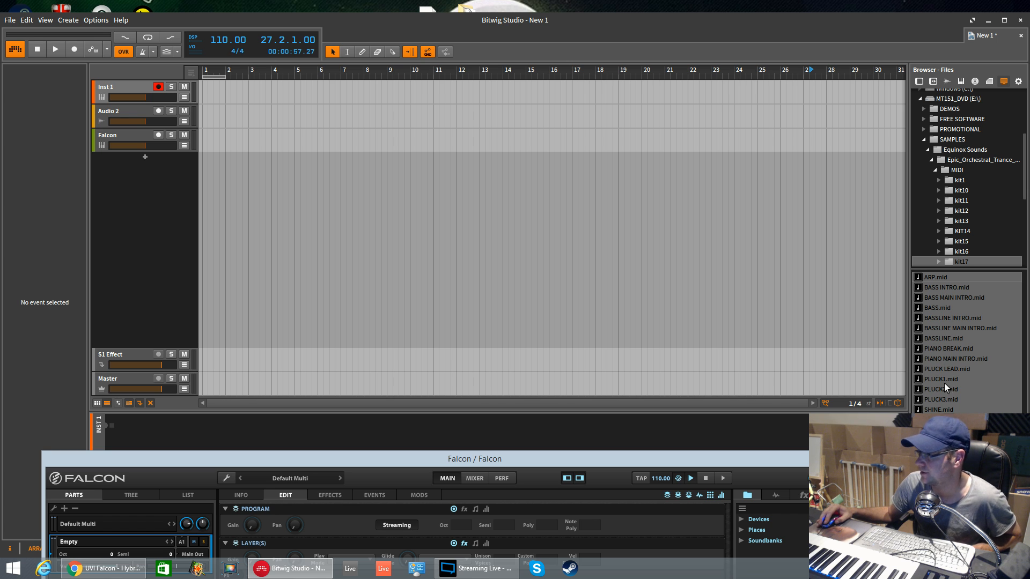
{"action": "left_click", "coordinate": [889, 275]}
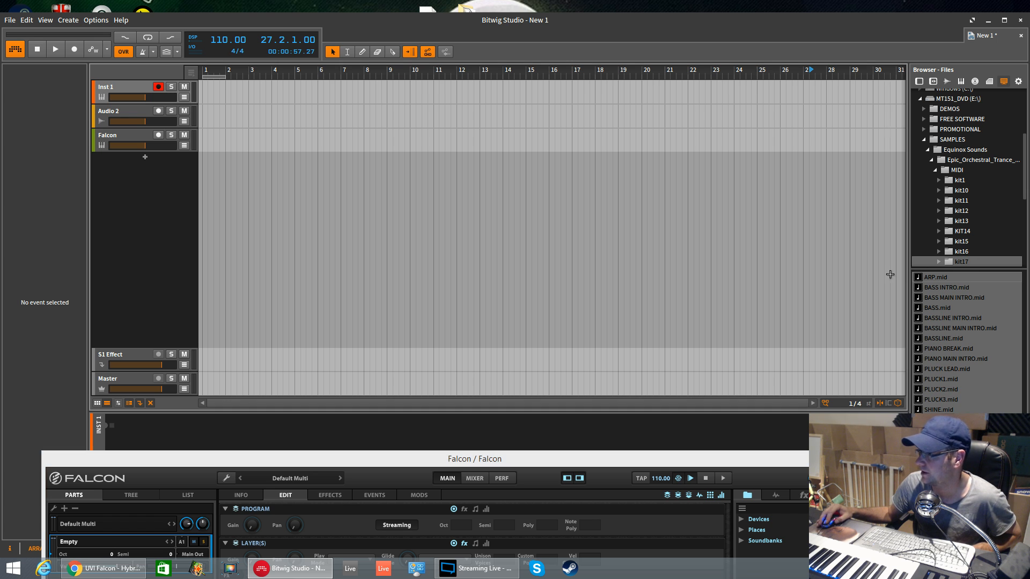
{"action": "left_click", "coordinate": [978, 301]}
{"action": "left_click", "coordinate": [964, 338]}
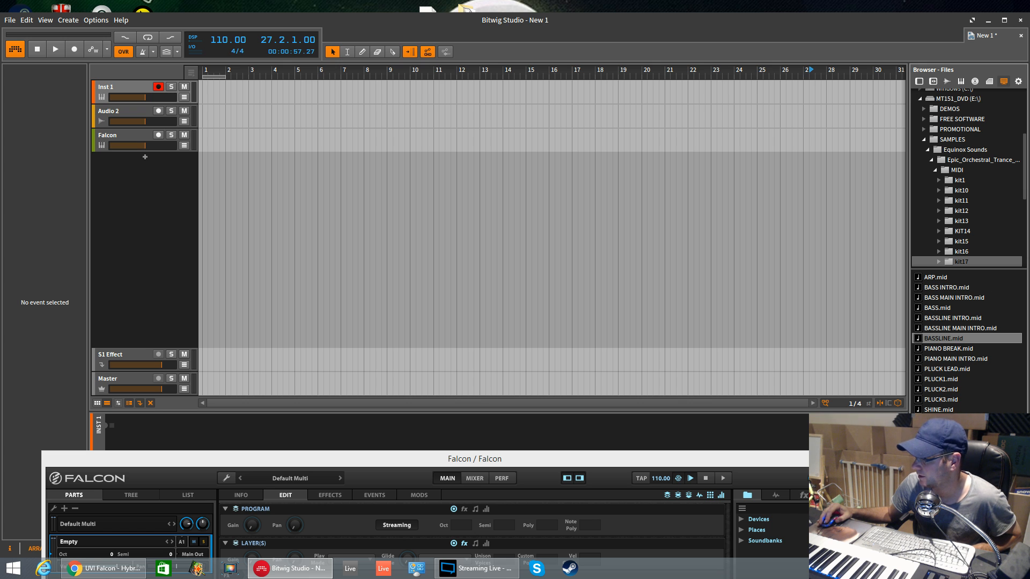
{"action": "left_click_drag", "start_coordinate": [943, 339], "coordinate": [205, 140]}
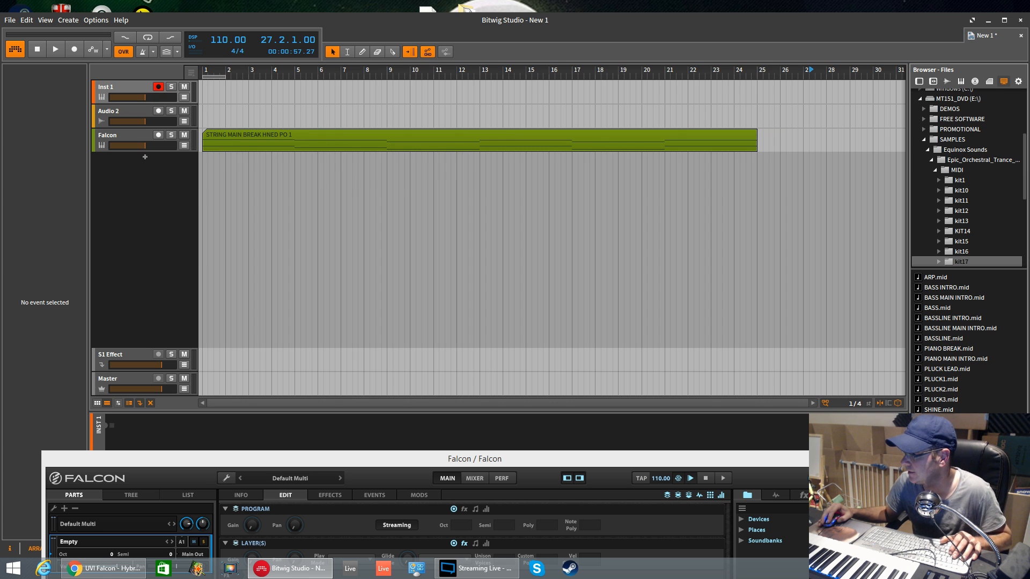
{"action": "left_click_drag", "start_coordinate": [943, 420], "coordinate": [204, 146]}
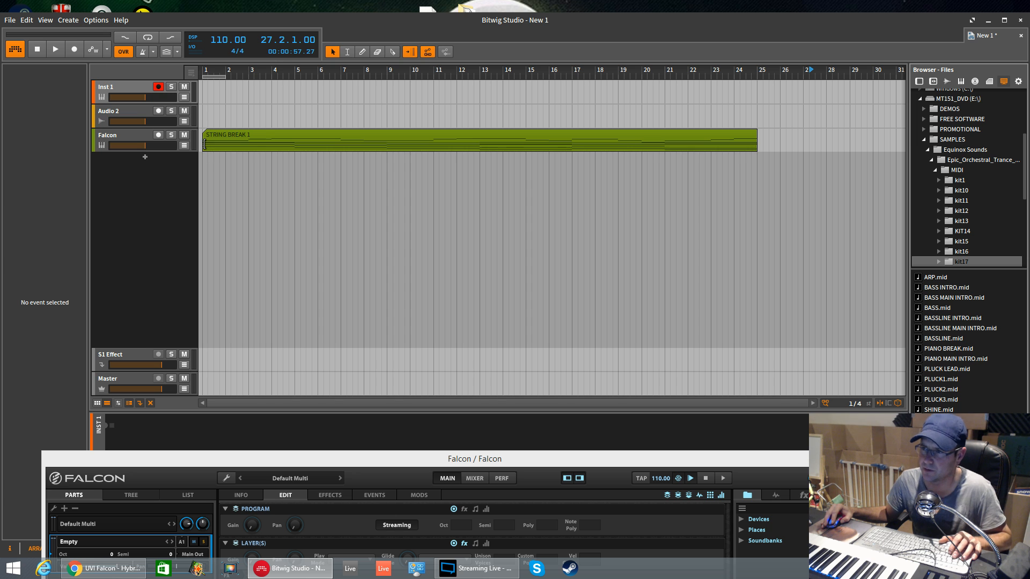
Briefly play the arrangement, stop it, and return the playhead to the start of the timeline.
{"action": "key", "text": "space"}
{"action": "key", "text": "space"}
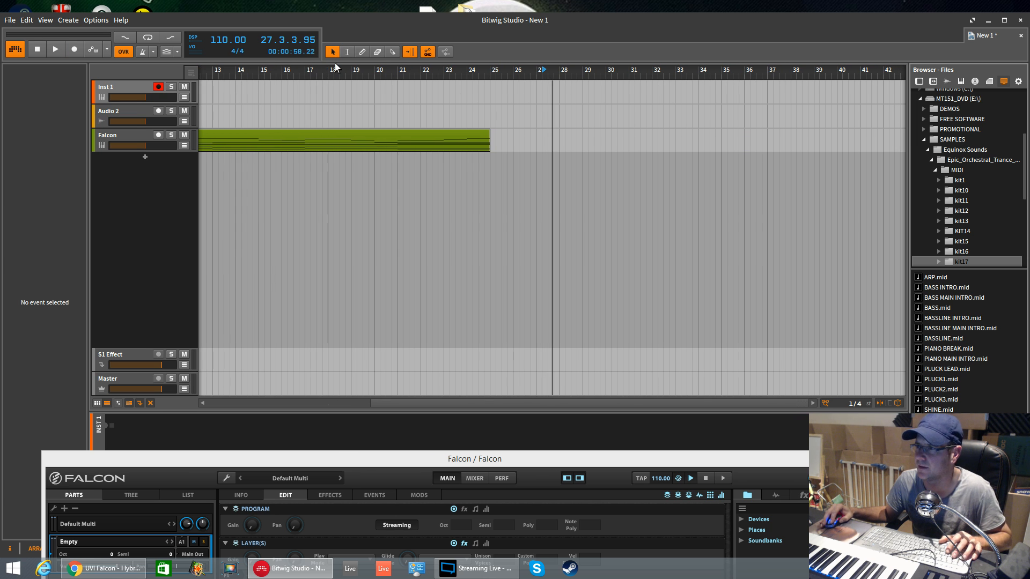
{"action": "left_click_drag", "start_coordinate": [349, 69], "coordinate": [346, 107]}
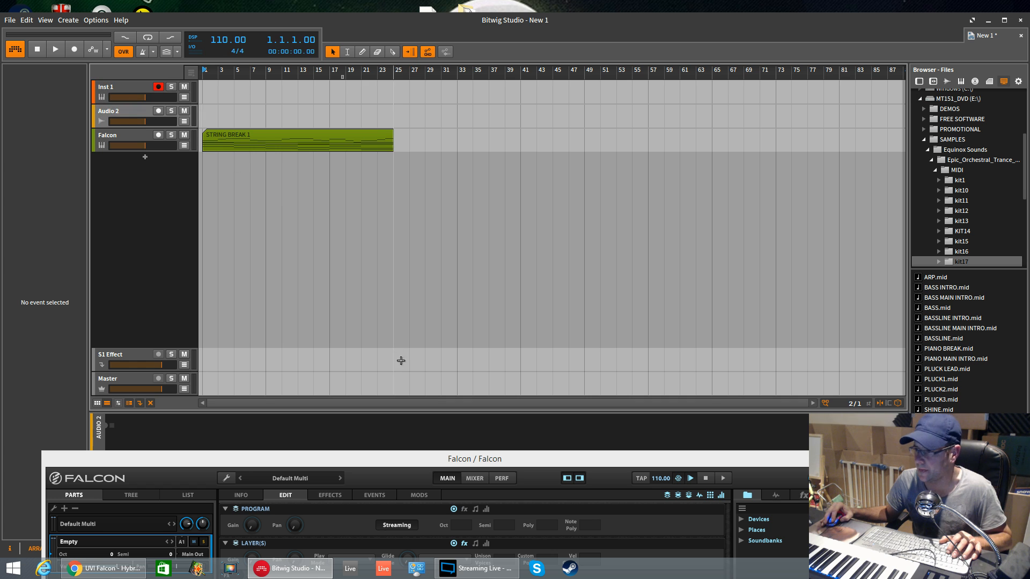
Create a keygroup in Falcon's empty program from the Synth Template and expand its key mapping display.
{"action": "left_click_drag", "start_coordinate": [525, 458], "coordinate": [548, 63]}
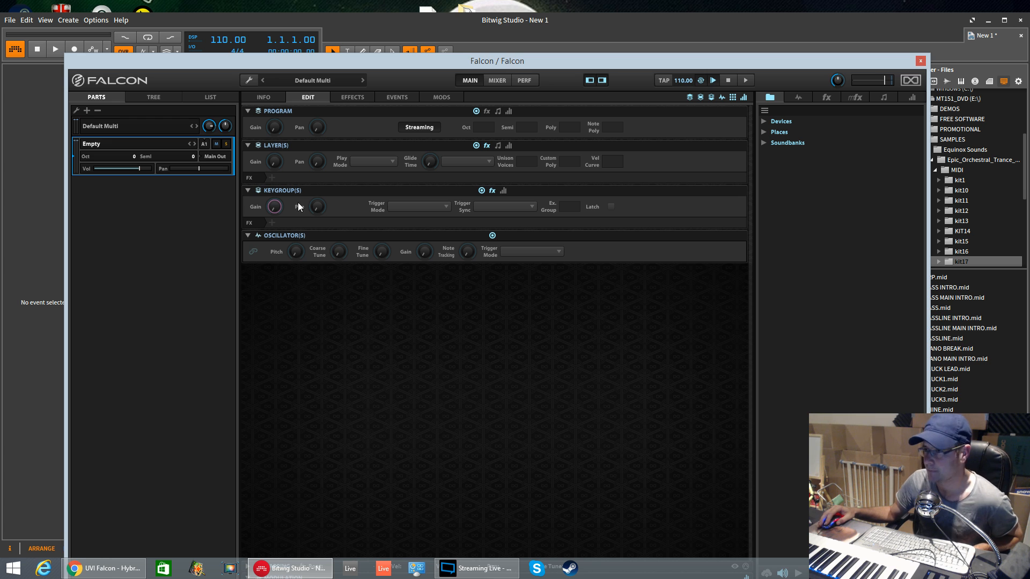
{"action": "left_click_drag", "start_coordinate": [437, 67], "coordinate": [433, 22]}
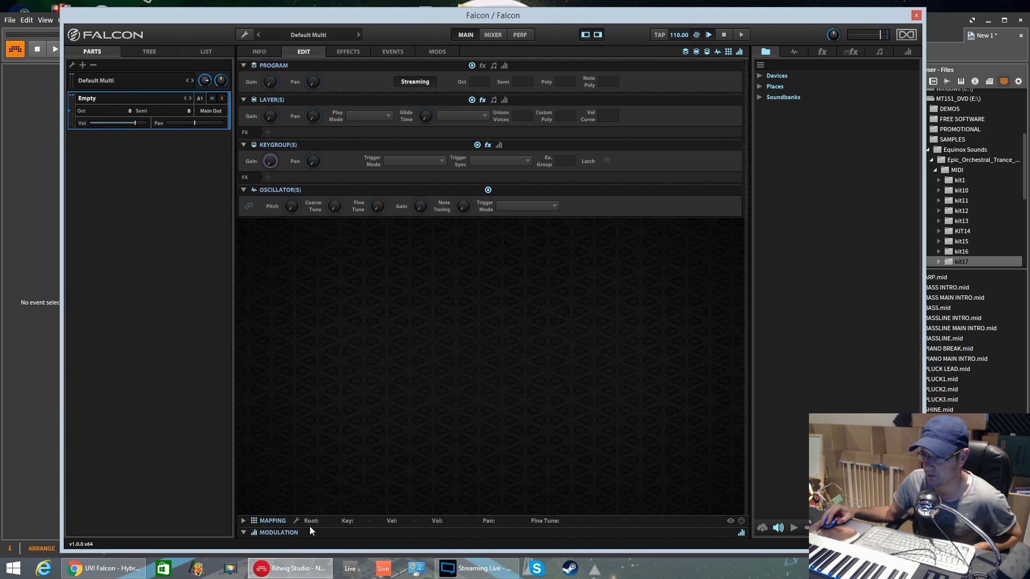
{"action": "left_click", "coordinate": [296, 522]}
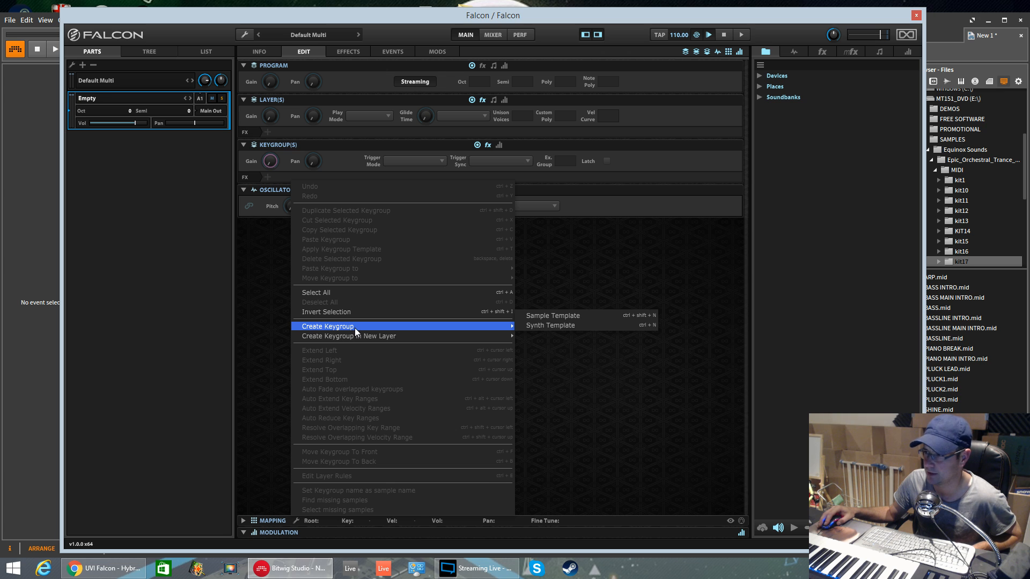
{"action": "mouse_move", "coordinate": [466, 325]}
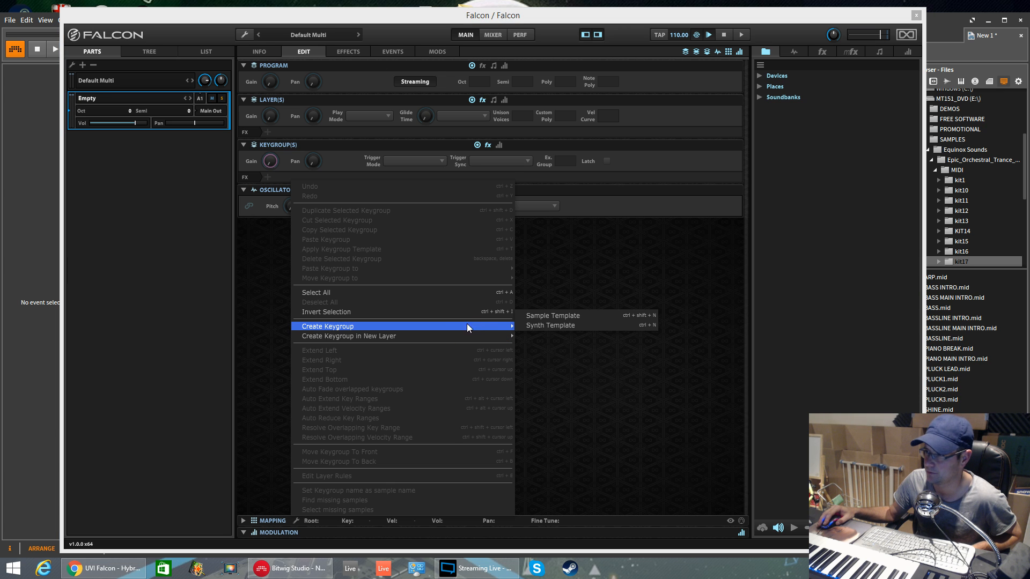
{"action": "left_click", "coordinate": [546, 325]}
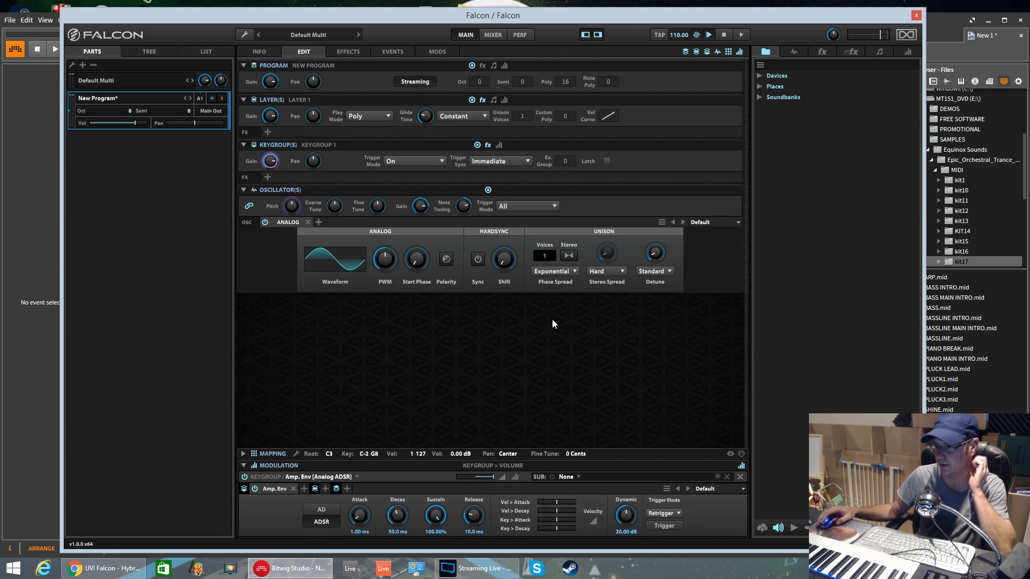
{"action": "left_click", "coordinate": [243, 455]}
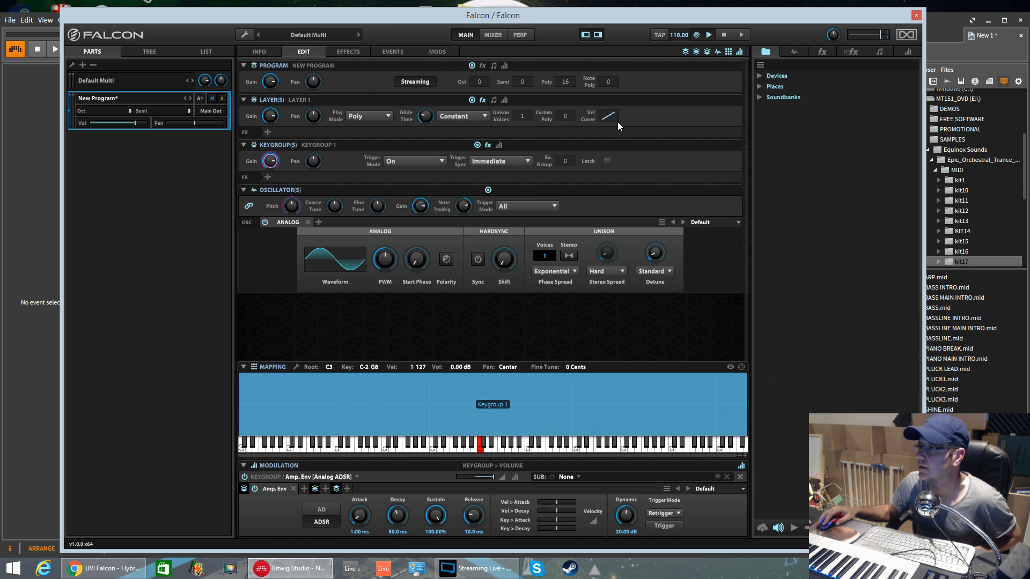
Set the Generic MIDI Keyboard controller's input port to Komplete Kontrol DAW - 1 in Bitwig's preferences.
{"action": "left_click_drag", "start_coordinate": [519, 15], "coordinate": [516, 329]}
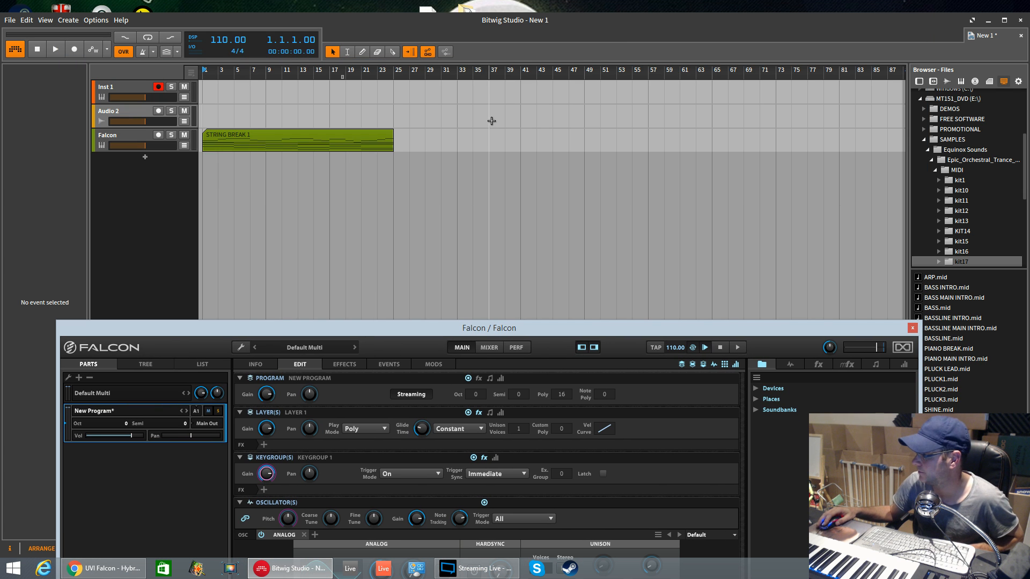
{"action": "left_click", "coordinate": [96, 19]}
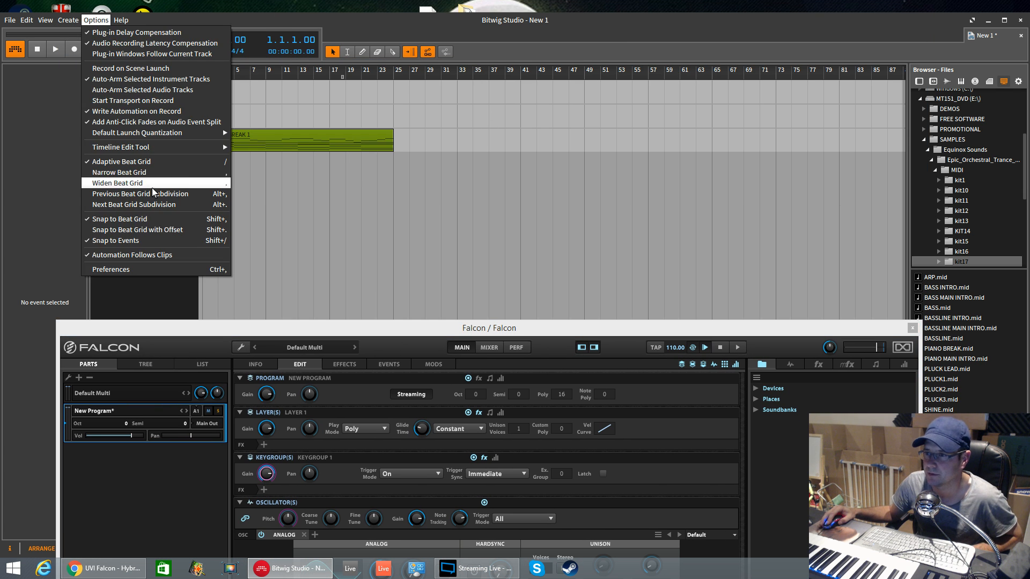
{"action": "left_click", "coordinate": [151, 269]}
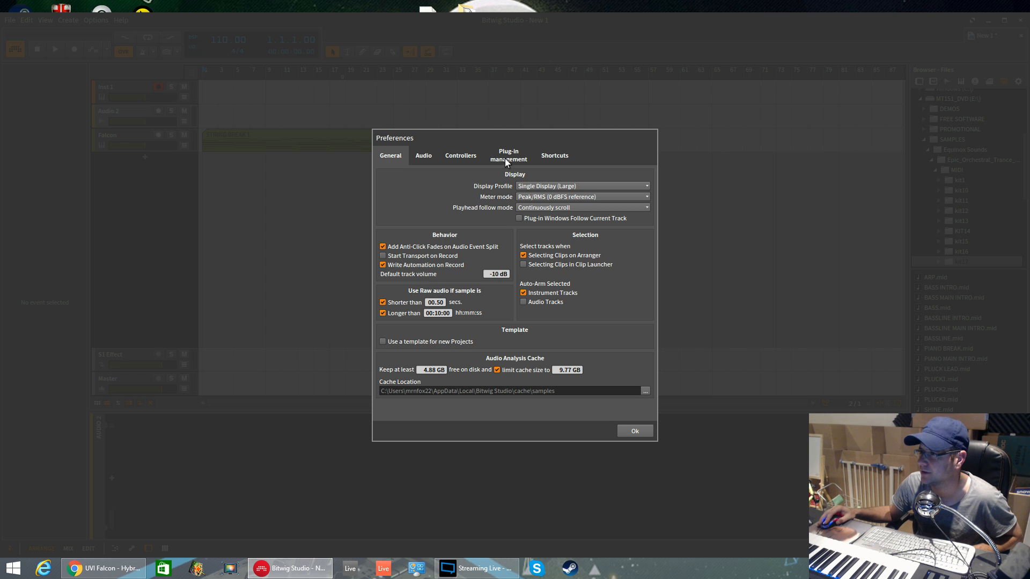
{"action": "left_click", "coordinate": [461, 156]}
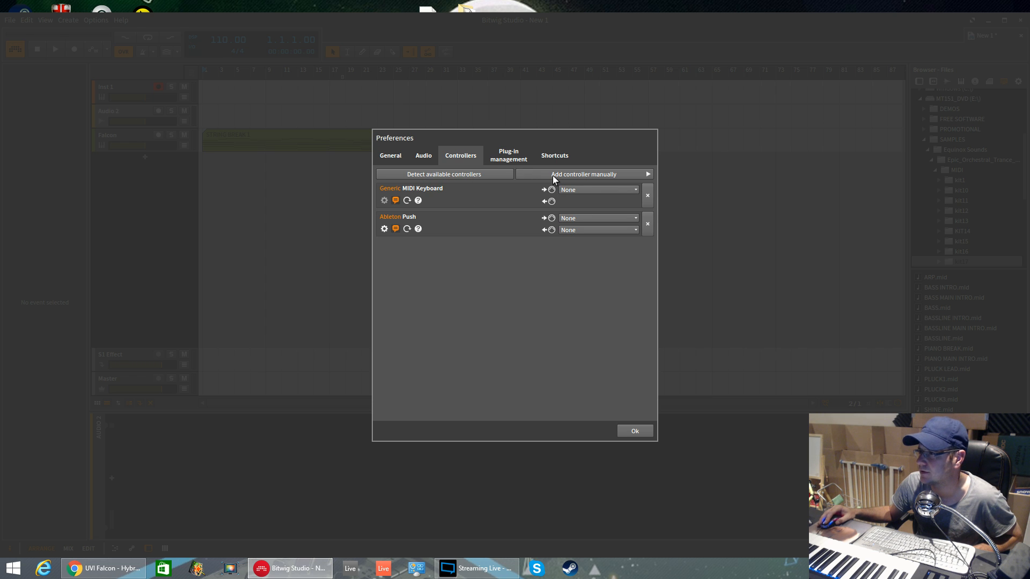
{"action": "left_click", "coordinate": [584, 190]}
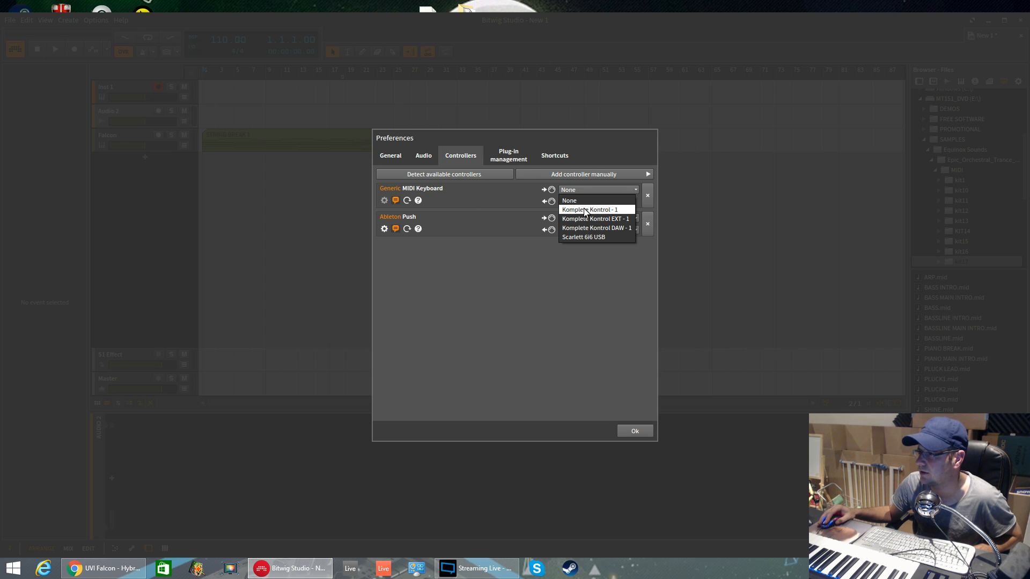
{"action": "left_click", "coordinate": [605, 228]}
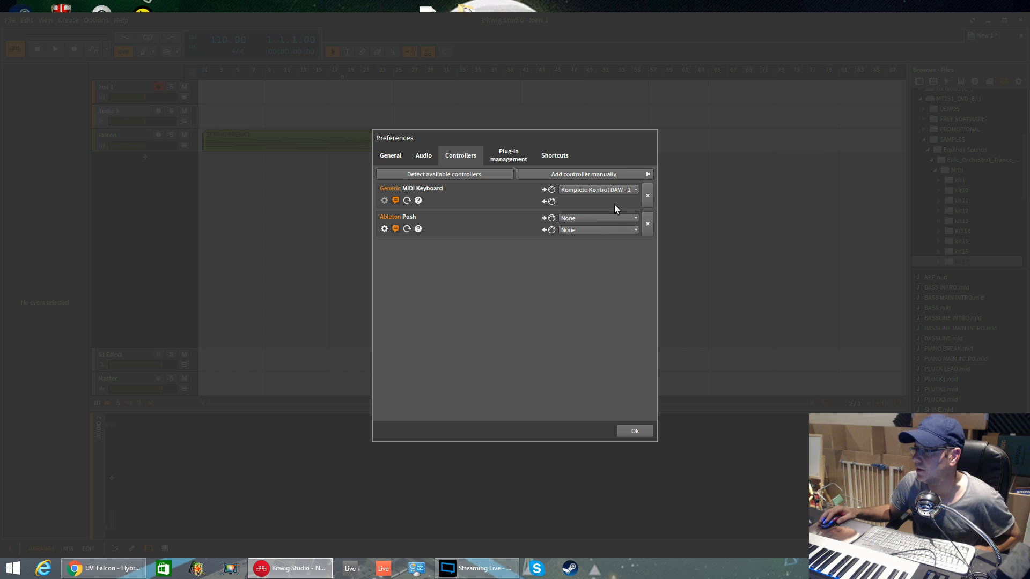
{"action": "left_click", "coordinate": [634, 432]}
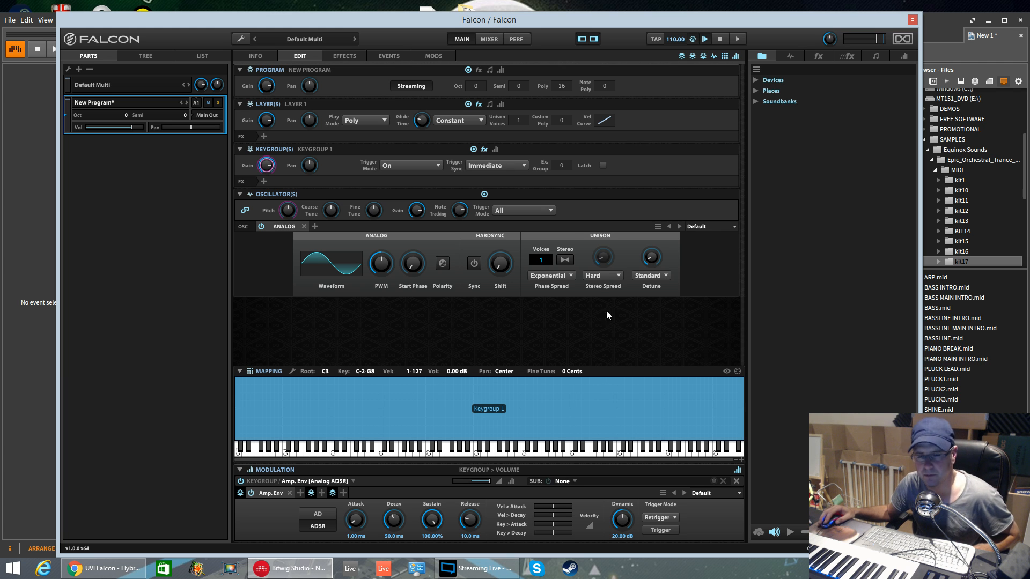
Set the Generic MIDI Keyboard controller's input port to Komplete Kontrol - 1 in Bitwig's preferences.
{"action": "left_click_drag", "start_coordinate": [553, 27], "coordinate": [529, 229]}
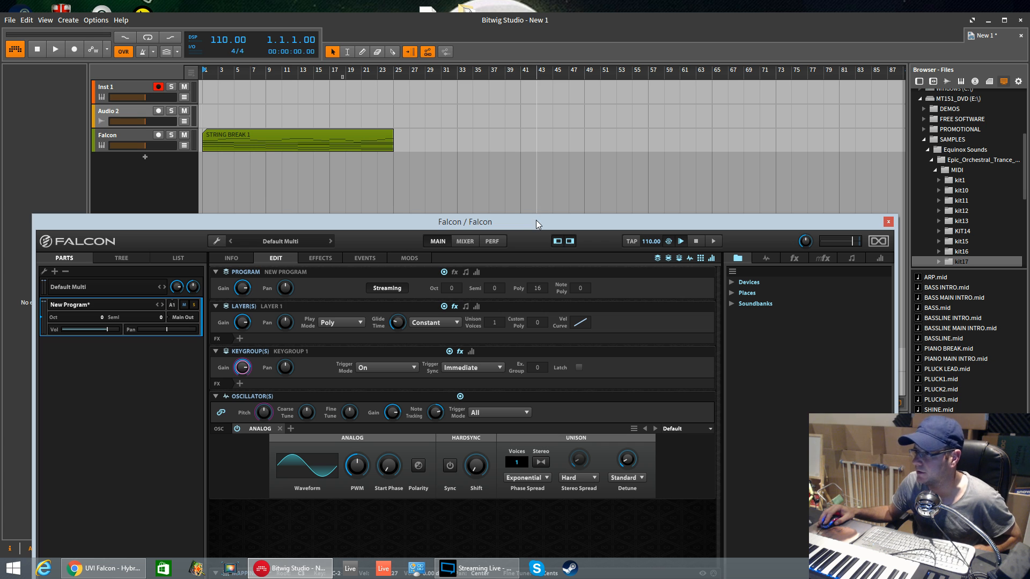
{"action": "left_click_drag", "start_coordinate": [537, 223], "coordinate": [536, 175]}
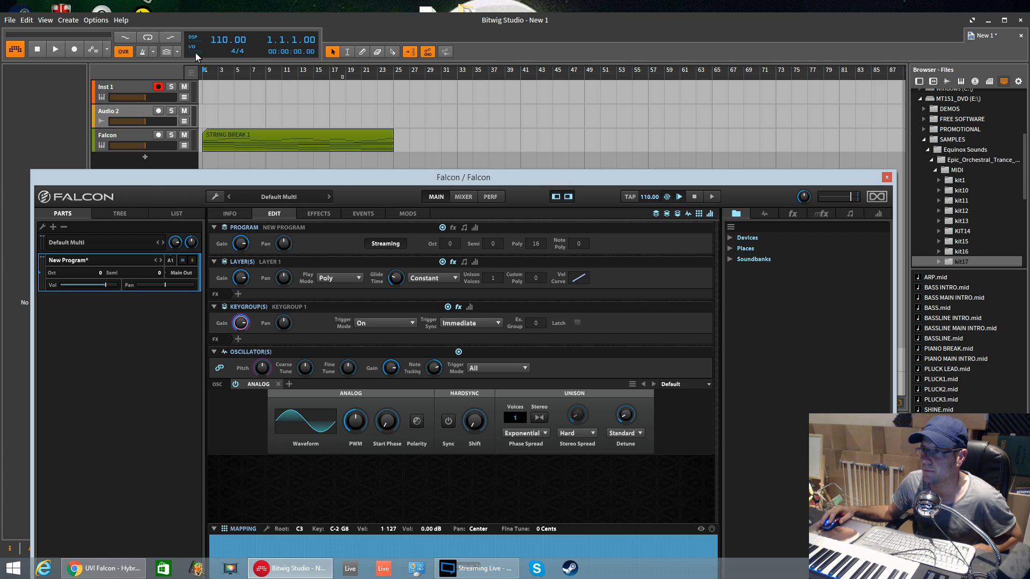
{"action": "left_click", "coordinate": [101, 21]}
{"action": "left_click", "coordinate": [108, 271]}
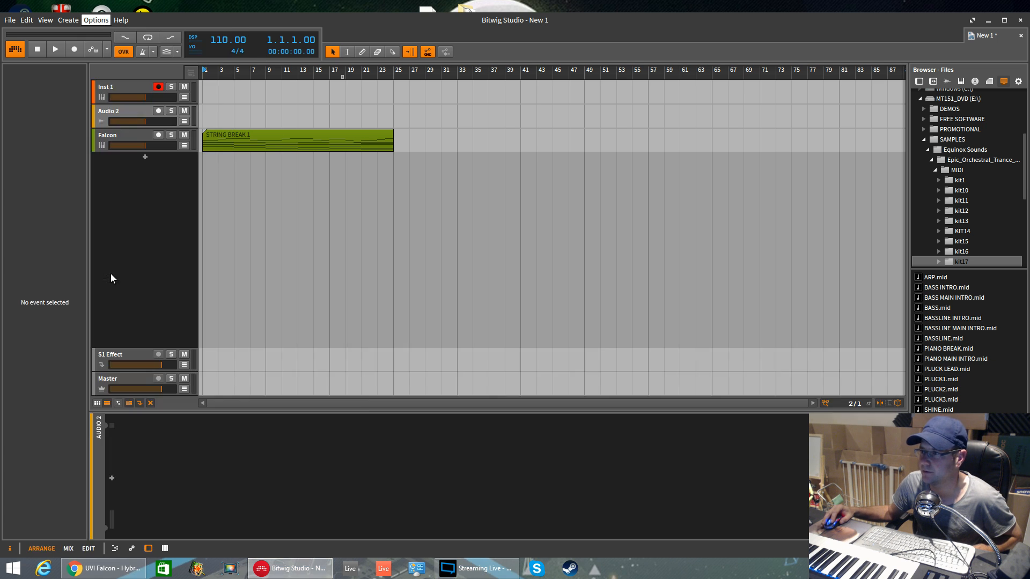
{"action": "left_click", "coordinate": [604, 190]}
{"action": "left_click", "coordinate": [606, 210]}
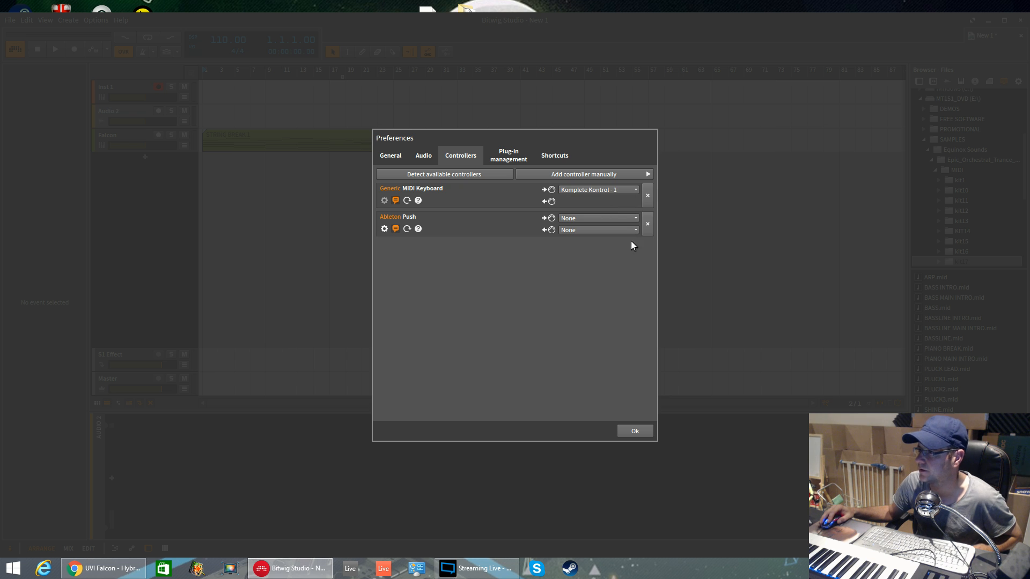
Close the preferences and Falcon window in Bitwig Studio, dismiss the project without saving, and switch to Ableton Live 9 Suite.
{"action": "left_click", "coordinate": [636, 431]}
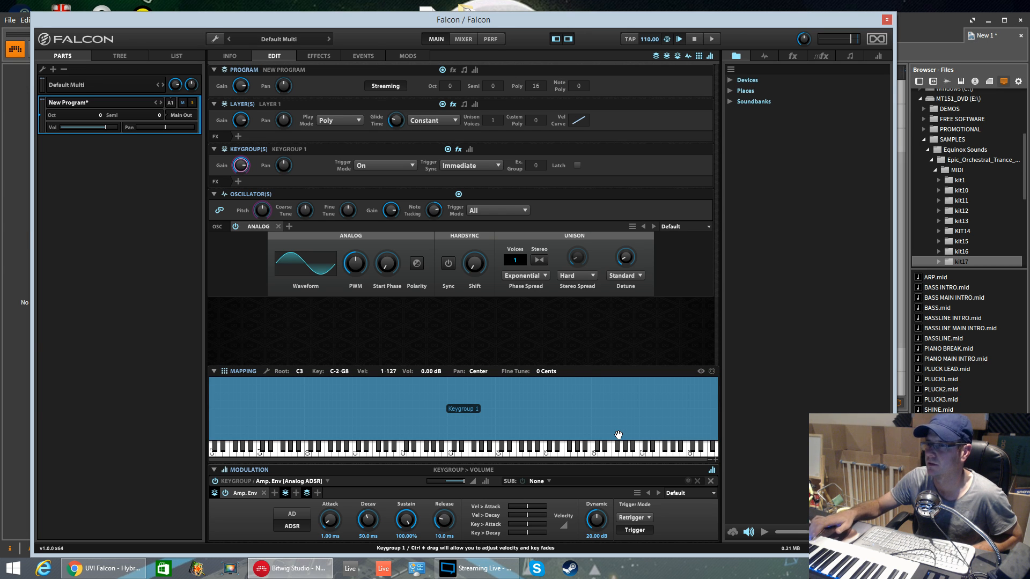
{"action": "left_click", "coordinate": [888, 20]}
{"action": "left_click", "coordinate": [1020, 20]}
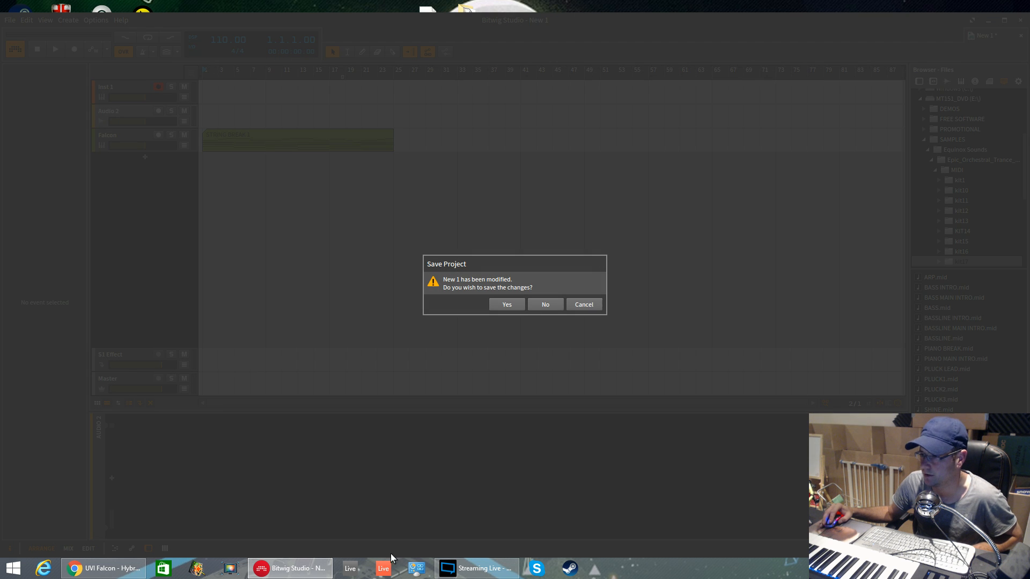
{"action": "left_click", "coordinate": [542, 306]}
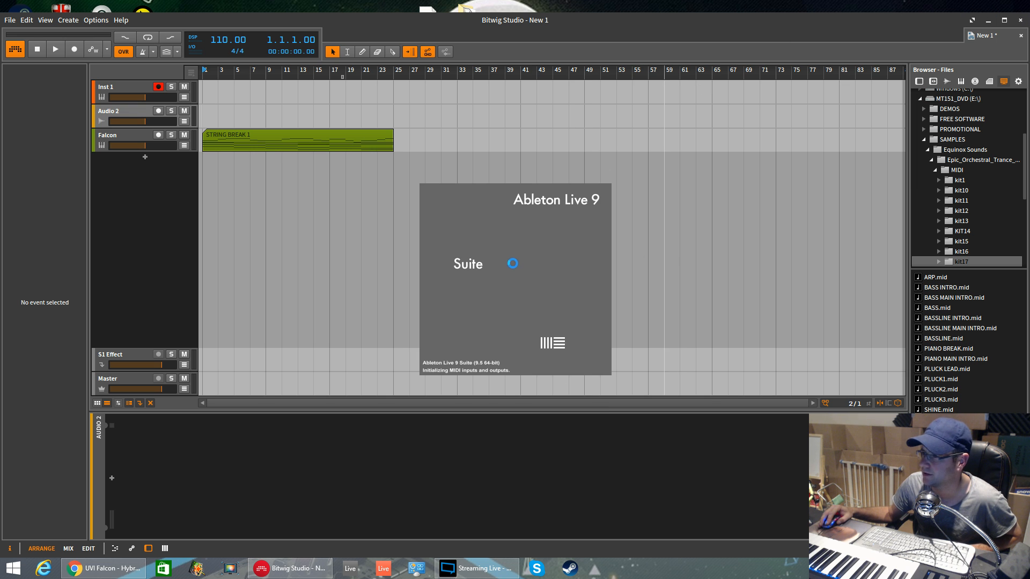
{"action": "left_click", "coordinate": [988, 20]}
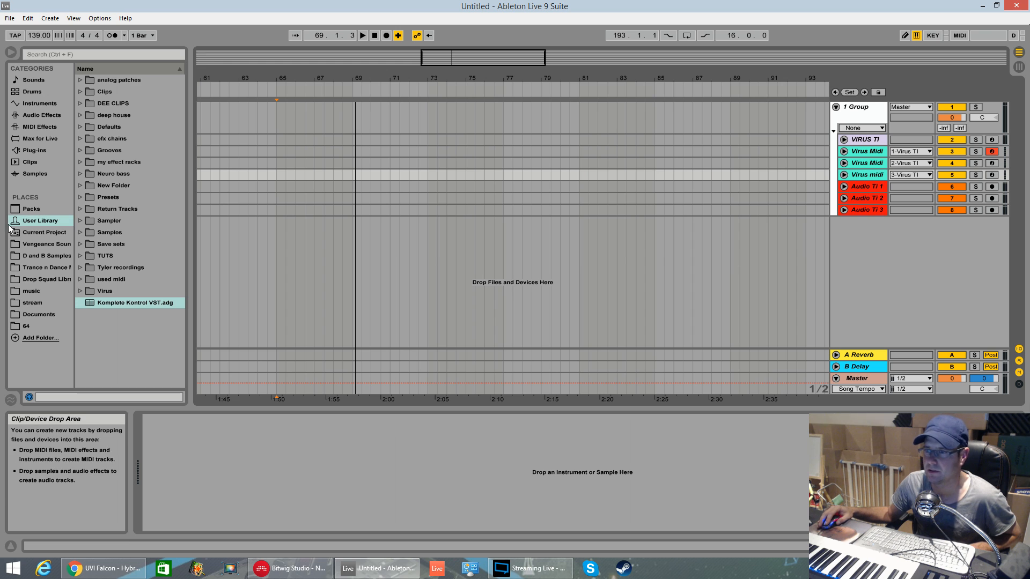
Load the Komplete Kontrol VST.adg preset onto a new track and show Komplete Kontrol's user library.
{"action": "left_click_drag", "start_coordinate": [117, 302], "coordinate": [716, 296]}
{"action": "mouse_move", "coordinate": [851, 251]}
{"action": "left_mouse_down"}
{"action": "mouse_move", "coordinate": [146, 307]}
{"action": "mouse_move", "coordinate": [883, 287]}
{"action": "mouse_move", "coordinate": [867, 264]}
{"action": "left_mouse_up"}
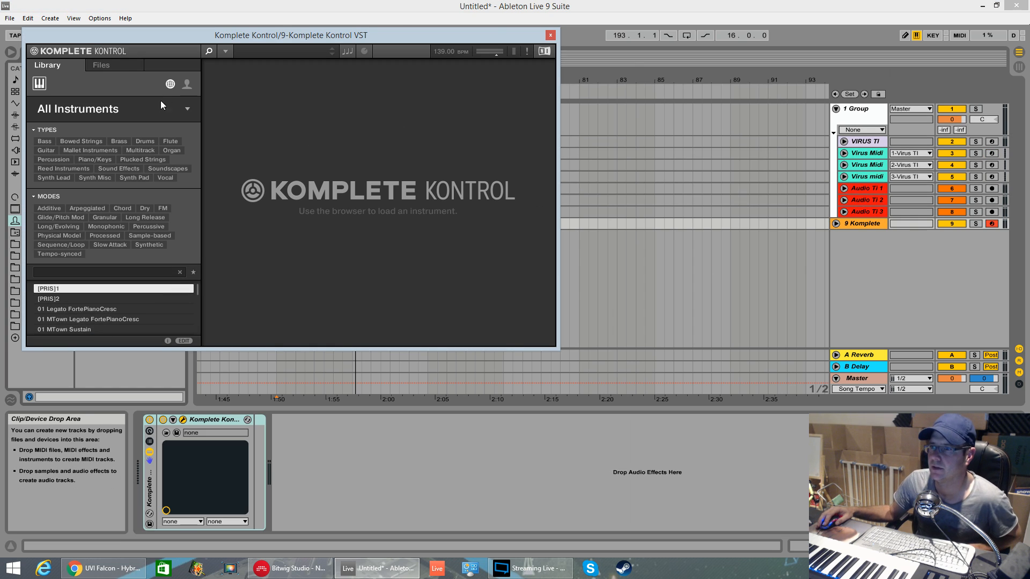
{"action": "left_click", "coordinate": [123, 68]}
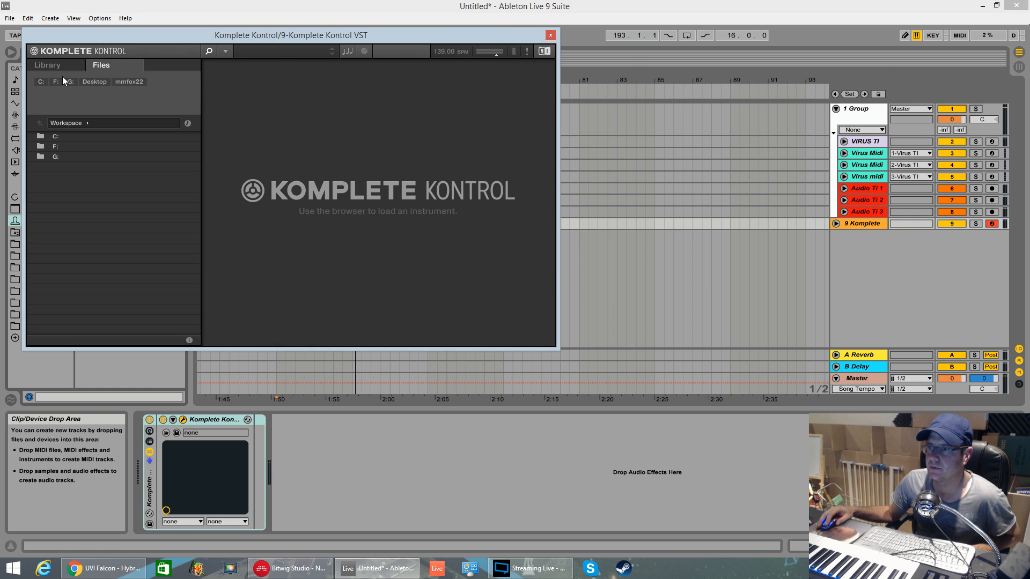
{"action": "left_click", "coordinate": [60, 69]}
{"action": "left_click", "coordinate": [188, 87]}
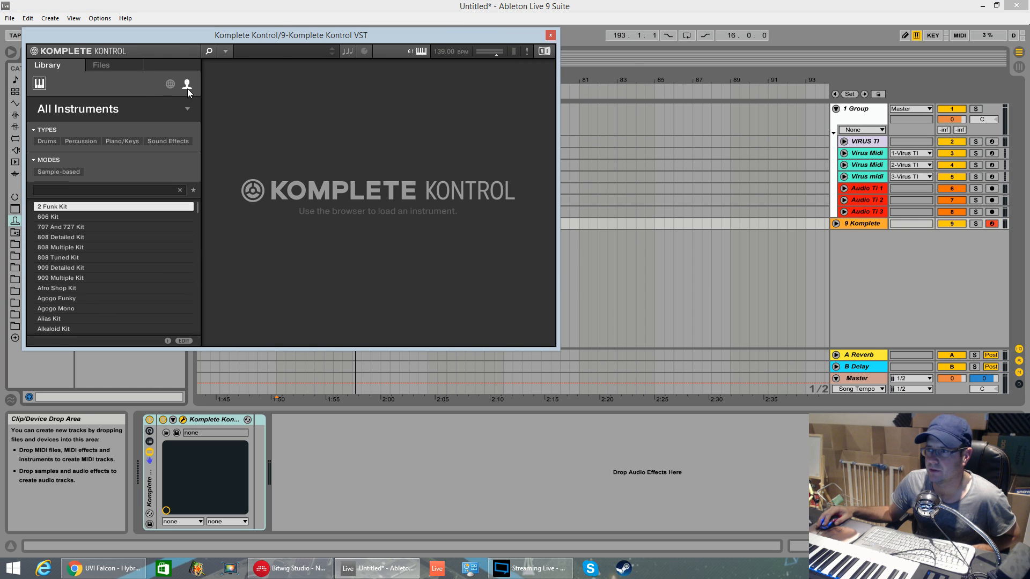
Load UVI's FalconVSTx64 plug-in inside Komplete Kontrol and move its window clear of the arrangement.
{"action": "left_click", "coordinate": [230, 54]}
{"action": "mouse_move", "coordinate": [248, 90]}
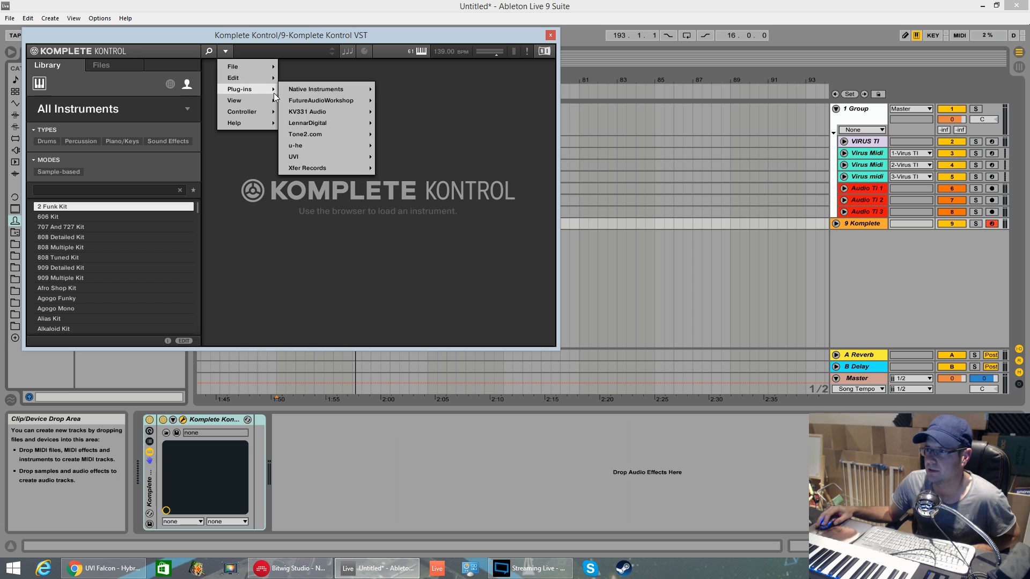
{"action": "mouse_move", "coordinate": [304, 155]}
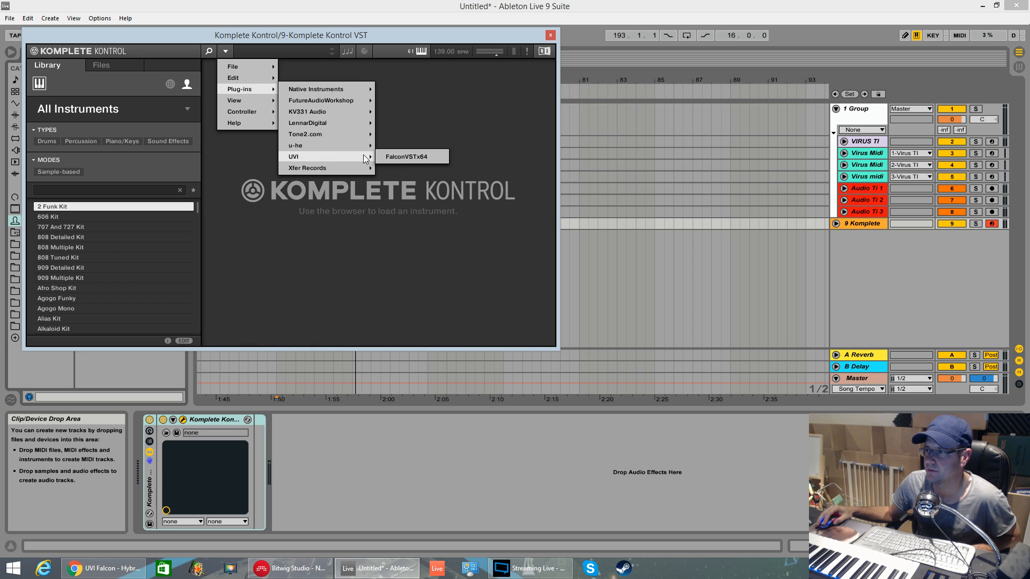
{"action": "left_click", "coordinate": [406, 158]}
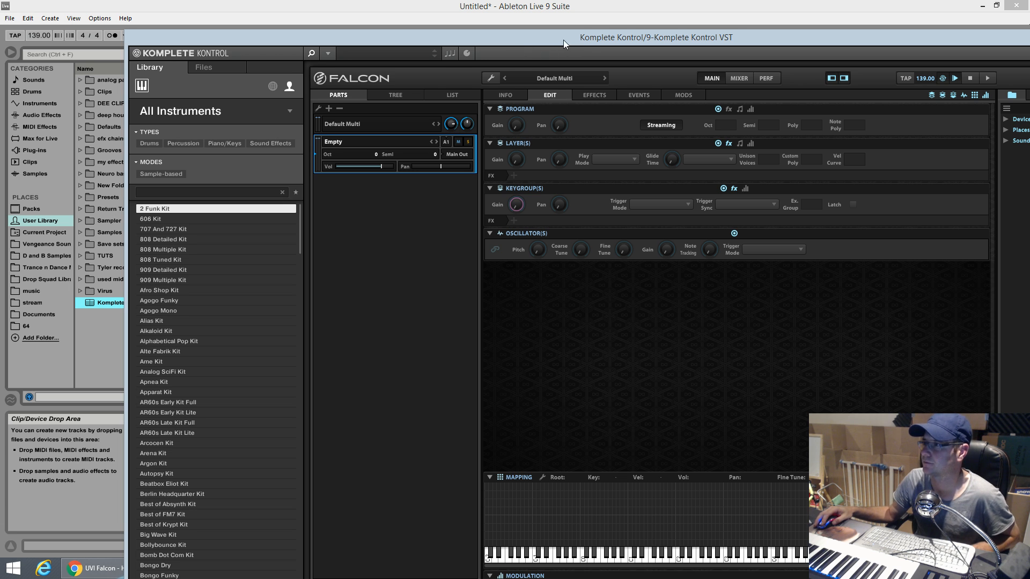
{"action": "left_click_drag", "start_coordinate": [563, 40], "coordinate": [459, 24]}
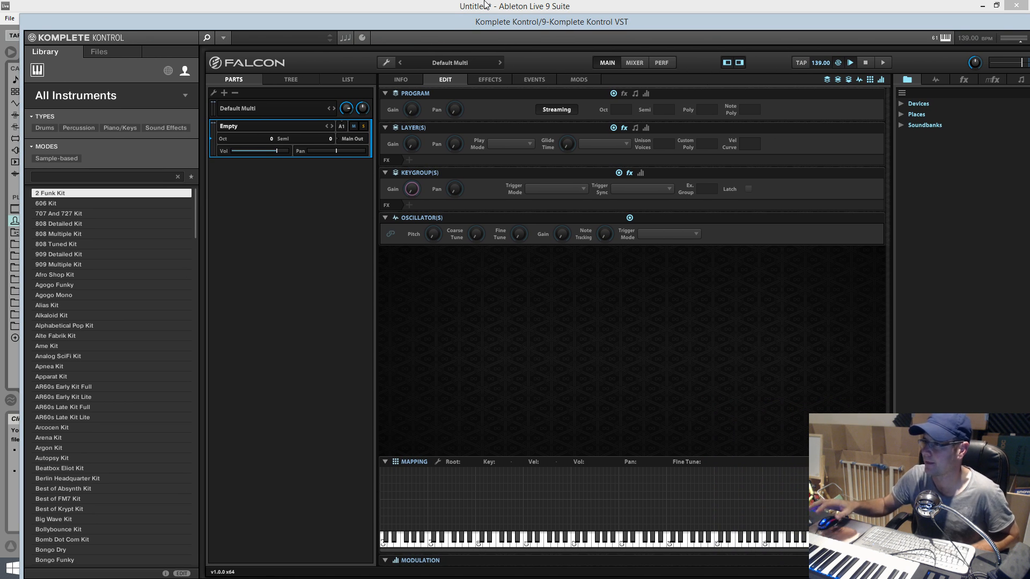
{"action": "left_click_drag", "start_coordinate": [498, 23], "coordinate": [483, 482]}
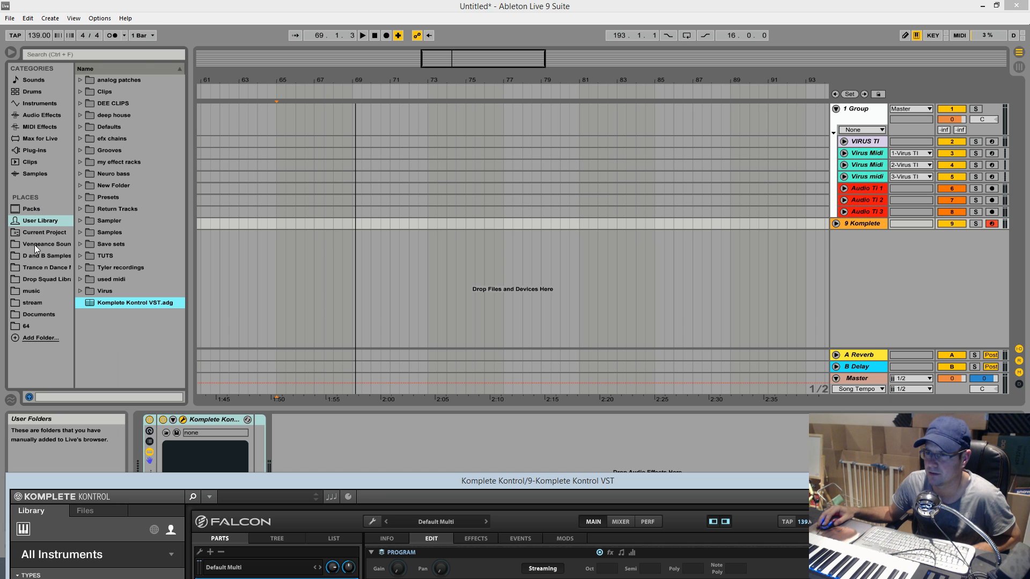
Add the kit11 folder from the MT151_DVD drive's Equinox Sounds MIDI construction kits to the browser's places.
{"action": "left_click", "coordinate": [15, 338]}
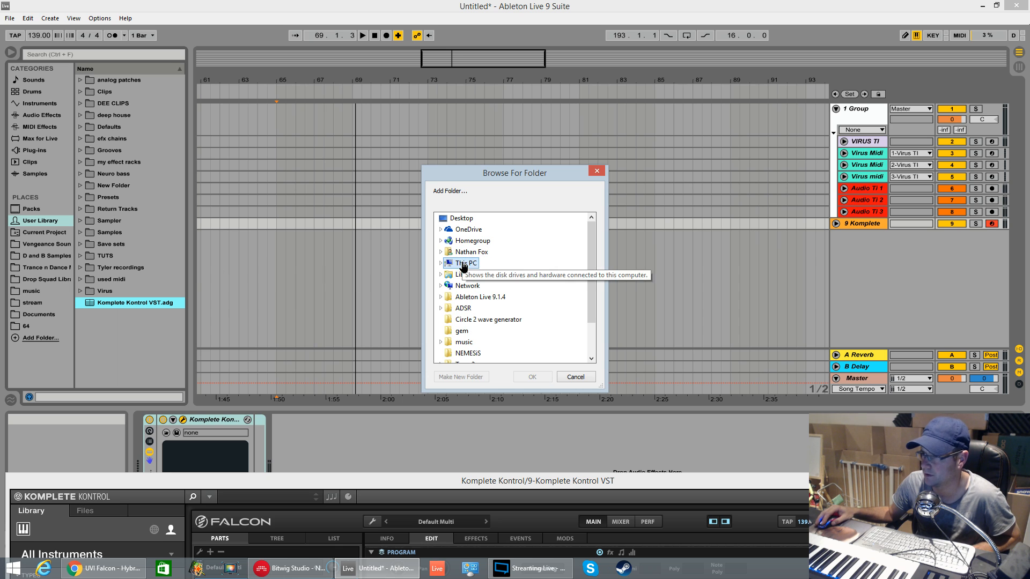
{"action": "left_click", "coordinate": [489, 319]}
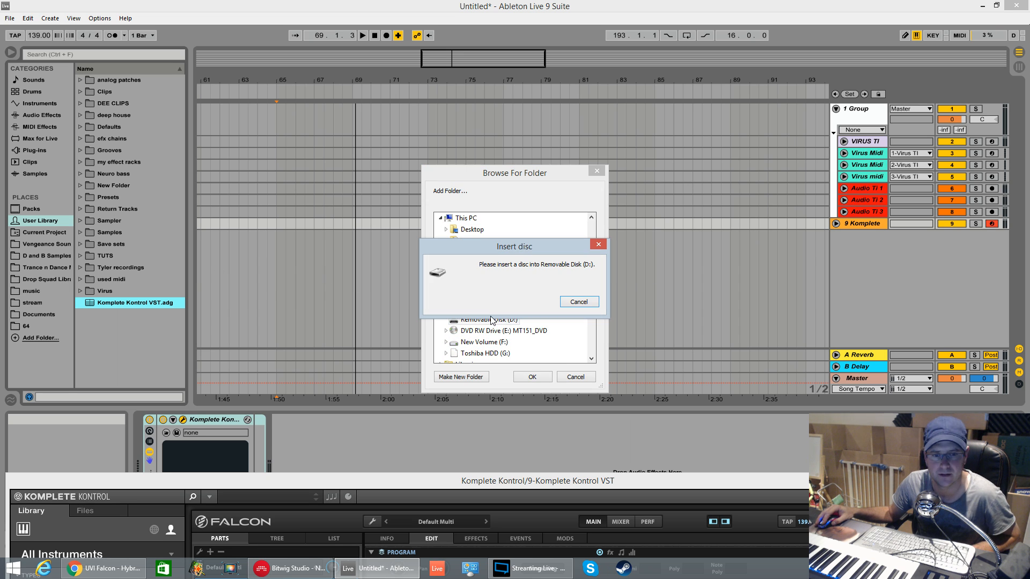
{"action": "left_click", "coordinate": [573, 303]}
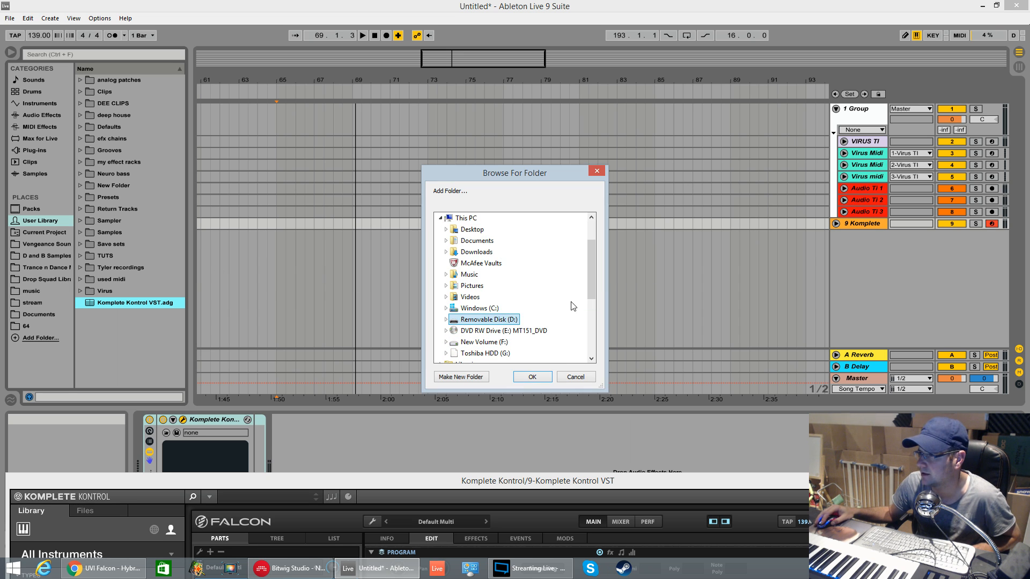
{"action": "left_click", "coordinate": [493, 330]}
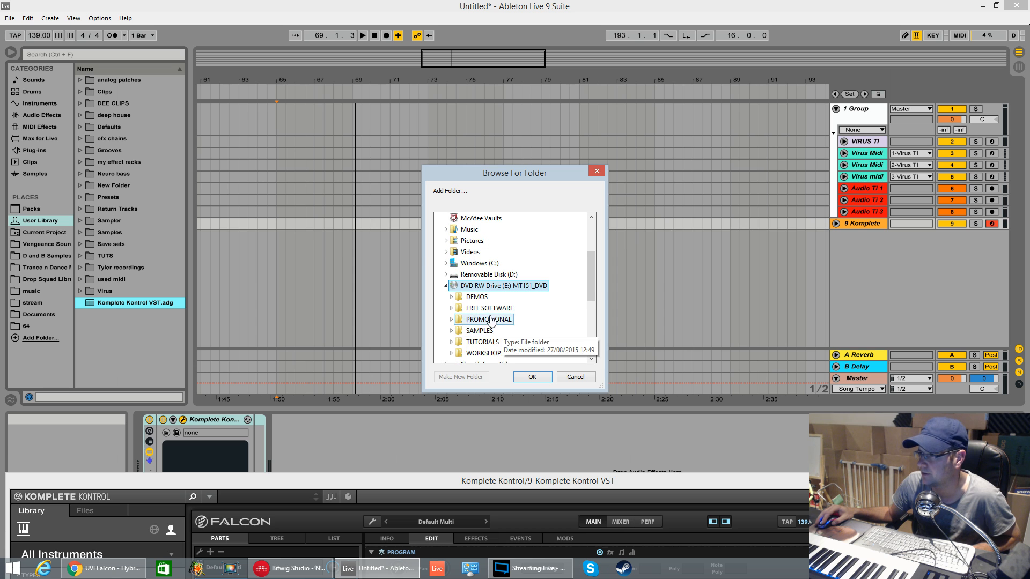
{"action": "double_click", "coordinate": [498, 330]}
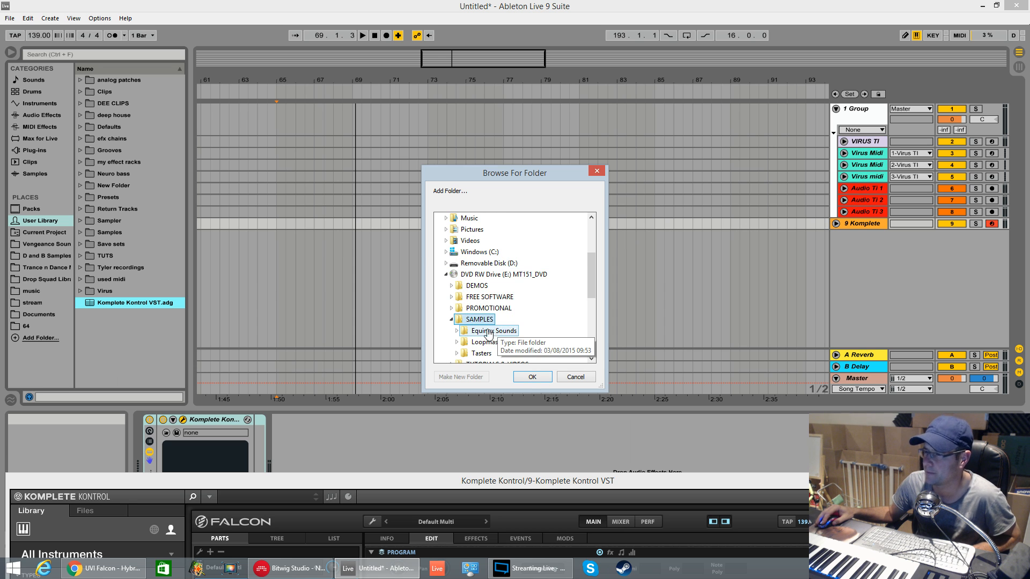
{"action": "double_click", "coordinate": [495, 330]}
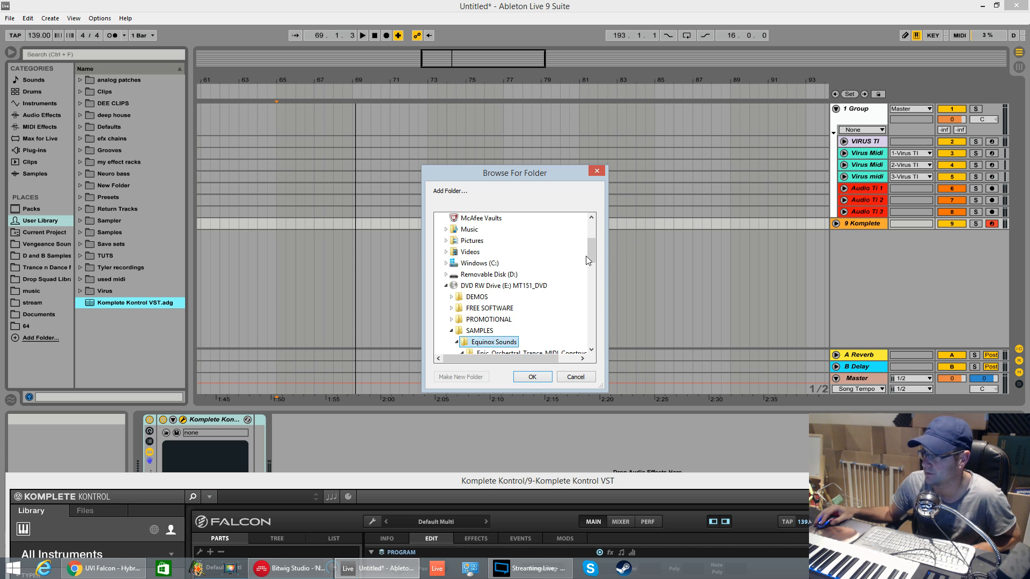
{"action": "left_click_drag", "start_coordinate": [590, 264], "coordinate": [595, 276]}
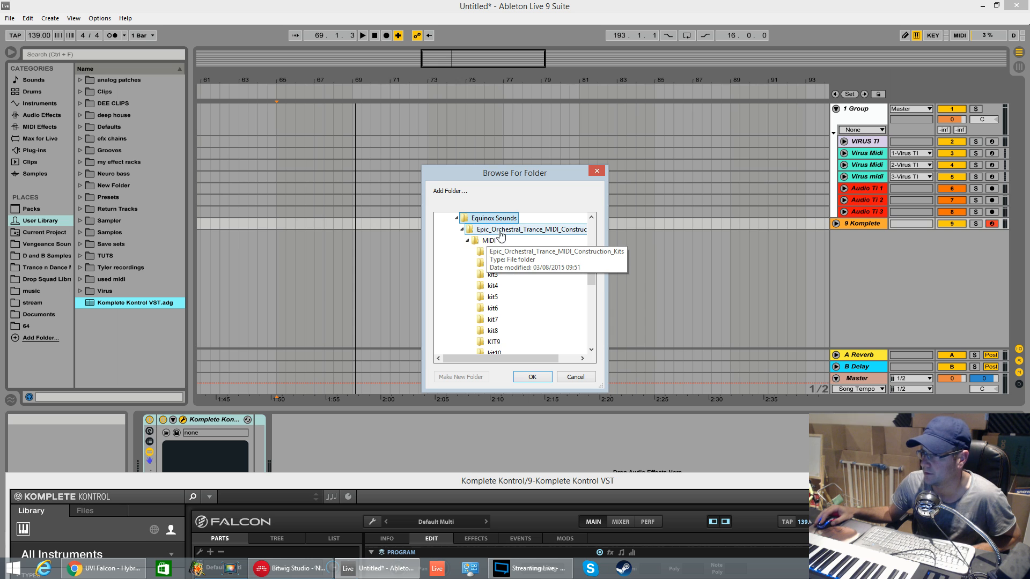
{"action": "scroll", "coordinate": [524, 245], "scroll_direction": "down", "scroll_amount": 4}
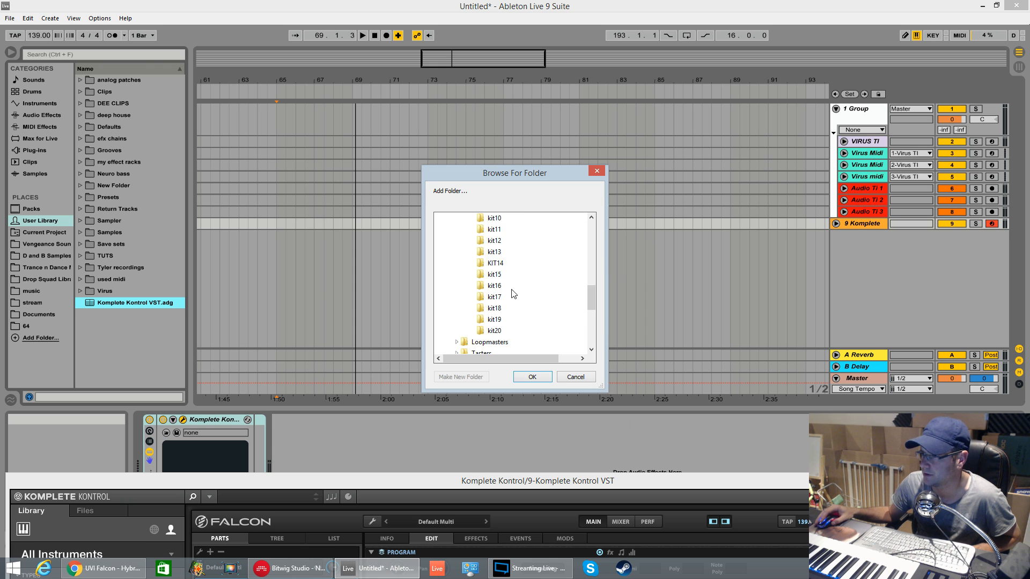
{"action": "left_click", "coordinate": [502, 232]}
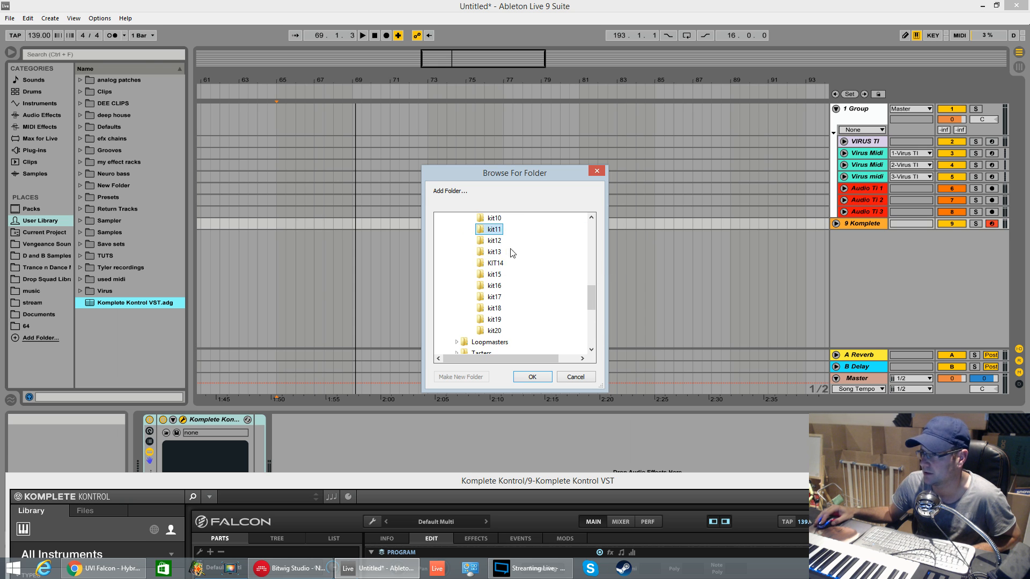
{"action": "left_click", "coordinate": [532, 376]}
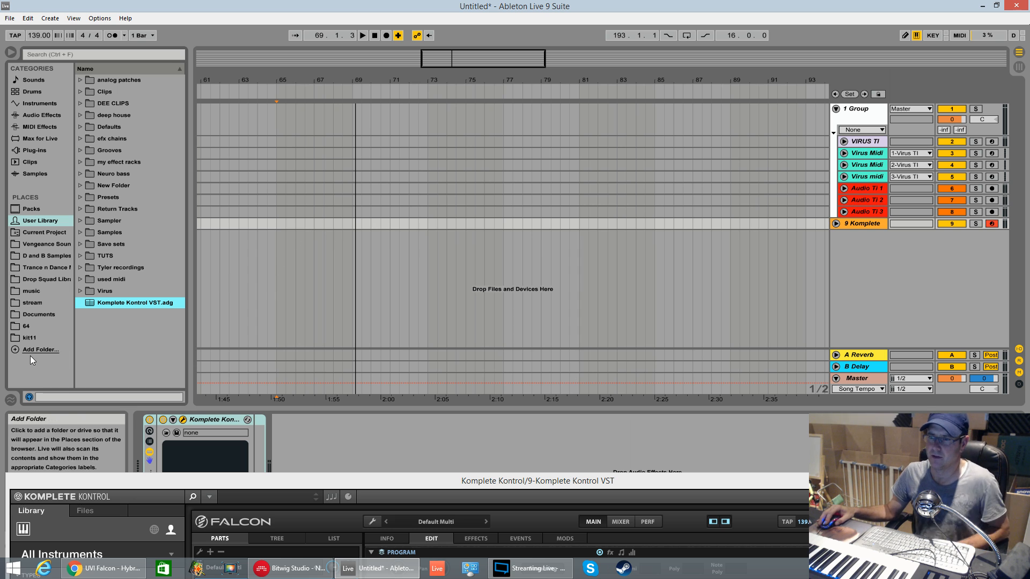
Import the STRING MAIN INTRO PRED MIDI file from kit11 onto a new MIDI track at bar 73, including its tempo data.
{"action": "left_click", "coordinate": [29, 339]}
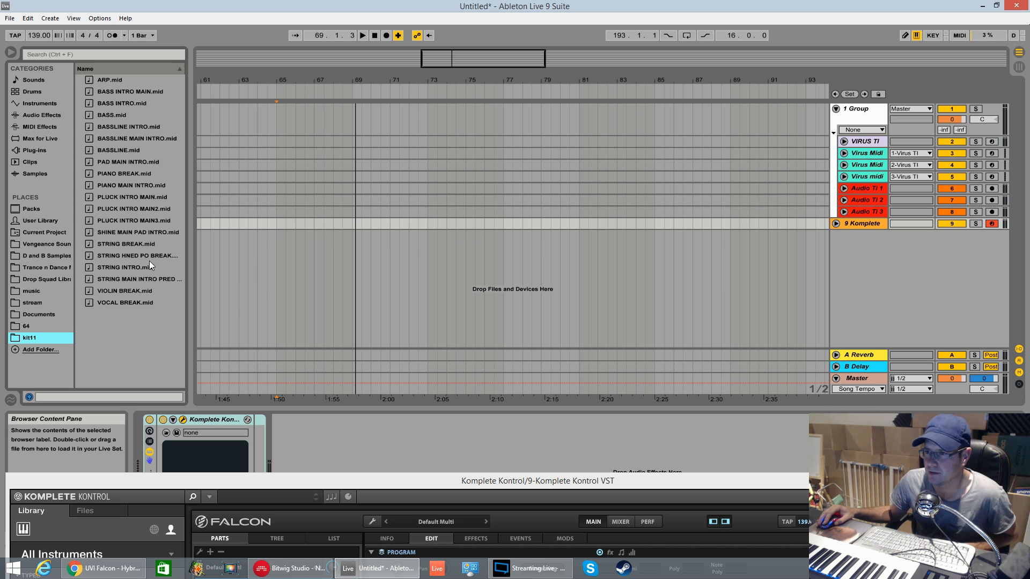
{"action": "mouse_move", "coordinate": [136, 266]}
{"action": "left_mouse_down"}
{"action": "mouse_move", "coordinate": [361, 232]}
{"action": "mouse_move", "coordinate": [354, 247]}
{"action": "mouse_move", "coordinate": [177, 277]}
{"action": "mouse_move", "coordinate": [126, 273]}
{"action": "mouse_move", "coordinate": [340, 272]}
{"action": "mouse_move", "coordinate": [379, 242]}
{"action": "mouse_move", "coordinate": [429, 249]}
{"action": "left_mouse_up"}
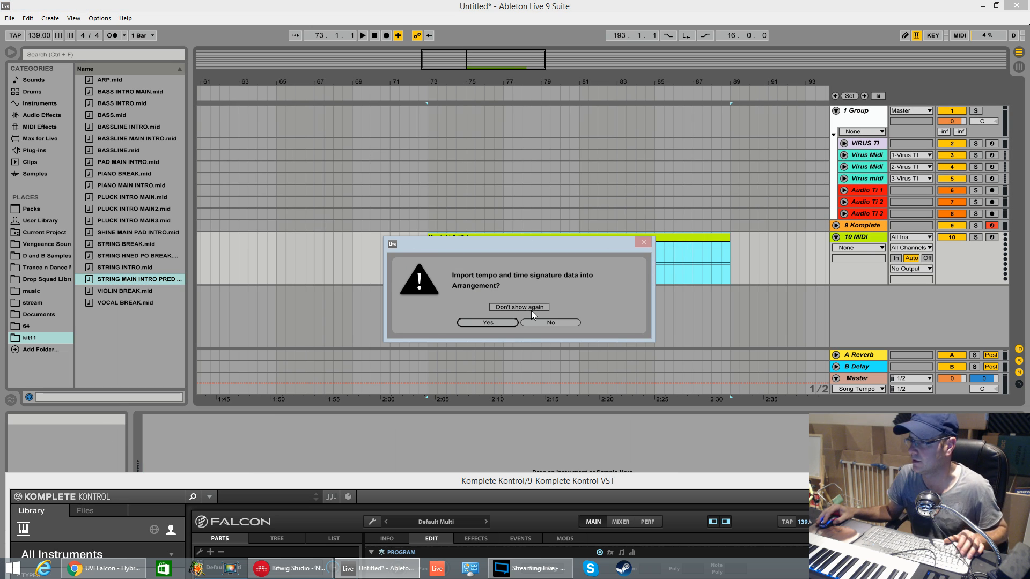
{"action": "left_click", "coordinate": [518, 322]}
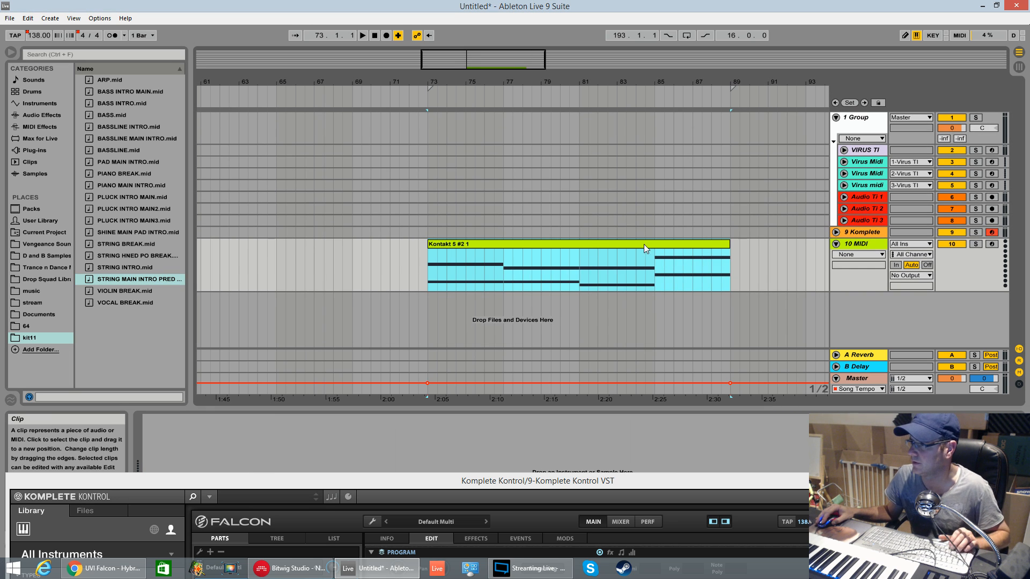
Replace the clip with the STRING HNED PO BREAK MIDI file and its tempo data, and move it onto the Komplete track.
{"action": "left_click_drag", "start_coordinate": [141, 266], "coordinate": [429, 276]}
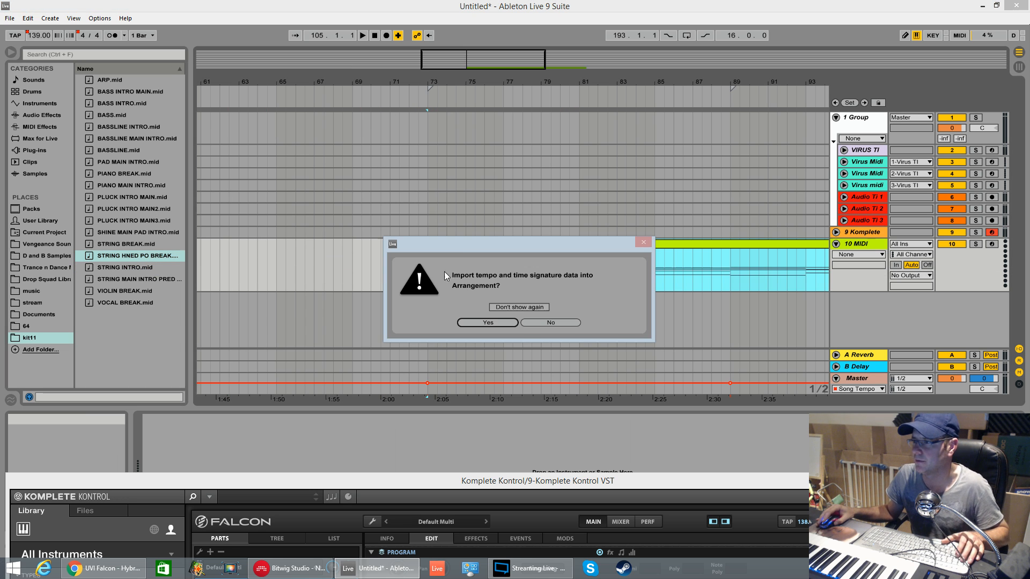
{"action": "left_click", "coordinate": [505, 322]}
{"action": "key", "text": "space"}
{"action": "left_click_drag", "start_coordinate": [479, 82], "coordinate": [451, 50]}
{"action": "key", "text": "space"}
{"action": "left_click_drag", "start_coordinate": [537, 245], "coordinate": [504, 235]}
{"action": "key", "text": "space"}
{"action": "key", "text": "space"}
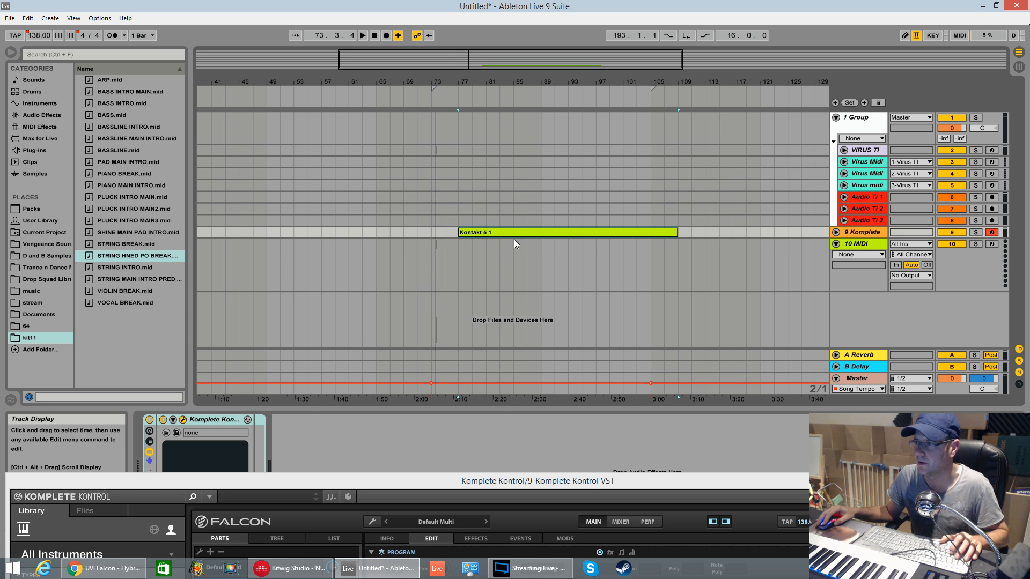
Bring the Komplete Kontrol window back into view and check its controller selection and library preferences.
{"action": "left_click_drag", "start_coordinate": [719, 486], "coordinate": [560, 58]}
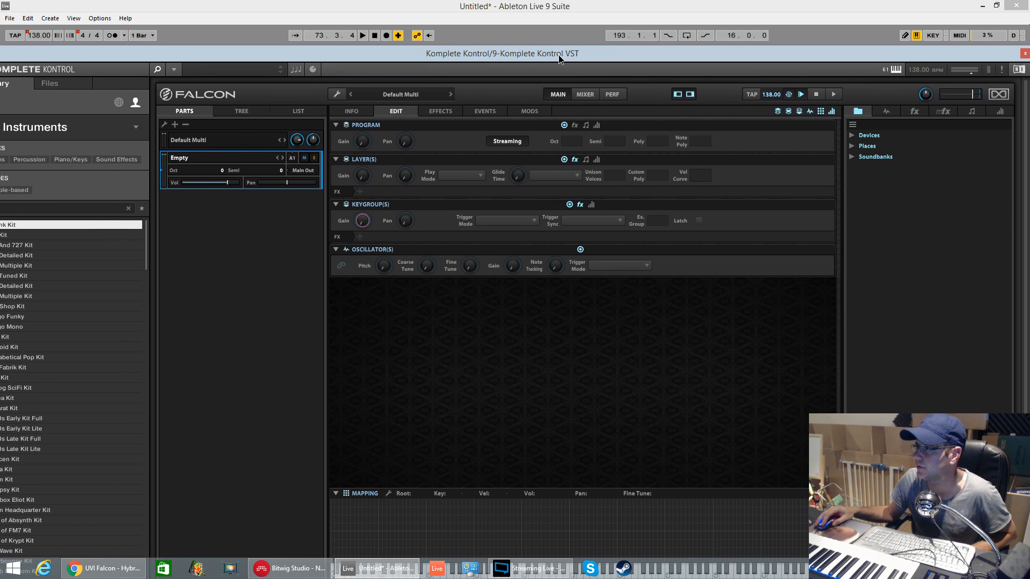
{"action": "left_click", "coordinate": [171, 72]}
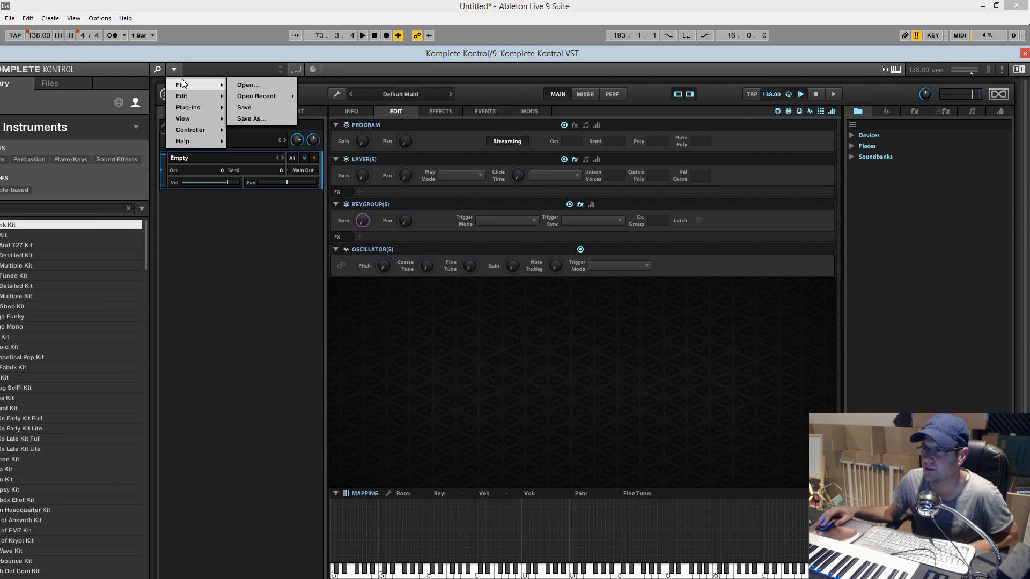
{"action": "mouse_move", "coordinate": [189, 118]}
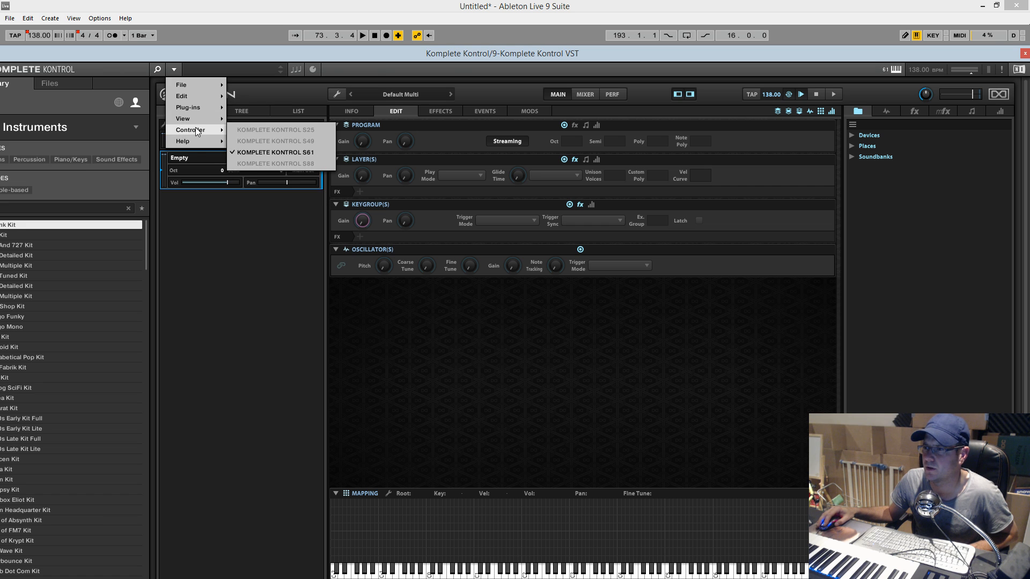
{"action": "mouse_move", "coordinate": [198, 99]}
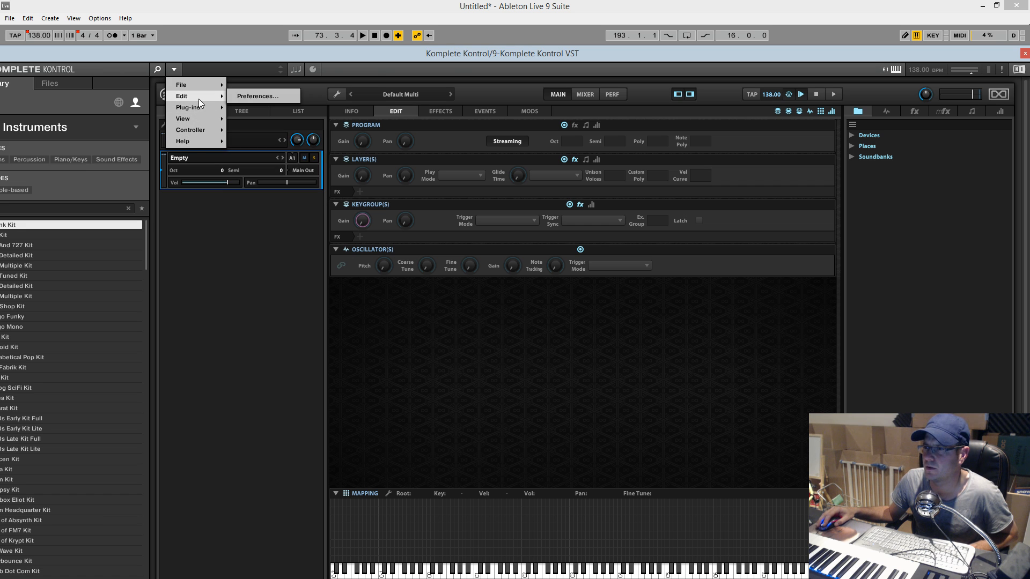
{"action": "left_click", "coordinate": [266, 95]}
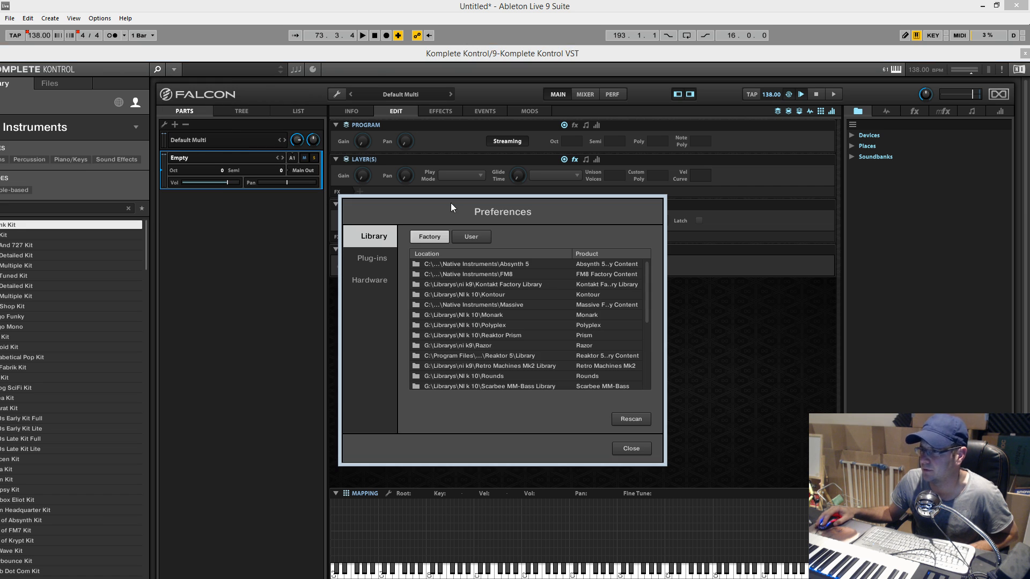
{"action": "left_click", "coordinate": [643, 448]}
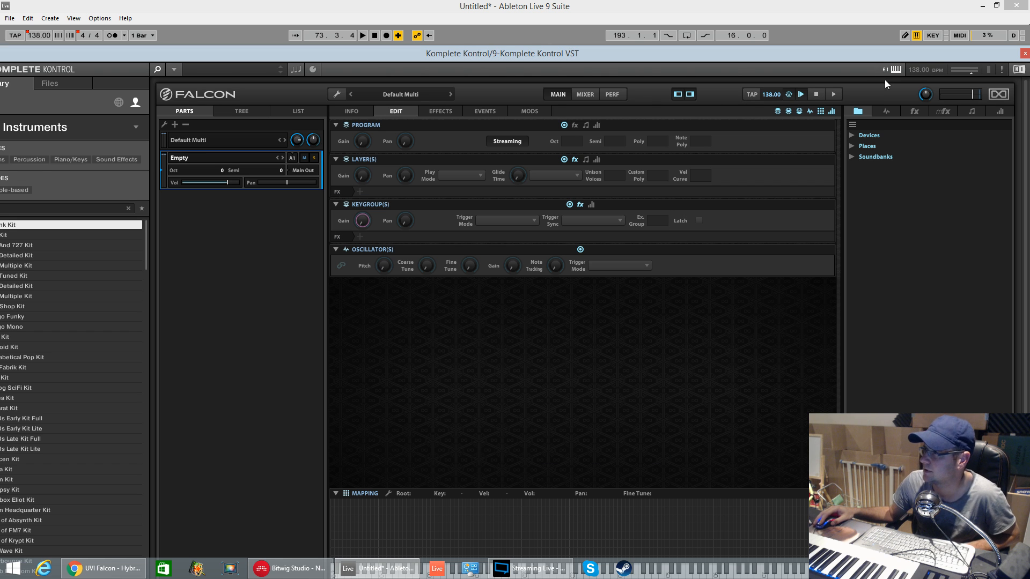
Create a keygroup from the Synth Template in the mapping area and set its amp envelope's Dynamic to 0.00 dB.
{"action": "left_click_drag", "start_coordinate": [555, 44], "coordinate": [574, 16]}
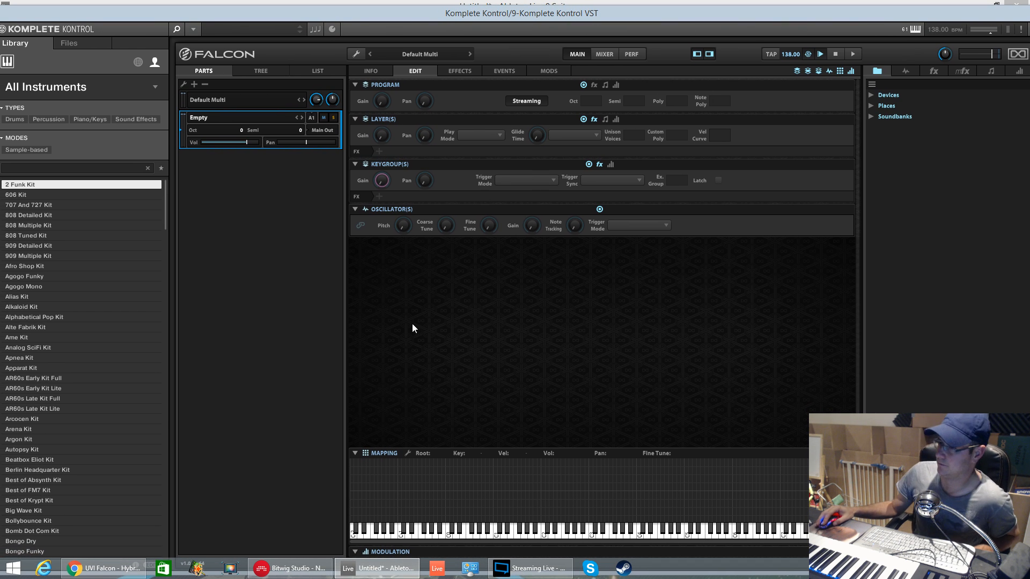
{"action": "left_click", "coordinate": [408, 455]}
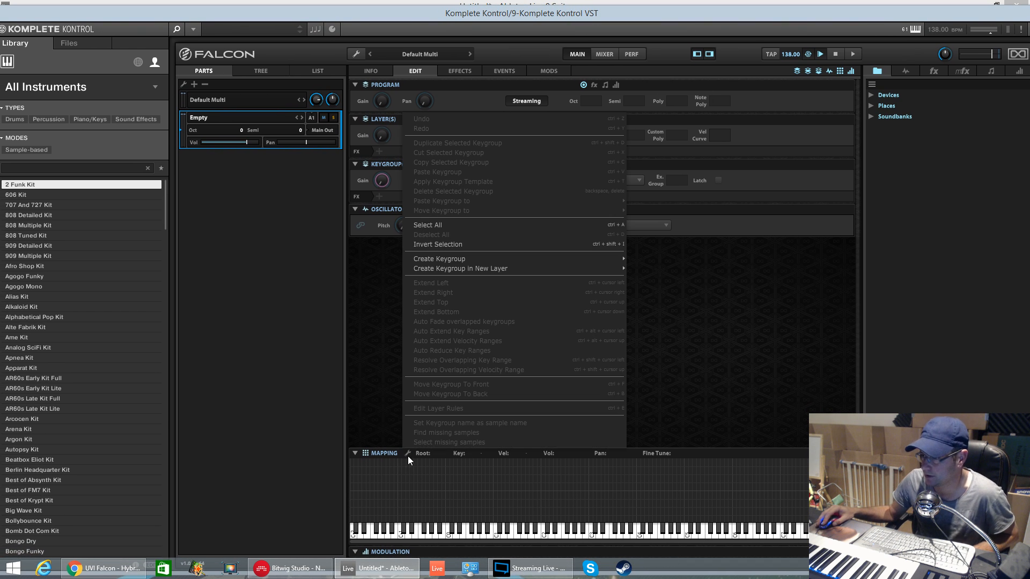
{"action": "mouse_move", "coordinate": [446, 261]}
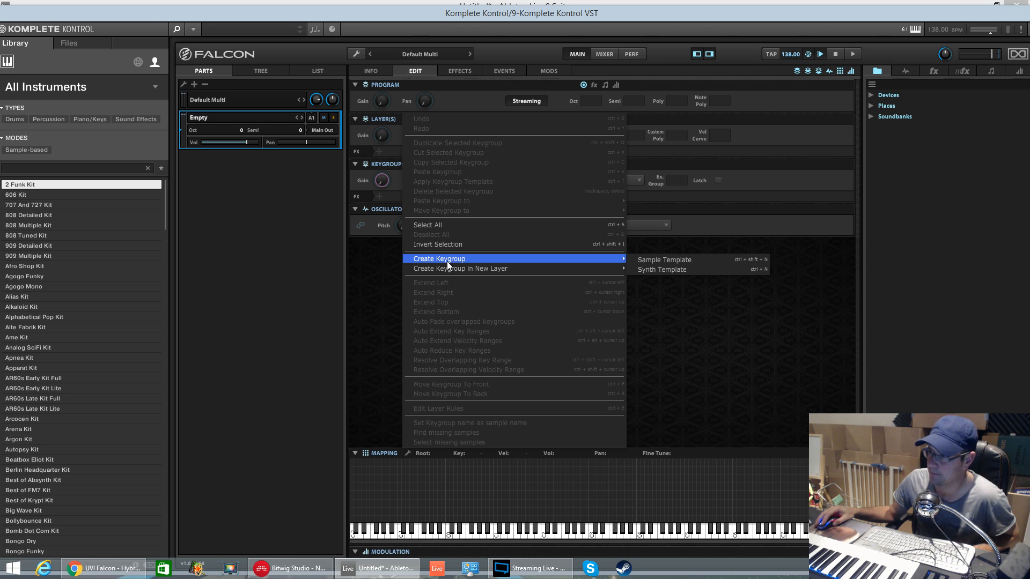
{"action": "left_click", "coordinate": [661, 270]}
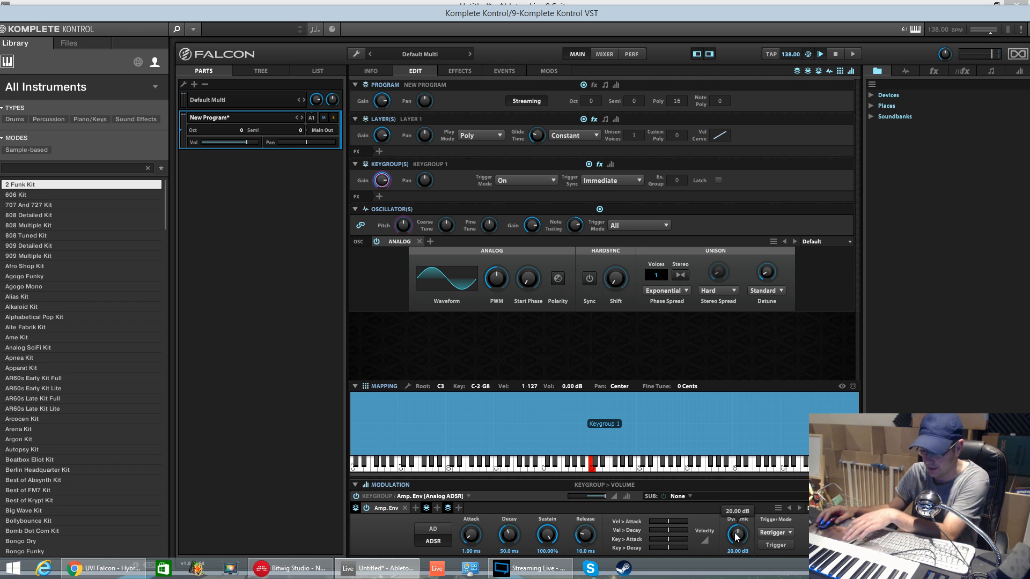
{"action": "left_click_drag", "start_coordinate": [736, 537], "coordinate": [737, 565]}
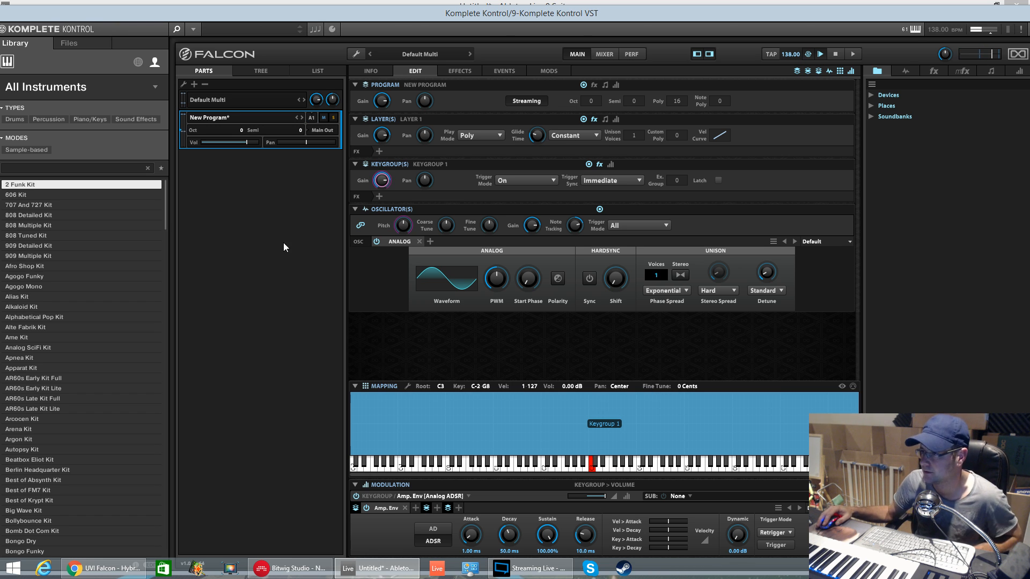
Set the analog oscillator's waveform to Saw and try out its PWM and Start Phase controls.
{"action": "left_click_drag", "start_coordinate": [534, 16], "coordinate": [523, 42]}
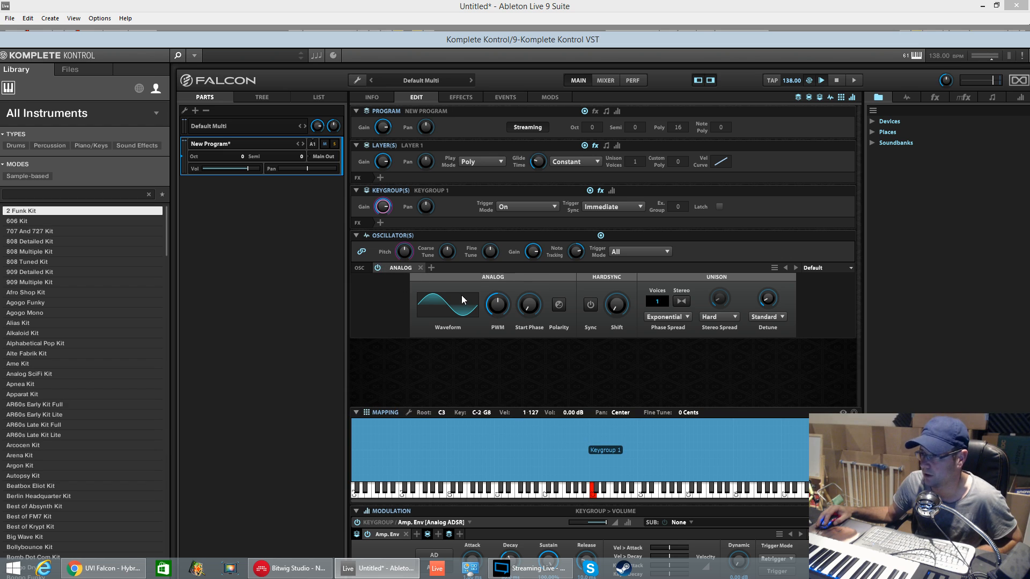
{"action": "left_click", "coordinate": [471, 310]}
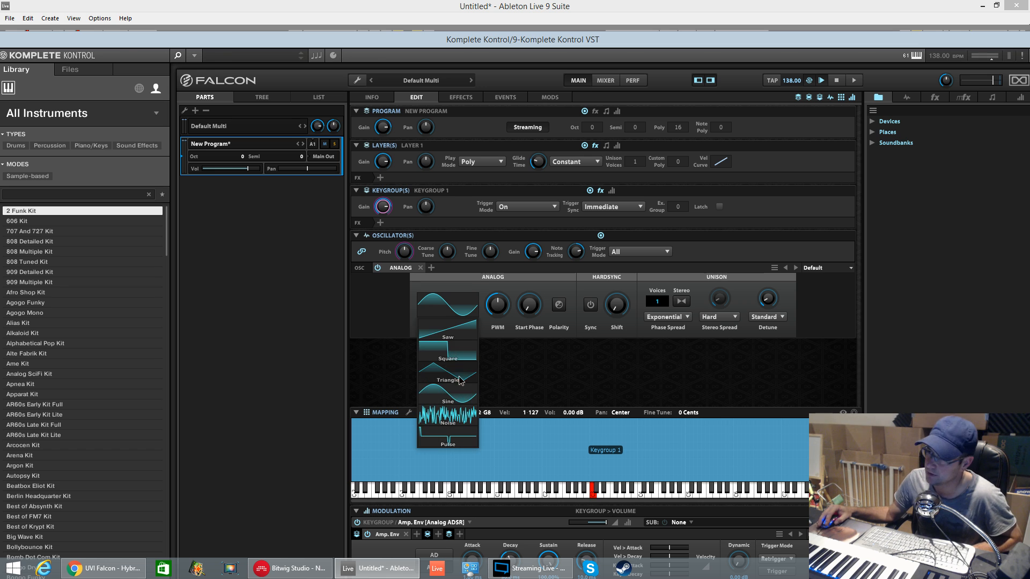
{"action": "left_click", "coordinate": [453, 336]}
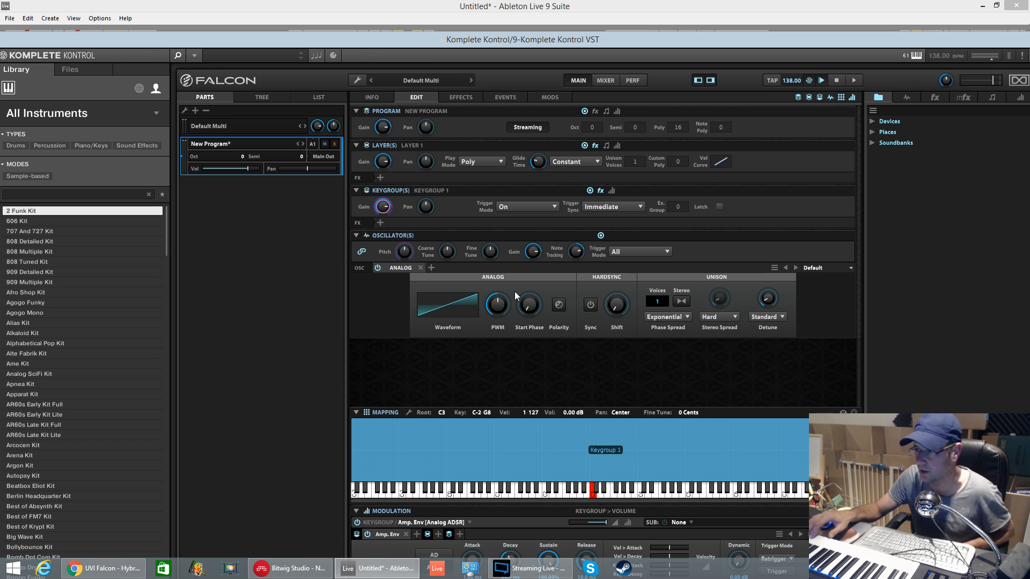
{"action": "mouse_move", "coordinate": [497, 311]}
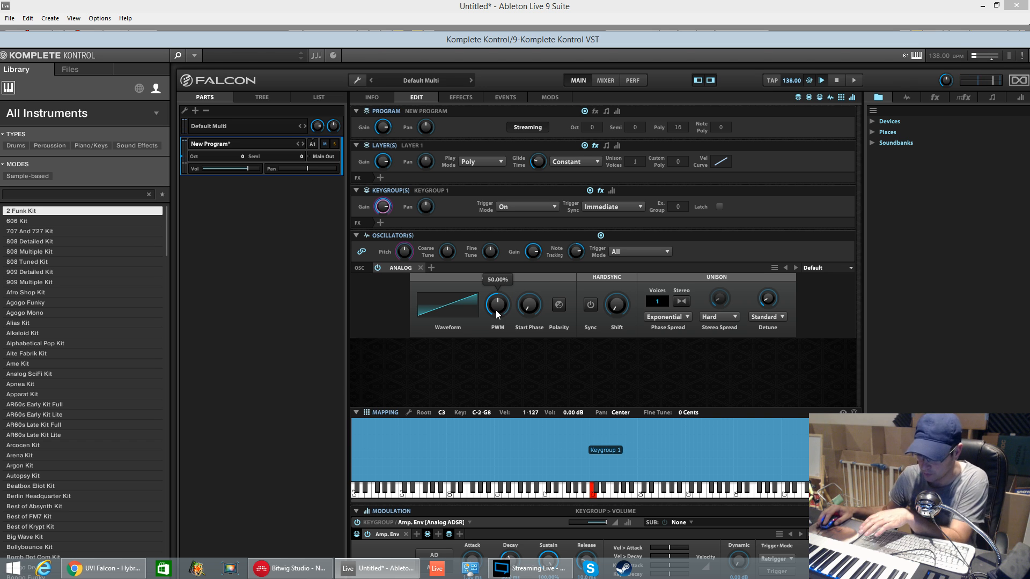
{"action": "mouse_move", "coordinate": [495, 316]}
{"action": "left_mouse_down"}
{"action": "mouse_move", "coordinate": [493, 276]}
{"action": "mouse_move", "coordinate": [494, 390]}
{"action": "mouse_move", "coordinate": [486, 249]}
{"action": "mouse_move", "coordinate": [504, 393]}
{"action": "mouse_move", "coordinate": [499, 308]}
{"action": "left_mouse_up"}
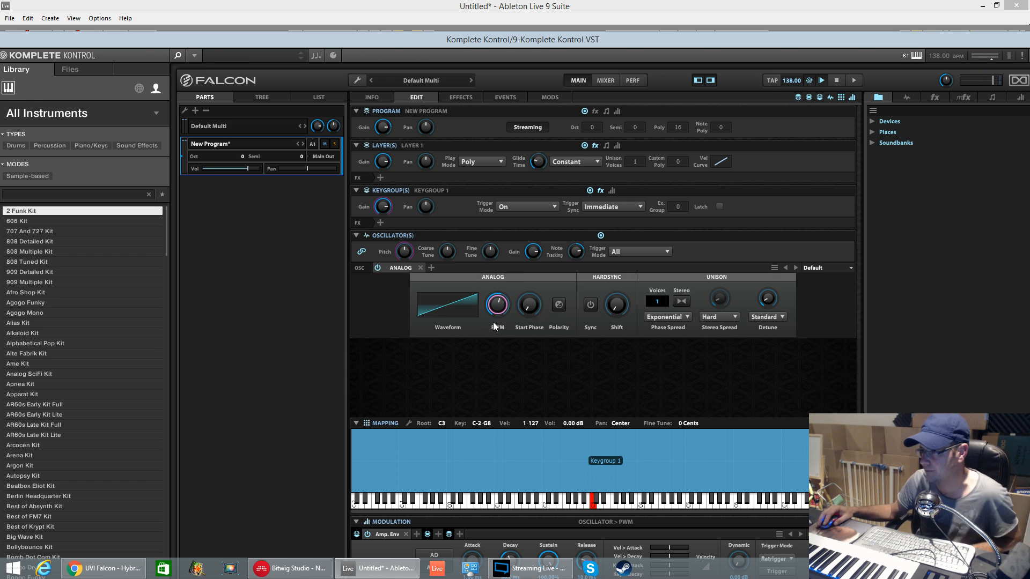
{"action": "left_click", "coordinate": [539, 308]}
{"action": "mouse_move", "coordinate": [541, 310]}
{"action": "left_mouse_down"}
{"action": "mouse_move", "coordinate": [556, 217]}
{"action": "mouse_move", "coordinate": [541, 299]}
{"action": "left_mouse_up"}
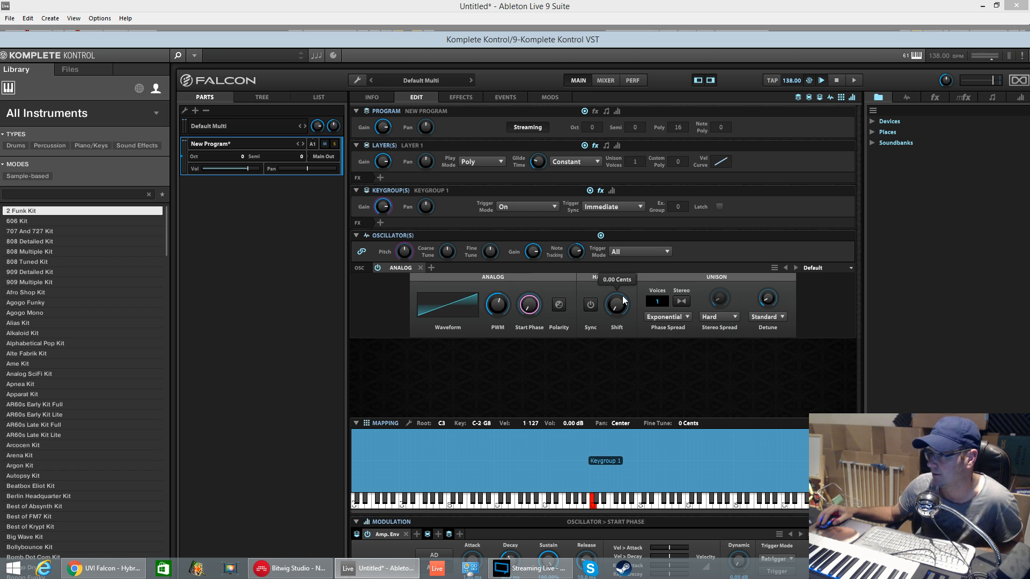
Try hard sync on the saw oscillator with a shift of about 9.94 semitones, and switch it off again.
{"action": "left_click", "coordinate": [590, 305]}
{"action": "left_click_drag", "start_coordinate": [617, 317], "coordinate": [625, 278]}
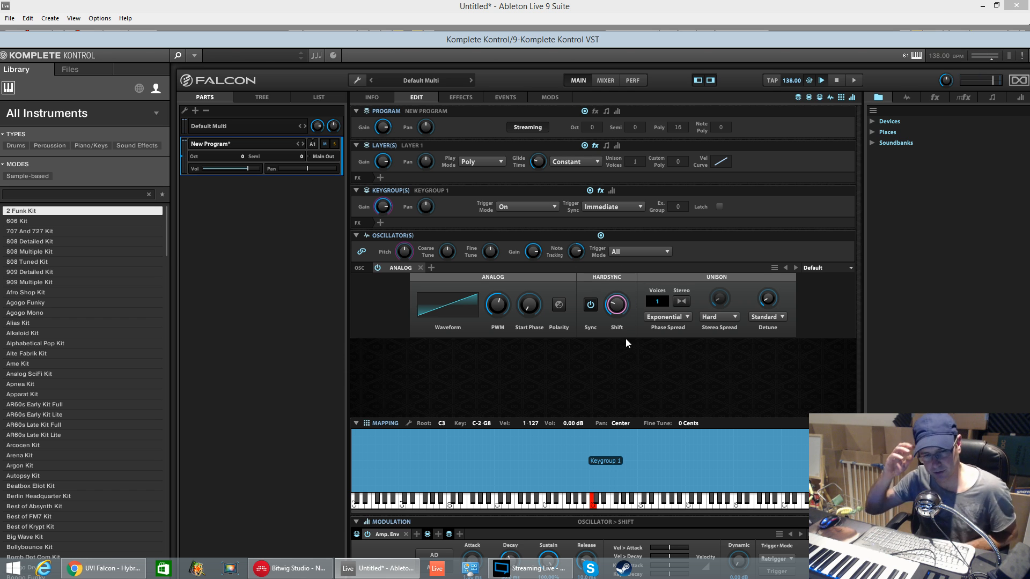
{"action": "mouse_move", "coordinate": [623, 309]}
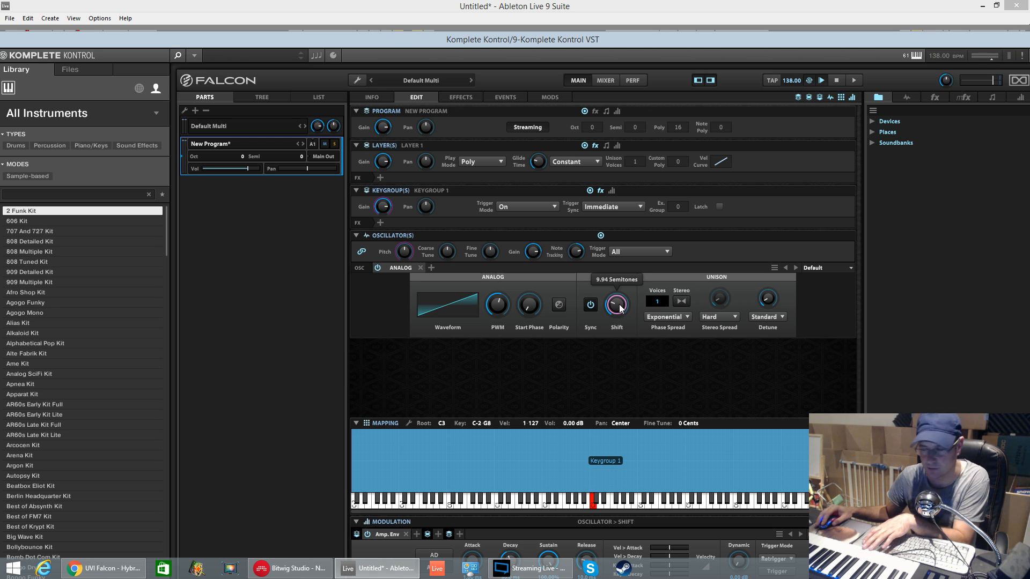
{"action": "scroll", "coordinate": [620, 306], "scroll_direction": "up", "scroll_amount": 1}
{"action": "left_click_drag", "start_coordinate": [618, 301], "coordinate": [610, 350]}
{"action": "left_click", "coordinate": [592, 304]}
Set the saw oscillator's unison to 8 stereo voices, with Detune raised slightly and Stereo Spread at maximum.
{"action": "left_click_drag", "start_coordinate": [659, 302], "coordinate": [661, 282]}
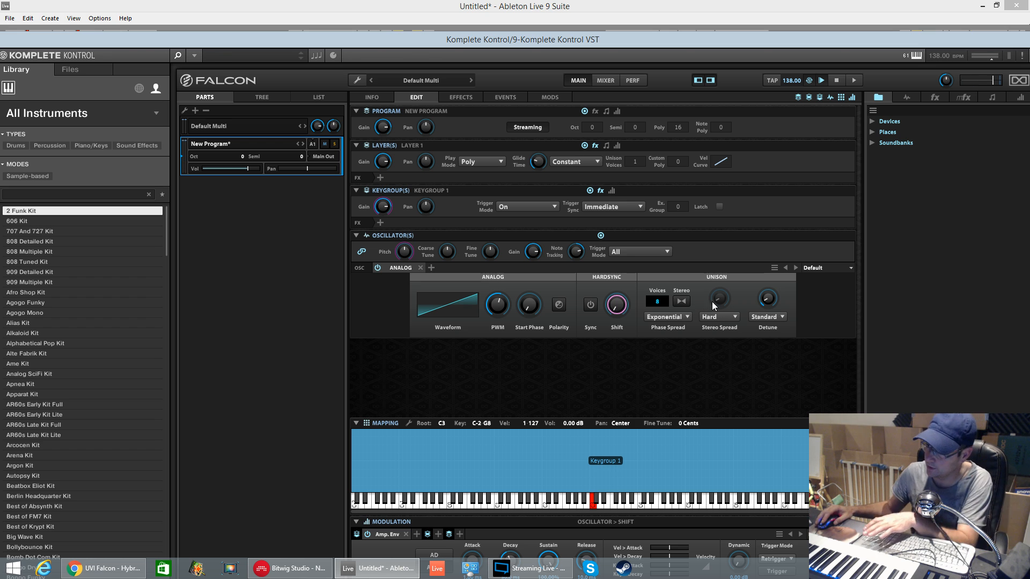
{"action": "left_click", "coordinate": [677, 302]}
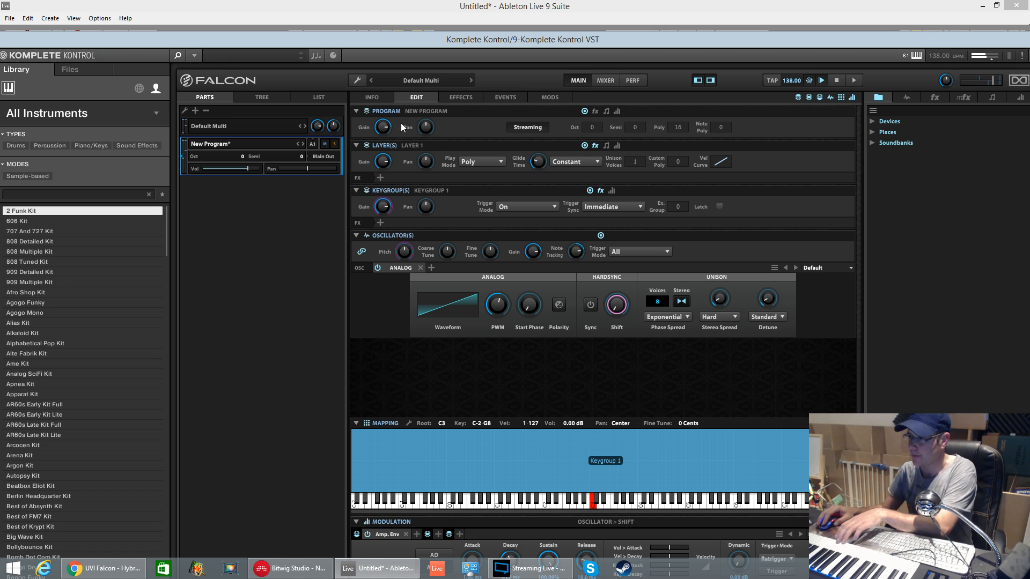
{"action": "mouse_move", "coordinate": [763, 298]}
{"action": "left_click_drag", "start_coordinate": [772, 302], "coordinate": [772, 301]}
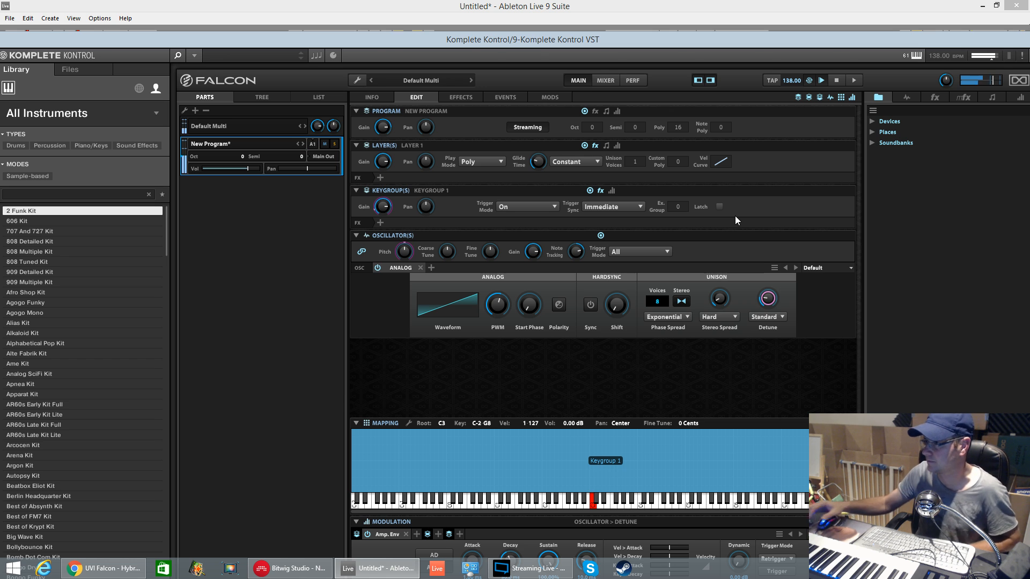
{"action": "left_click", "coordinate": [723, 302]}
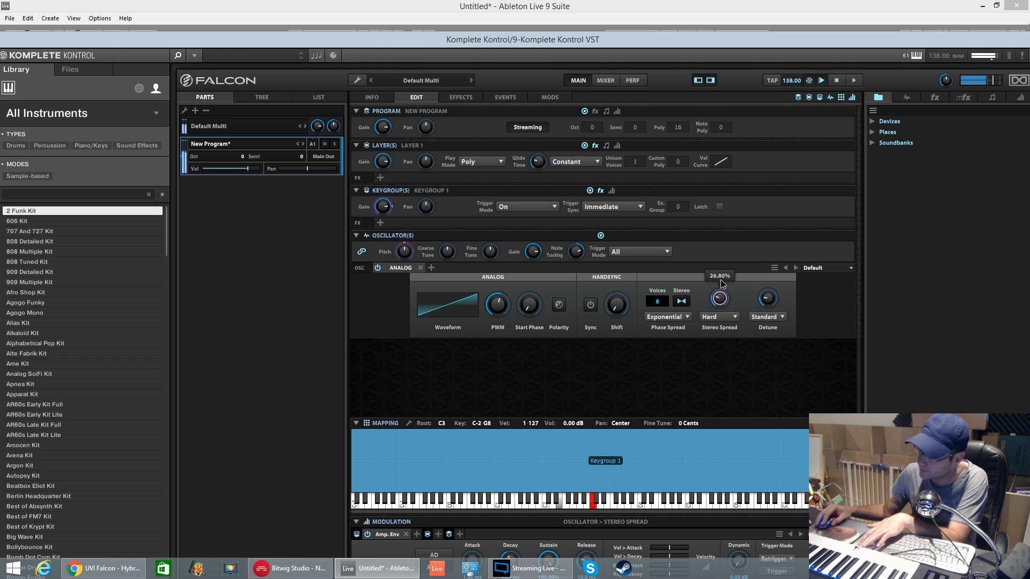
{"action": "left_click_drag", "start_coordinate": [724, 277], "coordinate": [726, 266]}
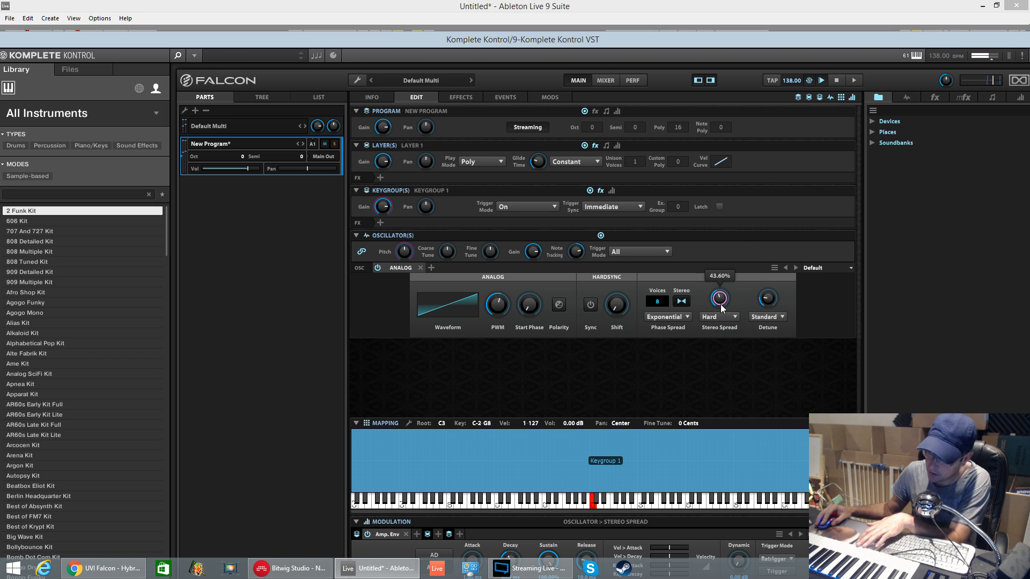
{"action": "left_click_drag", "start_coordinate": [719, 302], "coordinate": [690, 155]}
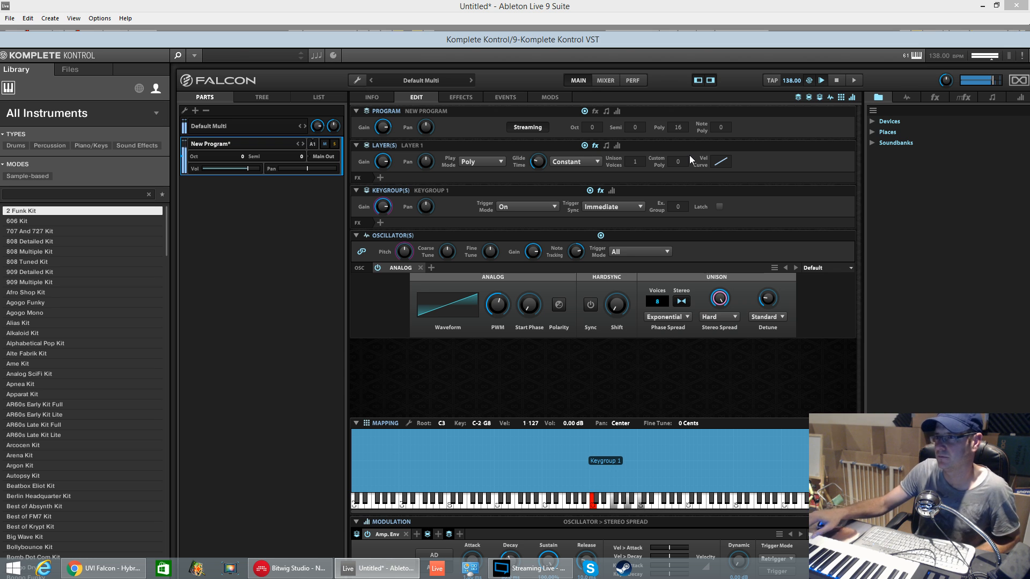
Turn on Reduced Latency When Monitoring in Ableton Live.
{"action": "left_click", "coordinate": [100, 19]}
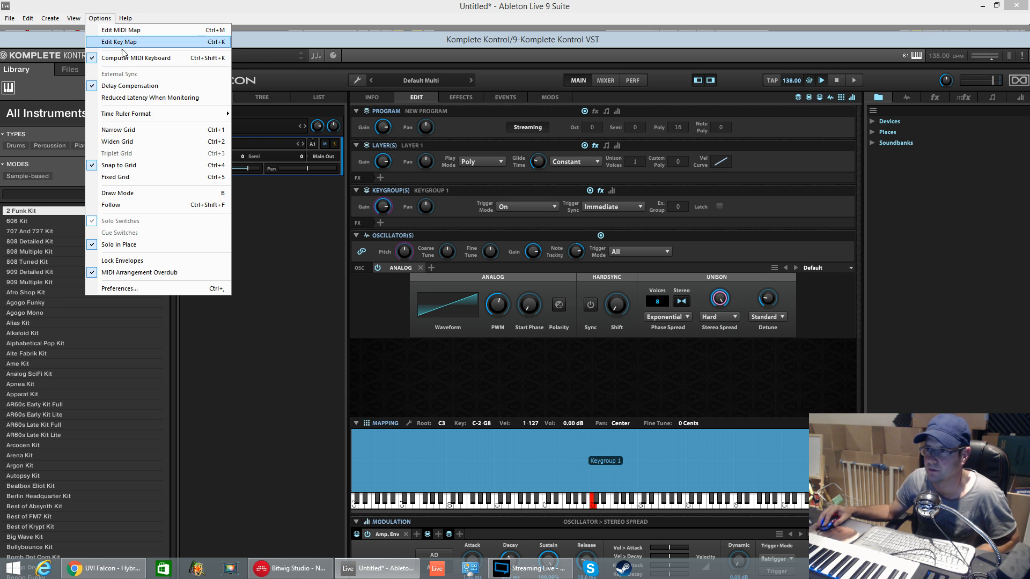
{"action": "left_click", "coordinate": [137, 96]}
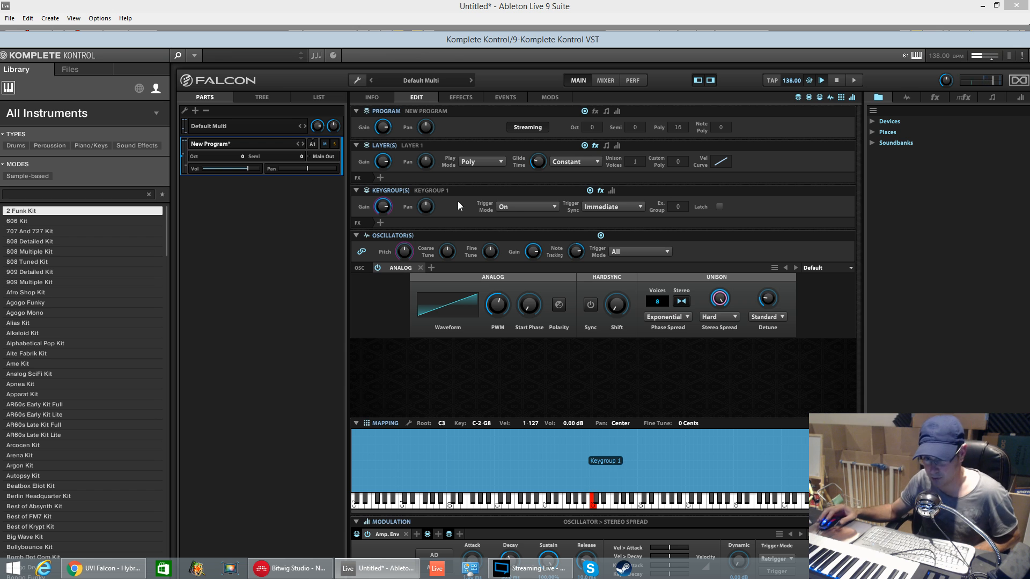
Add a second Analog oscillator to the keygroup and compare its settings with those of the first.
{"action": "left_click", "coordinate": [431, 267]}
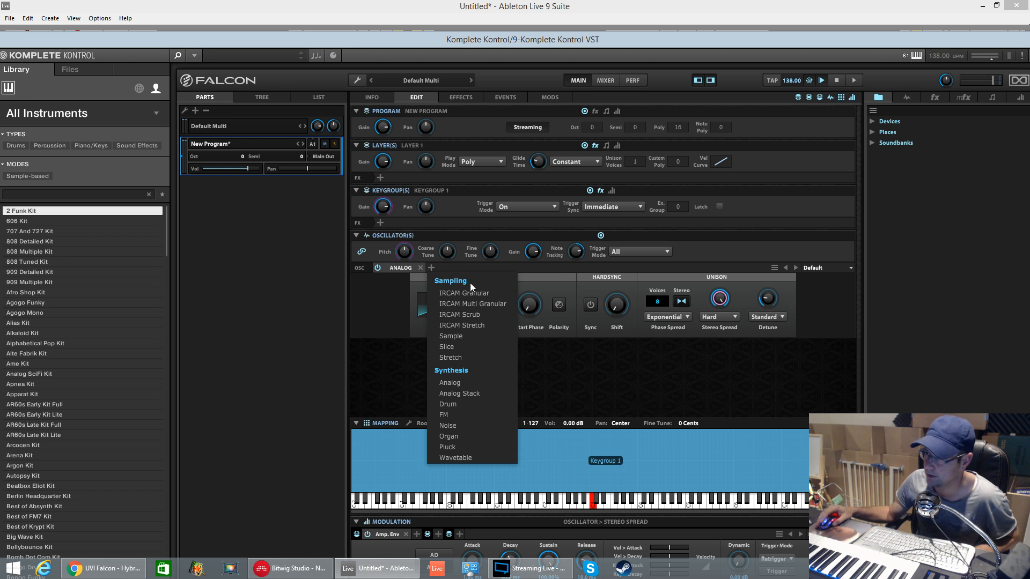
{"action": "left_click", "coordinate": [454, 383]}
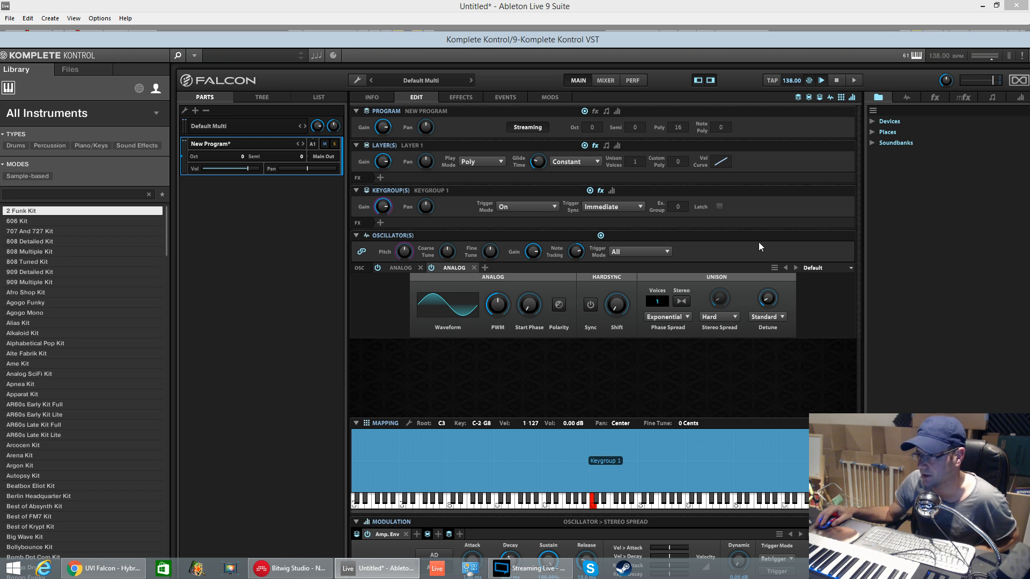
{"action": "left_click", "coordinate": [400, 269]}
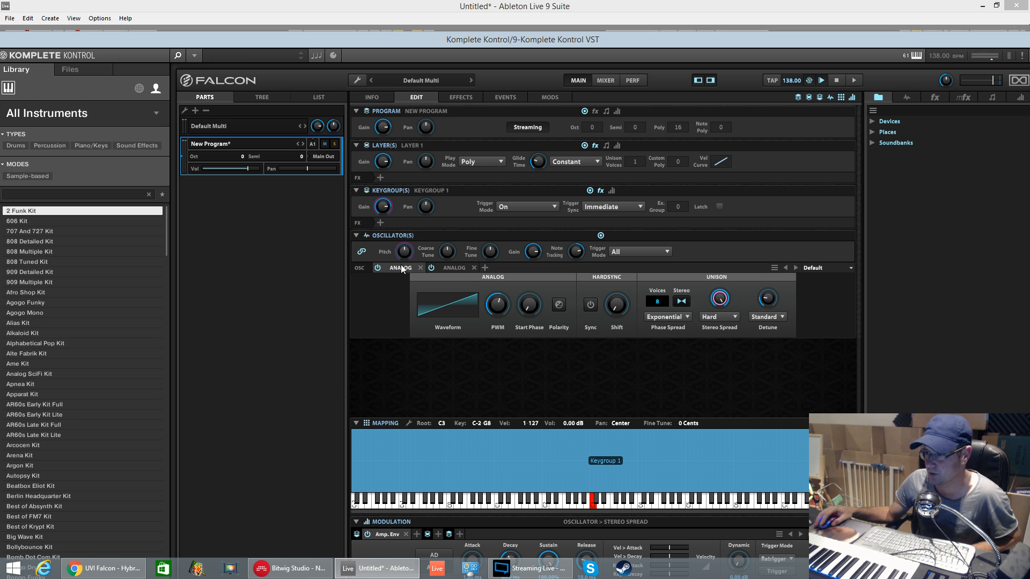
{"action": "left_click", "coordinate": [456, 268]}
{"action": "left_click", "coordinate": [398, 268]}
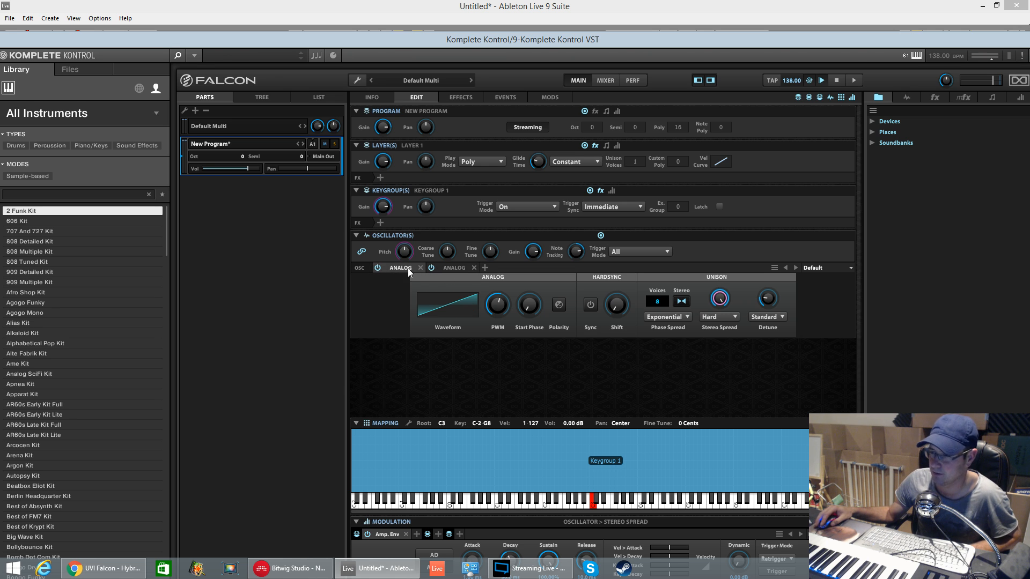
{"action": "left_click", "coordinate": [456, 268]}
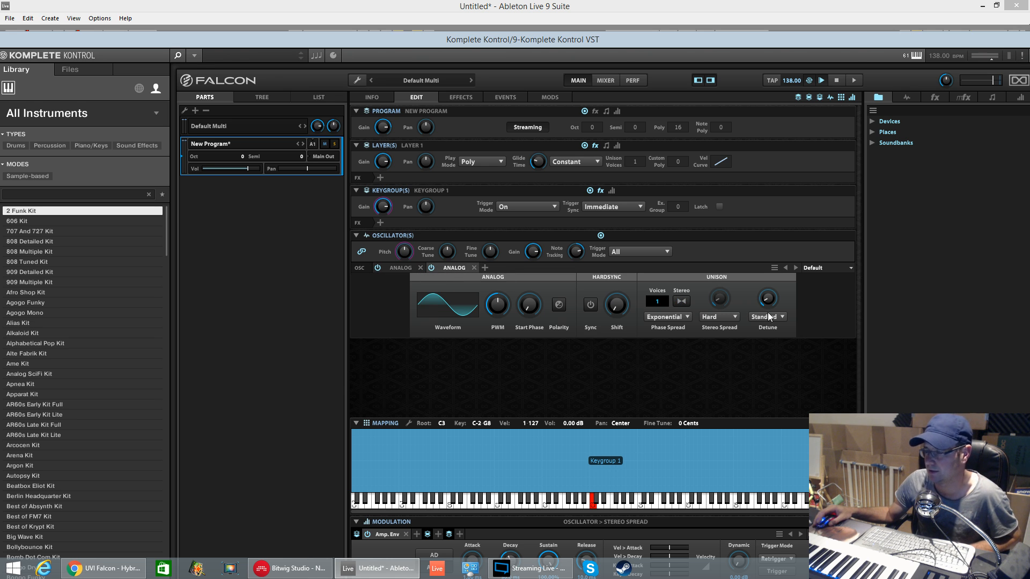
Set the second oscillator's waveform to Square and lower its PWM, with the first oscillator bypassed.
{"action": "left_click", "coordinate": [472, 314]}
{"action": "left_click", "coordinate": [448, 351]}
{"action": "left_click", "coordinate": [378, 267]}
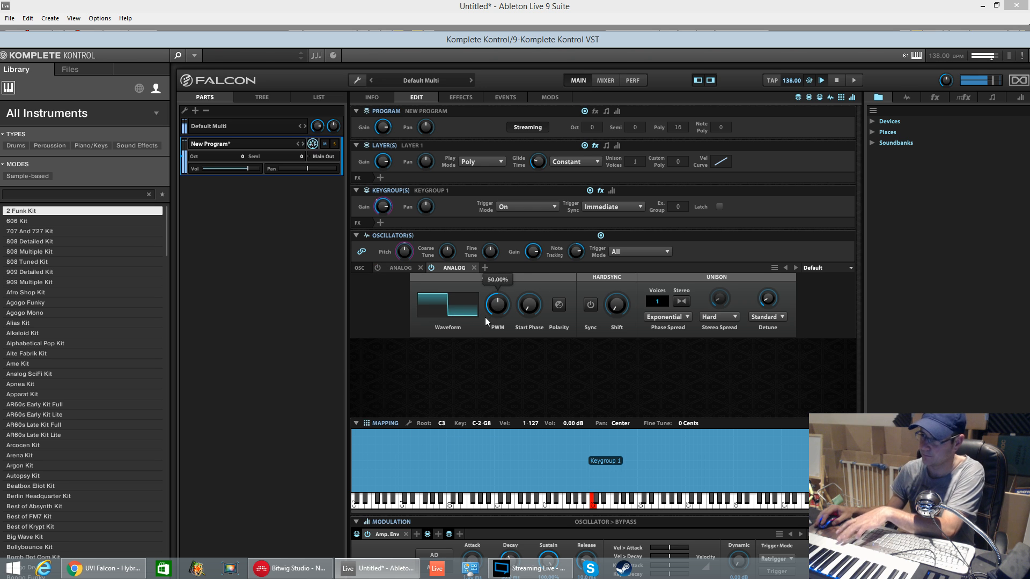
{"action": "left_click", "coordinate": [498, 305]}
{"action": "left_click_drag", "start_coordinate": [498, 305], "coordinate": [473, 327]}
Set the square oscillator's unison to 6 stereo voices, with Detune raised slightly and Stereo Spread at maximum.
{"action": "left_click_drag", "start_coordinate": [657, 298], "coordinate": [651, 205]}
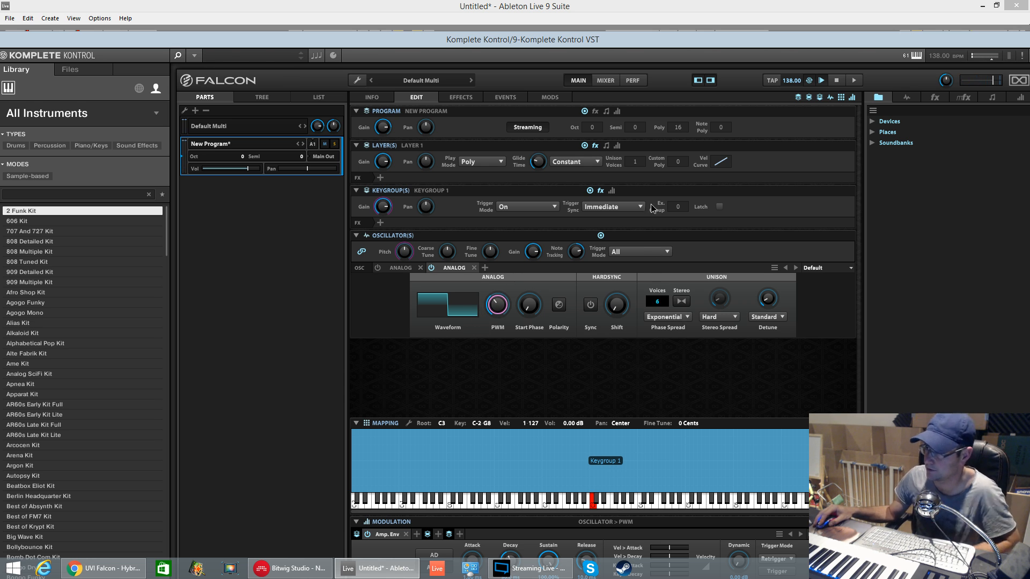
{"action": "left_click", "coordinate": [680, 302]}
{"action": "left_click_drag", "start_coordinate": [768, 305], "coordinate": [723, 286]}
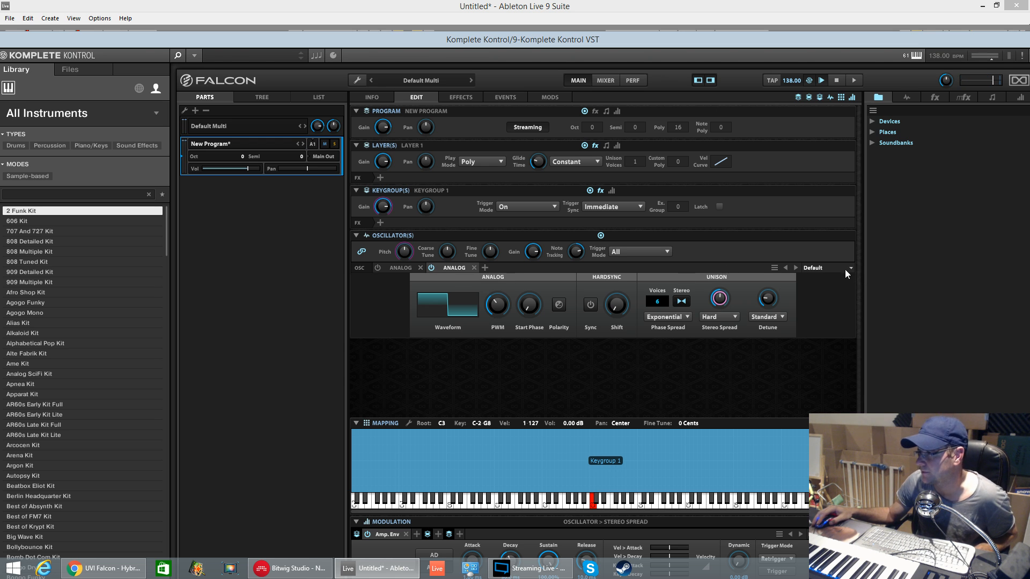
{"action": "left_click", "coordinate": [774, 268]}
{"action": "left_click", "coordinate": [775, 268]}
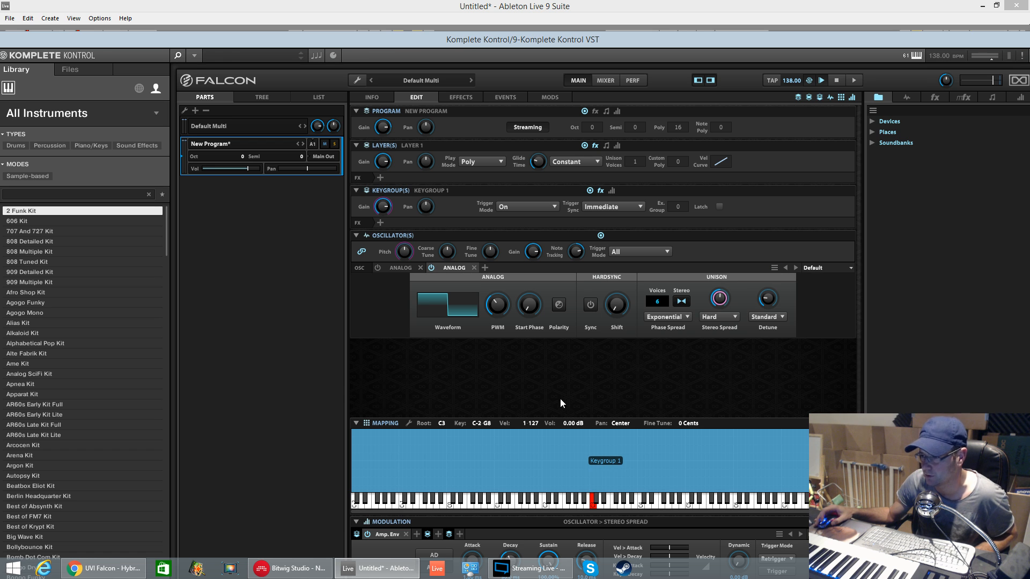
Keep the amp envelope's Dynamic at 0.00 dB and lower Falcon's master volume.
{"action": "left_click_drag", "start_coordinate": [734, 37], "coordinate": [720, 0]}
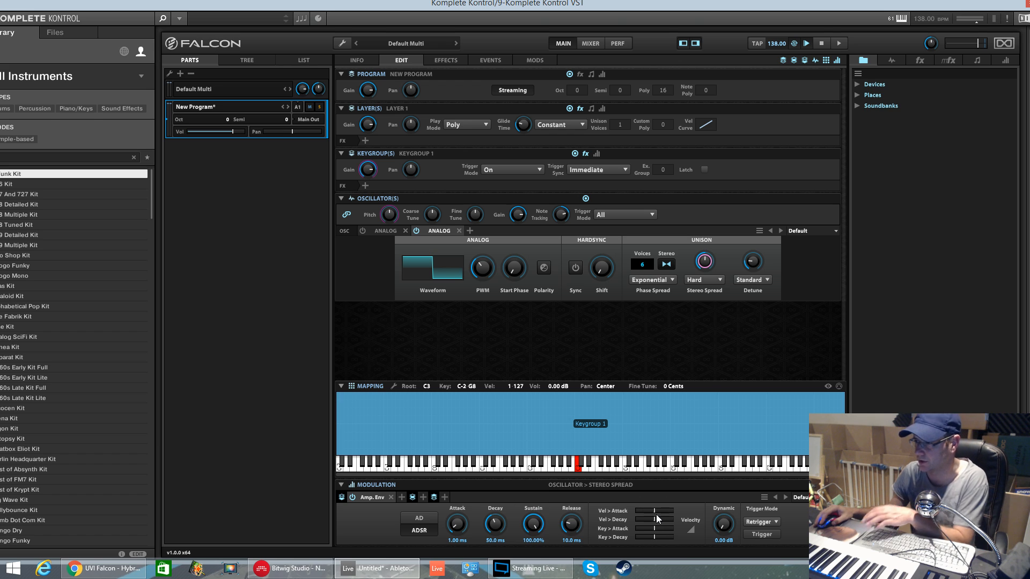
{"action": "mouse_move", "coordinate": [730, 529]}
{"action": "left_mouse_down"}
{"action": "mouse_move", "coordinate": [726, 435]}
{"action": "mouse_move", "coordinate": [723, 528]}
{"action": "left_mouse_up"}
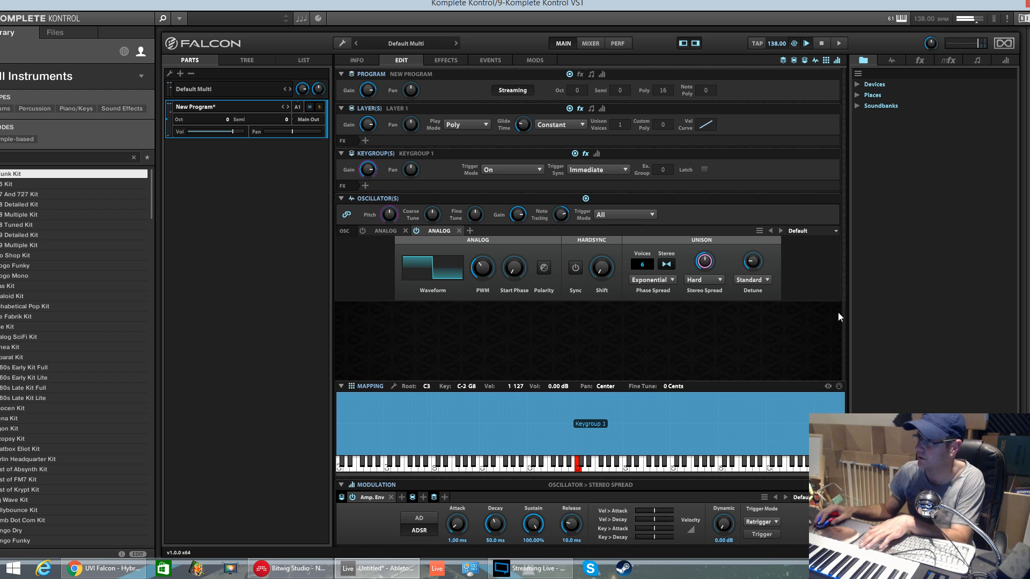
{"action": "mouse_move", "coordinate": [935, 43]}
{"action": "left_click_drag", "start_coordinate": [931, 44], "coordinate": [982, 48]}
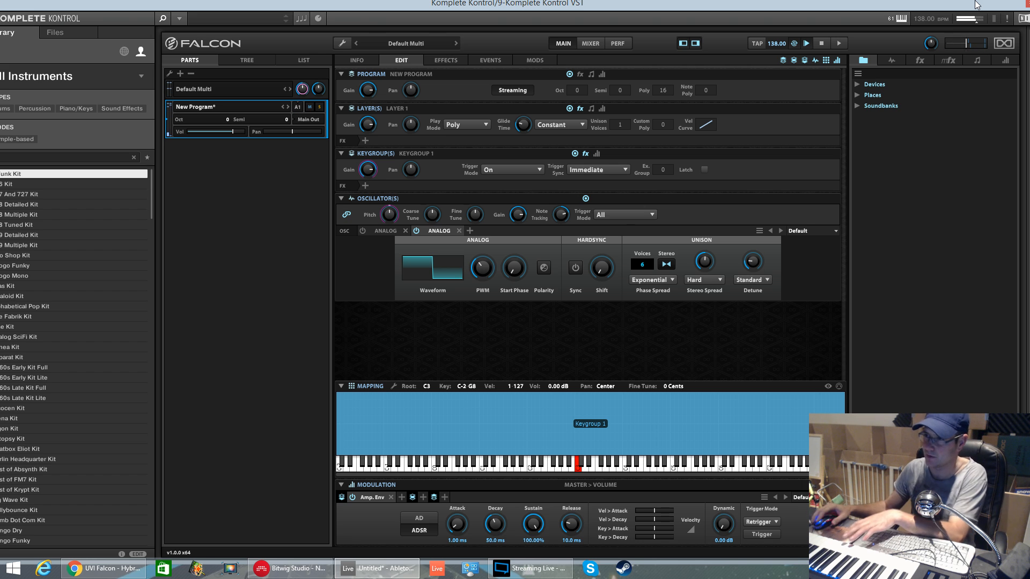
Turn the first Analog oscillator back on and open its settings.
{"action": "left_click", "coordinate": [362, 231]}
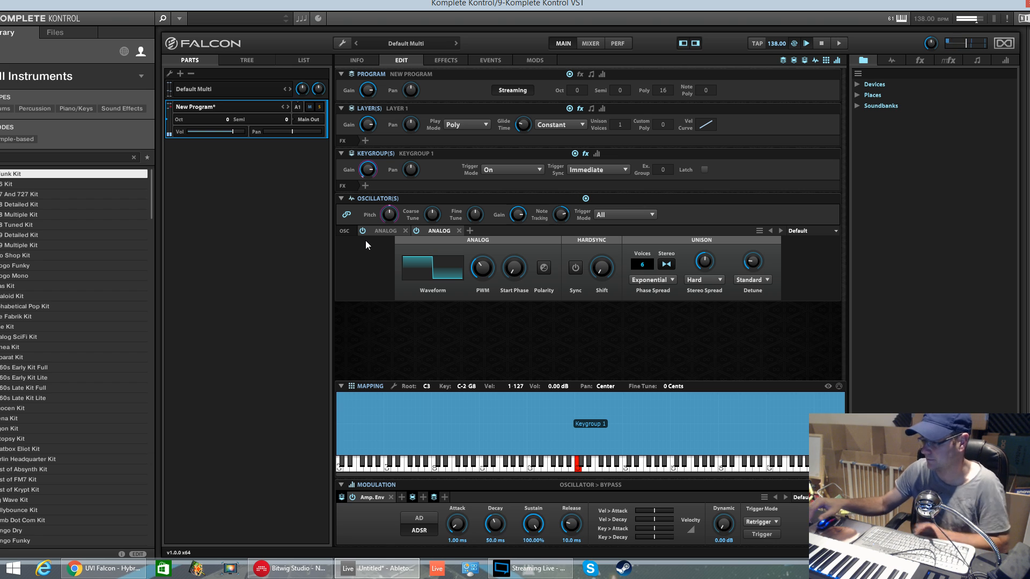
{"action": "left_click", "coordinate": [385, 231]}
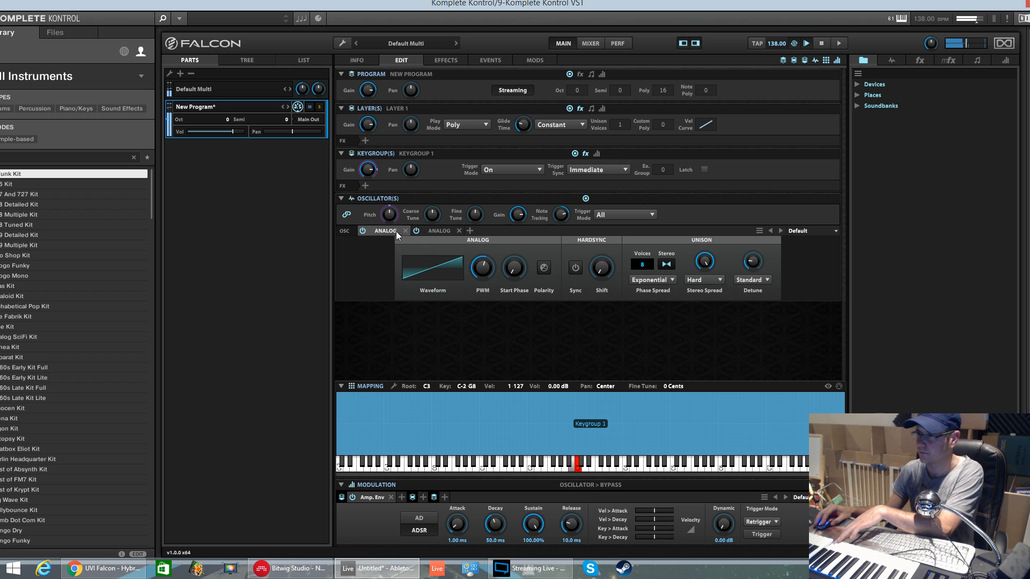
Try out the saw oscillator's PWM and raise its unison Detune.
{"action": "left_click", "coordinate": [482, 268]}
{"action": "left_click_drag", "start_coordinate": [494, 212], "coordinate": [481, 273]}
{"action": "left_click_drag", "start_coordinate": [753, 261], "coordinate": [760, 217]}
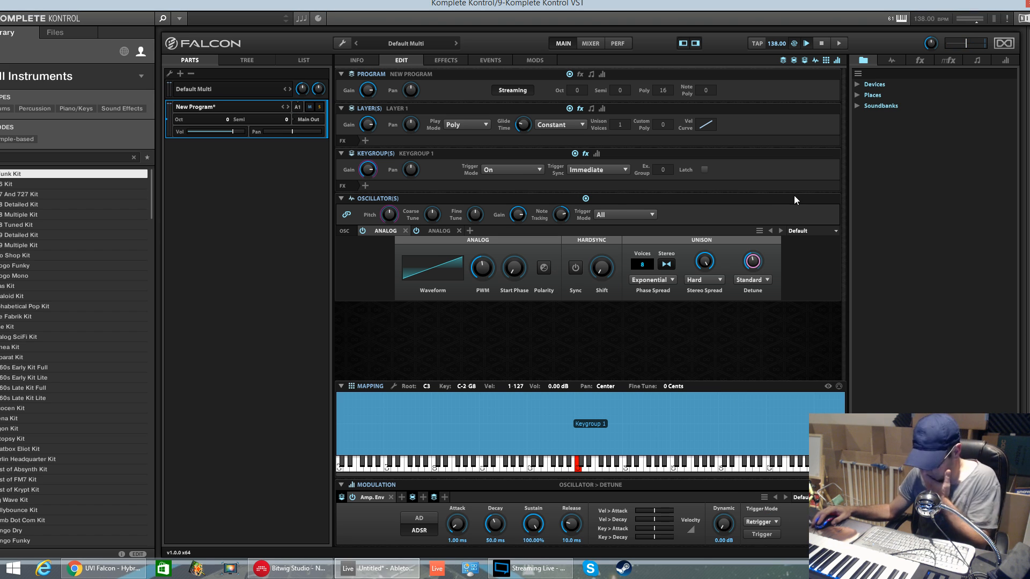
Assign a new LFO from the modulator library to the square oscillator's PWM.
{"action": "left_click", "coordinate": [444, 231]}
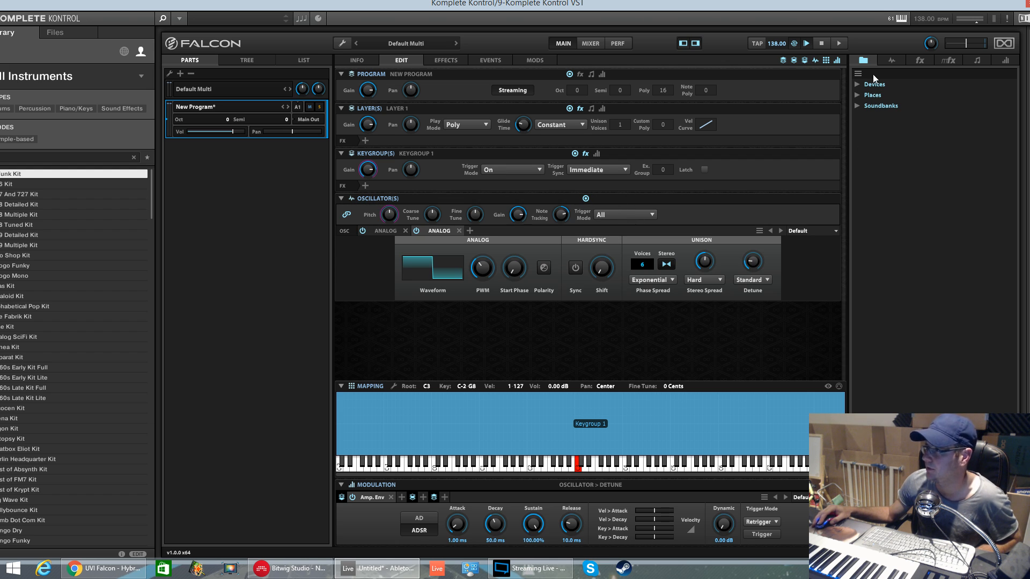
{"action": "left_click", "coordinate": [922, 62]}
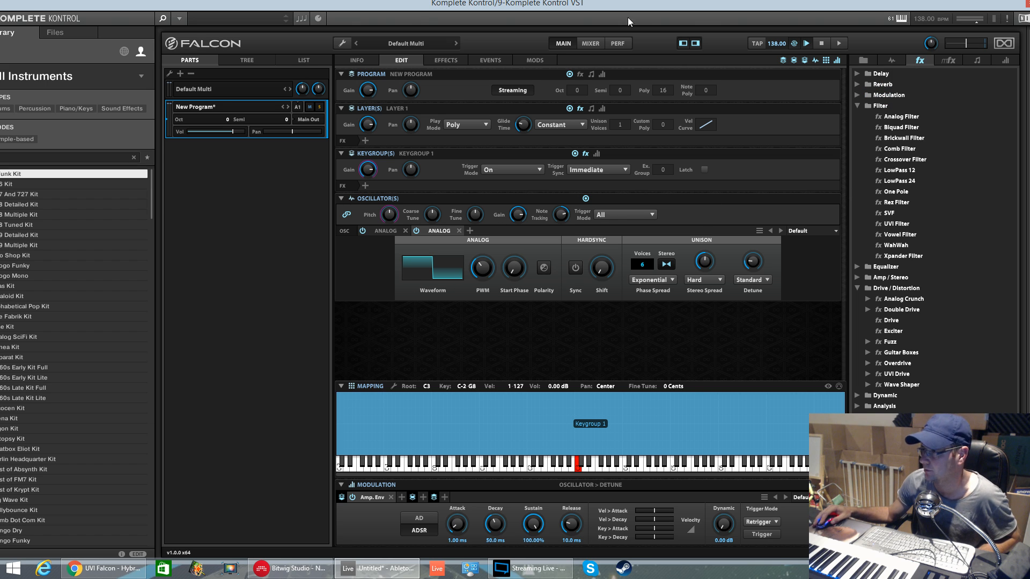
{"action": "left_click", "coordinate": [948, 60]}
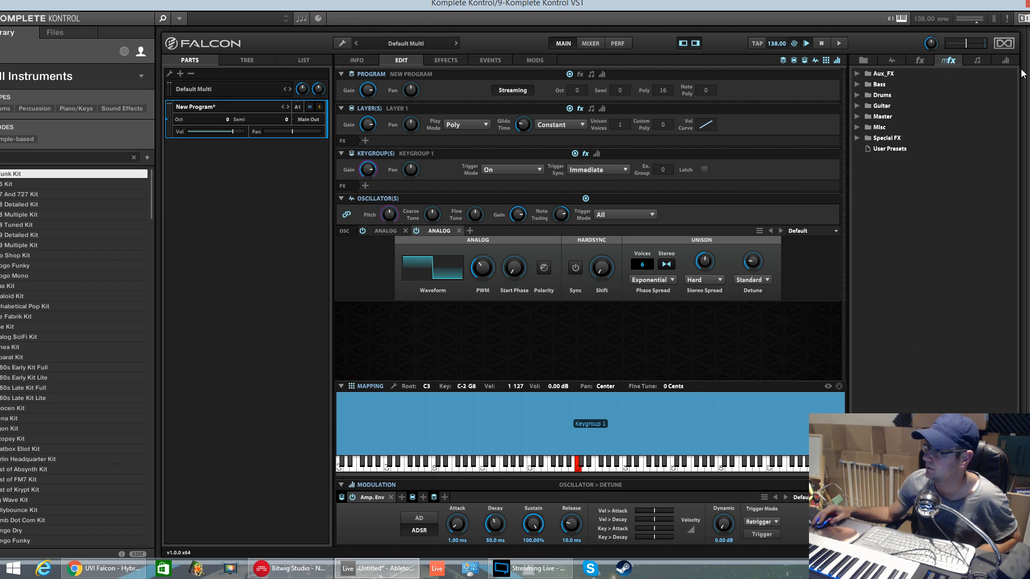
{"action": "left_click", "coordinate": [1008, 61]}
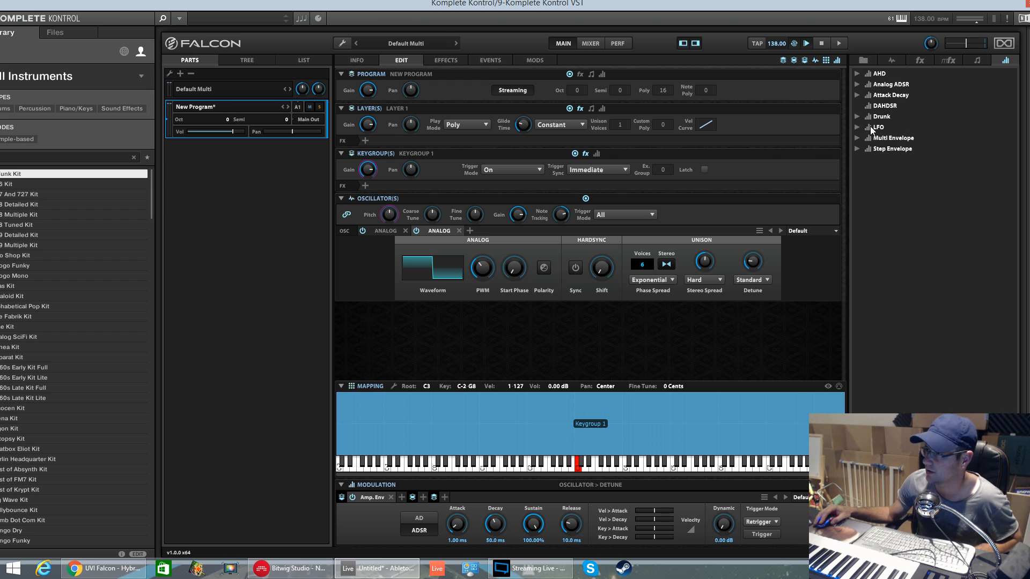
{"action": "left_click", "coordinate": [879, 128]}
{"action": "left_click", "coordinate": [858, 128]}
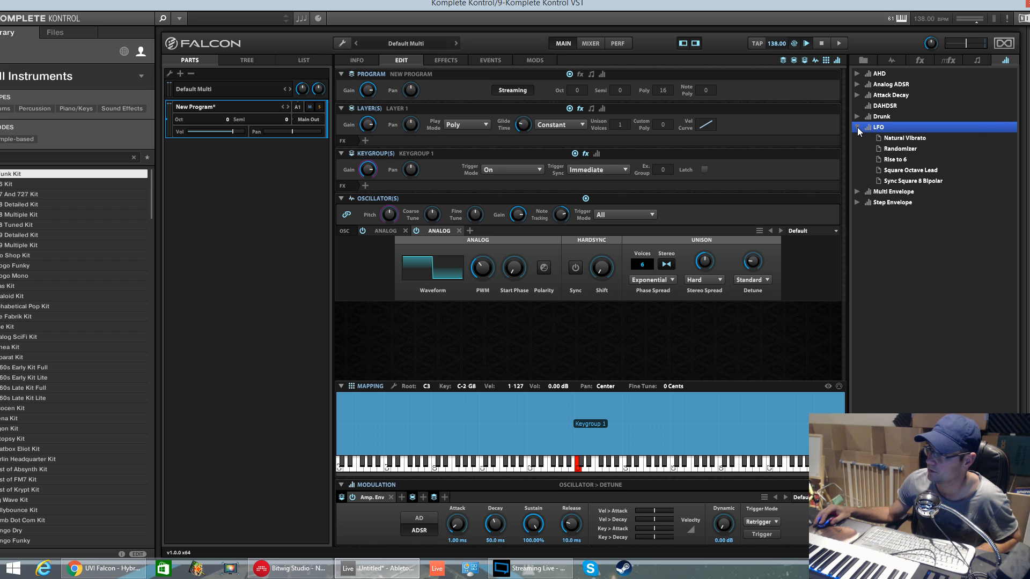
{"action": "left_click", "coordinate": [857, 128]}
{"action": "left_click_drag", "start_coordinate": [879, 127], "coordinate": [487, 272]}
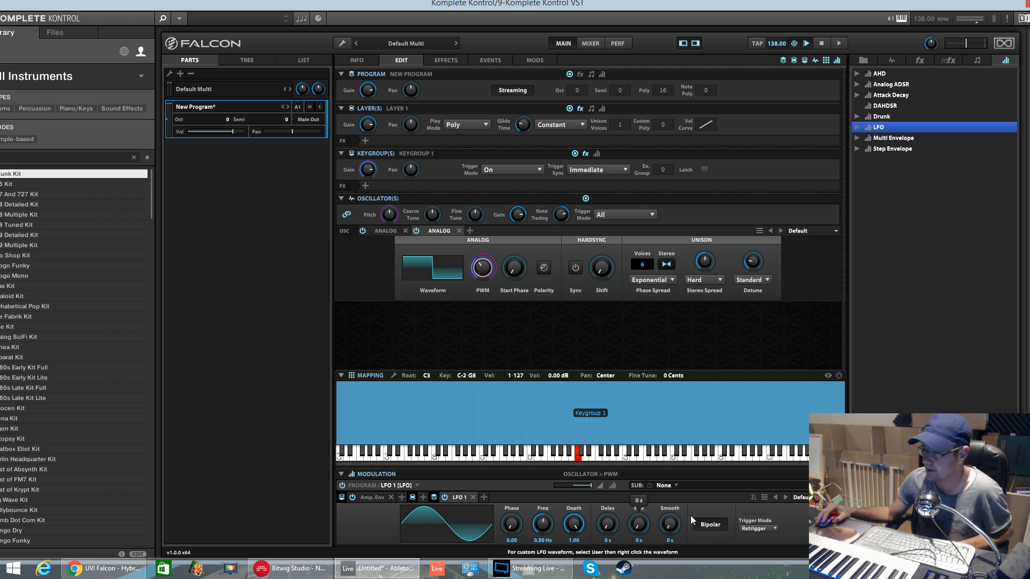
Sync the LFO to the host tempo and change its waveform to Triangle.
{"action": "left_click", "coordinate": [754, 498]}
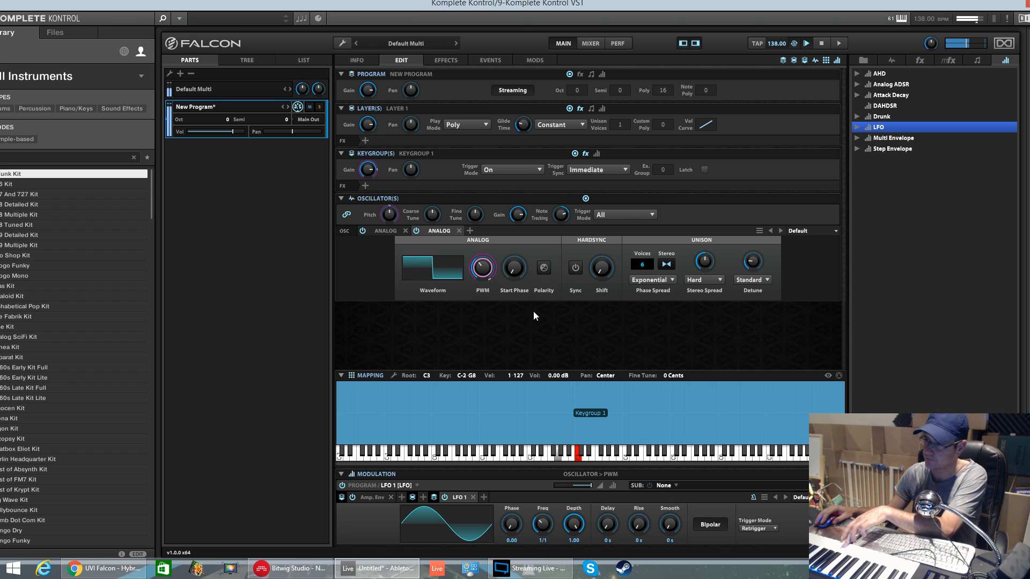
{"action": "left_click", "coordinate": [448, 533]}
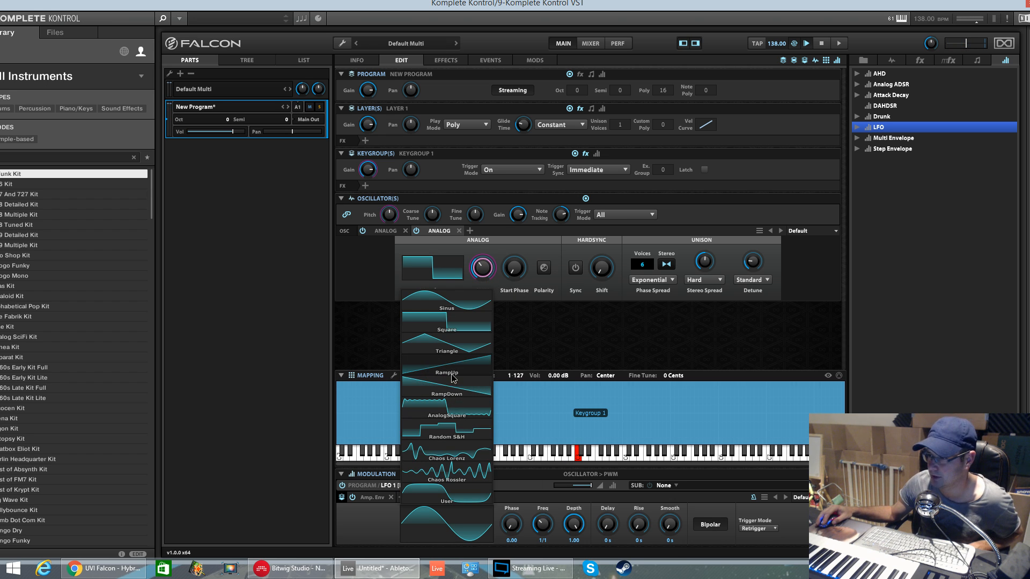
{"action": "left_click", "coordinate": [444, 342]}
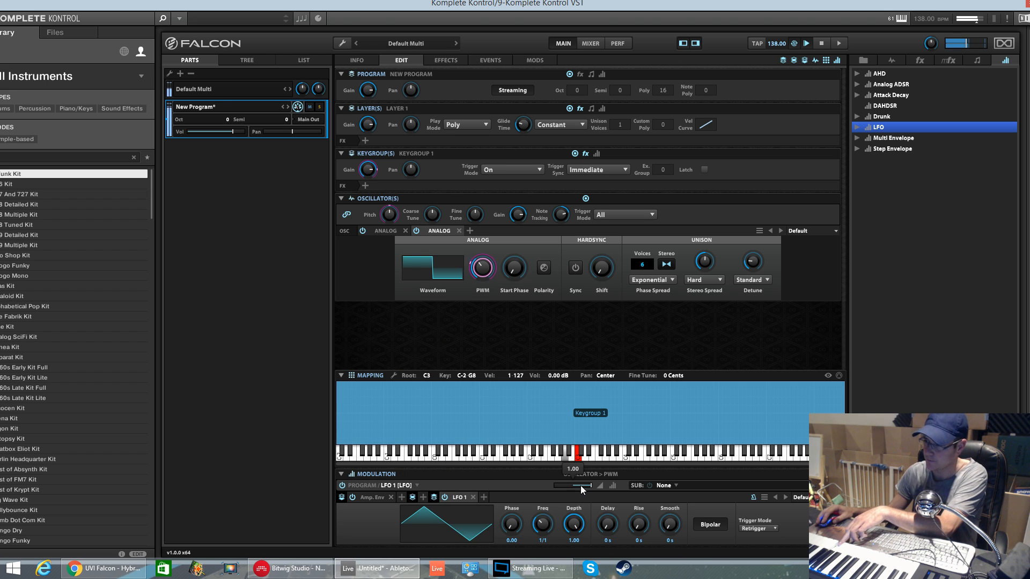
Reduce the LFO's modulation amount on the square oscillator's PWM, looking briefly at the modulation's Mapper Editor.
{"action": "left_click_drag", "start_coordinate": [590, 485], "coordinate": [551, 489]}
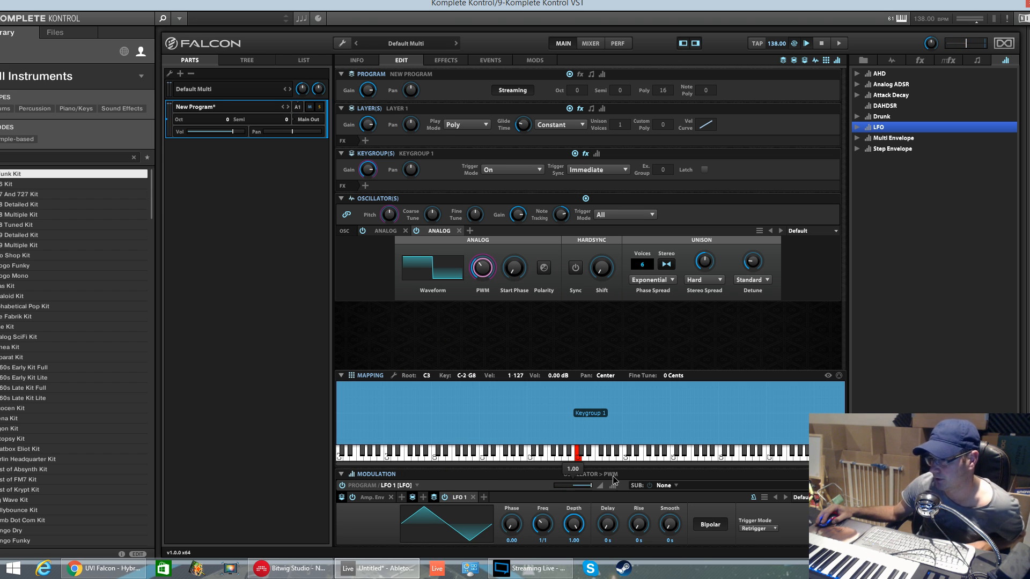
{"action": "left_click_drag", "start_coordinate": [551, 489], "coordinate": [578, 489]}
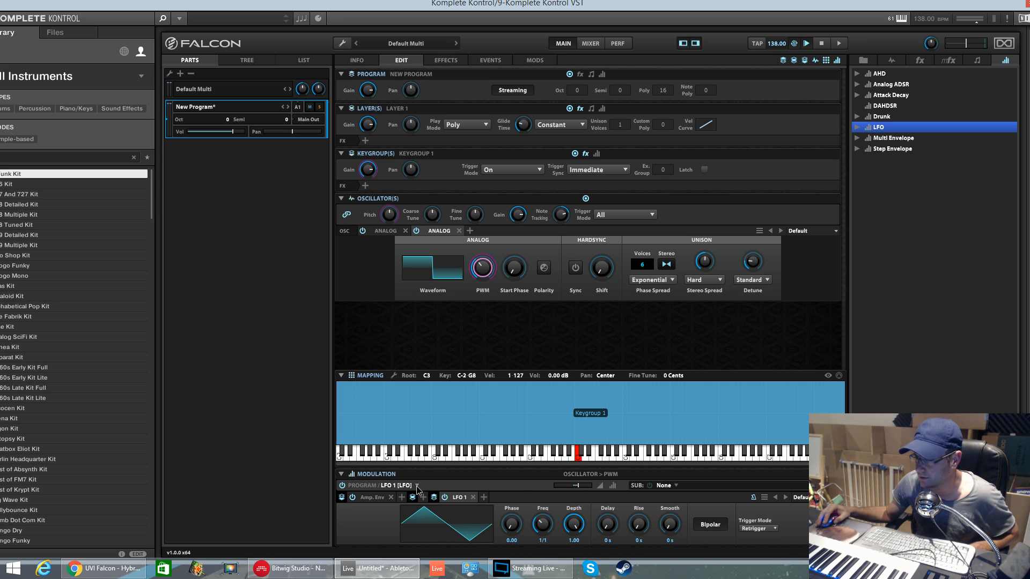
{"action": "left_click", "coordinate": [613, 487]}
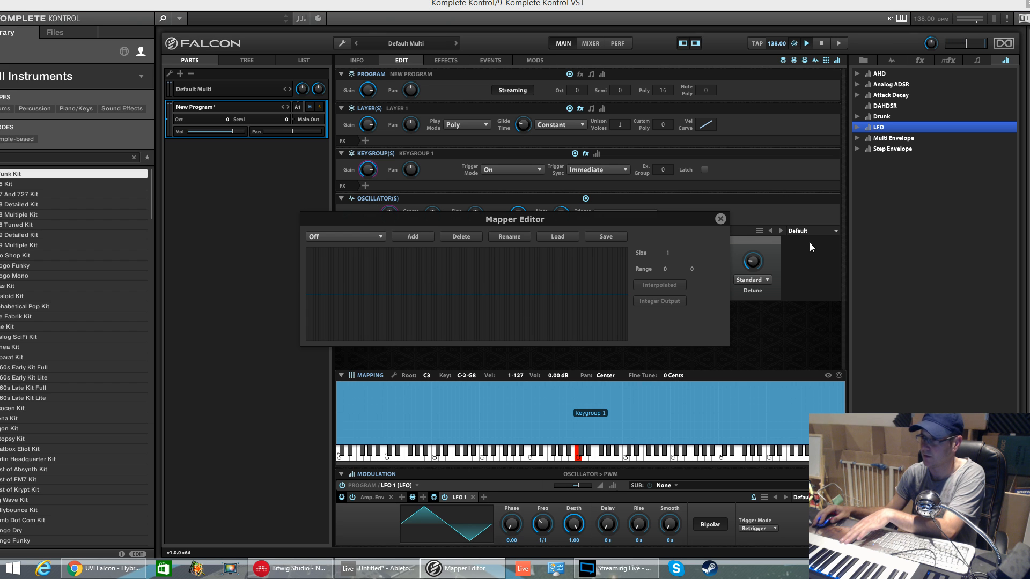
{"action": "left_click", "coordinate": [720, 219]}
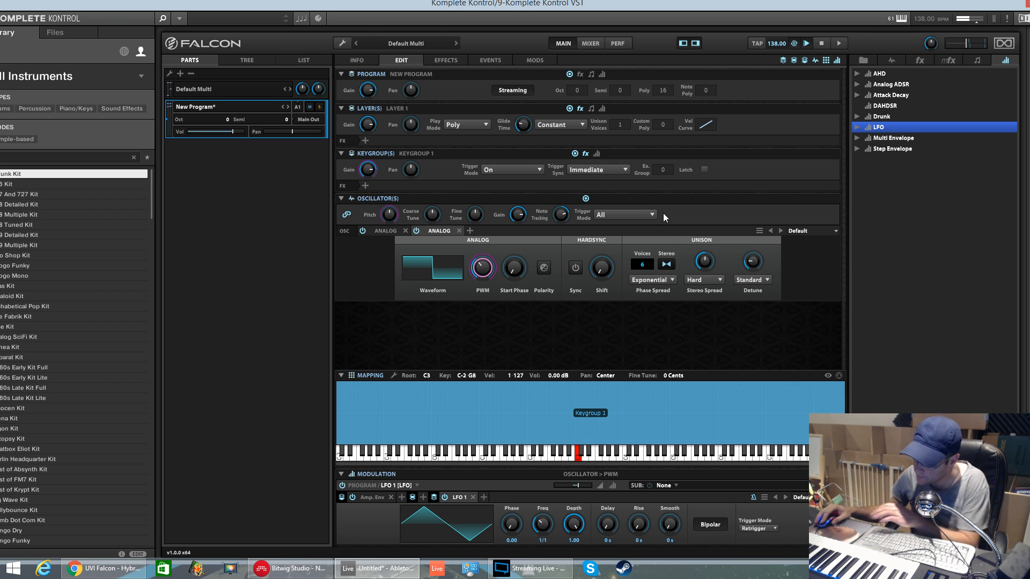
{"action": "mouse_move", "coordinate": [581, 485]}
{"action": "left_click_drag", "start_coordinate": [581, 484], "coordinate": [578, 485]}
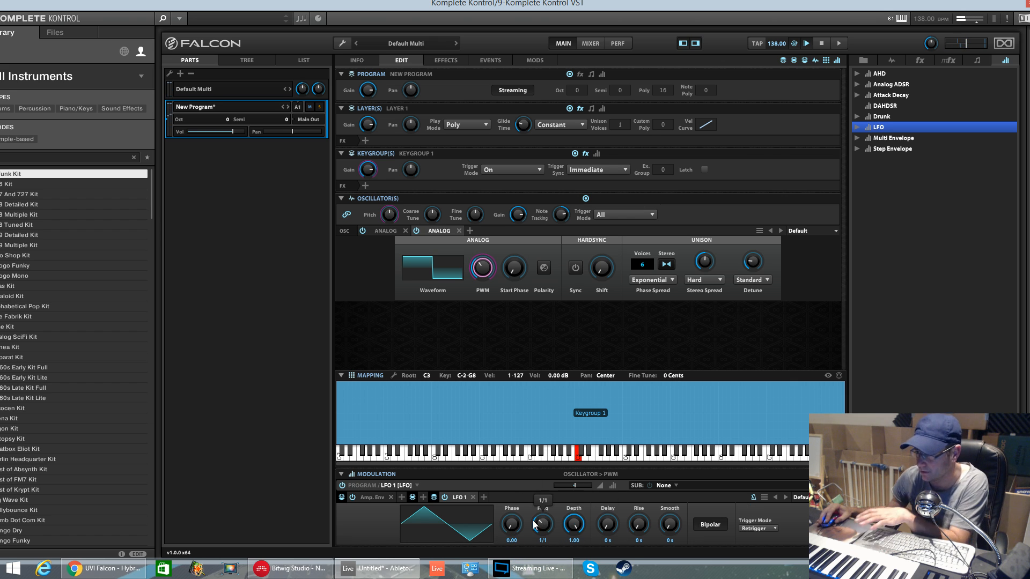
Set the LFO's frequency to 1/2 and its depth to 0.70, keeping Bipolar mode on.
{"action": "scroll", "coordinate": [544, 529], "scroll_direction": "up", "scroll_amount": 1}
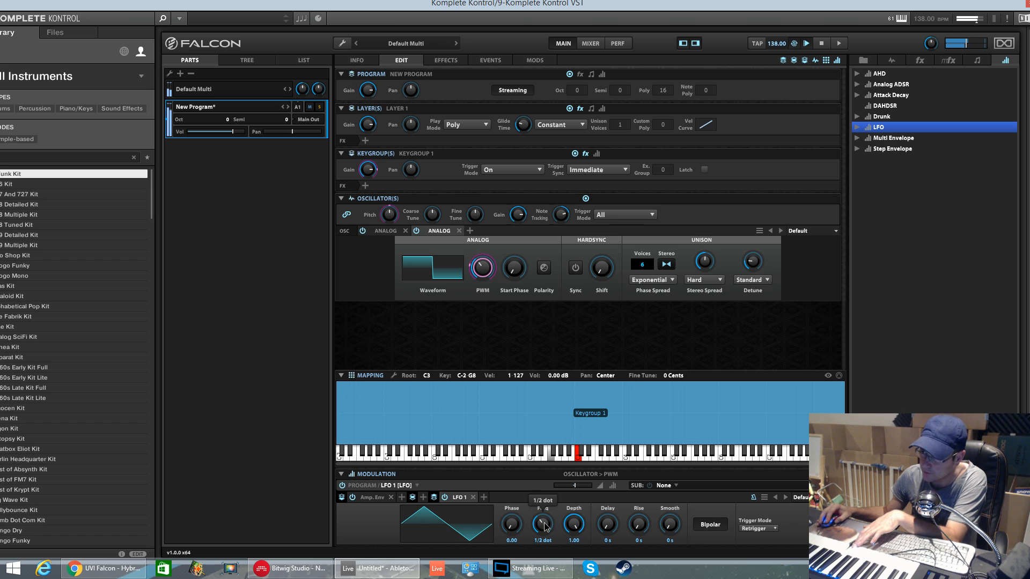
{"action": "scroll", "coordinate": [545, 523], "scroll_direction": "up", "scroll_amount": 1}
{"action": "scroll", "coordinate": [545, 520], "scroll_direction": "up", "scroll_amount": 1}
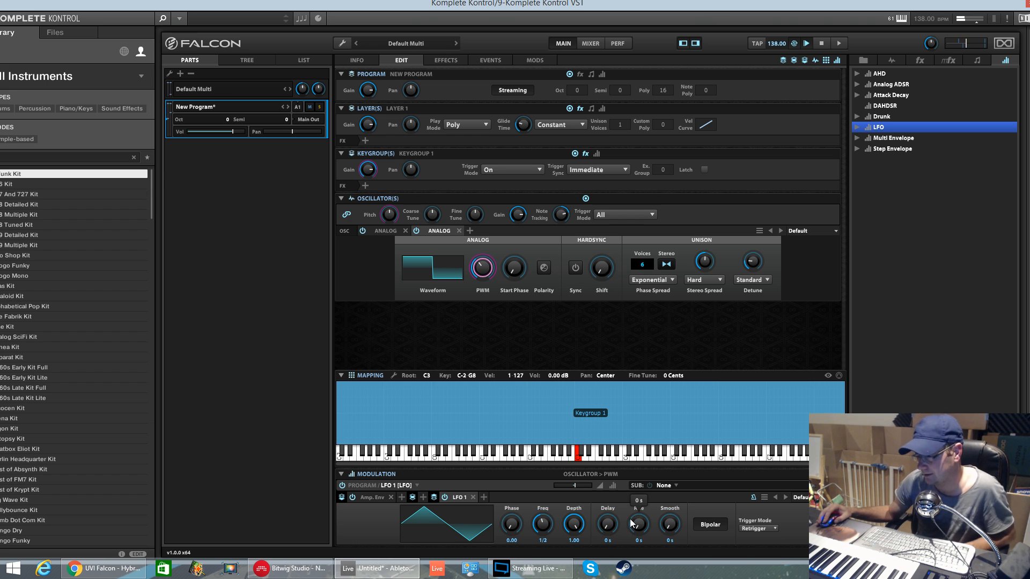
{"action": "left_click", "coordinate": [722, 524]}
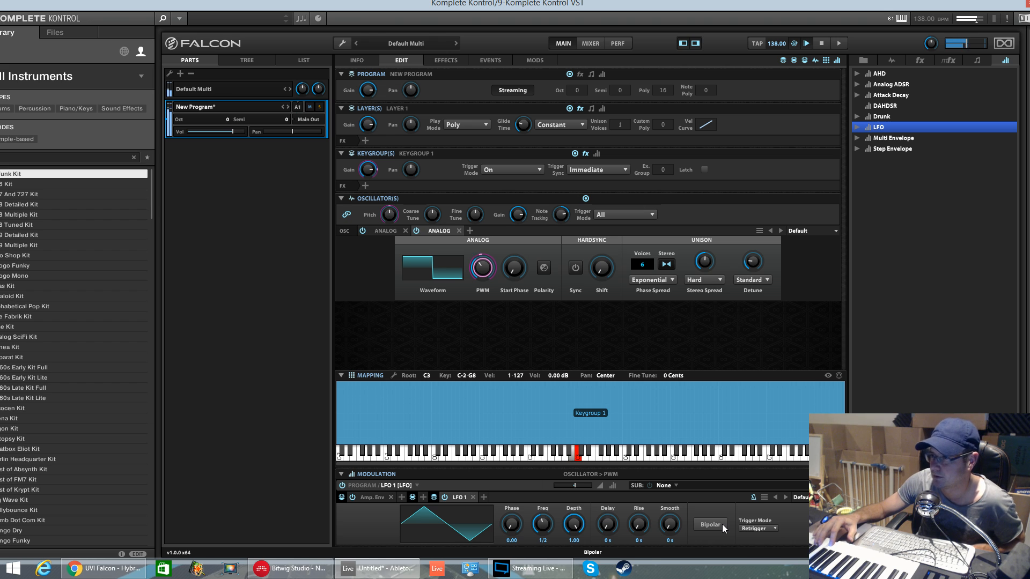
{"action": "left_click", "coordinate": [722, 524]}
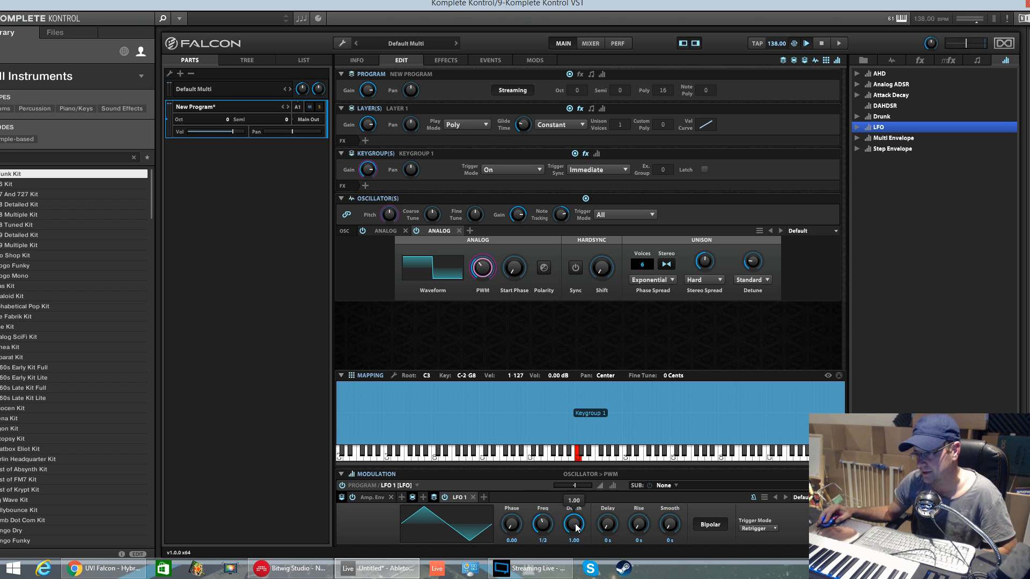
{"action": "mouse_move", "coordinate": [577, 528]}
{"action": "left_mouse_down"}
{"action": "mouse_move", "coordinate": [577, 574]}
{"action": "mouse_move", "coordinate": [578, 521]}
{"action": "left_mouse_up"}
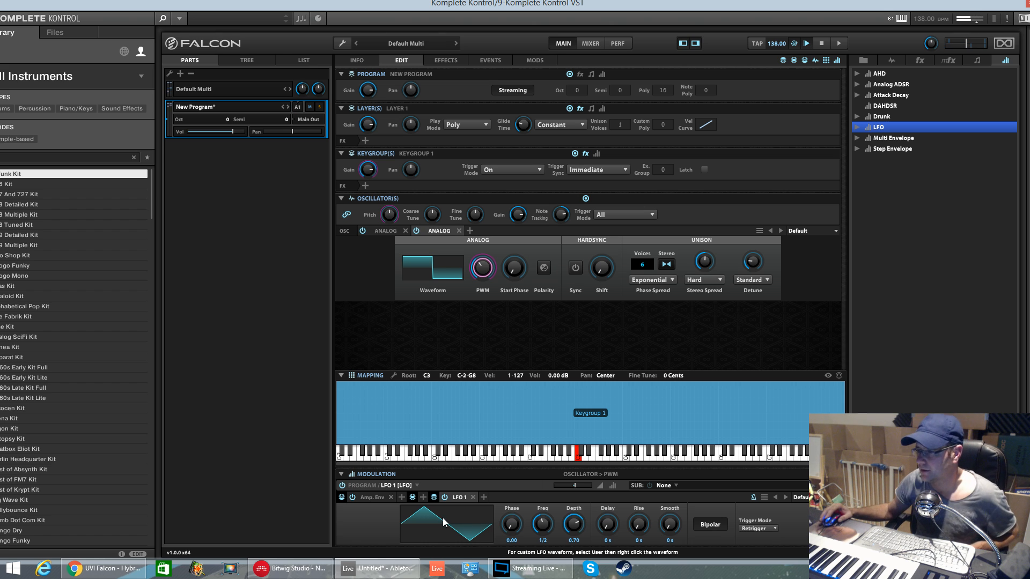
Show the amp envelope and play the arrangement's Kontakt 5 1 clip to hear the patch.
{"action": "left_click", "coordinate": [372, 497]}
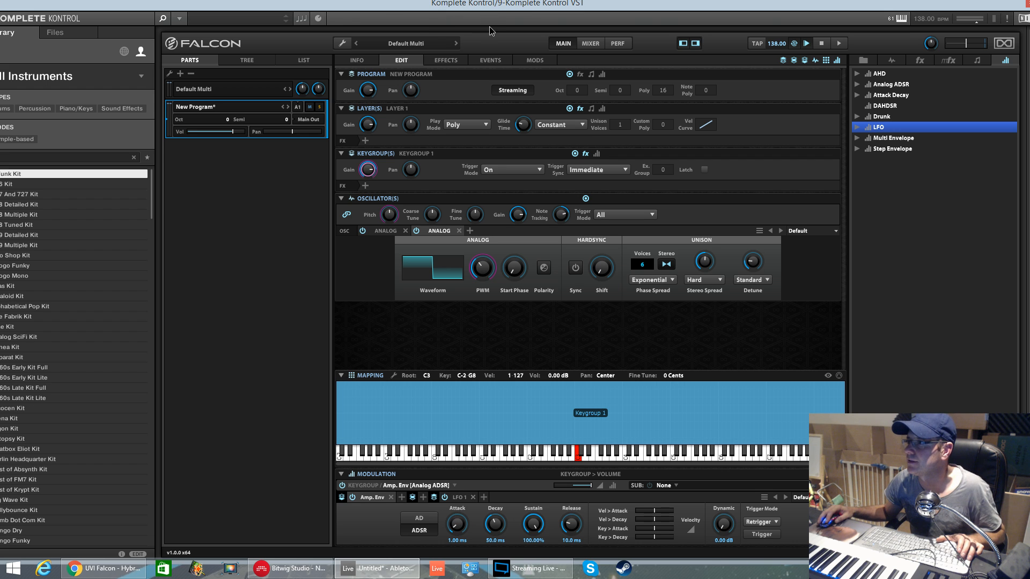
{"action": "left_click_drag", "start_coordinate": [494, 23], "coordinate": [459, 401]}
{"action": "left_click", "coordinate": [835, 232]}
{"action": "key", "text": "space"}
{"action": "left_click_drag", "start_coordinate": [721, 377], "coordinate": [759, 54]}
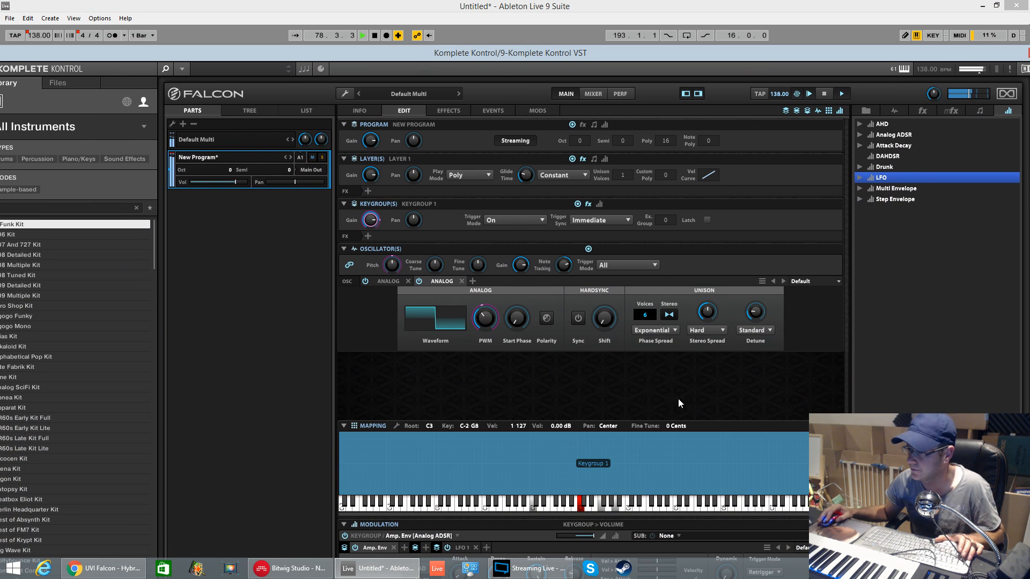
Stop playback, compress the Kontakt 5 1 clip's notes to half their original length, and play the clip again.
{"action": "left_click_drag", "start_coordinate": [589, 56], "coordinate": [636, 442]}
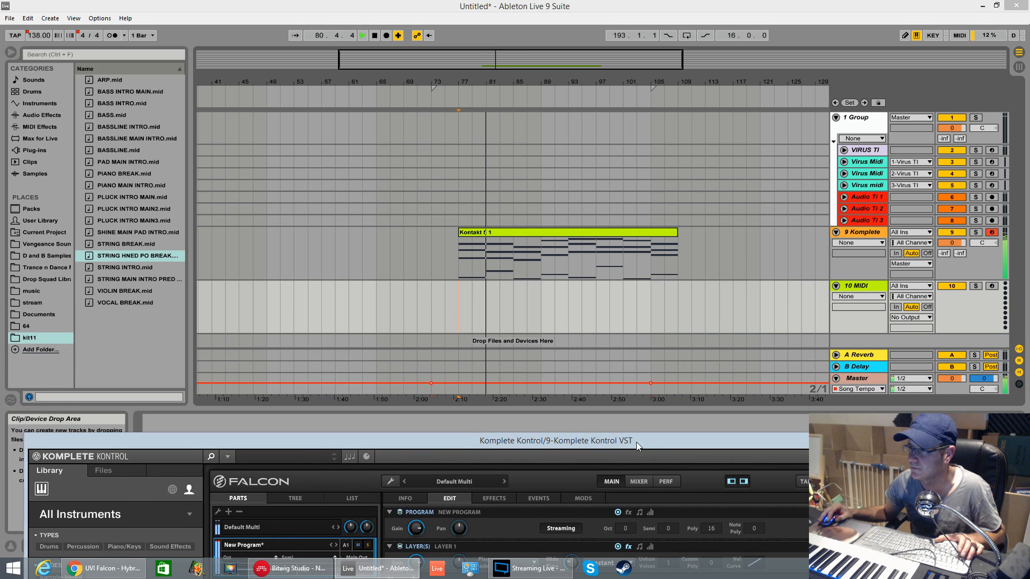
{"action": "key", "text": "space"}
{"action": "double_click", "coordinate": [554, 237]}
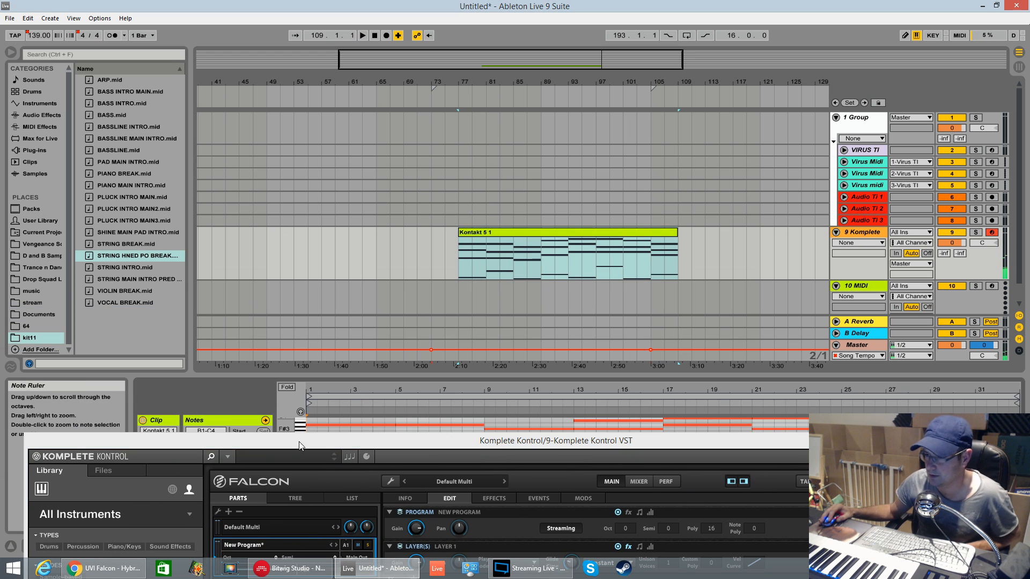
{"action": "left_click_drag", "start_coordinate": [300, 433], "coordinate": [452, 568]}
{"action": "left_click", "coordinate": [217, 442]}
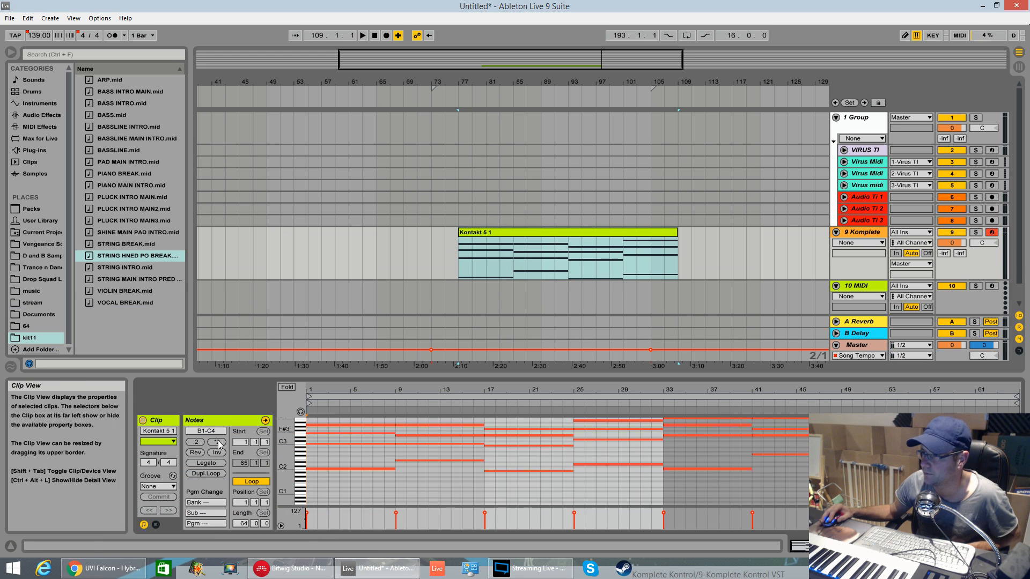
{"action": "left_click", "coordinate": [196, 442]}
{"action": "left_click", "coordinate": [196, 442]}
{"action": "key", "text": "space"}
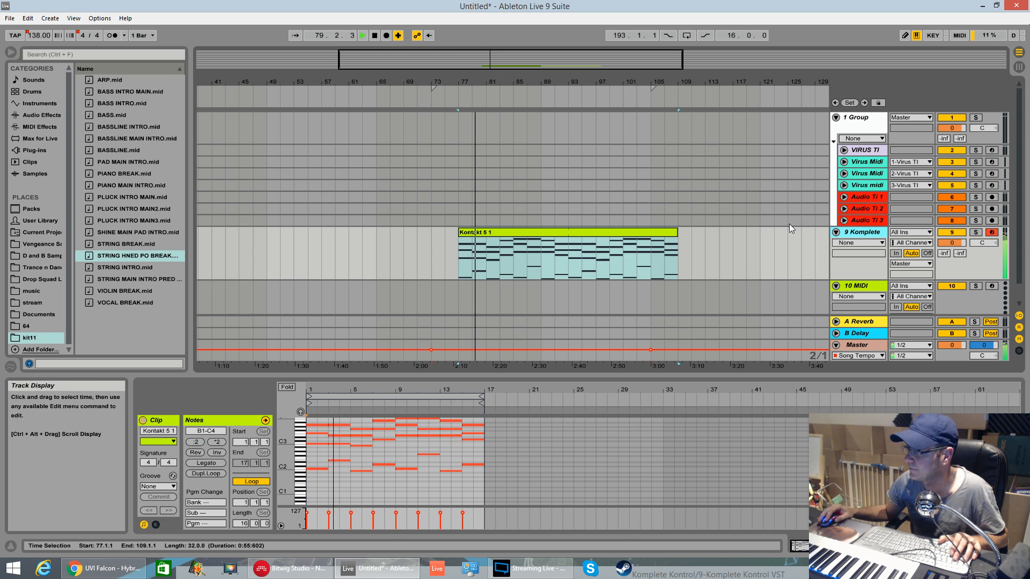
Reopen the Komplete Kontrol plug-in from the 9 Komplete track and set the amp envelope's Attack to 21.2 ms.
{"action": "double_click", "coordinate": [861, 233]}
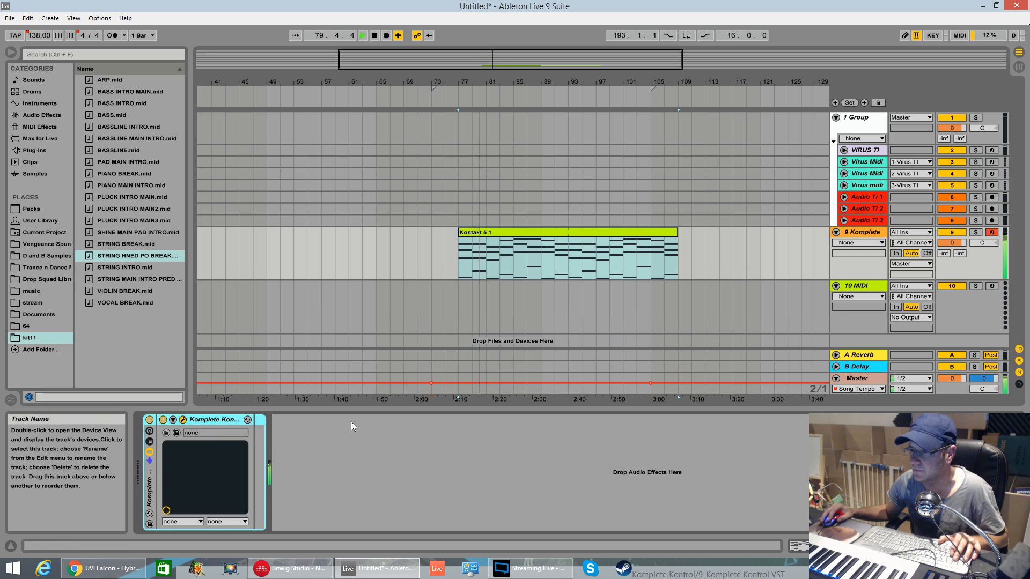
{"action": "left_click", "coordinate": [184, 420]}
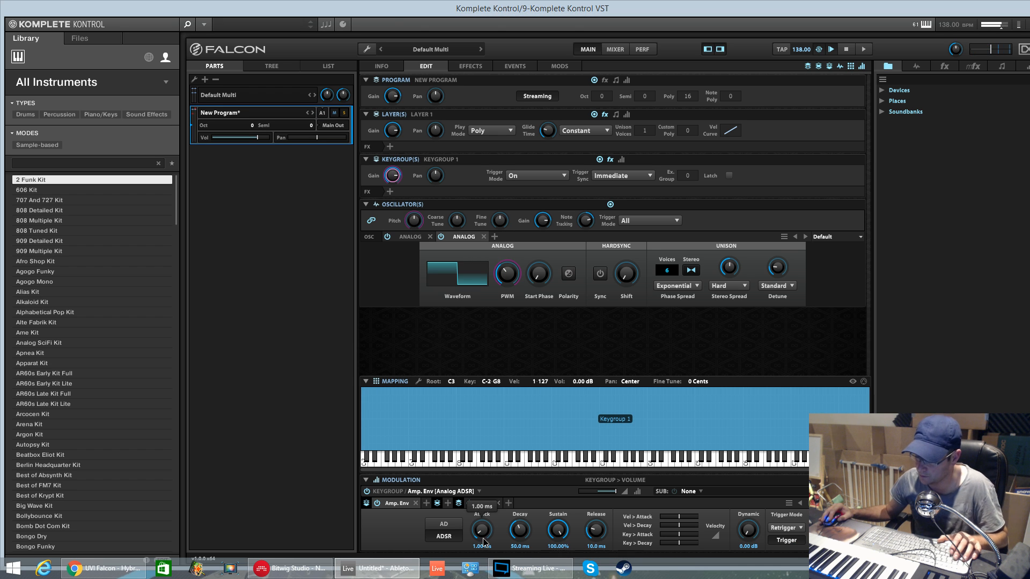
{"action": "scroll", "coordinate": [489, 508], "scroll_direction": "up", "scroll_amount": 2}
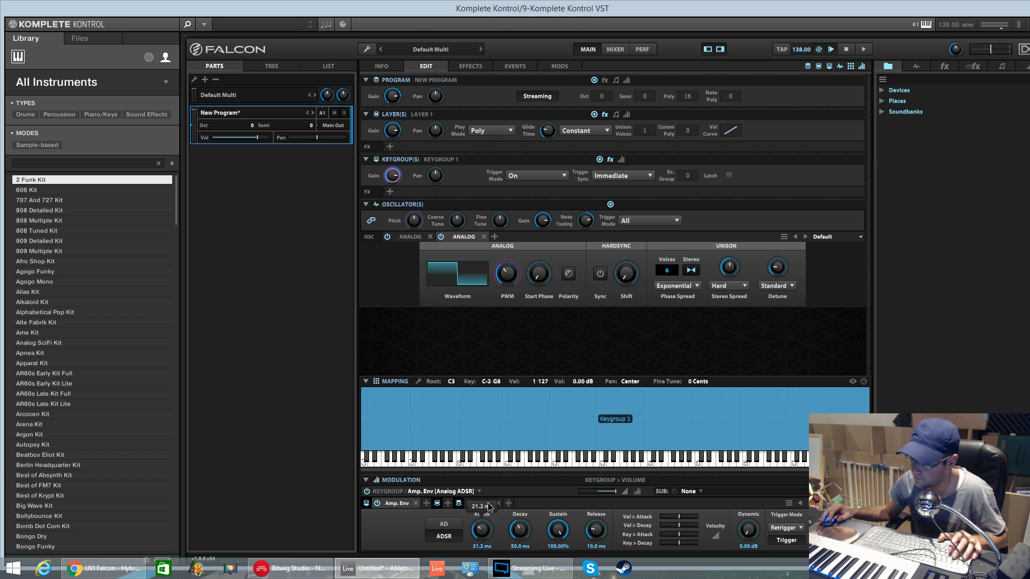
Move the plug-in window aside to restart clip playback, and bring Falcon's controls back into view.
{"action": "left_click_drag", "start_coordinate": [598, 9], "coordinate": [607, 391]}
{"action": "left_click", "coordinate": [452, 267]}
{"action": "key", "text": "space"}
{"action": "left_click_drag", "start_coordinate": [512, 390], "coordinate": [492, 3]}
Set the amp envelope's Attack to 491 ms, Decay to 37.1 ms and Release to 53.7 ms.
{"action": "left_click_drag", "start_coordinate": [466, 524], "coordinate": [481, 474]}
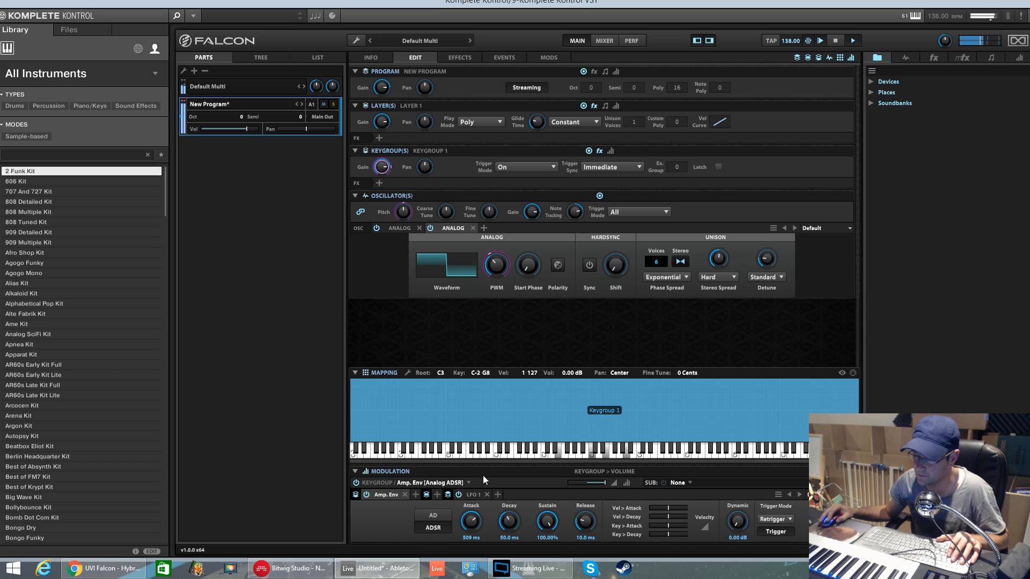
{"action": "left_click_drag", "start_coordinate": [476, 526], "coordinate": [476, 532]}
{"action": "left_click_drag", "start_coordinate": [584, 521], "coordinate": [590, 501]}
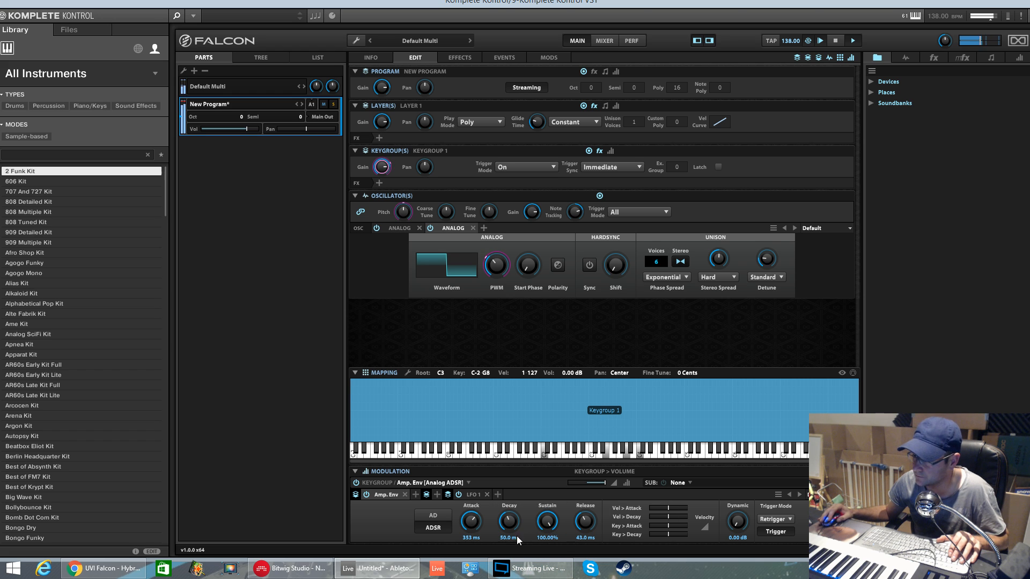
{"action": "left_click_drag", "start_coordinate": [585, 525], "coordinate": [586, 519]}
{"action": "left_click_drag", "start_coordinate": [472, 531], "coordinate": [514, 530]}
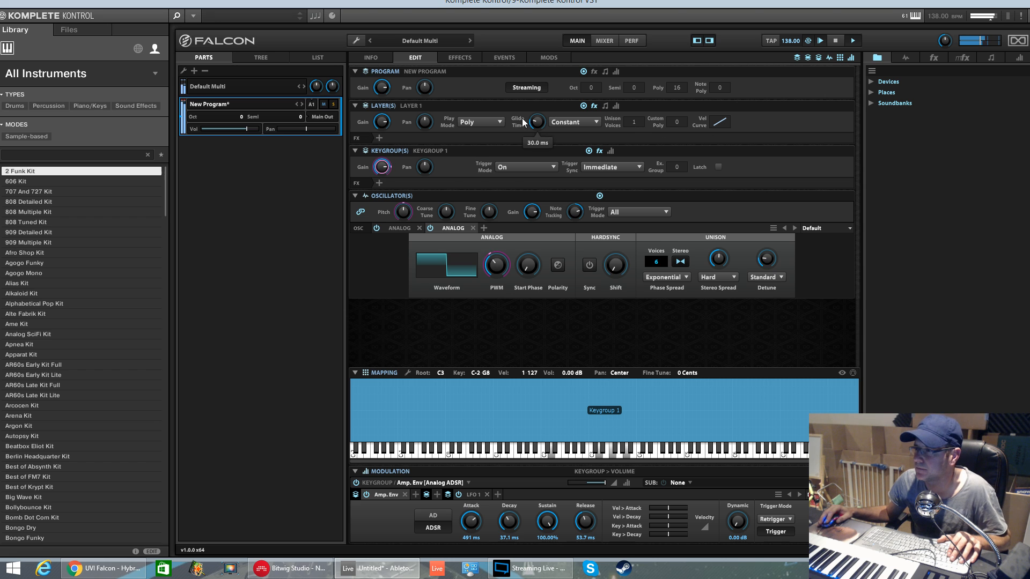
Move the plug-in window aside and back to reach the arrangement, and raise the program's Poly to 82.
{"action": "left_click", "coordinate": [498, 122]}
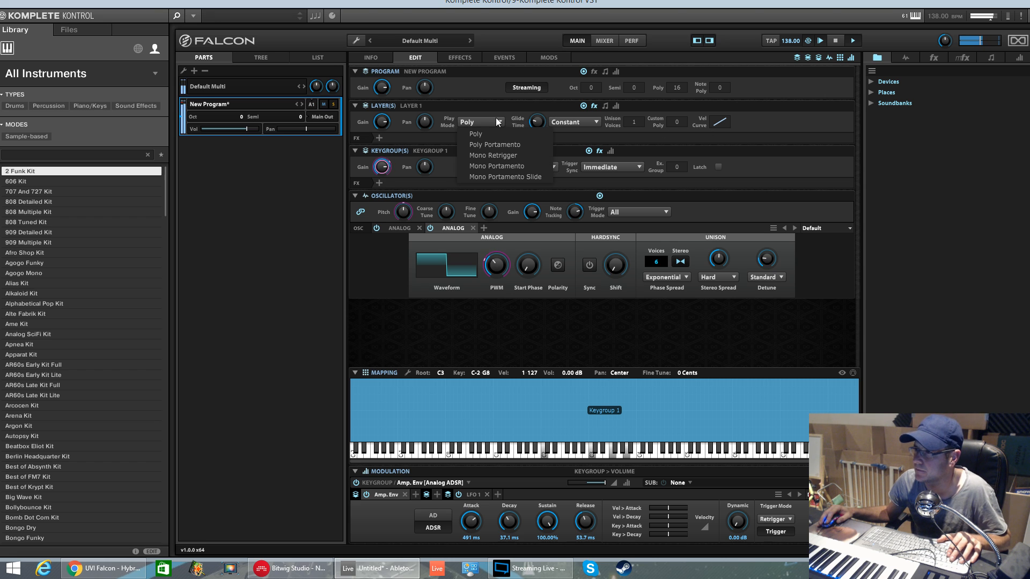
{"action": "left_click", "coordinate": [499, 5]}
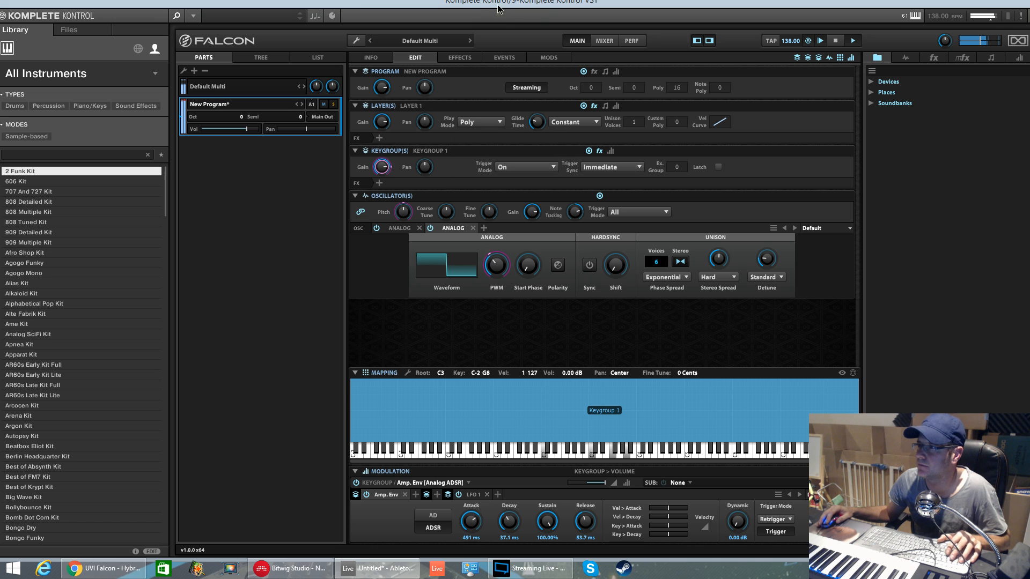
{"action": "left_click_drag", "start_coordinate": [547, 8], "coordinate": [462, 276]}
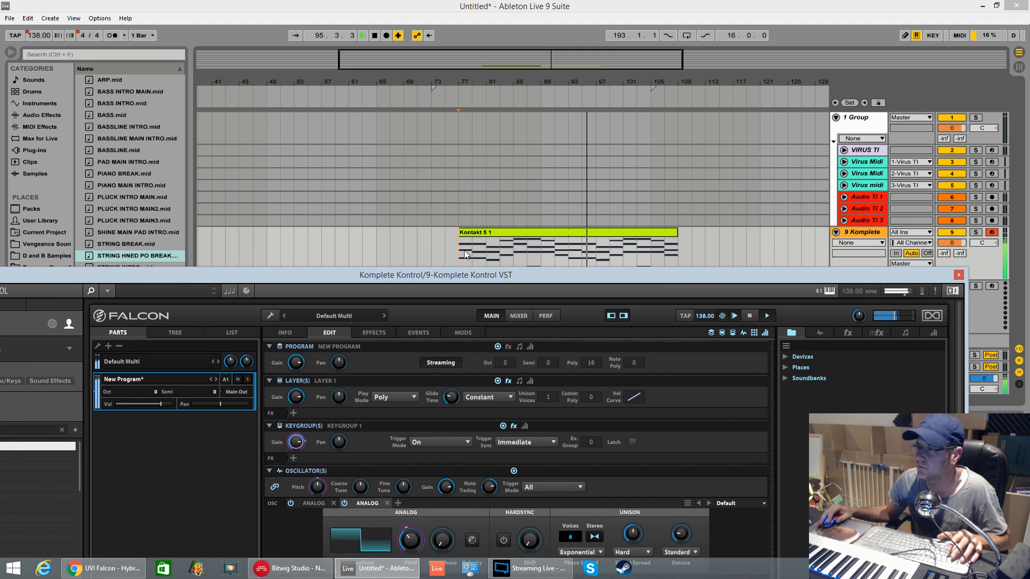
{"action": "double_click", "coordinate": [487, 274]}
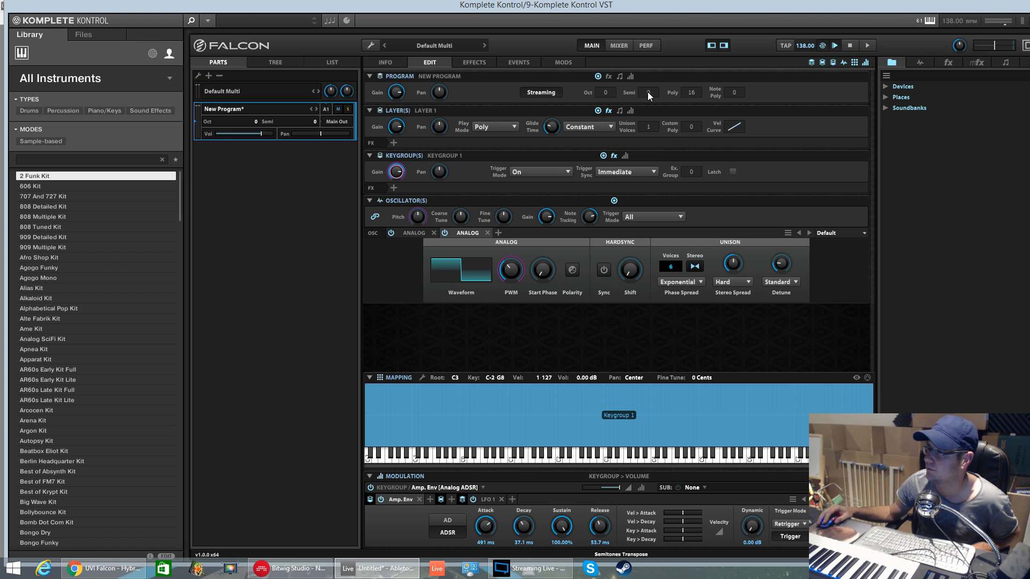
{"action": "left_click_drag", "start_coordinate": [693, 91], "coordinate": [696, 54]}
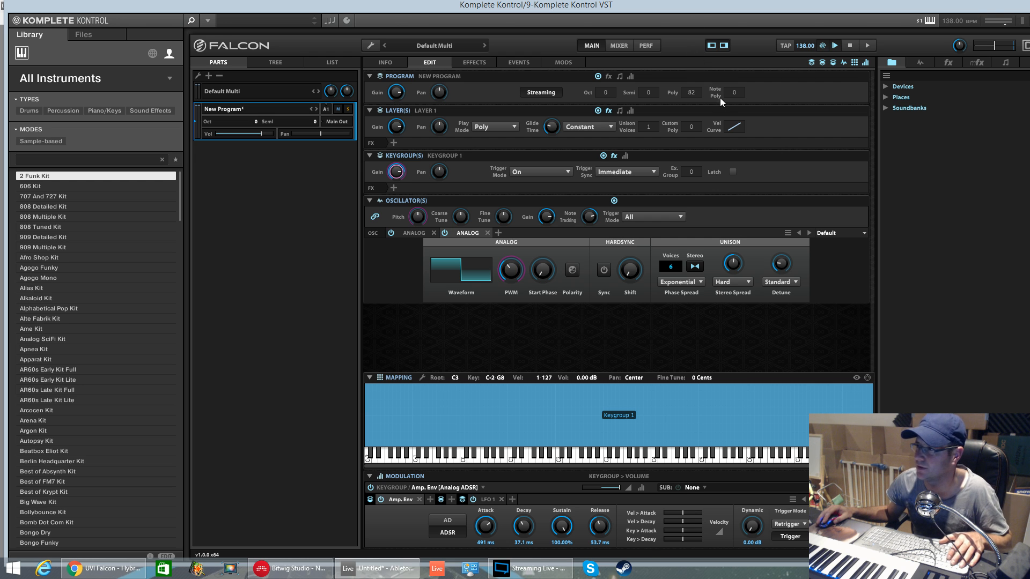
Restart playback from the beginning of the Kontakt 5 1 clip and bring Falcon's controls back into view.
{"action": "left_click_drag", "start_coordinate": [655, 8], "coordinate": [608, 303]}
{"action": "left_click", "coordinate": [458, 245]}
{"action": "key", "text": "space"}
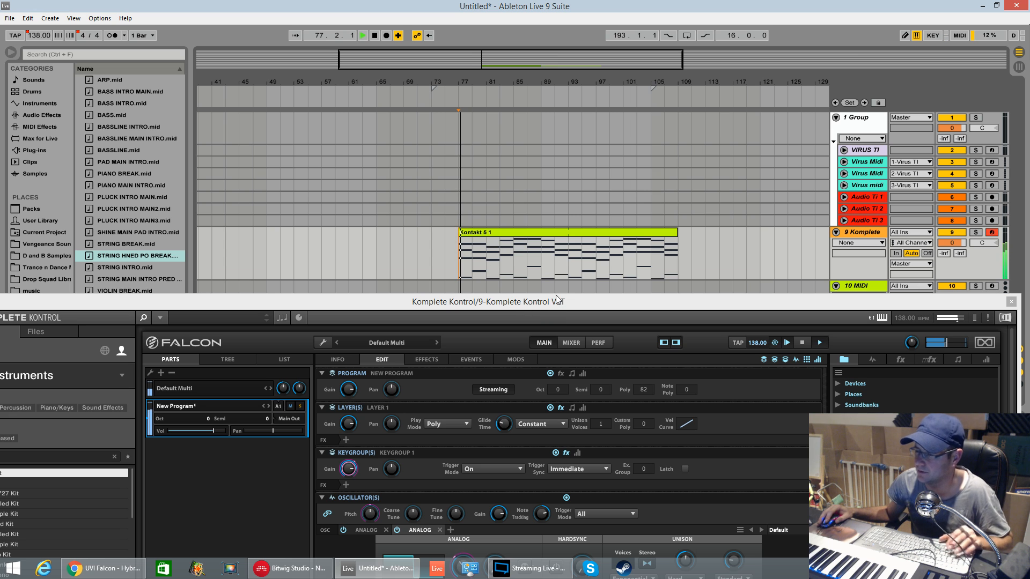
{"action": "left_click_drag", "start_coordinate": [553, 307], "coordinate": [585, 14]}
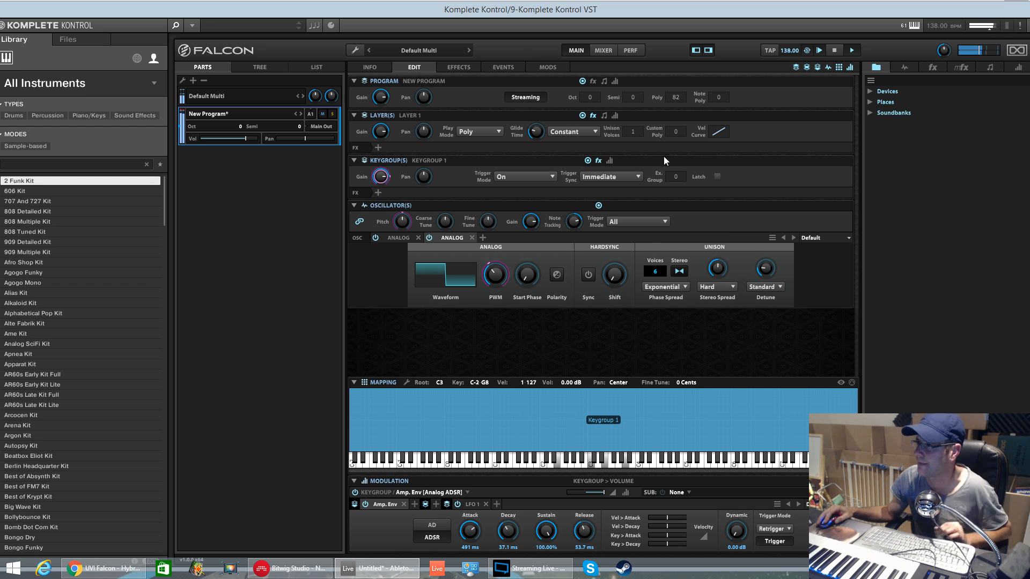
Set Layer 1's Unison Voices to 4 and turn Falcon's master volume down to -21.20 dB.
{"action": "scroll", "coordinate": [636, 132], "scroll_direction": "up", "scroll_amount": 3}
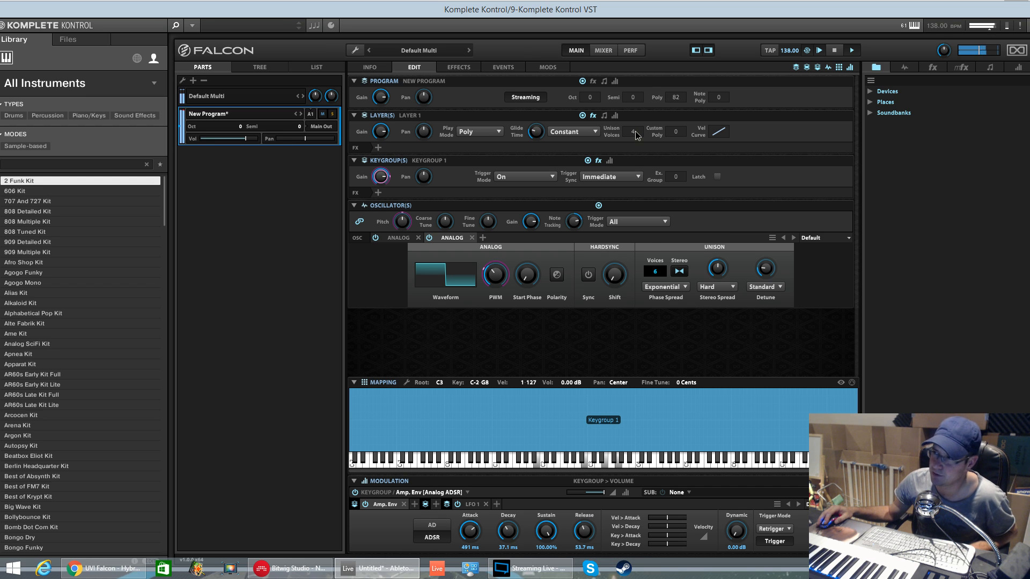
{"action": "scroll", "coordinate": [636, 133], "scroll_direction": "down", "scroll_amount": 3}
{"action": "scroll", "coordinate": [636, 132], "scroll_direction": "up", "scroll_amount": 3}
{"action": "left_click_drag", "start_coordinate": [991, 54], "coordinate": [977, 56]}
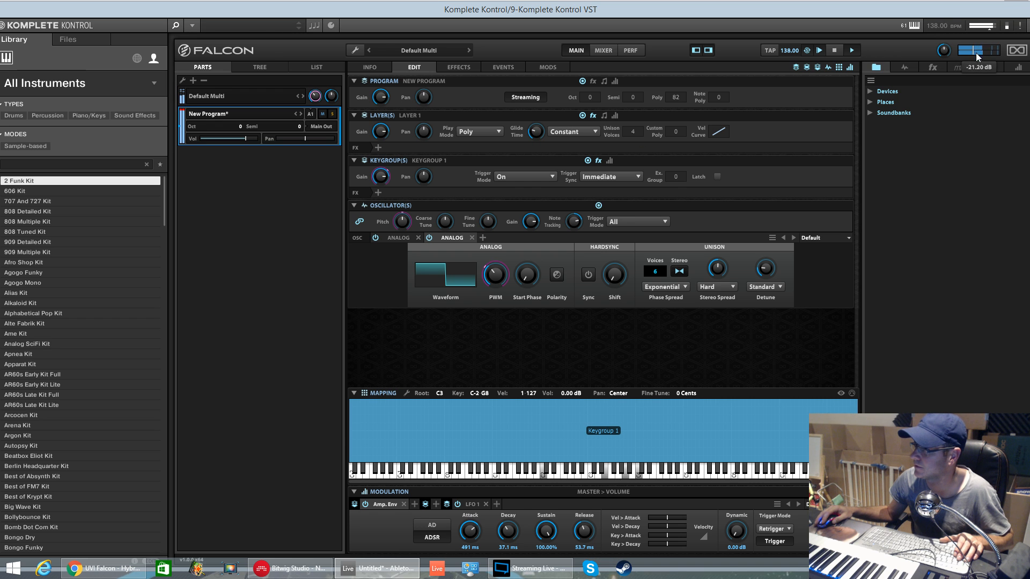
{"action": "mouse_move", "coordinate": [968, 10]}
{"action": "left_mouse_down"}
{"action": "mouse_move", "coordinate": [959, 70]}
{"action": "mouse_move", "coordinate": [965, 20]}
{"action": "left_mouse_up"}
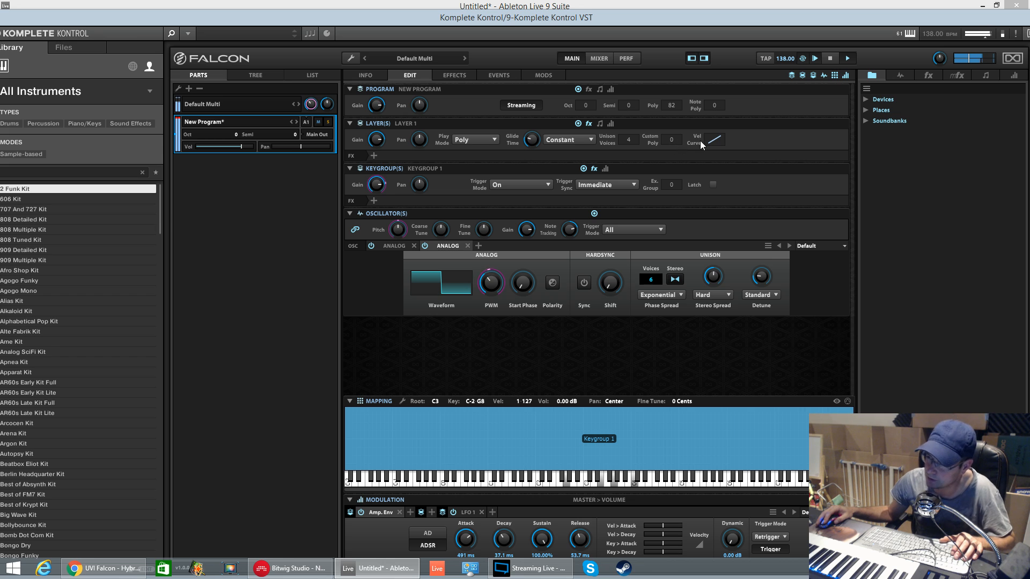
Set Layer 1's Custom Poly to 54.
{"action": "left_click_drag", "start_coordinate": [675, 141], "coordinate": [679, 126]}
{"action": "left_click", "coordinate": [567, 141]}
{"action": "left_click", "coordinate": [722, 153]}
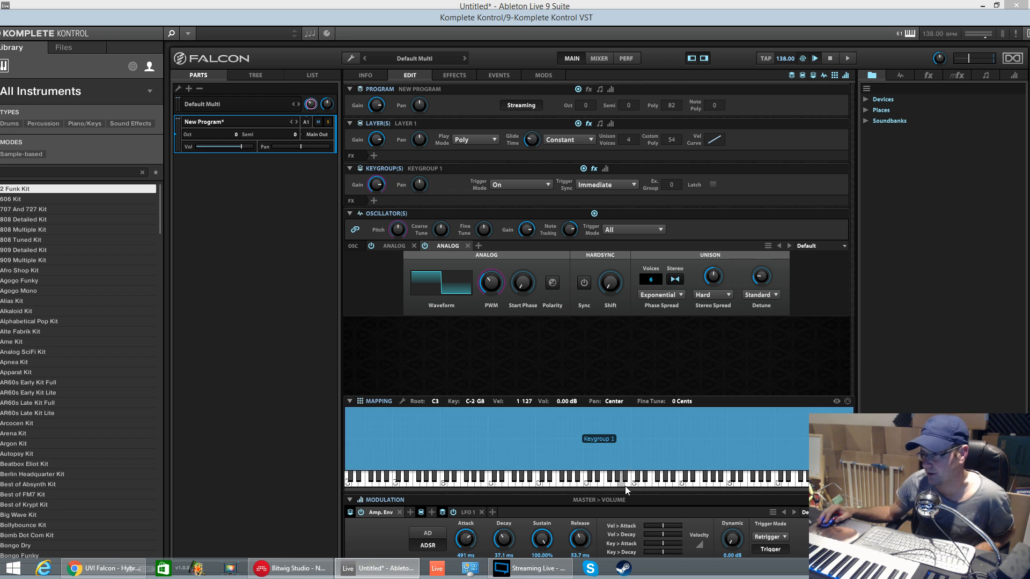
{"action": "mouse_move", "coordinate": [853, 453]}
{"action": "left_mouse_down"}
{"action": "mouse_move", "coordinate": [381, 452]}
{"action": "mouse_move", "coordinate": [852, 456]}
{"action": "left_mouse_up"}
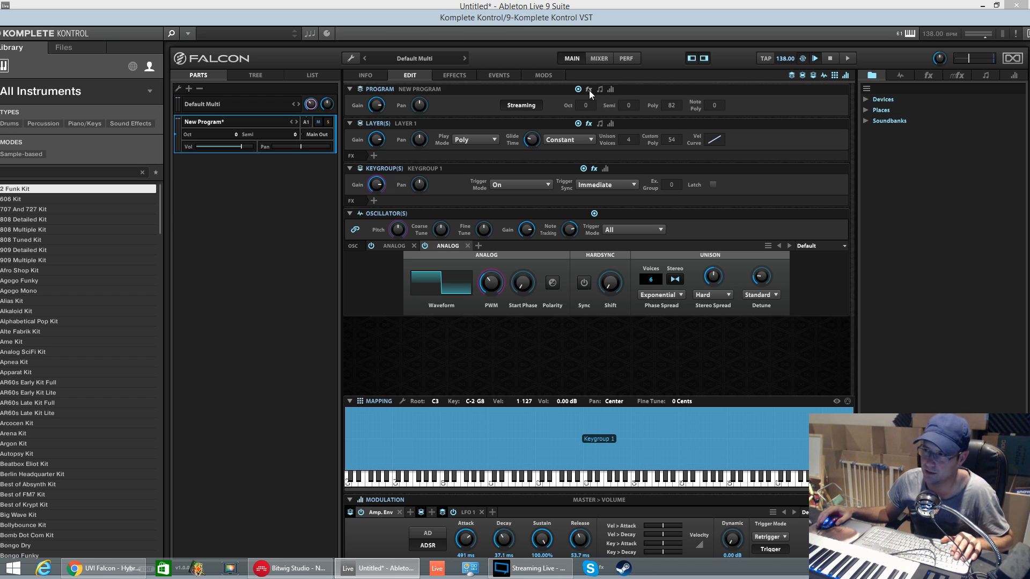
{"action": "left_click", "coordinate": [590, 124]}
{"action": "left_click", "coordinate": [590, 124]}
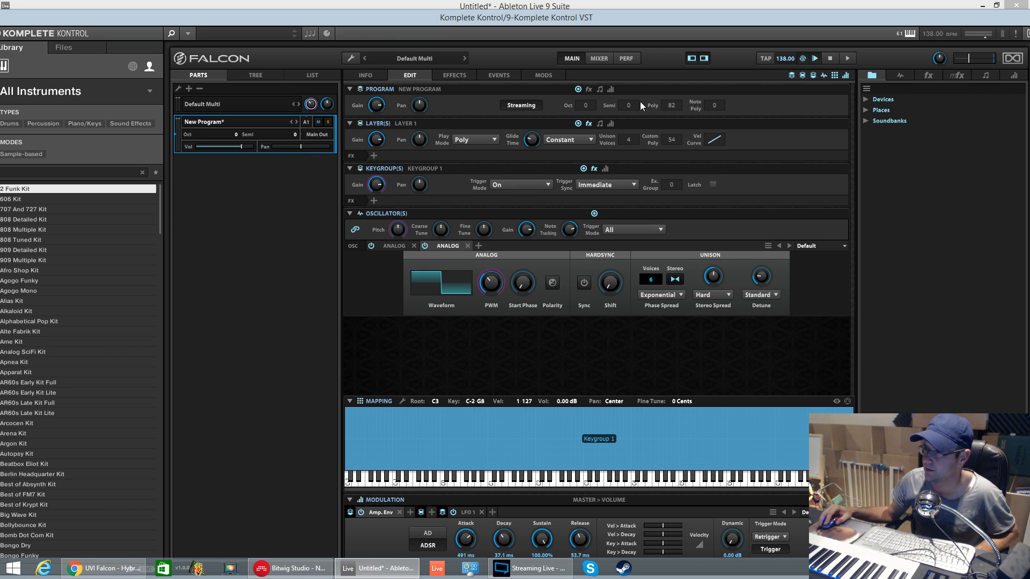
{"action": "left_click", "coordinate": [590, 124]}
{"action": "left_click", "coordinate": [588, 124]}
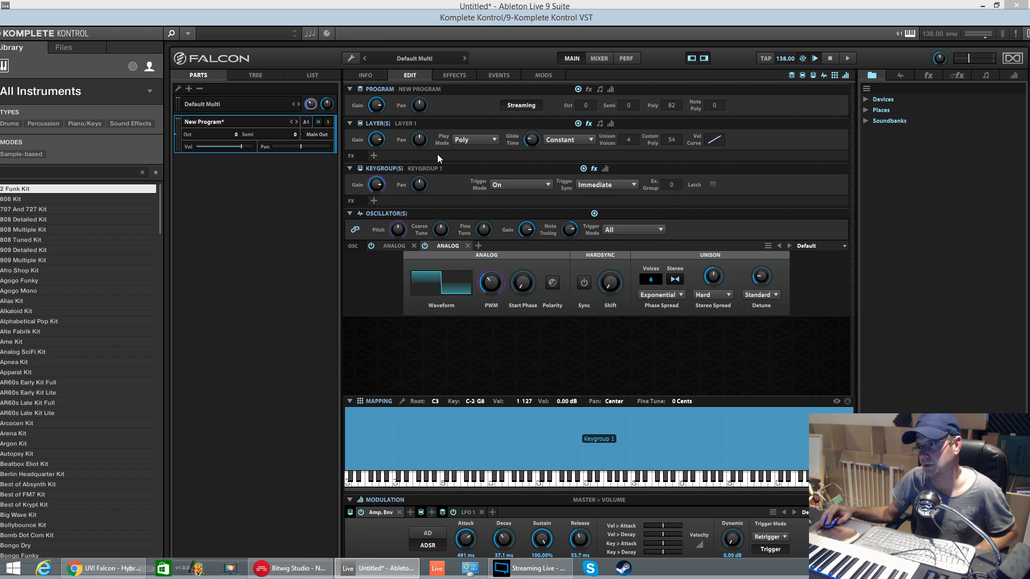
Add an Analog Chorus with the Default preset to Layer 1's effects.
{"action": "left_click", "coordinate": [372, 154]}
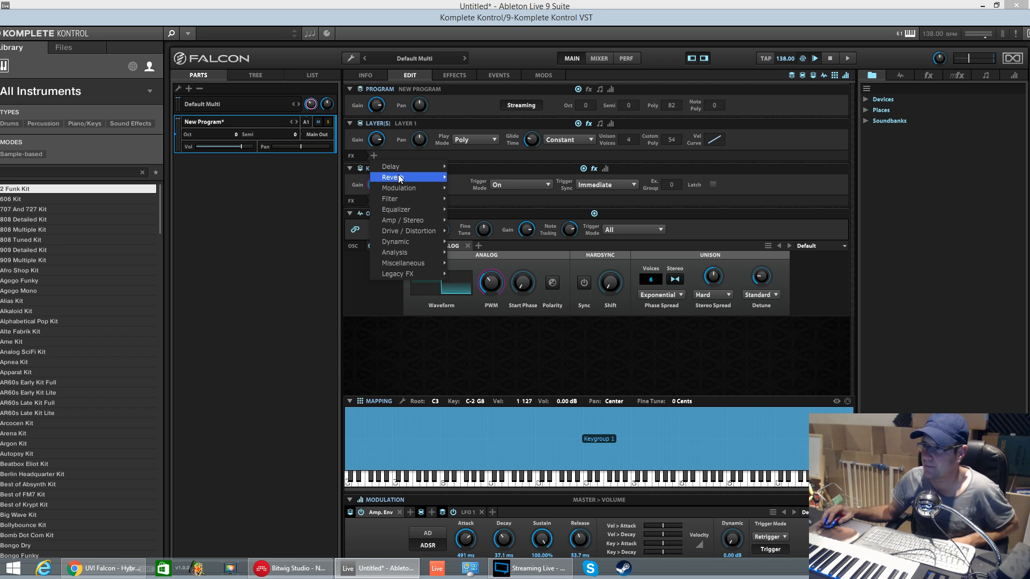
{"action": "mouse_move", "coordinate": [407, 189]}
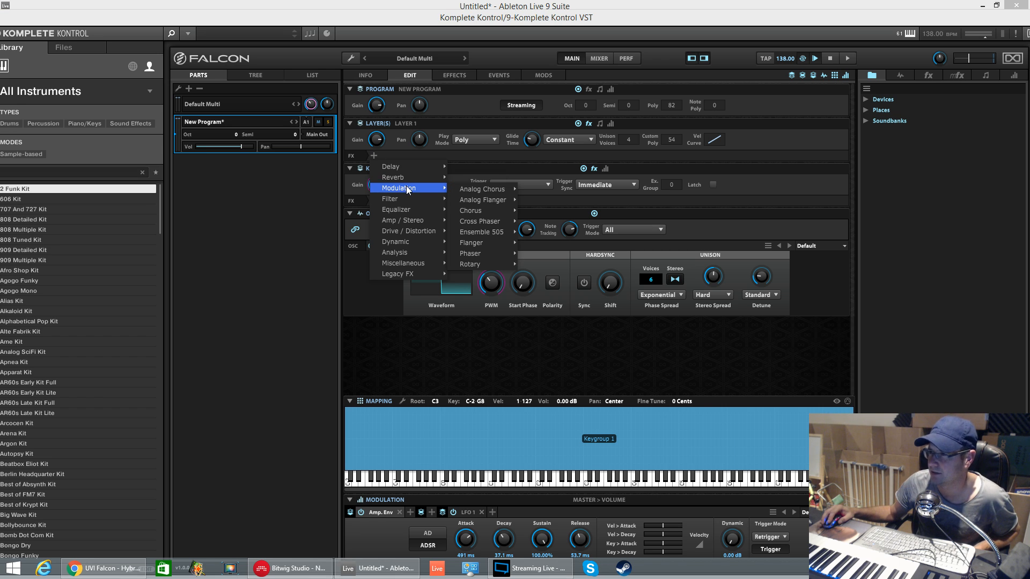
{"action": "mouse_move", "coordinate": [479, 192]}
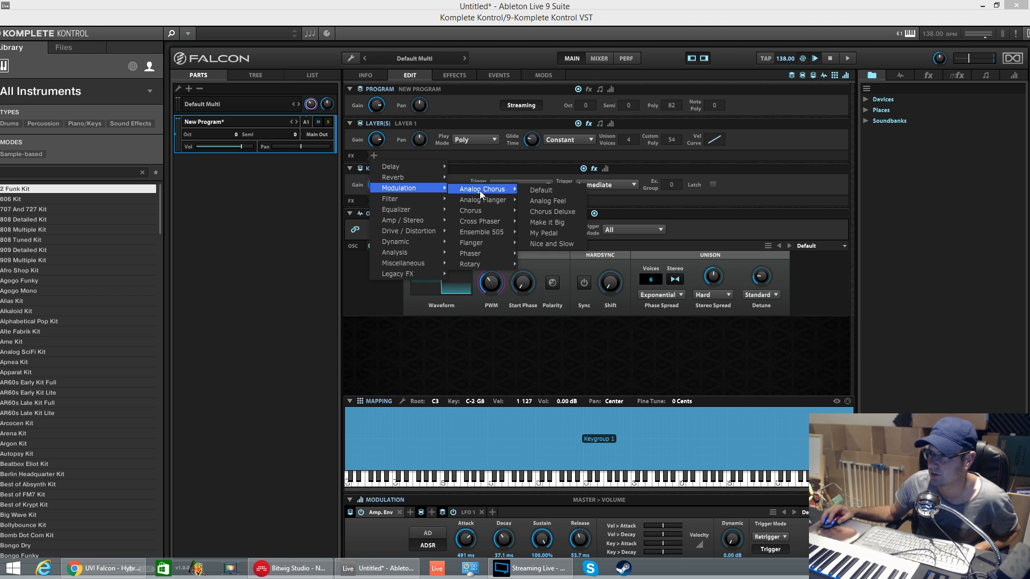
{"action": "left_click", "coordinate": [532, 189]}
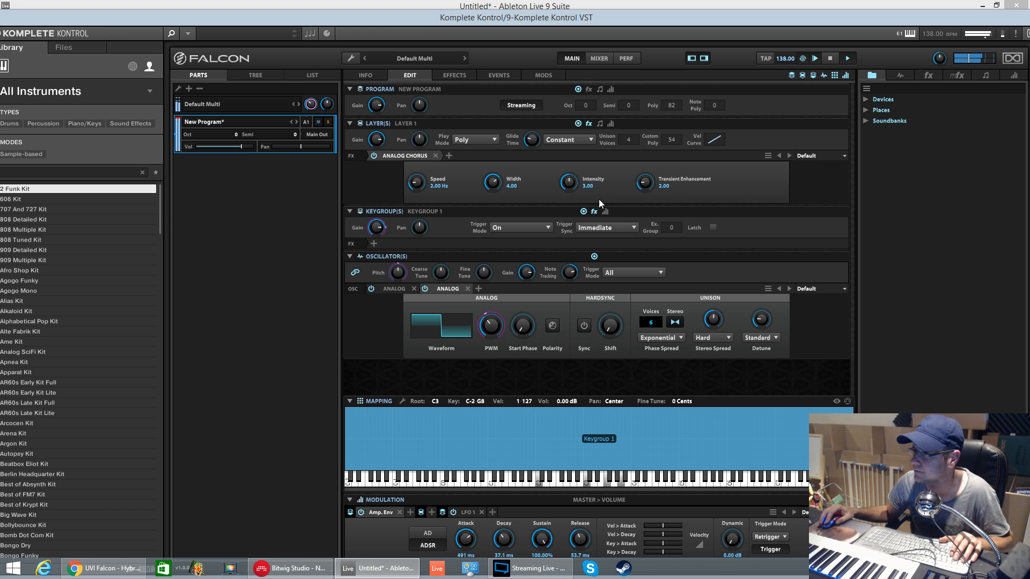
Try the Analog Chorus with its Speed at 5.41 Hz and an adjusted Width, and remove the effect.
{"action": "left_click_drag", "start_coordinate": [418, 184], "coordinate": [420, 135]}
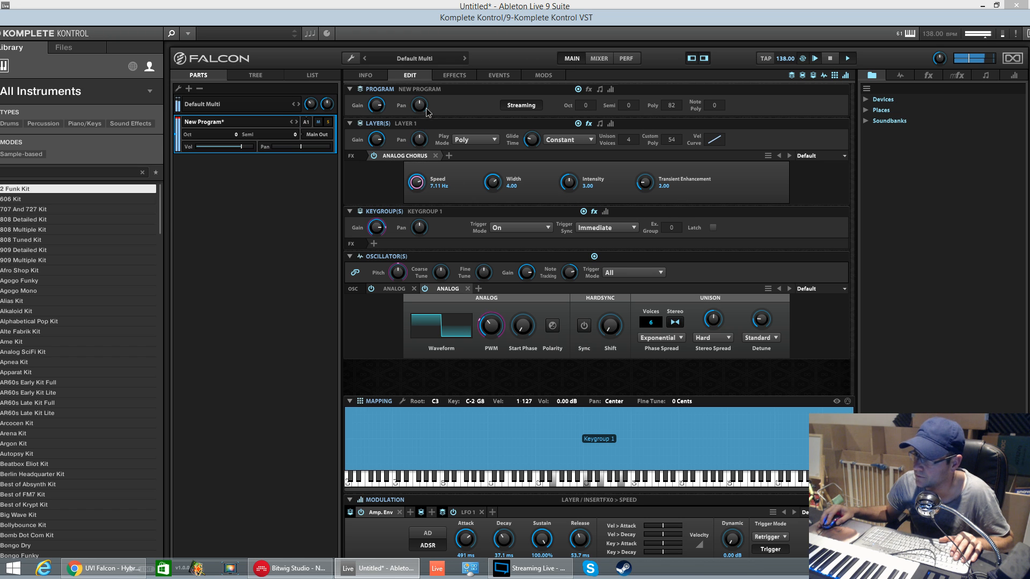
{"action": "left_click_drag", "start_coordinate": [430, 96], "coordinate": [430, 96]}
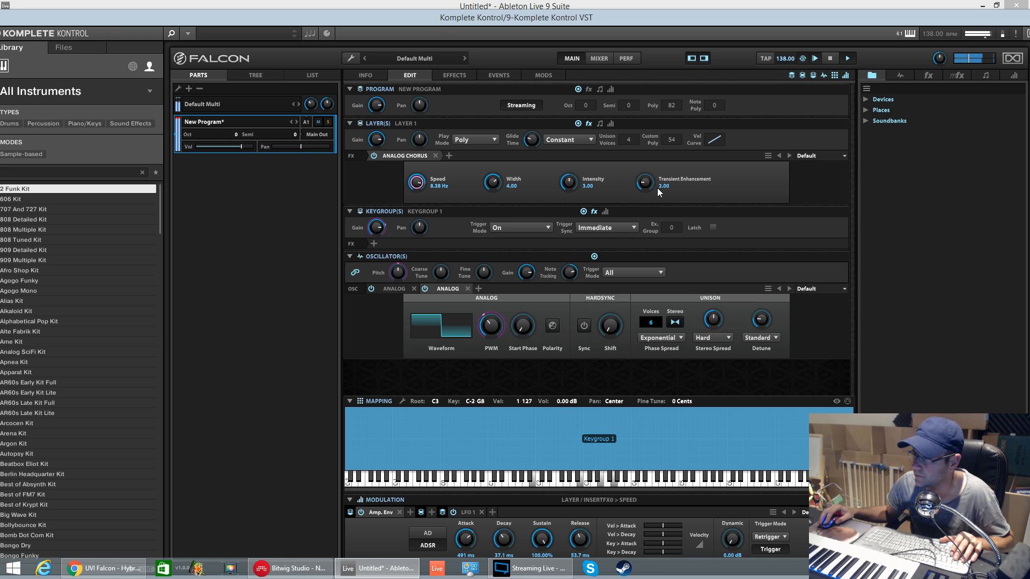
{"action": "left_click_drag", "start_coordinate": [492, 182], "coordinate": [493, 173]}
{"action": "left_click_drag", "start_coordinate": [418, 183], "coordinate": [416, 200]}
{"action": "right_click", "coordinate": [455, 163]}
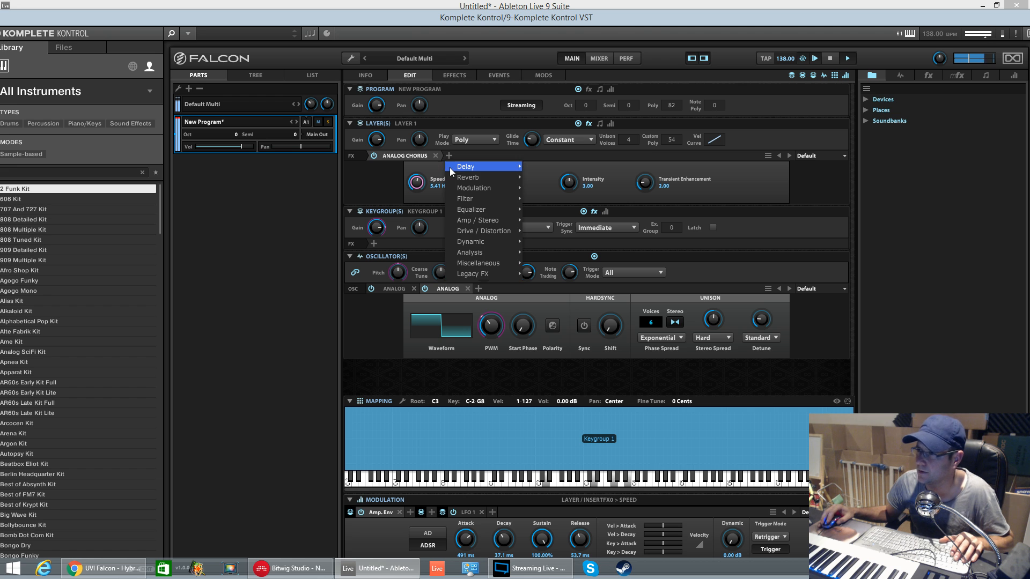
{"action": "left_click", "coordinate": [453, 166]}
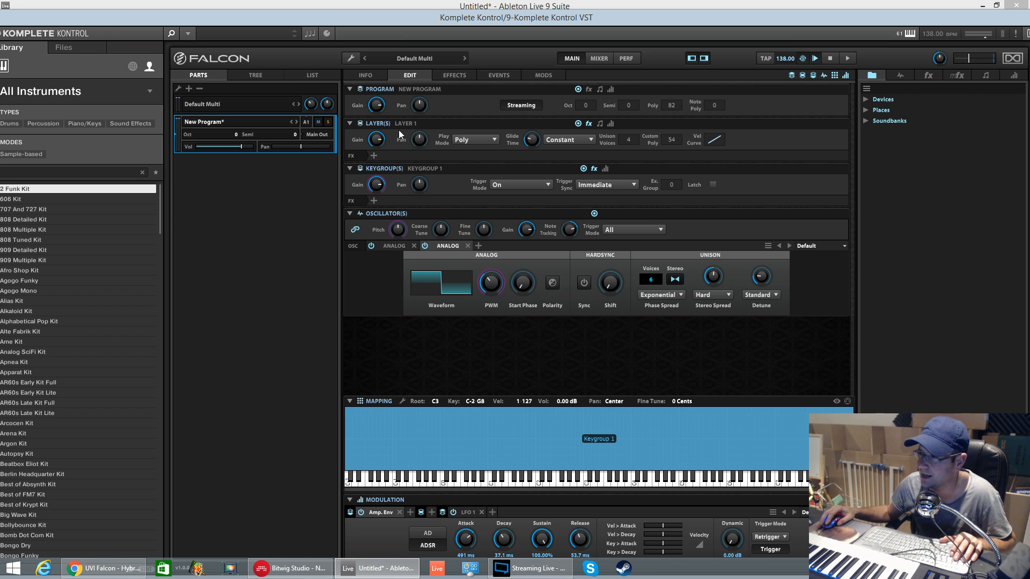
Try a fresh Default Analog Chorus on Layer 1 and delete it again.
{"action": "left_click", "coordinate": [373, 155]}
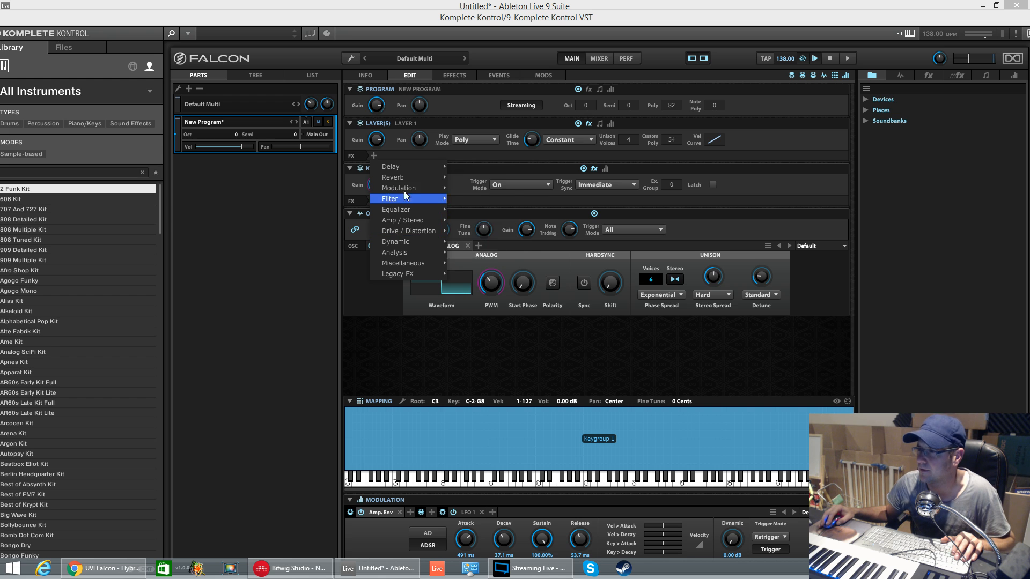
{"action": "mouse_move", "coordinate": [404, 188]}
{"action": "mouse_move", "coordinate": [480, 187]}
{"action": "mouse_move", "coordinate": [482, 209]}
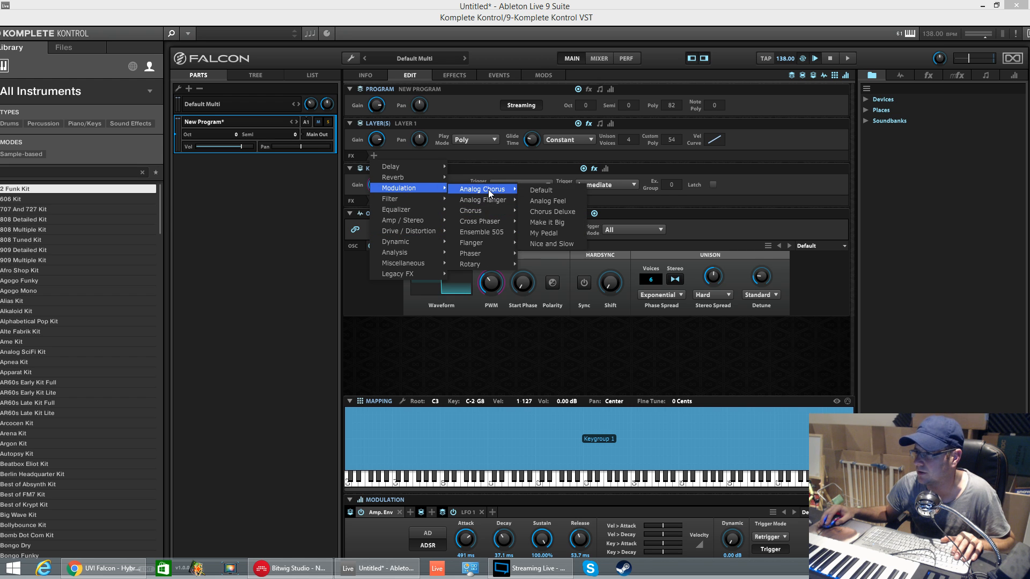
{"action": "left_click", "coordinate": [539, 189]}
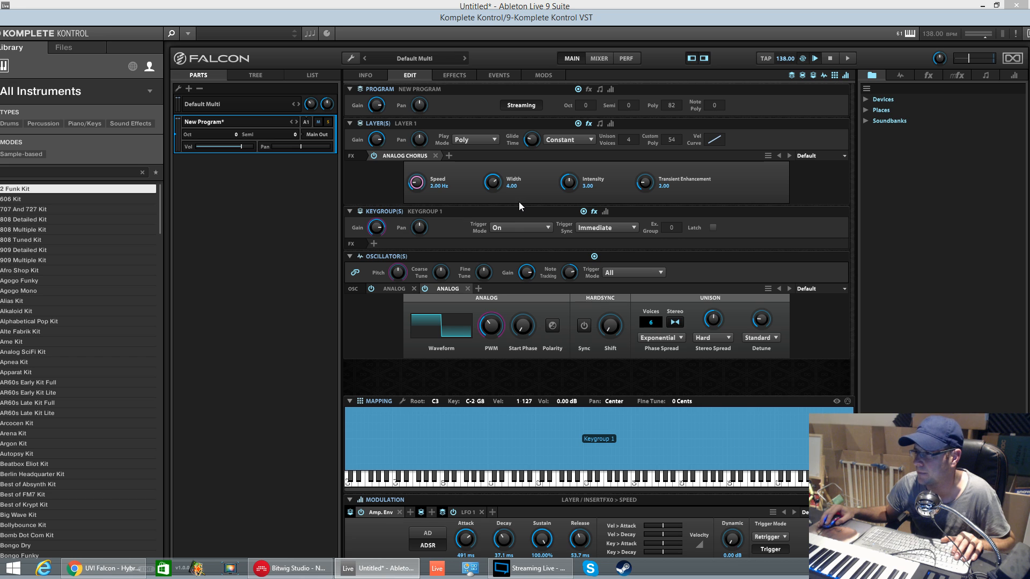
{"action": "left_click", "coordinate": [435, 156]}
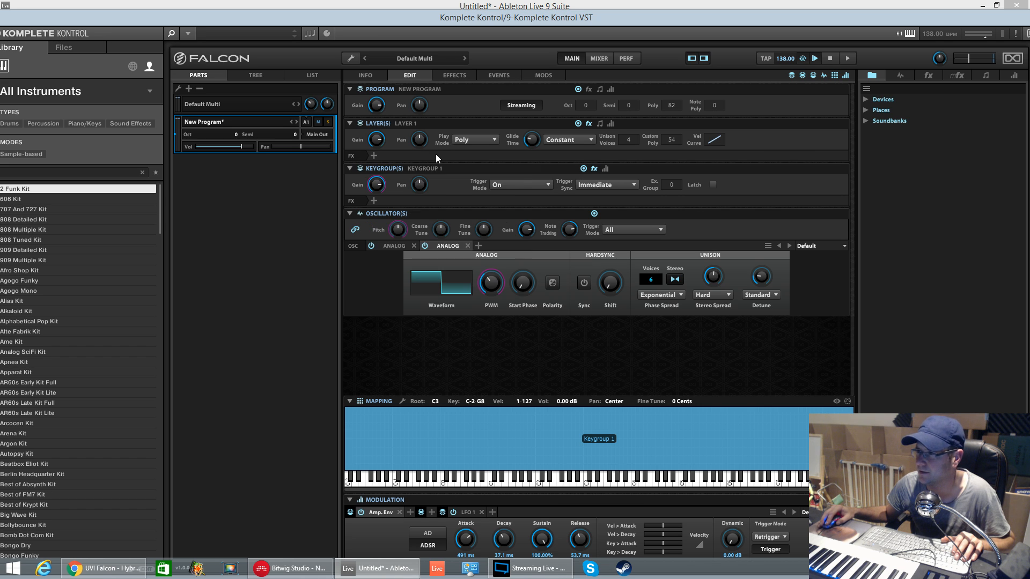
Add a standard Chorus effect with the Default preset to Layer 1.
{"action": "left_click", "coordinate": [374, 156]}
{"action": "mouse_move", "coordinate": [396, 186]}
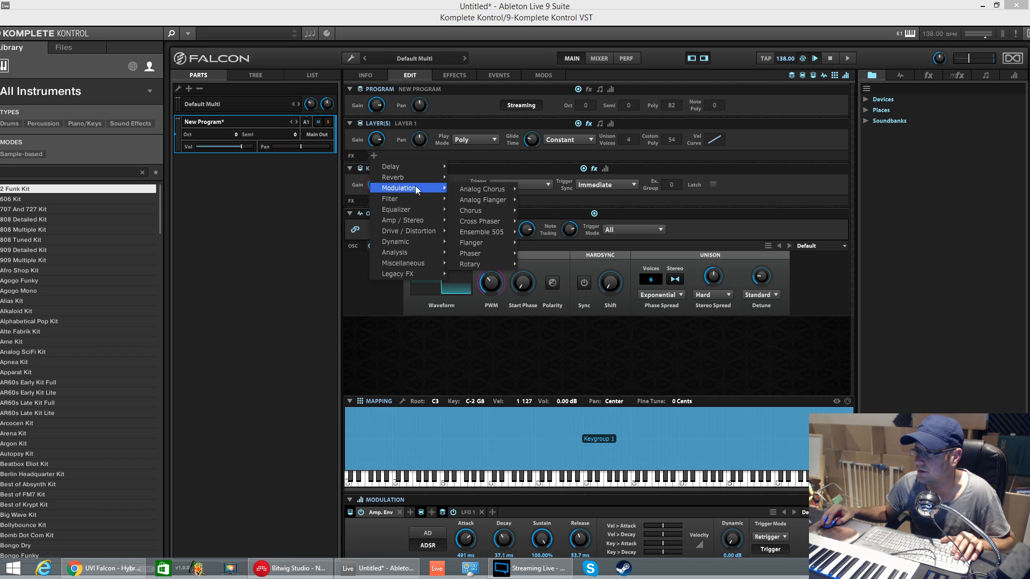
{"action": "mouse_move", "coordinate": [476, 220]}
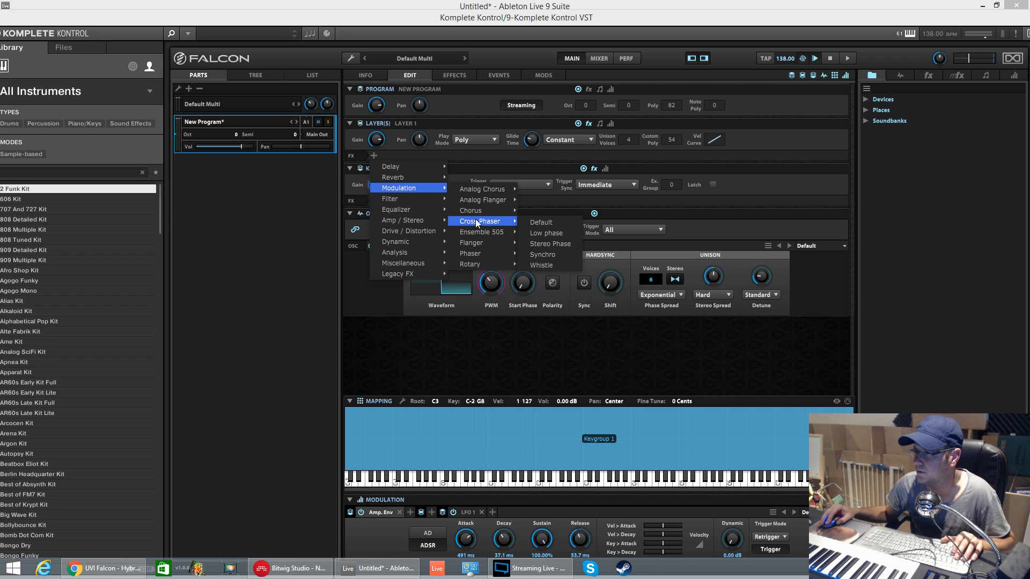
{"action": "left_click", "coordinate": [552, 214]}
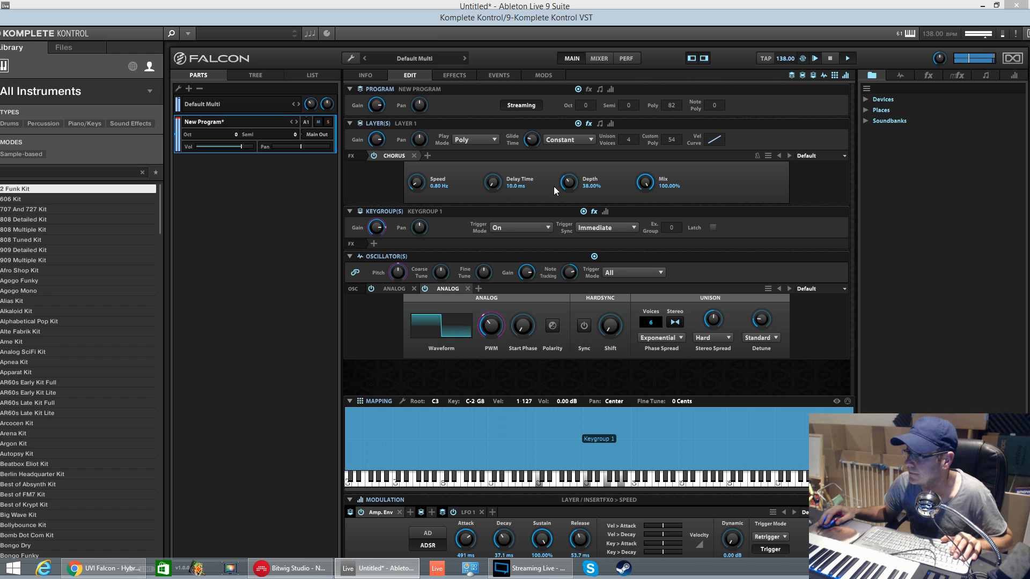
Set the Chorus Delay Time to 166 ms, and adjust Falcon's master volume.
{"action": "left_click_drag", "start_coordinate": [494, 181], "coordinate": [490, 161]}
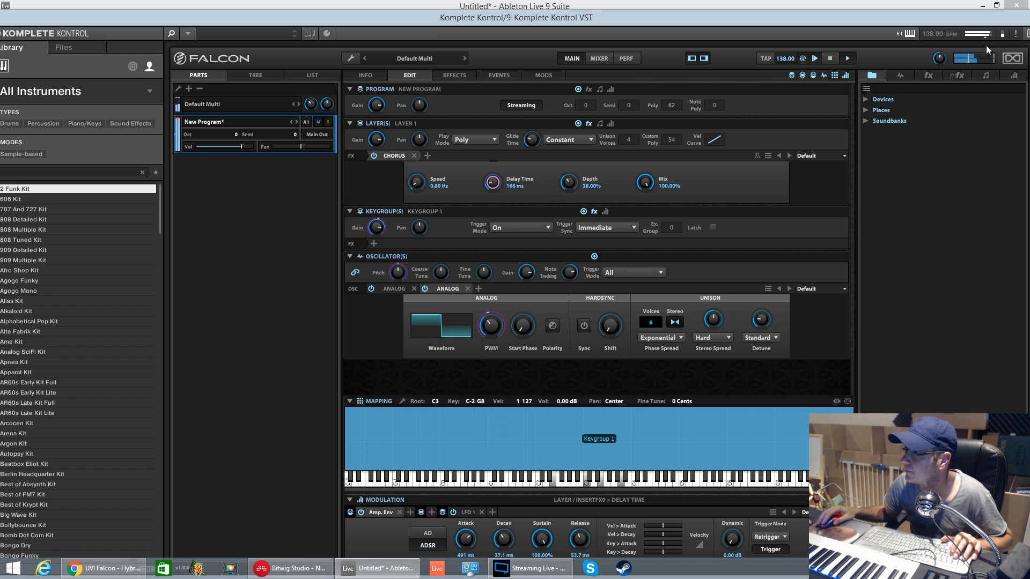
{"action": "mouse_move", "coordinate": [971, 57]}
{"action": "left_mouse_down"}
{"action": "mouse_move", "coordinate": [989, 58]}
{"action": "mouse_move", "coordinate": [977, 62]}
{"action": "left_mouse_up"}
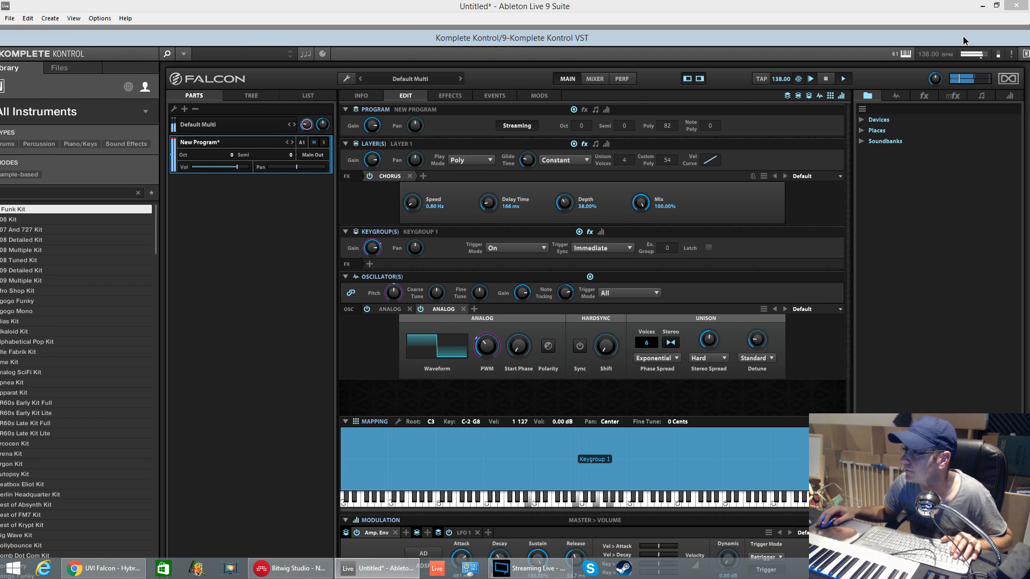
{"action": "mouse_move", "coordinate": [969, 20]}
{"action": "left_mouse_down"}
{"action": "mouse_move", "coordinate": [959, 47]}
{"action": "mouse_move", "coordinate": [964, 9]}
{"action": "left_mouse_up"}
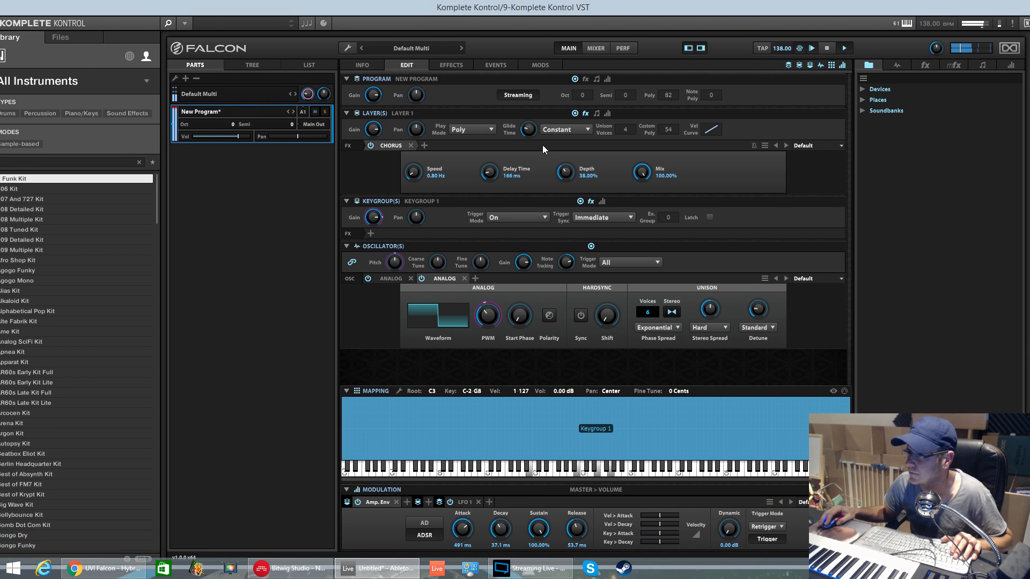
Set the Chorus Speed to 0.68 Hz, Delay Time to 282 ms, Depth to 74.40% and Mix to 68.80%.
{"action": "left_click_drag", "start_coordinate": [642, 172], "coordinate": [654, 224]}
{"action": "left_click_drag", "start_coordinate": [562, 174], "coordinate": [565, 131]}
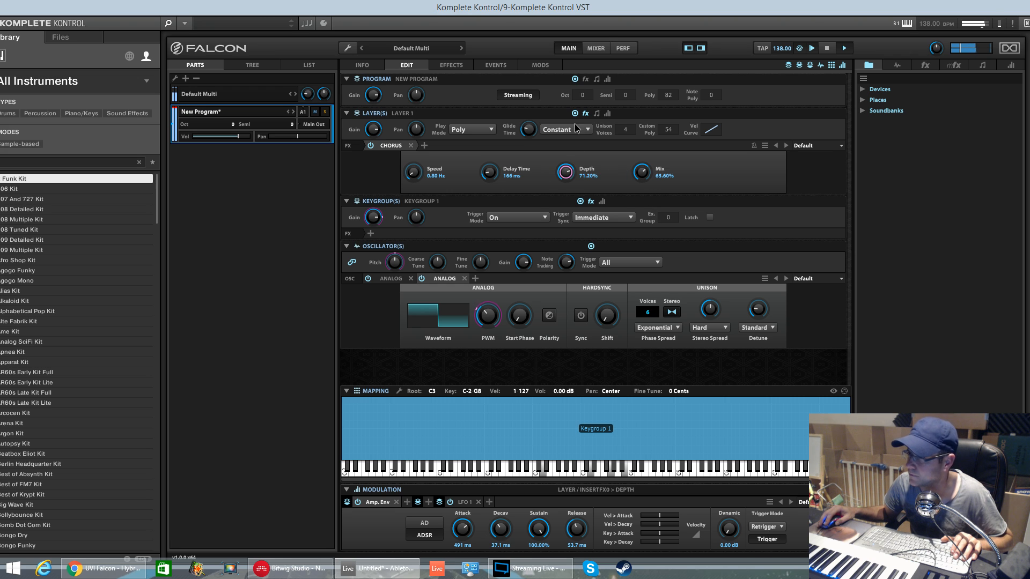
{"action": "left_click_drag", "start_coordinate": [413, 177], "coordinate": [424, 253]}
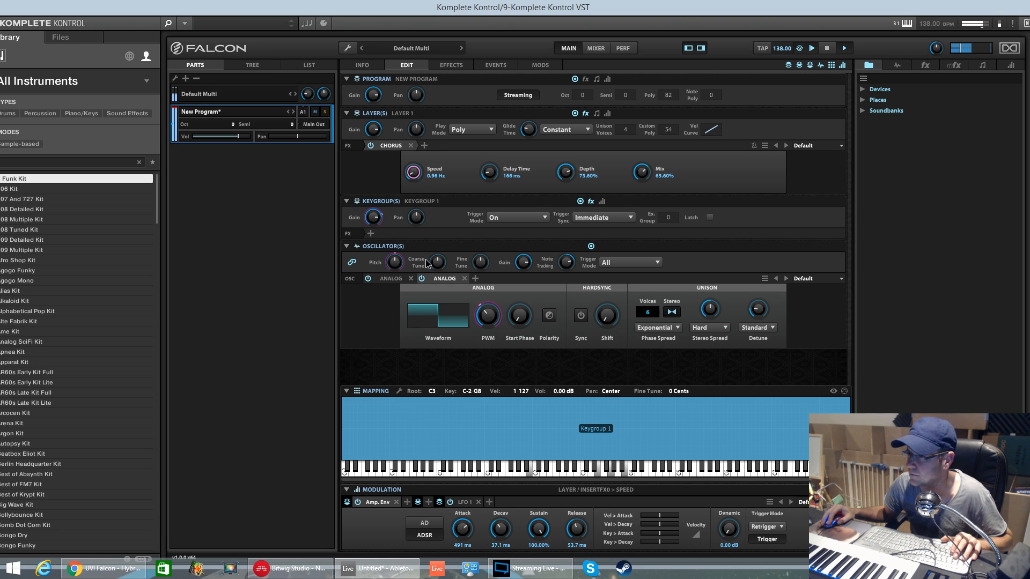
{"action": "left_click_drag", "start_coordinate": [489, 173], "coordinate": [494, 159]}
{"action": "left_click_drag", "start_coordinate": [564, 182], "coordinate": [565, 180]}
{"action": "left_click_drag", "start_coordinate": [643, 177], "coordinate": [647, 170]}
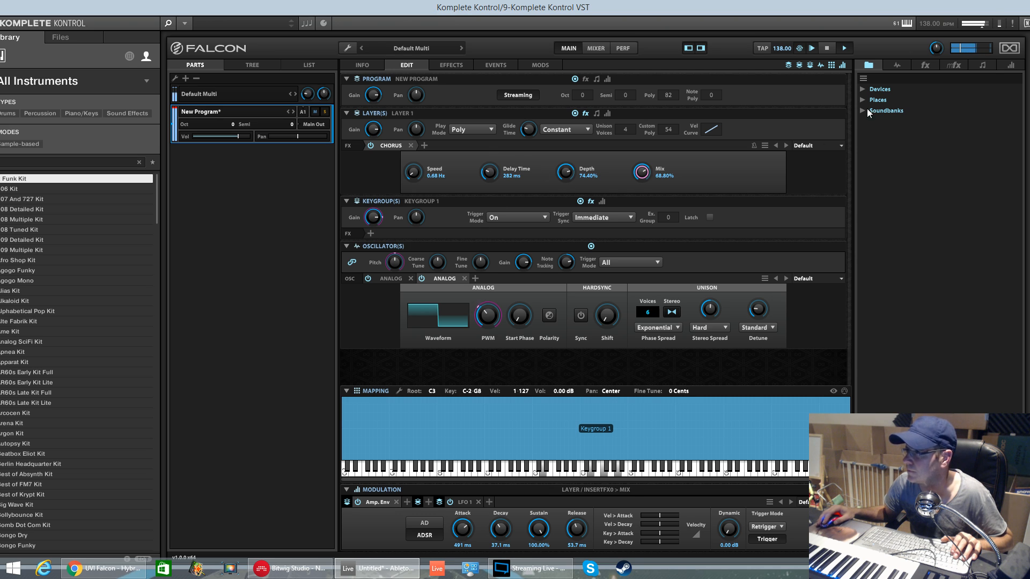
Lower the Chorus Mix on Layer 1 to 45.20%.
{"action": "left_click", "coordinate": [967, 53]}
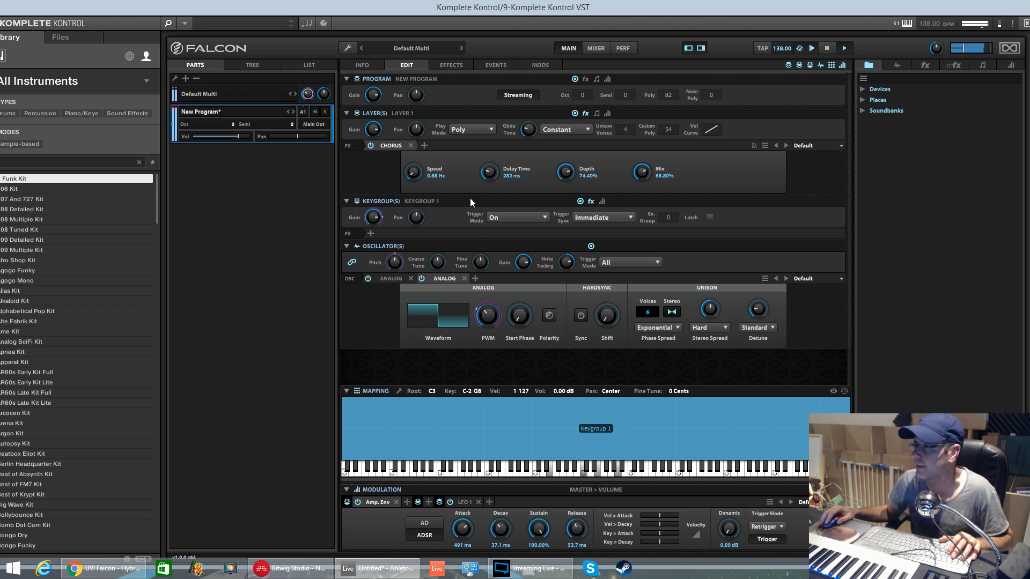
{"action": "left_click", "coordinate": [643, 171]}
{"action": "left_click_drag", "start_coordinate": [643, 172], "coordinate": [652, 202]}
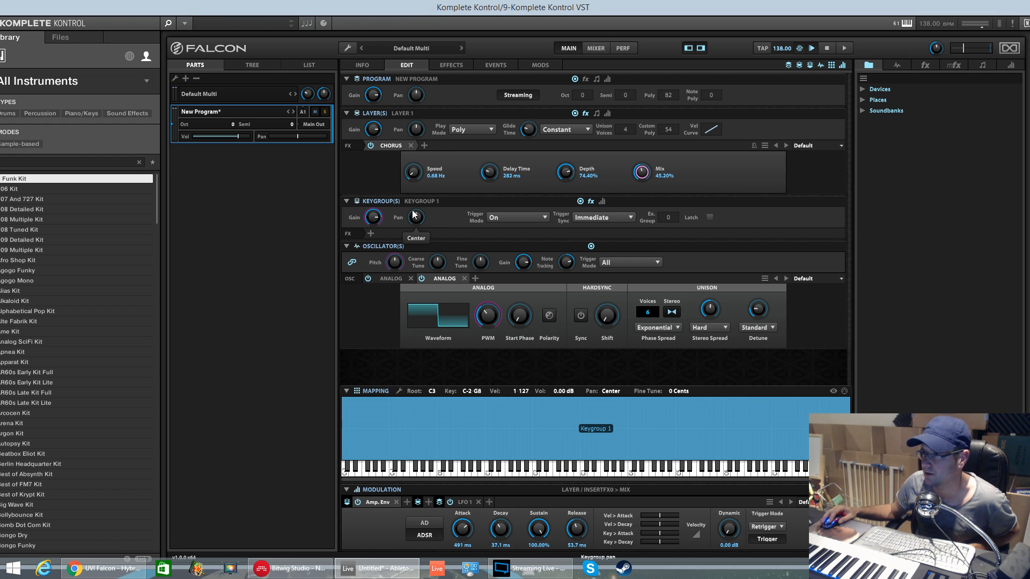
{"action": "mouse_move", "coordinate": [402, 146]}
{"action": "left_mouse_down"}
{"action": "mouse_move", "coordinate": [461, 147]}
{"action": "mouse_move", "coordinate": [408, 149]}
{"action": "left_mouse_up"}
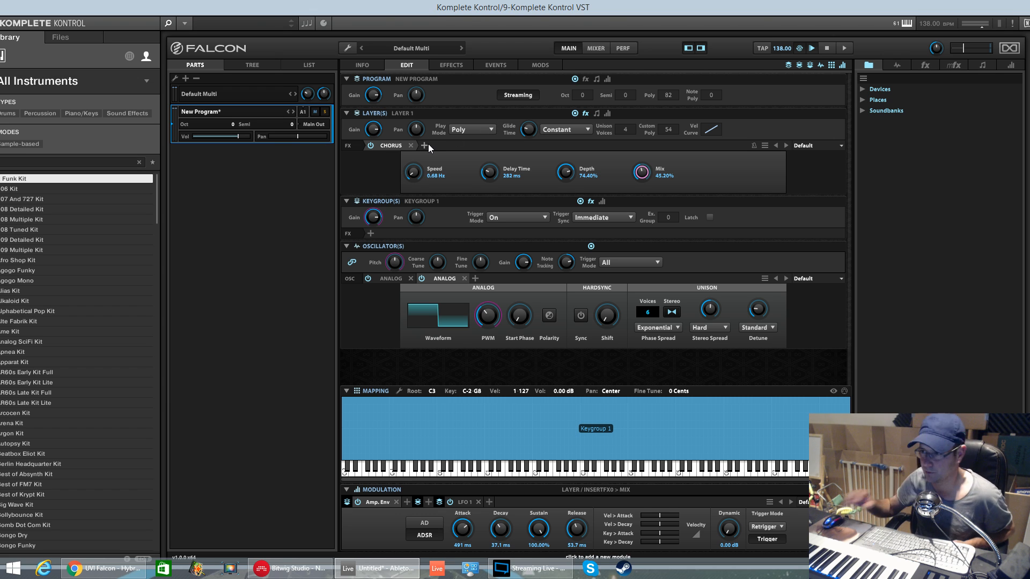
Add a SparkVerb reverb with the Default preset after the Chorus on Layer 1.
{"action": "left_click", "coordinate": [428, 143]}
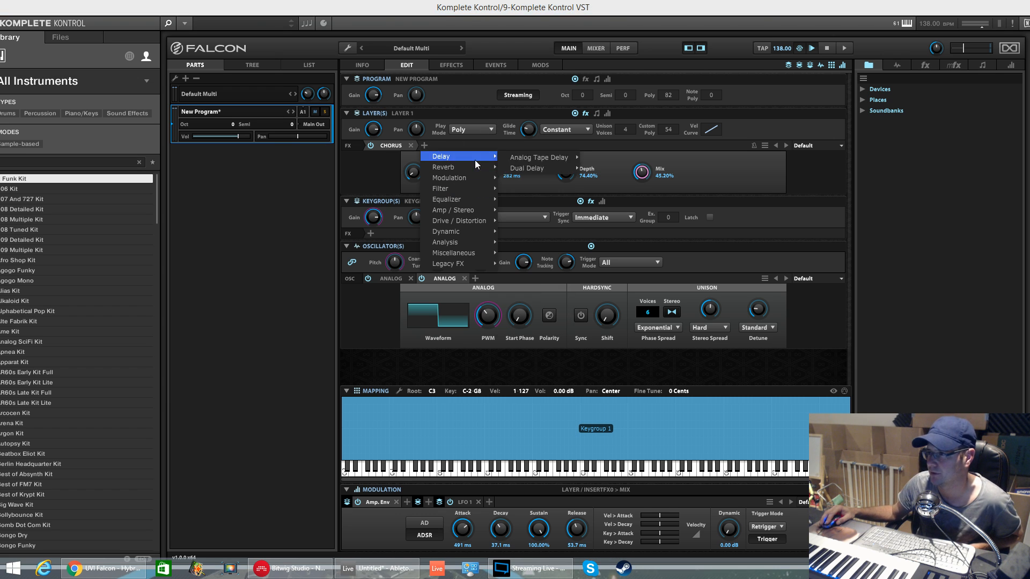
{"action": "mouse_move", "coordinate": [478, 167]}
{"action": "mouse_move", "coordinate": [528, 189]}
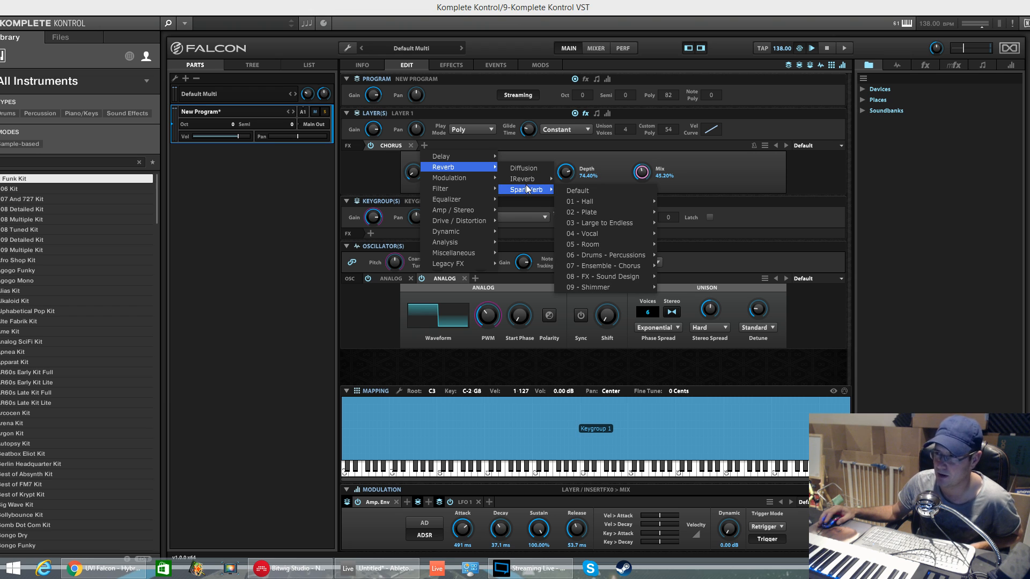
{"action": "left_click", "coordinate": [578, 191]}
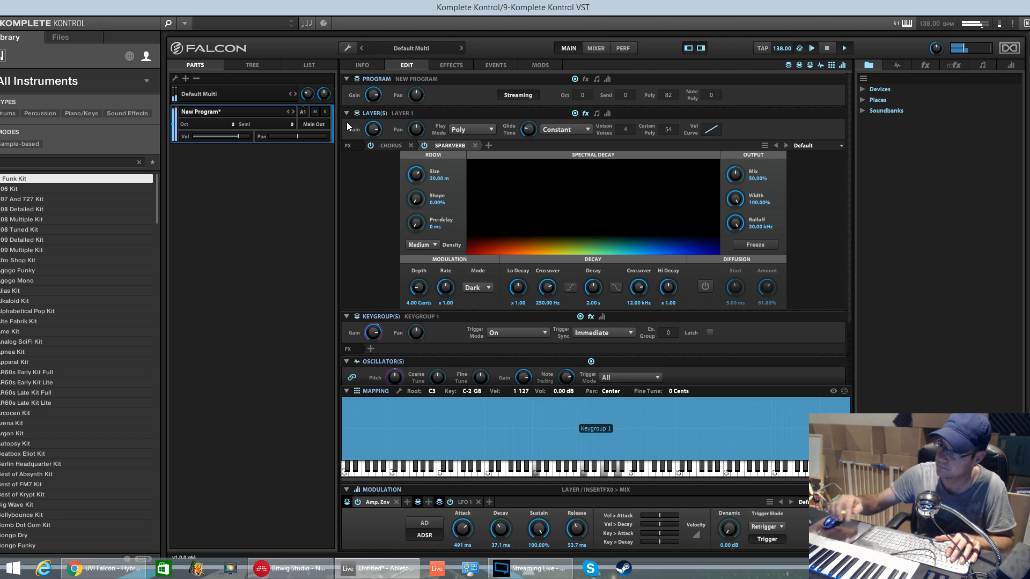
Set the SparkVerb room Size to 36.30 m, Shape to 41.60%, Density to High and Decay to 3.63 s.
{"action": "left_click_drag", "start_coordinate": [424, 179], "coordinate": [421, 149]}
{"action": "left_click_drag", "start_coordinate": [418, 197], "coordinate": [427, 164]}
{"action": "left_click", "coordinate": [434, 246]}
{"action": "left_click", "coordinate": [424, 271]}
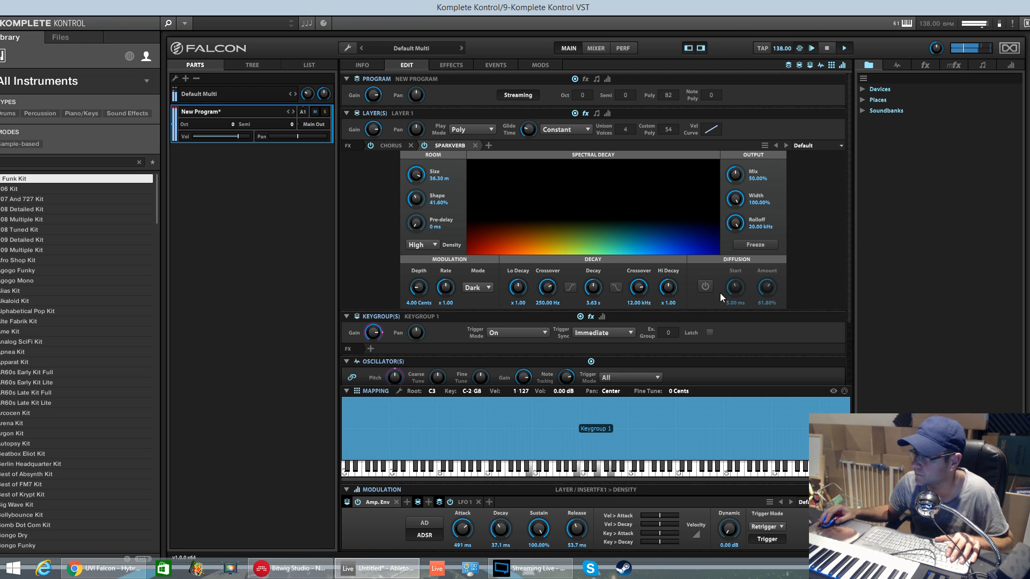
Set the SparkVerb modulation Depth to 8.16 cents, Mode to Bright and Rate to x 1.23.
{"action": "left_click_drag", "start_coordinate": [419, 289], "coordinate": [419, 287]}
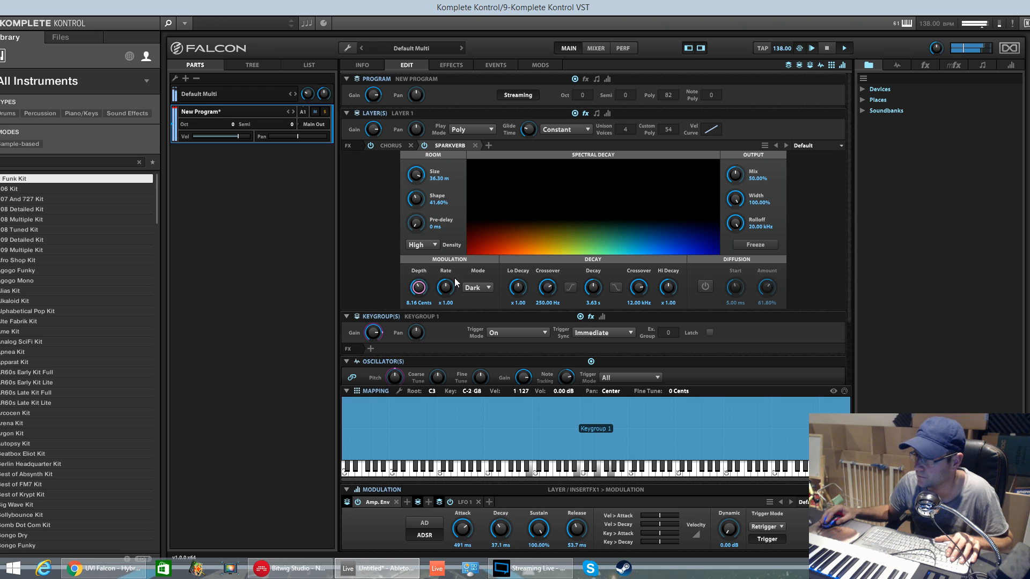
{"action": "left_click", "coordinate": [486, 289]}
{"action": "left_click", "coordinate": [484, 321]}
{"action": "left_click_drag", "start_coordinate": [446, 296], "coordinate": [446, 282]}
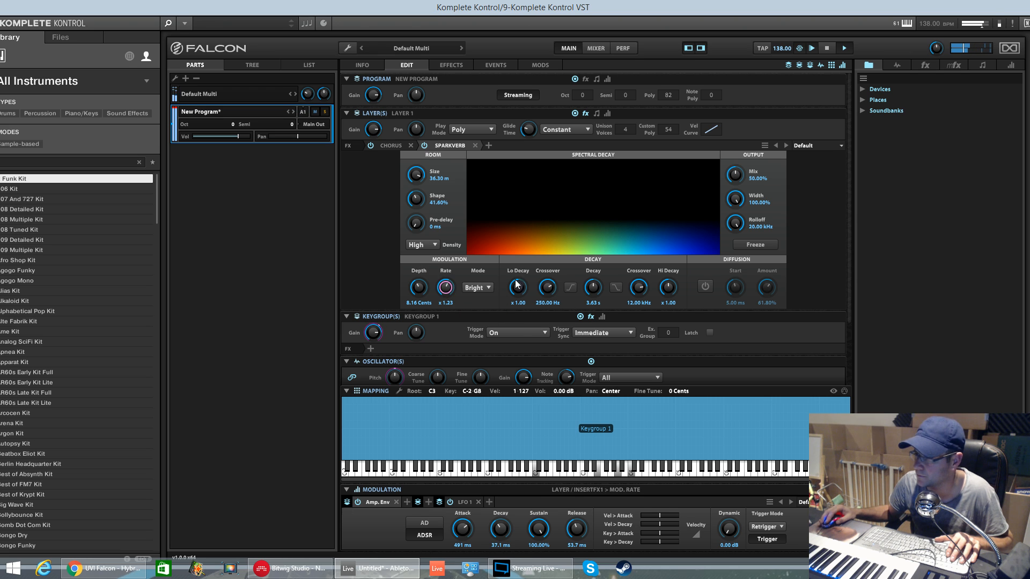
Enable SparkVerb Diffusion with Start 5.32 ms and Amount 62.60%, and set the output Mix to 65.20% and Rolloff to 13.71 kHz.
{"action": "left_click", "coordinate": [706, 286]}
{"action": "left_click_drag", "start_coordinate": [741, 290], "coordinate": [764, 290]}
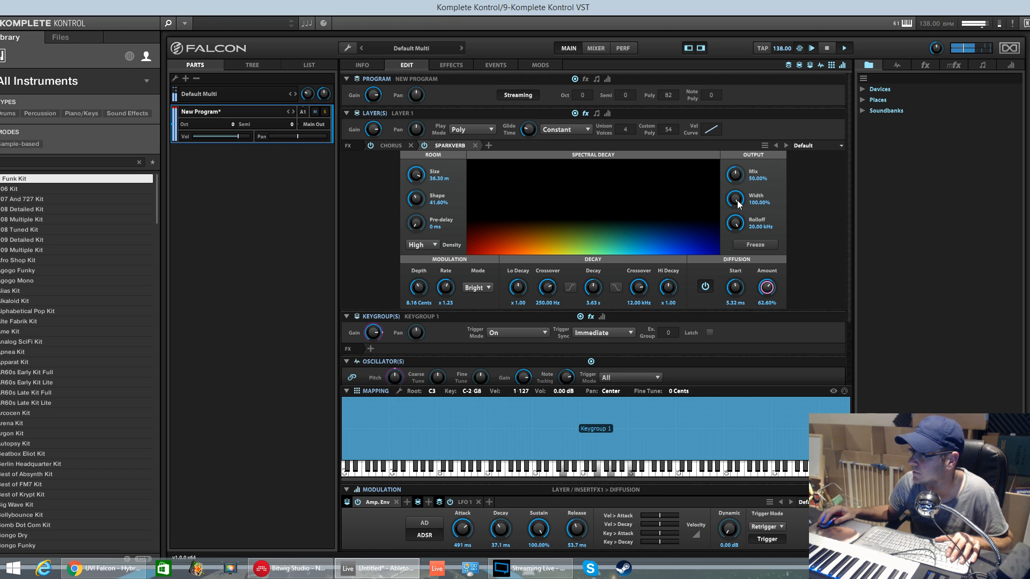
{"action": "left_click_drag", "start_coordinate": [737, 177], "coordinate": [740, 155]}
{"action": "left_click", "coordinate": [736, 223]}
{"action": "left_click_drag", "start_coordinate": [739, 249], "coordinate": [743, 244]}
Shape the SparkVerb decay with Lo Decay x 0.54, Hi Decay x 1.56 and a Decay time of 4.53 s.
{"action": "left_click_drag", "start_coordinate": [593, 294], "coordinate": [597, 283]}
{"action": "left_click_drag", "start_coordinate": [518, 290], "coordinate": [524, 306]}
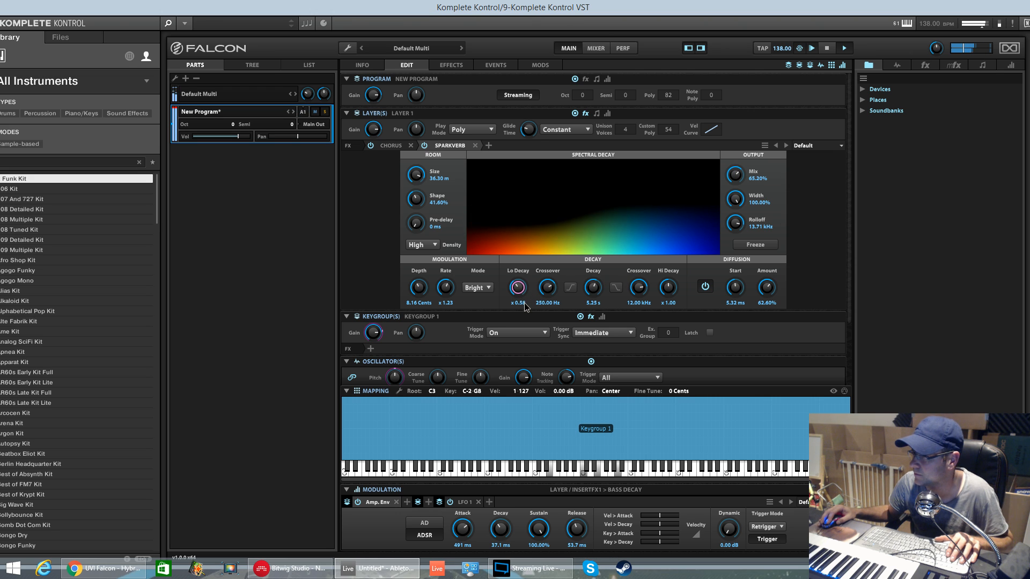
{"action": "left_click_drag", "start_coordinate": [662, 292], "coordinate": [672, 278]}
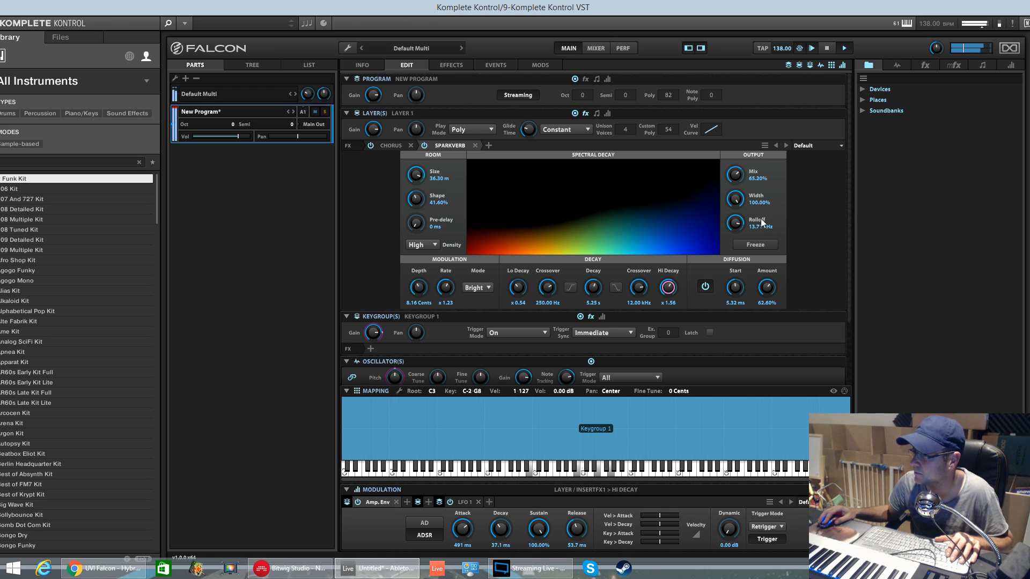
{"action": "left_click_drag", "start_coordinate": [593, 288], "coordinate": [598, 299]}
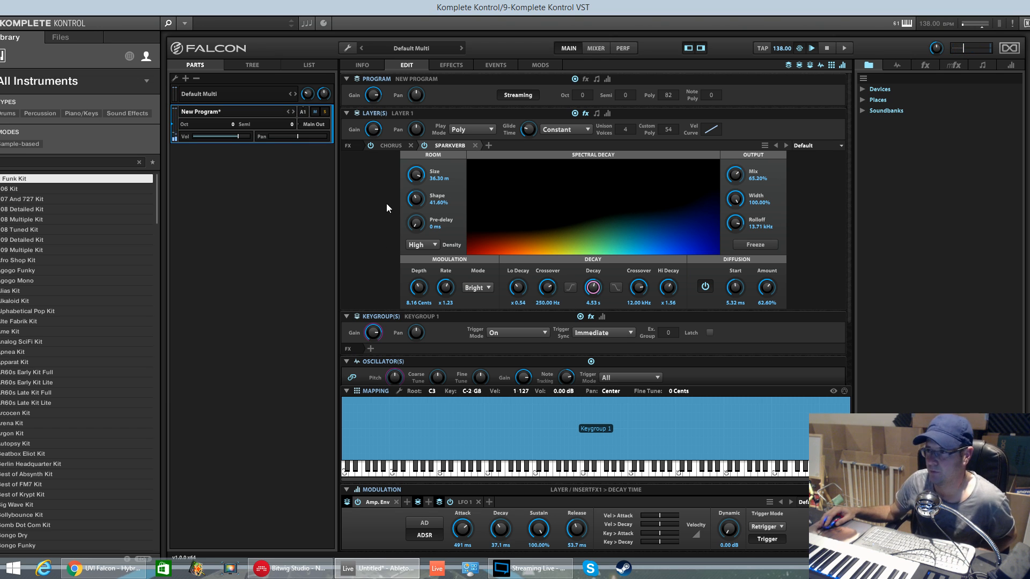
Set the SparkVerb Shape to 19.20% and check the available Density options, keeping High.
{"action": "double_click", "coordinate": [417, 202]}
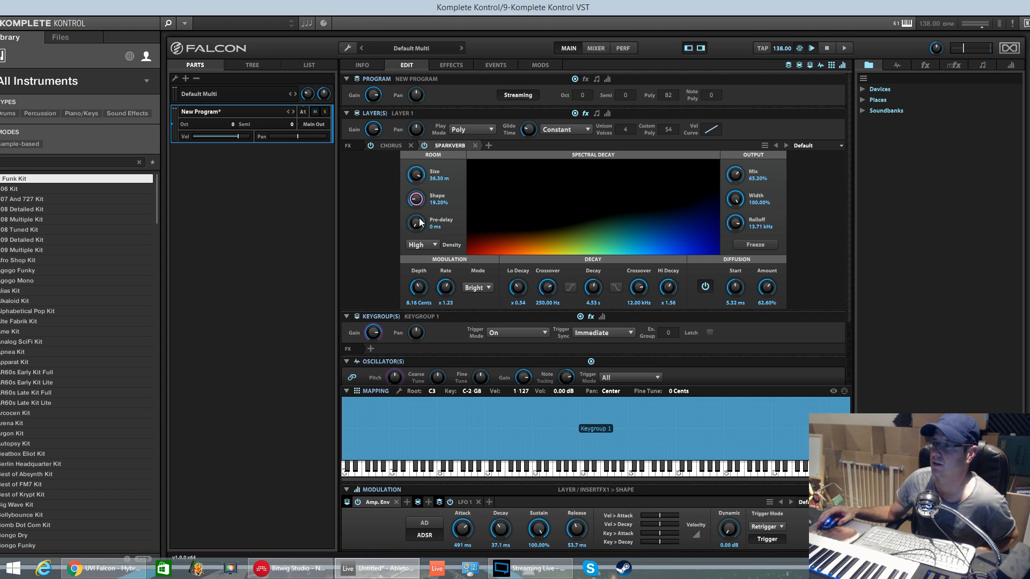
{"action": "left_click", "coordinate": [435, 245]}
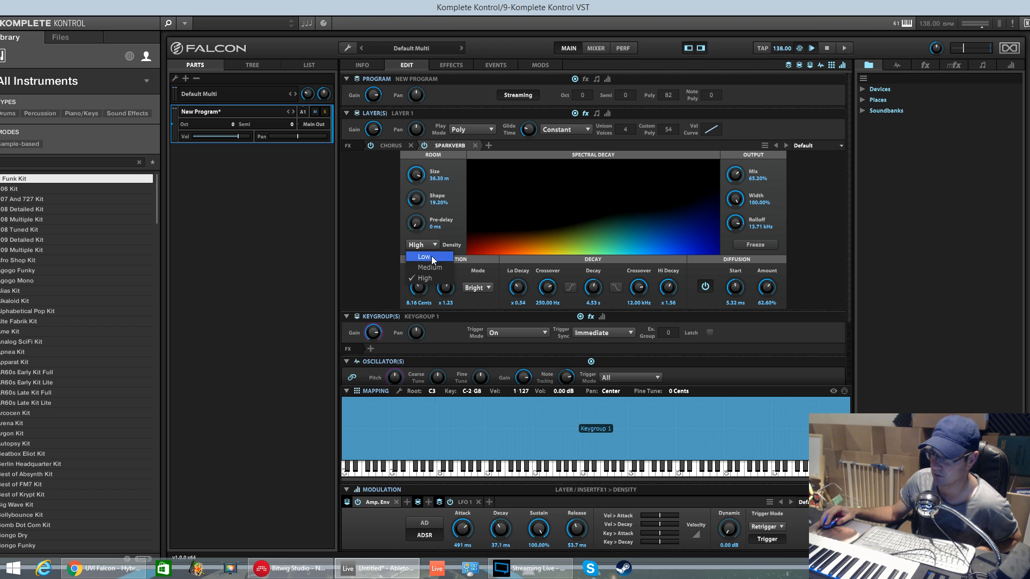
{"action": "left_click", "coordinate": [442, 245]}
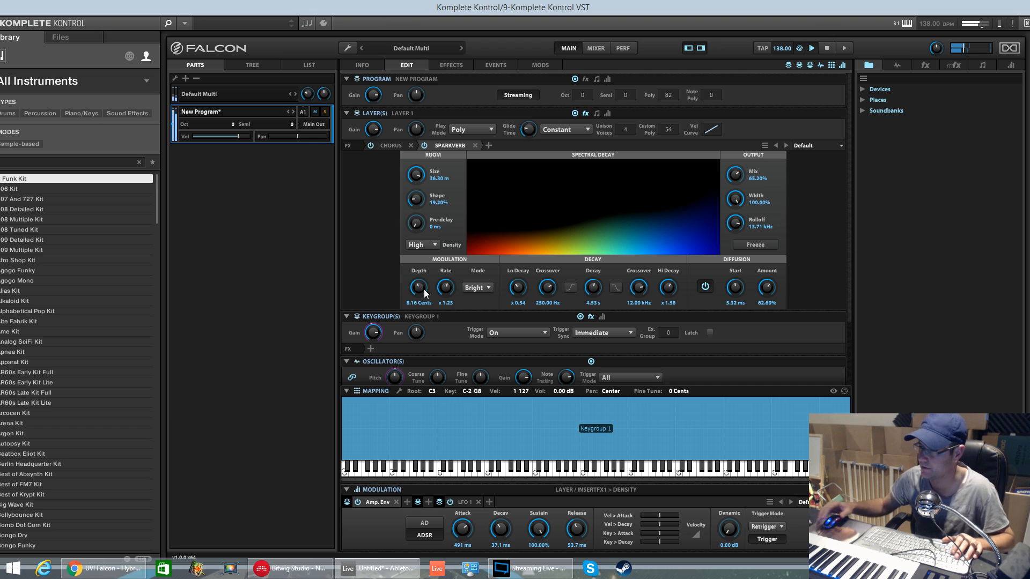
Shorten the amp envelope Attack to 100 µs.
{"action": "left_click_drag", "start_coordinate": [459, 529], "coordinate": [496, 577]}
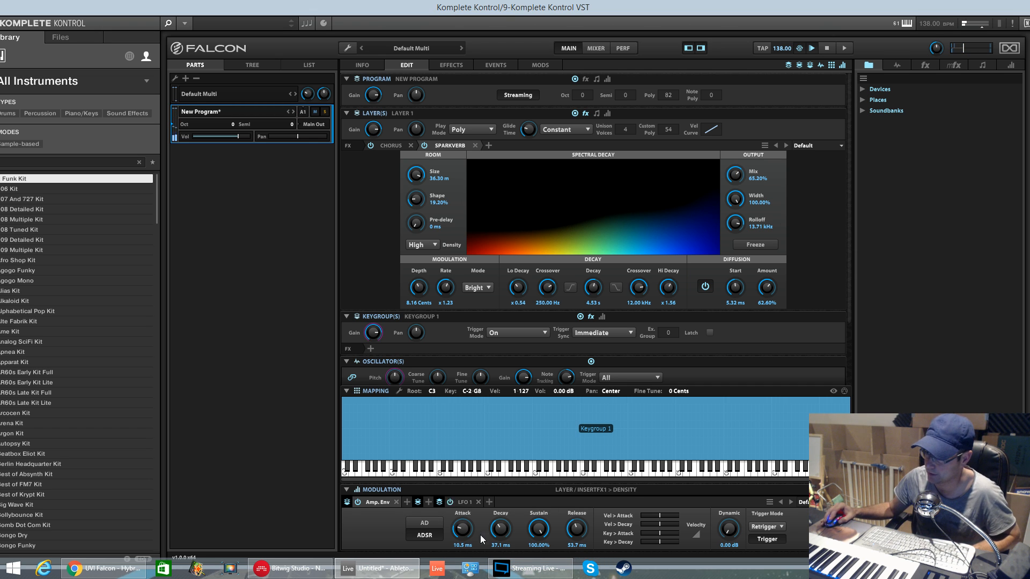
{"action": "left_click_drag", "start_coordinate": [463, 529], "coordinate": [472, 576]}
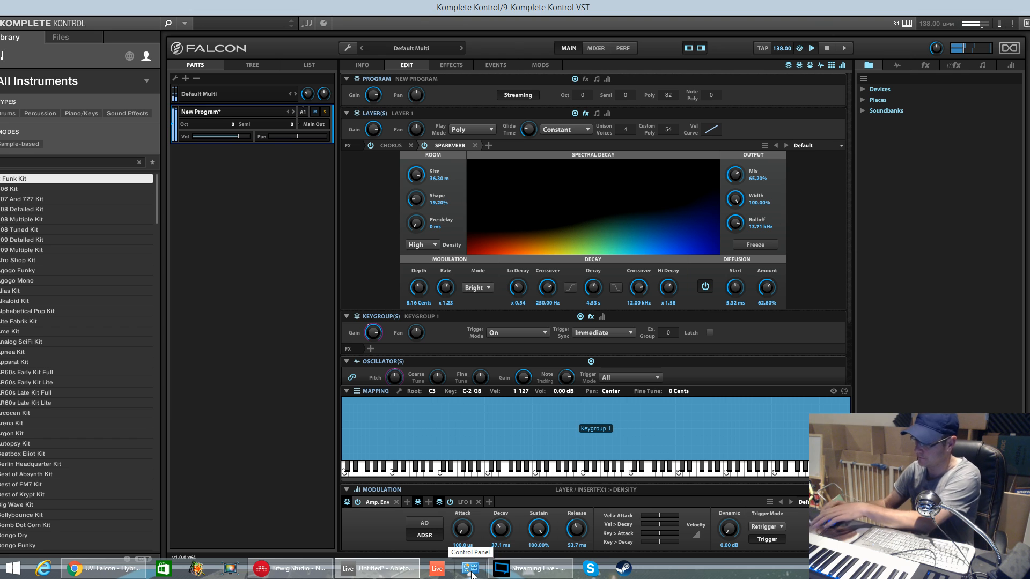
Try extreme SparkVerb modulation, and settle on a Rate of x 0.61 and a Depth of 6.32 cents.
{"action": "left_click_drag", "start_coordinate": [418, 288], "coordinate": [450, 228]}
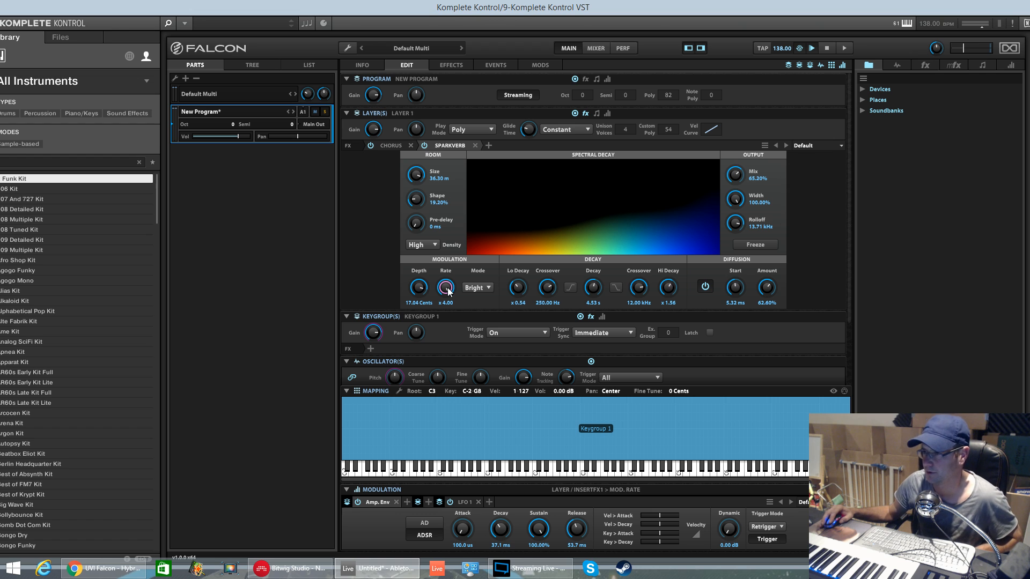
{"action": "left_click_drag", "start_coordinate": [451, 290], "coordinate": [466, 369]}
{"action": "left_click_drag", "start_coordinate": [423, 297], "coordinate": [424, 366]}
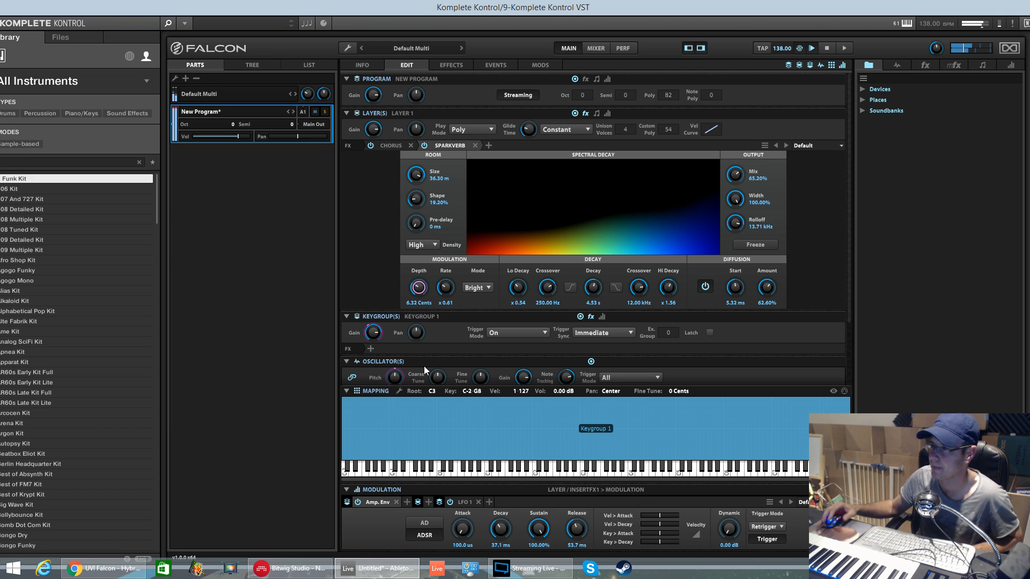
Try the SparkVerb decay high-cut and low-cut switches and turn each one off again.
{"action": "left_click", "coordinate": [620, 288]}
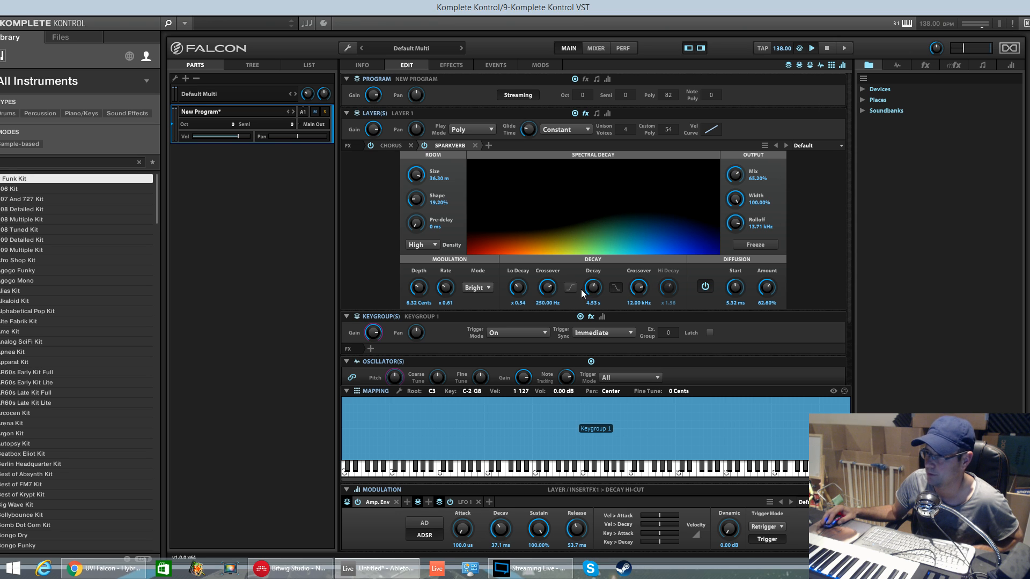
{"action": "left_click", "coordinate": [620, 289]}
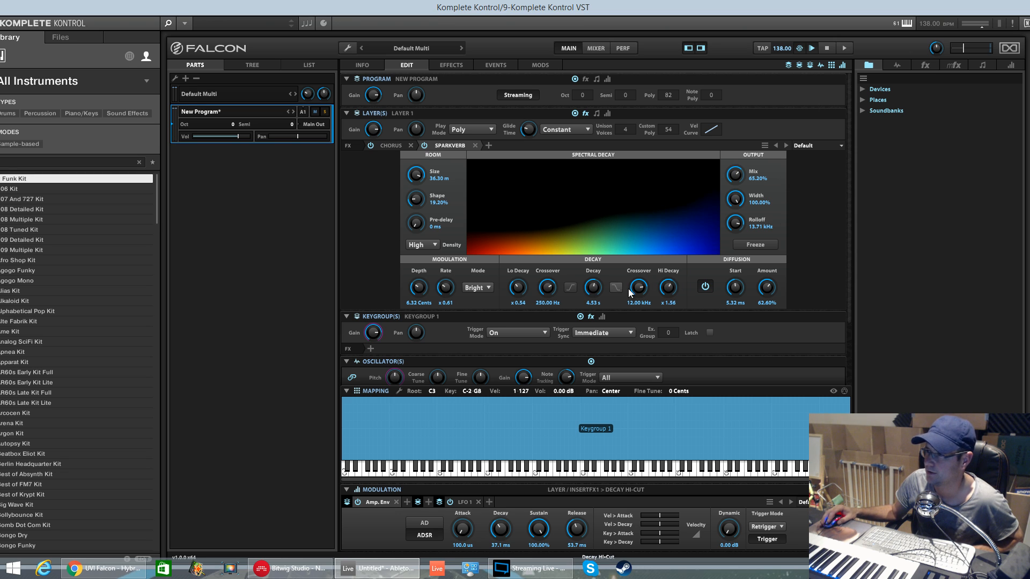
{"action": "left_click", "coordinate": [570, 289]}
{"action": "left_click", "coordinate": [570, 288]}
Set the SparkVerb Lo Decay to x 0.34 with crossover 49.42 Hz, and the Hi Decay to x 2.13 with crossover 3.37 kHz.
{"action": "left_click_drag", "start_coordinate": [518, 289], "coordinate": [538, 280]}
{"action": "left_click_drag", "start_coordinate": [666, 285], "coordinate": [646, 330]}
{"action": "left_click_drag", "start_coordinate": [554, 290], "coordinate": [556, 330]}
{"action": "left_click_drag", "start_coordinate": [524, 294], "coordinate": [647, 248]}
{"action": "left_click_drag", "start_coordinate": [669, 293], "coordinate": [695, 258]}
{"action": "left_click_drag", "start_coordinate": [639, 287], "coordinate": [645, 371]}
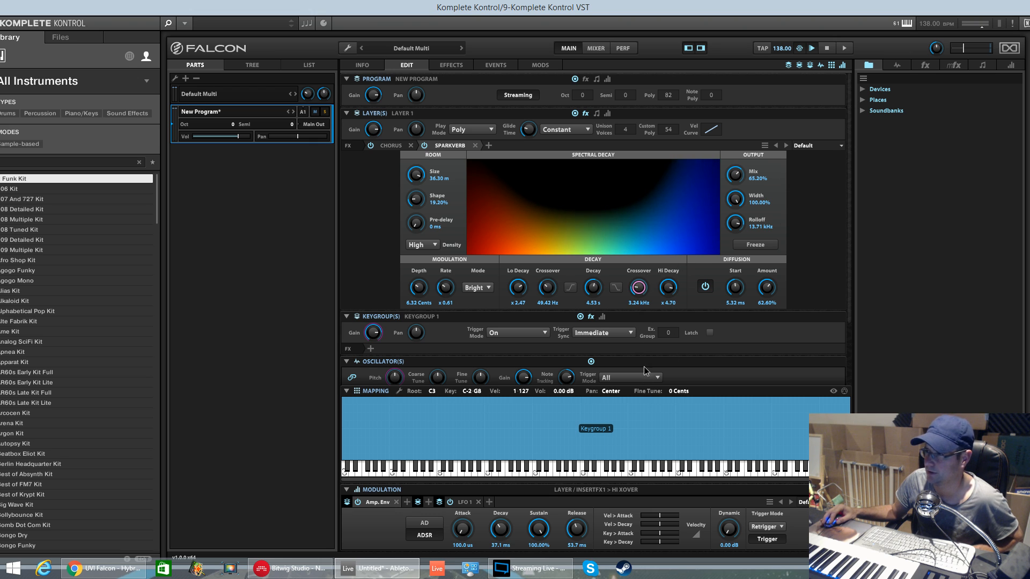
{"action": "left_click_drag", "start_coordinate": [672, 292], "coordinate": [671, 317]}
{"action": "left_click_drag", "start_coordinate": [519, 288], "coordinate": [529, 346]}
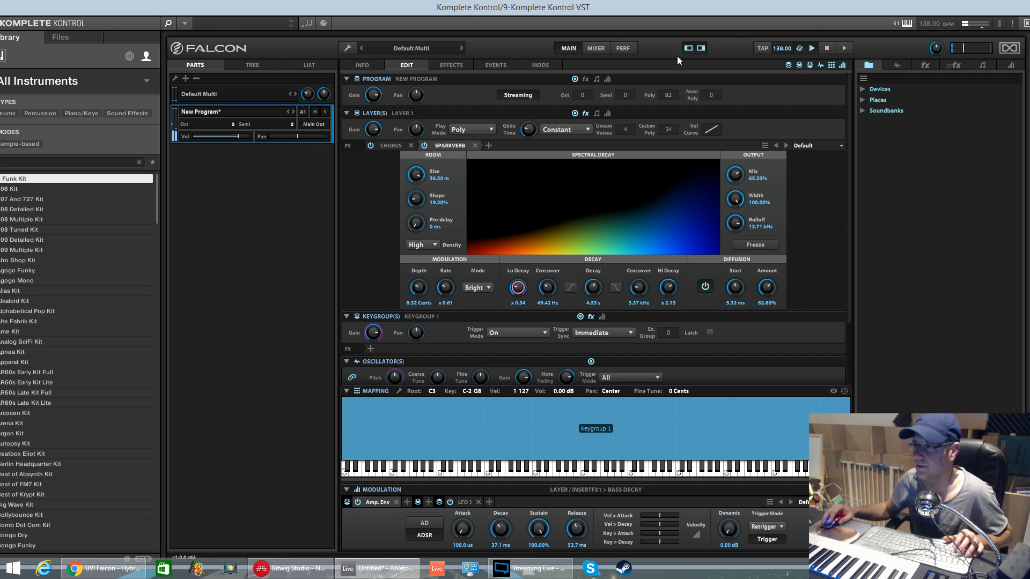
Start playback in Ableton Live from the beginning of the Komplete track's MIDI clip, and bring the plug-in window back into view.
{"action": "double_click", "coordinate": [555, 15]}
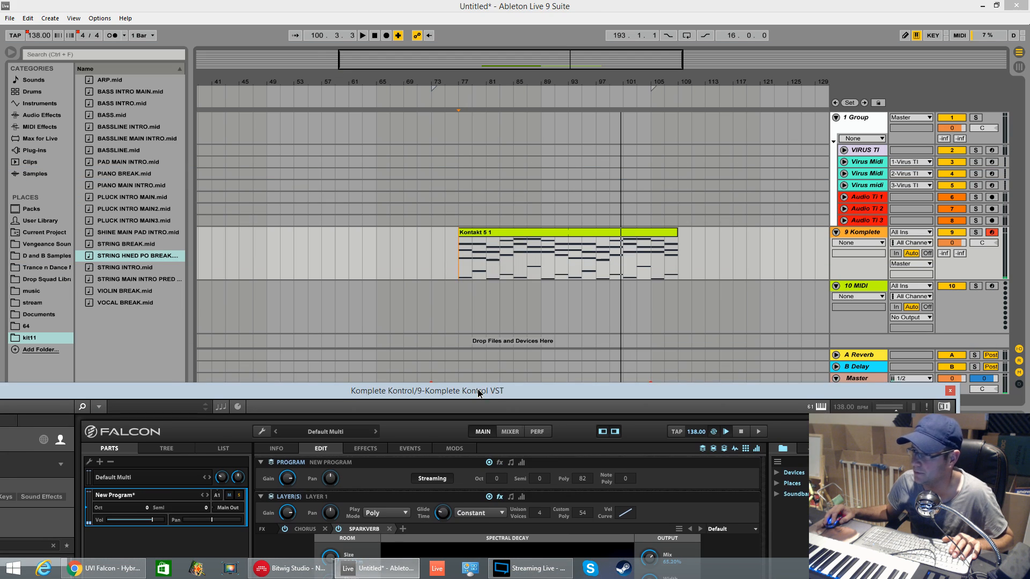
{"action": "left_click", "coordinate": [458, 263]}
{"action": "key", "text": "space"}
{"action": "mouse_move", "coordinate": [523, 390]}
{"action": "left_mouse_down"}
{"action": "mouse_move", "coordinate": [584, 245]}
{"action": "mouse_move", "coordinate": [592, 114]}
{"action": "left_mouse_up"}
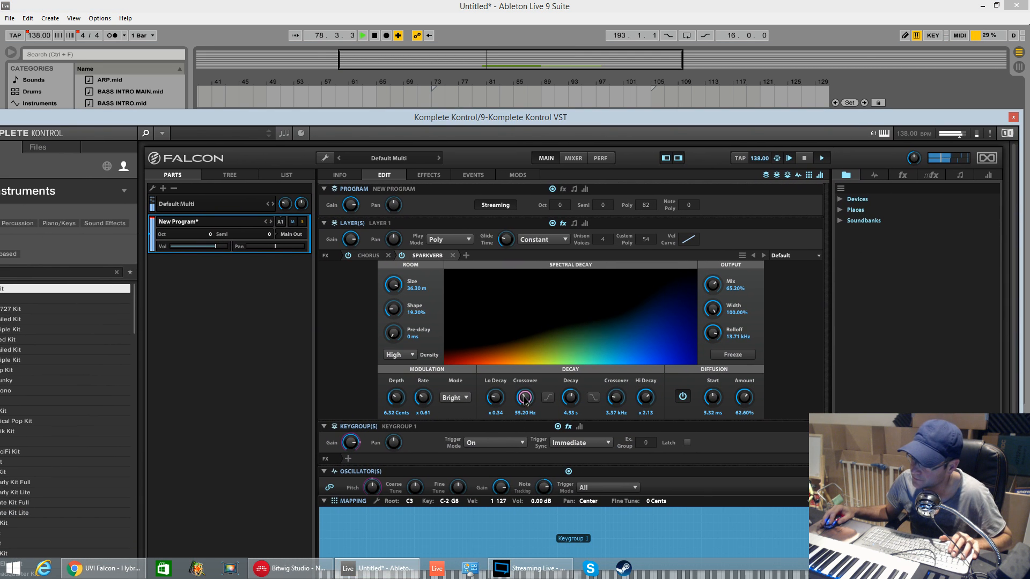
Set the SparkVerb low crossover to 14.39 Hz, Lo Decay to x 0.53, Hi Decay to x 1.45 and Mix to 55.20%.
{"action": "left_click_drag", "start_coordinate": [524, 403], "coordinate": [529, 439]}
{"action": "left_click_drag", "start_coordinate": [502, 403], "coordinate": [501, 383]}
{"action": "left_click_drag", "start_coordinate": [645, 397], "coordinate": [646, 417]}
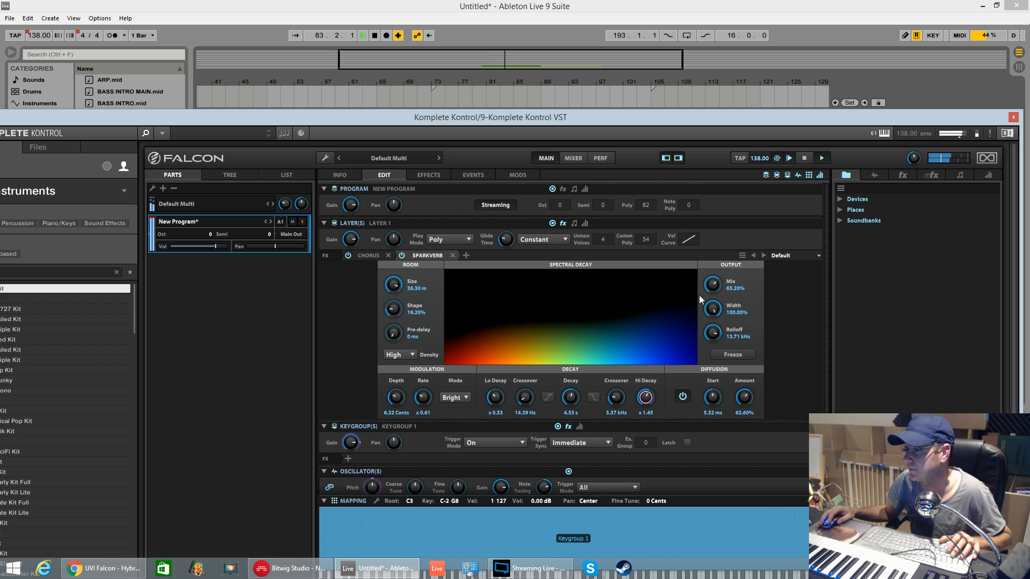
{"action": "left_click_drag", "start_coordinate": [716, 291], "coordinate": [715, 313]}
Set the amp envelope Attack to 334 ms and Release to 25.4 ms.
{"action": "left_click_drag", "start_coordinate": [548, 114], "coordinate": [561, 13]}
{"action": "left_click_drag", "start_coordinate": [460, 539], "coordinate": [471, 455]}
{"action": "left_click_drag", "start_coordinate": [566, 536], "coordinate": [563, 548]}
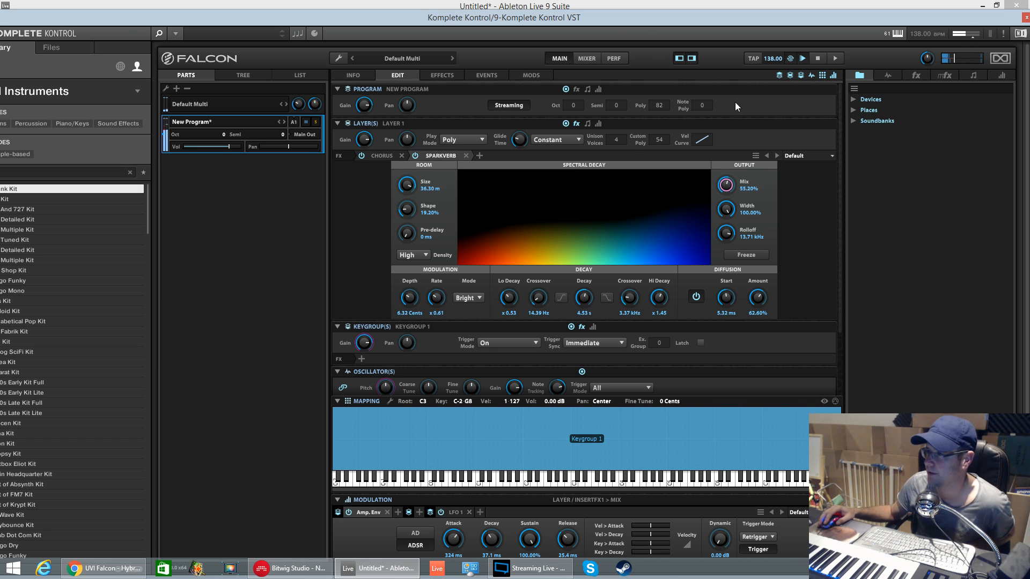
Try placing the Chorus after SparkVerb in the Layer 1 effect chain, and restore the original order.
{"action": "left_click_drag", "start_coordinate": [382, 155], "coordinate": [513, 156]}
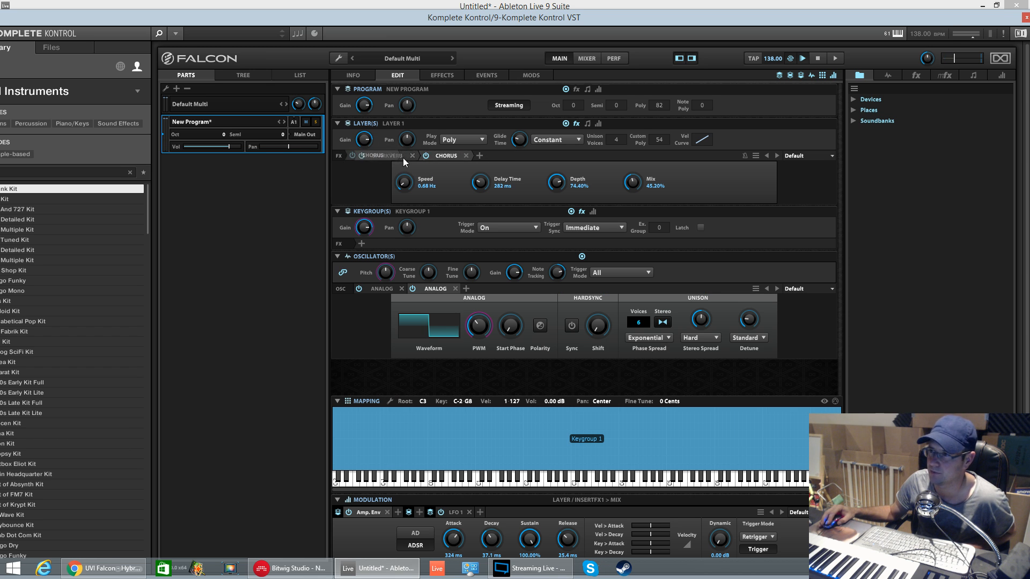
{"action": "left_click_drag", "start_coordinate": [393, 158], "coordinate": [489, 163]}
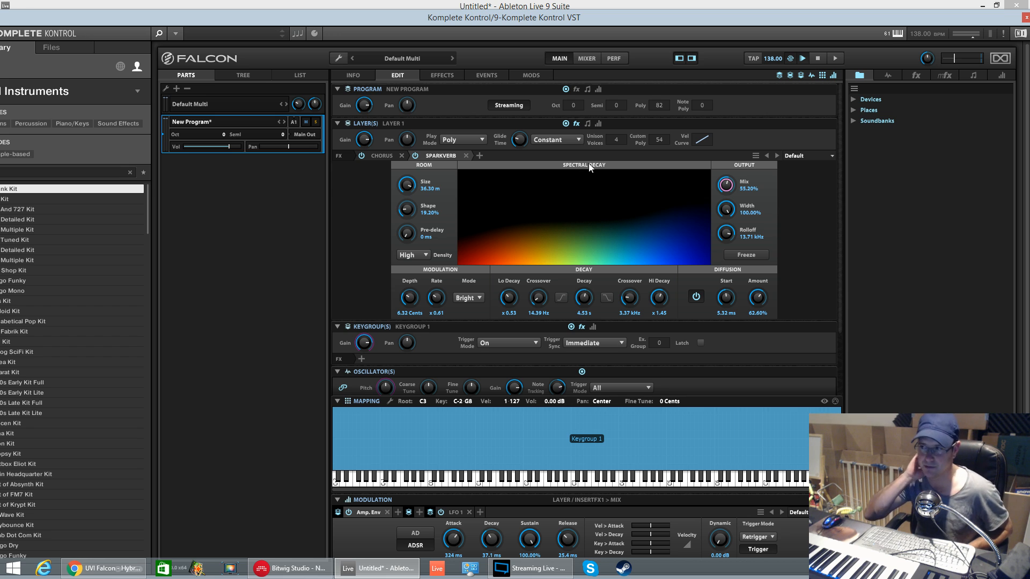
Examine the effect, multi-effect and event processor categories in the browser, and the program's other pages.
{"action": "left_click", "coordinate": [924, 75]}
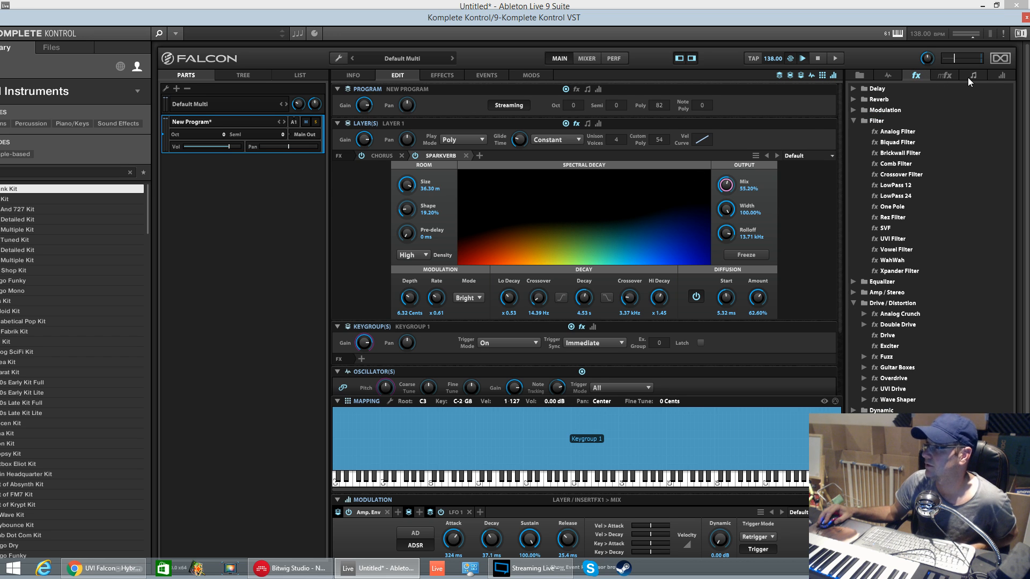
{"action": "left_click", "coordinate": [946, 76]}
{"action": "left_click", "coordinate": [972, 76]}
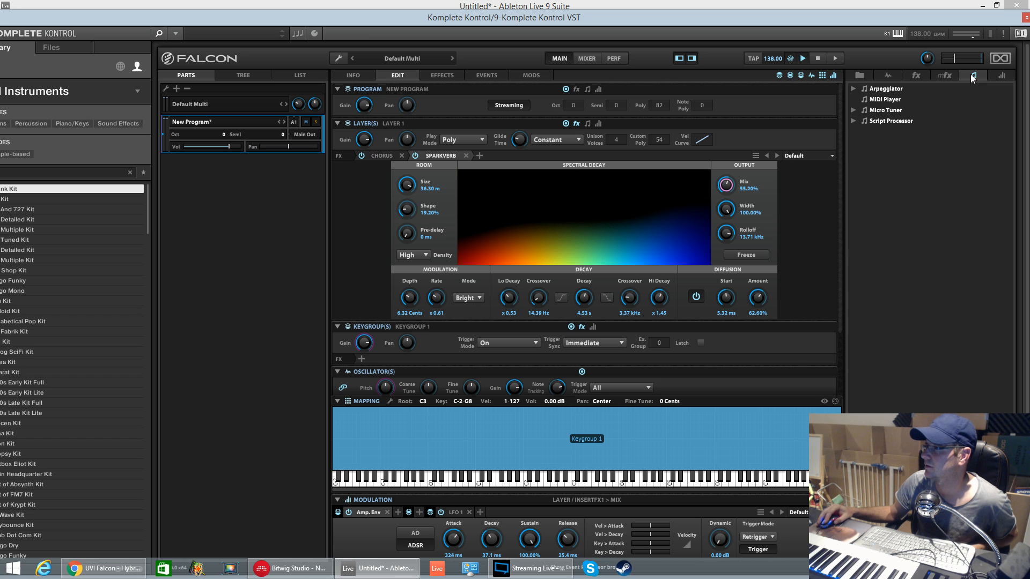
{"action": "left_click", "coordinate": [442, 76]}
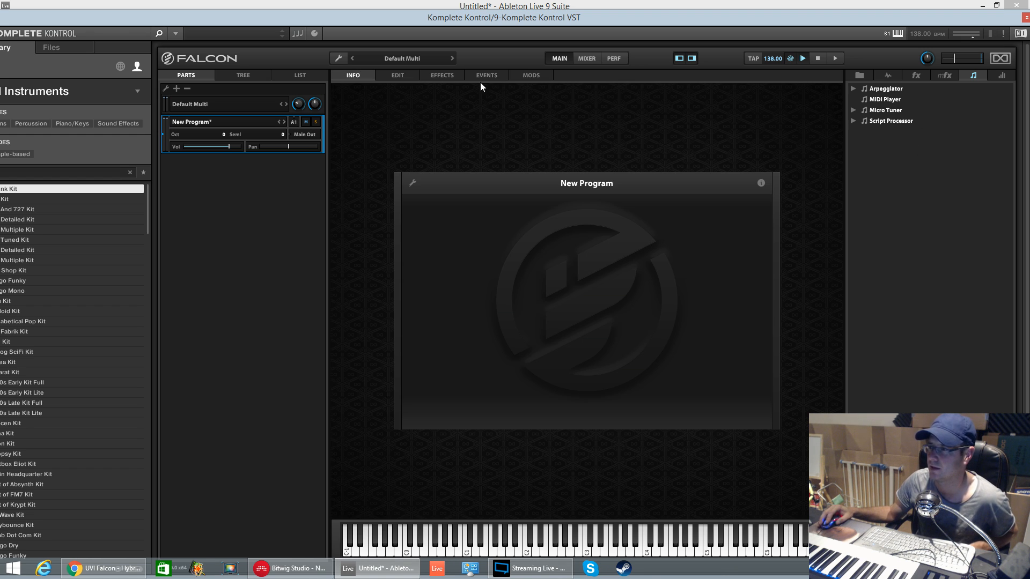
{"action": "left_click", "coordinate": [403, 74]}
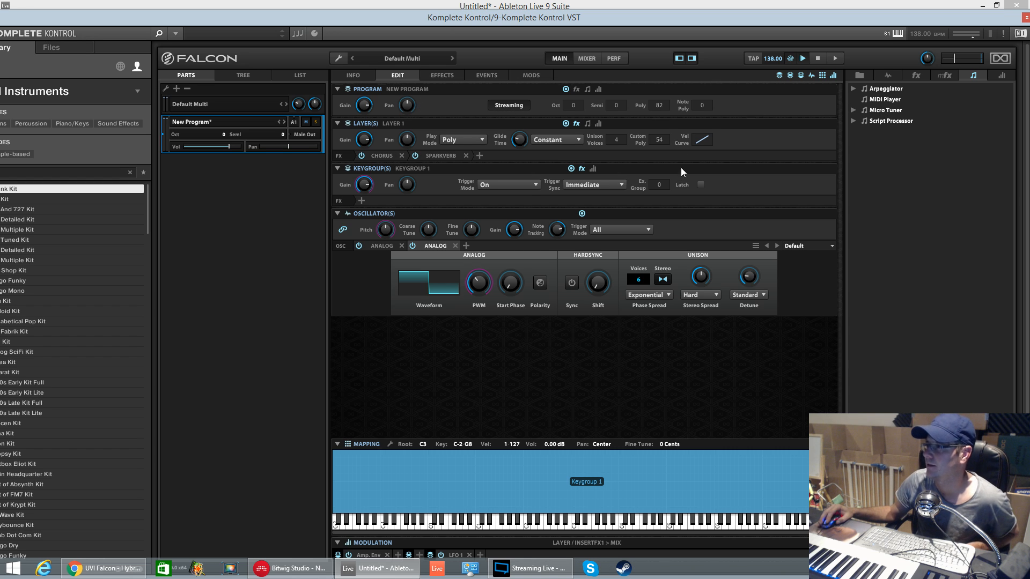
{"action": "left_click", "coordinate": [955, 75]}
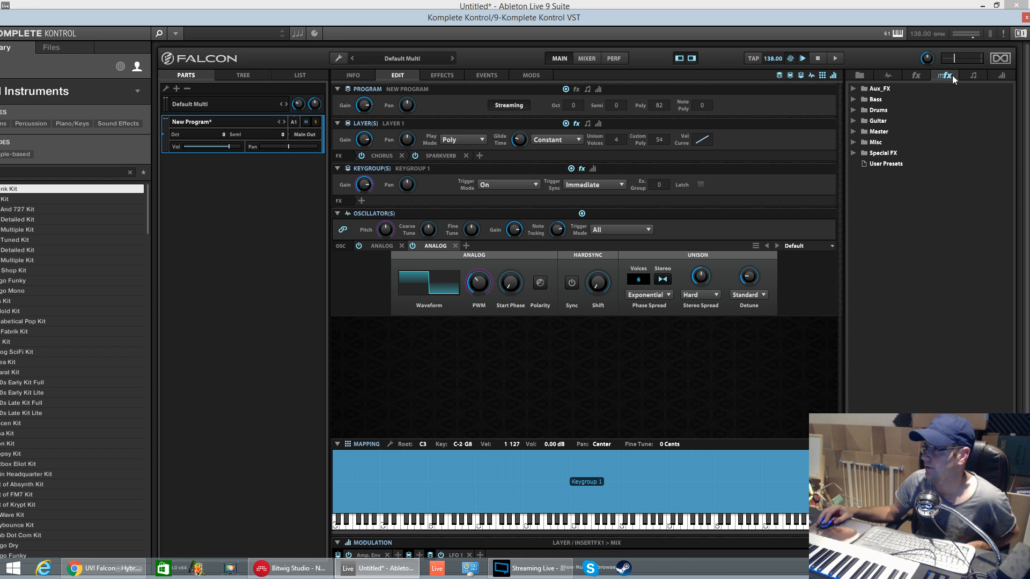
Examine the multi-effect presets in the Special FX, Misc, Master, Guitar and Drums folders.
{"action": "left_click", "coordinate": [853, 153]}
{"action": "left_click", "coordinate": [853, 153]}
{"action": "left_click", "coordinate": [854, 142]}
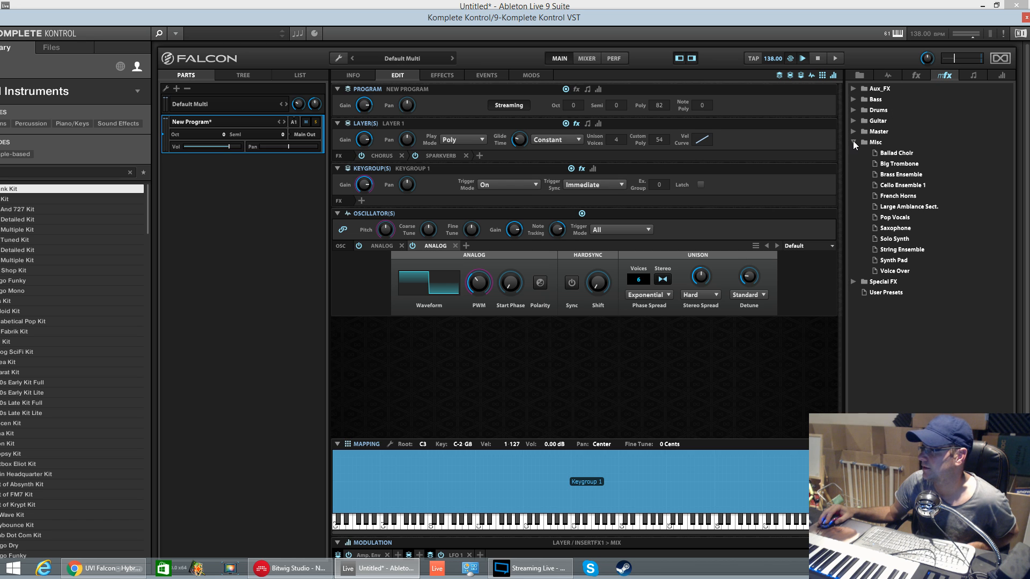
{"action": "left_click", "coordinate": [854, 142]}
{"action": "left_click", "coordinate": [854, 131]}
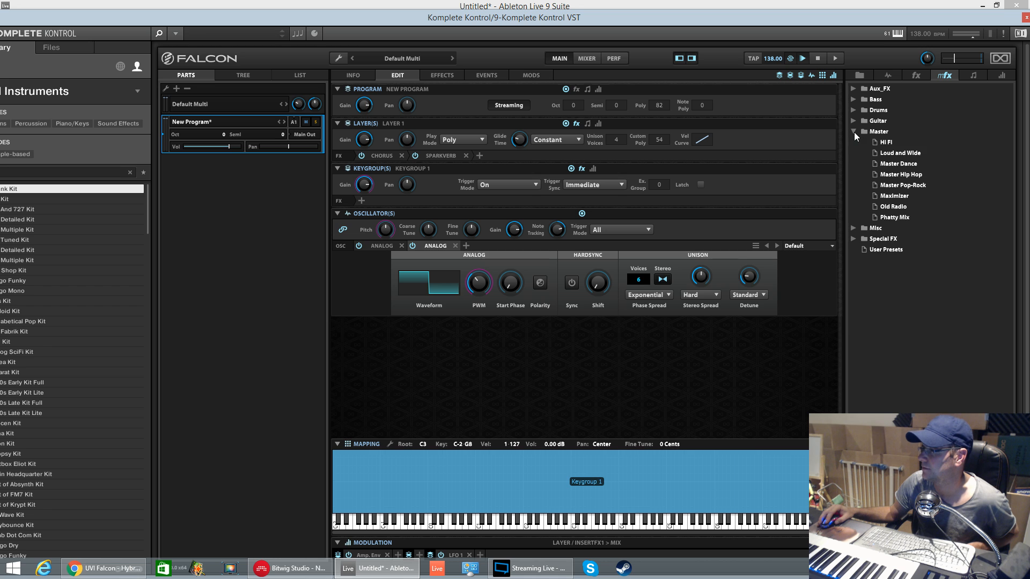
{"action": "left_click", "coordinate": [854, 131]}
{"action": "left_click", "coordinate": [855, 121]}
{"action": "left_click", "coordinate": [855, 121]}
{"action": "left_click", "coordinate": [853, 111]}
{"action": "left_click", "coordinate": [853, 111]}
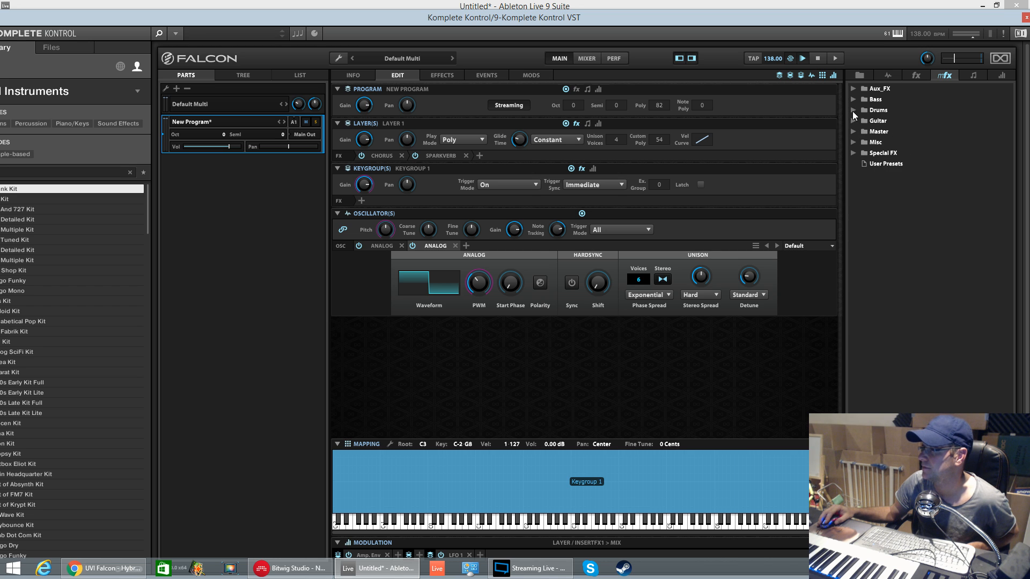
Examine the Filter and Modulation effect categories in the browser, including Rotary.
{"action": "left_click", "coordinate": [915, 77]}
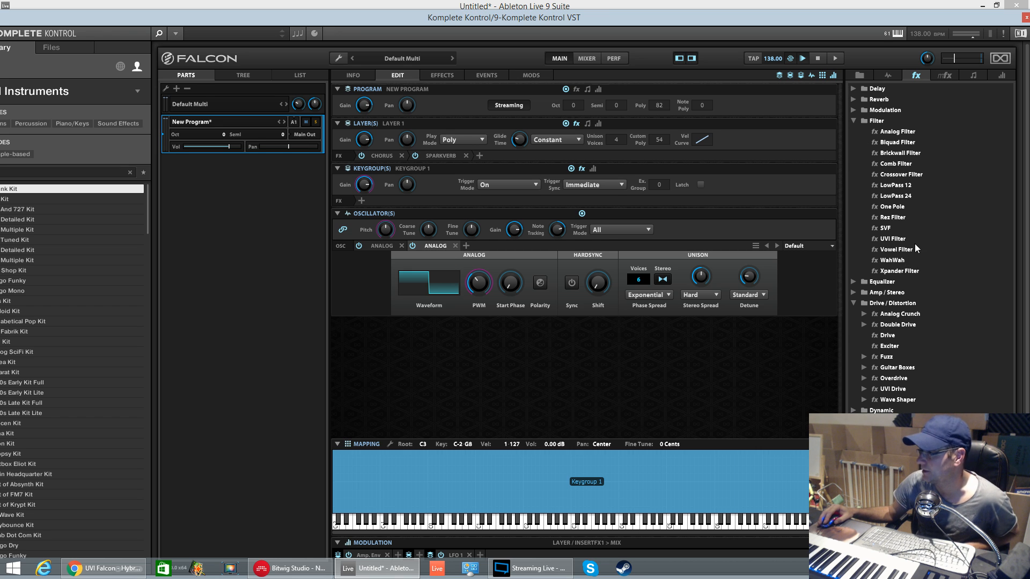
{"action": "left_click", "coordinate": [853, 120]}
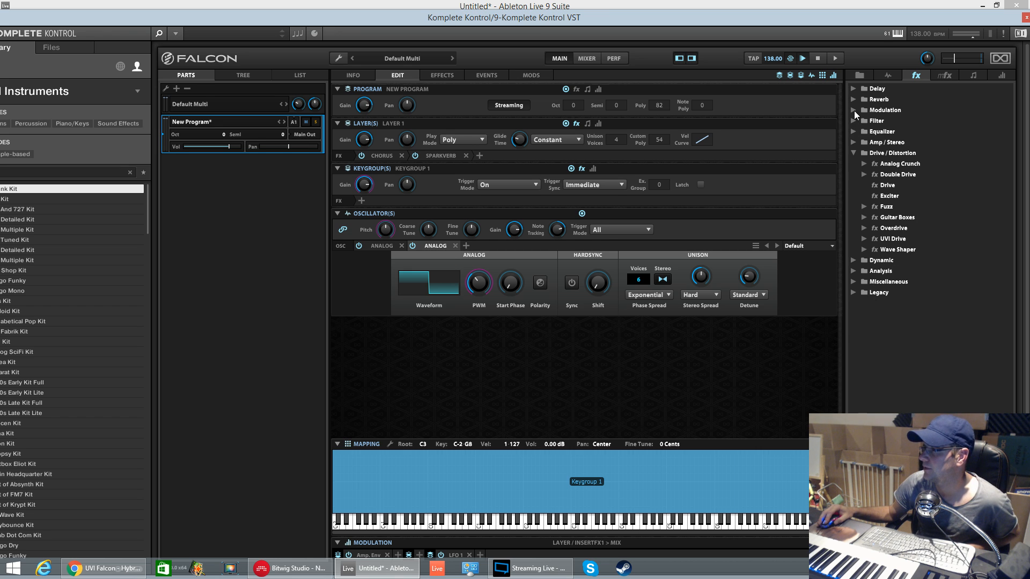
{"action": "left_click", "coordinate": [852, 110]}
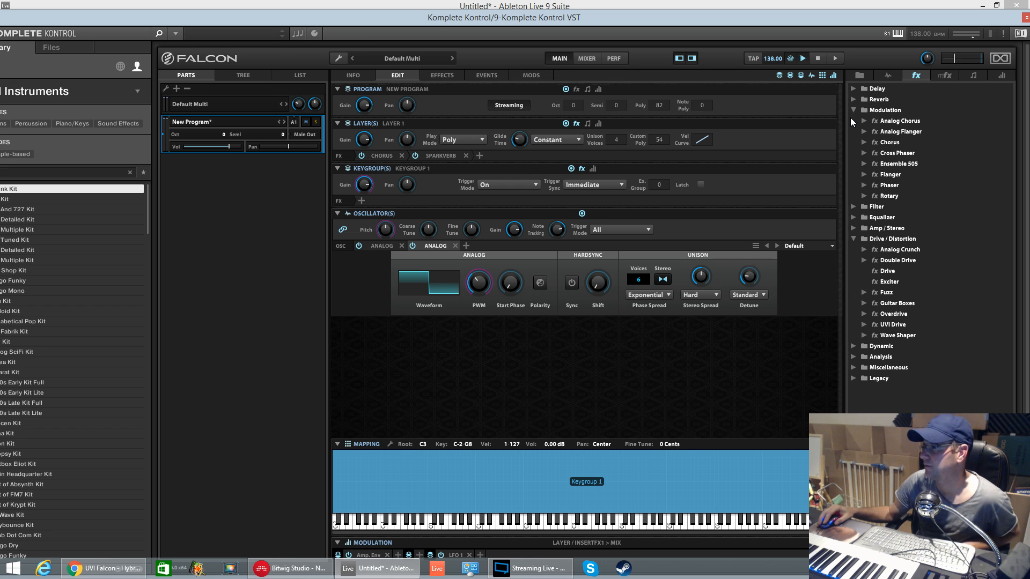
{"action": "left_click", "coordinate": [892, 196]}
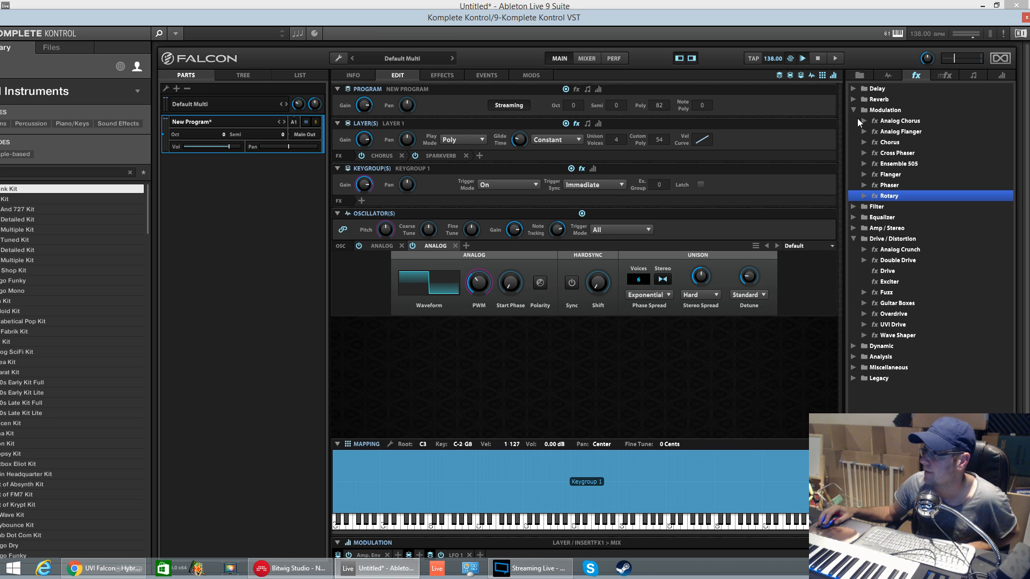
{"action": "left_click", "coordinate": [854, 110]}
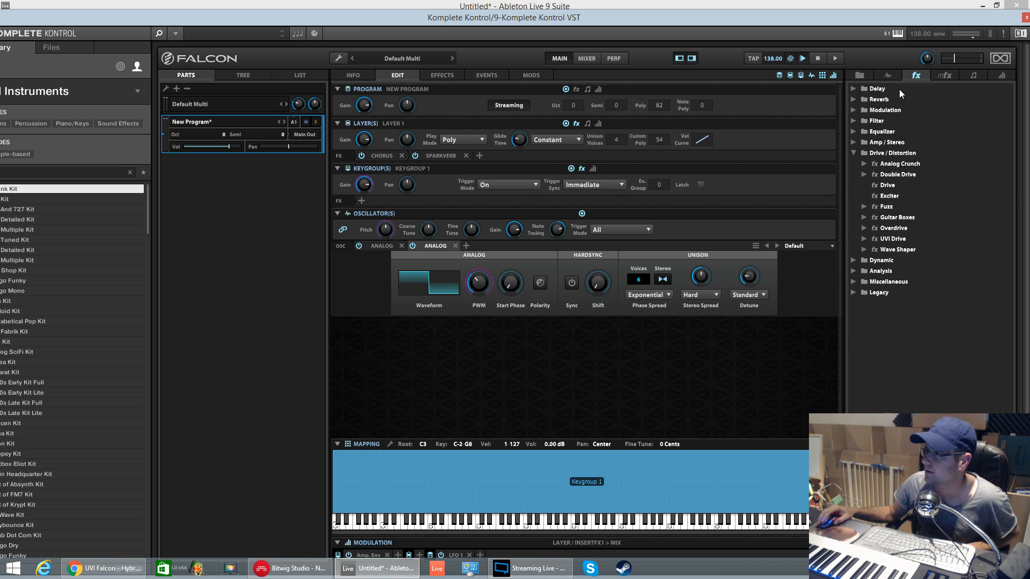
Insert a default Rotary between Chorus and SparkVerb in the Layer 1 effect chain, and bypass the other two effects.
{"action": "left_click", "coordinate": [479, 157]}
{"action": "mouse_move", "coordinate": [511, 189]}
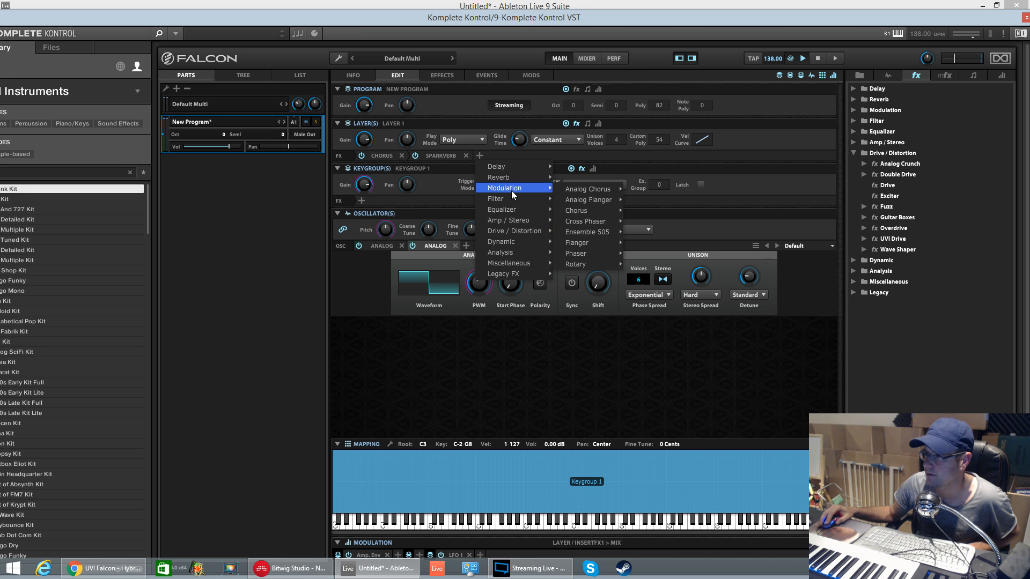
{"action": "mouse_move", "coordinate": [571, 265]}
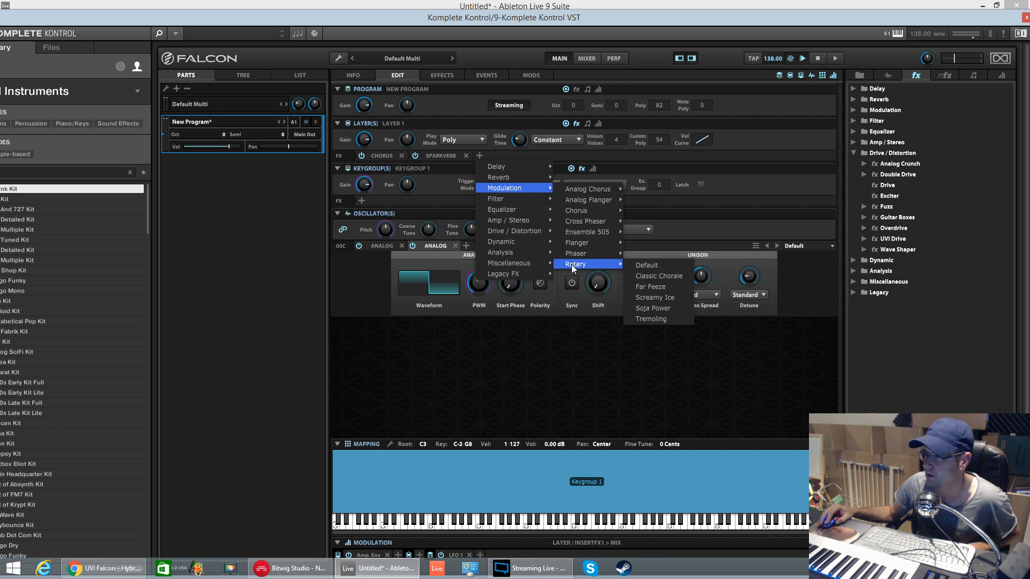
{"action": "left_click", "coordinate": [641, 264]}
{"action": "left_click_drag", "start_coordinate": [505, 157], "coordinate": [429, 159]}
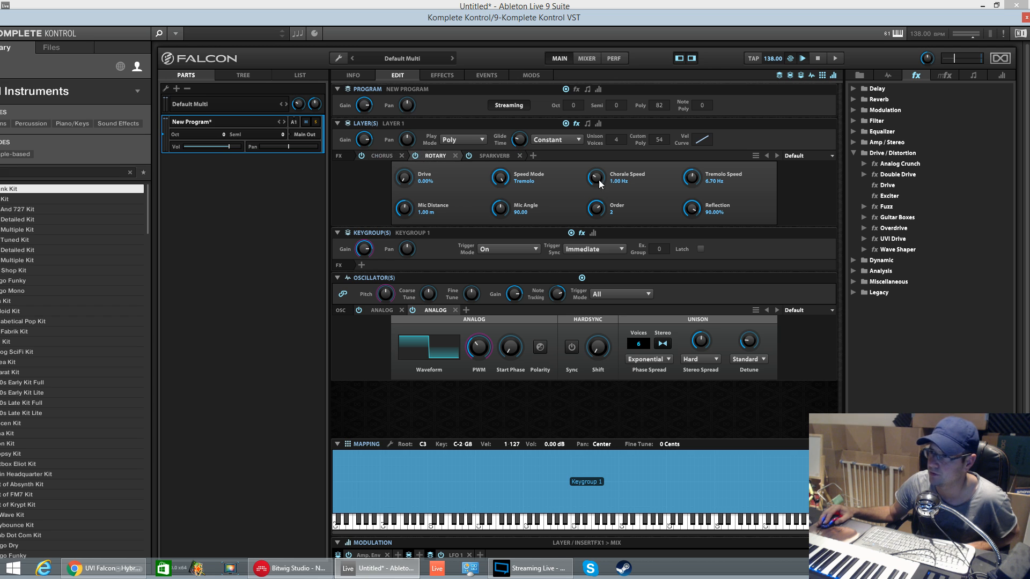
{"action": "left_click", "coordinate": [472, 156]}
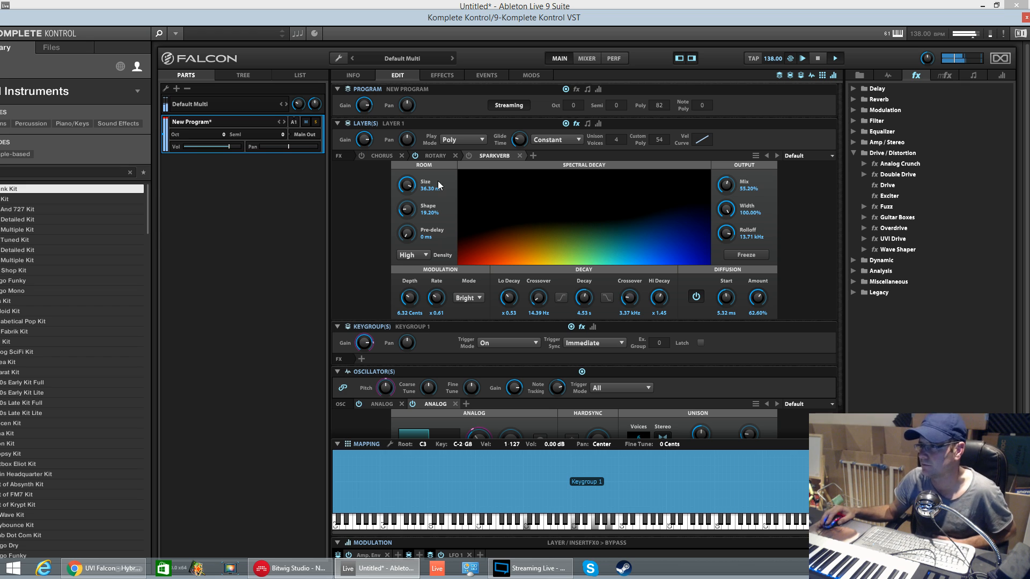
{"action": "left_click", "coordinate": [436, 156]}
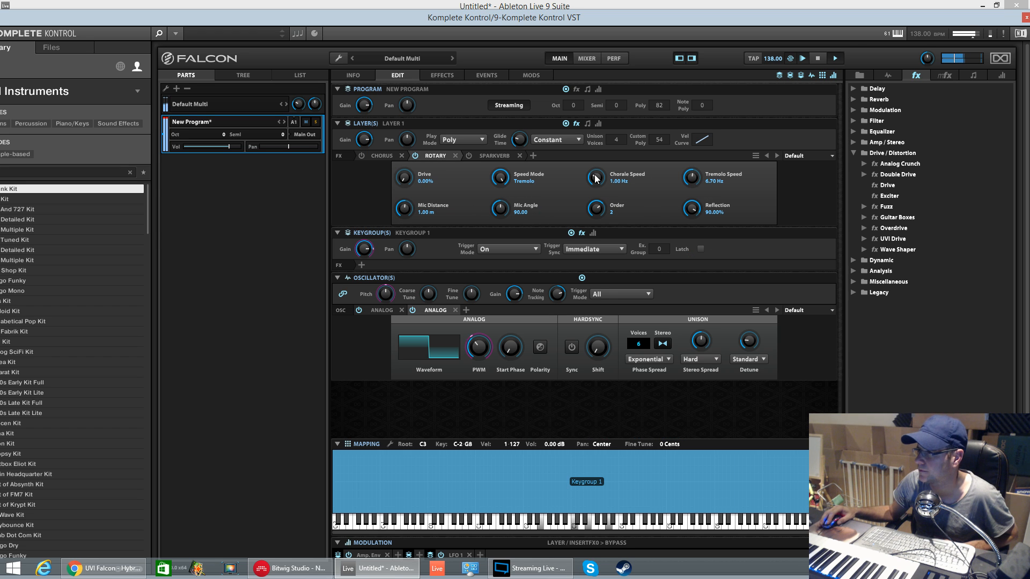
Set the Rotary Mic Distance to 0.22 m, Speed Mode to Chorale, Chorale Speed to 0.51 Hz and Order to 1.
{"action": "left_click_drag", "start_coordinate": [406, 210], "coordinate": [419, 249]}
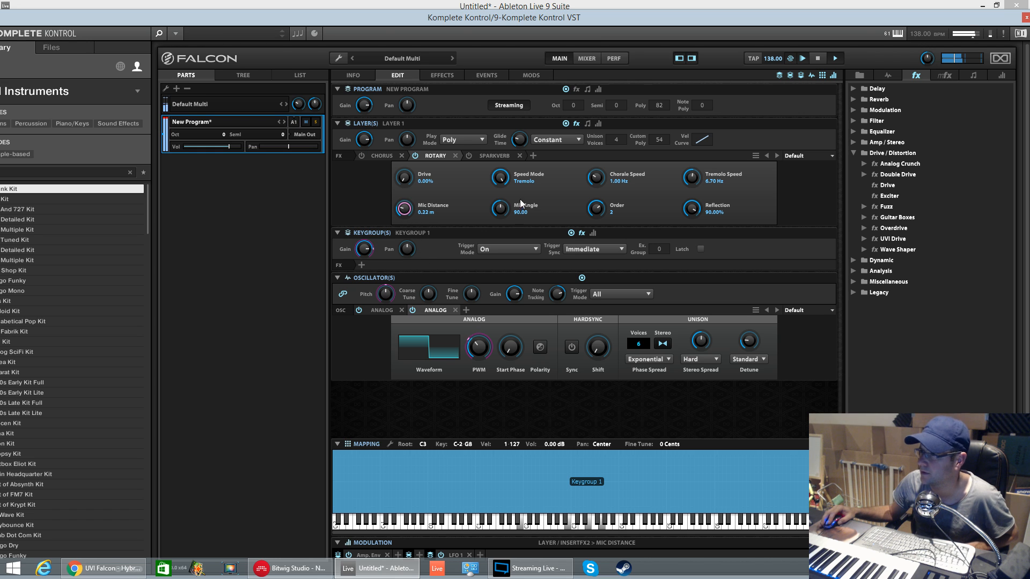
{"action": "left_click_drag", "start_coordinate": [503, 172], "coordinate": [510, 207]}
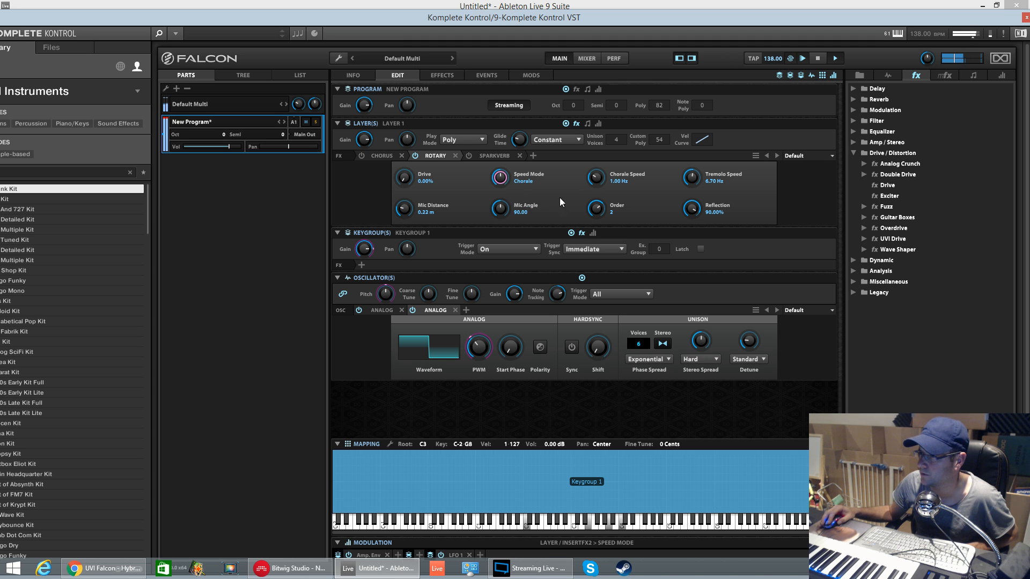
{"action": "left_click_drag", "start_coordinate": [596, 177], "coordinate": [603, 229]}
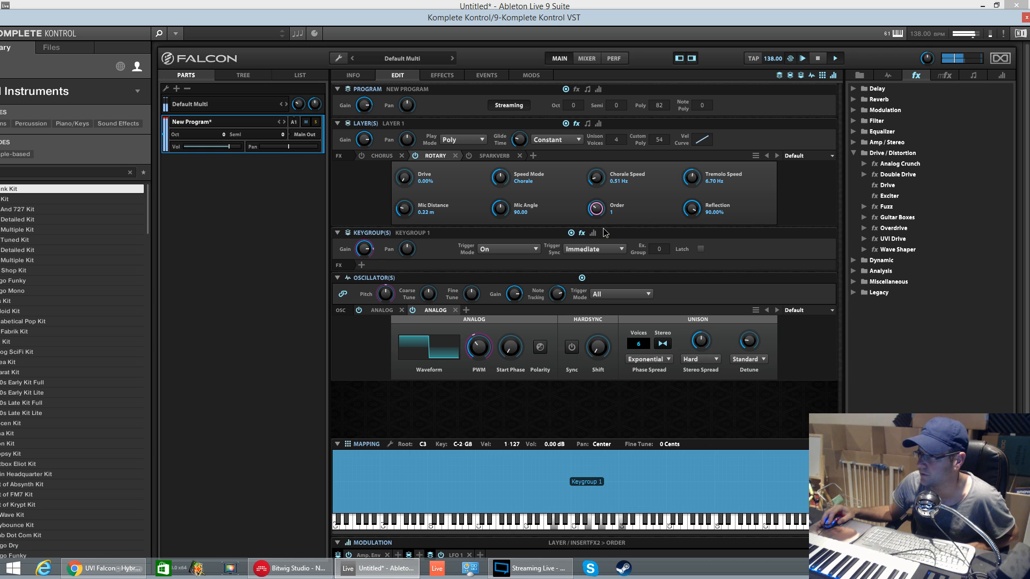
Set the Rotary Speed Mode to Tremolo, Chorale Speed to 1.07 Hz and Tremolo Speed to 3.37 Hz.
{"action": "left_click_drag", "start_coordinate": [695, 181], "coordinate": [700, 141]}
{"action": "left_click_drag", "start_coordinate": [598, 179], "coordinate": [601, 144]}
{"action": "left_click_drag", "start_coordinate": [502, 179], "coordinate": [508, 139]}
{"action": "left_click", "coordinate": [695, 183]}
{"action": "left_click_drag", "start_coordinate": [694, 183], "coordinate": [700, 233]}
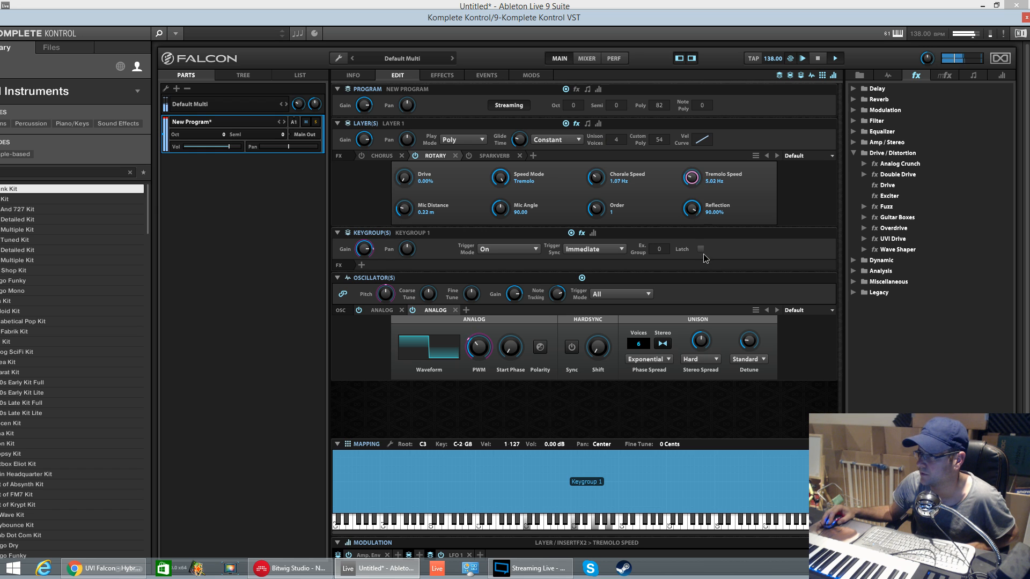
{"action": "left_click_drag", "start_coordinate": [714, 291], "coordinate": [717, 292]}
{"action": "left_click_drag", "start_coordinate": [691, 185], "coordinate": [689, 178]}
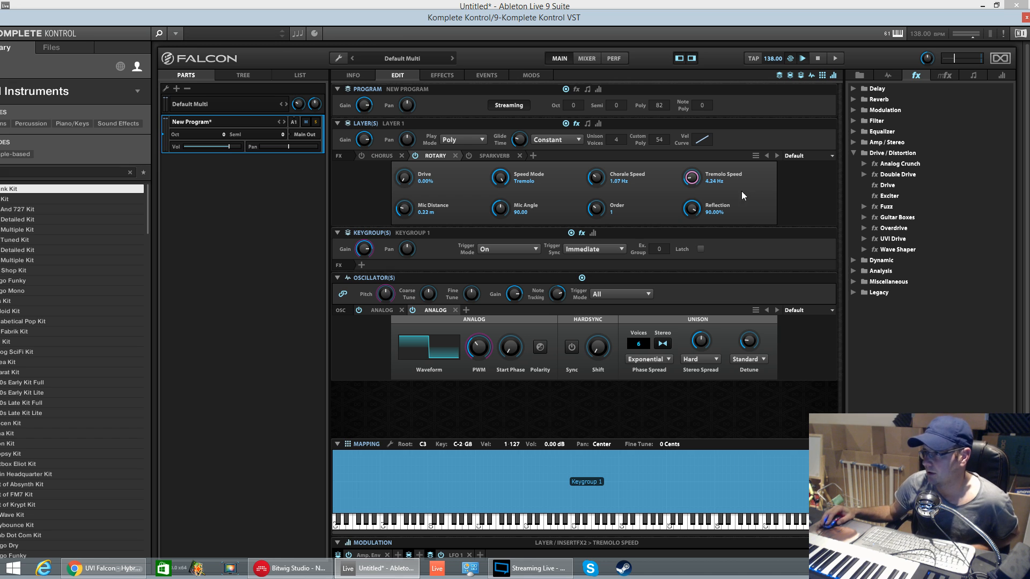
{"action": "mouse_move", "coordinate": [693, 187]}
{"action": "left_mouse_down"}
{"action": "mouse_move", "coordinate": [691, 75]}
{"action": "mouse_move", "coordinate": [688, 208]}
{"action": "left_mouse_up"}
Set the Rotary Speed Mode to Brake, Mic Angle to 34.56 and Mic Distance to 1.92 m, and raise the Order.
{"action": "left_click_drag", "start_coordinate": [507, 178], "coordinate": [511, 234]}
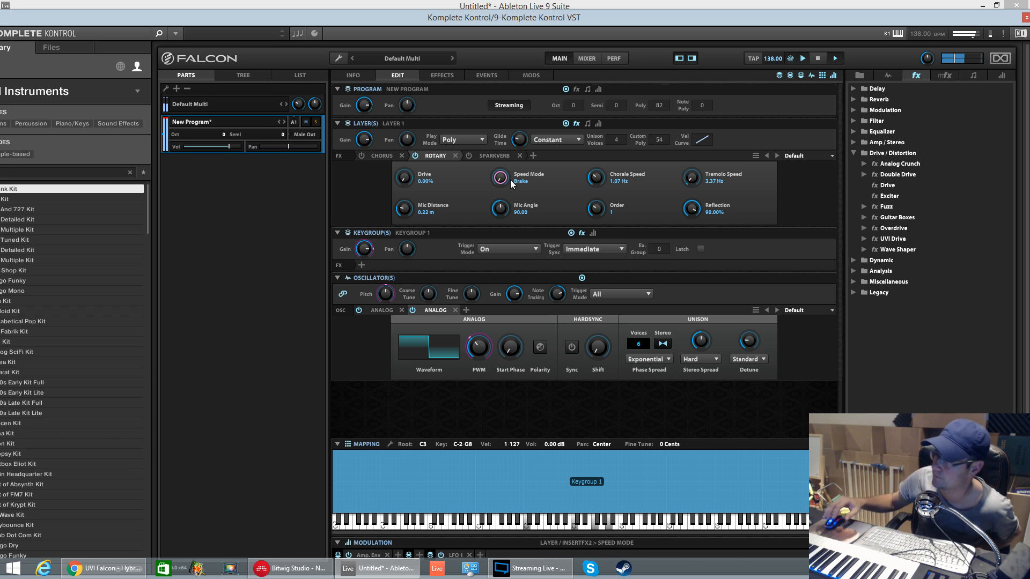
{"action": "left_click_drag", "start_coordinate": [495, 213], "coordinate": [507, 175]}
{"action": "left_click_drag", "start_coordinate": [516, 135], "coordinate": [504, 250]}
{"action": "left_click_drag", "start_coordinate": [598, 209], "coordinate": [604, 191]}
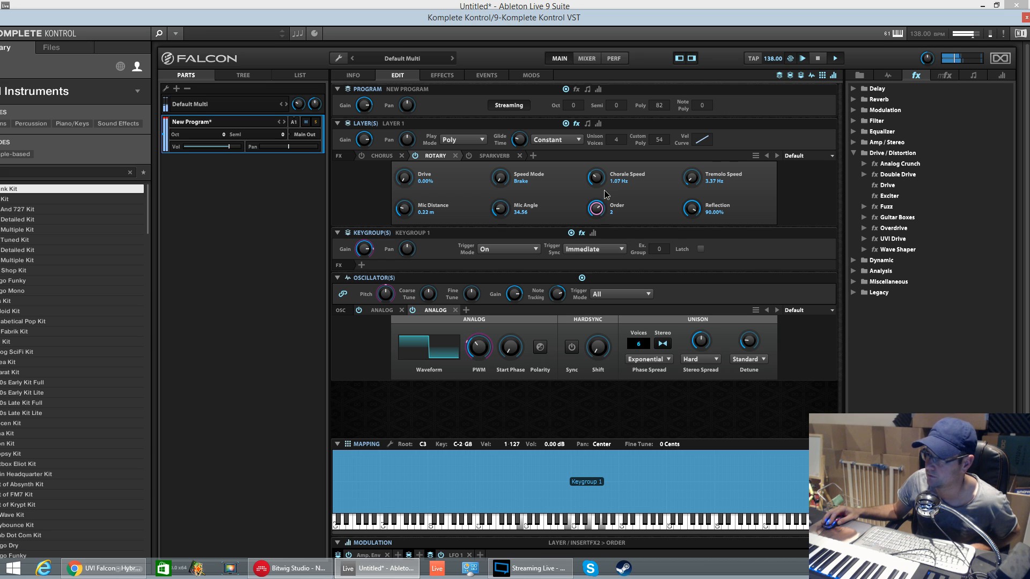
{"action": "left_click_drag", "start_coordinate": [403, 177], "coordinate": [418, 126]}
{"action": "mouse_move", "coordinate": [406, 212]}
{"action": "left_mouse_down"}
{"action": "mouse_move", "coordinate": [408, 232]}
{"action": "mouse_move", "coordinate": [410, 219]}
{"action": "left_mouse_up"}
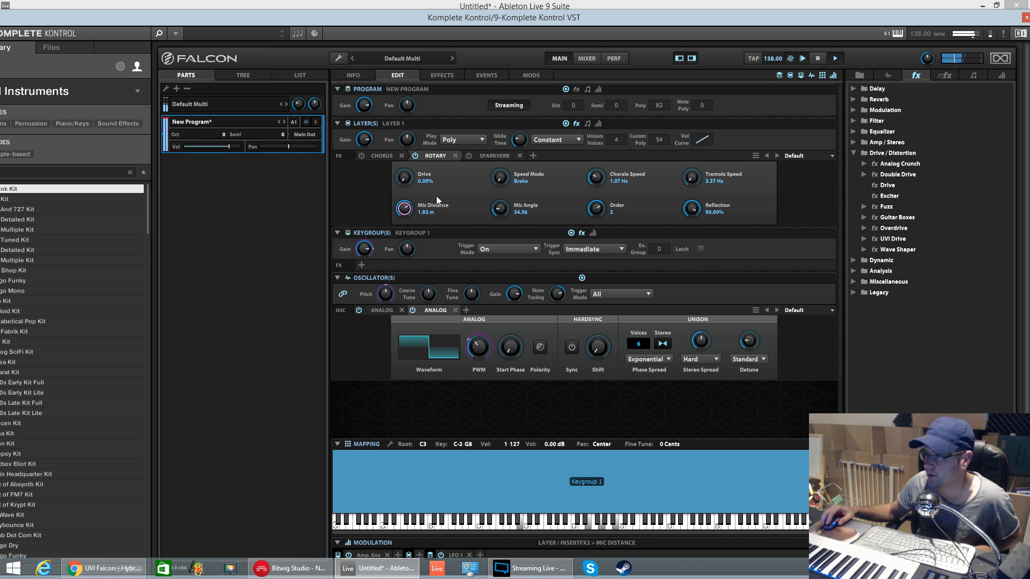
Re-enable the Chorus and SparkVerb, and remove the Rotary from the Layer 1 effect chain.
{"action": "left_click", "coordinate": [362, 156]}
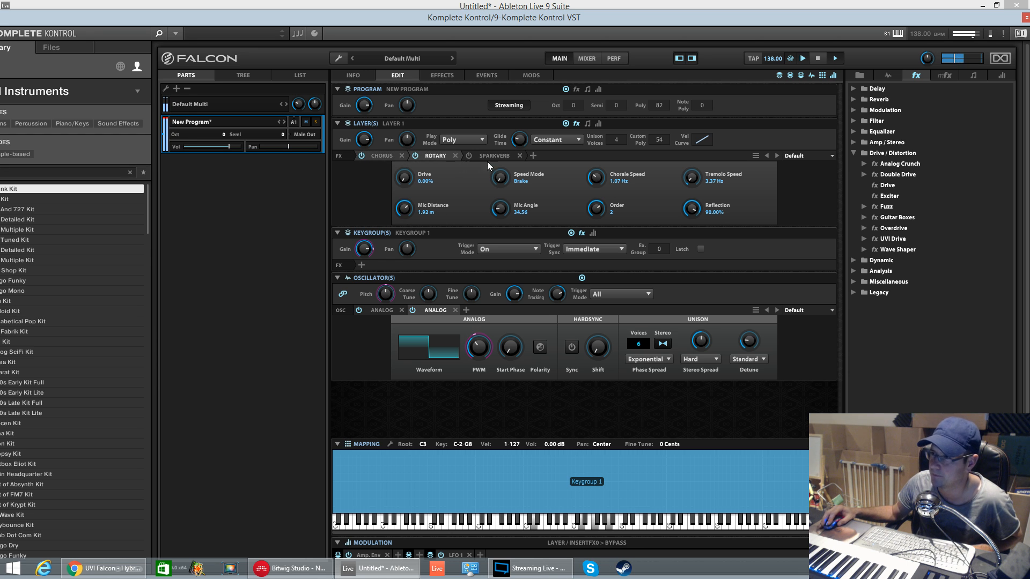
{"action": "left_click", "coordinate": [468, 155]}
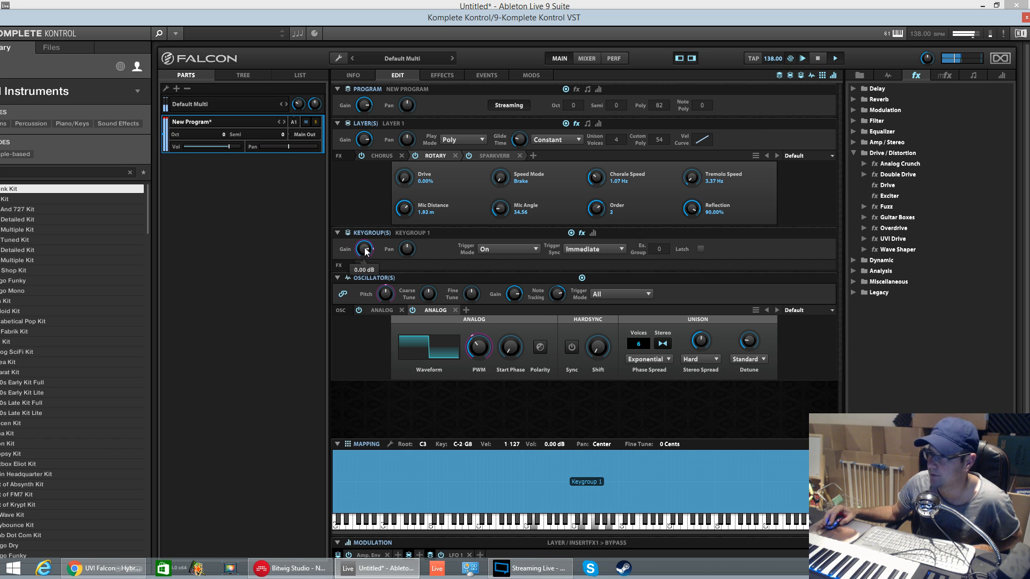
{"action": "left_click", "coordinate": [416, 155]}
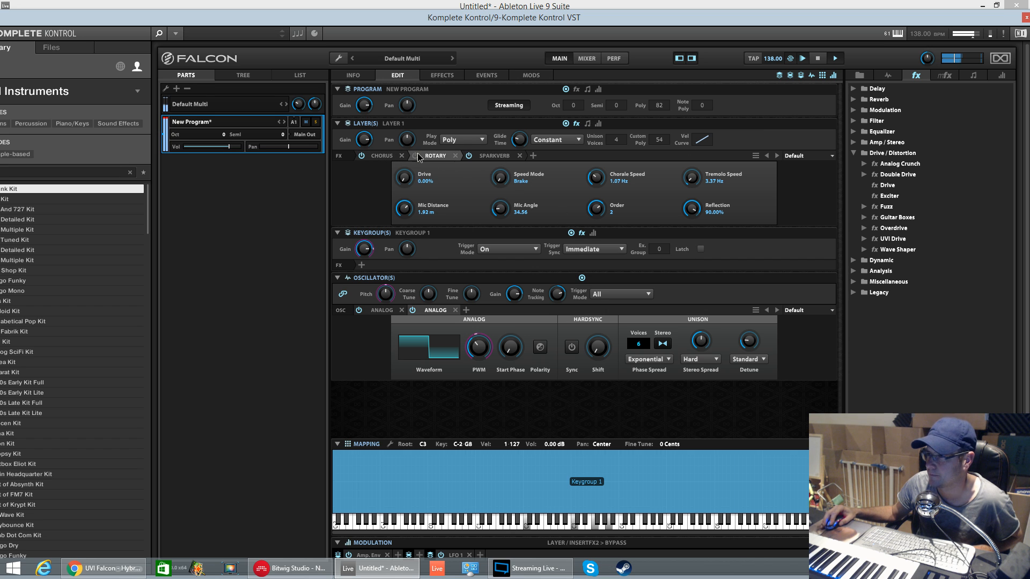
{"action": "left_click", "coordinate": [455, 156]}
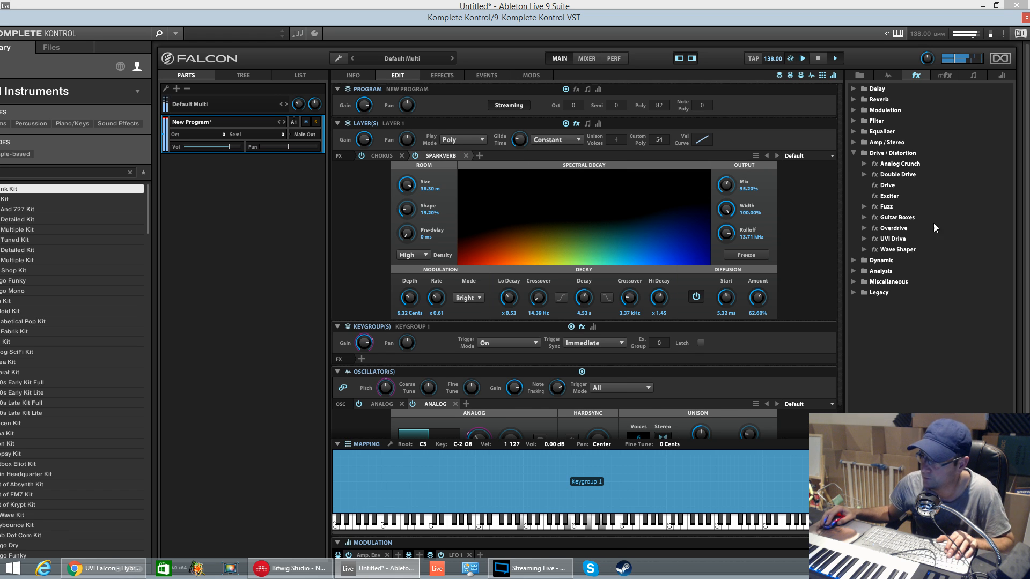
Try a Spectrum Analyzer after SparkVerb in the Layer 1 effect chain, and remove it.
{"action": "left_click", "coordinate": [479, 156]}
{"action": "mouse_move", "coordinate": [500, 203]}
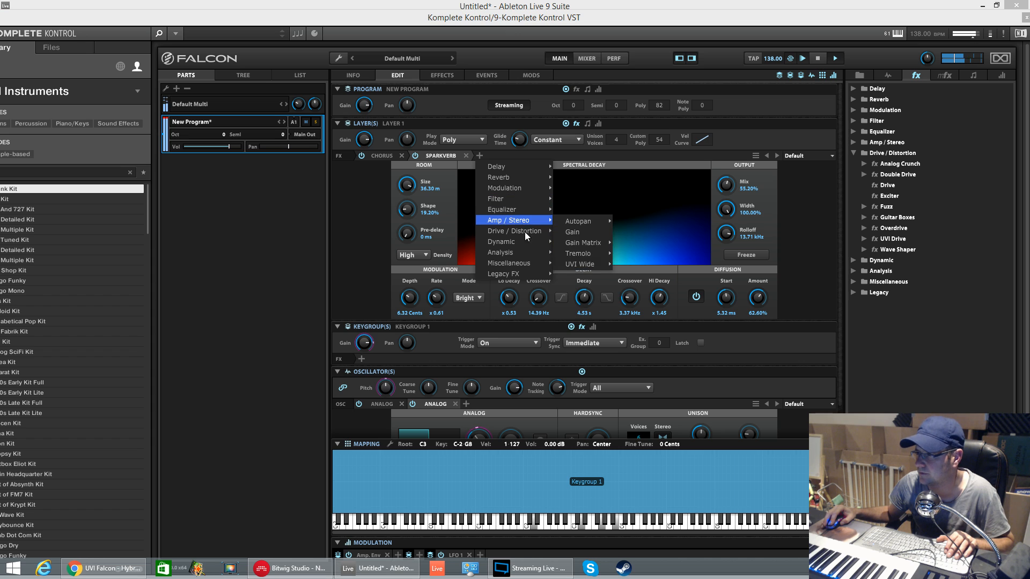
{"action": "mouse_move", "coordinate": [529, 246]}
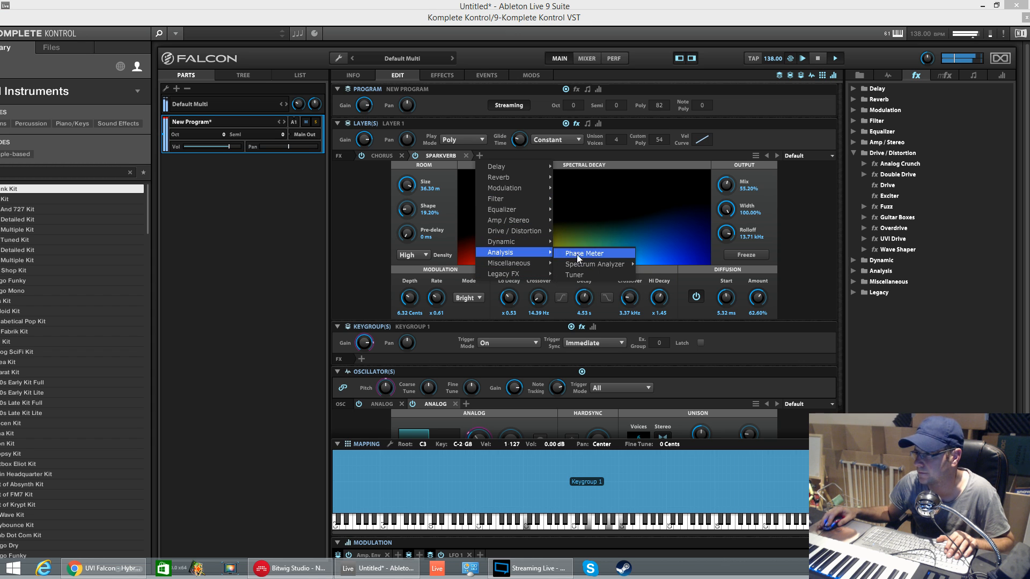
{"action": "mouse_move", "coordinate": [594, 263]}
{"action": "left_click", "coordinate": [681, 264]}
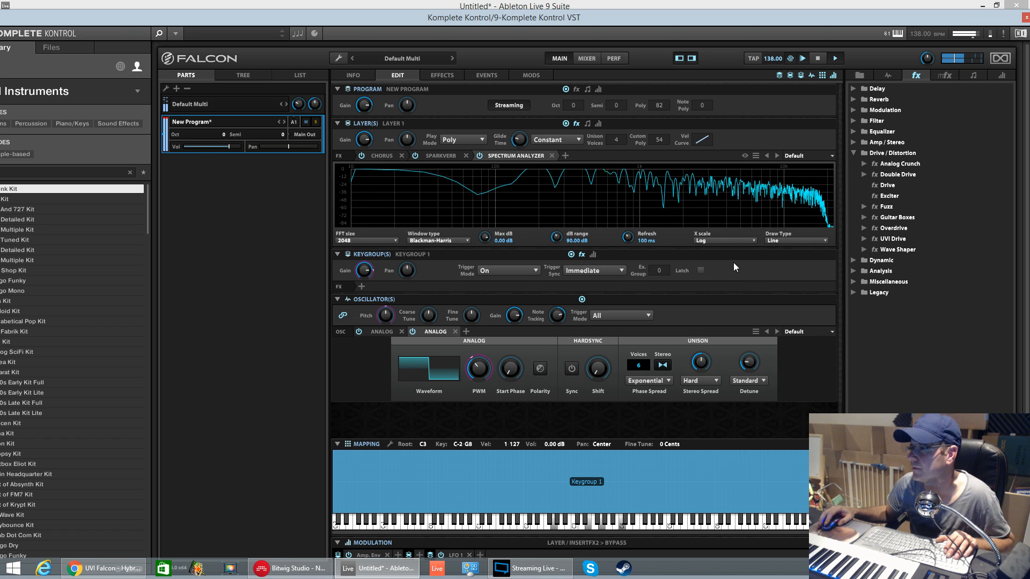
{"action": "left_click", "coordinate": [552, 156]}
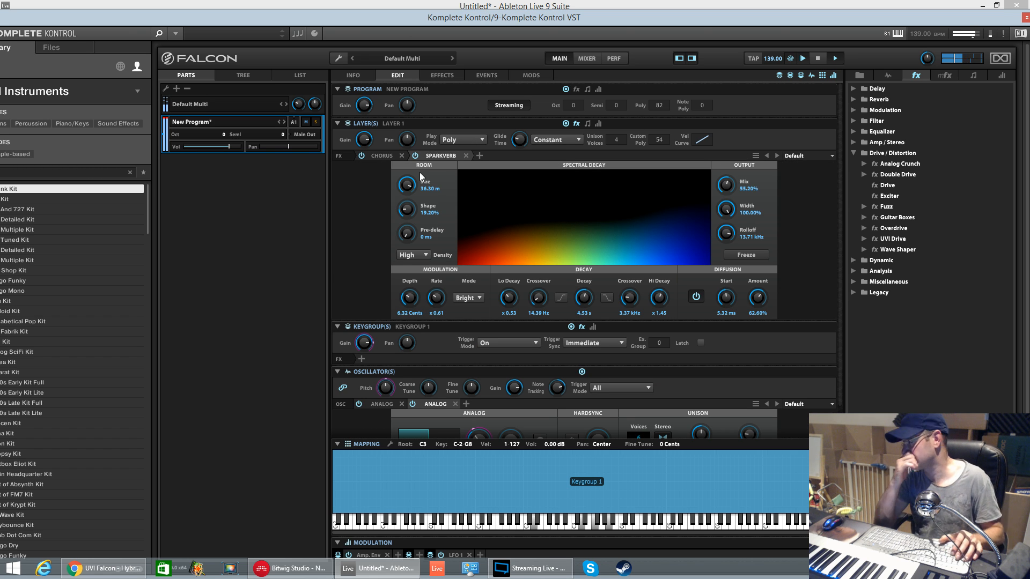
Return to the Live arrangement, add another MIDI track, and load Komplete Kontrol VST.adg from the User Library onto track 10.
{"action": "left_click", "coordinate": [1026, 19]}
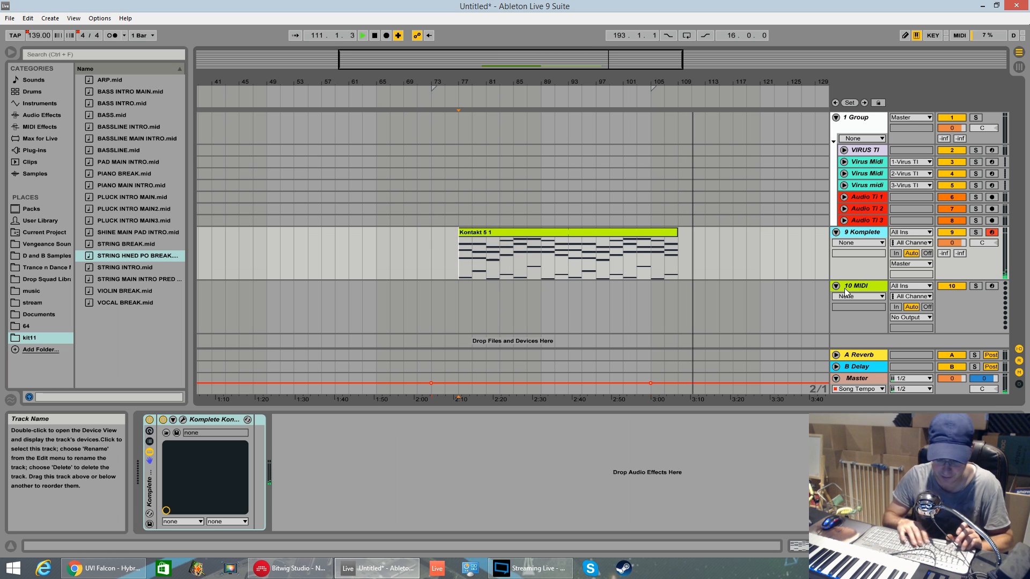
{"action": "key", "text": "ctrl+shift+t"}
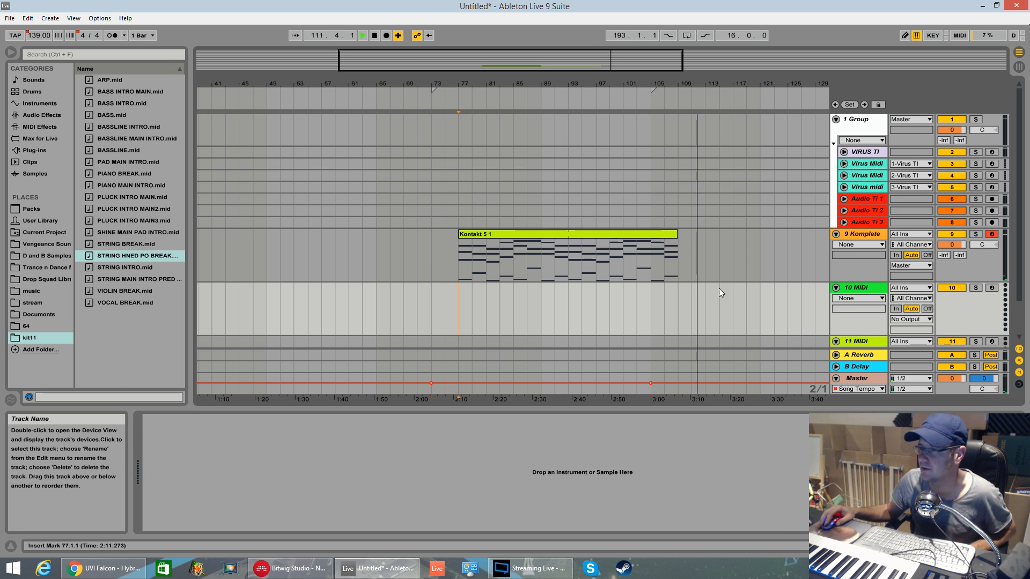
{"action": "left_click", "coordinate": [43, 224]}
{"action": "left_click_drag", "start_coordinate": [117, 304], "coordinate": [824, 324]}
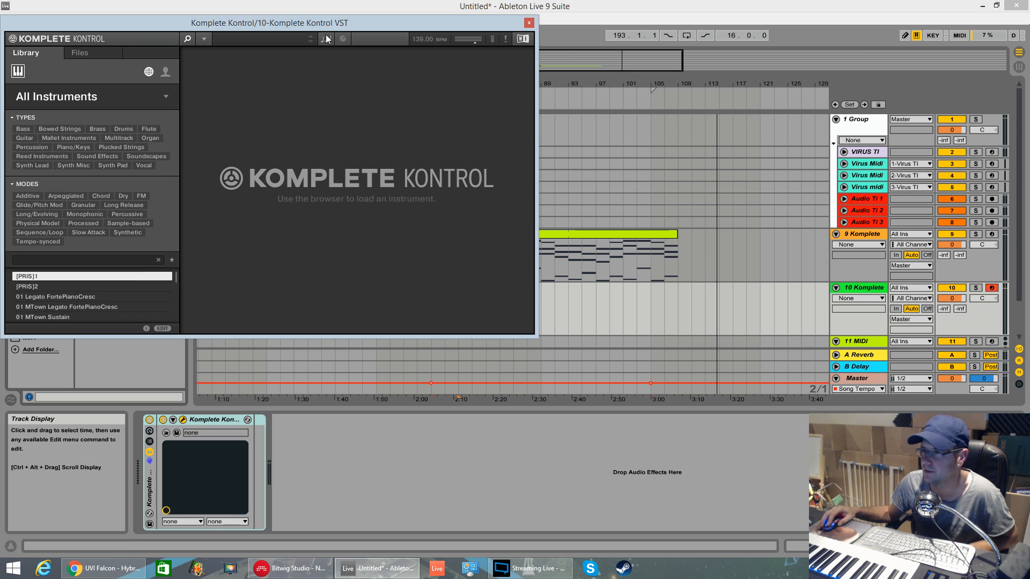
Load UVI Falcon in track 10's Komplete Kontrol, and move its window clear of the arrangement tracks.
{"action": "left_click_drag", "start_coordinate": [349, 24], "coordinate": [522, 52]}
{"action": "left_click", "coordinate": [377, 66]}
{"action": "mouse_move", "coordinate": [390, 104]}
{"action": "mouse_move", "coordinate": [439, 141]}
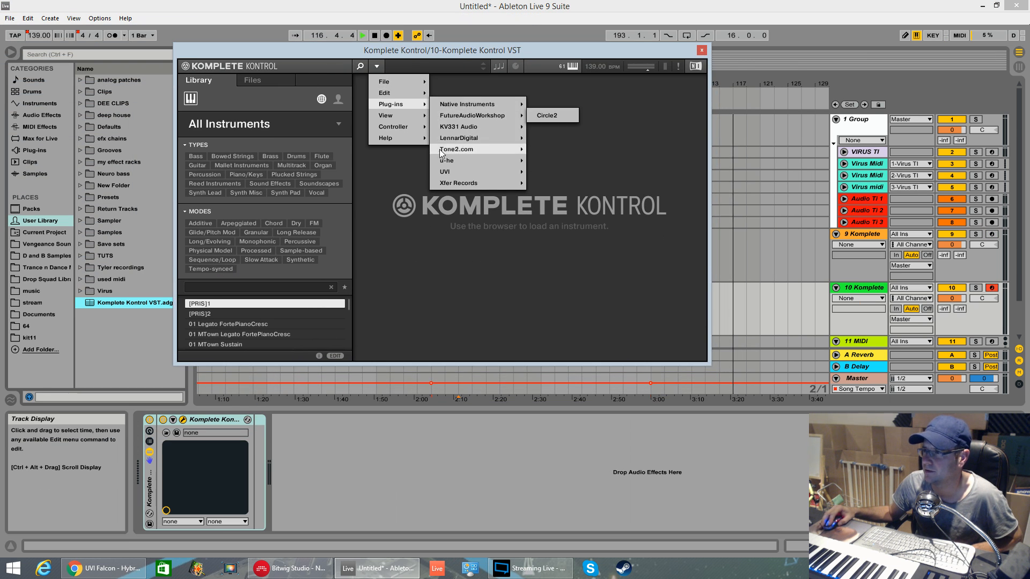
{"action": "mouse_move", "coordinate": [451, 171]}
{"action": "left_click", "coordinate": [552, 172]}
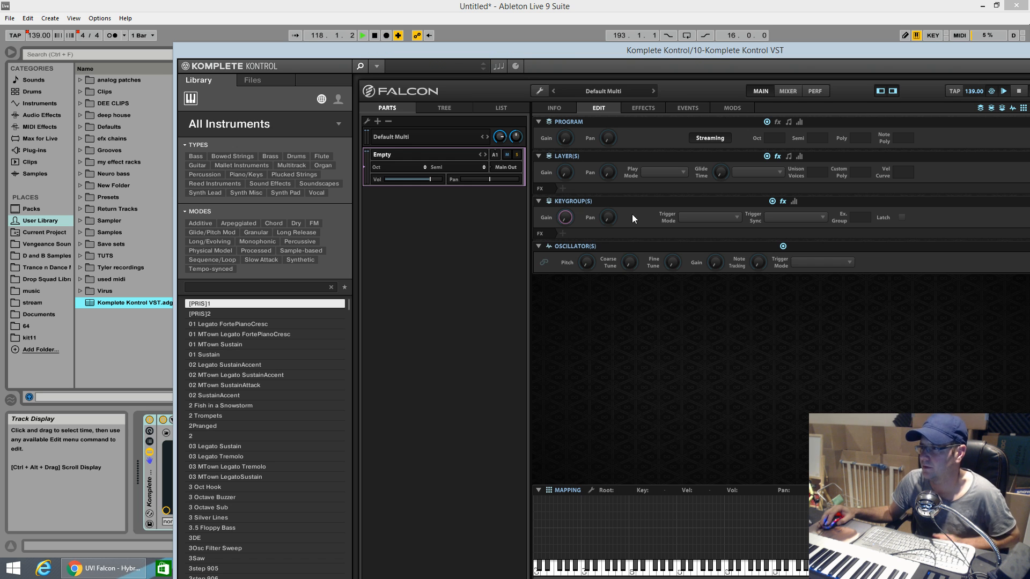
{"action": "left_click_drag", "start_coordinate": [711, 53], "coordinate": [505, 473]}
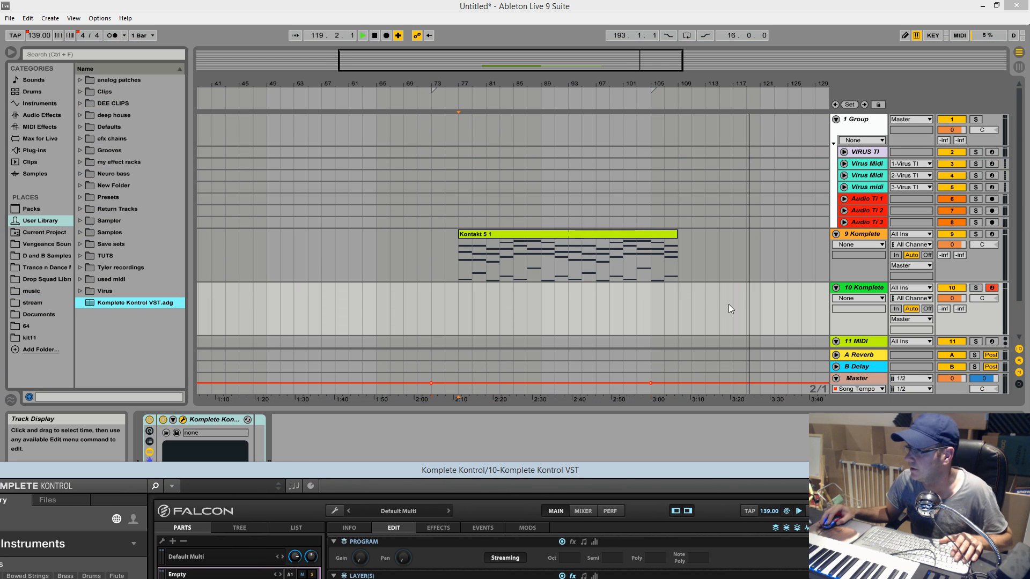
Place ARP.mid from the kit11 folder on track 10 in line with track 9's clip, and play it with track 10 soloed.
{"action": "key", "text": "space"}
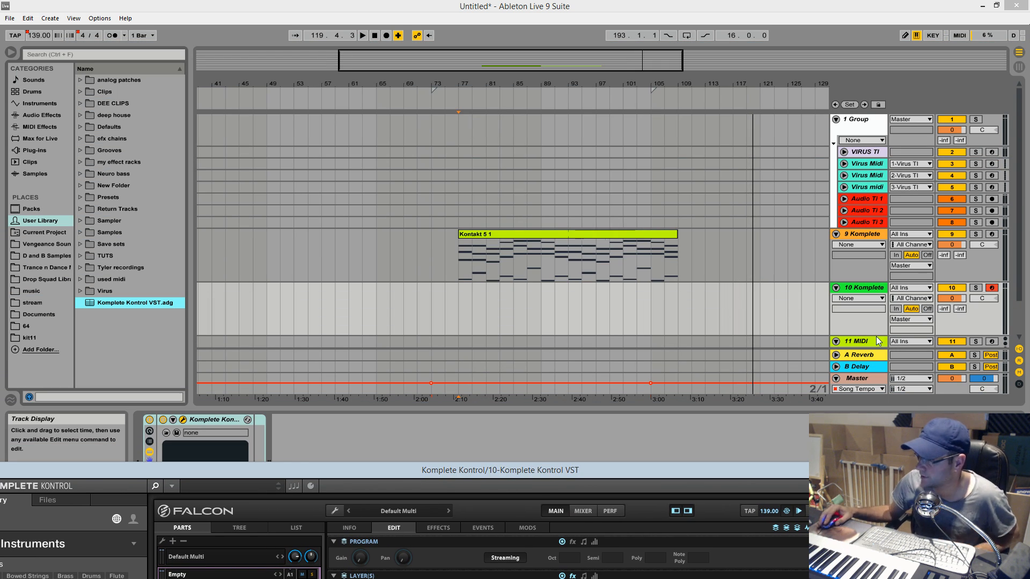
{"action": "left_click", "coordinate": [25, 337]}
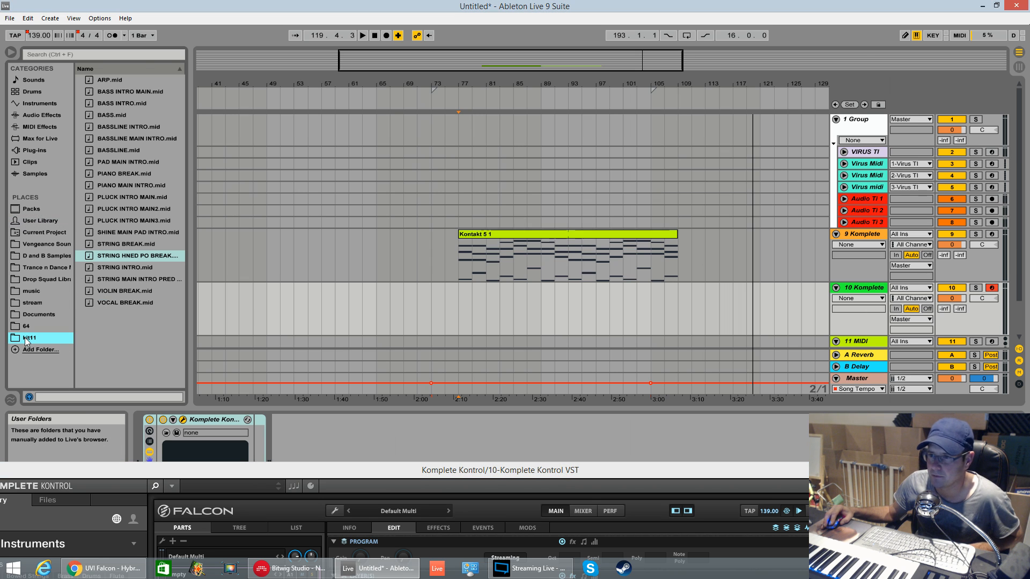
{"action": "left_click", "coordinate": [144, 221]}
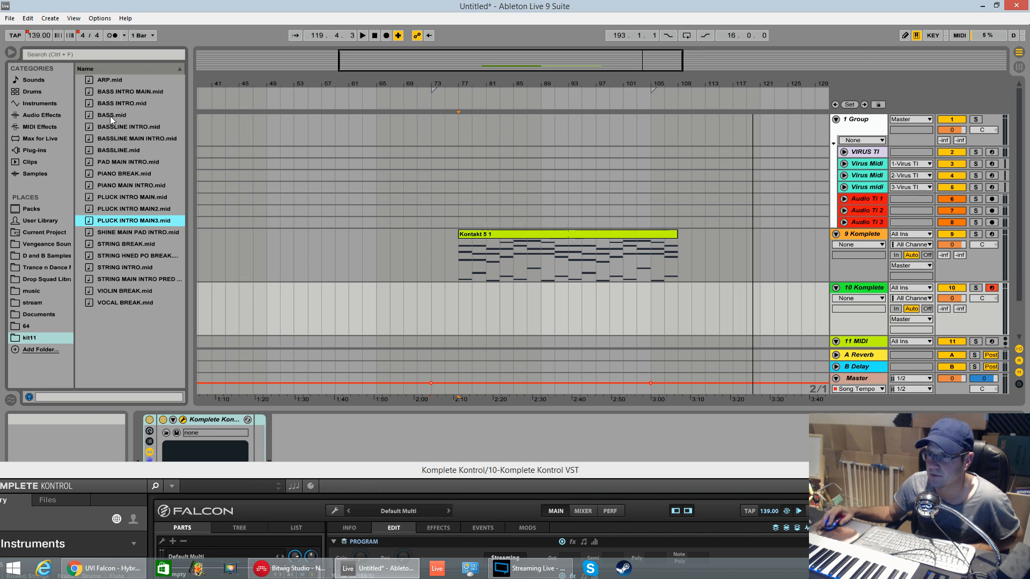
{"action": "mouse_move", "coordinate": [119, 79]}
{"action": "left_mouse_down"}
{"action": "mouse_move", "coordinate": [349, 300]}
{"action": "mouse_move", "coordinate": [448, 311]}
{"action": "mouse_move", "coordinate": [457, 325]}
{"action": "left_mouse_up"}
{"action": "left_click", "coordinate": [486, 323]}
{"action": "key", "text": "space"}
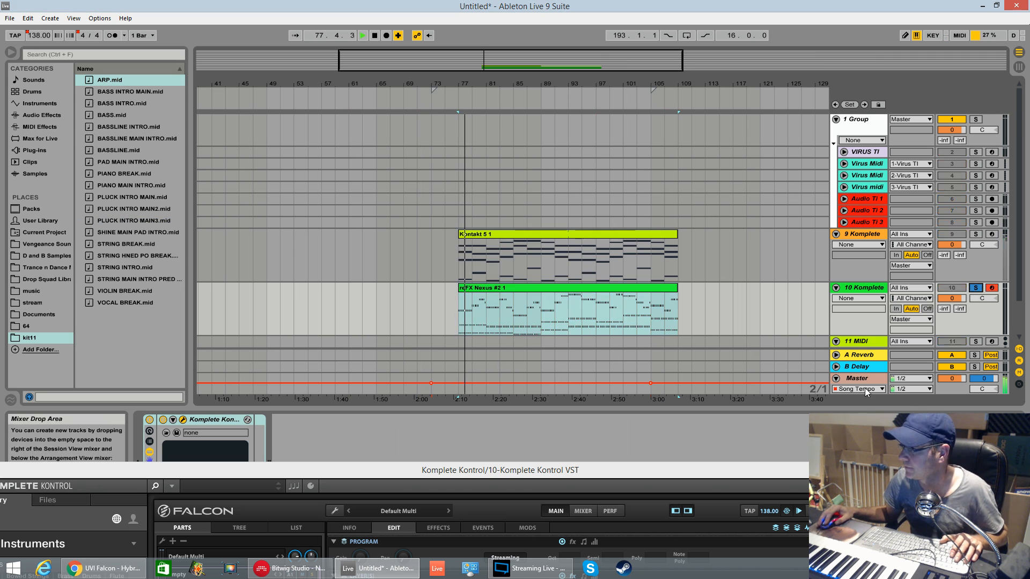
Bring the Falcon window back into view, stop playback, and create a keygroup with an Analog oscillator.
{"action": "left_click_drag", "start_coordinate": [727, 471], "coordinate": [739, 60]}
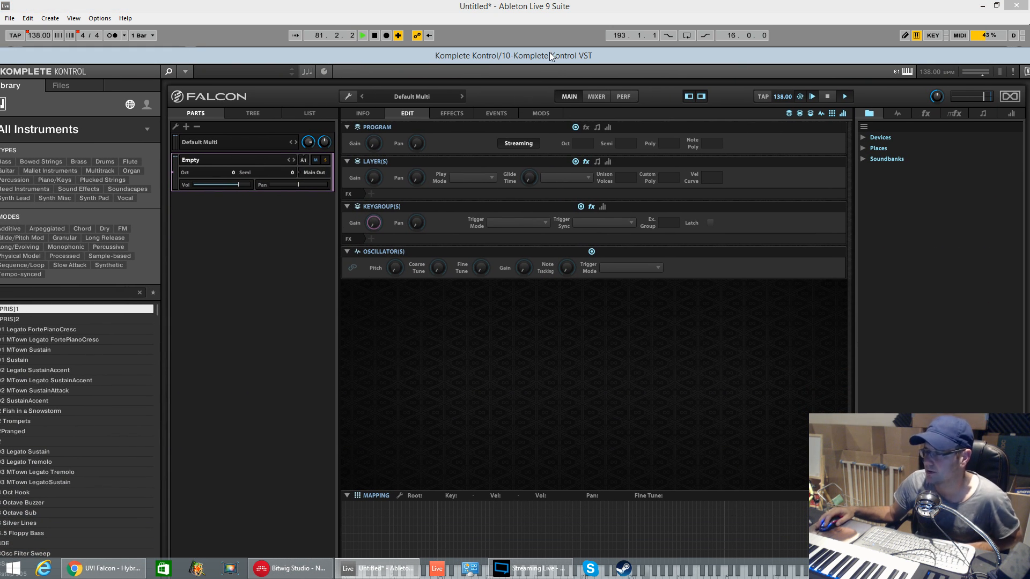
{"action": "key", "text": "space"}
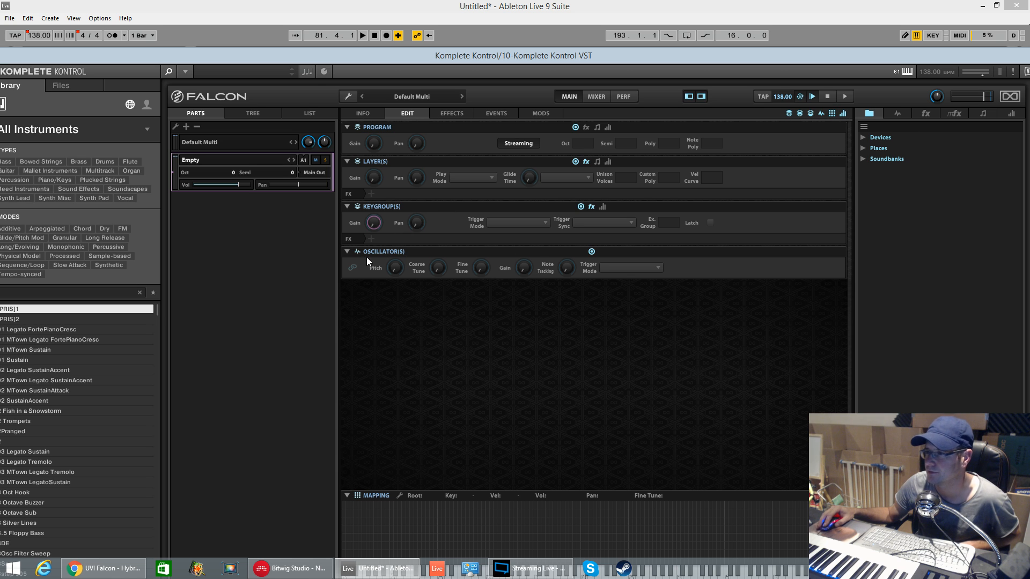
{"action": "left_click", "coordinate": [399, 496]}
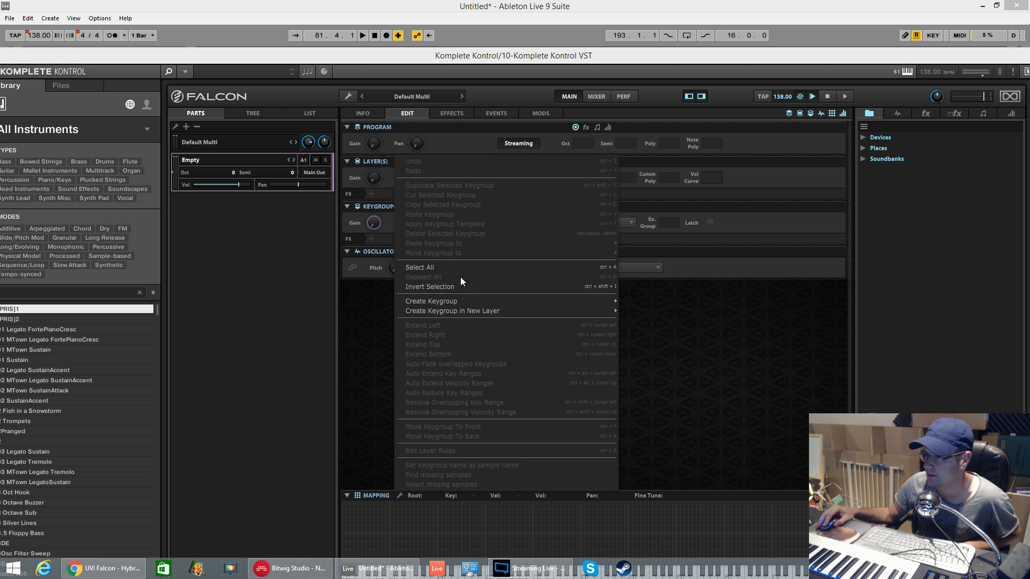
{"action": "mouse_move", "coordinate": [513, 302]}
{"action": "left_click", "coordinate": [650, 300]}
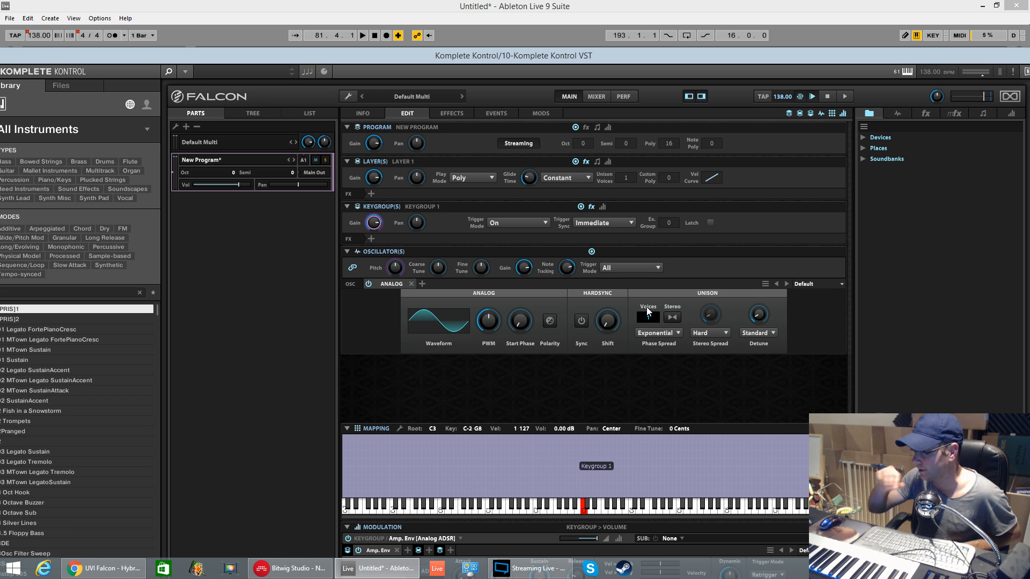
Replace the new keygroup's Analog oscillator with a Pluck oscillator.
{"action": "left_click", "coordinate": [411, 283]}
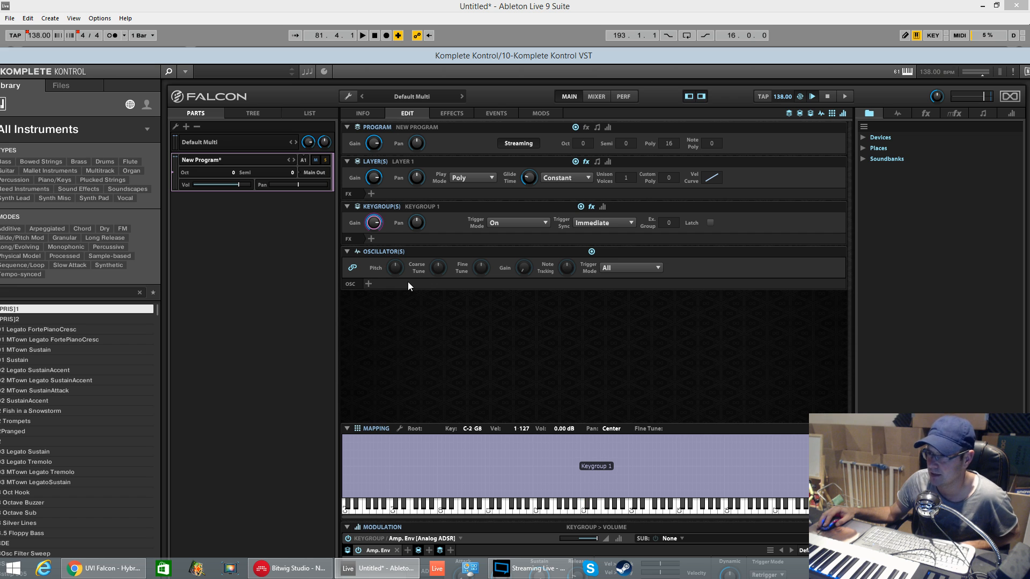
{"action": "left_click", "coordinate": [368, 284]}
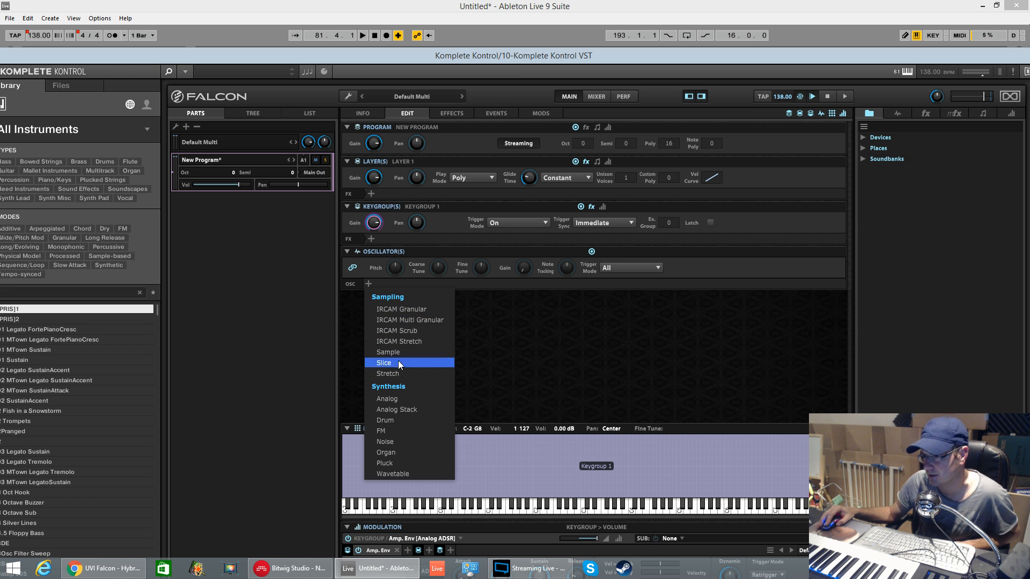
{"action": "left_click", "coordinate": [385, 463]}
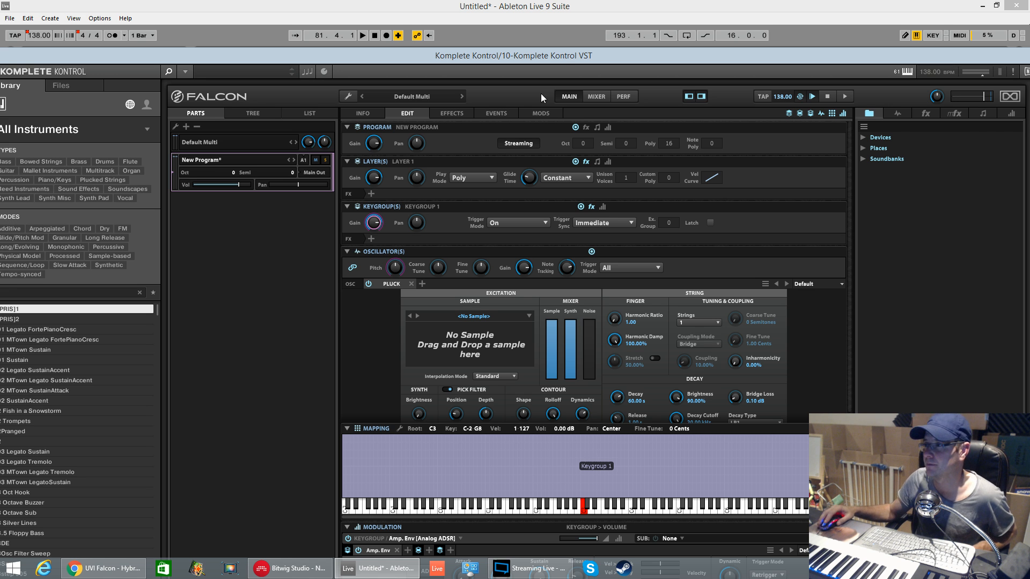
Load Club Snare.wav from the Snares folder in D and B Samples as the Pluck excitation sample, and reposition the Falcon window.
{"action": "left_click_drag", "start_coordinate": [559, 61], "coordinate": [798, 18]}
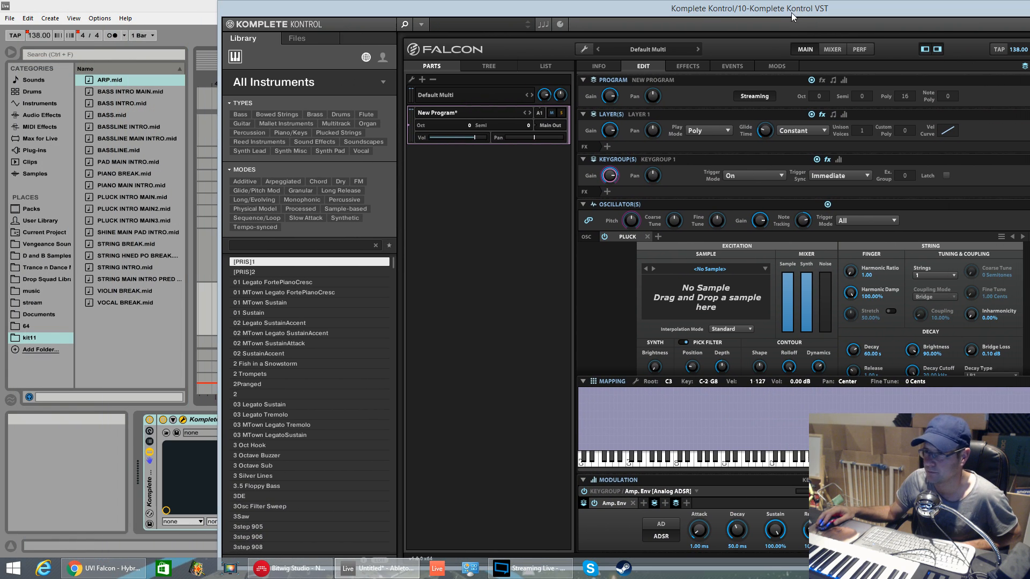
{"action": "left_click", "coordinate": [52, 257]}
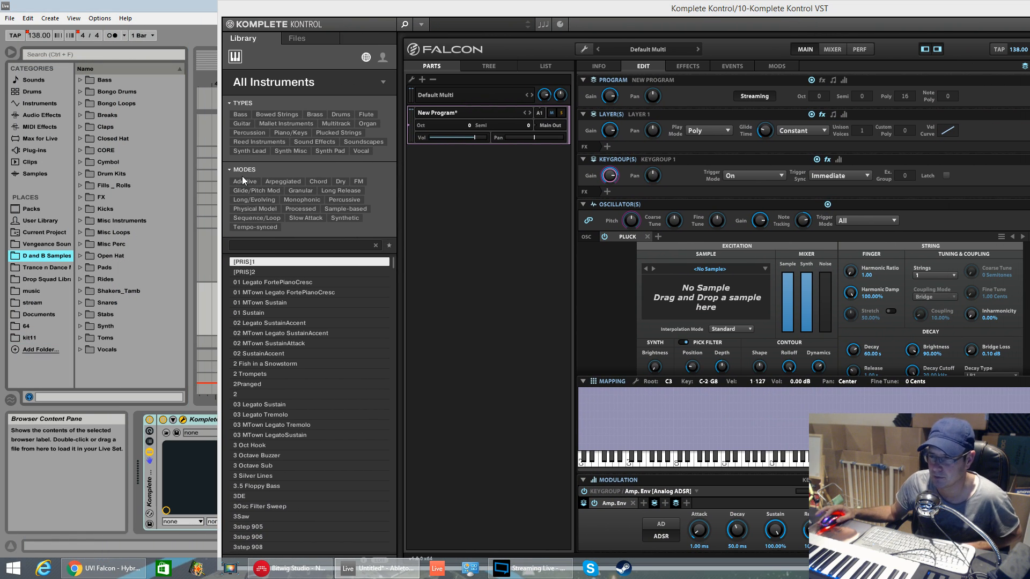
{"action": "left_click", "coordinate": [81, 304]}
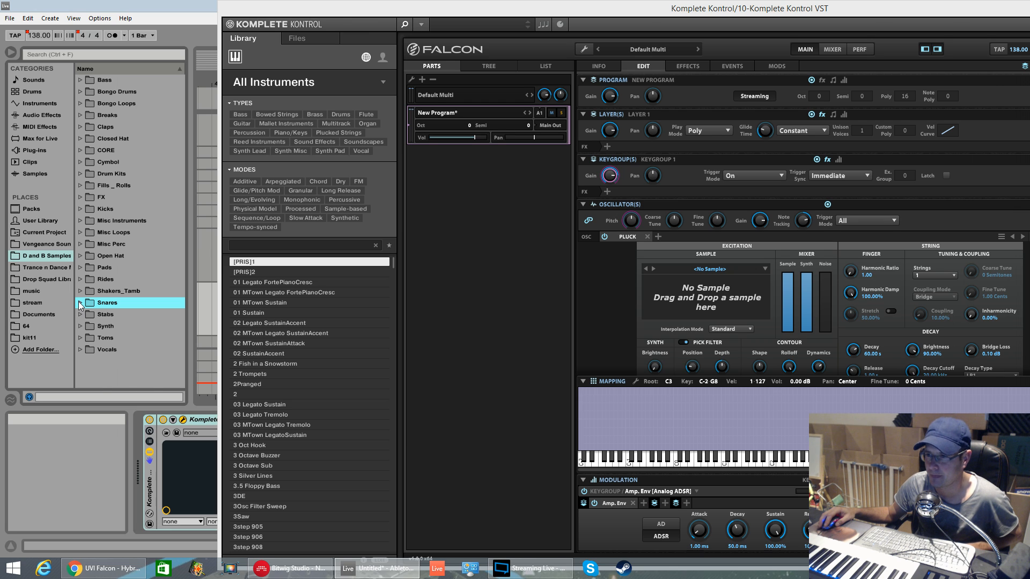
{"action": "left_click", "coordinate": [80, 304]}
{"action": "scroll", "coordinate": [115, 349], "scroll_direction": "down", "scroll_amount": 2}
{"action": "left_click", "coordinate": [118, 340]}
{"action": "scroll", "coordinate": [117, 346], "scroll_direction": "down", "scroll_amount": 2}
{"action": "left_click", "coordinate": [121, 339]}
{"action": "left_click", "coordinate": [126, 349]}
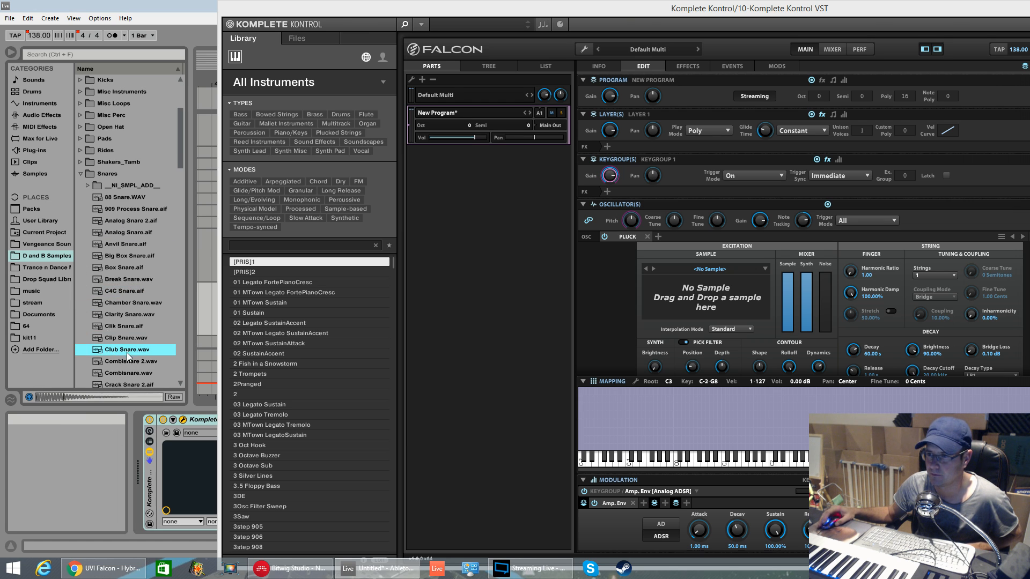
{"action": "left_click_drag", "start_coordinate": [732, 309], "coordinate": [734, 307]}
{"action": "left_click_drag", "start_coordinate": [823, 8], "coordinate": [615, 1]}
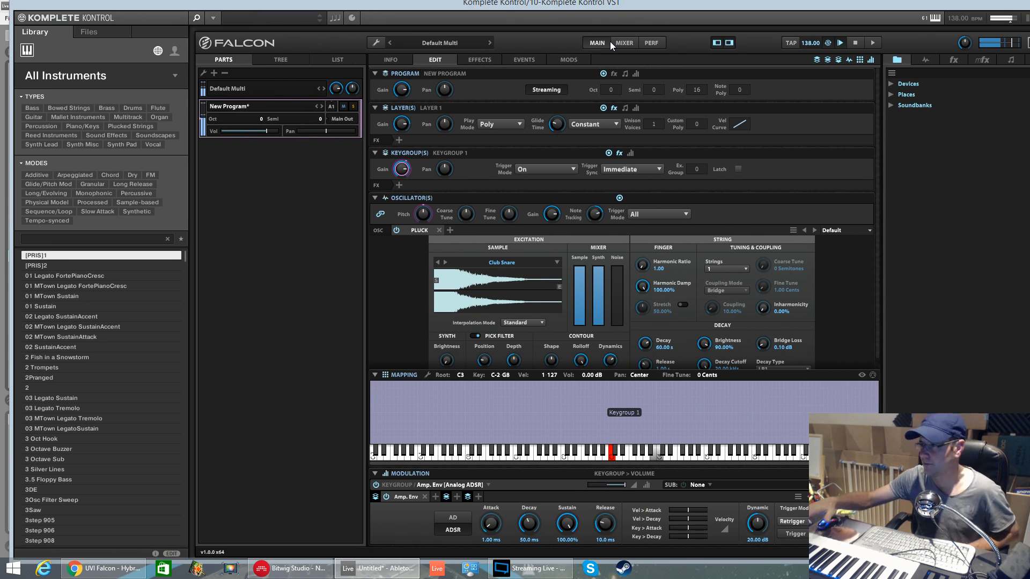
Lower the Pluck mixer's Synth level to zero and set the sample's interpolation mode to Lo-fi.
{"action": "left_click_drag", "start_coordinate": [599, 279], "coordinate": [599, 349]}
{"action": "left_click", "coordinate": [476, 336]}
{"action": "left_click", "coordinate": [476, 336]}
{"action": "left_click", "coordinate": [529, 324]}
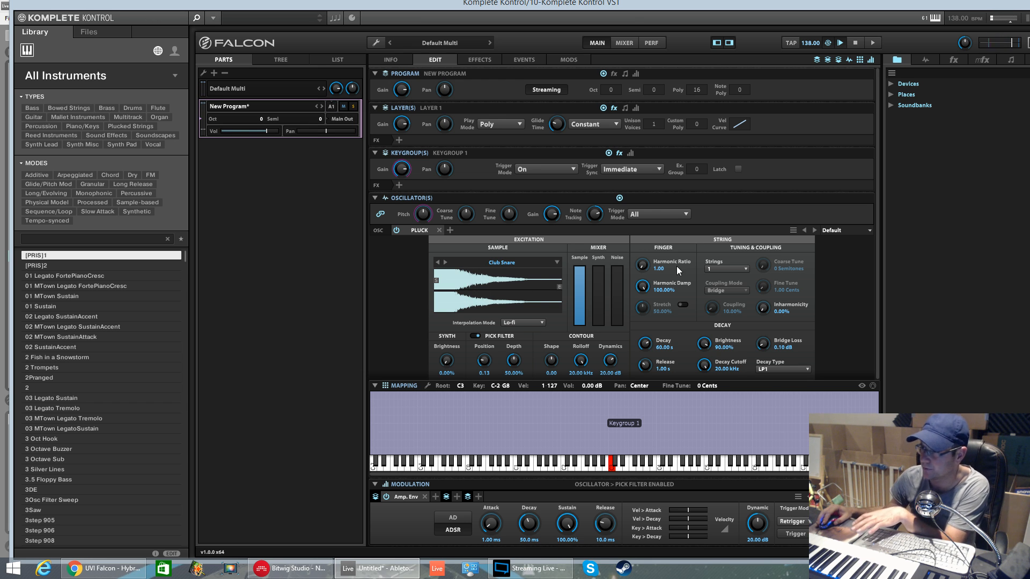
Set the Pluck string's Harmonic Damp to 16% and the number of strings to 2.
{"action": "left_click_drag", "start_coordinate": [642, 286], "coordinate": [657, 411]}
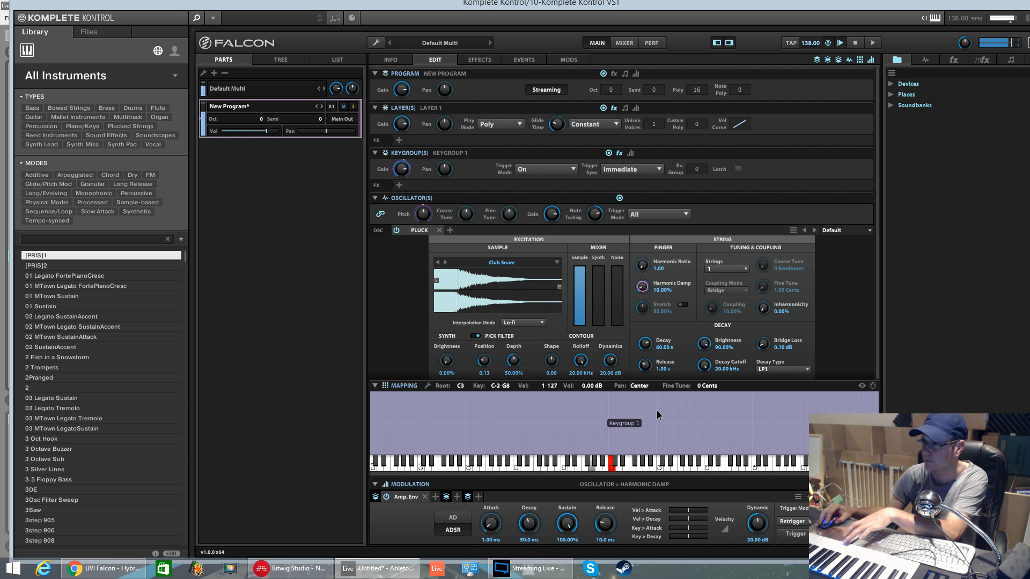
{"action": "left_click", "coordinate": [732, 273]}
{"action": "left_click", "coordinate": [727, 286]}
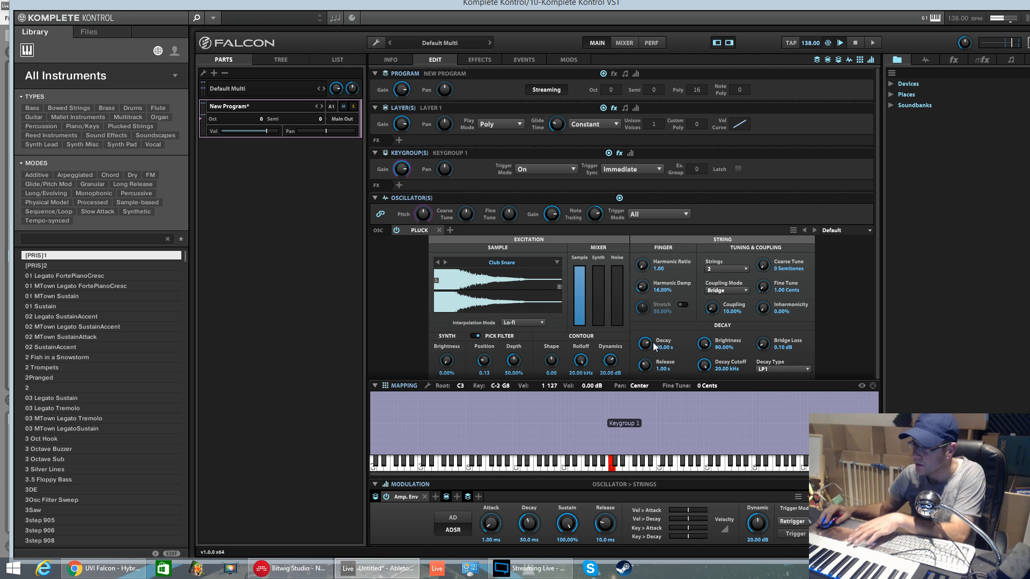
Set the pick filter's Depth to 15.6% and switch the pick filter off.
{"action": "left_click", "coordinate": [606, 365]}
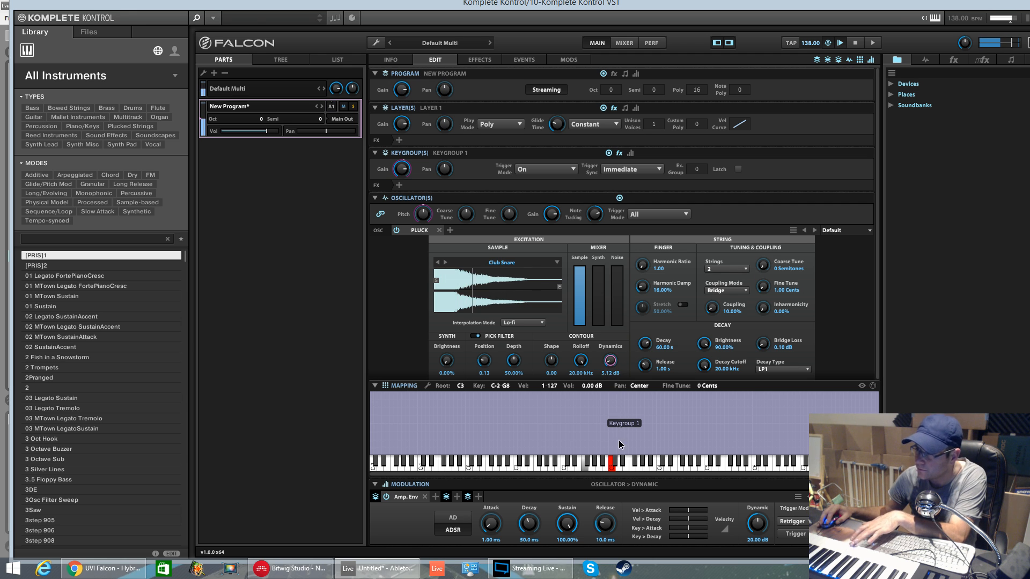
{"action": "left_click_drag", "start_coordinate": [513, 361], "coordinate": [517, 391]}
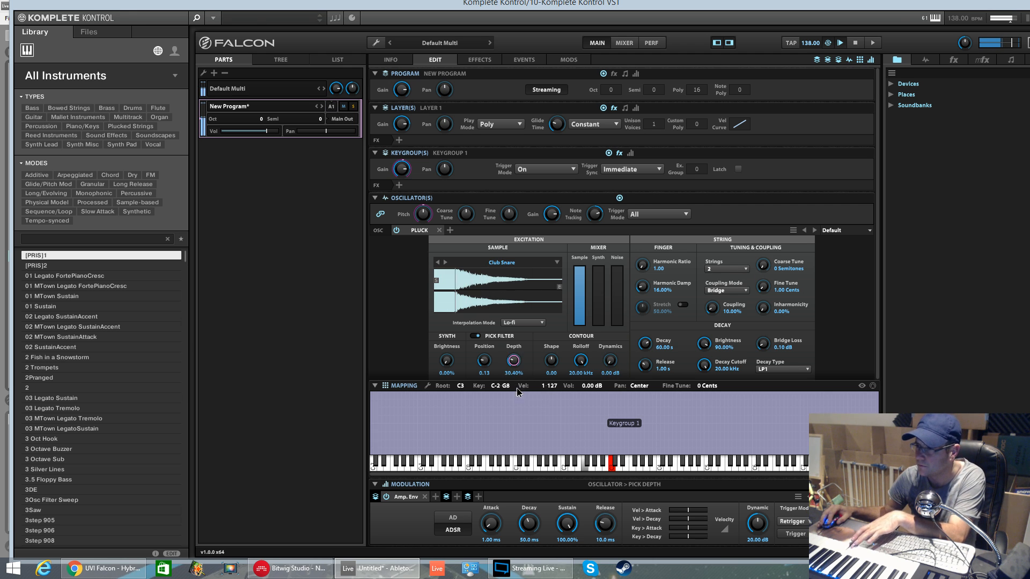
{"action": "left_click", "coordinate": [475, 335]}
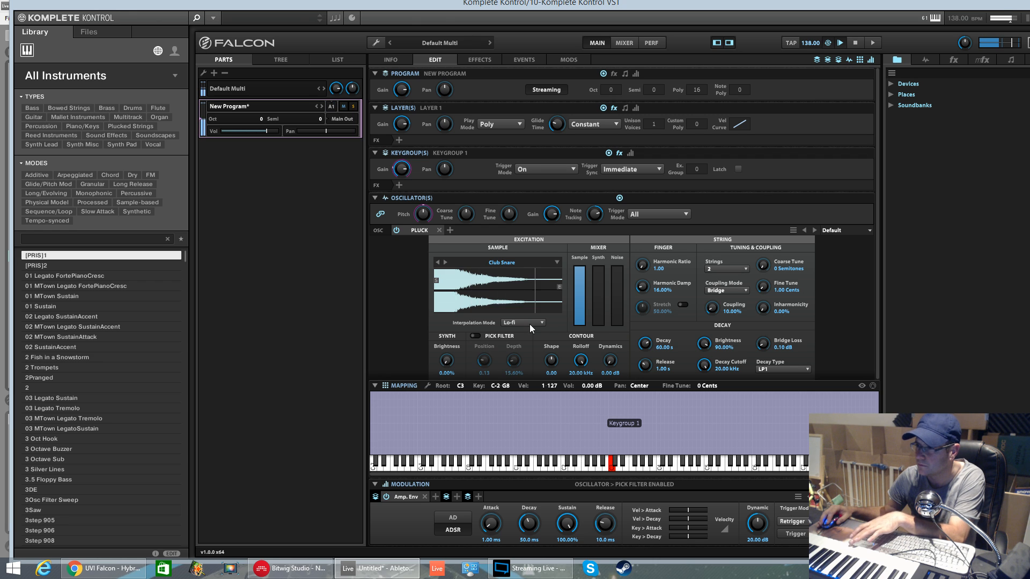
Set the interpolation mode to Best, synth Brightness to 96%, contour Shape to 0.73 and Rolloff to 687.13 Hz.
{"action": "left_click", "coordinate": [532, 339]}
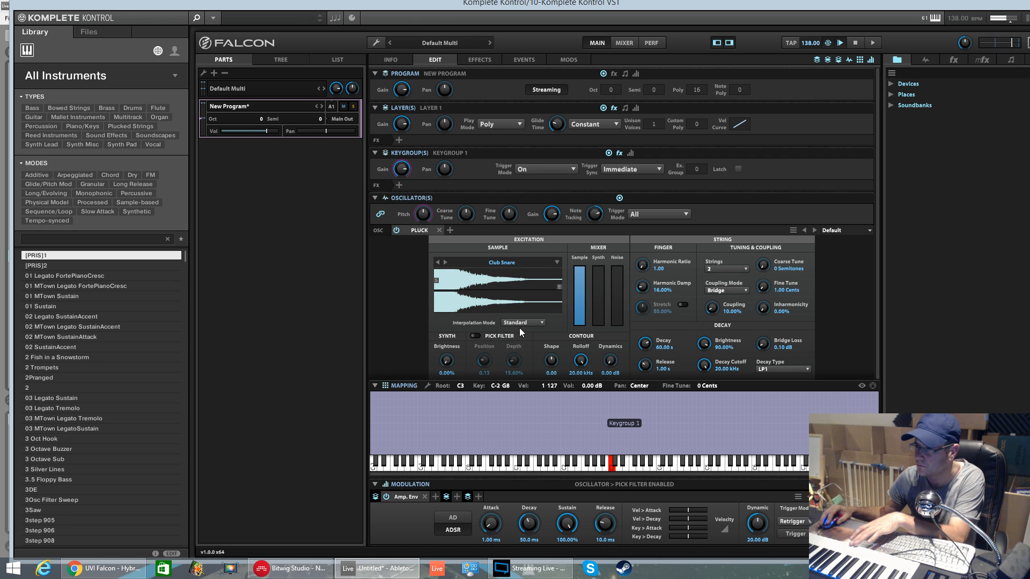
{"action": "left_click", "coordinate": [515, 348]}
{"action": "left_click_drag", "start_coordinate": [447, 360], "coordinate": [490, 241]}
{"action": "left_click", "coordinate": [488, 347]}
{"action": "left_click", "coordinate": [518, 356]}
{"action": "left_click_drag", "start_coordinate": [555, 363], "coordinate": [598, 429]}
{"action": "left_click_drag", "start_coordinate": [579, 271], "coordinate": [630, 265]}
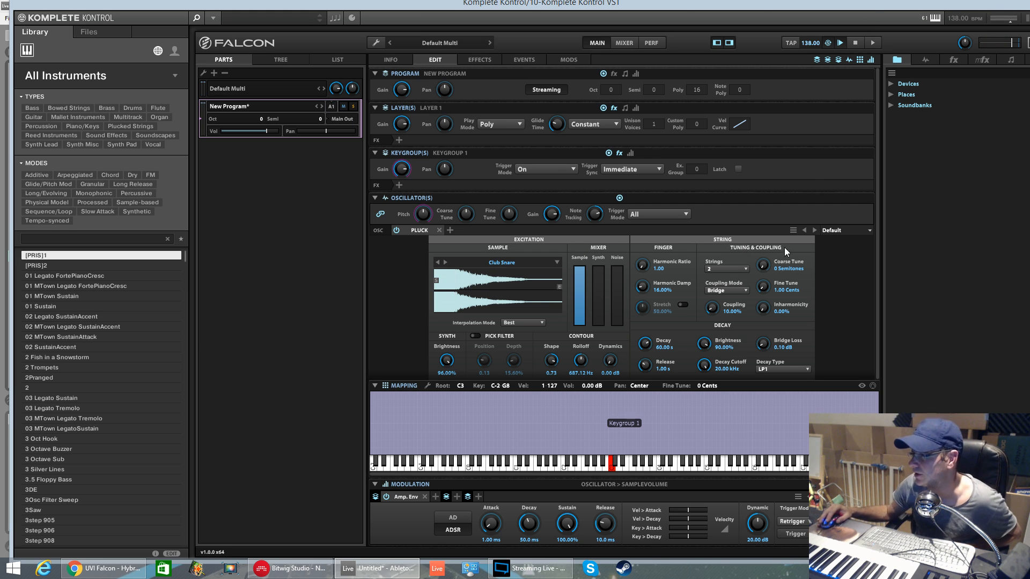
Set the string Coarse Tune to 12 semitones, and try the Serial coupling mode before returning to Bridge.
{"action": "left_click_drag", "start_coordinate": [767, 262], "coordinate": [784, 193]}
{"action": "left_click_drag", "start_coordinate": [764, 268], "coordinate": [795, 311]}
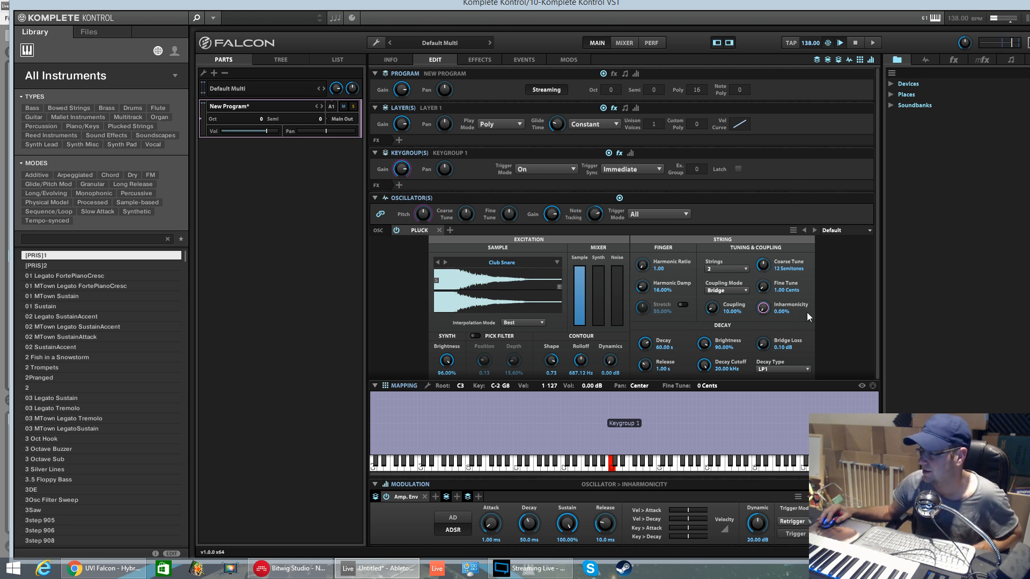
{"action": "left_click", "coordinate": [738, 291]}
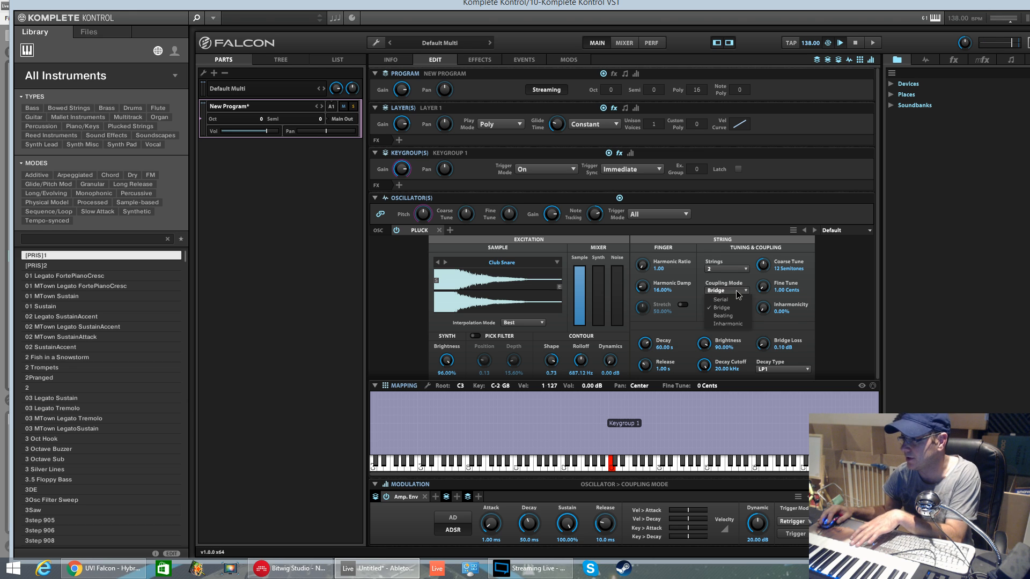
{"action": "left_click", "coordinate": [727, 299]}
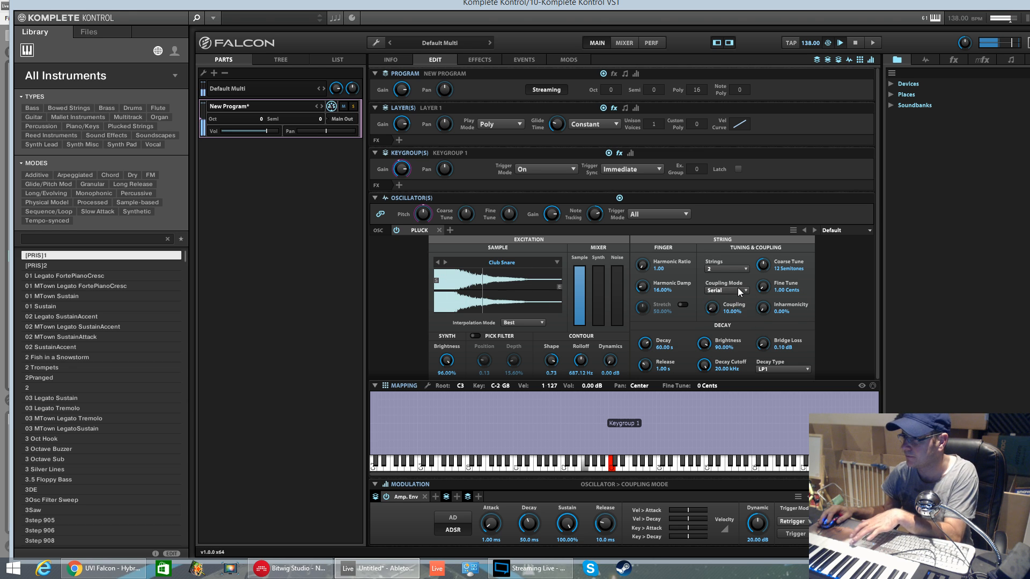
{"action": "left_click", "coordinate": [740, 294]}
{"action": "left_click", "coordinate": [725, 309]}
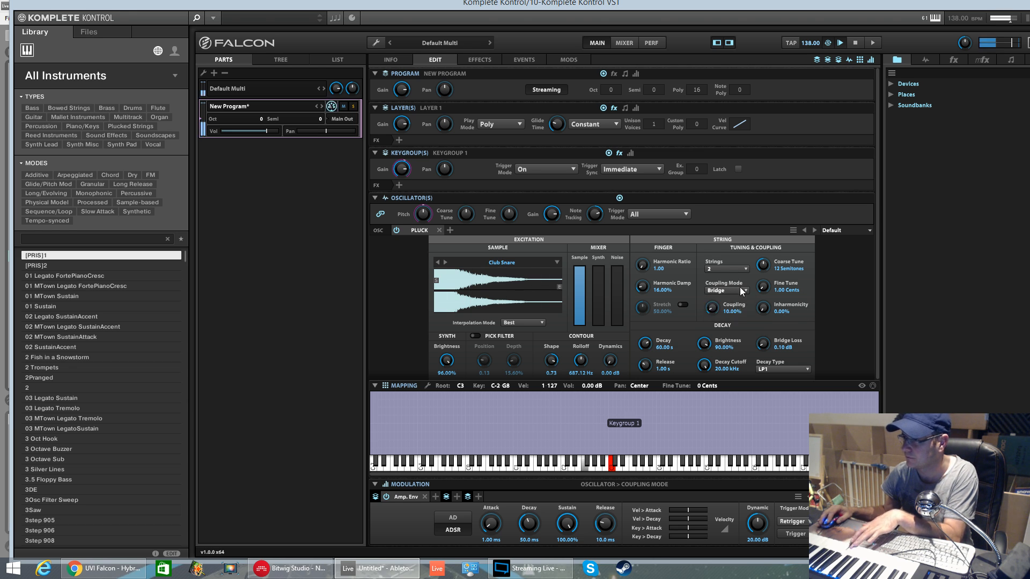
Set Harmonic Damp to 64.4%, enable Stretch at 44.8%, set Decay to 415 ms and Release to 608 ms, and re-enable the pick filter.
{"action": "left_click_drag", "start_coordinate": [642, 286], "coordinate": [665, 230]}
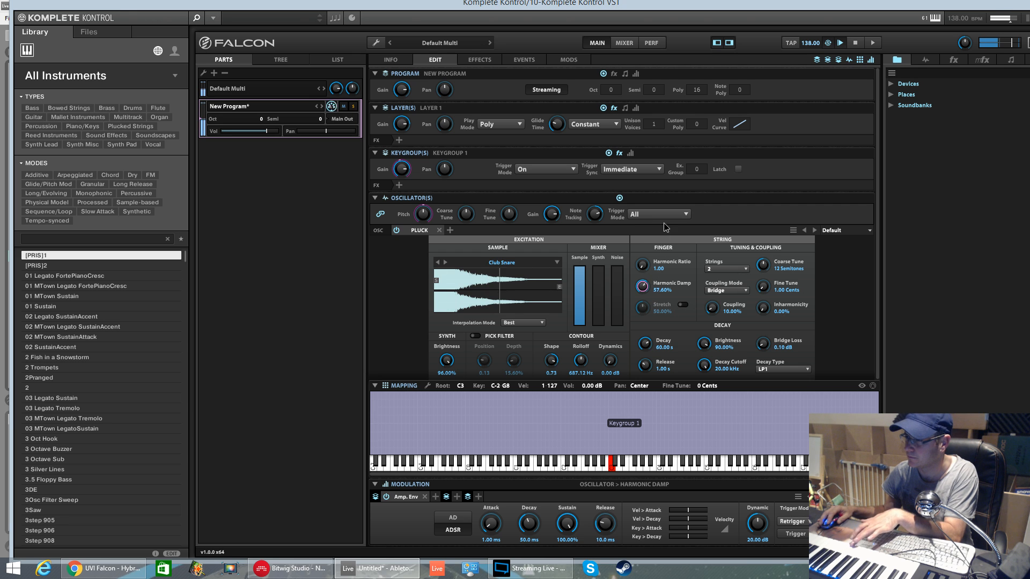
{"action": "left_click", "coordinate": [683, 305]}
{"action": "mouse_move", "coordinate": [644, 309]}
{"action": "left_mouse_down"}
{"action": "mouse_move", "coordinate": [669, 237]}
{"action": "mouse_move", "coordinate": [657, 322]}
{"action": "left_mouse_up"}
{"action": "left_click_drag", "start_coordinate": [647, 360], "coordinate": [659, 398]}
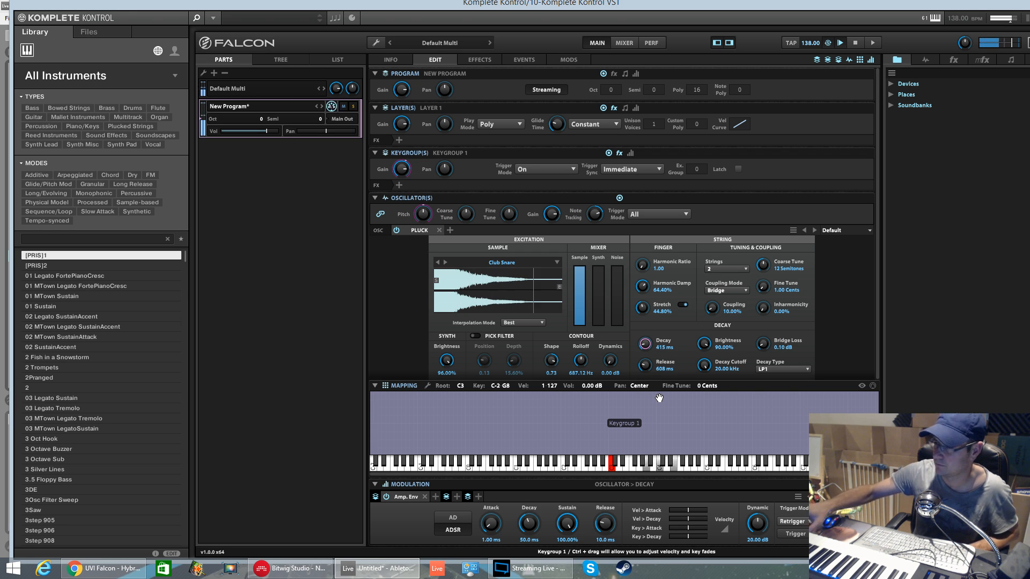
{"action": "left_click", "coordinate": [475, 336]}
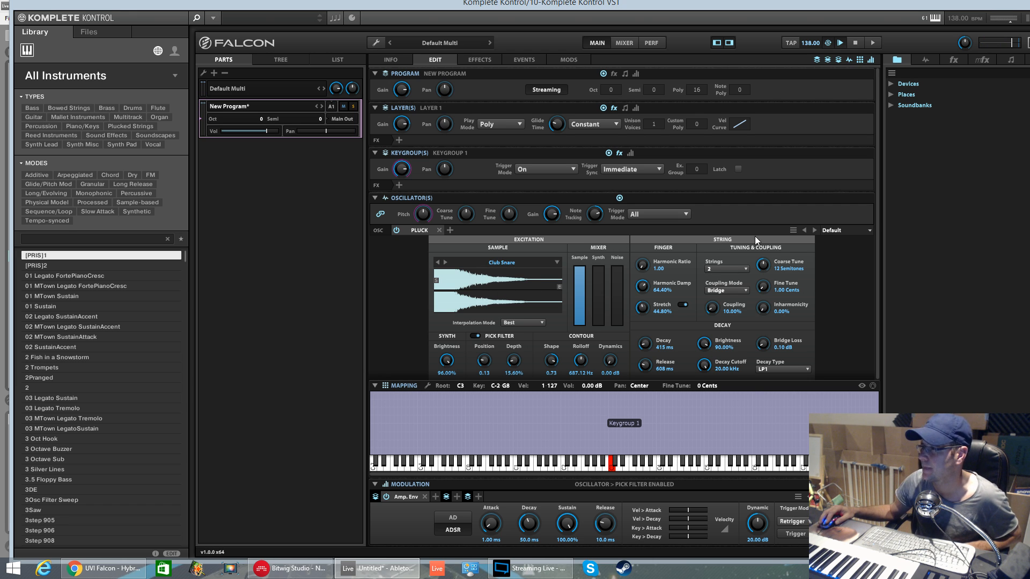
Look for Pluck presets in the oscillator user presets and their Analog folder, and close the load dialog.
{"action": "left_click", "coordinate": [793, 230]}
{"action": "left_click", "coordinate": [817, 242]}
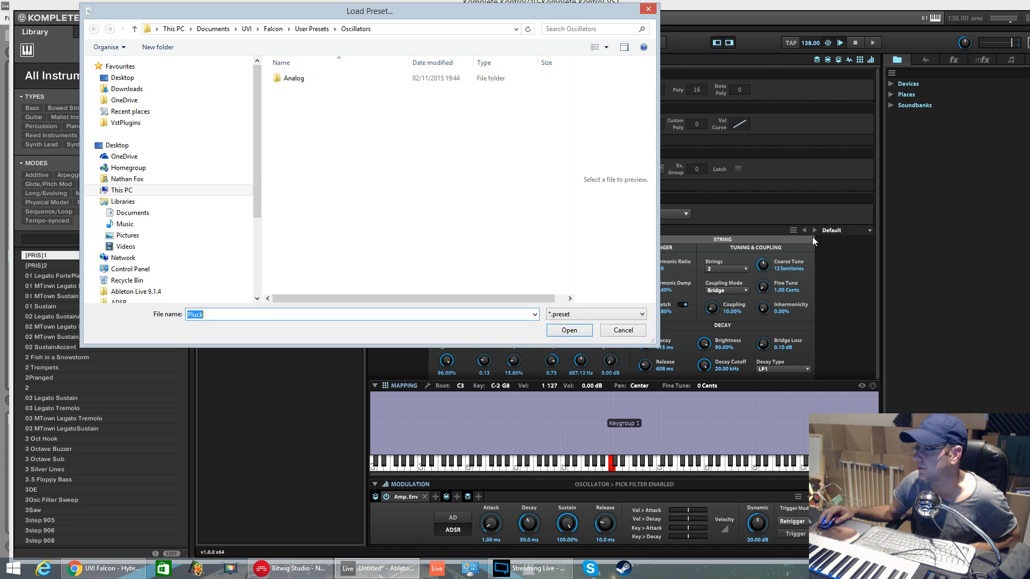
{"action": "double_click", "coordinate": [290, 78]}
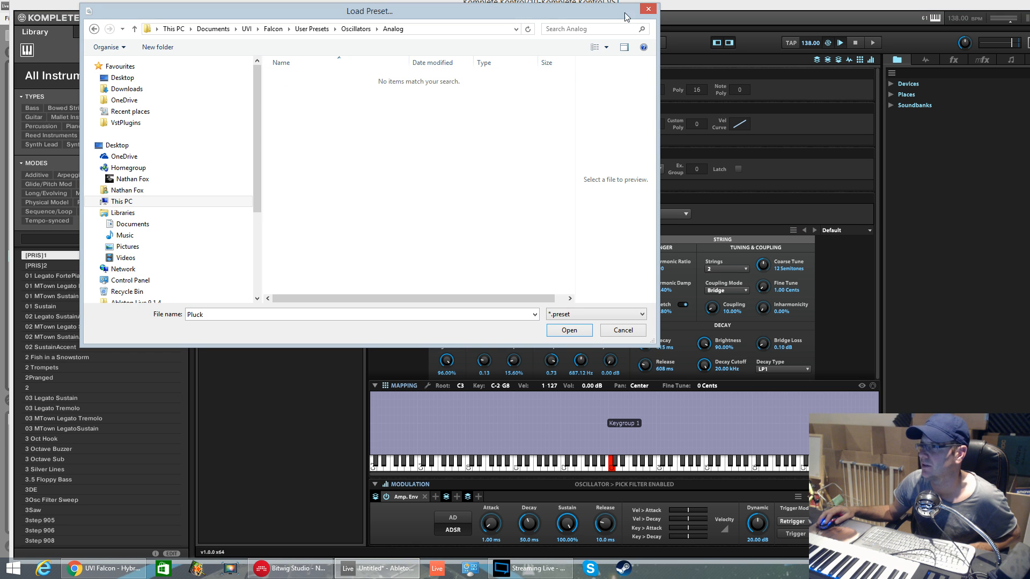
{"action": "left_click", "coordinate": [654, 9]}
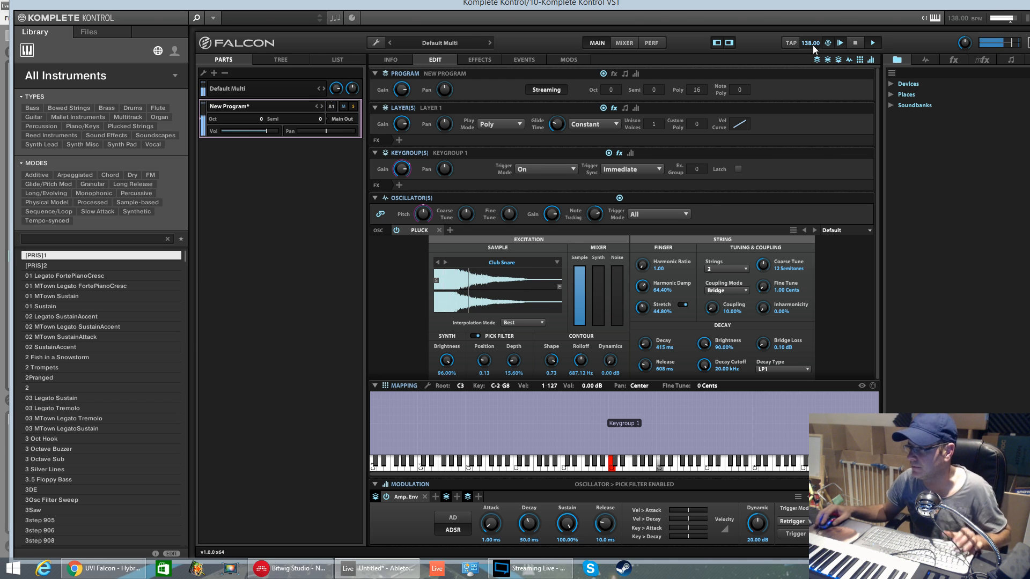
Set the contour Rolloff to 632.46 Hz, and rebalance the mixer with raised Synth and Noise levels and Sample at about -12.88 dB.
{"action": "left_click_drag", "start_coordinate": [580, 361], "coordinate": [586, 385]}
{"action": "left_click_drag", "start_coordinate": [601, 322], "coordinate": [605, 274]}
{"action": "left_click_drag", "start_coordinate": [581, 361], "coordinate": [590, 341]}
{"action": "left_click_drag", "start_coordinate": [617, 324], "coordinate": [587, 293]}
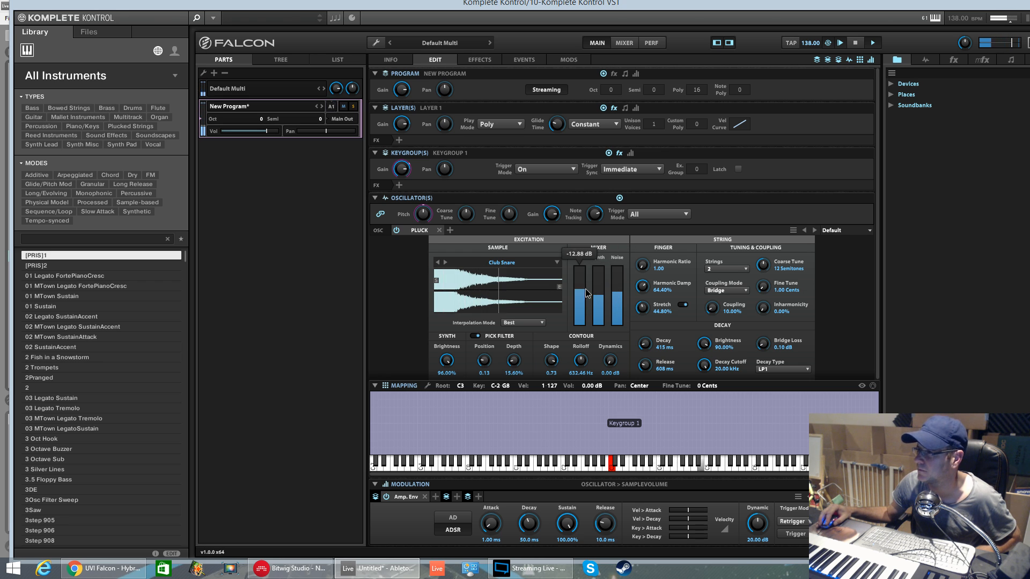
Set the program's polyphony to 53 and raise the contour Rolloff to about 5.5 kHz.
{"action": "left_click_drag", "start_coordinate": [698, 90], "coordinate": [700, 74]}
{"action": "left_click_drag", "start_coordinate": [650, 130], "coordinate": [651, 126]}
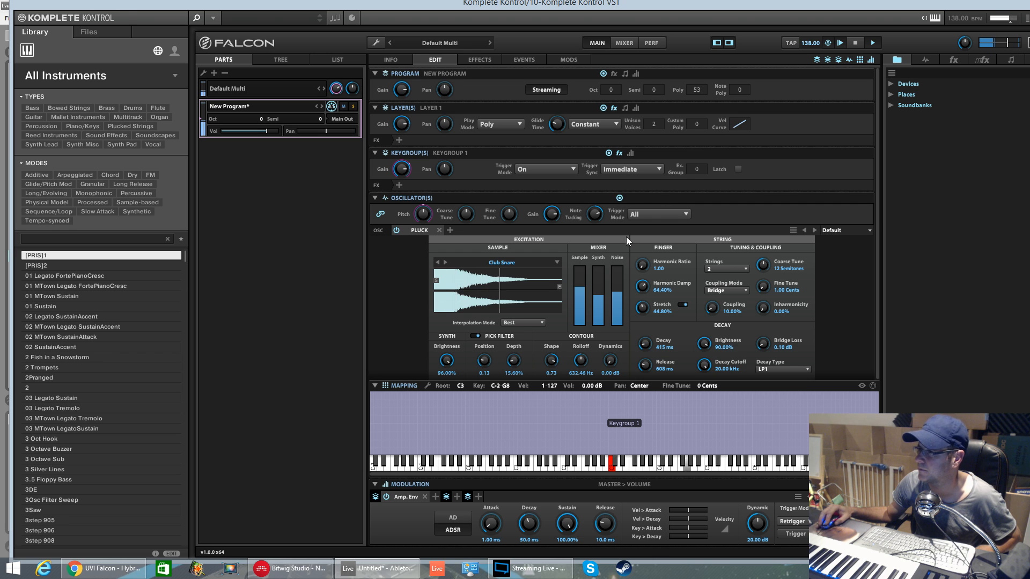
{"action": "left_click_drag", "start_coordinate": [581, 361], "coordinate": [591, 317]}
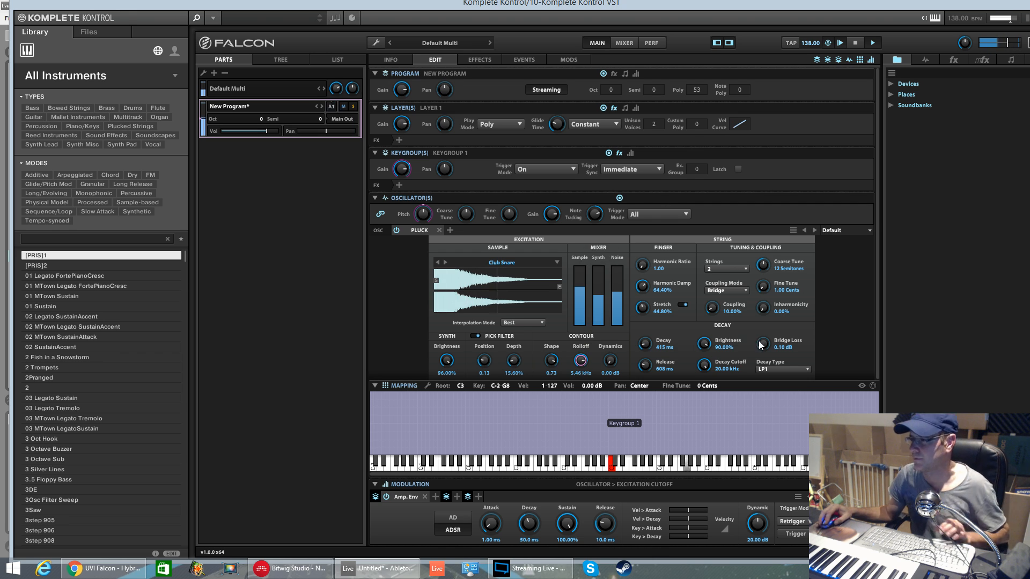
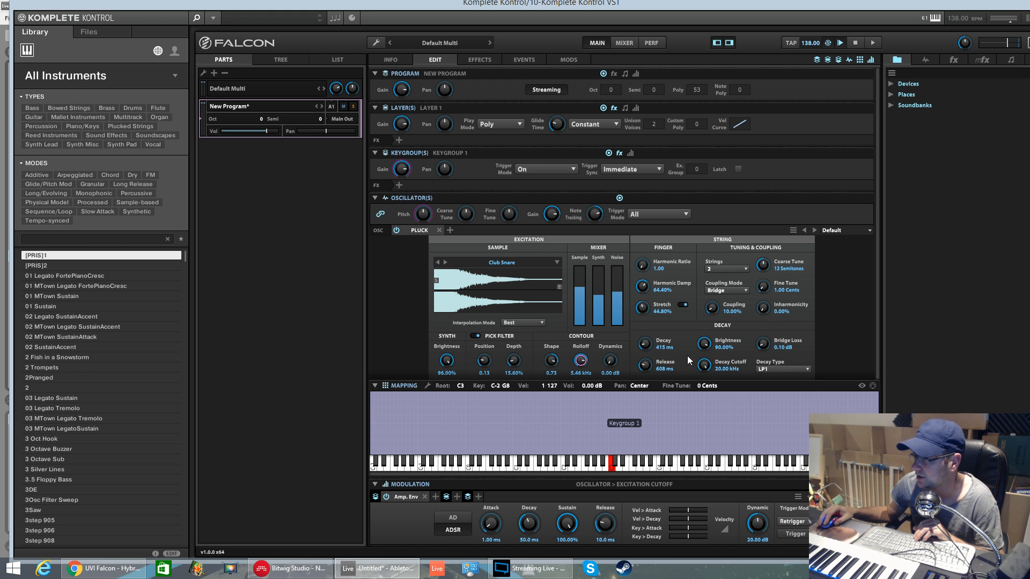
Lower the string Coarse Tune to 1 semitone, and set Stretch to 3.60% and Harmonic Damp to 38.00%.
{"action": "left_click", "coordinate": [769, 266]}
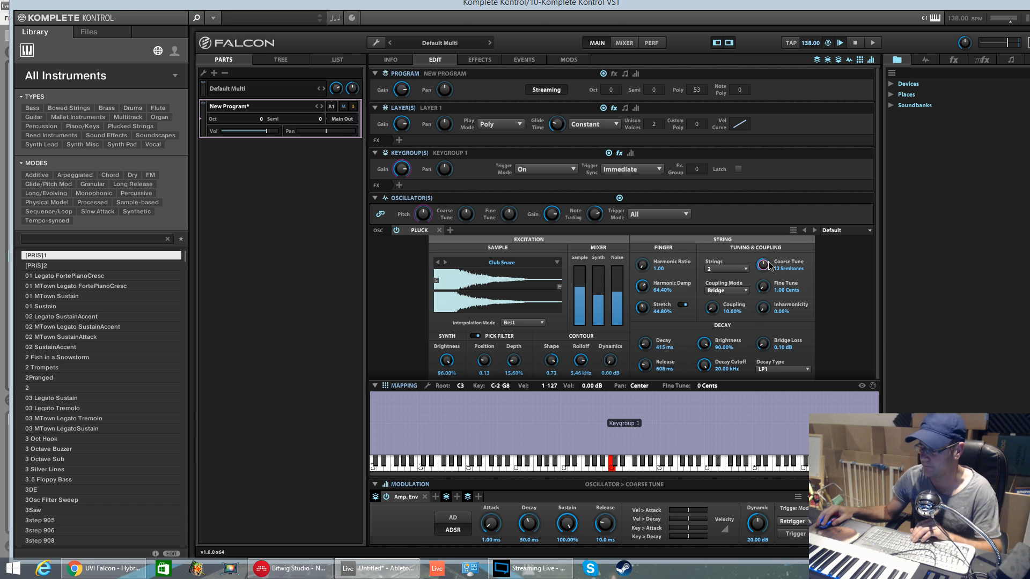
{"action": "left_click_drag", "start_coordinate": [770, 266], "coordinate": [771, 326]}
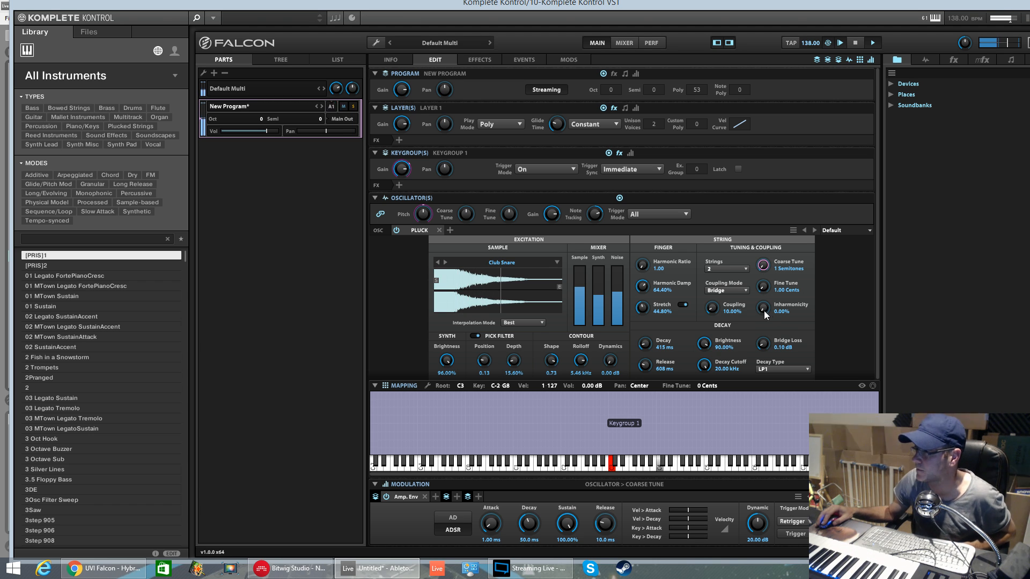
{"action": "left_click_drag", "start_coordinate": [646, 307], "coordinate": [654, 365]}
{"action": "left_click_drag", "start_coordinate": [644, 286], "coordinate": [647, 321]}
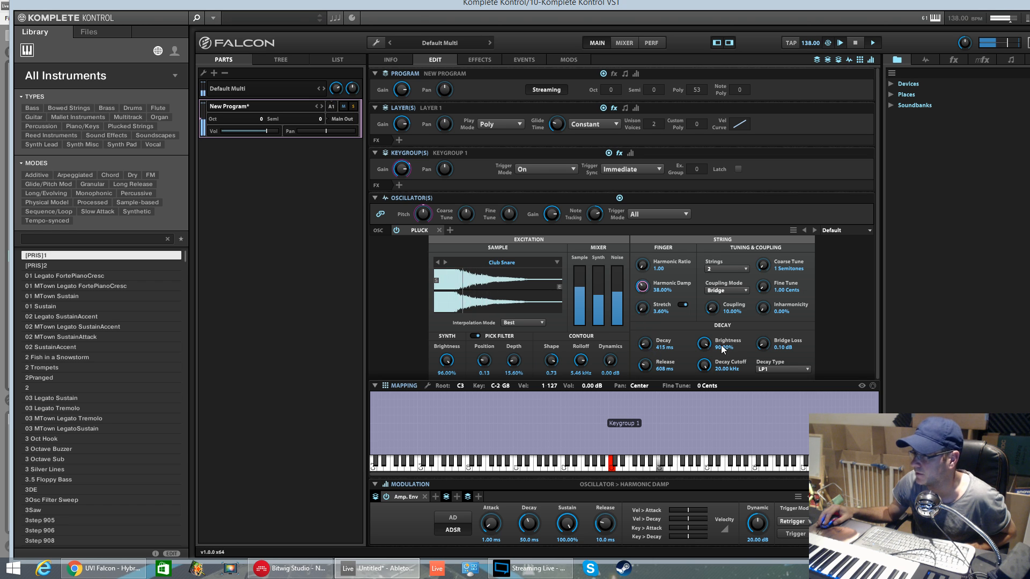
Set the decay Brightness to 86.40%, and bring the string Fine Tune to 0 cents and Coarse Tune to 0 semitones.
{"action": "left_click_drag", "start_coordinate": [704, 344], "coordinate": [705, 346]}
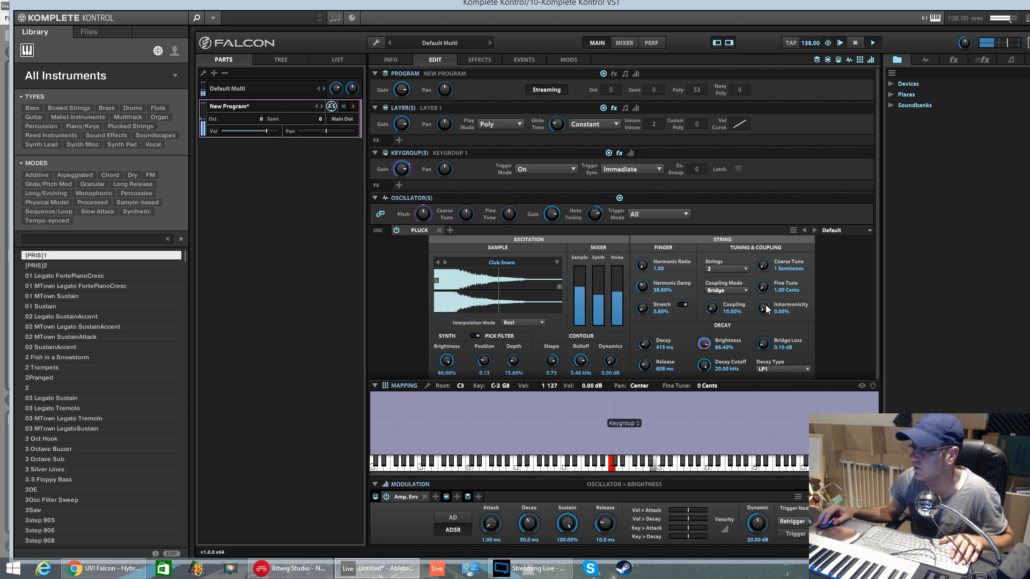
{"action": "left_click_drag", "start_coordinate": [766, 290], "coordinate": [766, 303]}
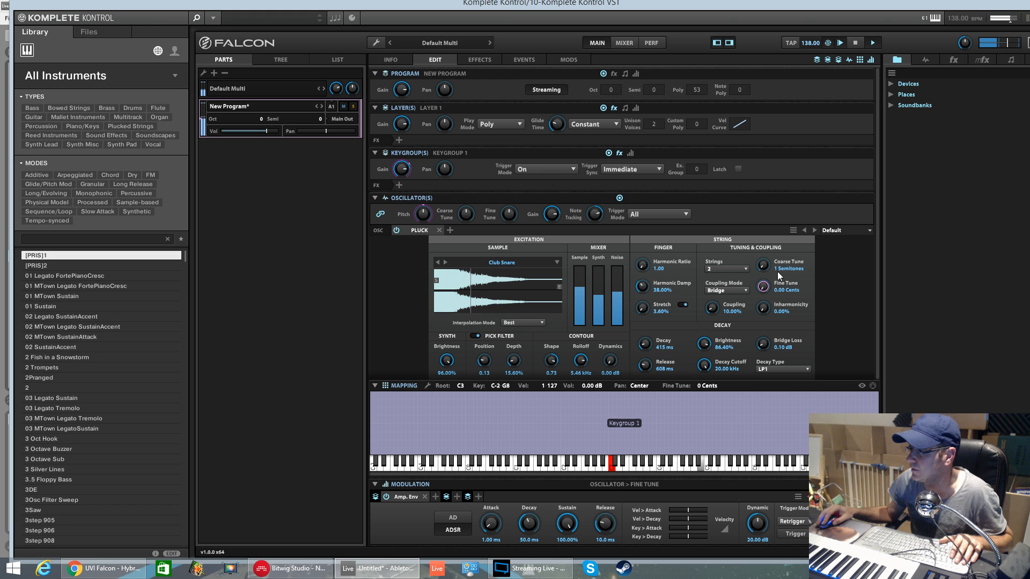
{"action": "left_click_drag", "start_coordinate": [763, 265], "coordinate": [763, 270]}
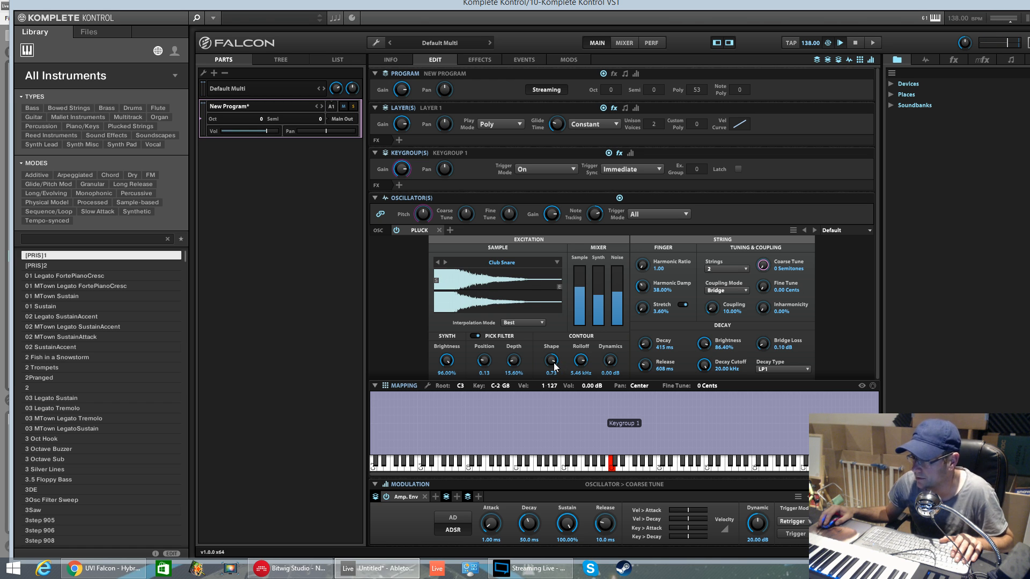
Set contour Shape to -0.61 and Rolloff to 2.81 kHz, and string Decay Cutoff to 5.61 kHz, Bridge Loss to 0.16 dB and Brightness to 52.40%.
{"action": "left_click_drag", "start_coordinate": [555, 366], "coordinate": [583, 382]}
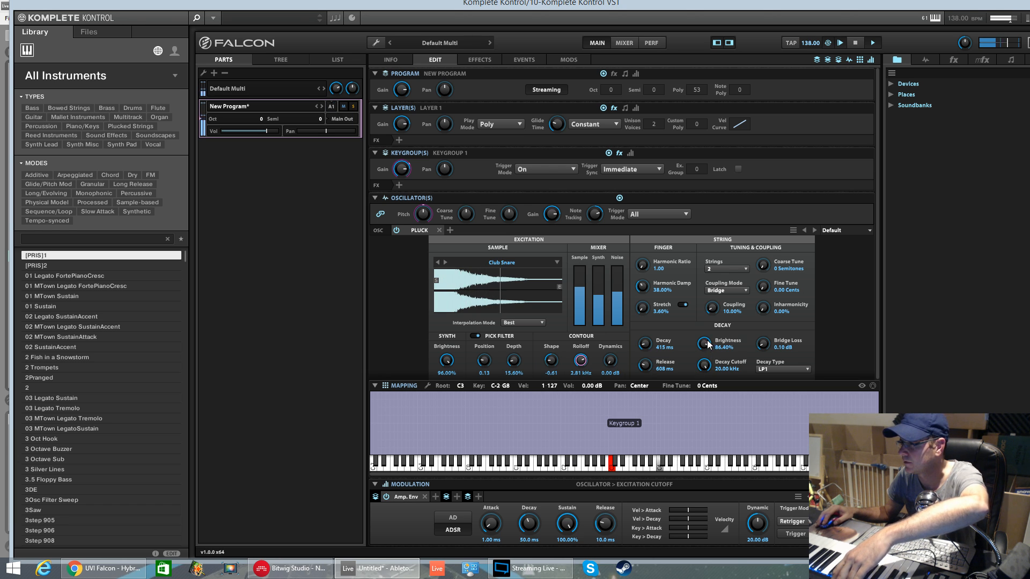
{"action": "left_click_drag", "start_coordinate": [704, 365], "coordinate": [707, 401]}
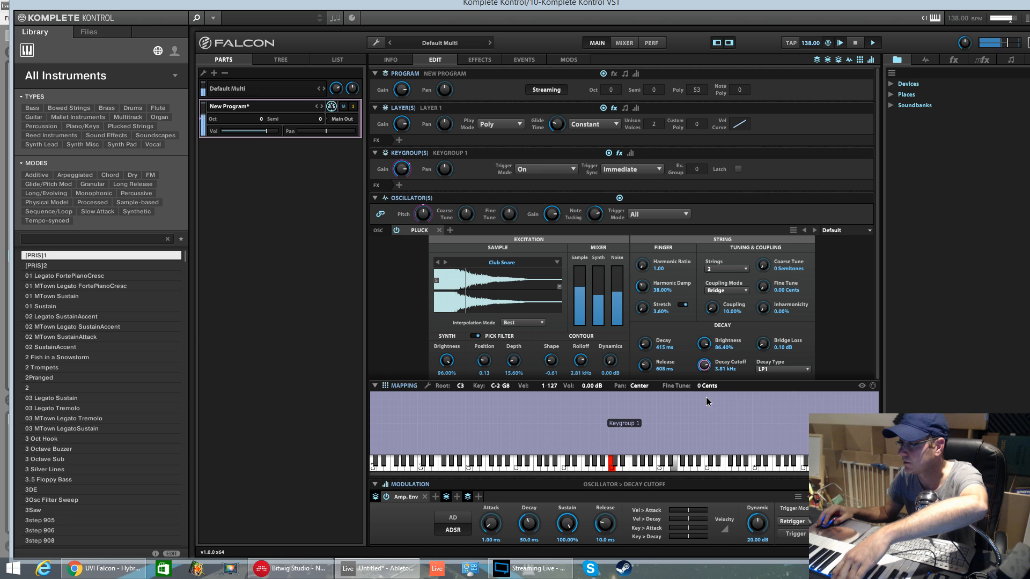
{"action": "left_click", "coordinate": [800, 370]}
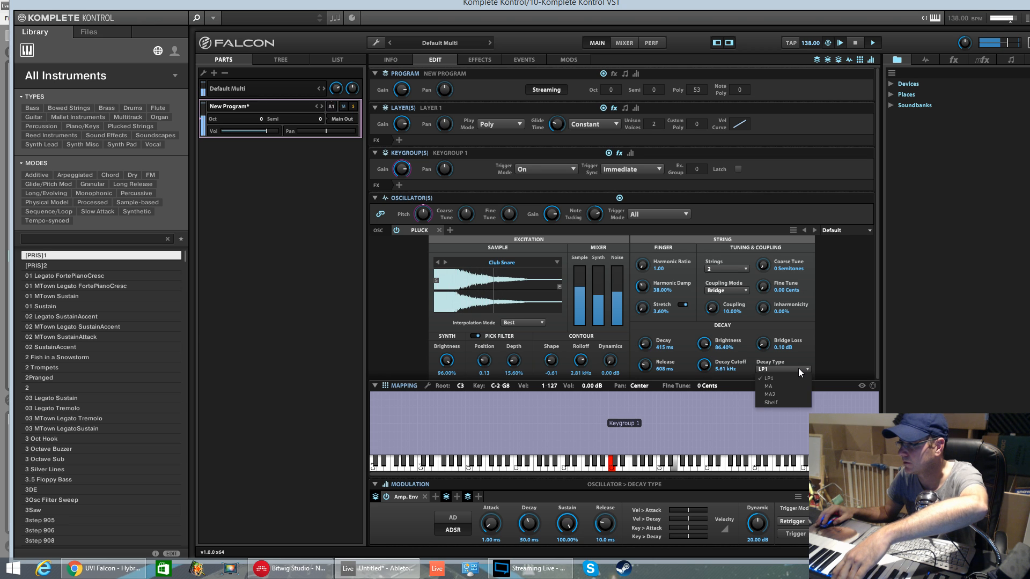
{"action": "left_click_drag", "start_coordinate": [763, 344], "coordinate": [767, 340]}
{"action": "left_click_drag", "start_coordinate": [704, 344], "coordinate": [708, 355]}
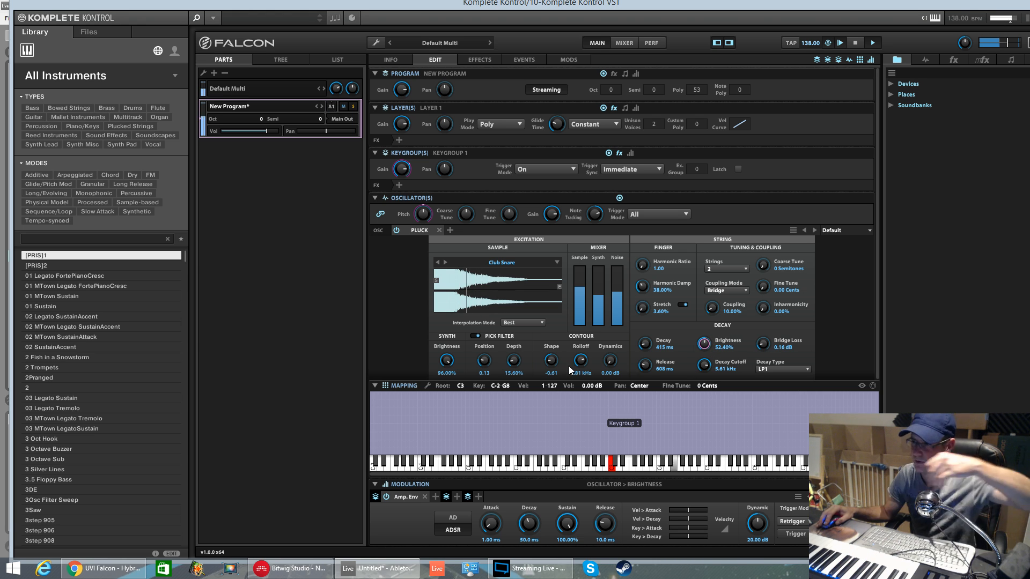
Raise the Sample and Synth mixer levels, cut Noise to about -74.79 dB, and lower the contour Rolloff to 158.87 Hz.
{"action": "left_click_drag", "start_coordinate": [581, 363], "coordinate": [593, 361]}
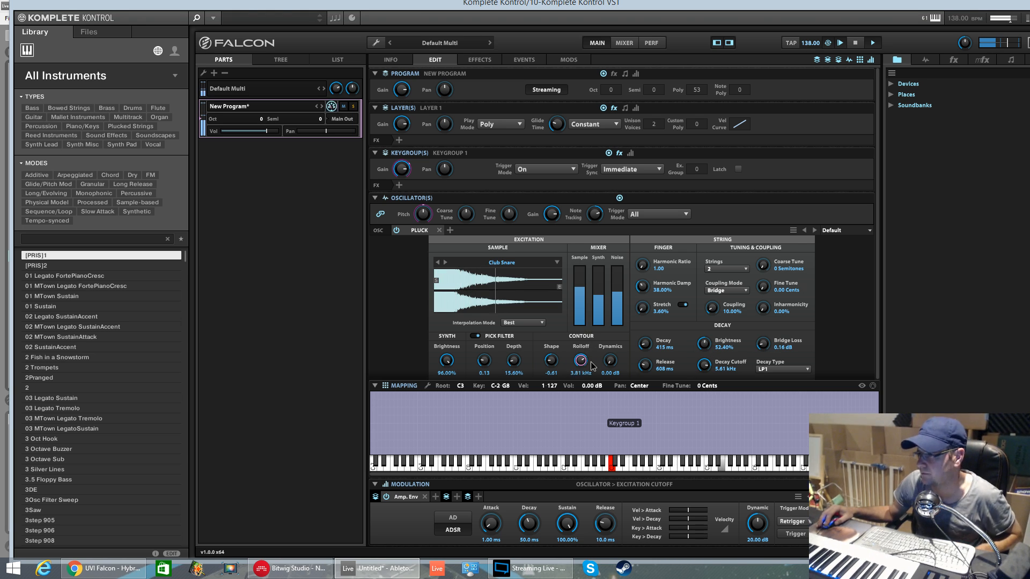
{"action": "left_click_drag", "start_coordinate": [617, 292], "coordinate": [581, 275]}
{"action": "left_click_drag", "start_coordinate": [617, 310], "coordinate": [621, 328]}
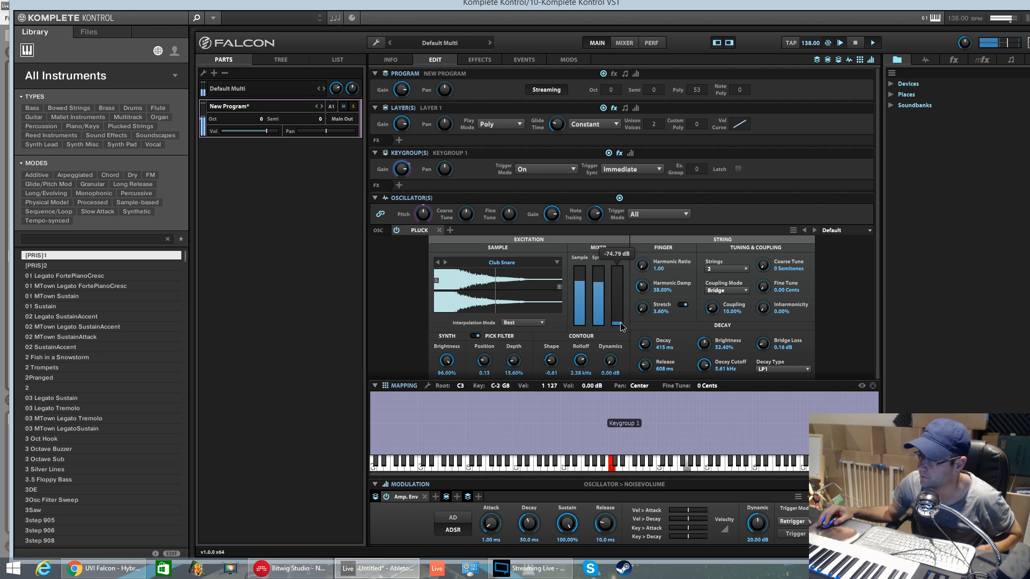
{"action": "left_click_drag", "start_coordinate": [580, 360], "coordinate": [587, 381]}
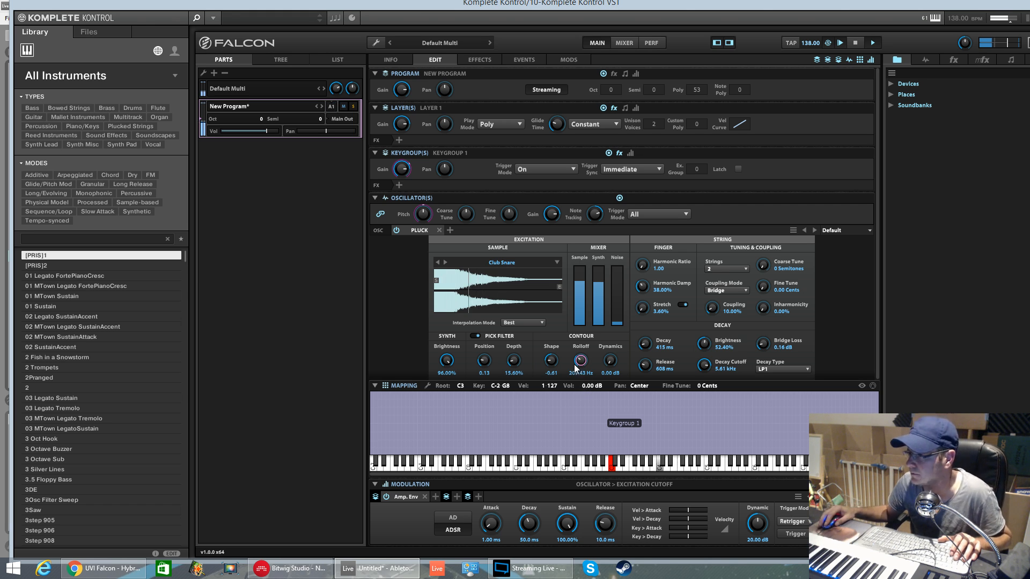
{"action": "left_click_drag", "start_coordinate": [579, 369], "coordinate": [585, 371]}
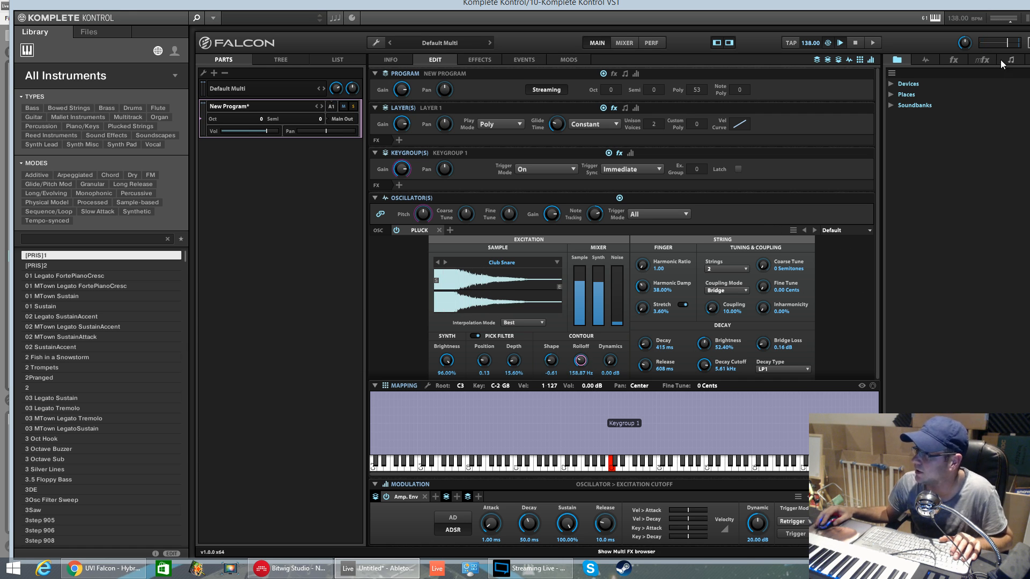
Assign a new Analog ADSR envelope from the modulator browser to the contour Rolloff, with a modulation depth of 1.00.
{"action": "left_click_drag", "start_coordinate": [892, 7], "coordinate": [880, 7]}
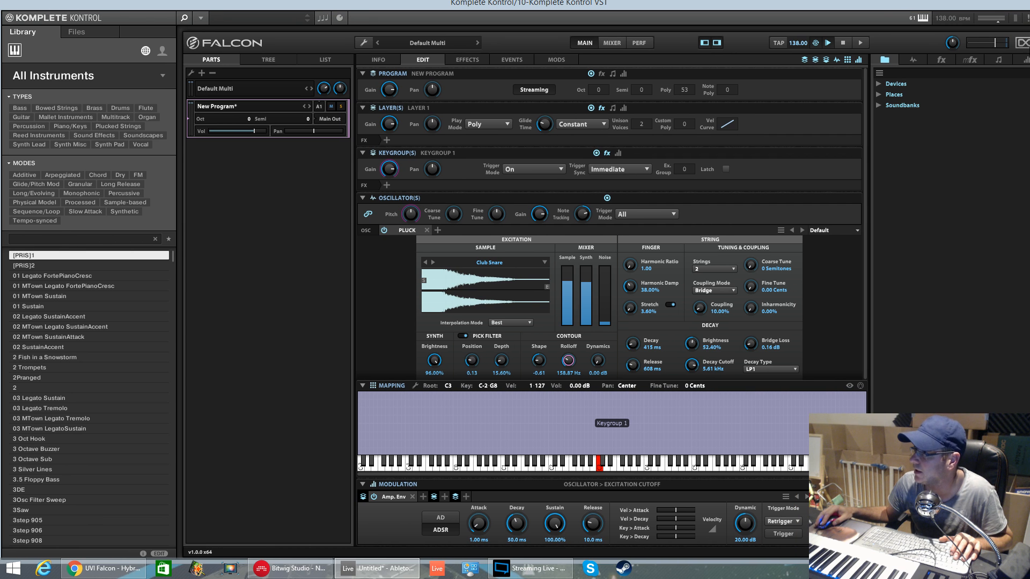
{"action": "left_click", "coordinate": [1025, 60]}
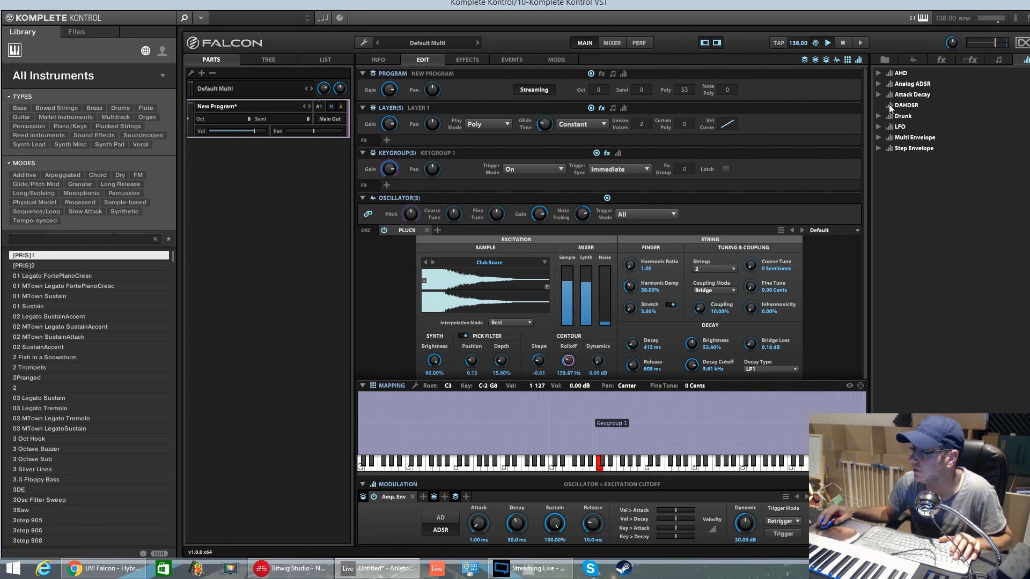
{"action": "left_click_drag", "start_coordinate": [920, 85], "coordinate": [572, 366]}
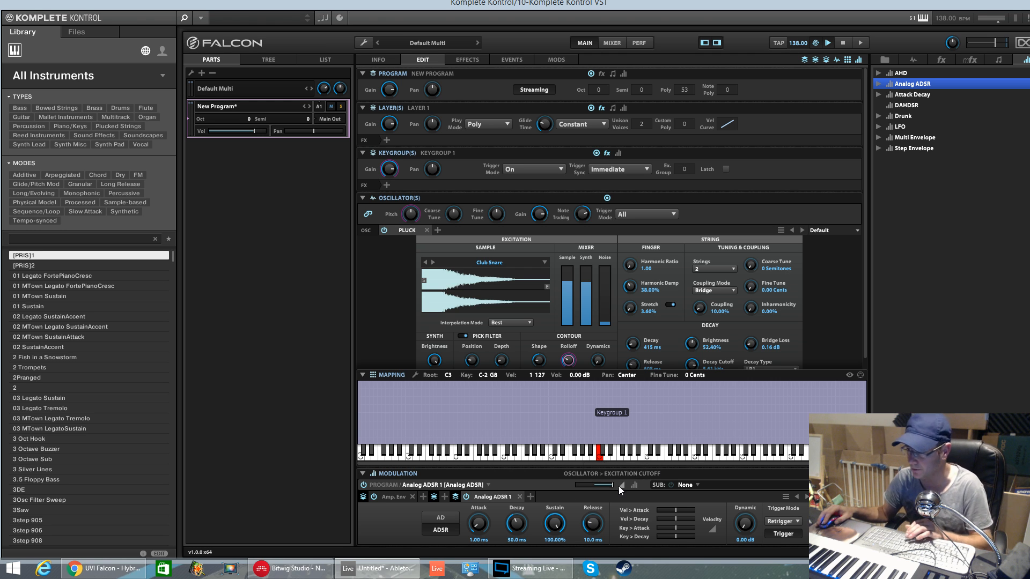
{"action": "mouse_move", "coordinate": [611, 486]}
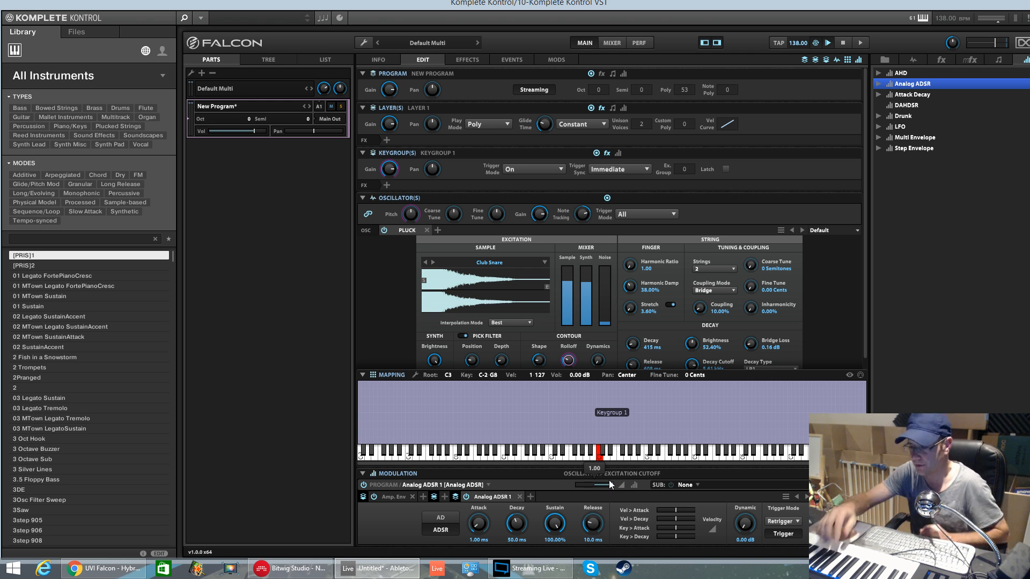
{"action": "mouse_move", "coordinate": [610, 484]}
{"action": "left_mouse_down"}
{"action": "mouse_move", "coordinate": [584, 485]}
{"action": "mouse_move", "coordinate": [609, 485]}
{"action": "left_mouse_up"}
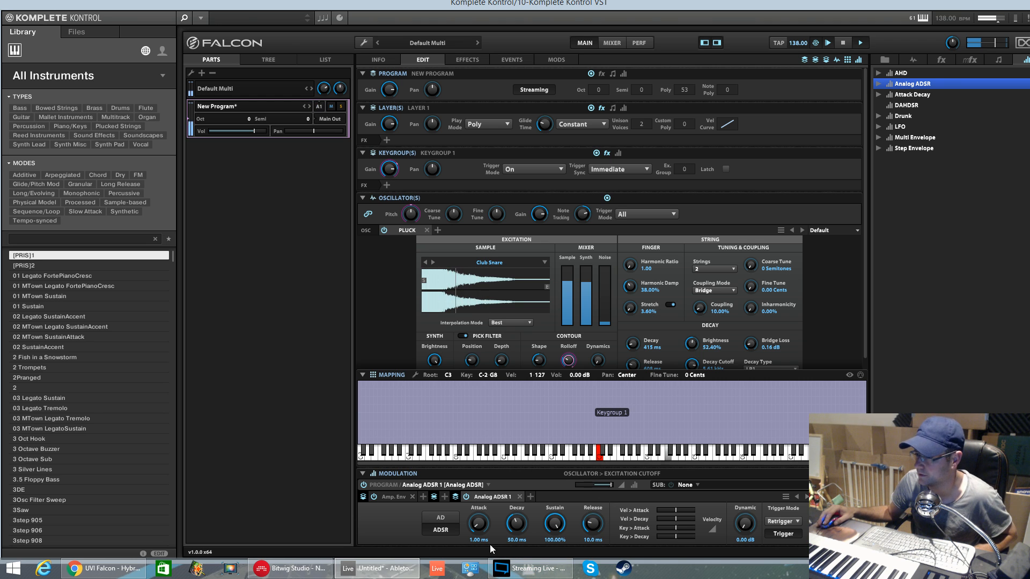
Try the Rolloff envelope with an Attack of 793 µs and a Decay of 87.1 ms at full modulation depth.
{"action": "left_click_drag", "start_coordinate": [479, 525], "coordinate": [540, 522]}
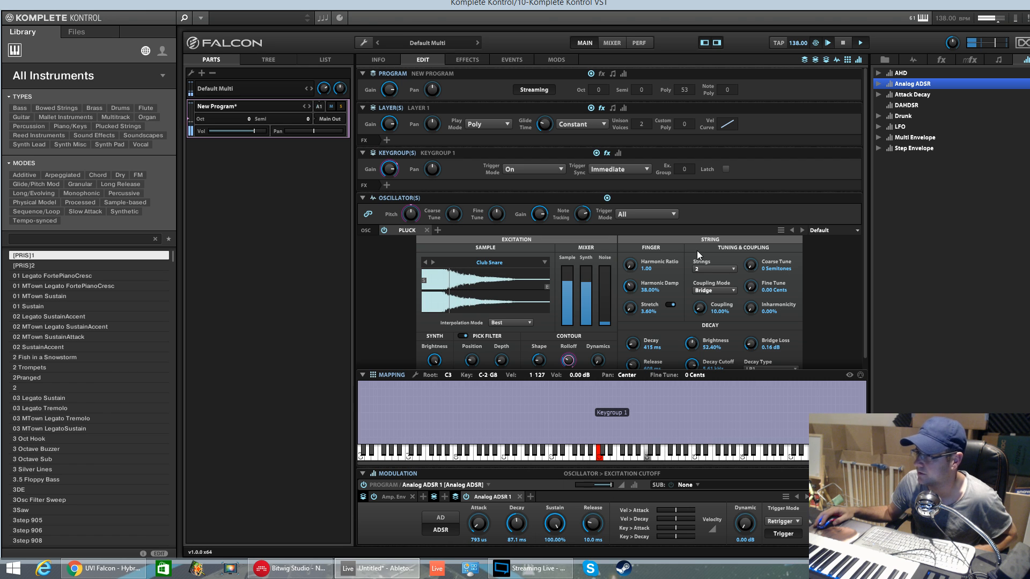
{"action": "scroll", "coordinate": [863, 262], "scroll_direction": "down", "scroll_amount": 1}
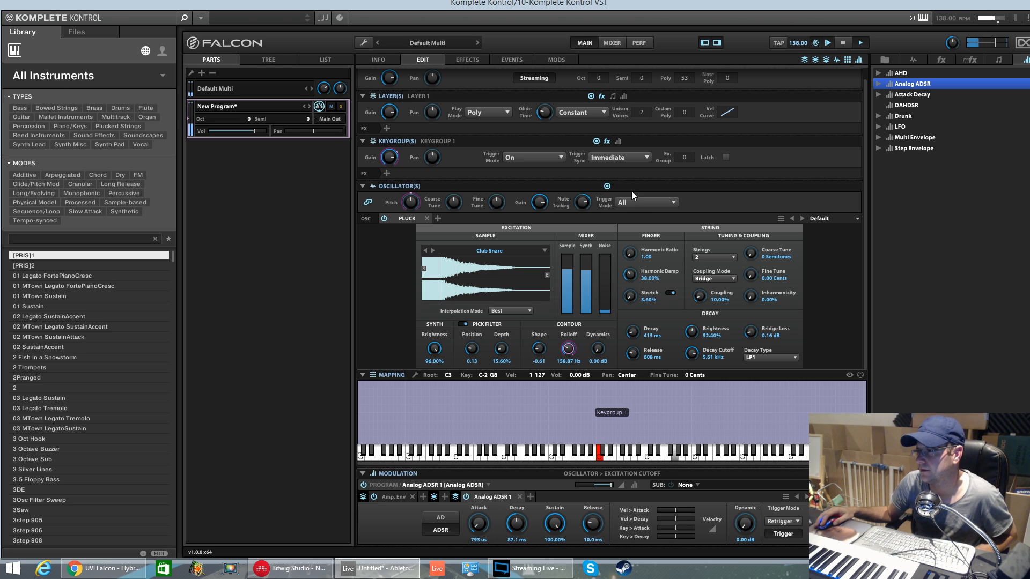
{"action": "left_click_drag", "start_coordinate": [609, 486], "coordinate": [675, 487]}
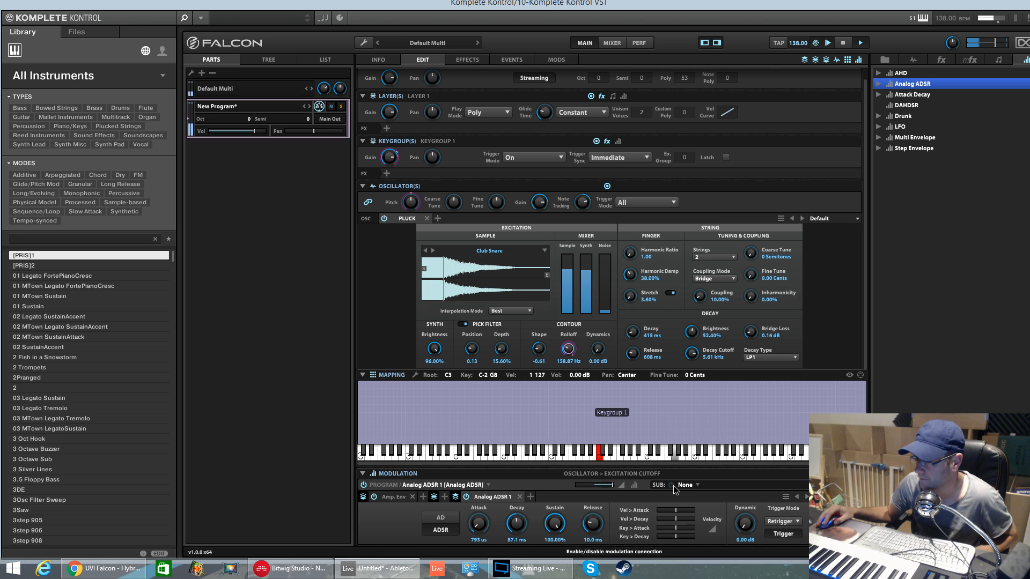
Invert the Rolloff modulation, and set the envelope's Decay to 2.19 ms, Sustain to 100% and Attack to 13.3 ms.
{"action": "left_click_drag", "start_coordinate": [555, 524], "coordinate": [560, 570]}
{"action": "mouse_move", "coordinate": [518, 521]}
{"action": "left_mouse_down"}
{"action": "mouse_move", "coordinate": [520, 562]}
{"action": "mouse_move", "coordinate": [521, 531]}
{"action": "left_mouse_up"}
{"action": "left_click", "coordinate": [620, 485]}
{"action": "mouse_move", "coordinate": [611, 486]}
{"action": "left_mouse_down"}
{"action": "mouse_move", "coordinate": [592, 487]}
{"action": "mouse_move", "coordinate": [610, 489]}
{"action": "left_mouse_up"}
{"action": "left_click_drag", "start_coordinate": [517, 523], "coordinate": [523, 555]}
{"action": "left_click_drag", "start_coordinate": [479, 523], "coordinate": [479, 501]}
{"action": "left_click_drag", "start_coordinate": [555, 523], "coordinate": [570, 420]}
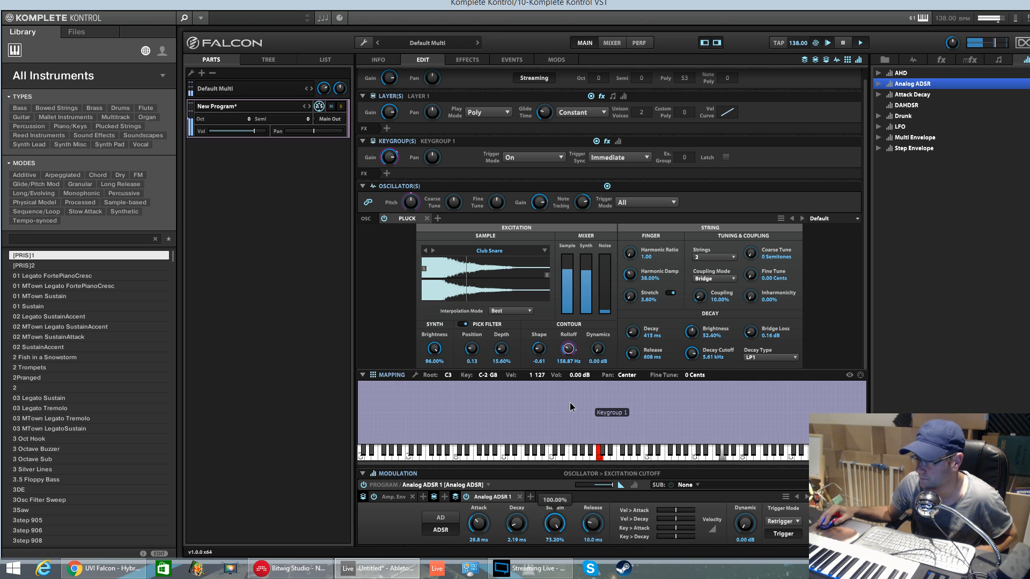
{"action": "left_click_drag", "start_coordinate": [483, 505], "coordinate": [507, 531]}
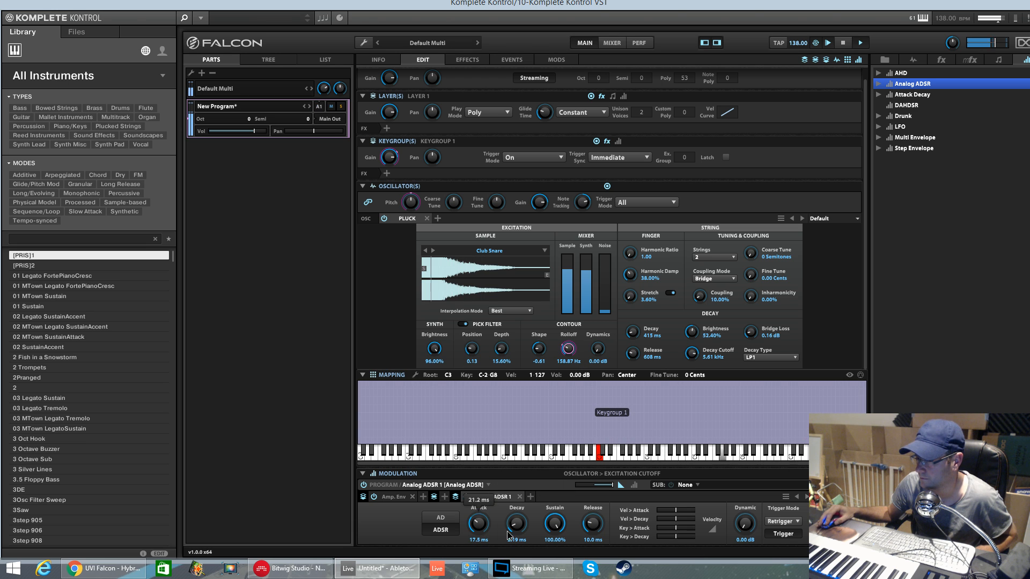
Turn off the Rolloff modulation's inversion, and add a linear mapper to the connection in the Mapper Editor.
{"action": "left_click", "coordinate": [621, 485]}
{"action": "left_click", "coordinate": [427, 236]}
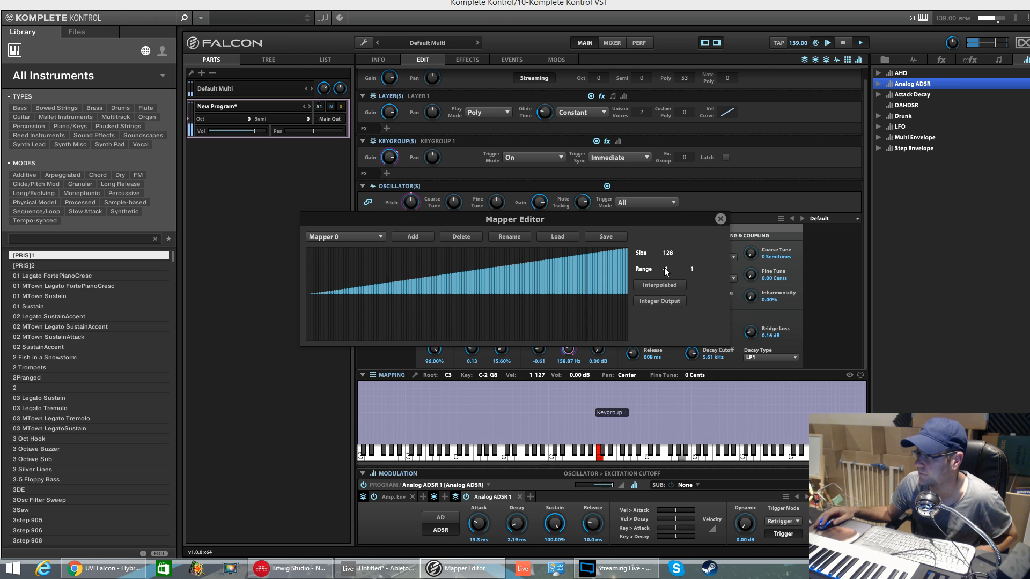
{"action": "left_click", "coordinate": [721, 218]}
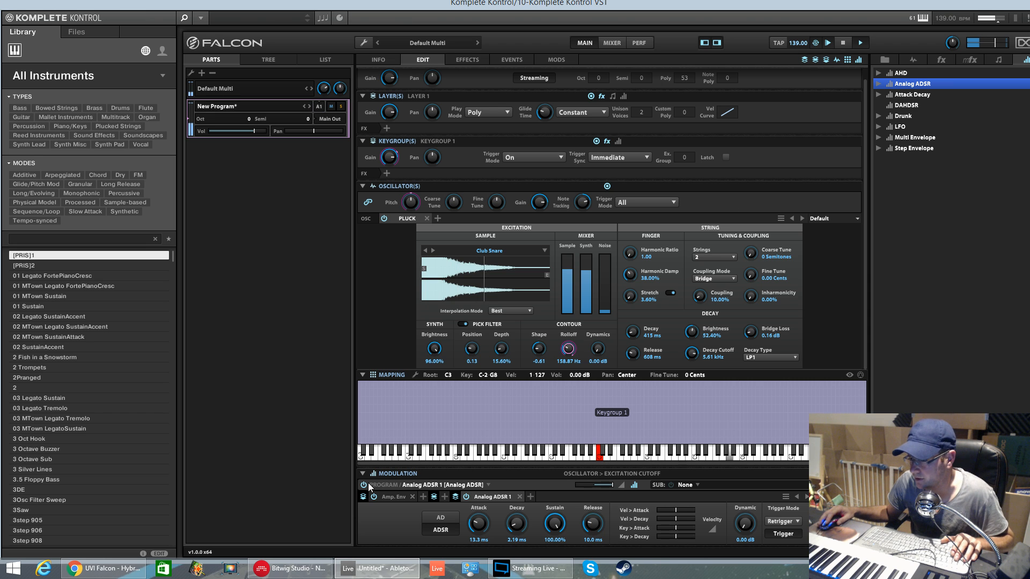
Check the modulation source options, raise the contour Rolloff to 20.00 kHz, and remove its envelope modulation.
{"action": "left_click", "coordinate": [430, 485]}
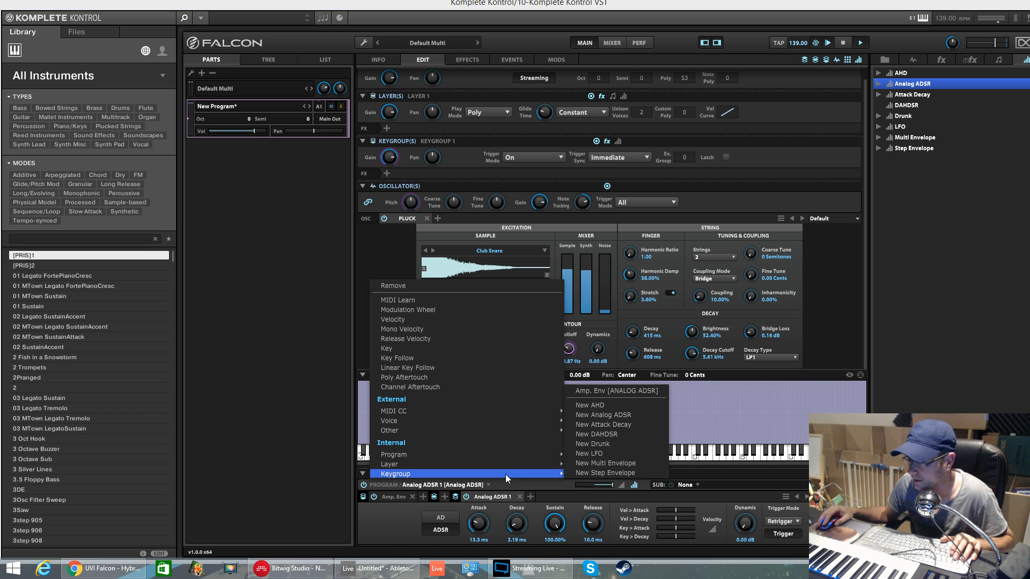
{"action": "left_click", "coordinate": [493, 484]}
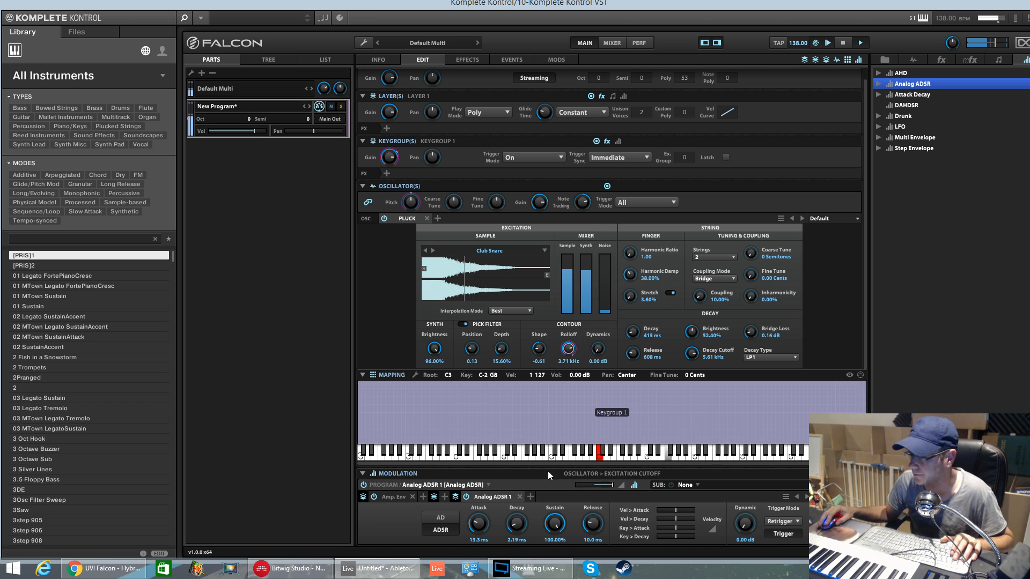
{"action": "left_click", "coordinate": [857, 485]}
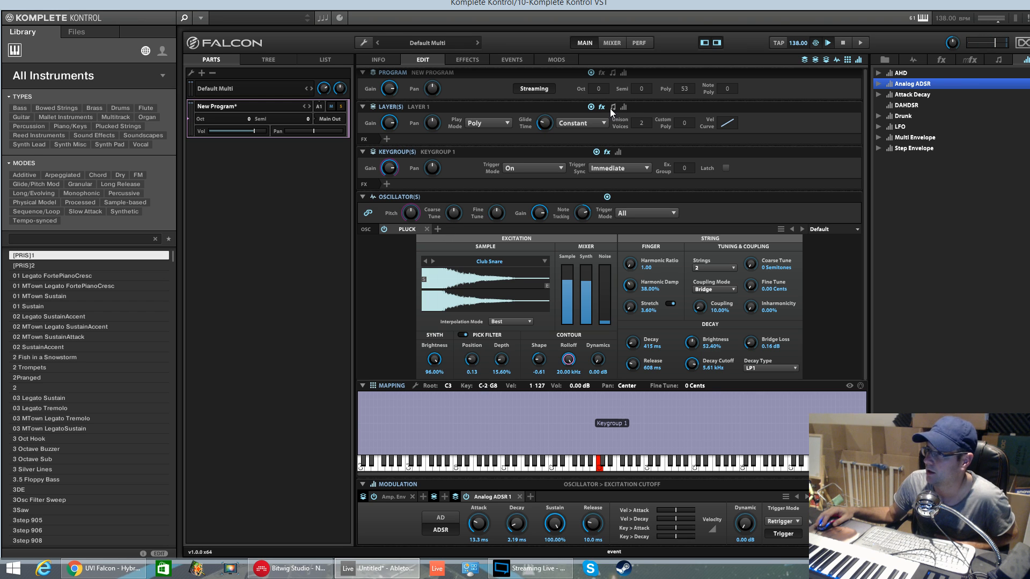
Insert an Analog Filter effect on Layer 1.
{"action": "left_click", "coordinate": [387, 140]}
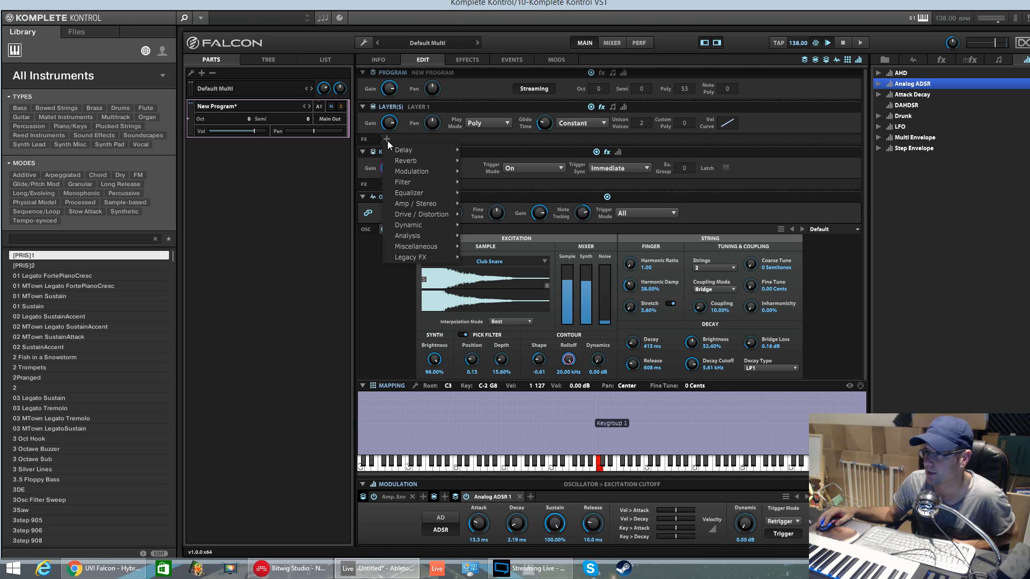
{"action": "mouse_move", "coordinate": [409, 183]}
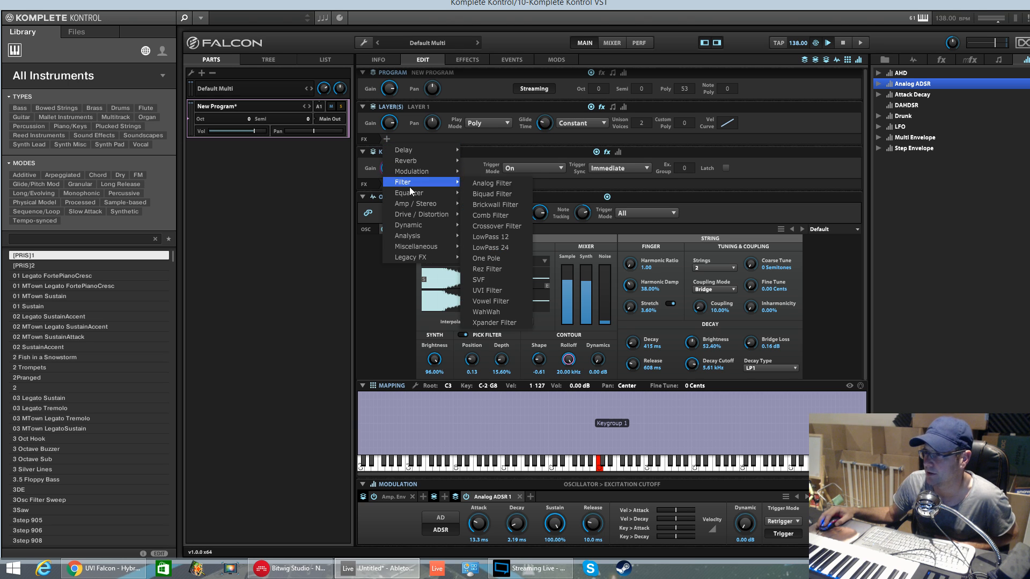
{"action": "left_click", "coordinate": [487, 183]}
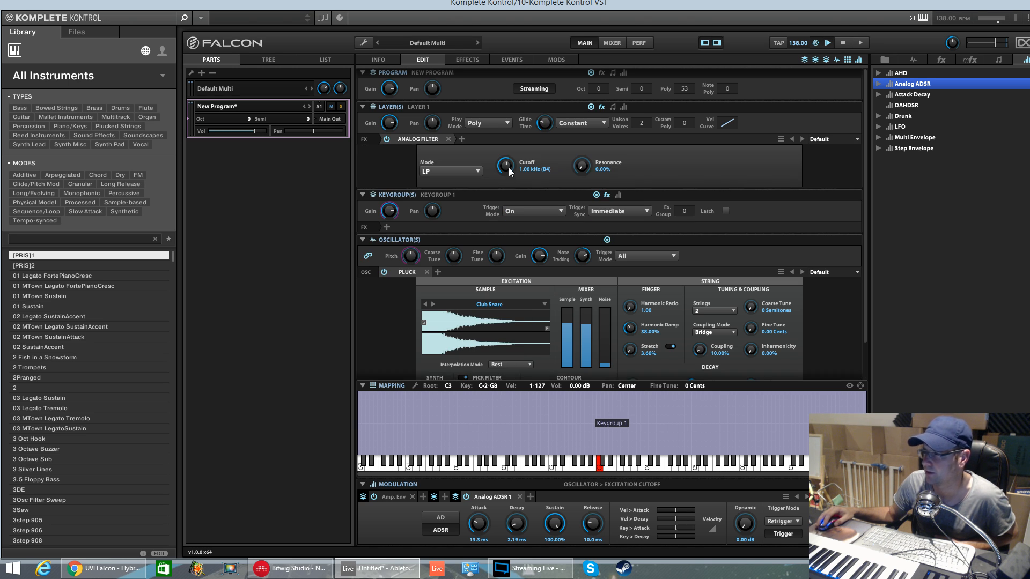
Lower the layer filter's Cutoff to 265.5 Hz and assign a new Analog ADSR envelope to modulate it.
{"action": "left_click_drag", "start_coordinate": [505, 167], "coordinate": [529, 84]}
{"action": "left_click_drag", "start_coordinate": [535, 164], "coordinate": [536, 199]}
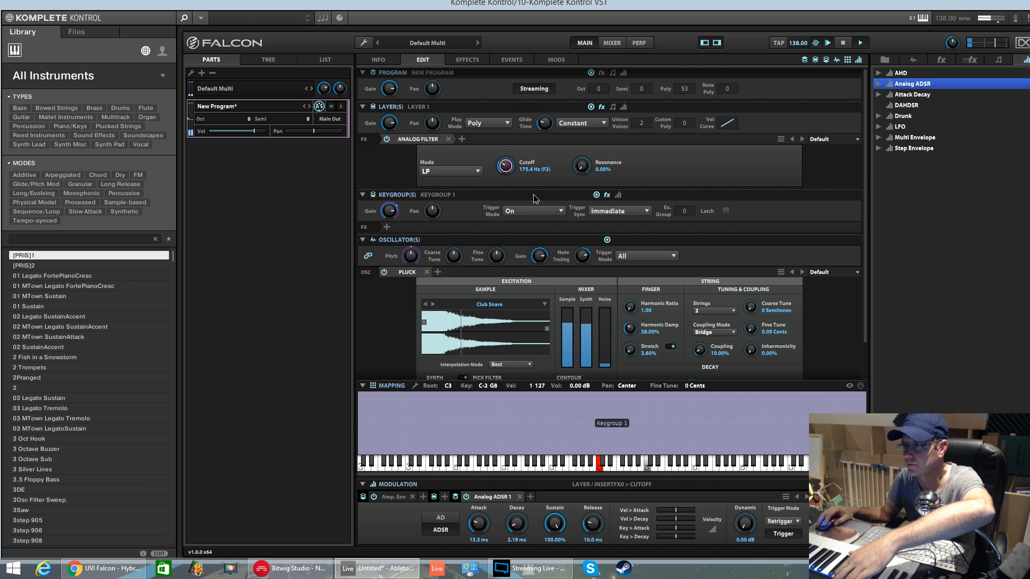
{"action": "left_click_drag", "start_coordinate": [911, 84], "coordinate": [512, 173]}
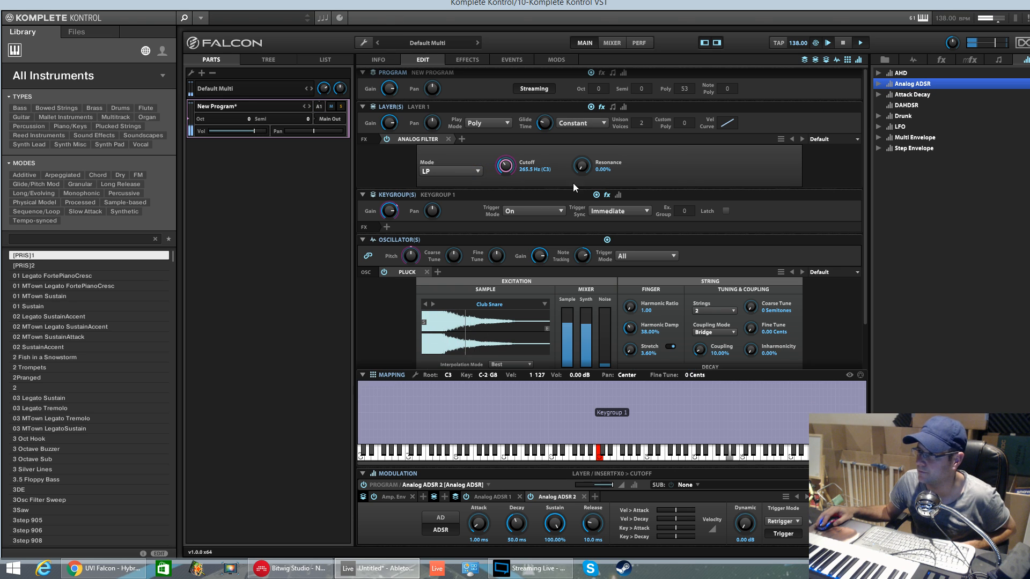
Shape the new cutoff envelope with an Attack of 1.64 s, Decay of 80.9 ms and Release of 22.7 ms.
{"action": "left_click_drag", "start_coordinate": [530, 528], "coordinate": [486, 461]}
{"action": "left_click", "coordinate": [446, 532]}
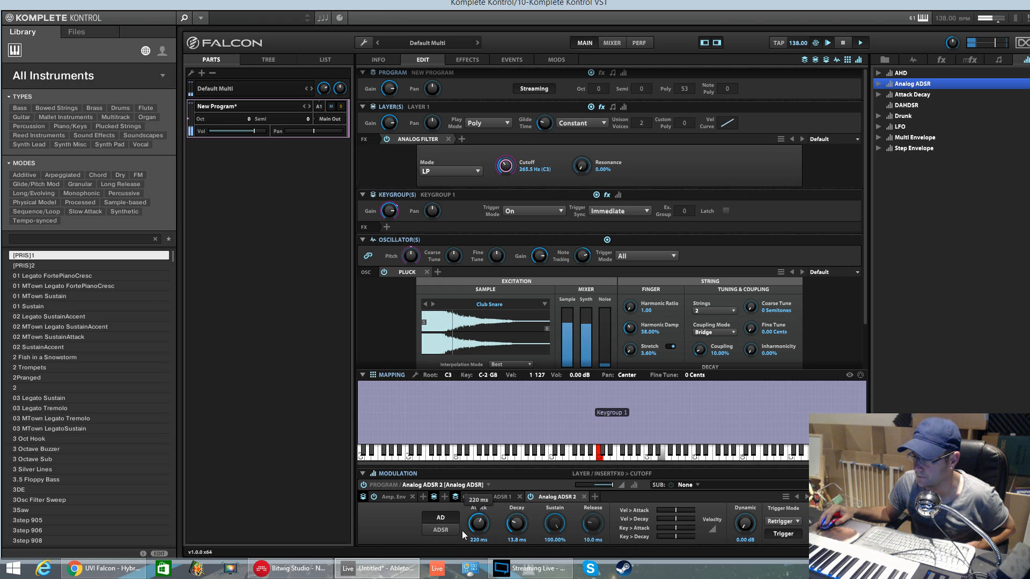
{"action": "left_click", "coordinate": [453, 526]}
{"action": "left_click_drag", "start_coordinate": [481, 526], "coordinate": [492, 490]}
{"action": "left_click_drag", "start_coordinate": [518, 523], "coordinate": [522, 495]}
{"action": "left_click_drag", "start_coordinate": [593, 523], "coordinate": [608, 516]}
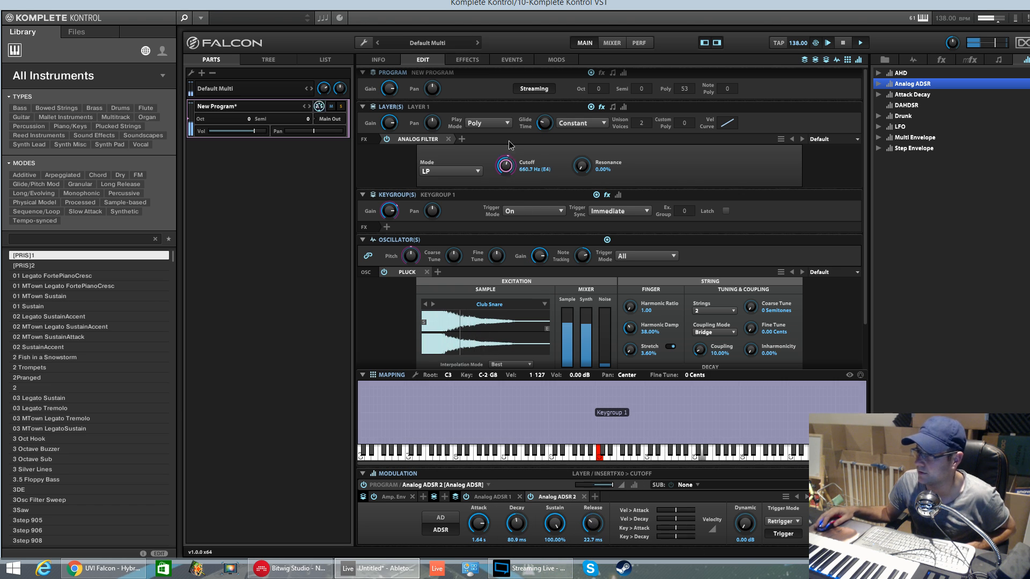
Remove the Analog Filter from Layer 1 and delete both Analog ADSR modulators.
{"action": "left_click", "coordinate": [448, 139]}
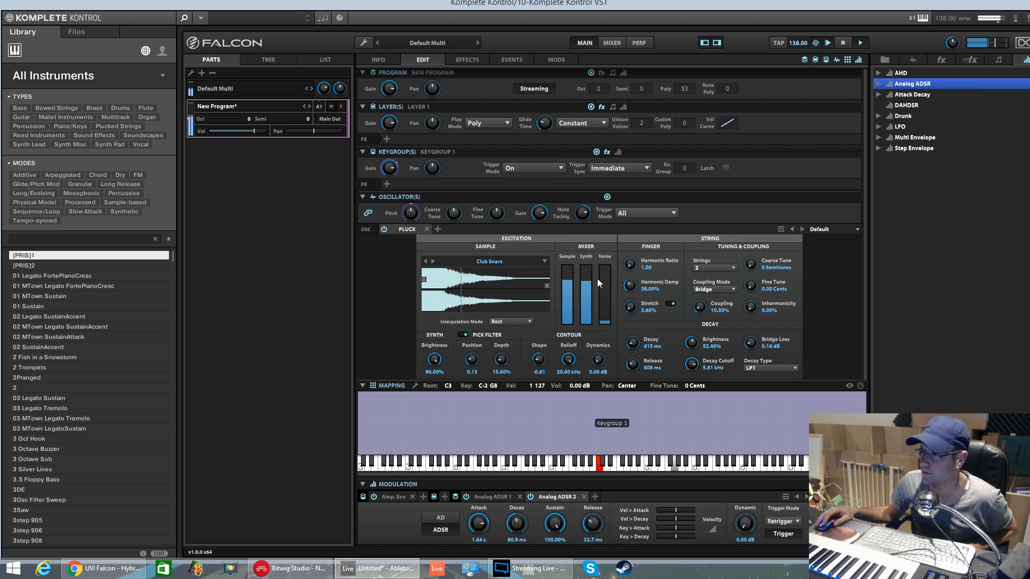
{"action": "left_click", "coordinate": [585, 495]}
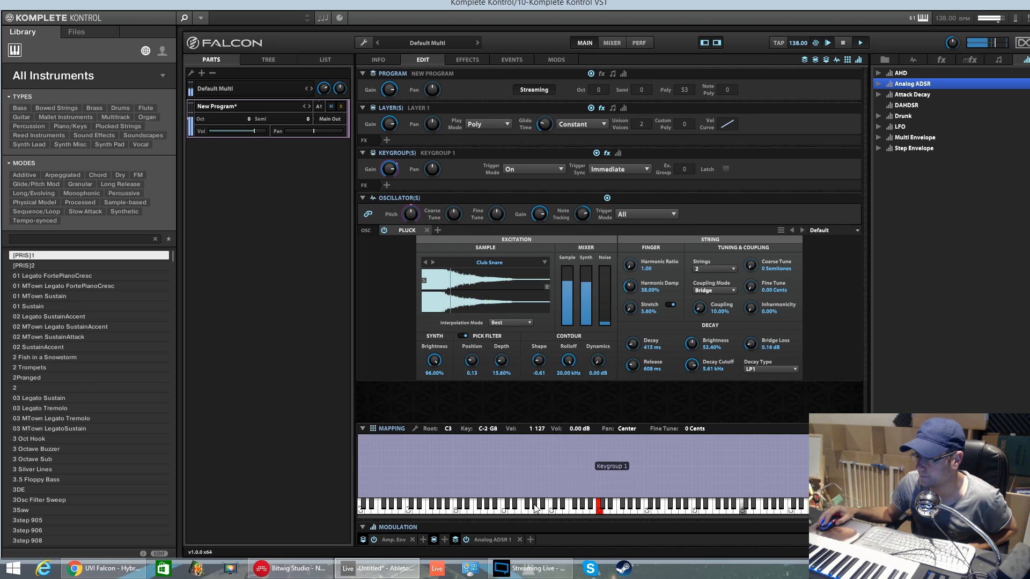
{"action": "left_click", "coordinate": [520, 540]}
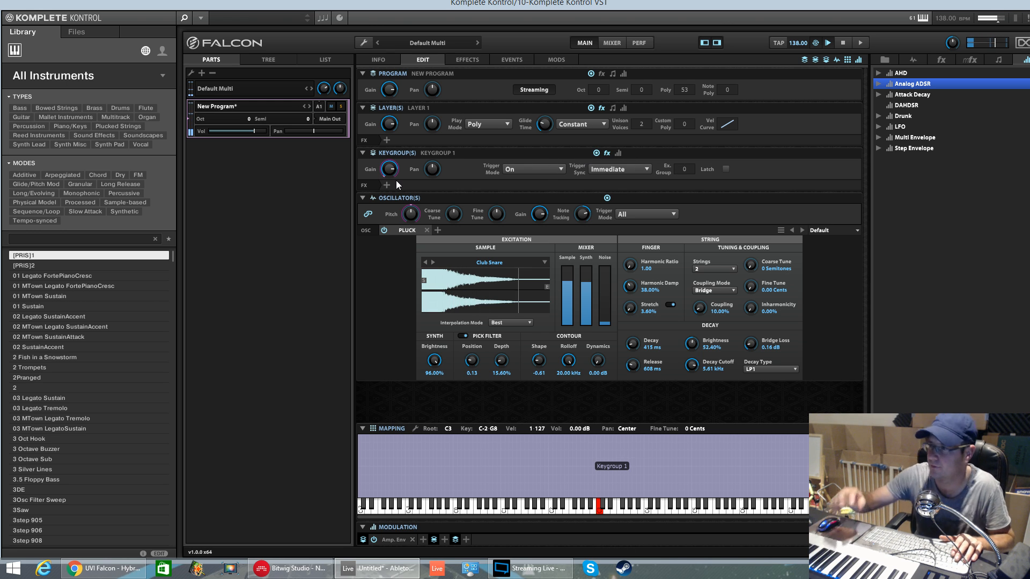
Show the modulation row in Keygroup 1 and check which modulators can be added.
{"action": "left_click", "coordinate": [612, 109]}
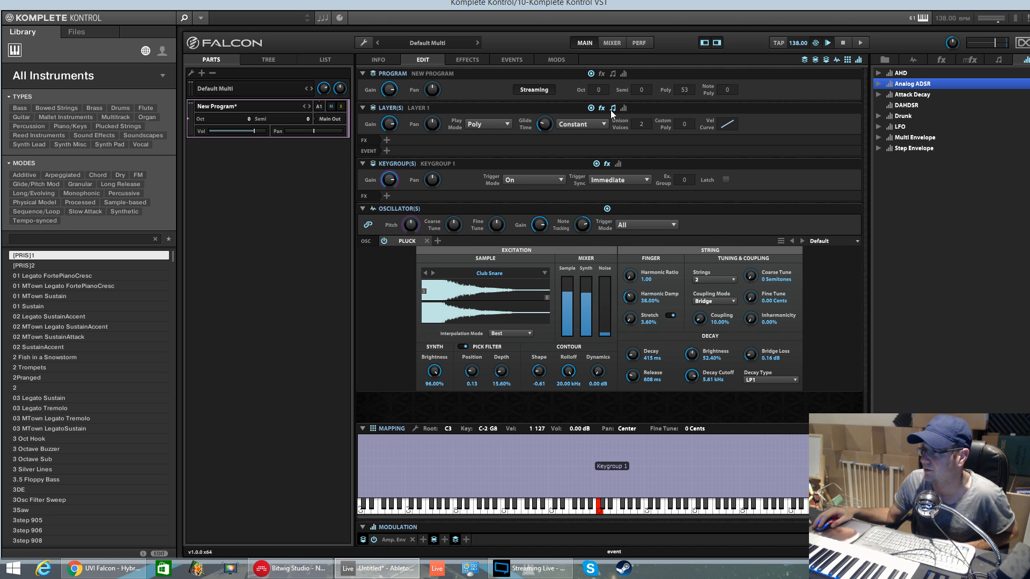
{"action": "left_click", "coordinate": [611, 110]}
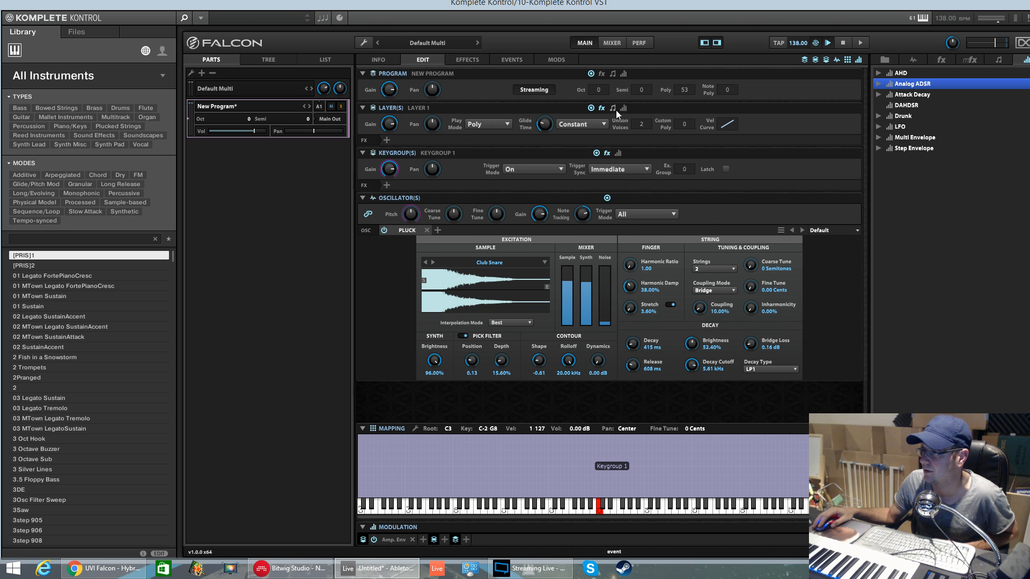
{"action": "left_click", "coordinate": [618, 153]}
{"action": "left_click", "coordinate": [607, 153]}
{"action": "left_click", "coordinate": [607, 153]}
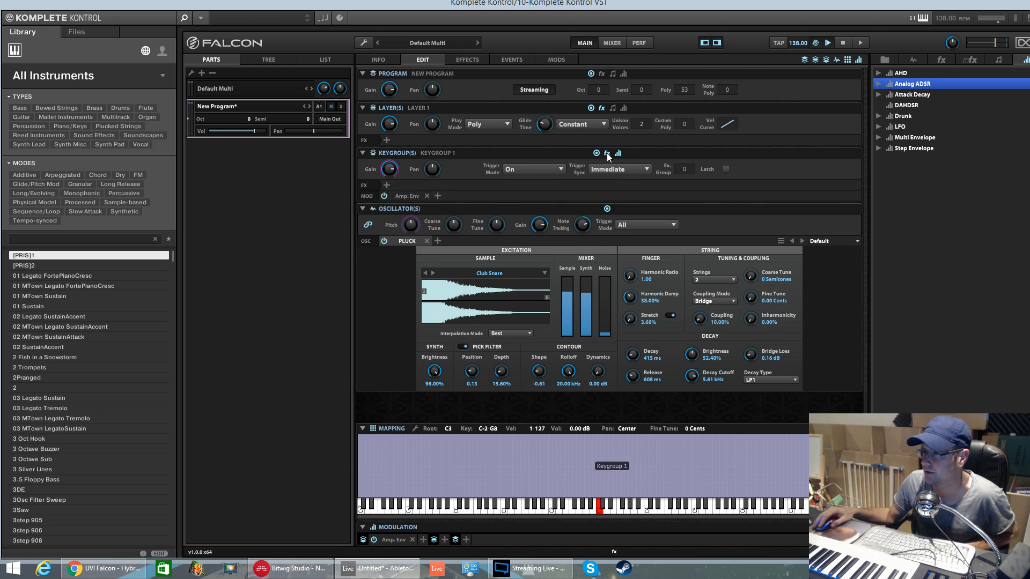
{"action": "left_click", "coordinate": [437, 196]}
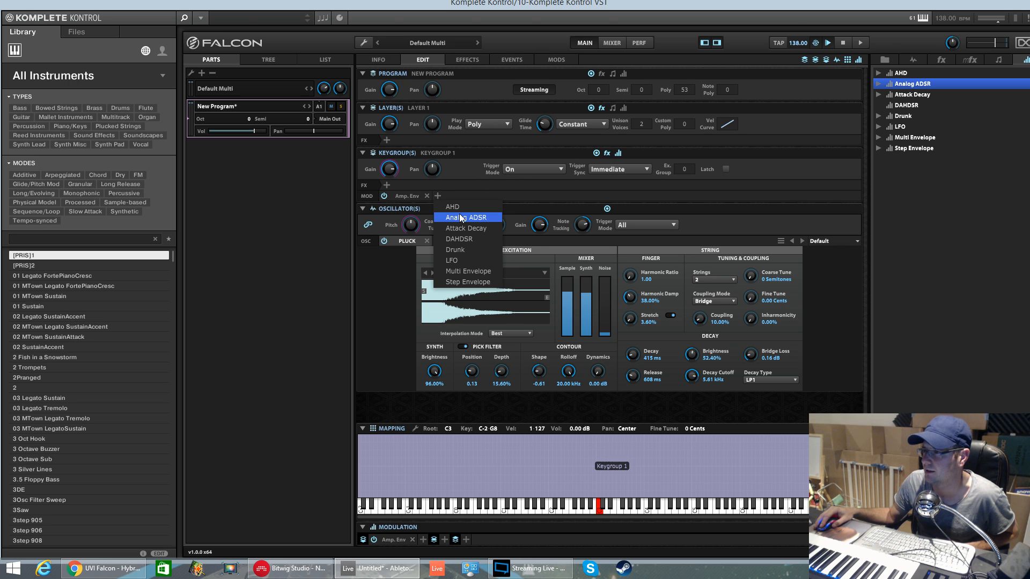
{"action": "left_click", "coordinate": [465, 186]}
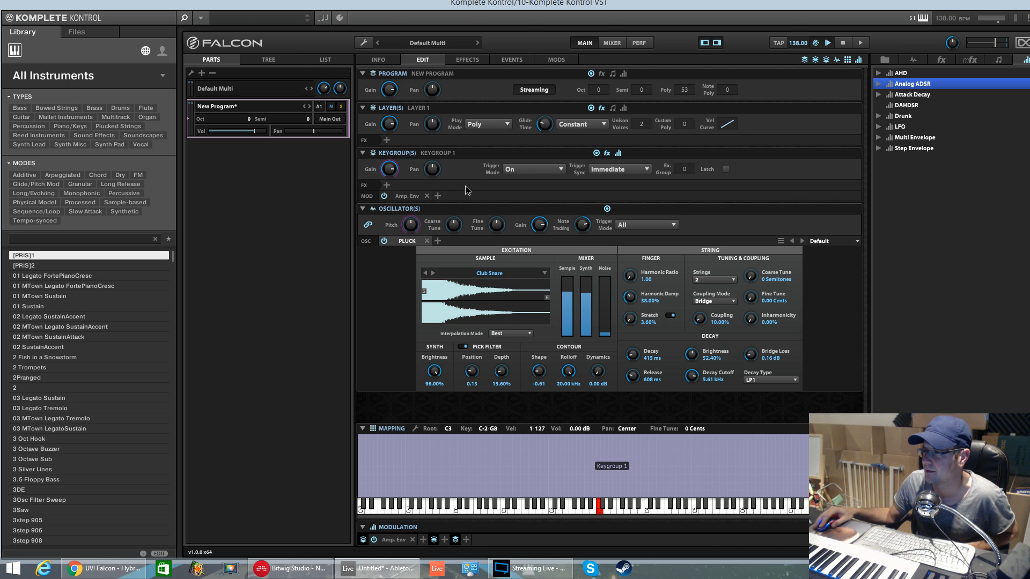
Insert an Analog Filter effect on Keygroup 1 and lower its Cutoff to 288.4 Hz.
{"action": "left_click", "coordinate": [387, 185]}
{"action": "mouse_move", "coordinate": [411, 228]}
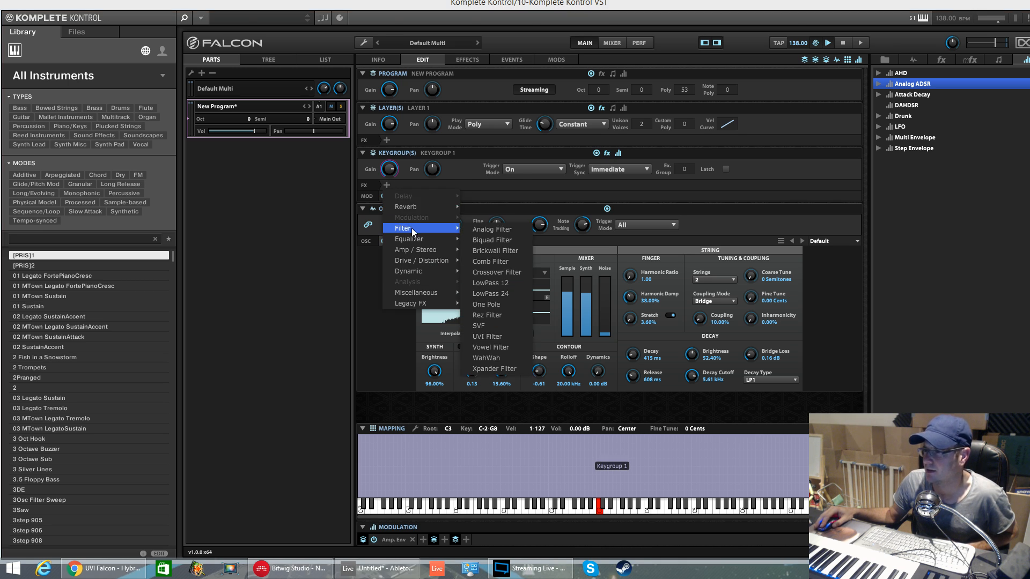
{"action": "left_click", "coordinate": [486, 231]}
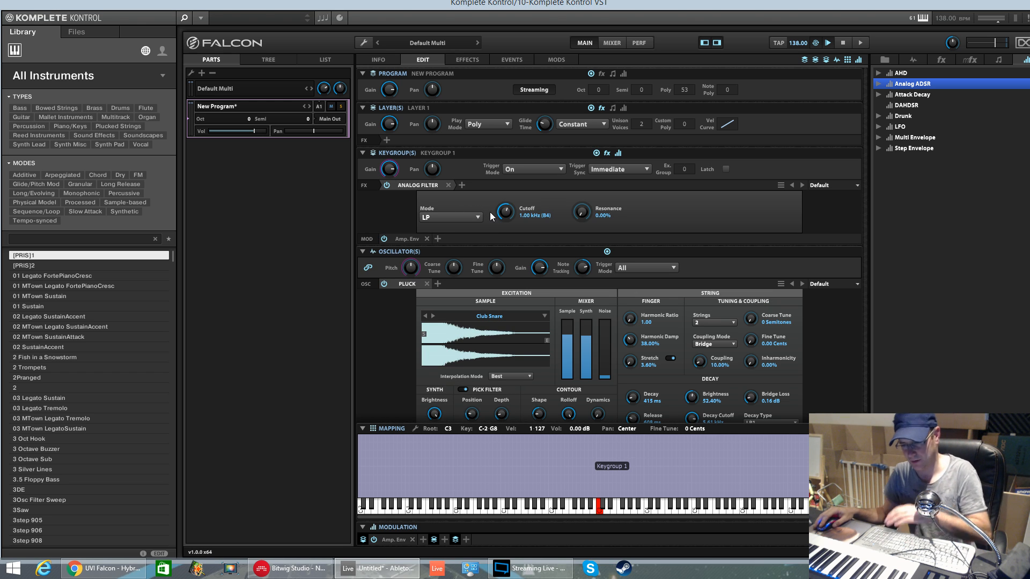
{"action": "left_click_drag", "start_coordinate": [503, 213], "coordinate": [527, 232]}
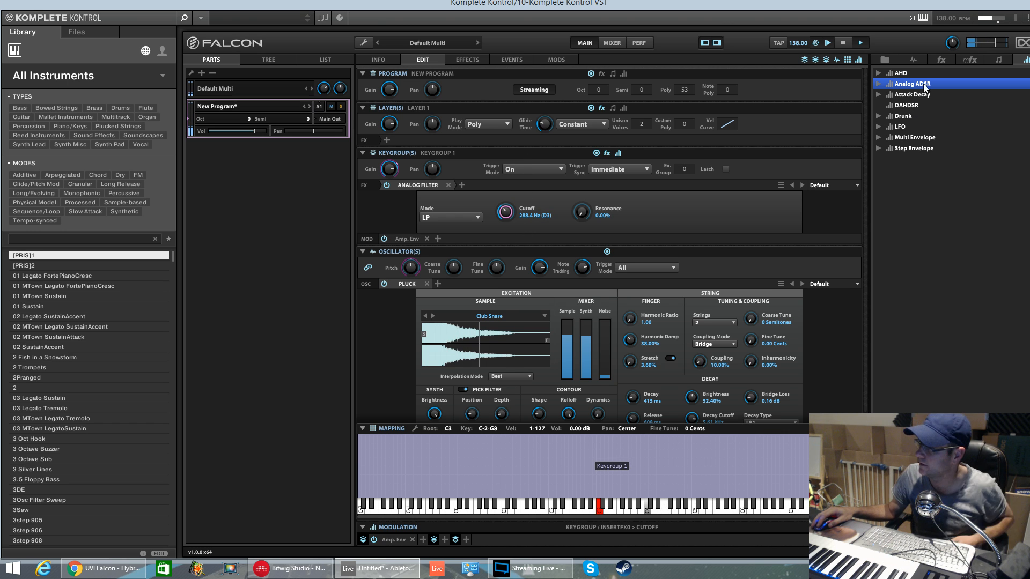
Modulate the keygroup filter's Cutoff with a new Analog ADSR, setting its Sustain to 0.80% and Decay to 8.89 ms.
{"action": "left_click_drag", "start_coordinate": [922, 90], "coordinate": [505, 217]}
{"action": "left_click_drag", "start_coordinate": [521, 523], "coordinate": [522, 546]}
{"action": "left_click_drag", "start_coordinate": [559, 521], "coordinate": [576, 529]}
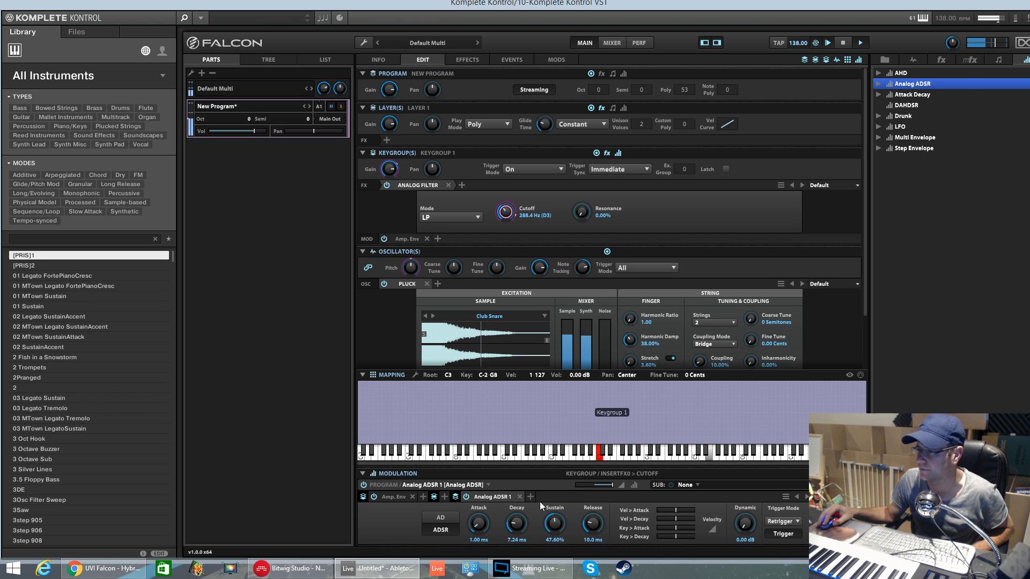
{"action": "left_click_drag", "start_coordinate": [556, 519], "coordinate": [557, 569]}
{"action": "left_click_drag", "start_coordinate": [518, 529], "coordinate": [522, 509]}
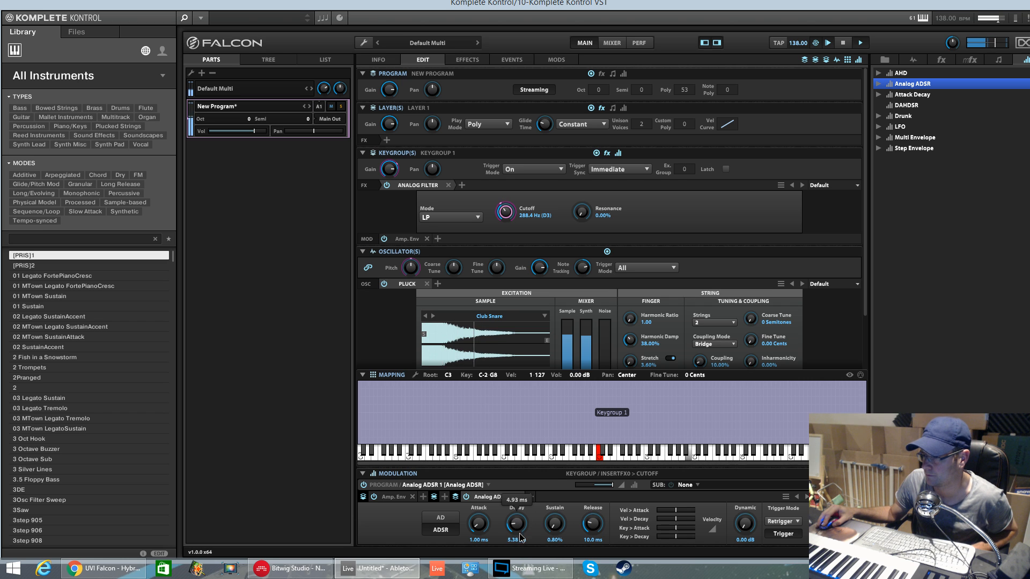
{"action": "left_click_drag", "start_coordinate": [519, 530], "coordinate": [518, 531]}
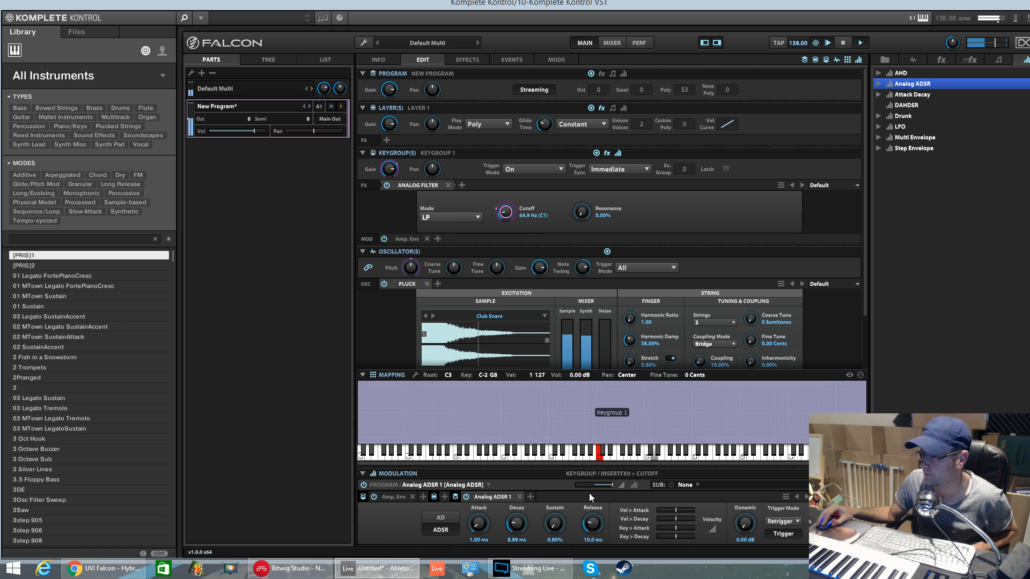
Refine the cutoff modulation depth, set the envelope's Attack to 100 µs and Decay to 470 ms, and lower the Cutoff to 20.0 Hz.
{"action": "left_click_drag", "start_coordinate": [612, 484], "coordinate": [606, 488]}
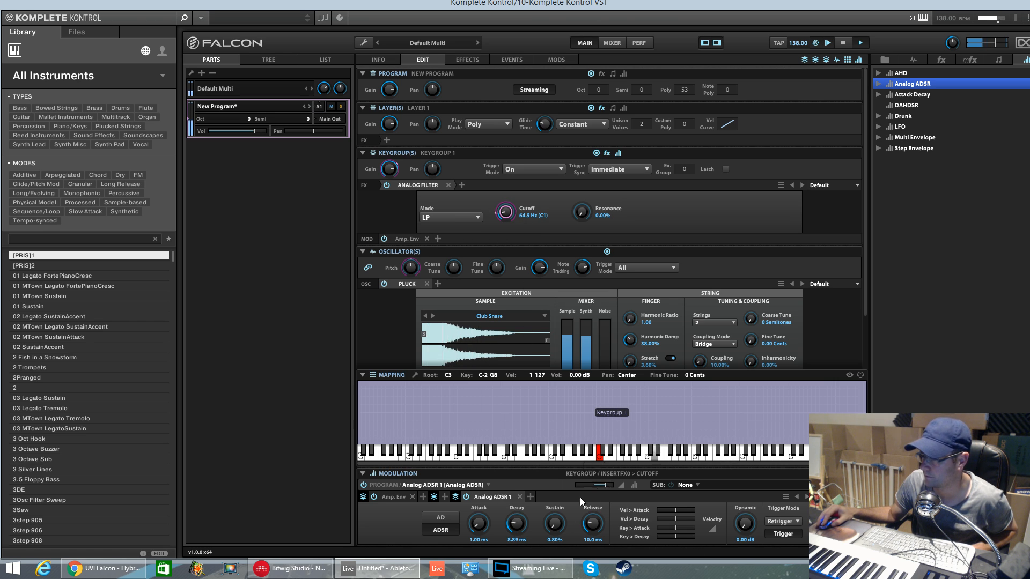
{"action": "left_click_drag", "start_coordinate": [528, 510], "coordinate": [539, 481]}
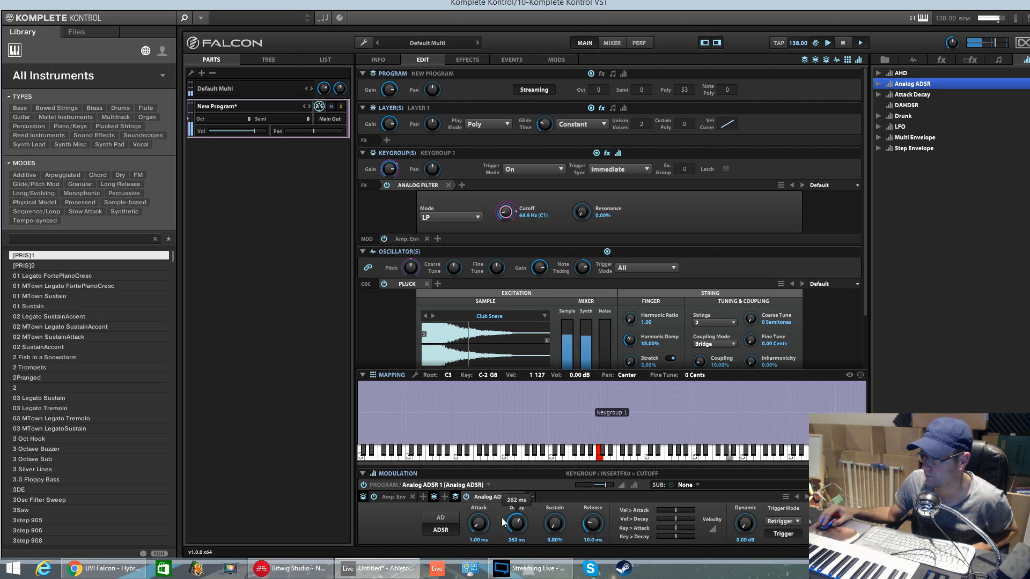
{"action": "left_click_drag", "start_coordinate": [482, 524], "coordinate": [522, 516]}
{"action": "left_click_drag", "start_coordinate": [605, 485], "coordinate": [598, 485]}
{"action": "left_click_drag", "start_coordinate": [510, 220], "coordinate": [512, 241]}
{"action": "left_click_drag", "start_coordinate": [601, 486], "coordinate": [606, 487]}
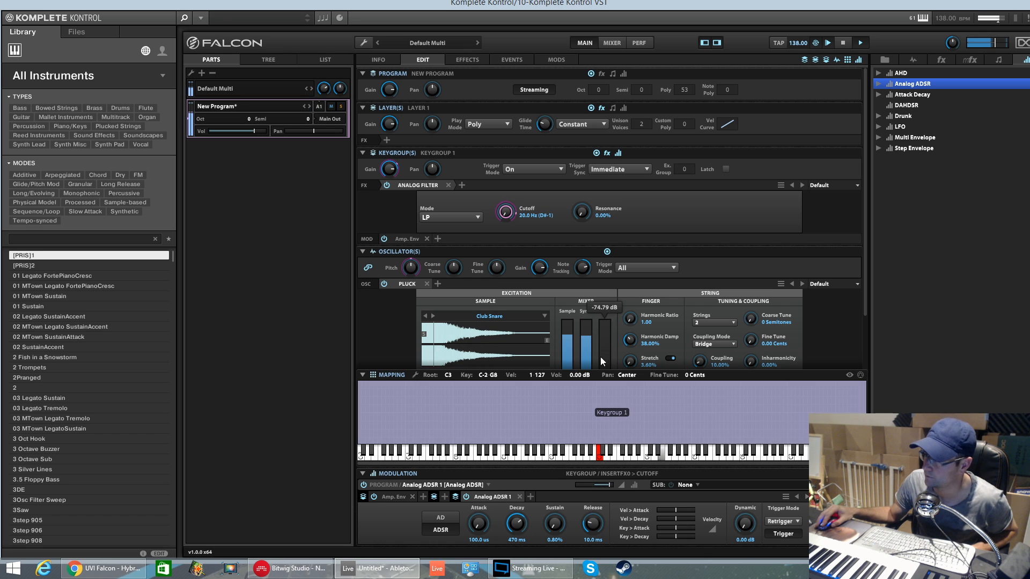
Collapse the Mapping section, pull the Pluck mixer's Synth and Noise levels fully down, and adjust the Sample level.
{"action": "left_click", "coordinate": [363, 375]}
{"action": "mouse_move", "coordinate": [601, 372]}
{"action": "left_mouse_down"}
{"action": "mouse_move", "coordinate": [592, 349]}
{"action": "mouse_move", "coordinate": [590, 382]}
{"action": "left_mouse_up"}
{"action": "mouse_move", "coordinate": [570, 337]}
{"action": "left_mouse_down"}
{"action": "mouse_move", "coordinate": [569, 356]}
{"action": "mouse_move", "coordinate": [569, 330]}
{"action": "left_mouse_up"}
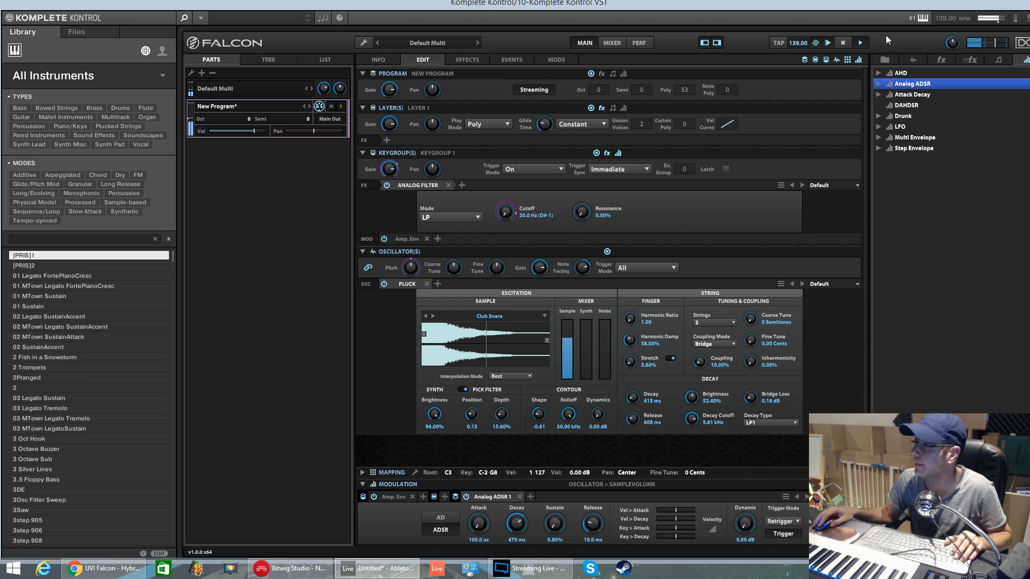
Uncover the Ableton Live arrangement, unsolo track 10, and play both Komplete tracks from the start of their clips.
{"action": "left_click_drag", "start_coordinate": [832, 7], "coordinate": [851, 413]}
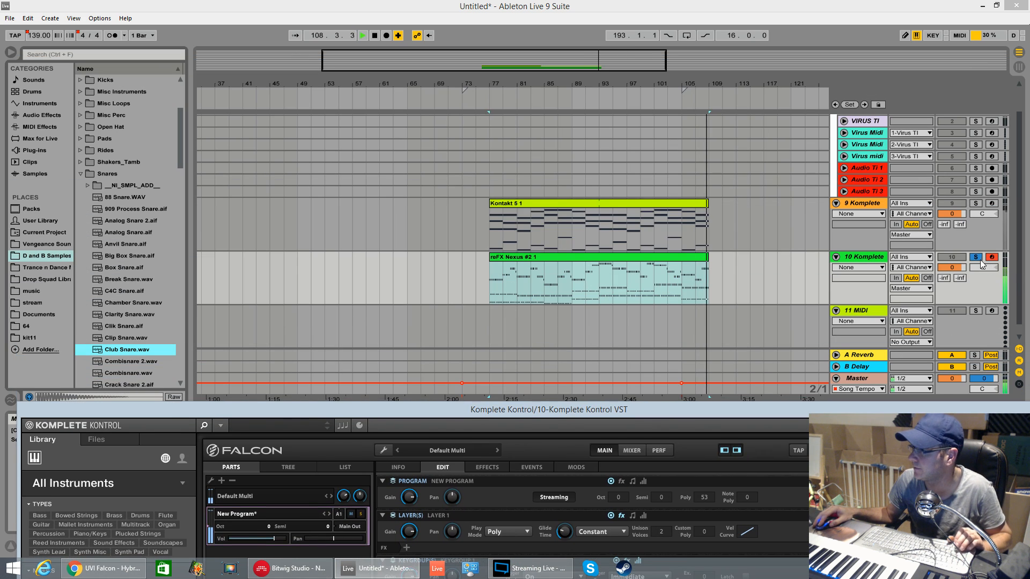
{"action": "left_click", "coordinate": [976, 258]}
{"action": "left_click", "coordinate": [491, 288]}
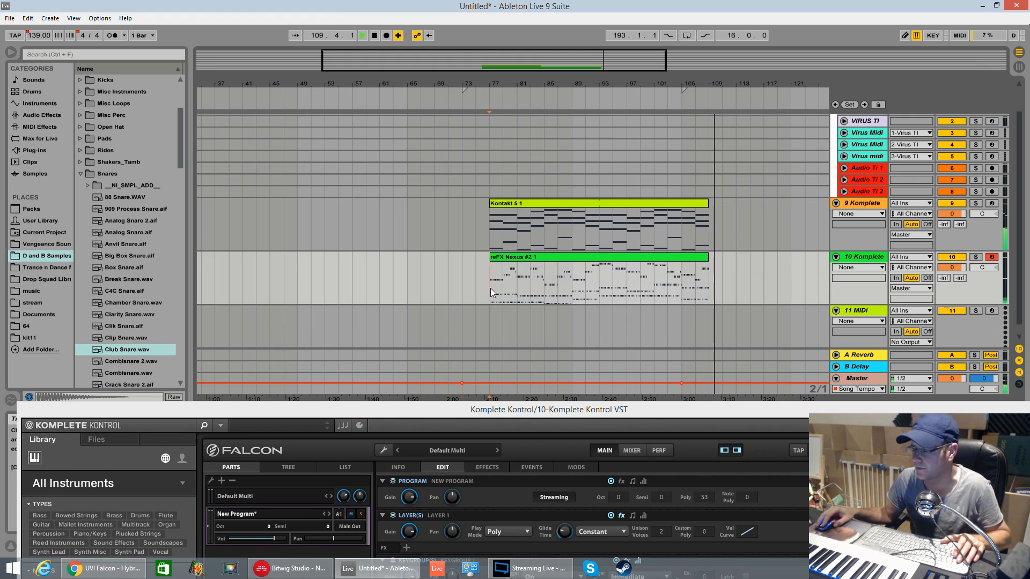
{"action": "key", "text": "space"}
{"action": "key", "text": "space"}
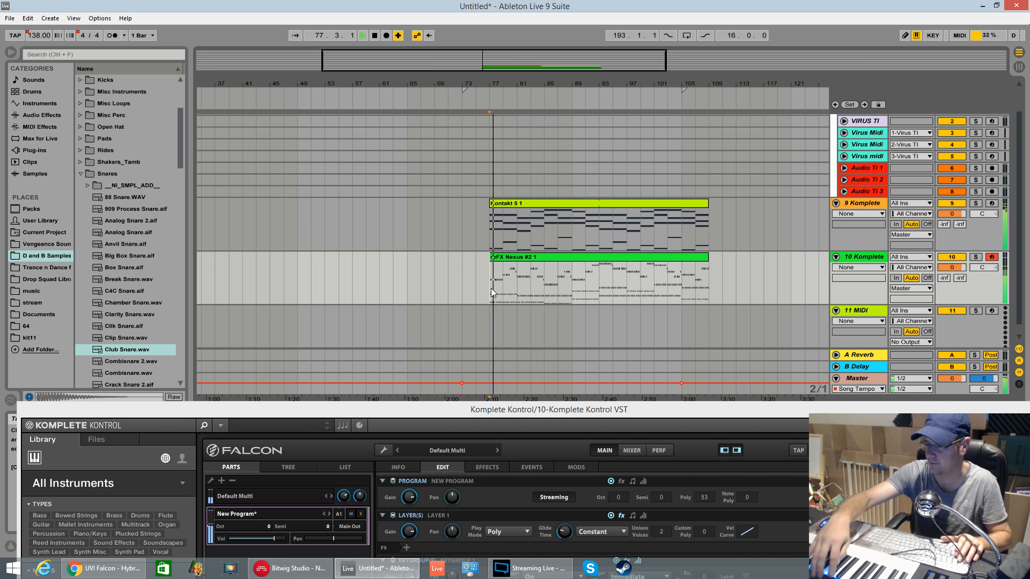
{"action": "left_click_drag", "start_coordinate": [571, 411], "coordinate": [598, 123]}
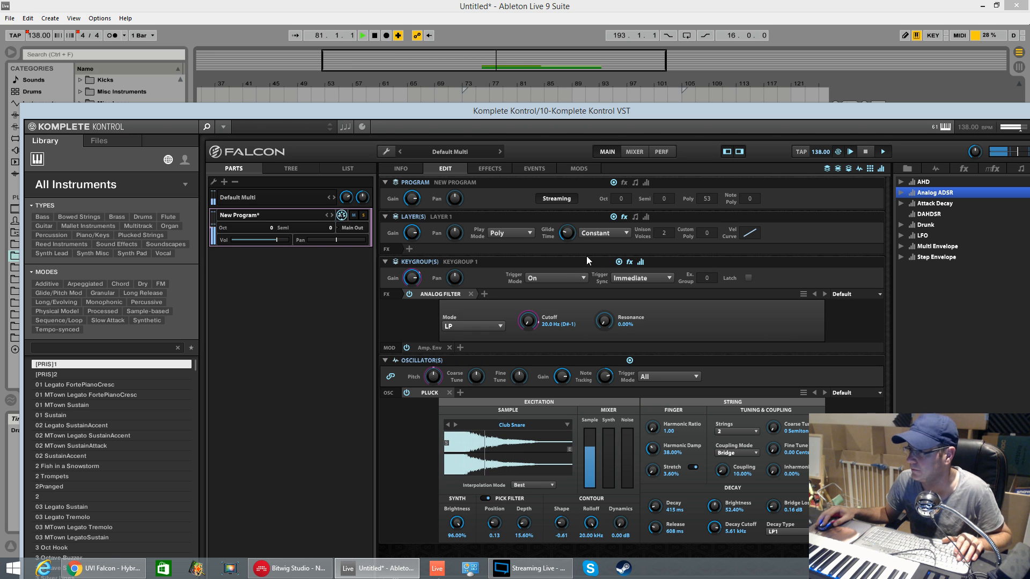
{"action": "left_click_drag", "start_coordinate": [707, 126], "coordinate": [704, 445]}
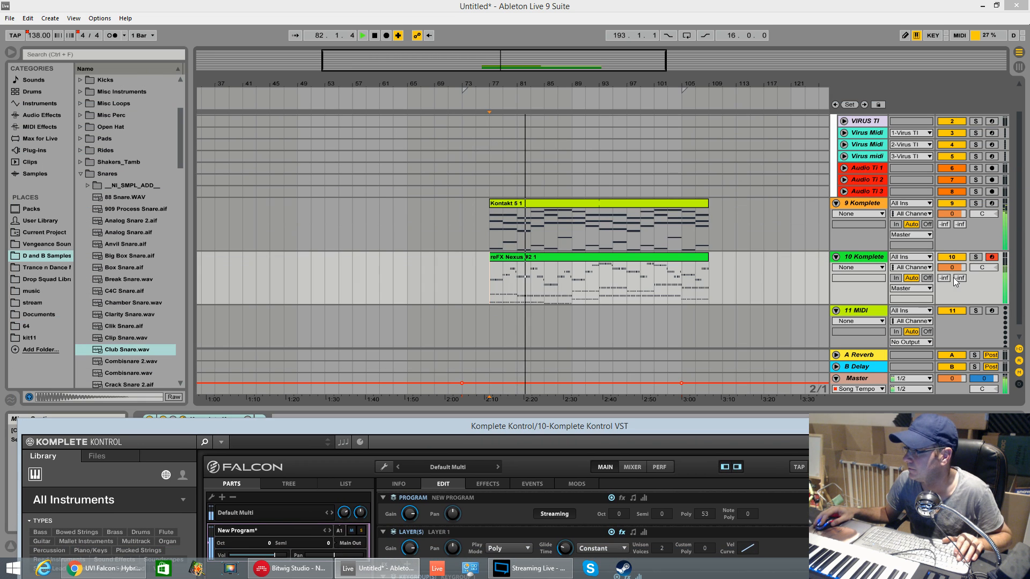
Bring the Falcon editor back into view and add an Analog oscillator alongside Pluck.
{"action": "left_click_drag", "start_coordinate": [770, 427], "coordinate": [858, 54]}
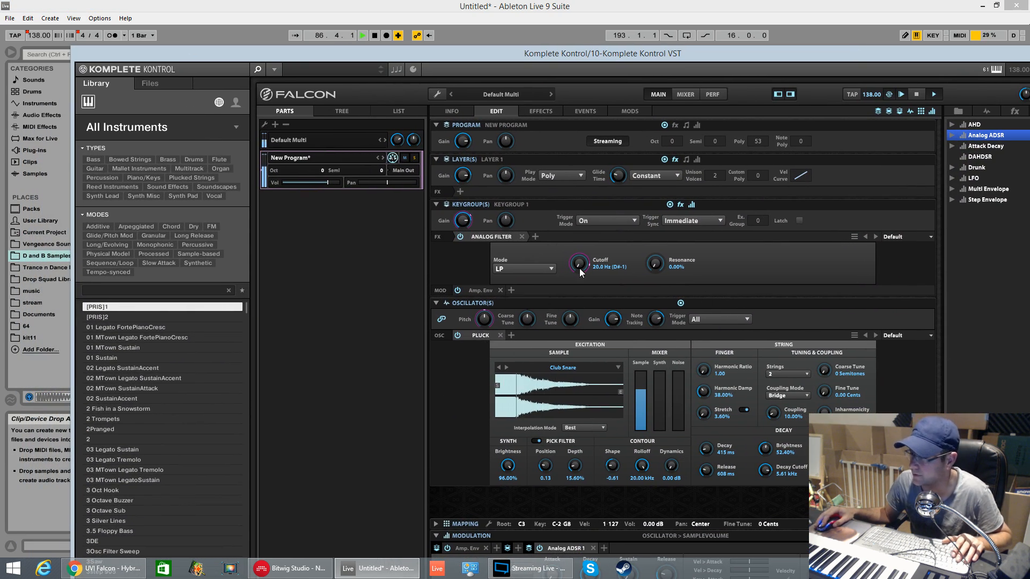
{"action": "left_click", "coordinate": [513, 337]}
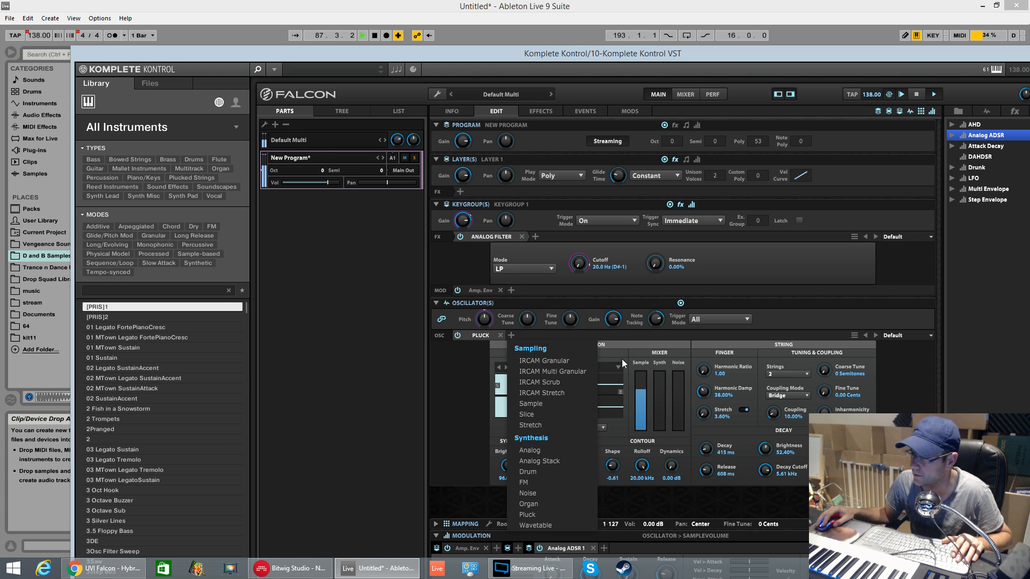
{"action": "left_click", "coordinate": [546, 447]}
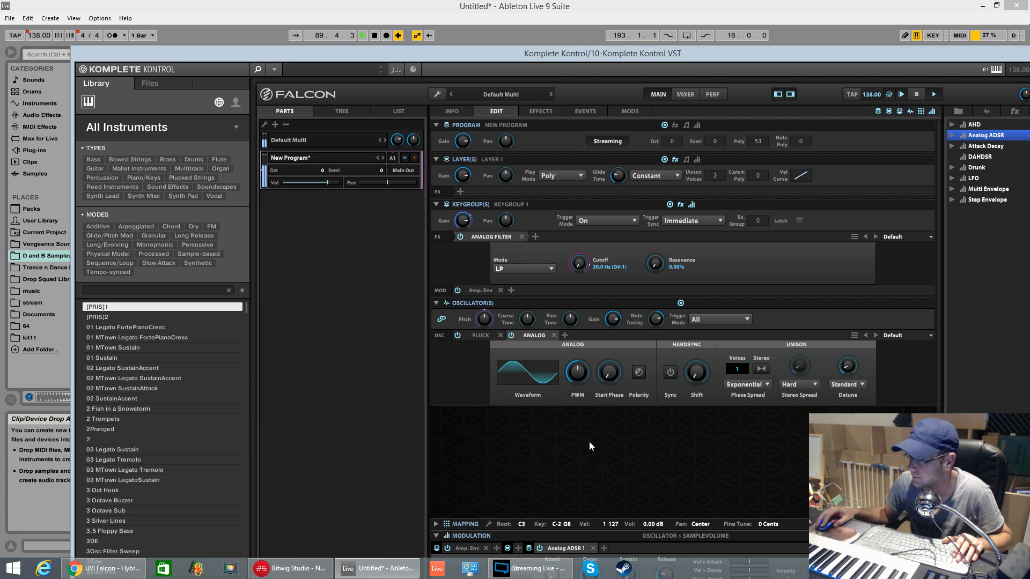
Try the Pulse waveform on the Analog oscillator, lower PWM to about 40.20%, and switch the waveform to Square.
{"action": "left_click", "coordinate": [545, 368]}
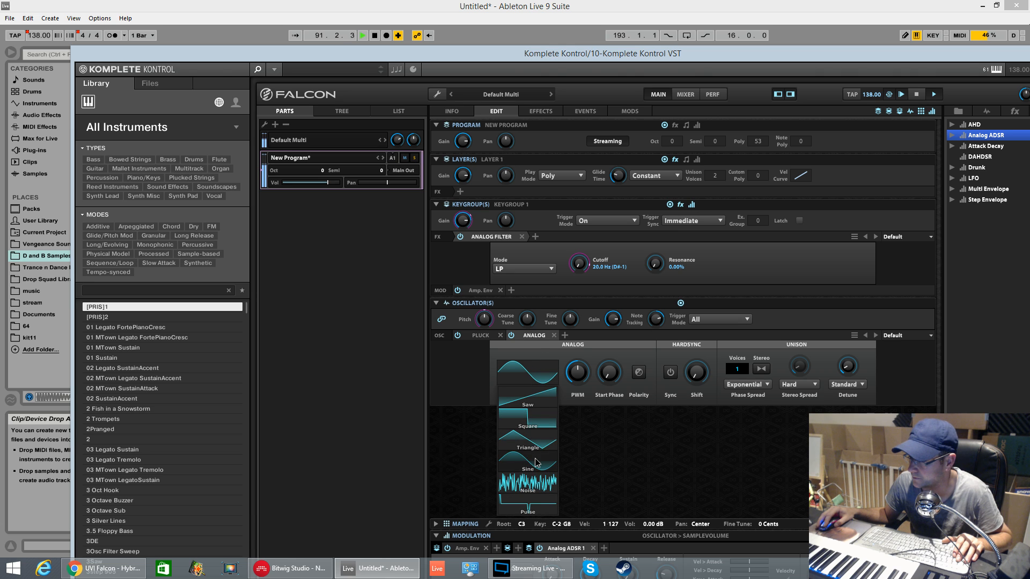
{"action": "left_click", "coordinate": [539, 513]}
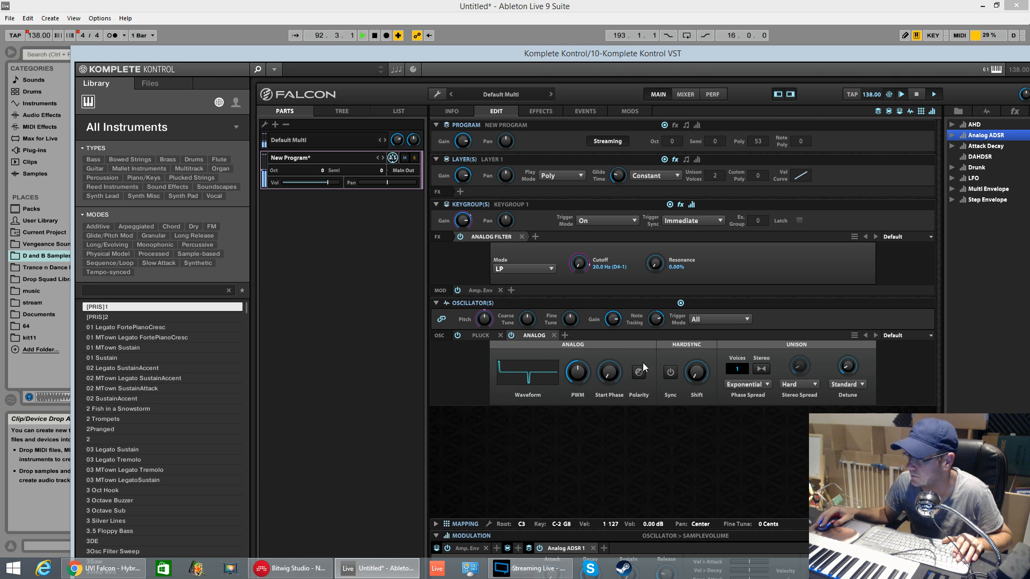
{"action": "mouse_move", "coordinate": [579, 369]}
{"action": "left_mouse_down"}
{"action": "mouse_move", "coordinate": [580, 404]}
{"action": "mouse_move", "coordinate": [576, 369]}
{"action": "left_mouse_up"}
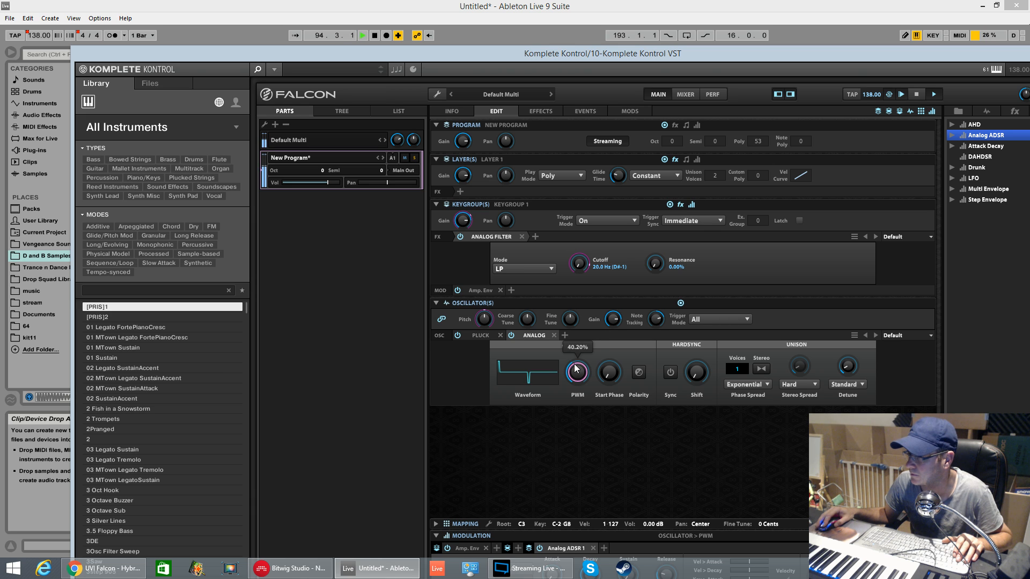
{"action": "left_click", "coordinate": [547, 370]}
{"action": "left_click", "coordinate": [557, 410]}
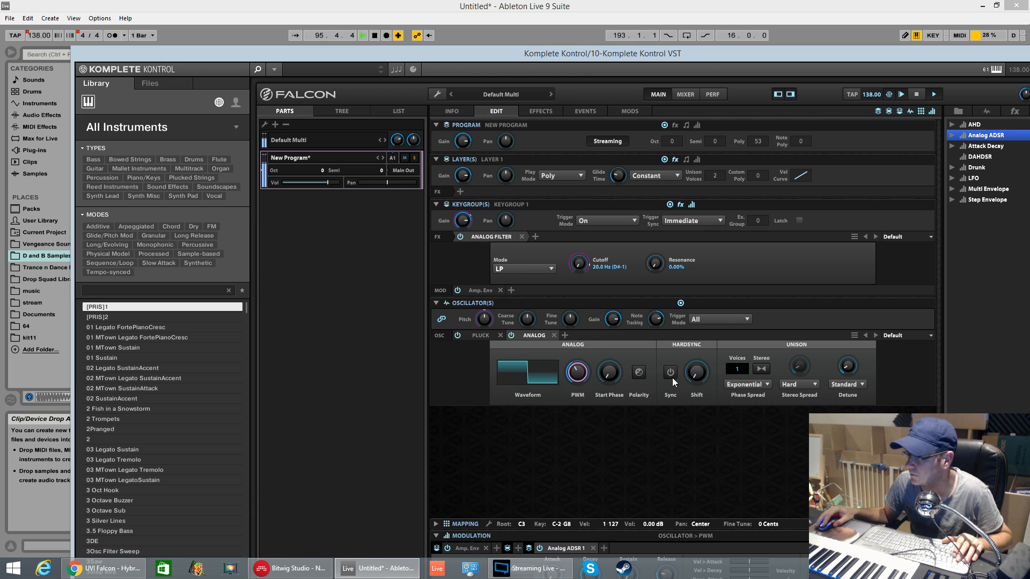
{"action": "mouse_move", "coordinate": [573, 370]}
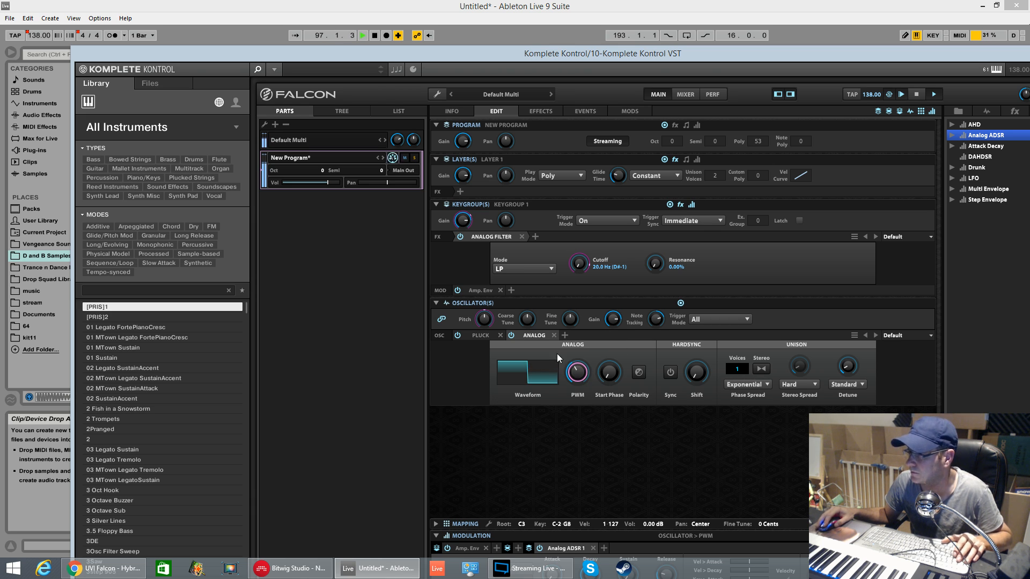
Stop playback and move the plug-in window up until Falcon's Modulation section is fully visible.
{"action": "mouse_move", "coordinate": [520, 320]}
{"action": "key", "text": "space"}
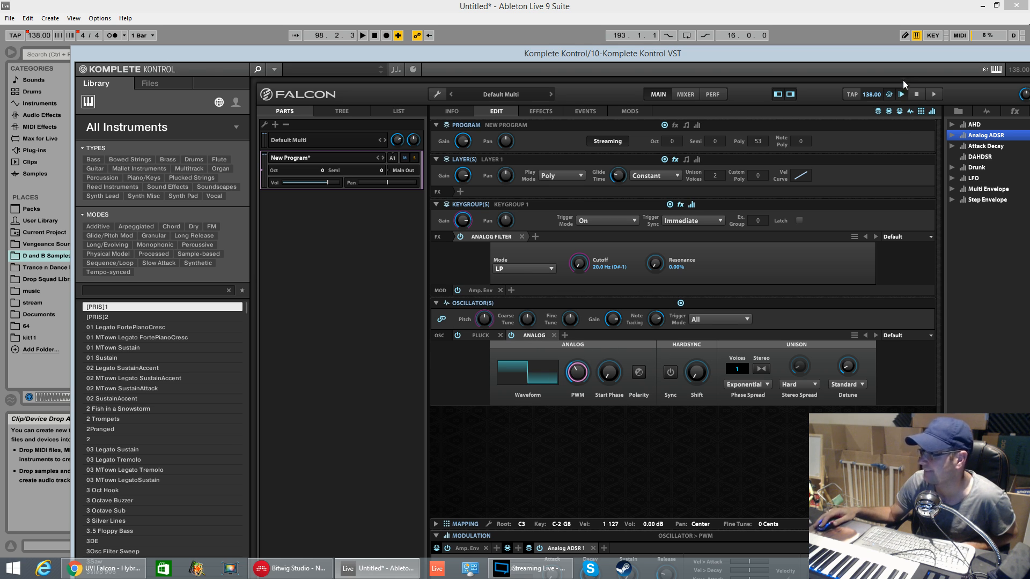
{"action": "left_click_drag", "start_coordinate": [913, 54], "coordinate": [821, 0]}
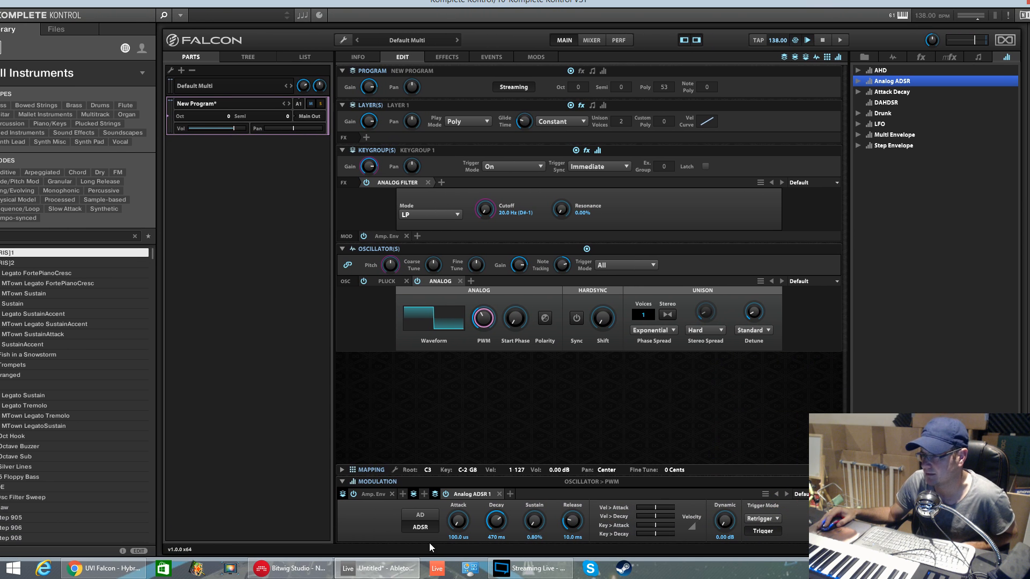
Adjust the Analog Filter's cutoff modulation depth, shorten the Analog ADSR 1 decay to 43.1 ms, and raise the filter resonance to 2.40%.
{"action": "left_click", "coordinate": [466, 494]}
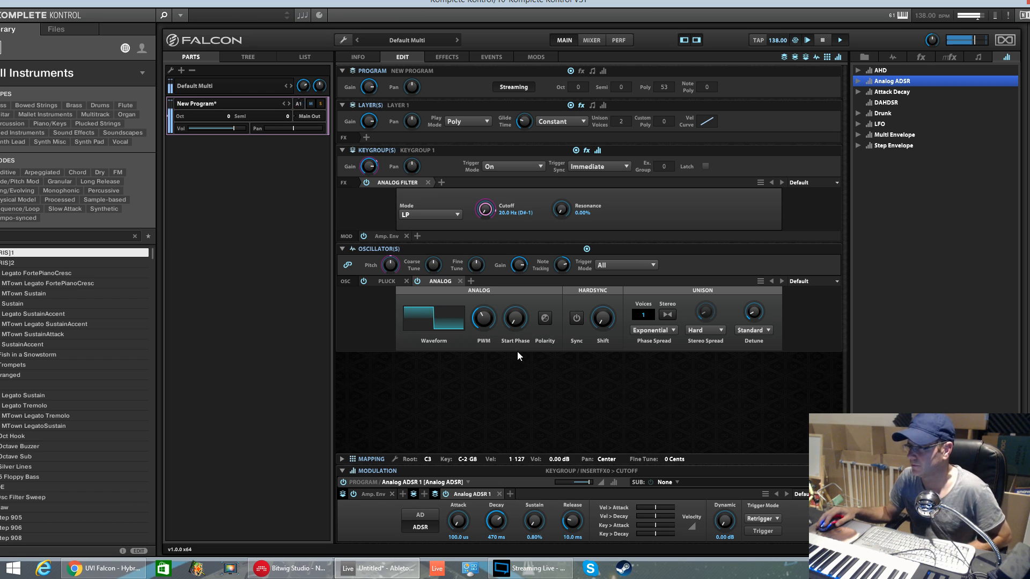
{"action": "mouse_move", "coordinate": [590, 482]}
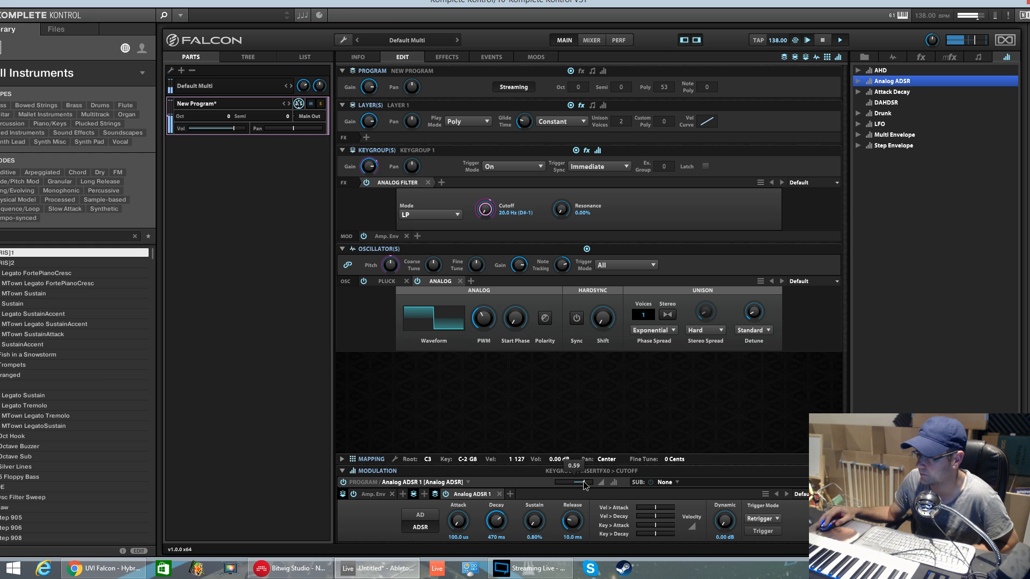
{"action": "mouse_move", "coordinate": [494, 528]}
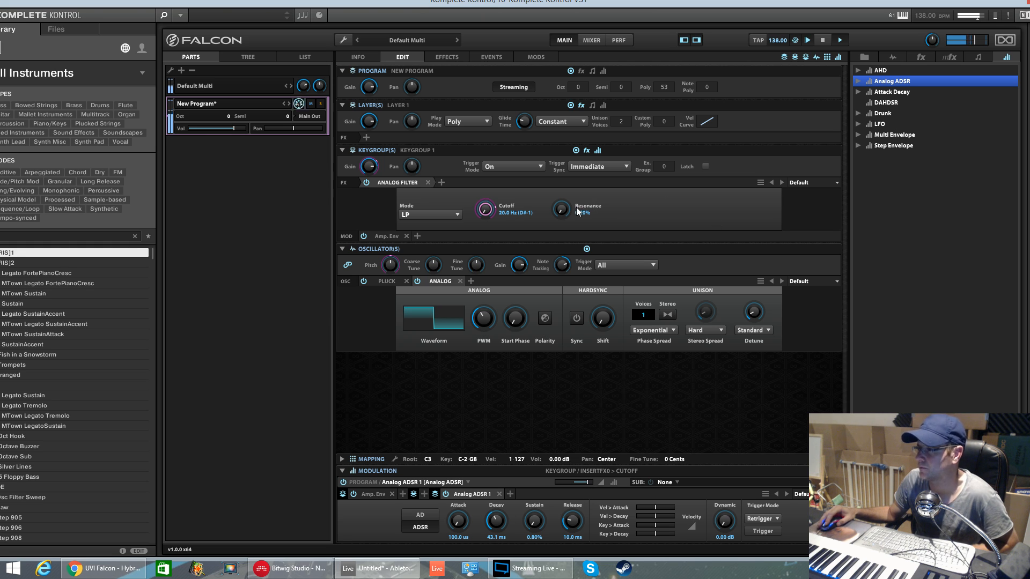
{"action": "left_click_drag", "start_coordinate": [571, 213], "coordinate": [569, 210]}
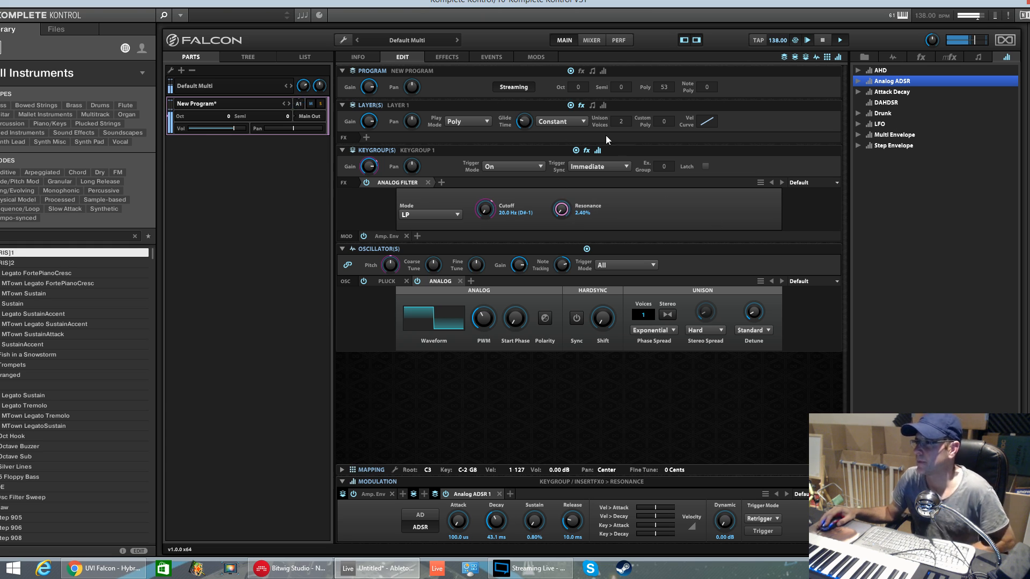
On the Pluck oscillator, set the pick position to 0.02, the interpolation mode to Lo-fi, and the finger stretch to 0.00%.
{"action": "left_click", "coordinate": [388, 280]}
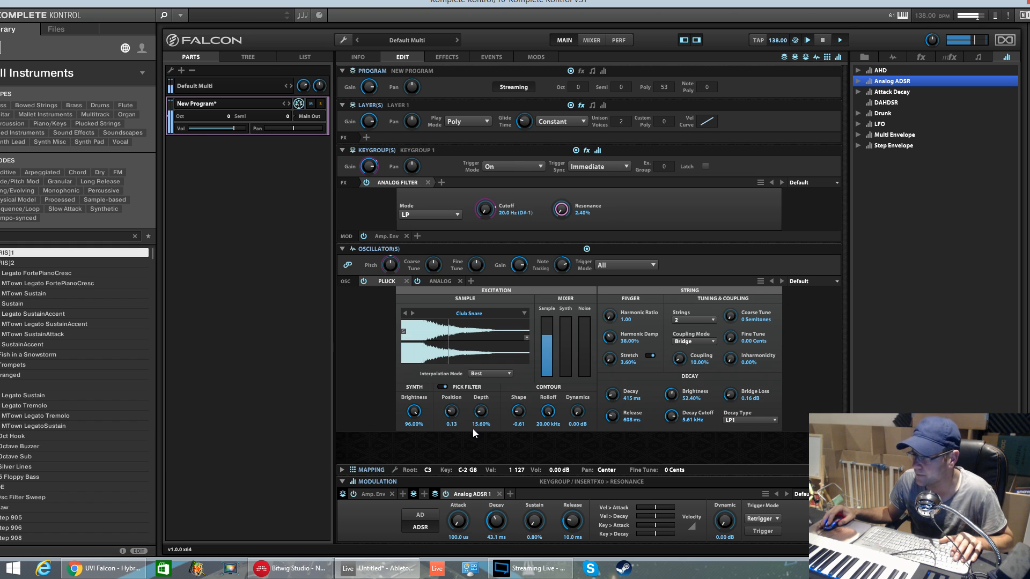
{"action": "left_click_drag", "start_coordinate": [453, 413], "coordinate": [457, 432]}
{"action": "left_click", "coordinate": [489, 374]}
{"action": "left_click", "coordinate": [488, 383]}
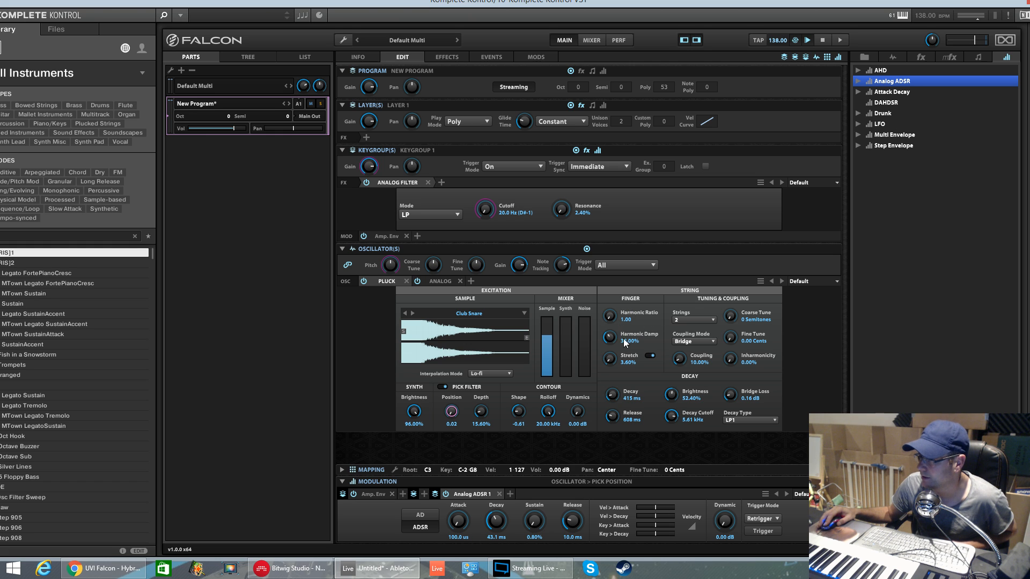
{"action": "left_click_drag", "start_coordinate": [610, 359], "coordinate": [622, 382]}
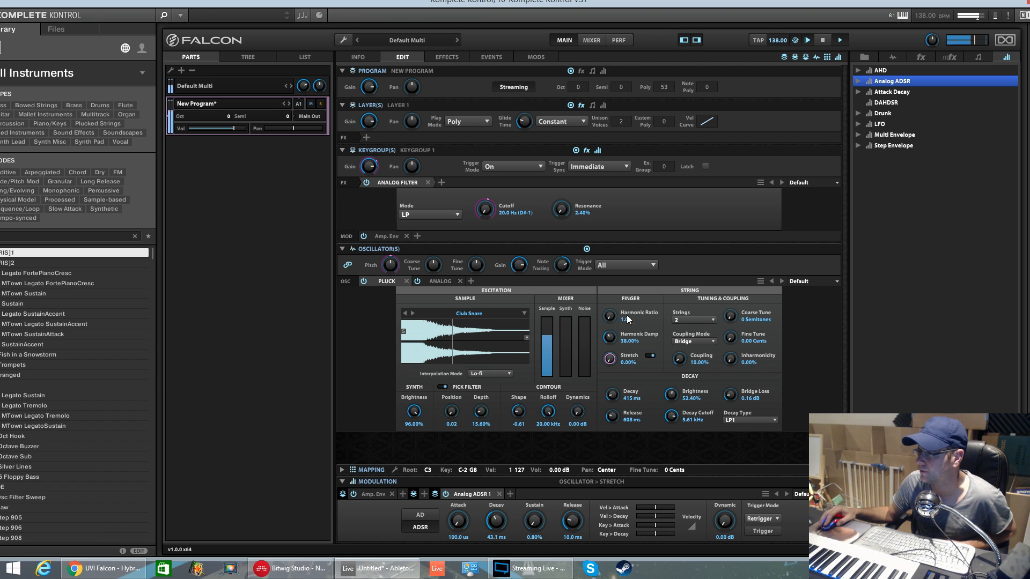
Remove the Pluck oscillator and adjust the PWM amount of the remaining Analog oscillator.
{"action": "left_click", "coordinate": [406, 281]}
{"action": "mouse_move", "coordinate": [491, 323]}
{"action": "left_click_drag", "start_coordinate": [491, 323], "coordinate": [497, 297]}
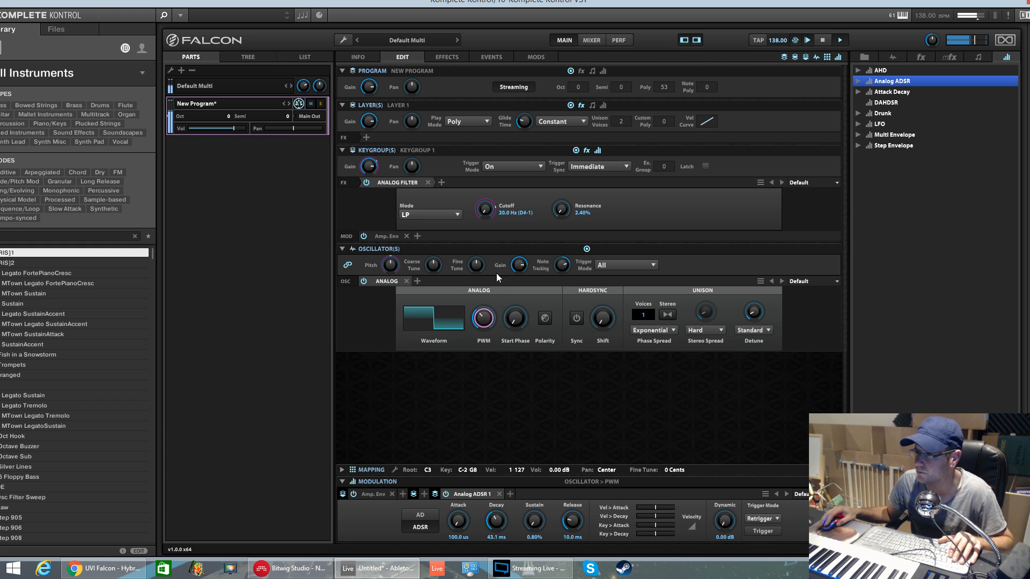
Check the Analog Filter's cutoff modulation and its mode options, and remove the filter from the keygroup effects.
{"action": "left_click", "coordinate": [485, 209]}
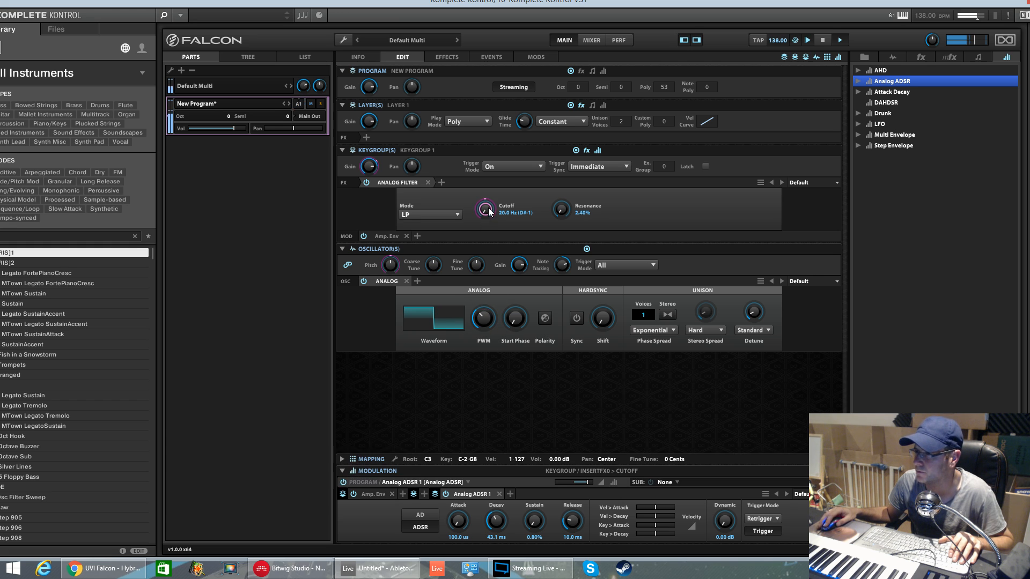
{"action": "left_click", "coordinate": [402, 181]}
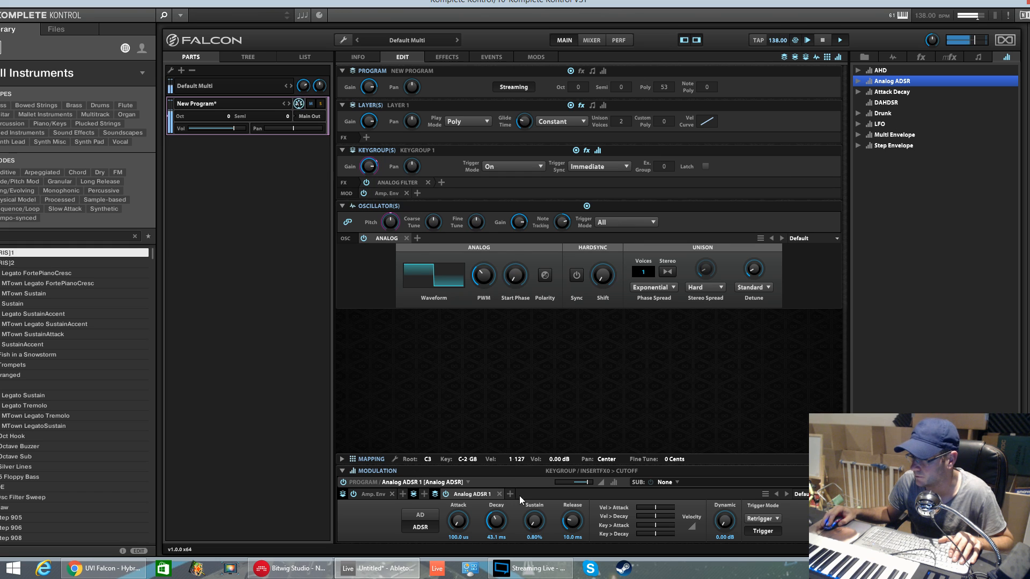
{"action": "left_click", "coordinate": [397, 183]}
{"action": "left_click", "coordinate": [448, 215]}
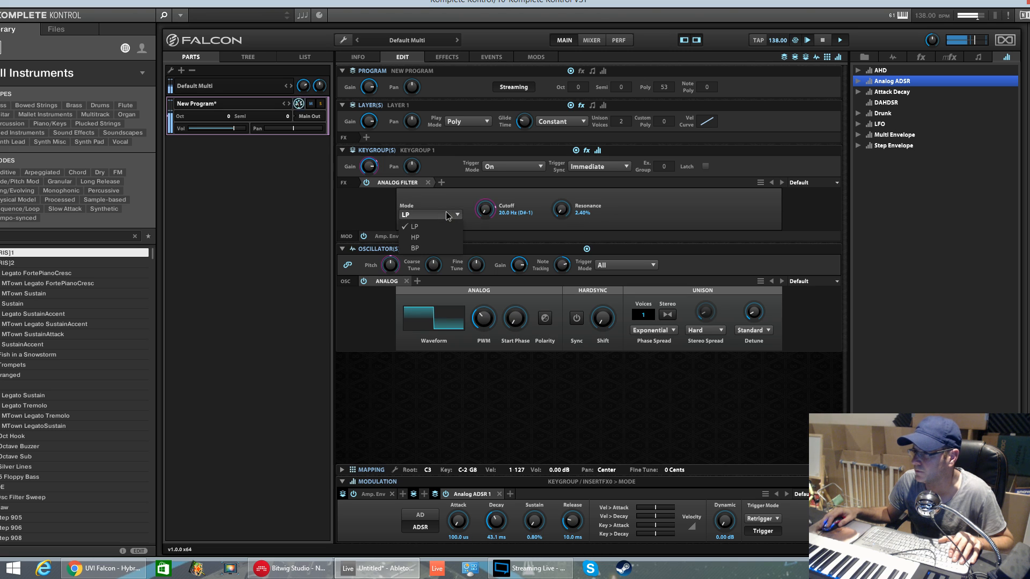
{"action": "left_click", "coordinate": [424, 227]}
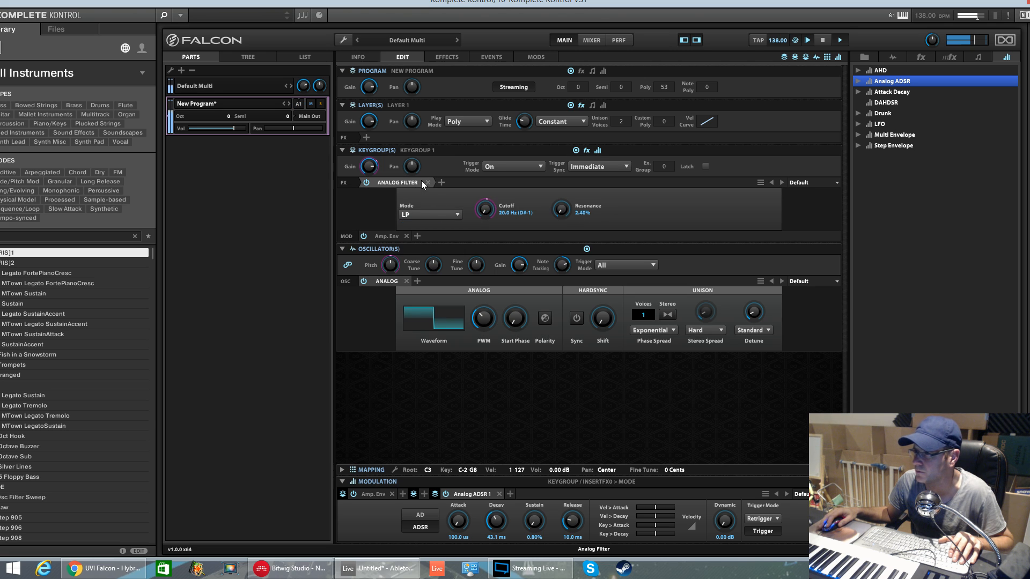
{"action": "left_click", "coordinate": [428, 183]}
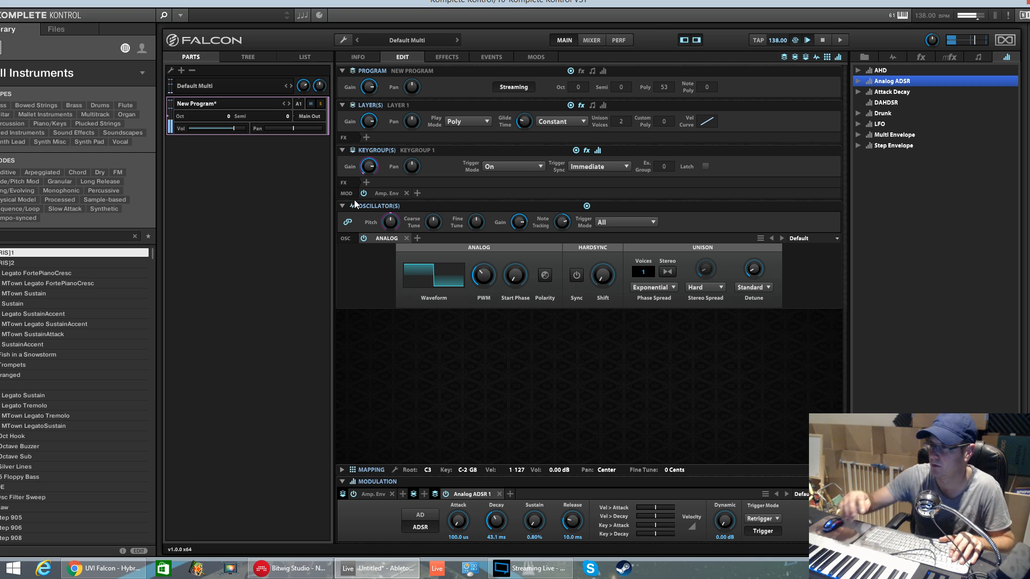
Insert a LowPass 24 filter in the keygroup effects and lower its cutoff to about 49 Hz.
{"action": "left_click", "coordinate": [417, 194]}
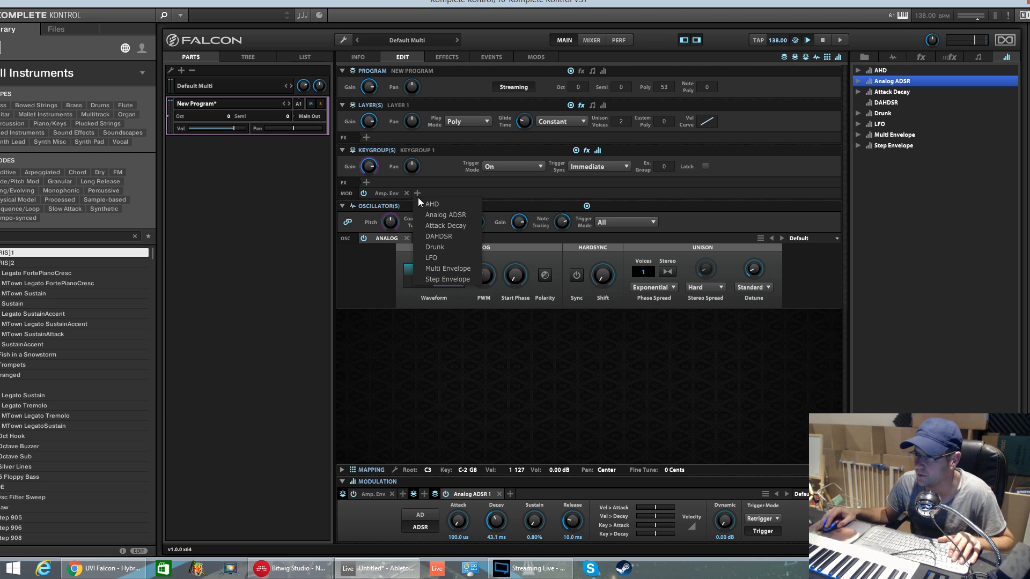
{"action": "left_click", "coordinate": [368, 182]}
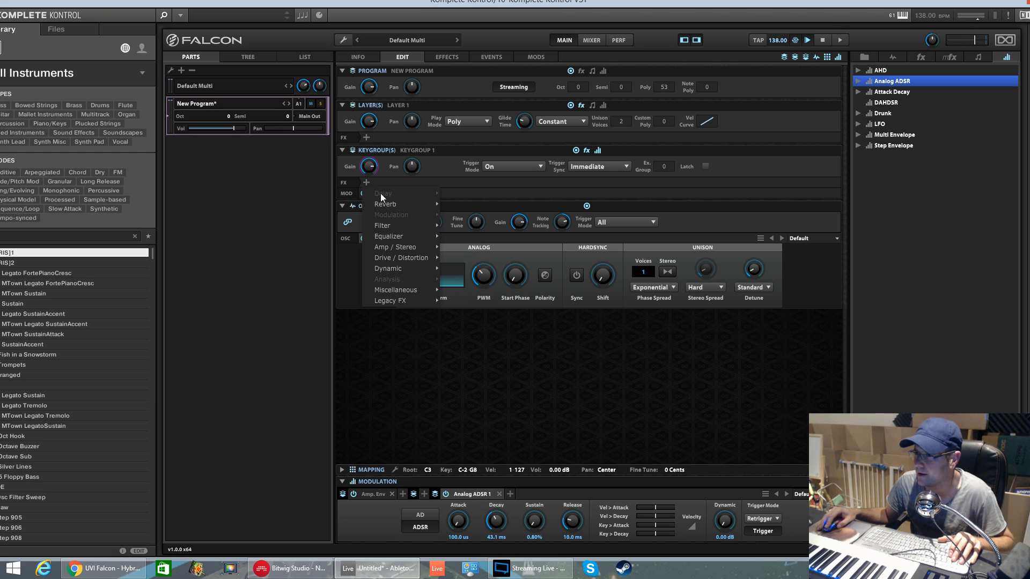
{"action": "mouse_move", "coordinate": [387, 224]}
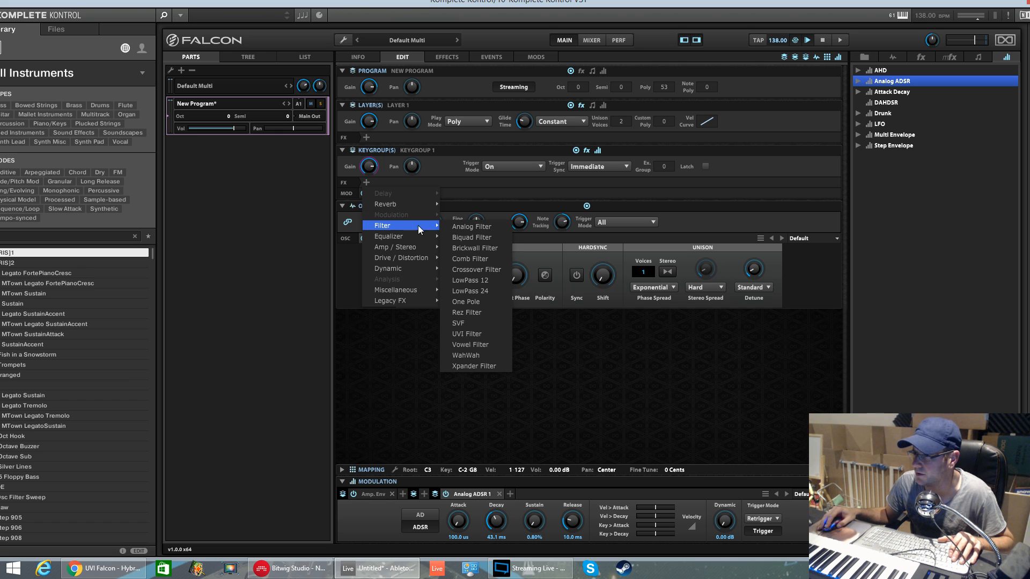
{"action": "left_click", "coordinate": [477, 291]}
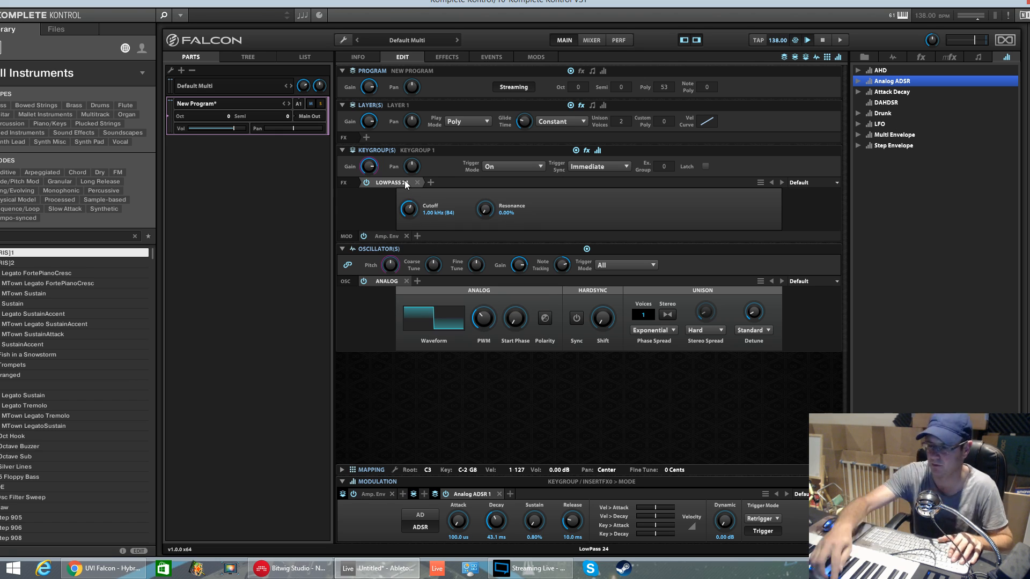
{"action": "left_click_drag", "start_coordinate": [409, 210], "coordinate": [415, 268]}
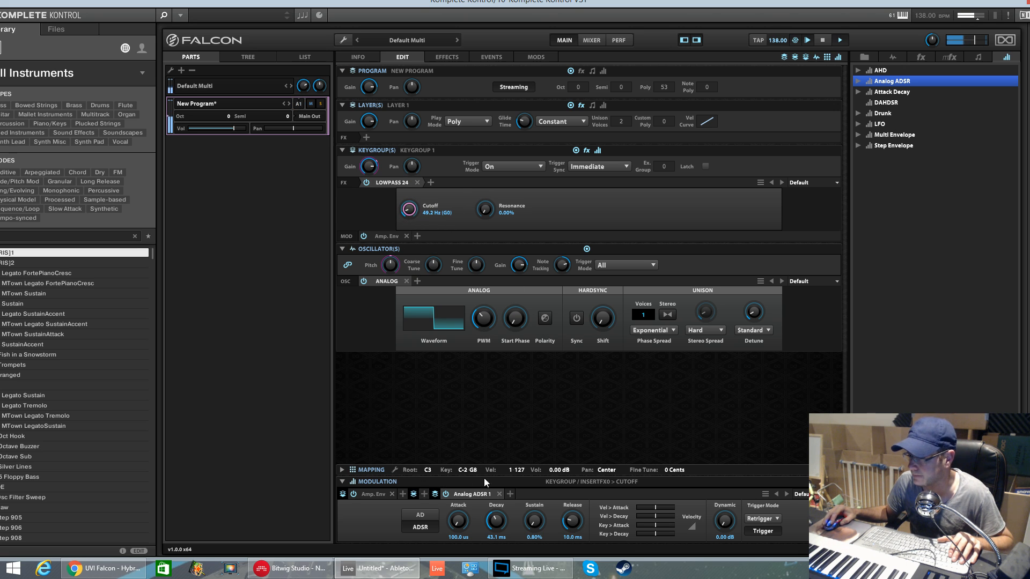
Delete the existing Analog ADSR 1 modulator and assign a fresh Analog ADSR to the LowPass 24 cutoff.
{"action": "left_click", "coordinate": [343, 483]}
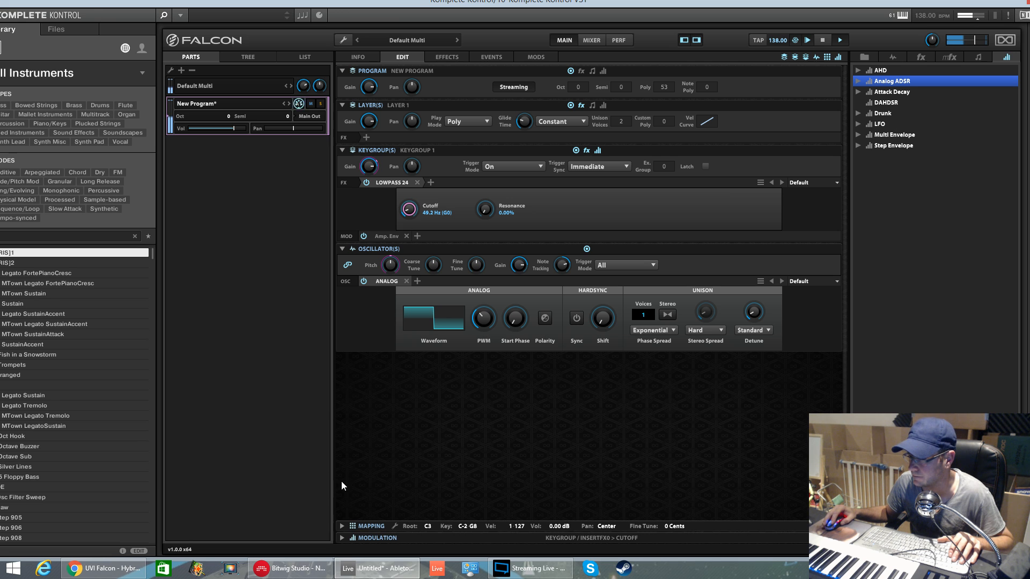
{"action": "left_click", "coordinate": [341, 539]}
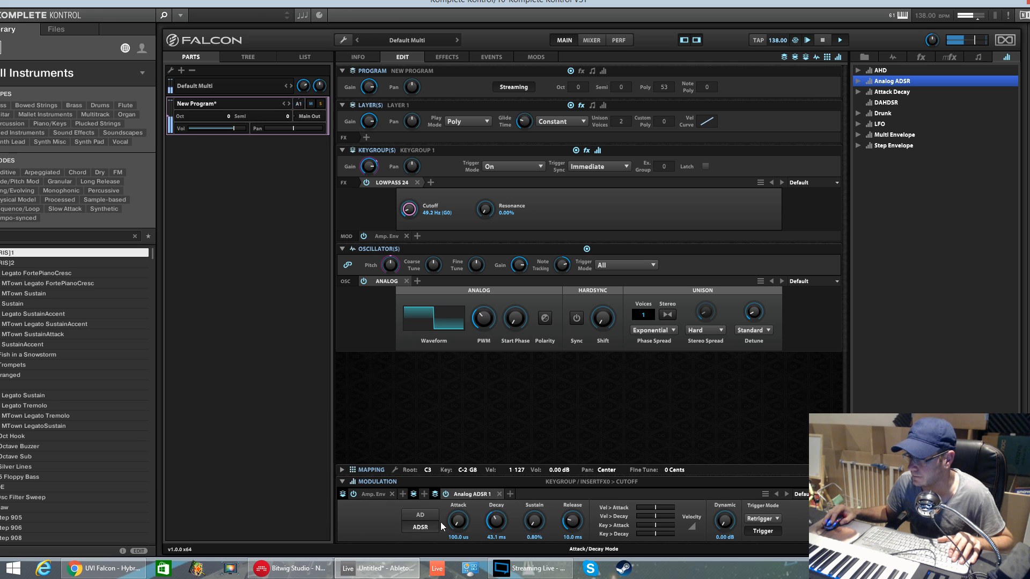
{"action": "left_click", "coordinate": [499, 494]}
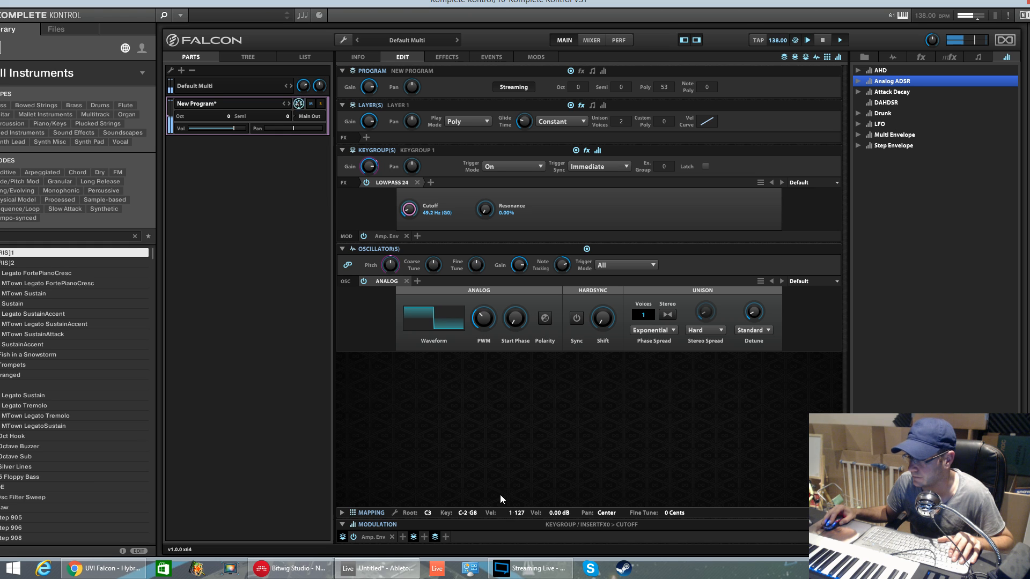
{"action": "left_click_drag", "start_coordinate": [893, 82], "coordinate": [424, 214]}
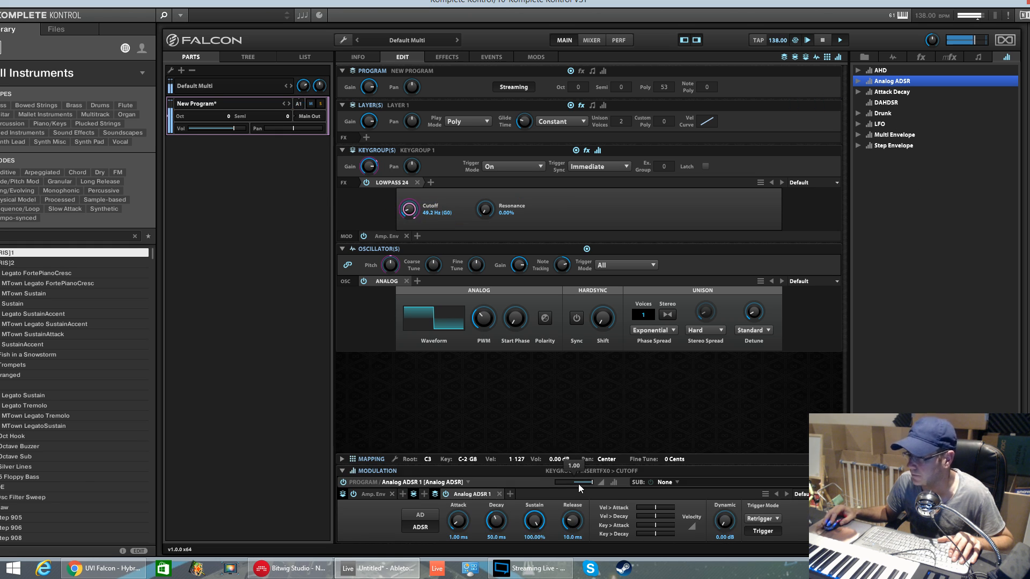
Set the cutoff envelope's sustain to 6.00% and decay to 57.1 ms, lower the cutoff to 36.3 Hz, and fine-tune the modulation depth.
{"action": "left_click_drag", "start_coordinate": [536, 518], "coordinate": [499, 540]}
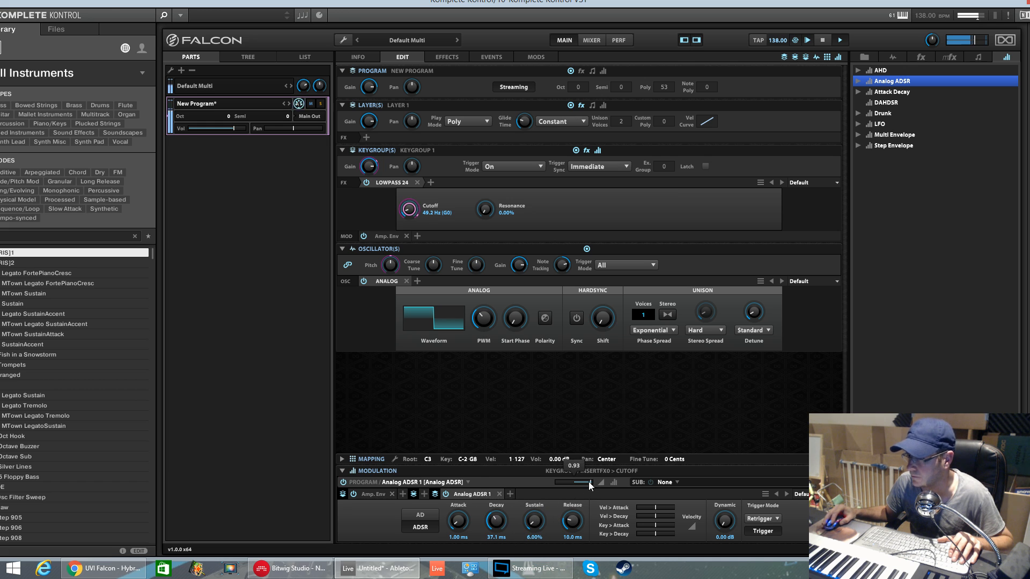
{"action": "left_click_drag", "start_coordinate": [409, 212], "coordinate": [409, 214]}
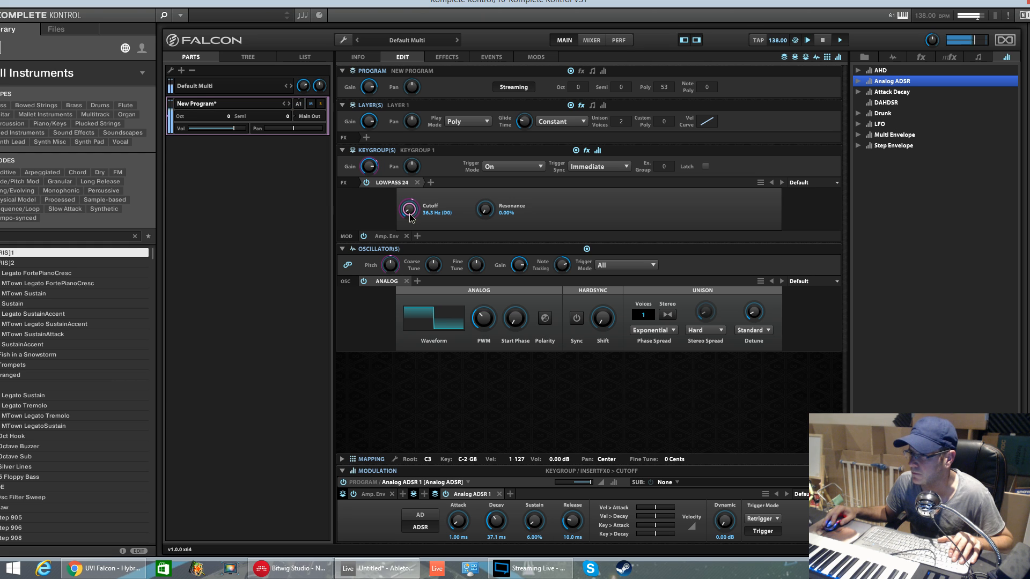
{"action": "left_click_drag", "start_coordinate": [591, 483], "coordinate": [588, 485]}
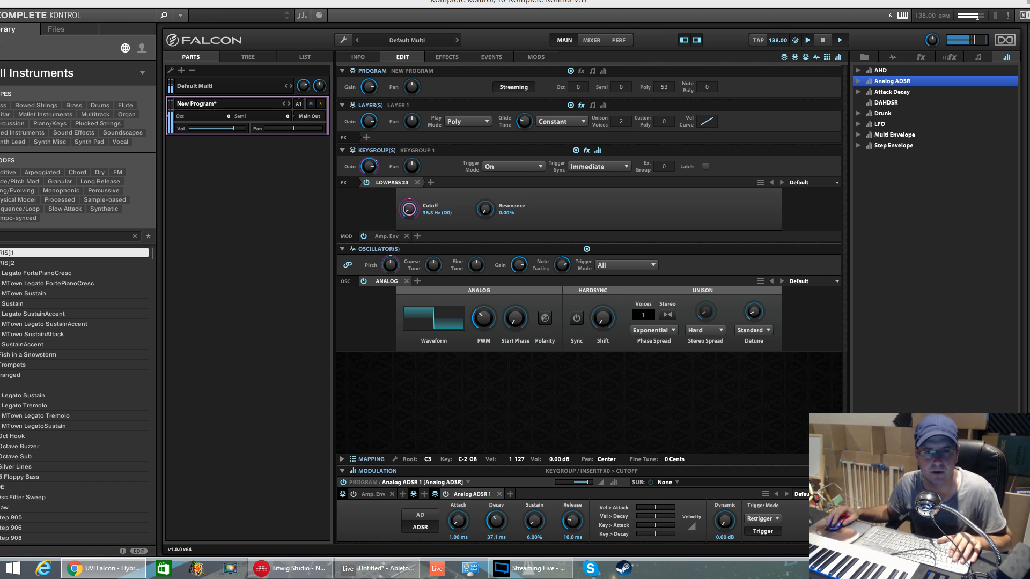
Add a Dual Delay with its Default preset to the layer effects and raise its feedback to 35.60%.
{"action": "left_click", "coordinate": [431, 183]}
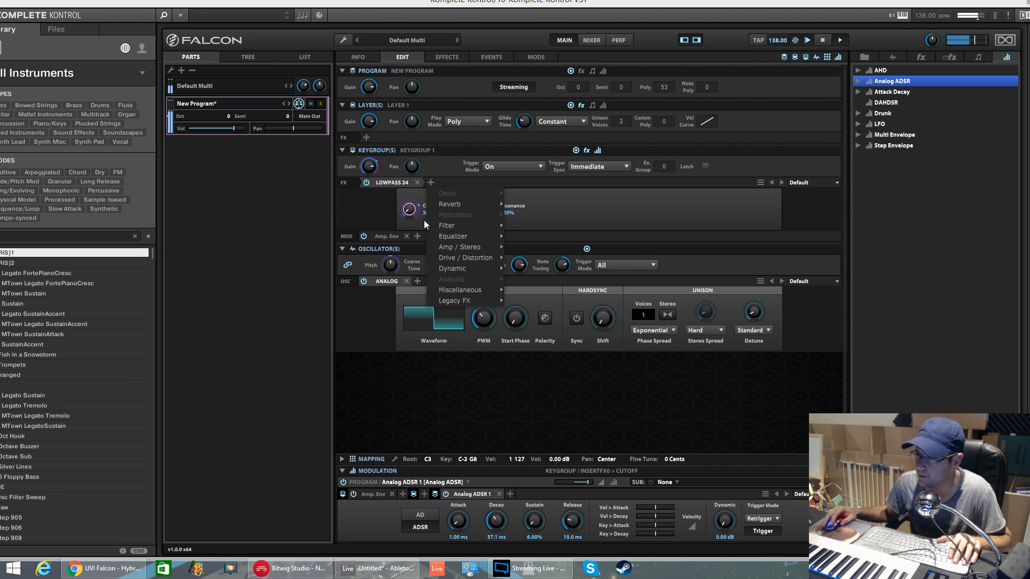
{"action": "left_click", "coordinate": [388, 214]}
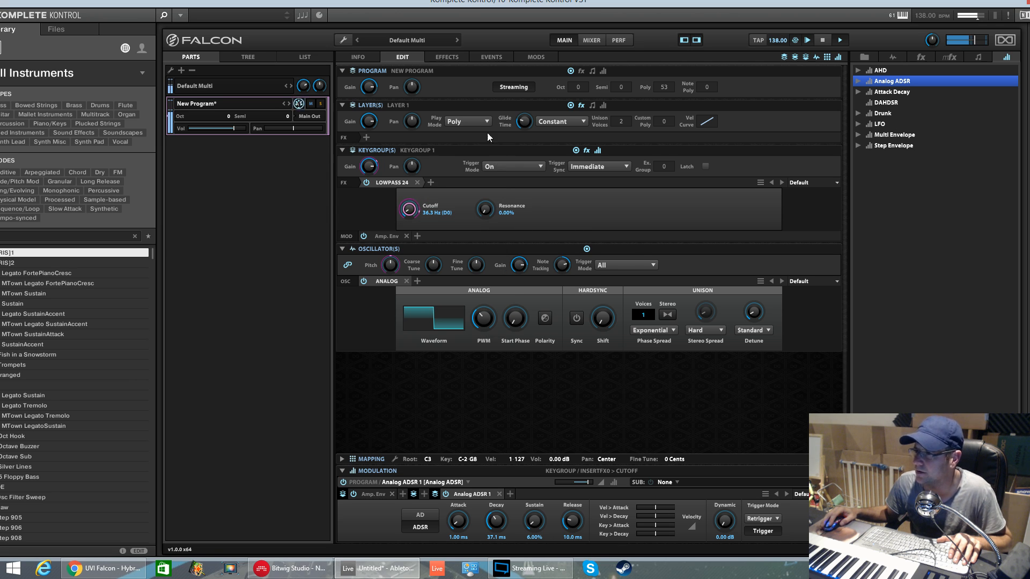
{"action": "left_click", "coordinate": [367, 139]}
{"action": "mouse_move", "coordinate": [398, 147]}
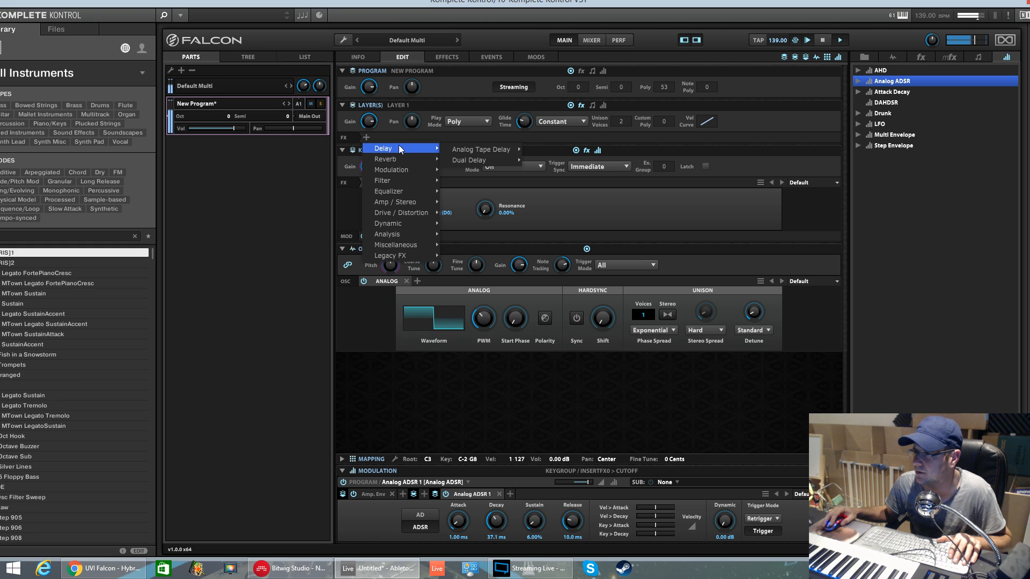
{"action": "mouse_move", "coordinate": [483, 150]}
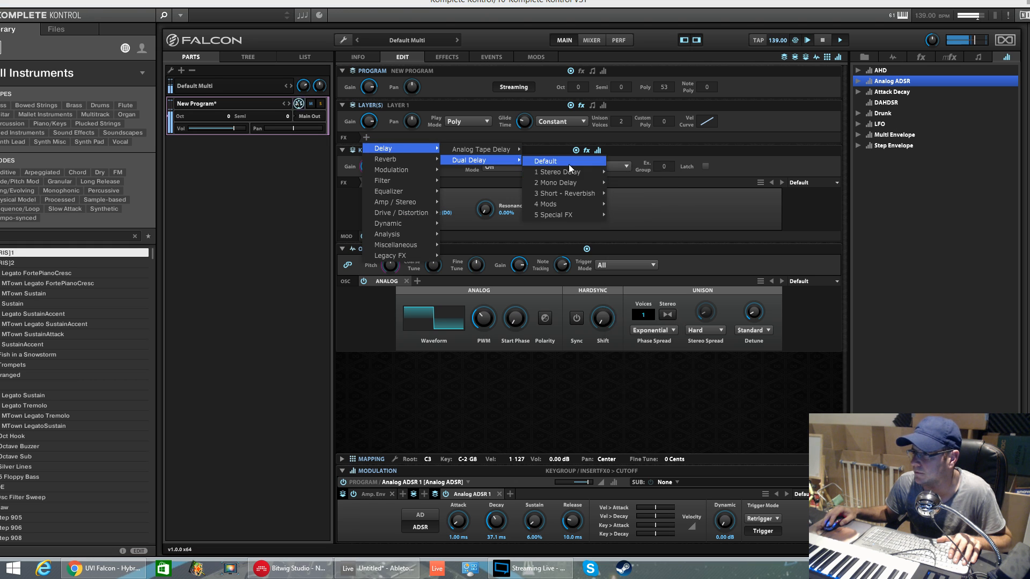
{"action": "left_click", "coordinate": [569, 163]}
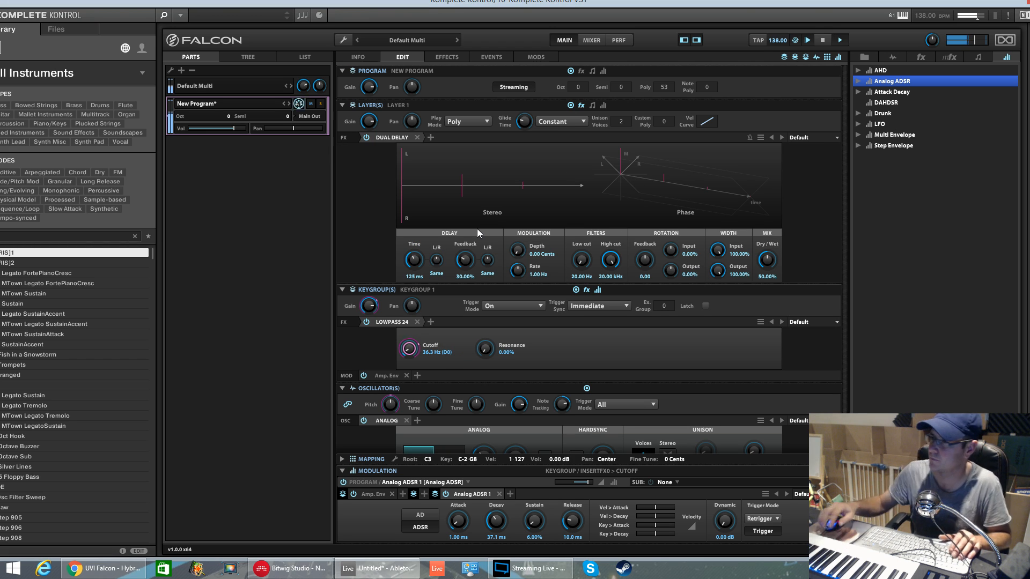
{"action": "left_click_drag", "start_coordinate": [466, 262], "coordinate": [489, 257]}
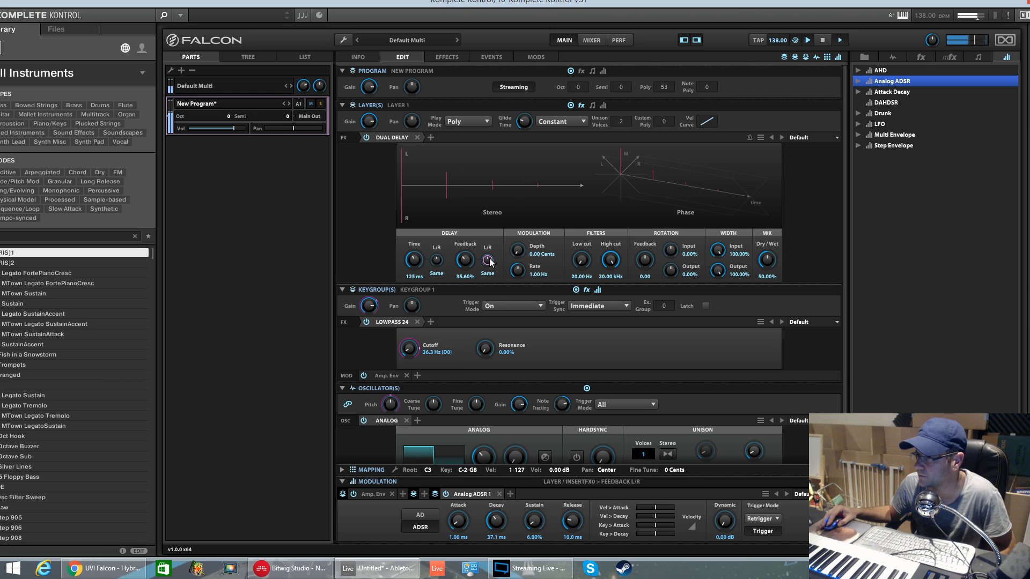
Set the Dual Delay's time to 109 ms, dry/wet mix to 43.60% and rotation feedback to 57.60.
{"action": "left_click_drag", "start_coordinate": [418, 254], "coordinate": [420, 263]}
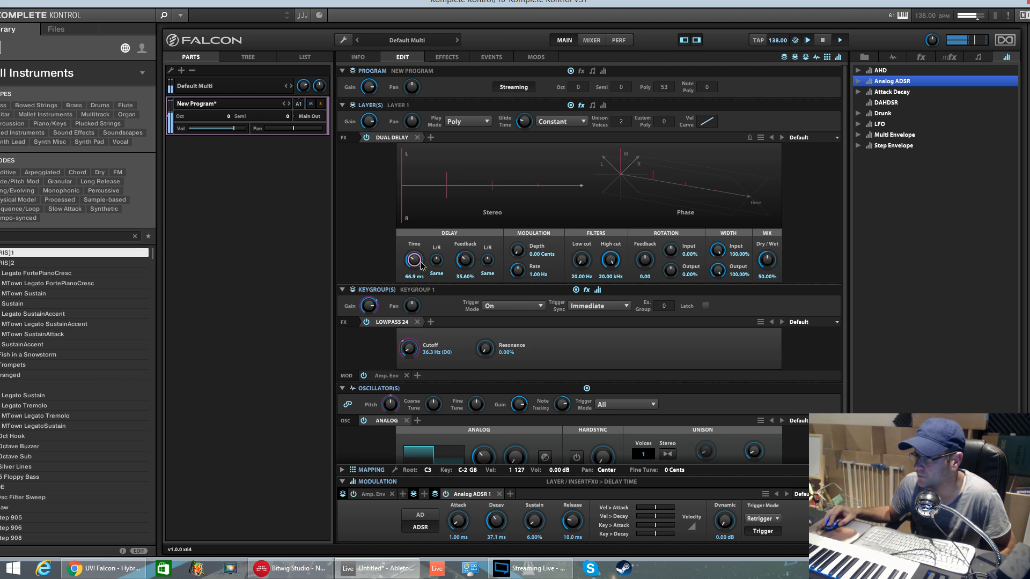
{"action": "left_click_drag", "start_coordinate": [422, 262], "coordinate": [421, 258]}
{"action": "left_click_drag", "start_coordinate": [770, 261], "coordinate": [773, 271]}
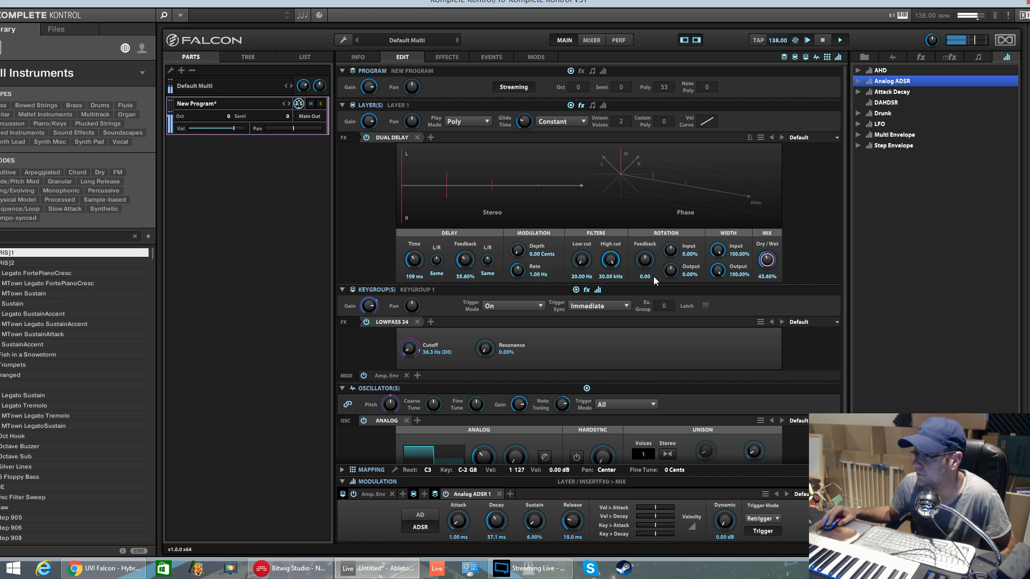
{"action": "left_click_drag", "start_coordinate": [647, 263], "coordinate": [648, 244]}
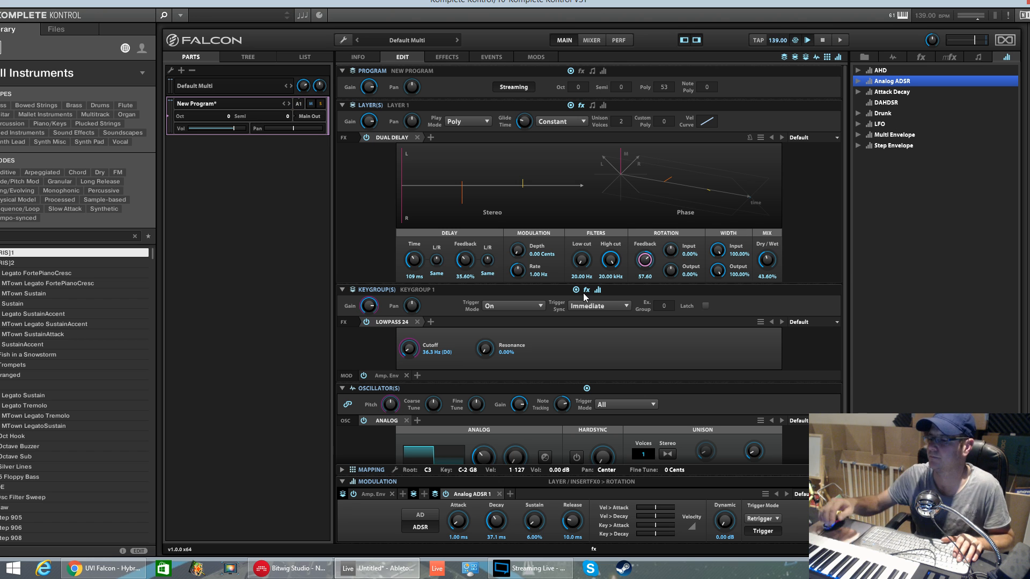
Switch to Ableton's arrangement, loop the reFX Nexus clip from bar 77 to 109 on the 10 Komplete track, and start playback.
{"action": "left_click_drag", "start_coordinate": [587, 14], "coordinate": [539, 521]}
{"action": "left_click_drag", "start_coordinate": [491, 276], "coordinate": [702, 285]}
{"action": "key", "text": "ctrl+l"}
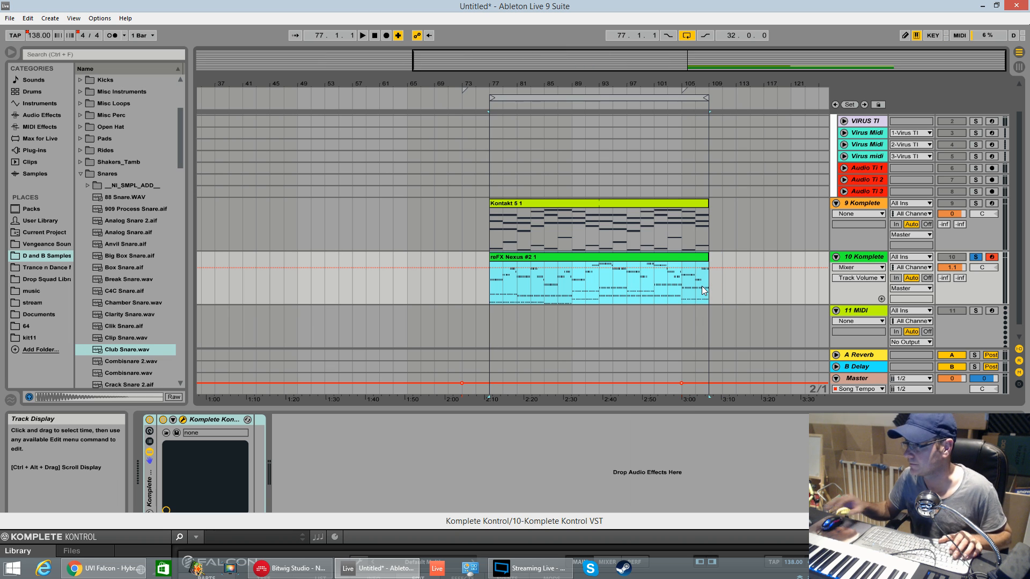
{"action": "key", "text": "space"}
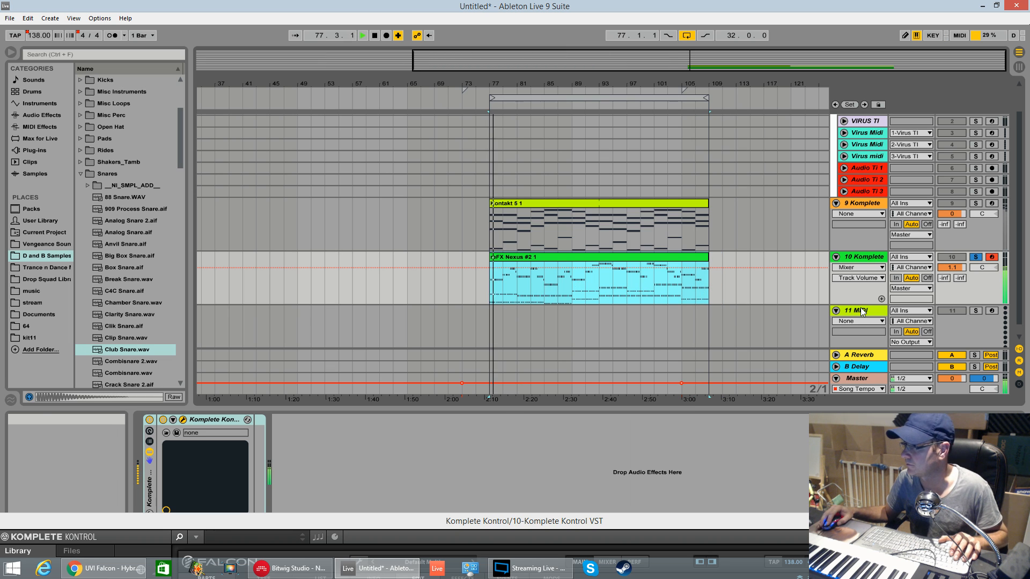
Reopen the 10 Komplete track's plug-in window and set the analog oscillator's unison to 2 voices, 26.40% detune and Uniform phase spread.
{"action": "double_click", "coordinate": [865, 257]}
{"action": "left_click", "coordinate": [183, 420]}
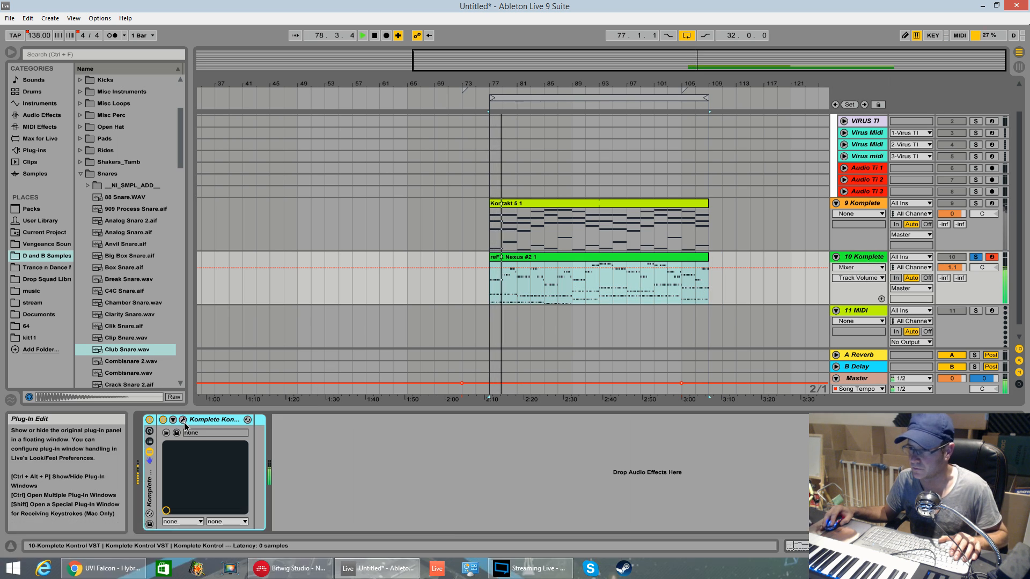
{"action": "left_click", "coordinate": [183, 420]}
{"action": "left_click_drag", "start_coordinate": [670, 281], "coordinate": [671, 274]}
{"action": "left_click", "coordinate": [775, 285]}
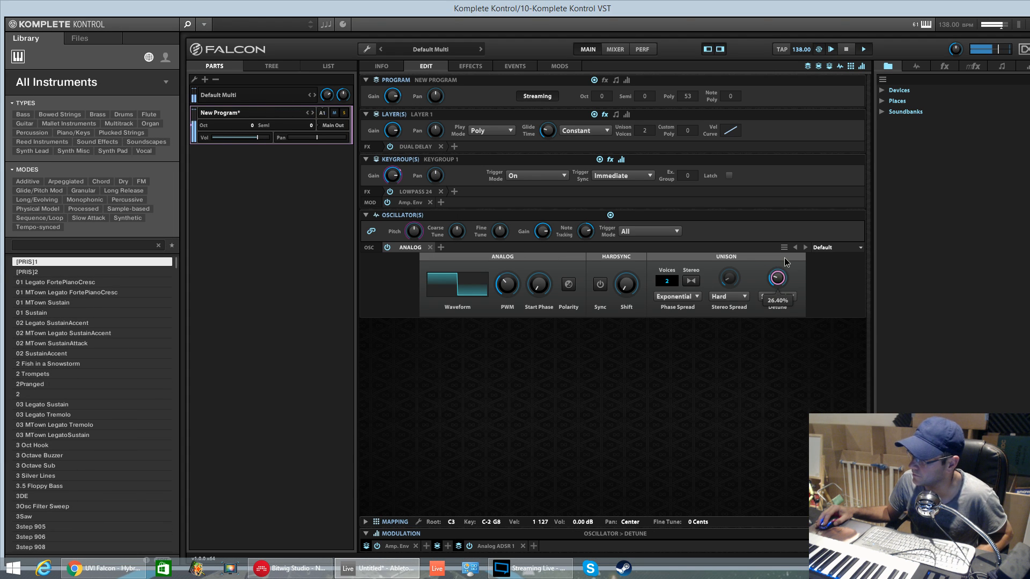
{"action": "left_click", "coordinate": [690, 298]}
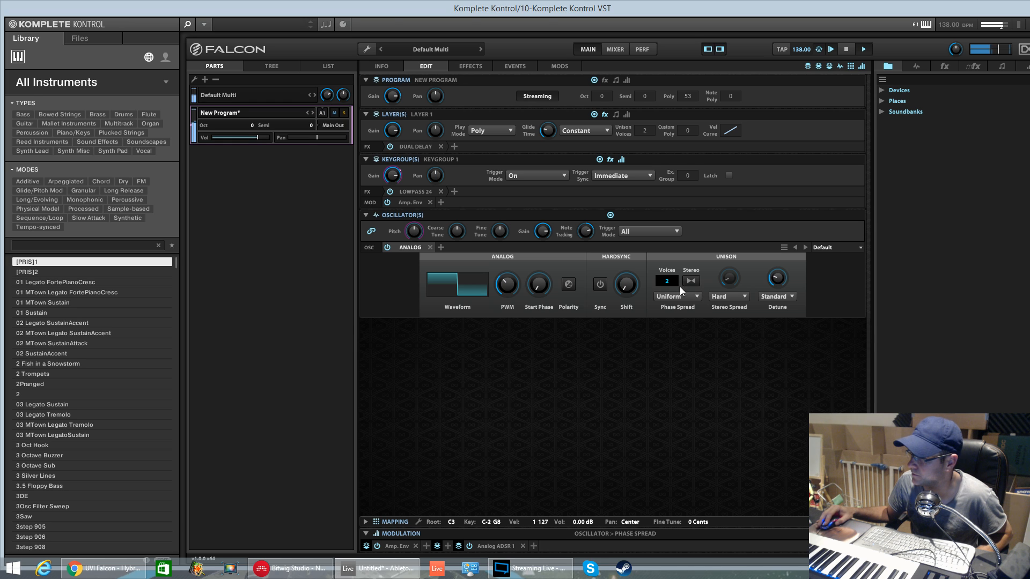
Enable hard sync on the analog oscillator, raise its Shift amount and slightly adjust the PWM and Start Phase.
{"action": "left_click", "coordinate": [600, 286]}
{"action": "left_click_drag", "start_coordinate": [628, 285], "coordinate": [628, 259]}
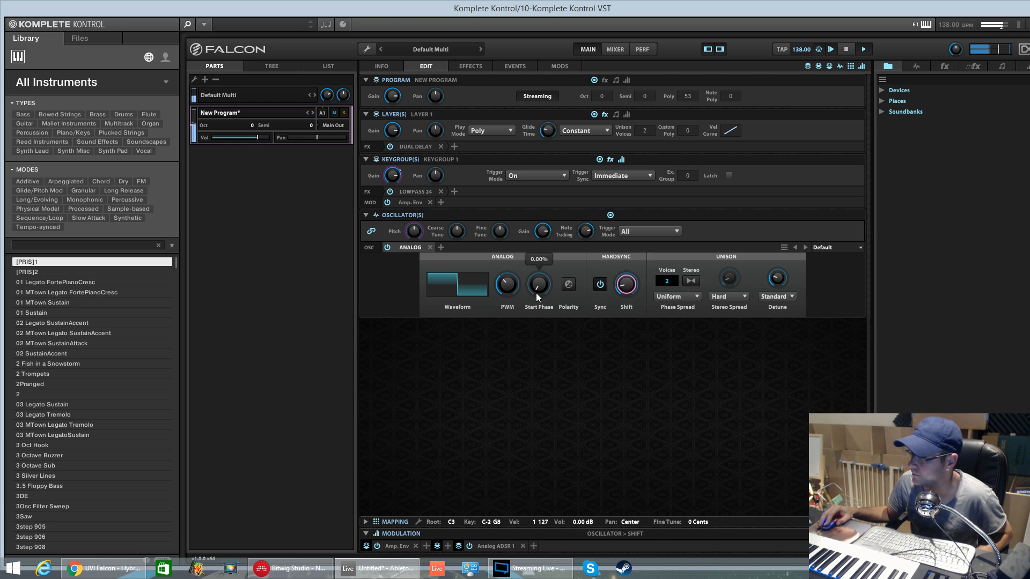
{"action": "left_click", "coordinate": [514, 275]}
{"action": "left_click_drag", "start_coordinate": [538, 271], "coordinate": [538, 269]}
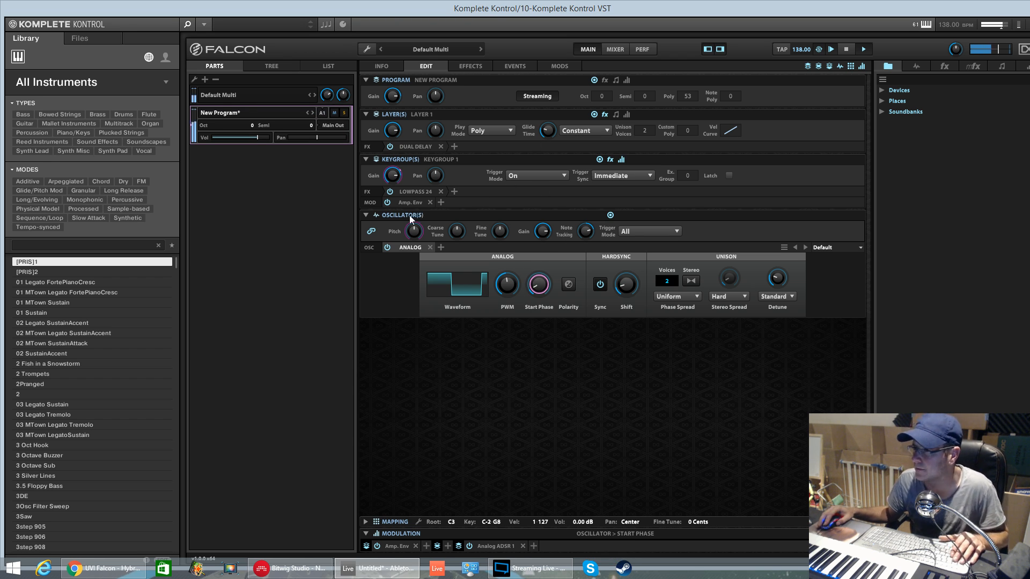
Replace the layer's Dual Delay effect with an Analog Tape Delay using the Spring Stereo preset.
{"action": "left_click", "coordinate": [423, 146]}
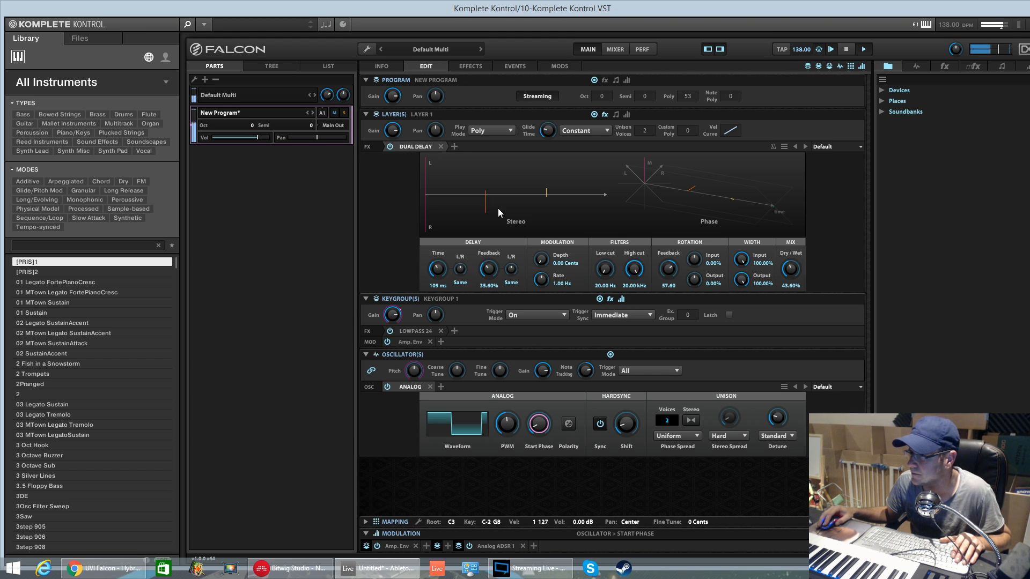
{"action": "left_click", "coordinate": [441, 146]}
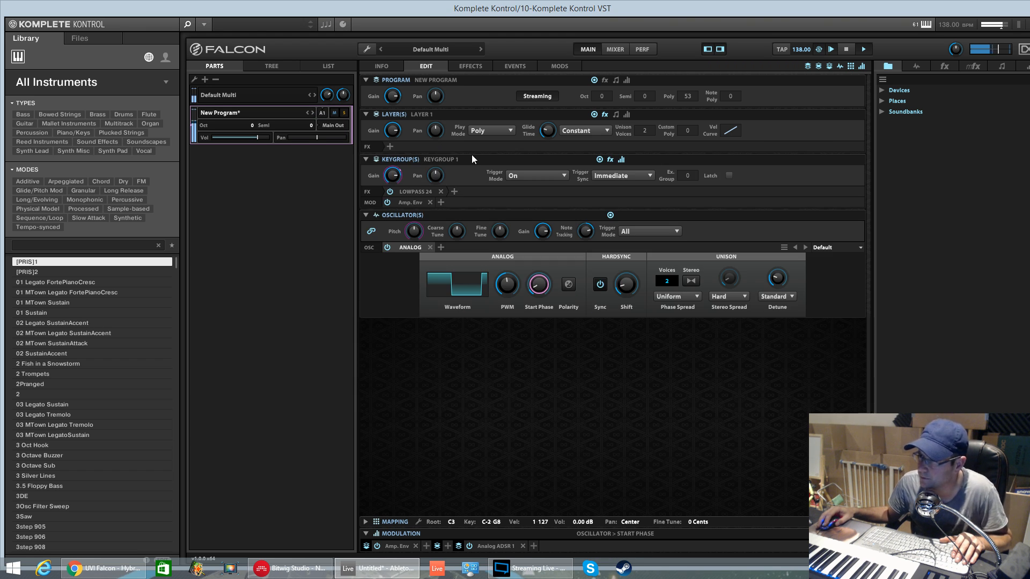
{"action": "left_click", "coordinate": [390, 146]}
{"action": "mouse_move", "coordinate": [403, 158]}
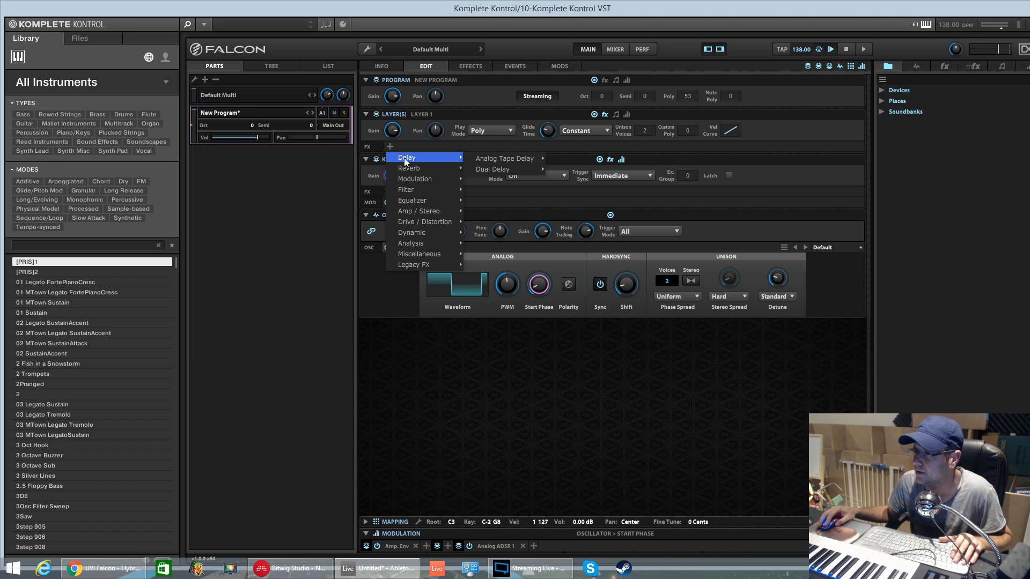
{"action": "mouse_move", "coordinate": [504, 158]}
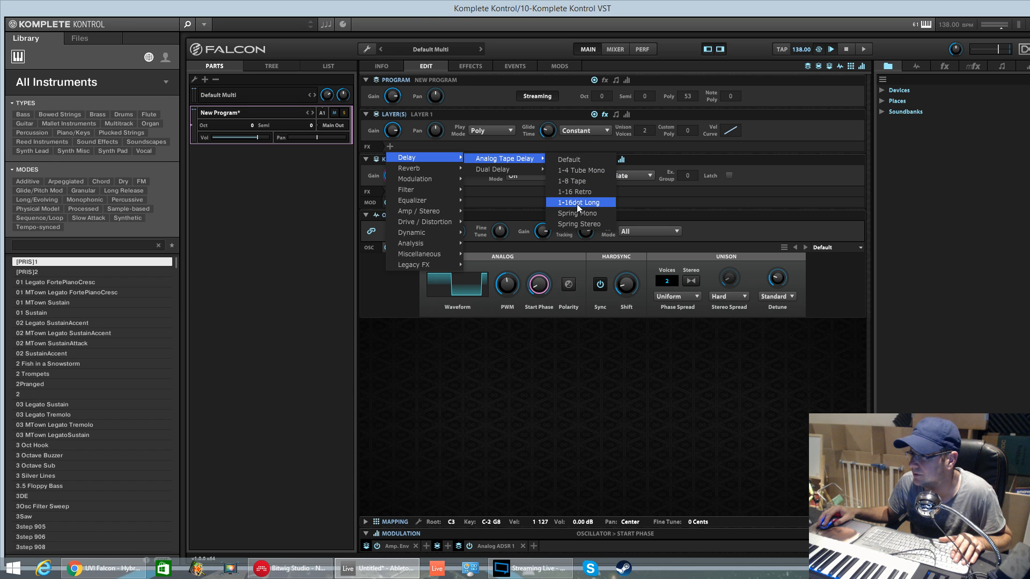
{"action": "left_click", "coordinate": [578, 224]}
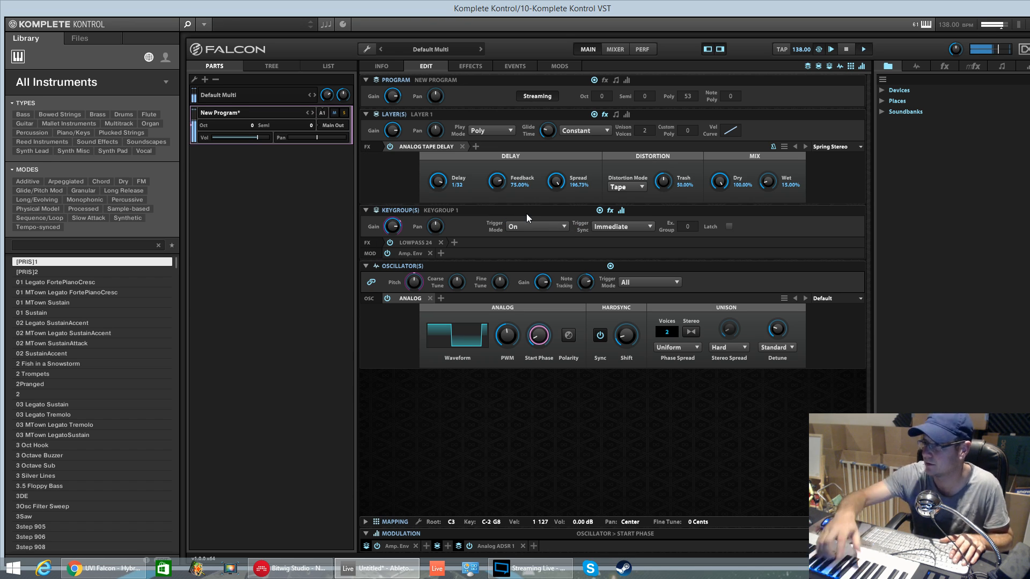
Set the Analog Tape Delay's delay time to 1/8, feedback to 57.80% and wet level to 29.00%.
{"action": "left_click_drag", "start_coordinate": [440, 185], "coordinate": [441, 211]}
{"action": "left_click_drag", "start_coordinate": [503, 186], "coordinate": [506, 212]}
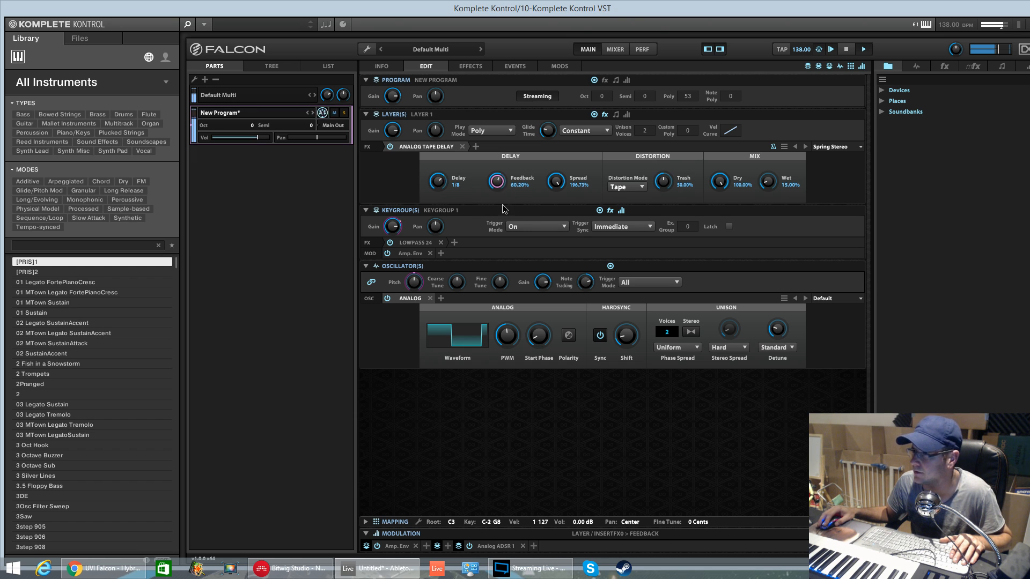
{"action": "left_click_drag", "start_coordinate": [767, 182], "coordinate": [774, 167]}
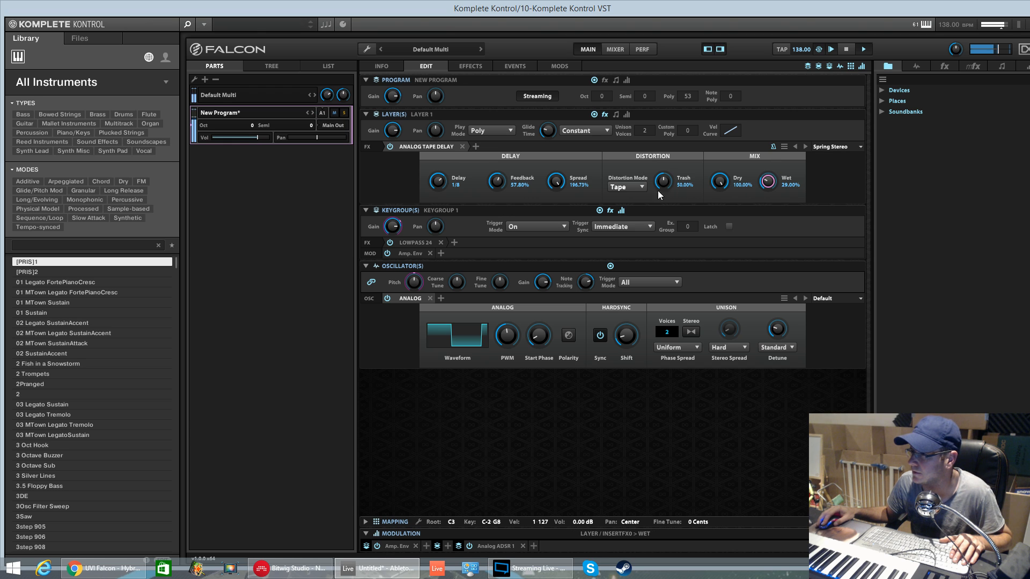
Set the tape delay's distortion mode to Analog with Trash at 34.40%, and lower Spread to 0.00% and feedback to 26.60%.
{"action": "left_click", "coordinate": [639, 188]}
{"action": "left_click", "coordinate": [630, 220]}
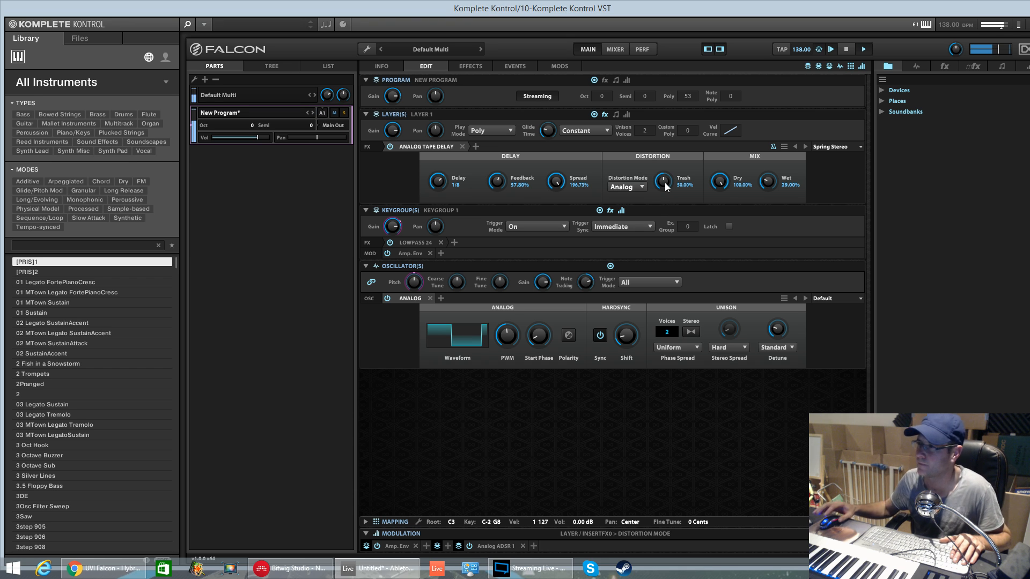
{"action": "left_click_drag", "start_coordinate": [666, 186], "coordinate": [676, 197]}
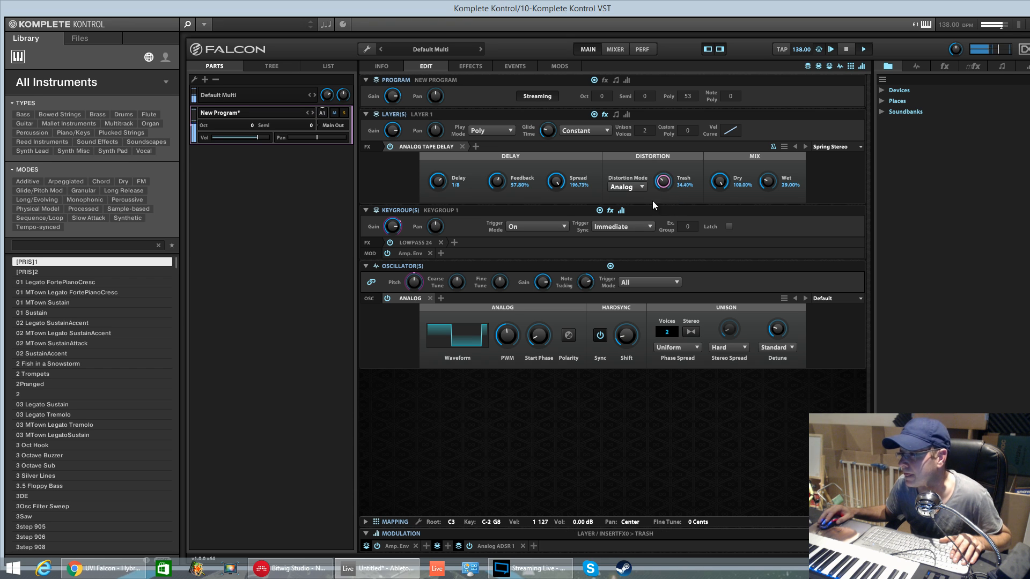
{"action": "left_click_drag", "start_coordinate": [555, 185], "coordinate": [573, 335]}
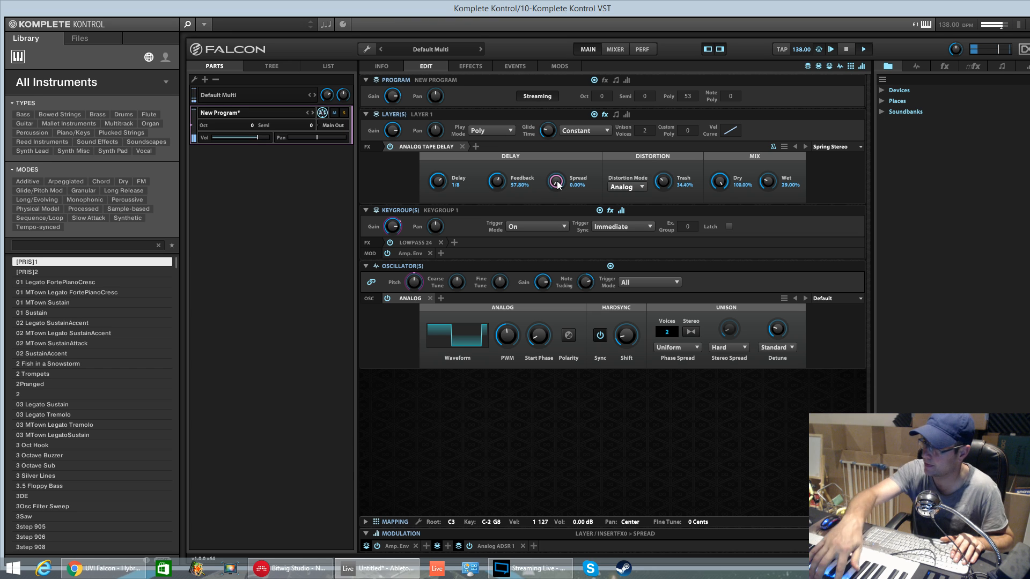
{"action": "left_click_drag", "start_coordinate": [492, 185], "coordinate": [496, 204]}
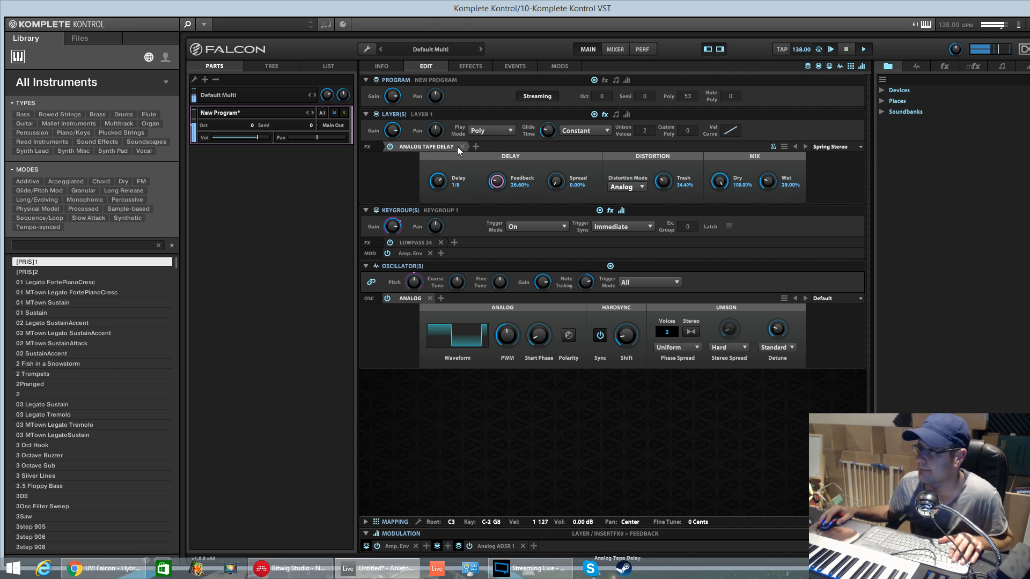
Transpose the program down an octave by setting its Semi value to -12.
{"action": "mouse_move", "coordinate": [500, 343]}
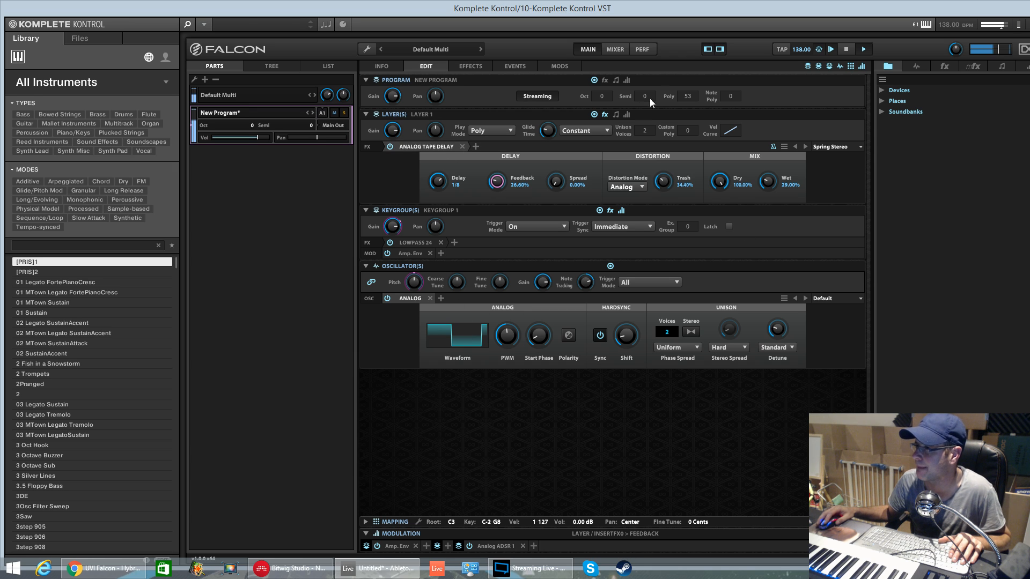
{"action": "left_click_drag", "start_coordinate": [644, 97], "coordinate": [641, 102]}
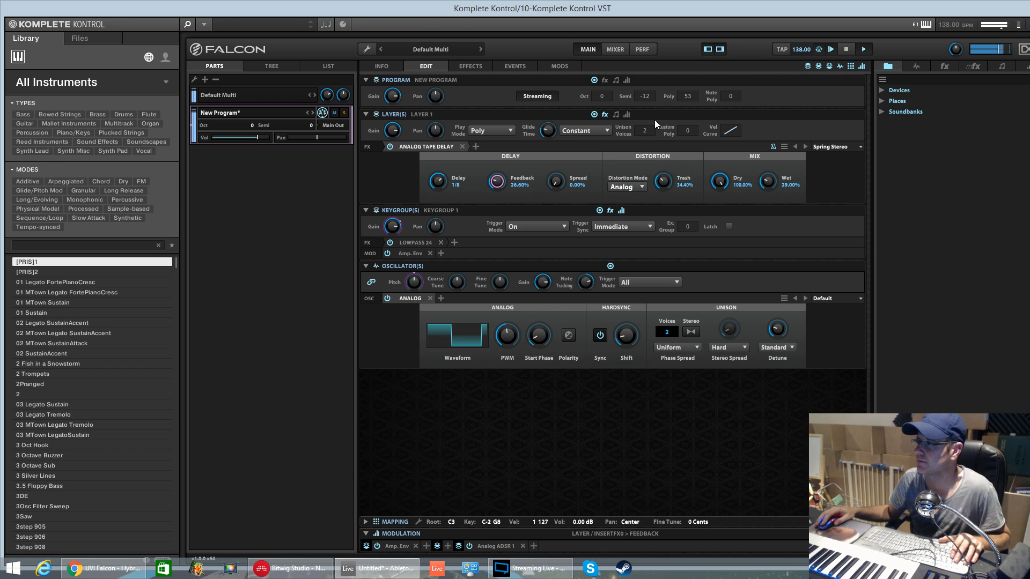
{"action": "left_click", "coordinate": [367, 115]}
{"action": "left_click", "coordinate": [367, 115]}
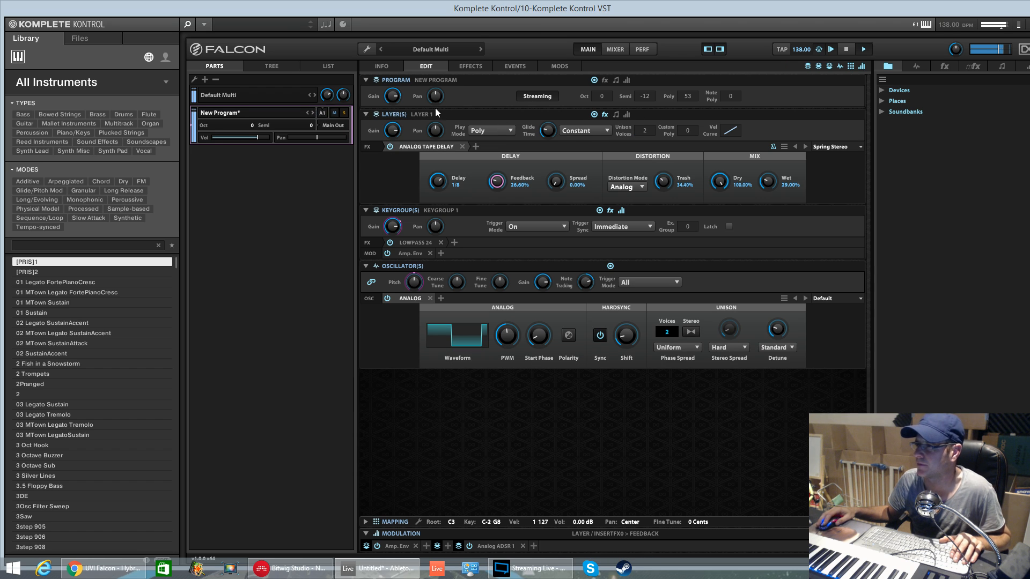
{"action": "mouse_move", "coordinate": [397, 127]}
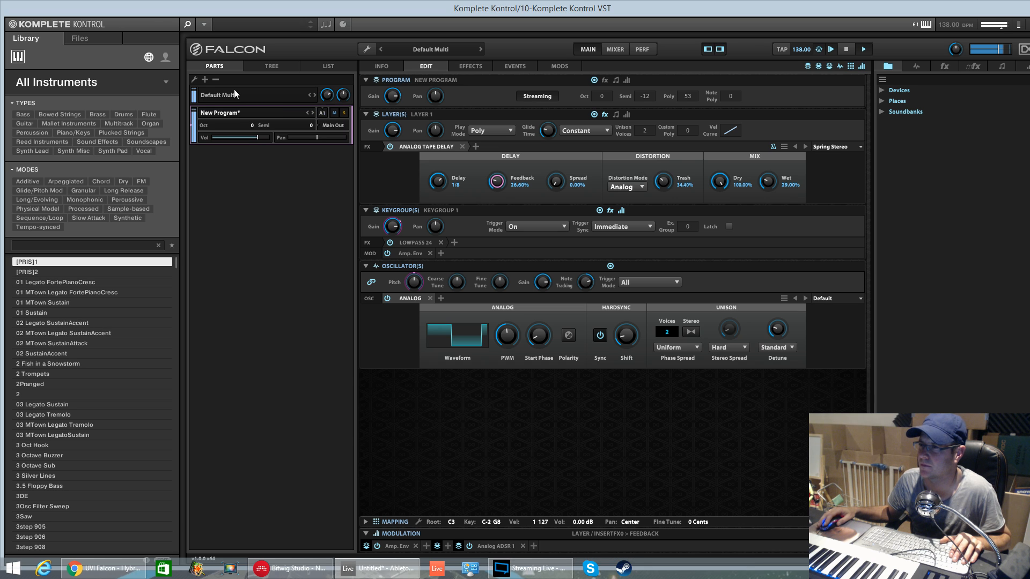
Show the instrument tree and try Layer 1's mute and solo switches.
{"action": "left_click", "coordinate": [263, 69]}
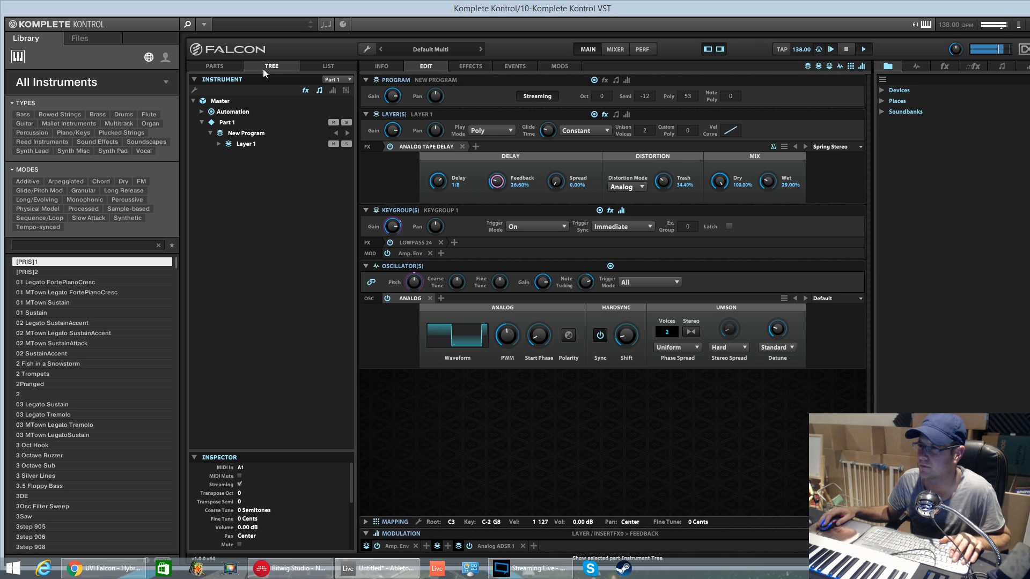
{"action": "left_click", "coordinate": [333, 144]}
{"action": "left_click", "coordinate": [346, 145]}
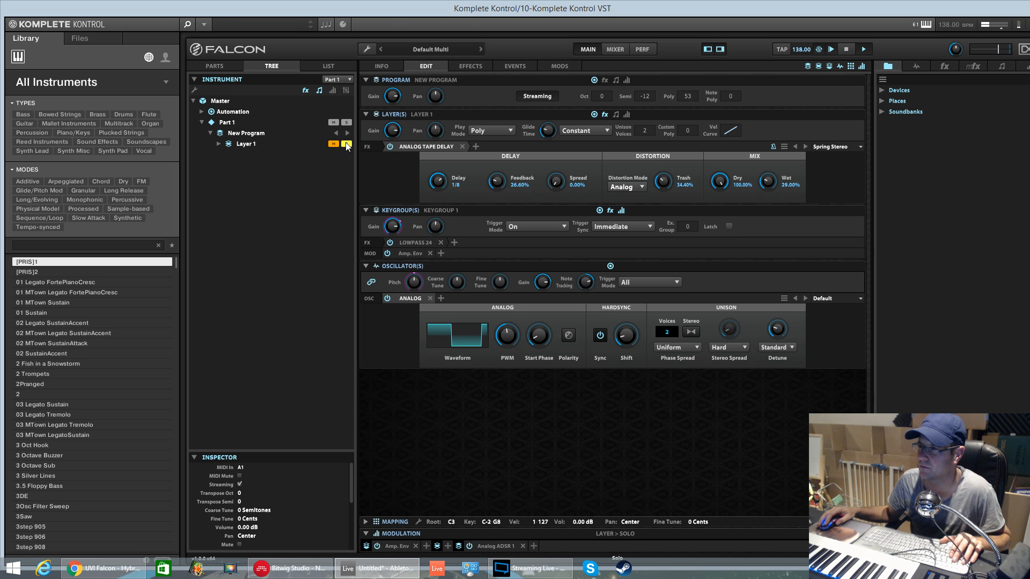
Expand Layer 1 in the tree, bypass and re-enable its Analog Tape Delay, inspect Keygroup 1, and collapse the layer again.
{"action": "left_click", "coordinate": [218, 144]}
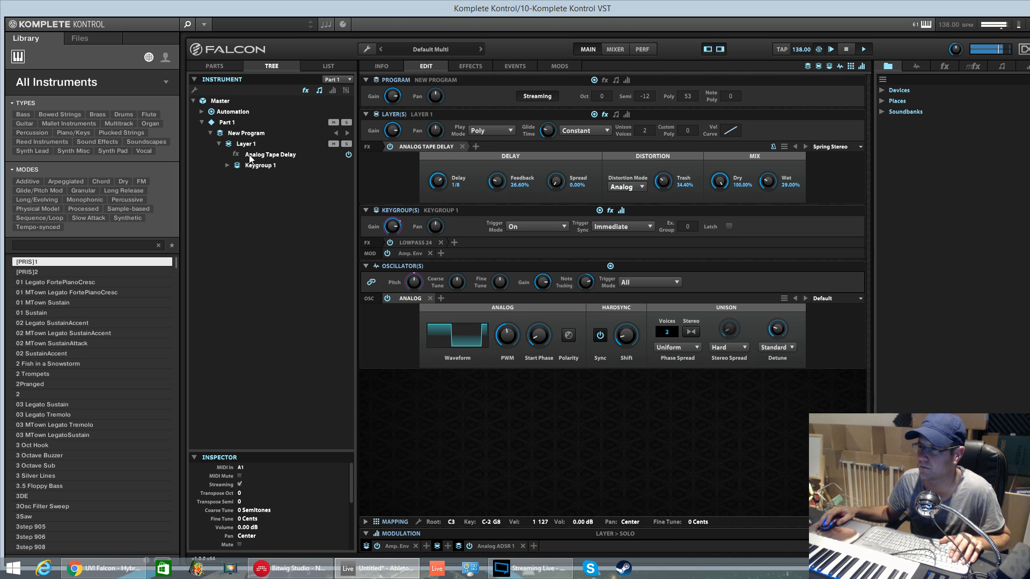
{"action": "left_click", "coordinate": [348, 155]}
{"action": "left_click", "coordinate": [348, 155]}
{"action": "left_click", "coordinate": [229, 165]}
{"action": "left_click", "coordinate": [230, 165]}
{"action": "left_click", "coordinate": [220, 144]}
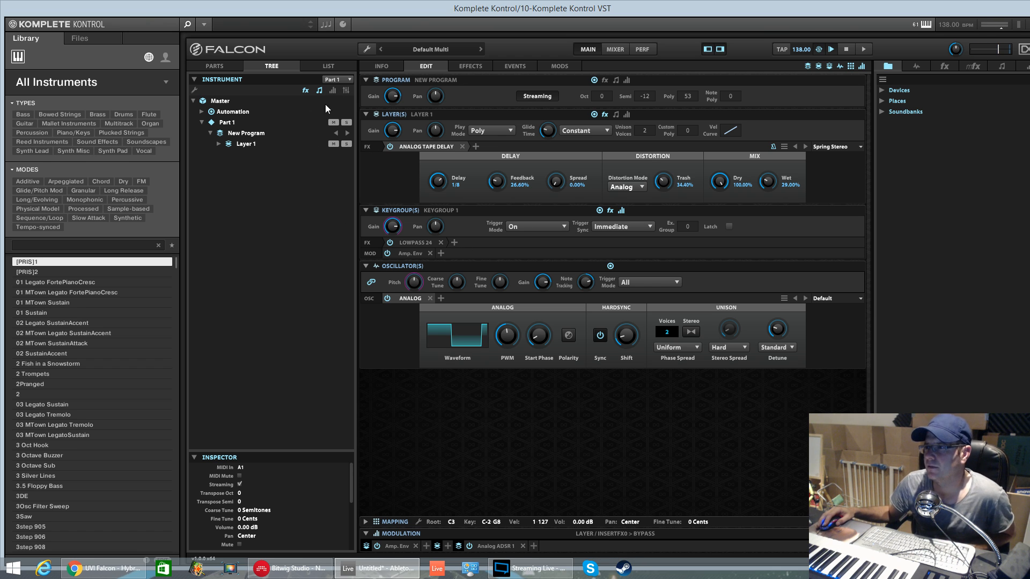
Return to the parts list and add a new empty part below the existing program.
{"action": "left_click", "coordinate": [345, 80]}
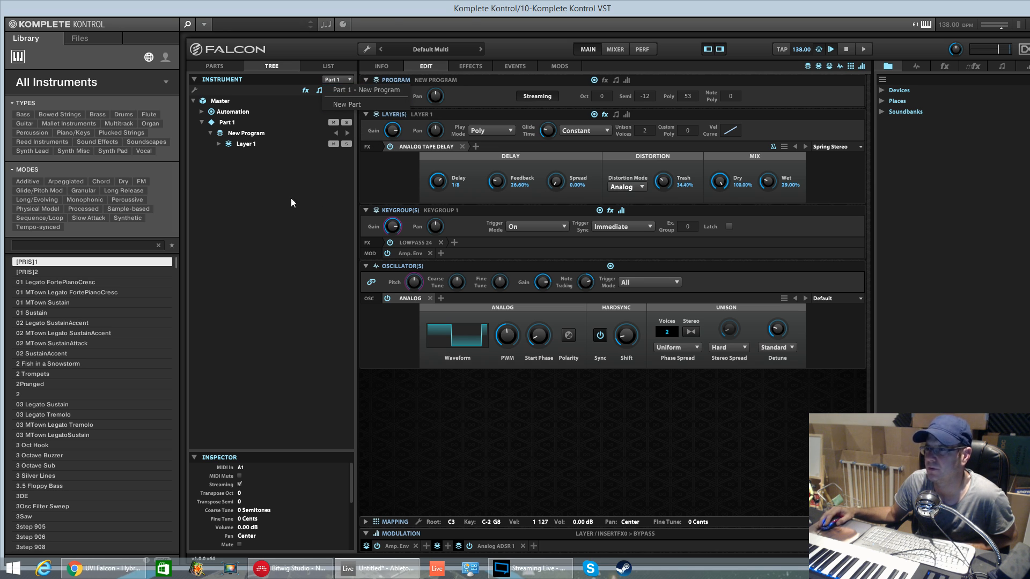
{"action": "left_click", "coordinate": [225, 66]}
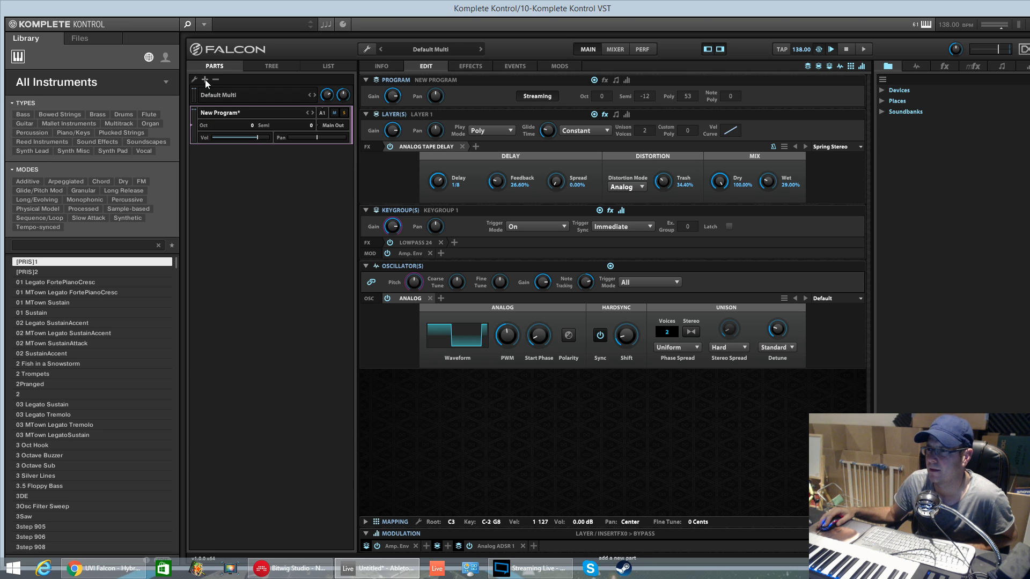
{"action": "left_click", "coordinate": [205, 79]}
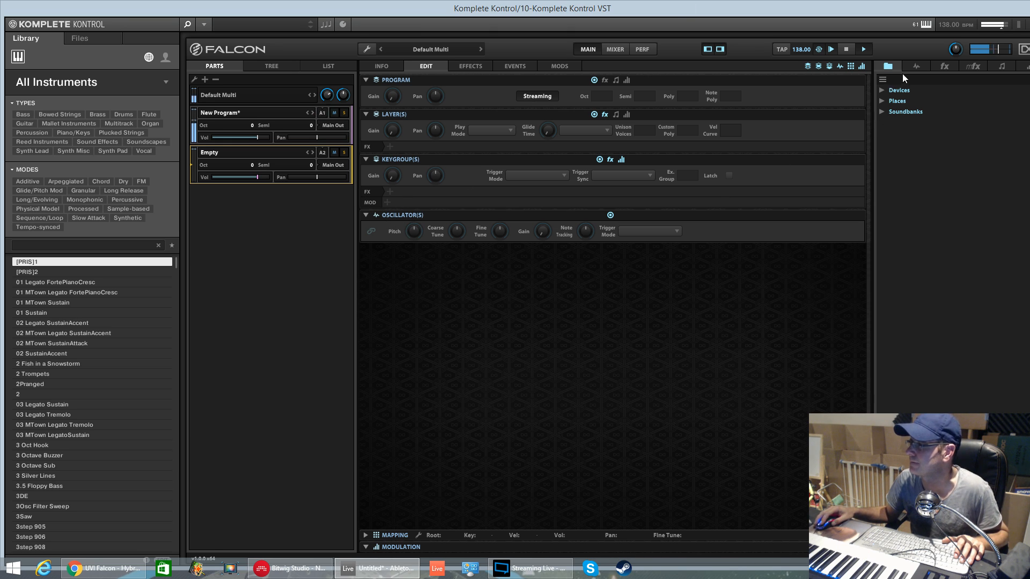
Create a keygroup from the Sample Template in the empty part.
{"action": "left_click", "coordinate": [421, 536]}
{"action": "mouse_move", "coordinate": [463, 338]}
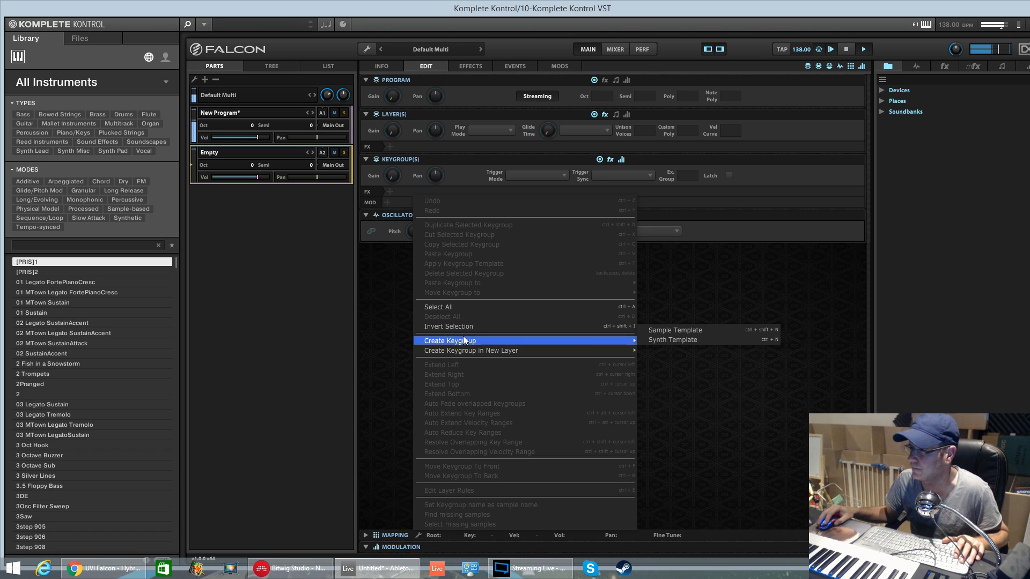
{"action": "left_click", "coordinate": [677, 329]}
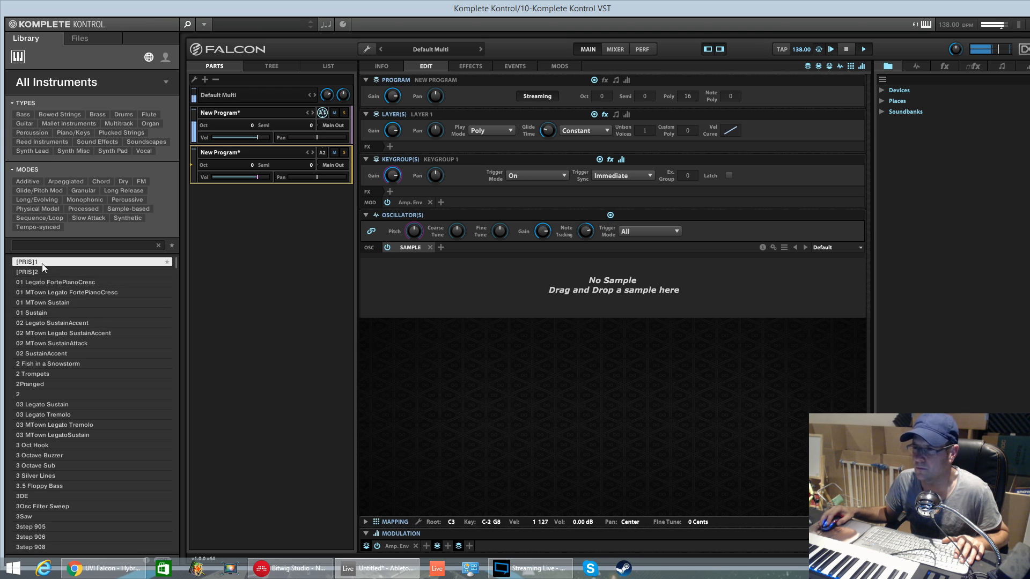
Load Club Snare.wav from Ableton's browser into the second part's empty sample oscillator and set that part's MIDI channel to 1.
{"action": "left_click_drag", "start_coordinate": [205, 11], "coordinate": [495, 33]}
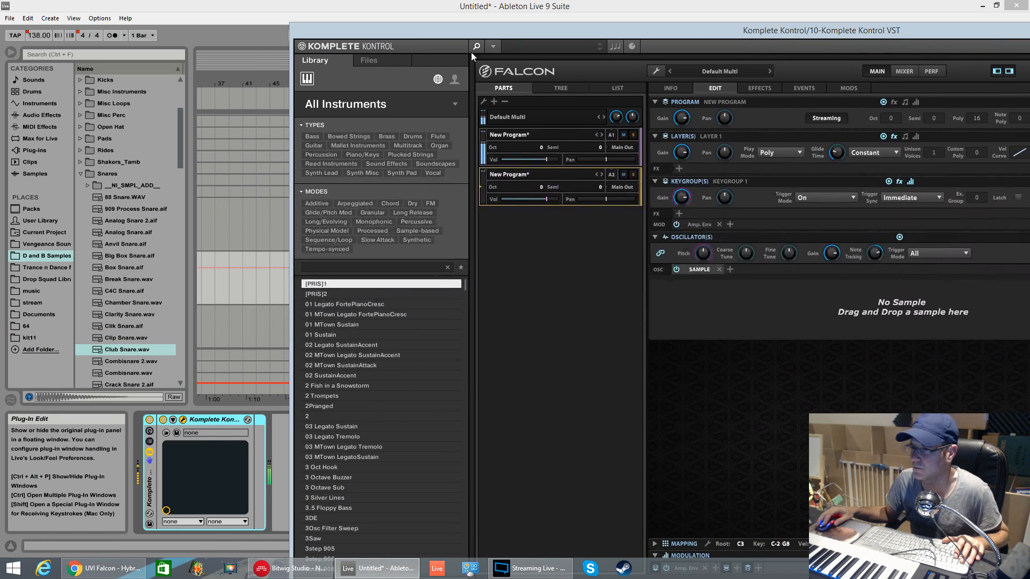
{"action": "left_click_drag", "start_coordinate": [149, 365], "coordinate": [897, 317]}
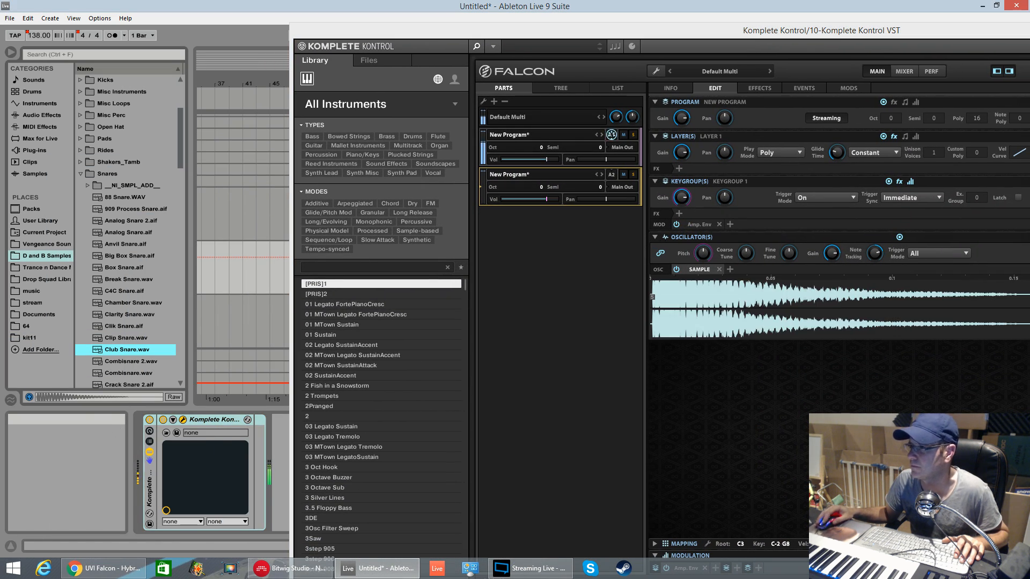
{"action": "left_click", "coordinate": [609, 177]}
{"action": "left_click", "coordinate": [618, 195]}
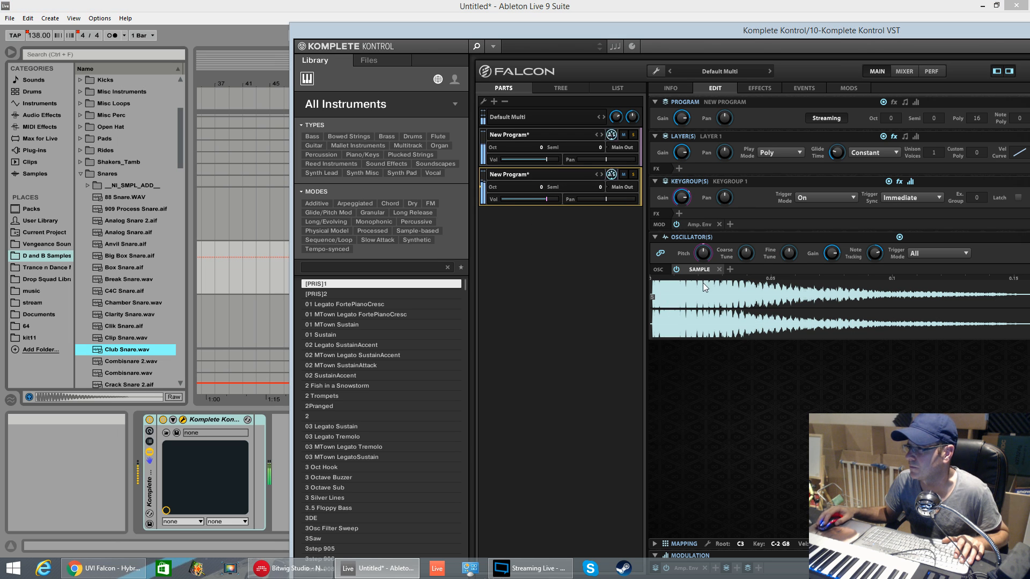
Check the MIDI channel choices of the second part without changing the assignment.
{"action": "left_click_drag", "start_coordinate": [713, 27], "coordinate": [539, 9]}
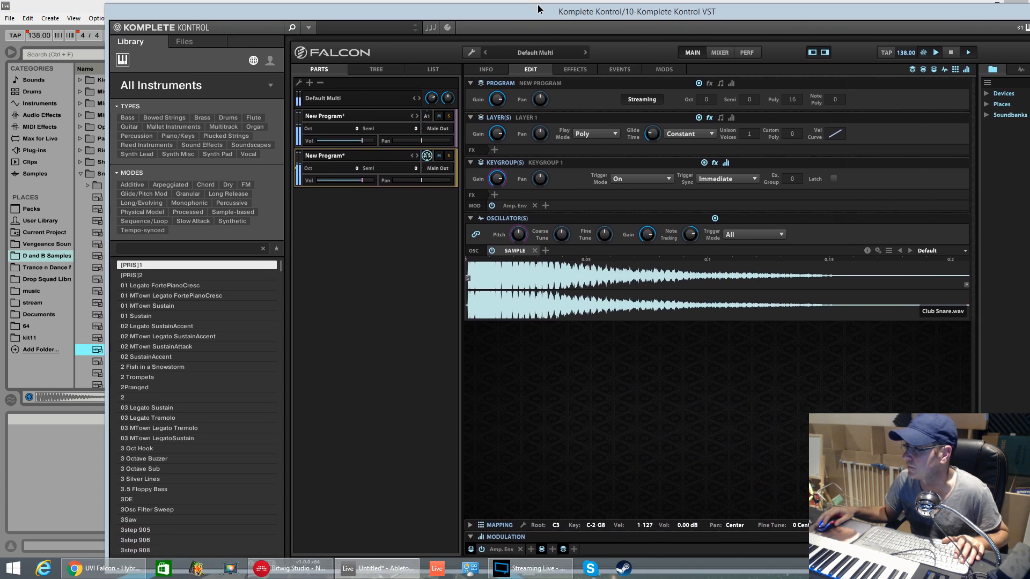
{"action": "left_click_drag", "start_coordinate": [639, 14], "coordinate": [610, 22]}
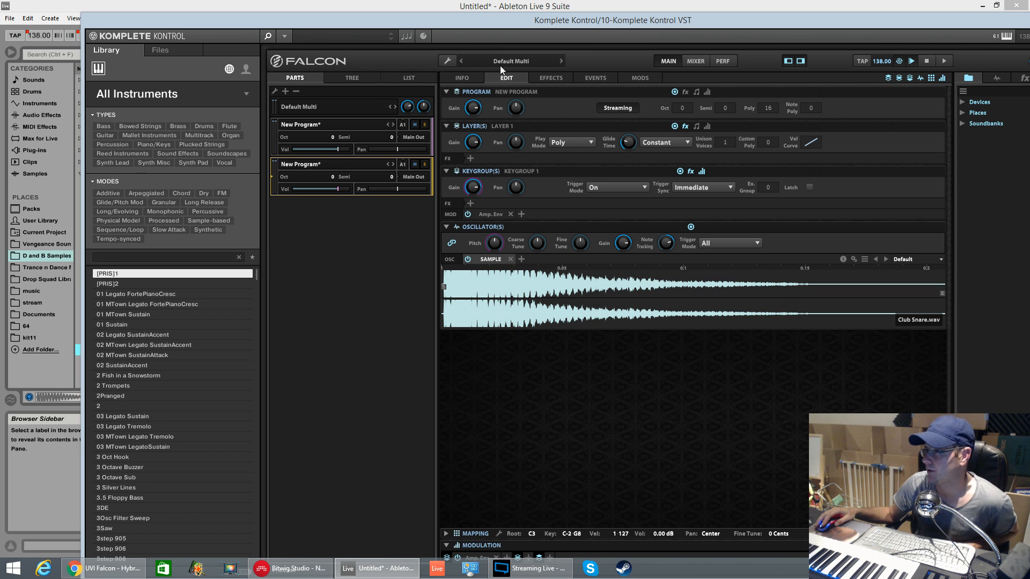
{"action": "left_click", "coordinate": [402, 165]}
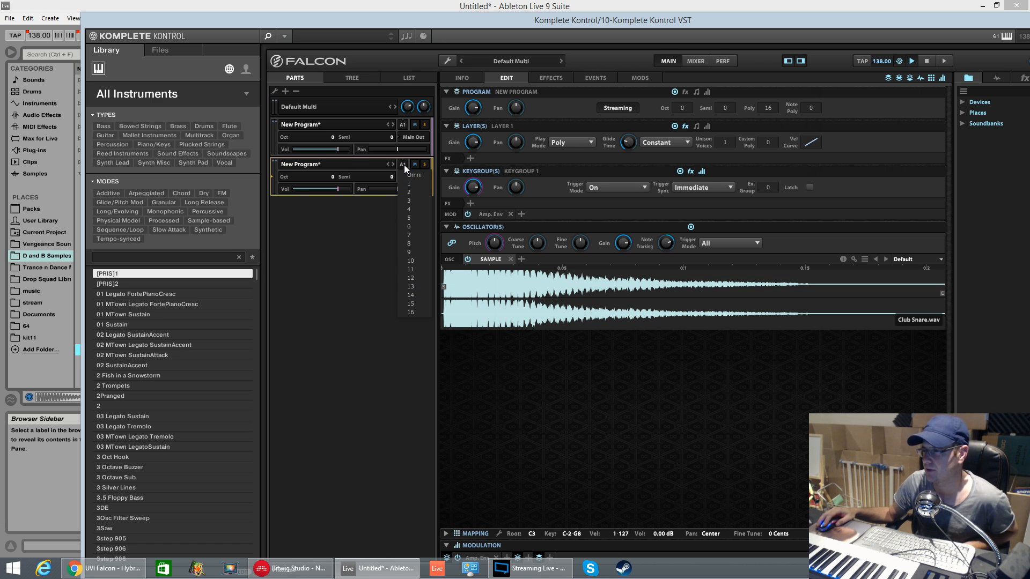
{"action": "left_click", "coordinate": [351, 230]}
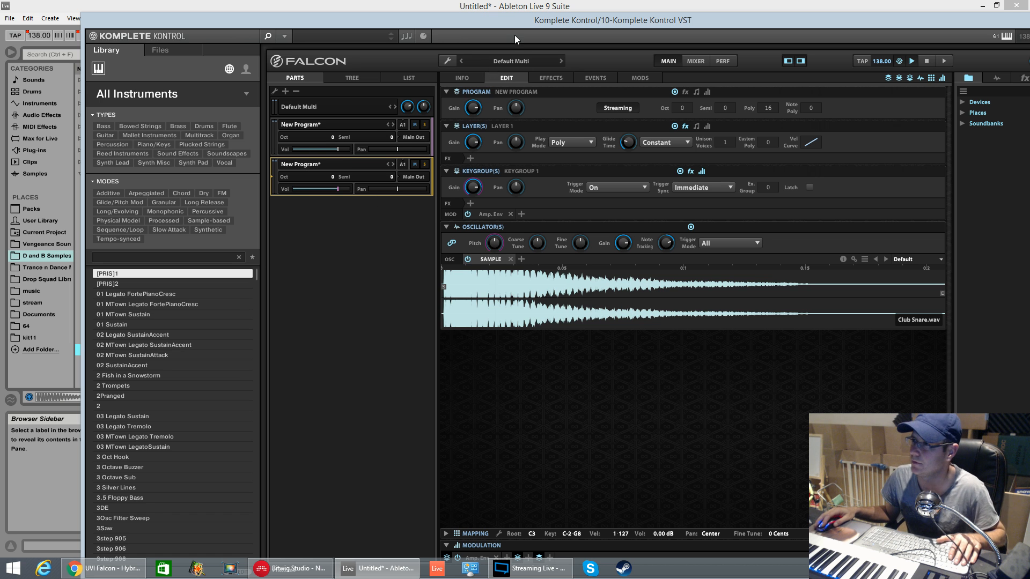
Raise the pitch of the second part's snare oscillator slightly and solo that part.
{"action": "double_click", "coordinate": [532, 20]}
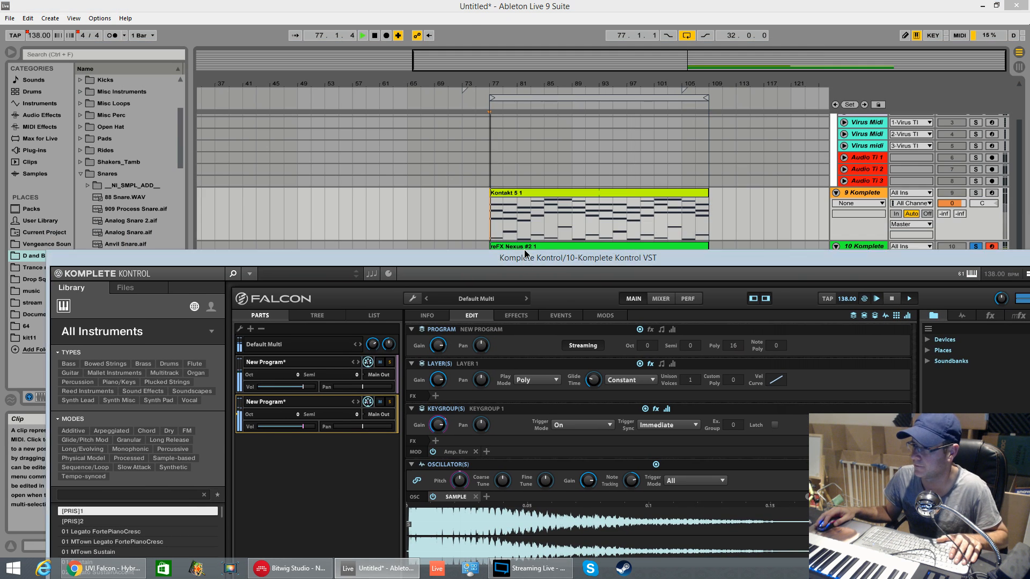
{"action": "double_click", "coordinate": [521, 259]}
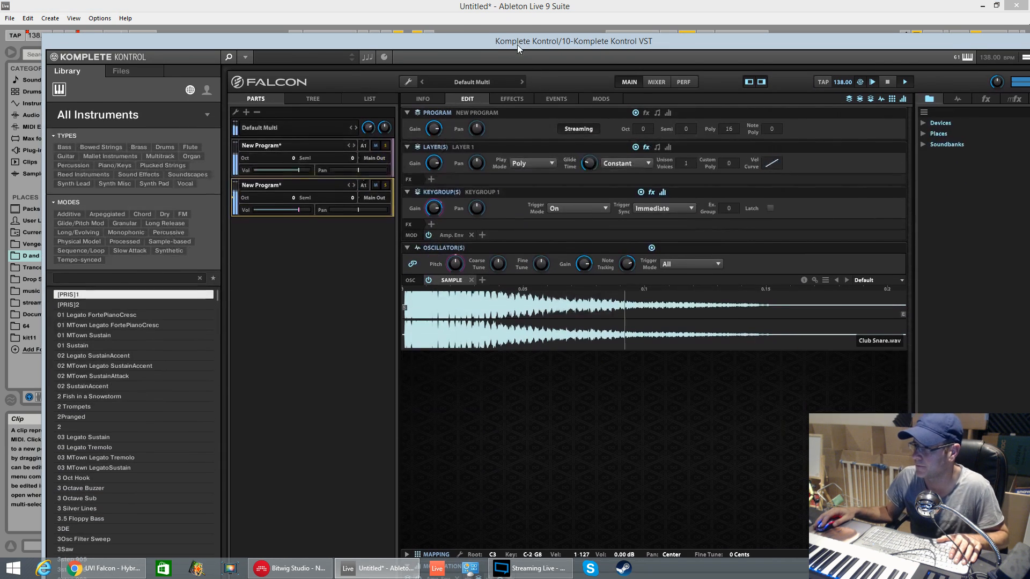
{"action": "left_click", "coordinate": [462, 263]}
{"action": "left_click_drag", "start_coordinate": [461, 257], "coordinate": [466, 248]}
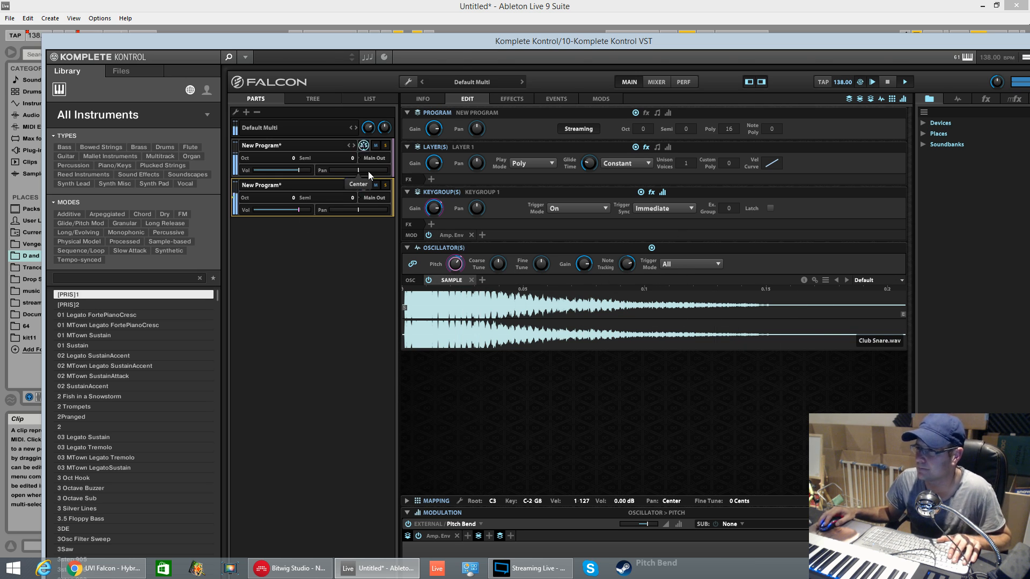
{"action": "left_click", "coordinate": [385, 185]}
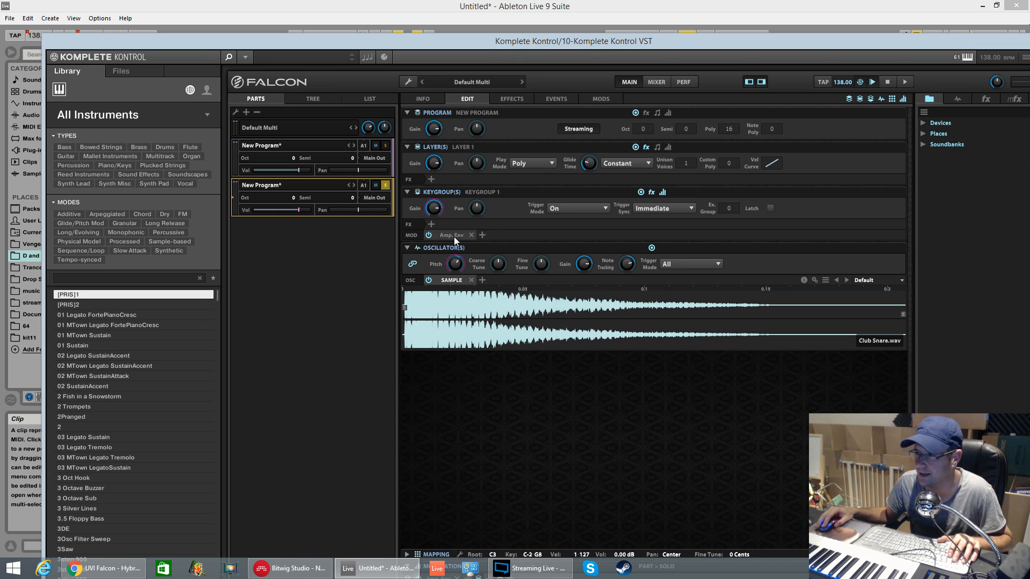
Insert a LowPass 24 filter in the snare keygroup's effects and lower its cutoff to about 98 Hz.
{"action": "left_click", "coordinate": [483, 235]}
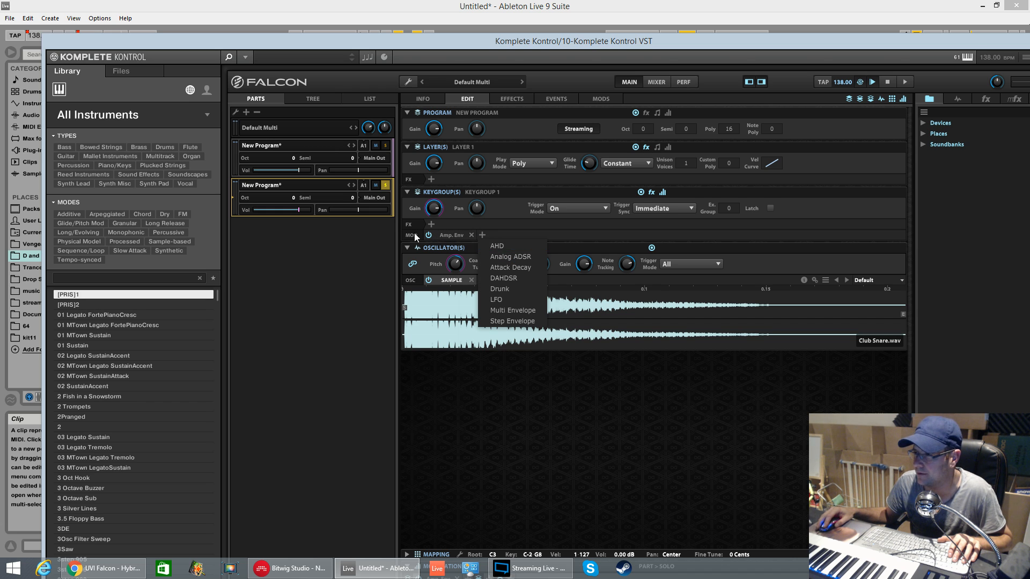
{"action": "left_click", "coordinate": [432, 225]}
{"action": "left_click", "coordinate": [432, 224]}
{"action": "mouse_move", "coordinate": [455, 266]}
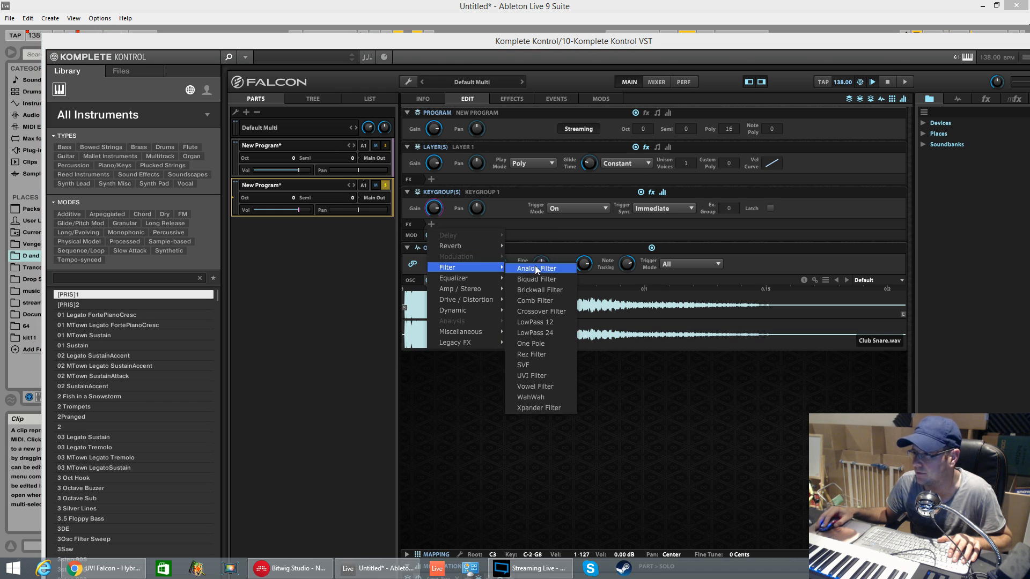
{"action": "left_click", "coordinate": [539, 330]}
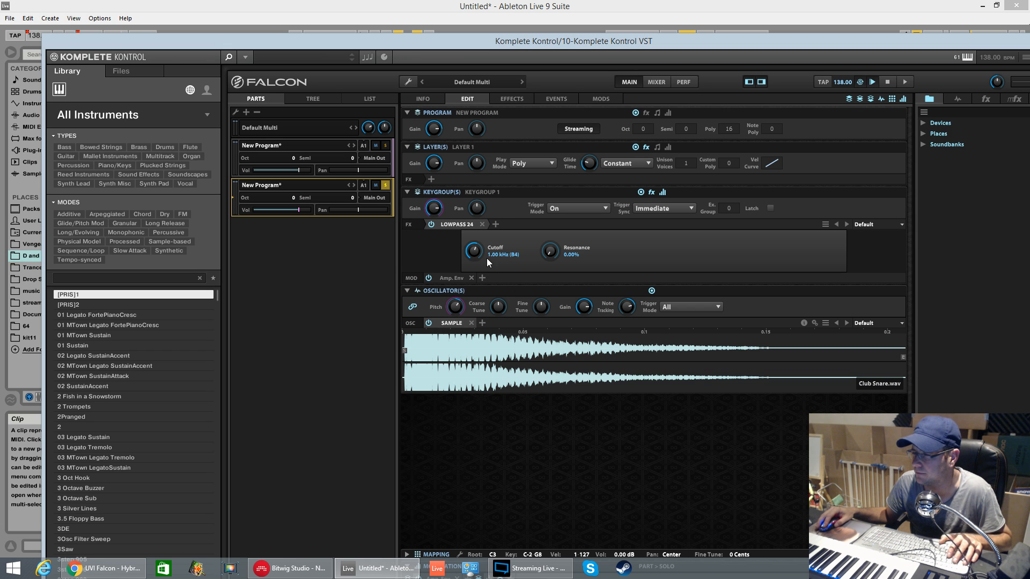
{"action": "left_click_drag", "start_coordinate": [474, 250], "coordinate": [484, 291]}
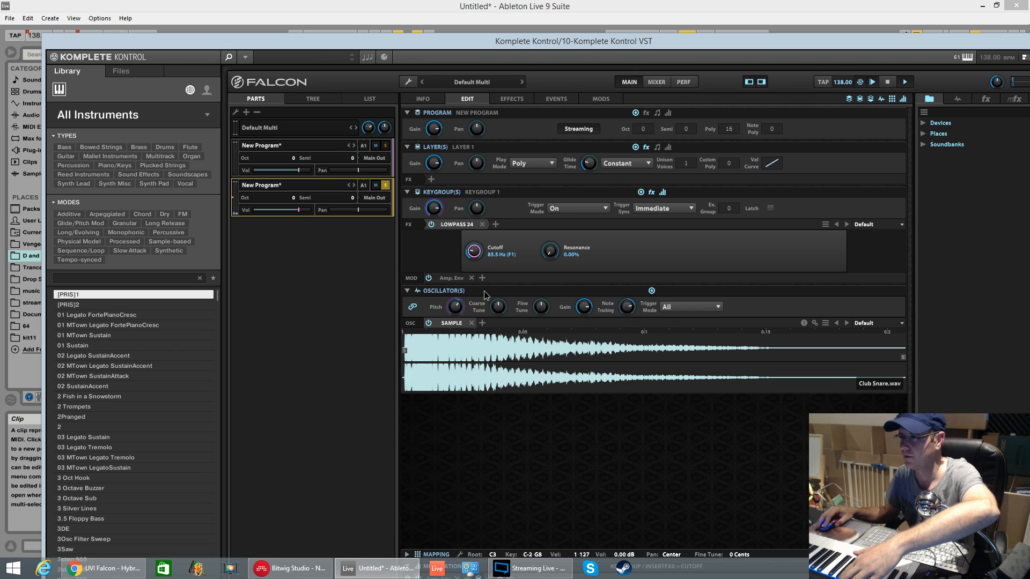
Assign an Attack Decay modulator to the filter cutoff with a decay time of 66.2 ms and a modulation depth of 0.59.
{"action": "left_click", "coordinate": [973, 101]}
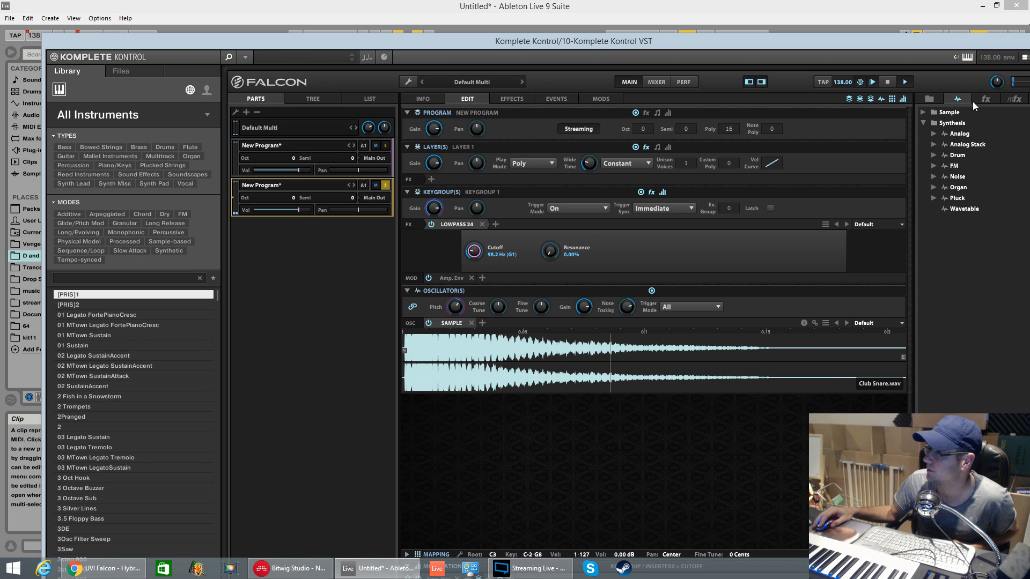
{"action": "left_click_drag", "start_coordinate": [952, 43], "coordinate": [897, 7]}
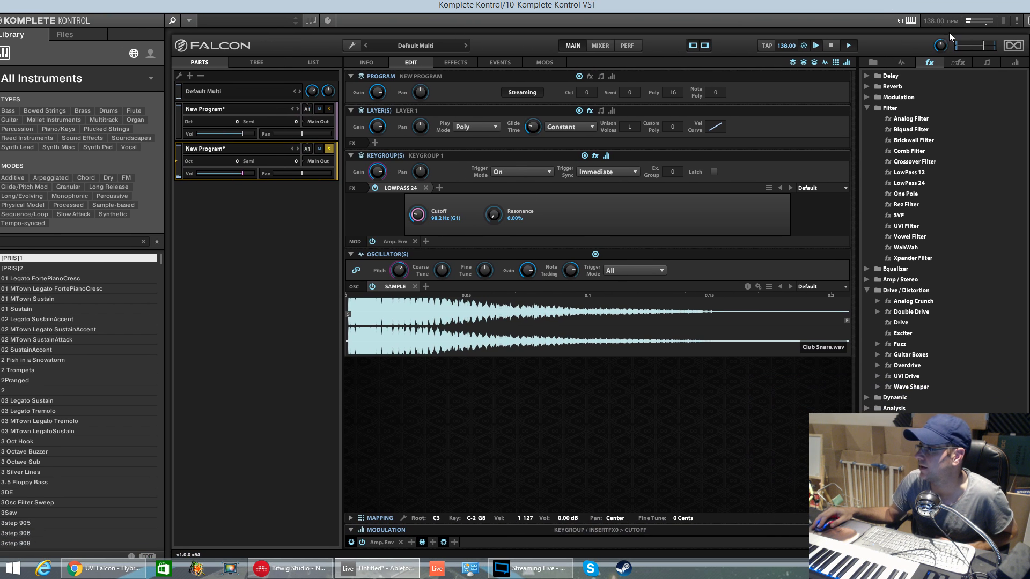
{"action": "left_click", "coordinate": [1015, 62]}
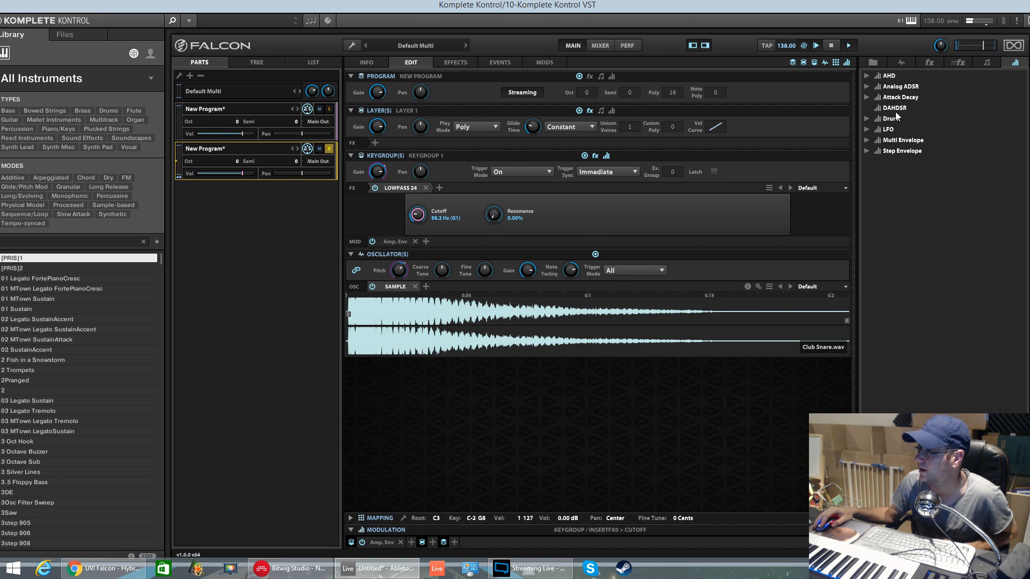
{"action": "left_click_drag", "start_coordinate": [907, 101], "coordinate": [418, 214]}
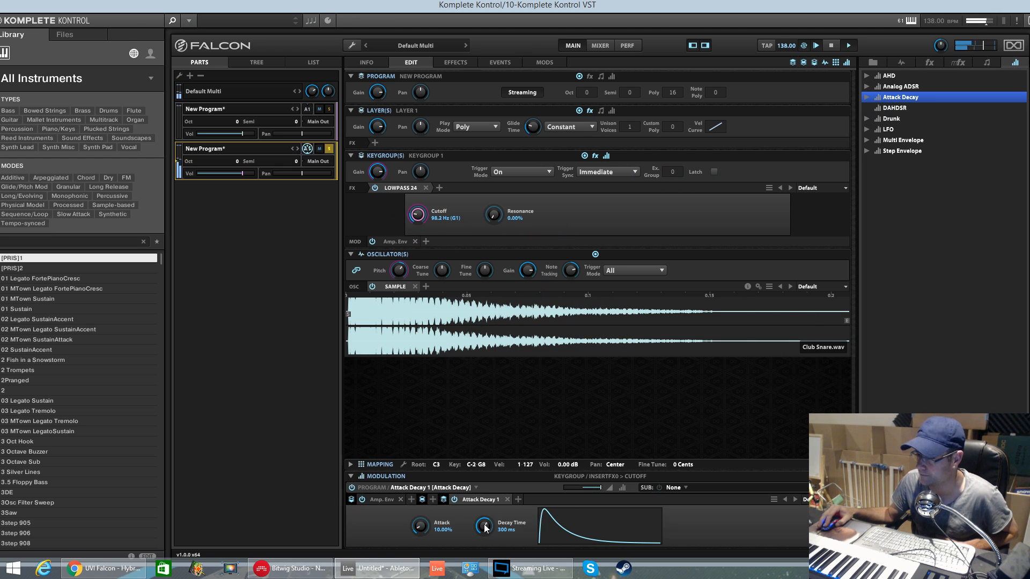
{"action": "left_click_drag", "start_coordinate": [477, 528], "coordinate": [489, 548]}
{"action": "left_click_drag", "start_coordinate": [600, 488], "coordinate": [591, 488]}
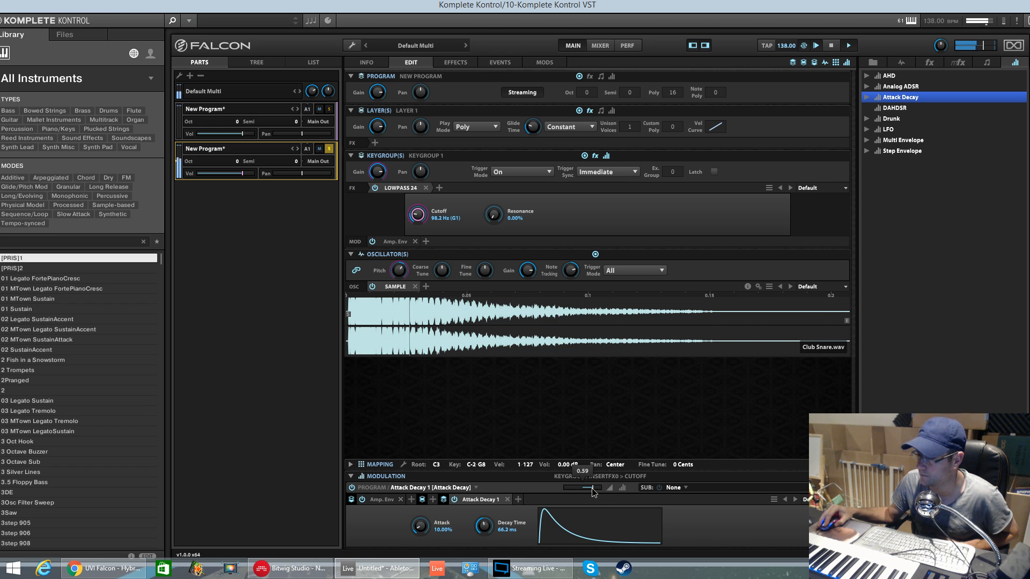
Unsolo the second part and lower its volume slightly.
{"action": "left_click", "coordinate": [330, 149]}
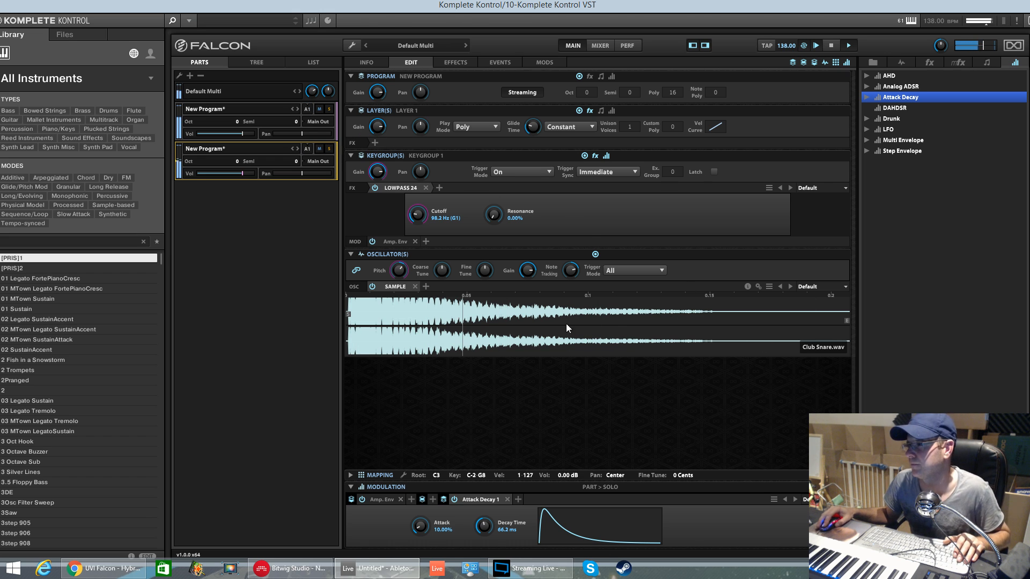
{"action": "left_click_drag", "start_coordinate": [244, 173], "coordinate": [240, 175]}
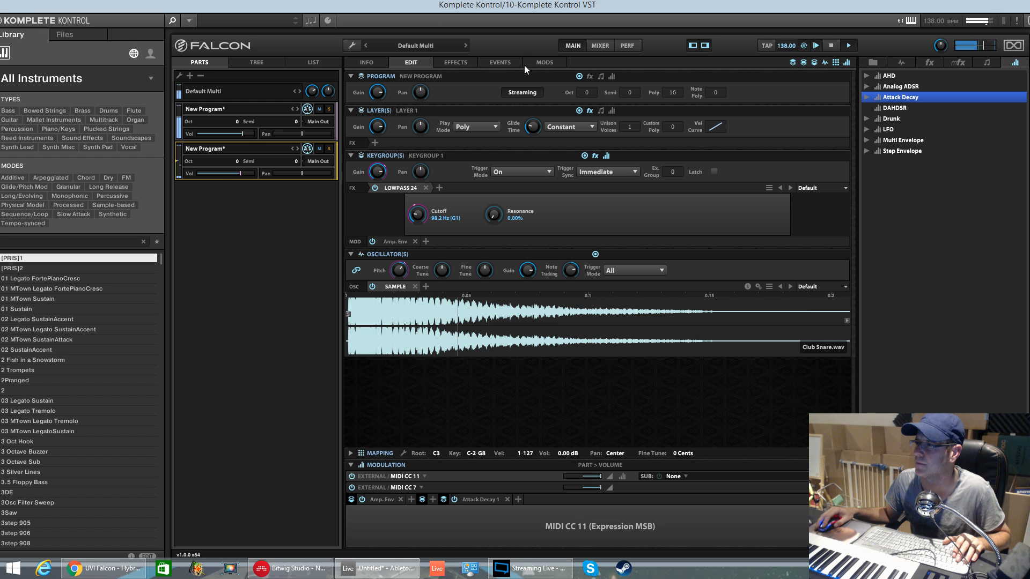
Show the mixer and explore the first program strip's part options and Load Program browser, closing the browser without loading anything.
{"action": "left_click", "coordinate": [604, 47]}
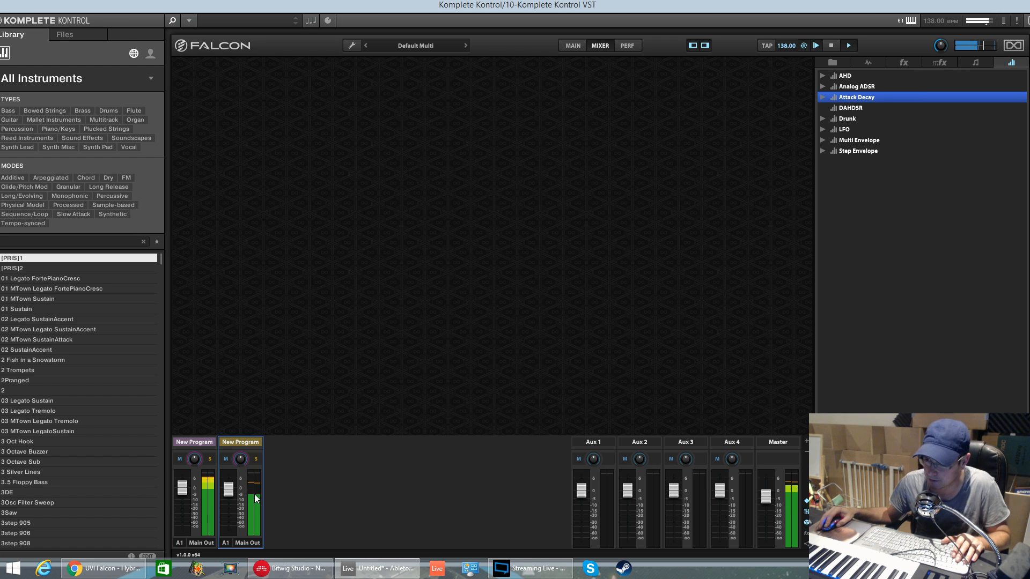
{"action": "double_click", "coordinate": [204, 443]}
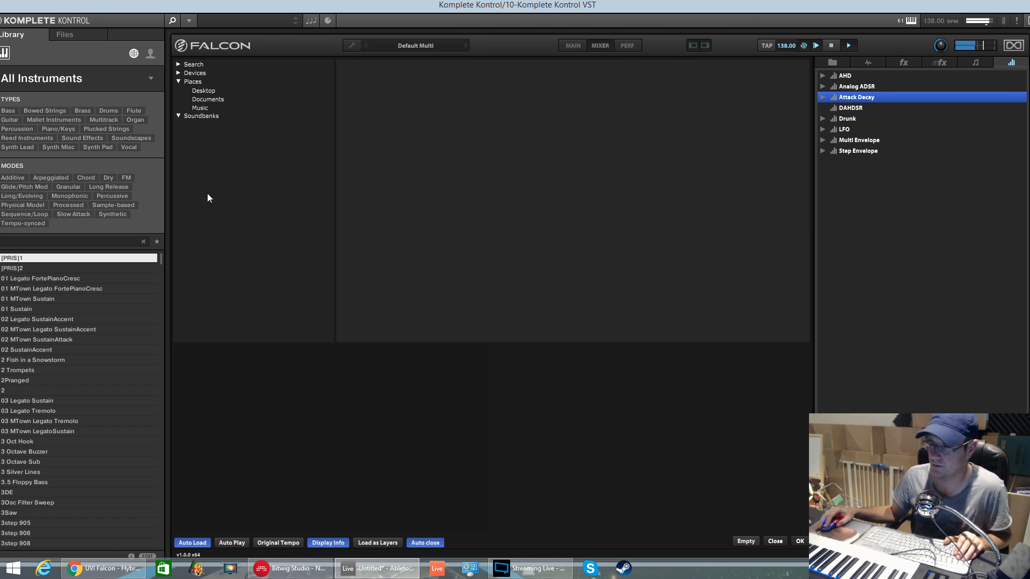
{"action": "left_click", "coordinate": [801, 543]}
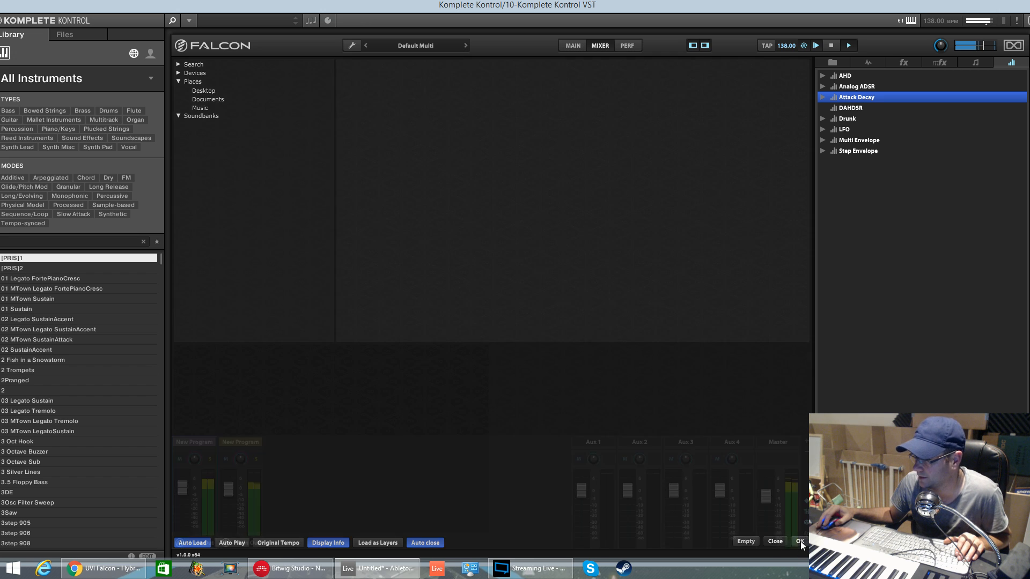
{"action": "left_click", "coordinate": [209, 442]}
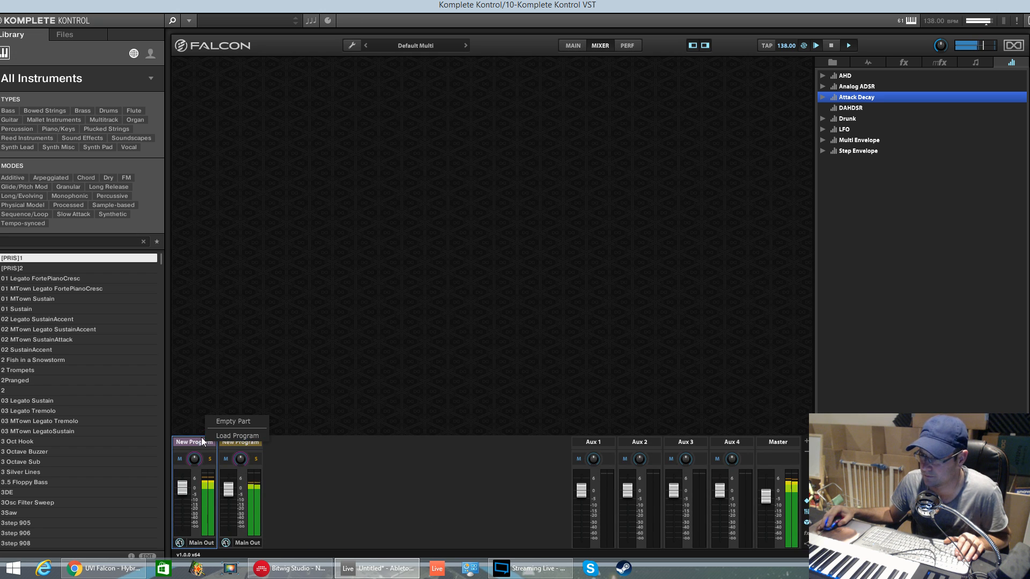
{"action": "left_click", "coordinate": [210, 436]}
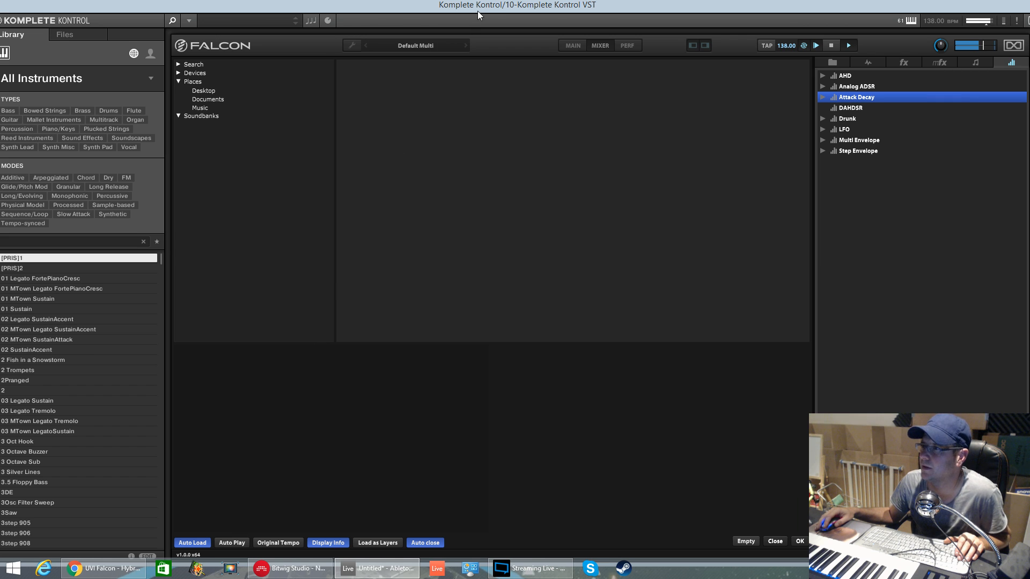
{"action": "left_click_drag", "start_coordinate": [488, 7], "coordinate": [488, 1]}
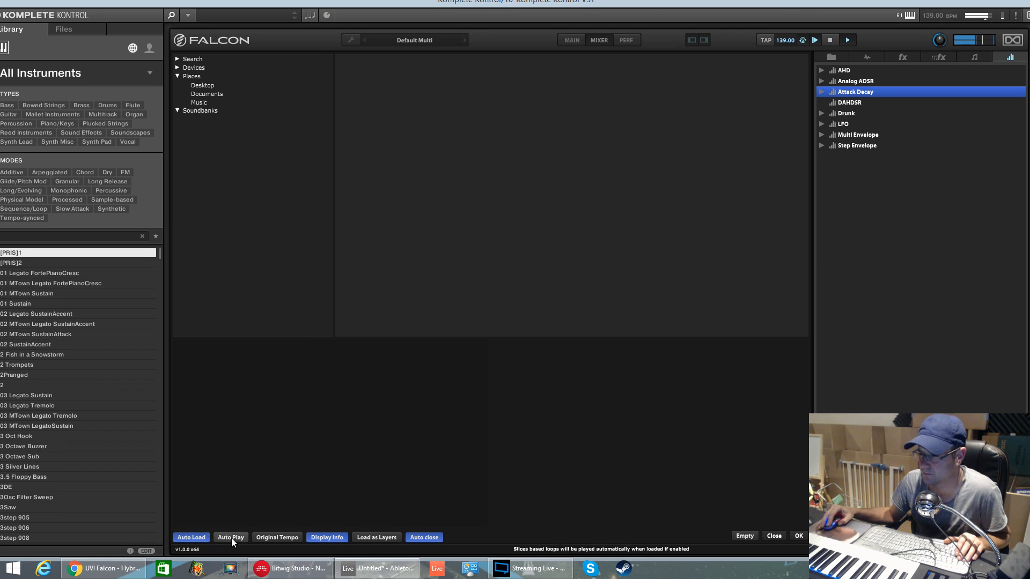
{"action": "left_click", "coordinate": [774, 536]}
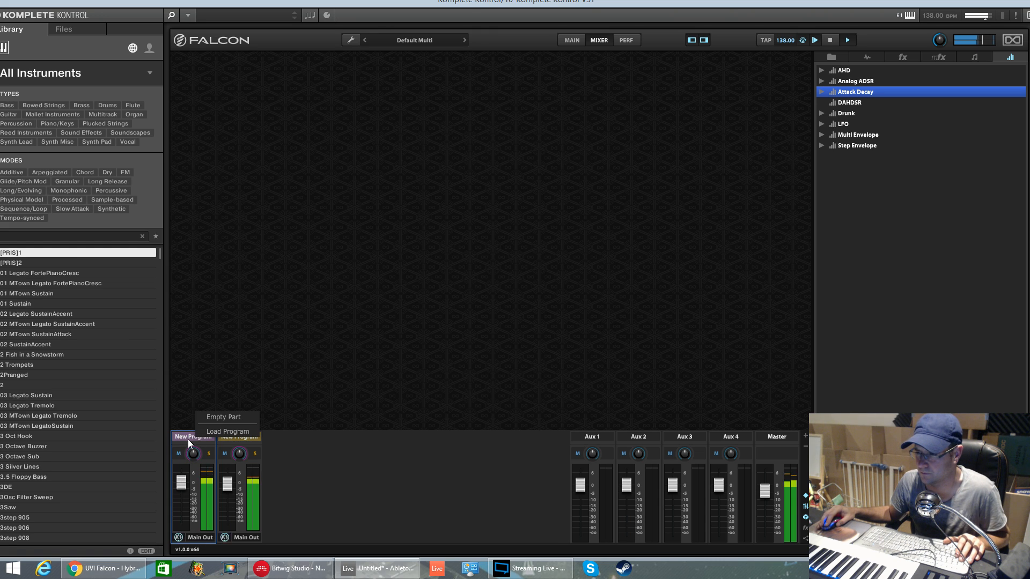
{"action": "left_click", "coordinate": [232, 442]}
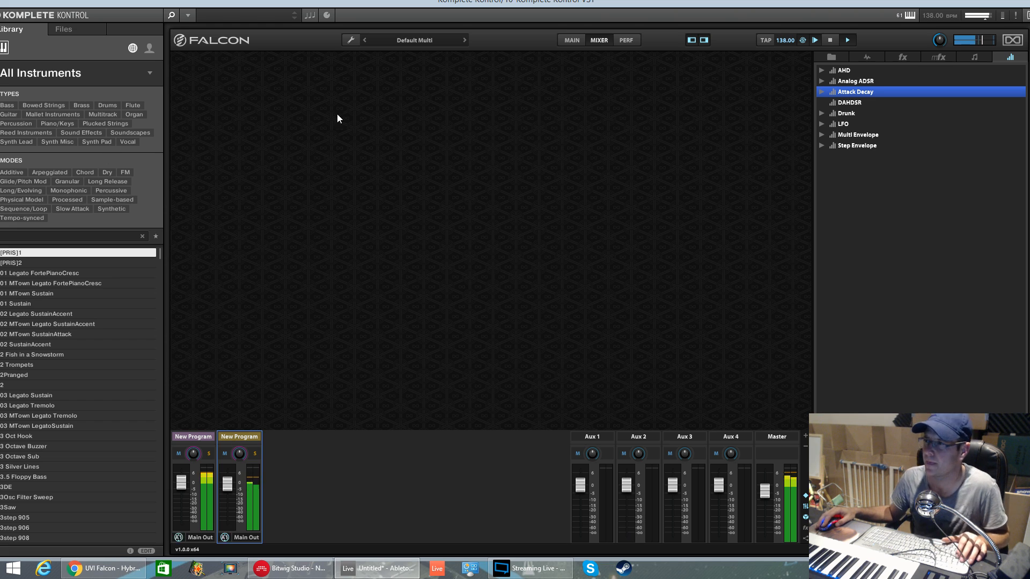
Return to the main view and examine the first part's program browser and context options.
{"action": "left_click", "coordinate": [567, 44]}
{"action": "double_click", "coordinate": [223, 104]}
{"action": "right_click", "coordinate": [223, 104]}
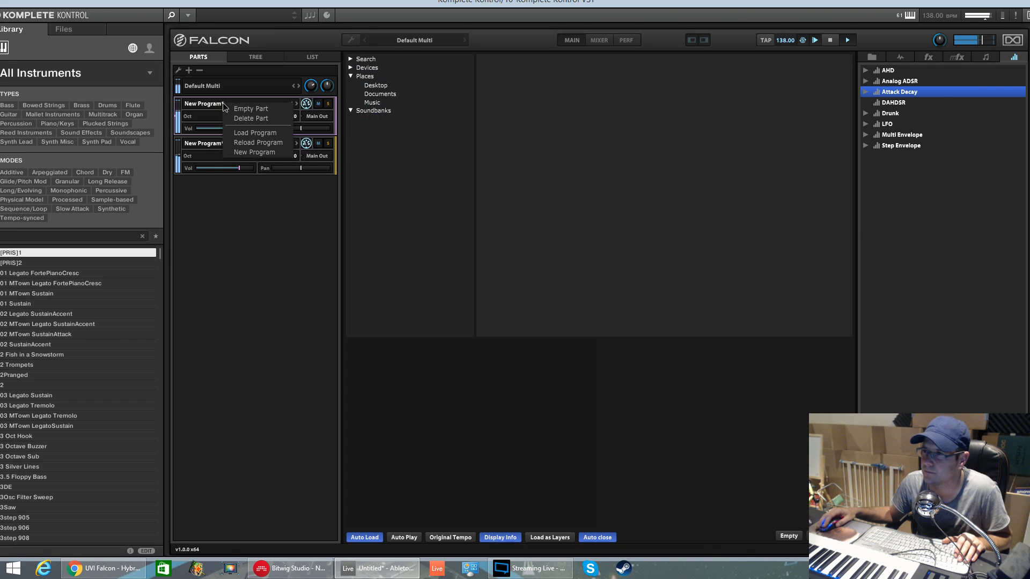
{"action": "left_click", "coordinate": [214, 104]}
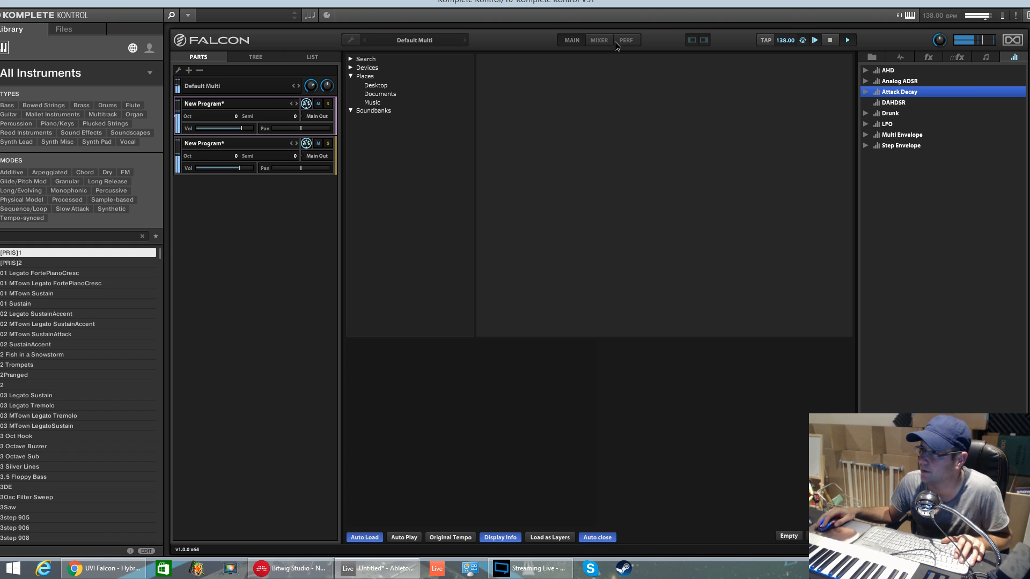
Look through the instrument's tree and list views and return to the parts list.
{"action": "left_click", "coordinate": [255, 57]}
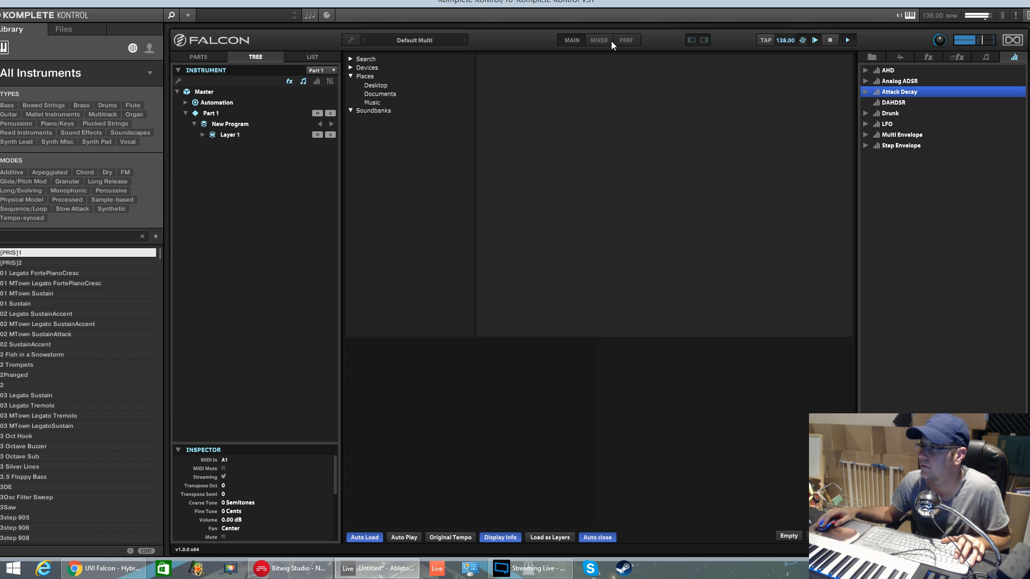
{"action": "left_click", "coordinate": [312, 57]}
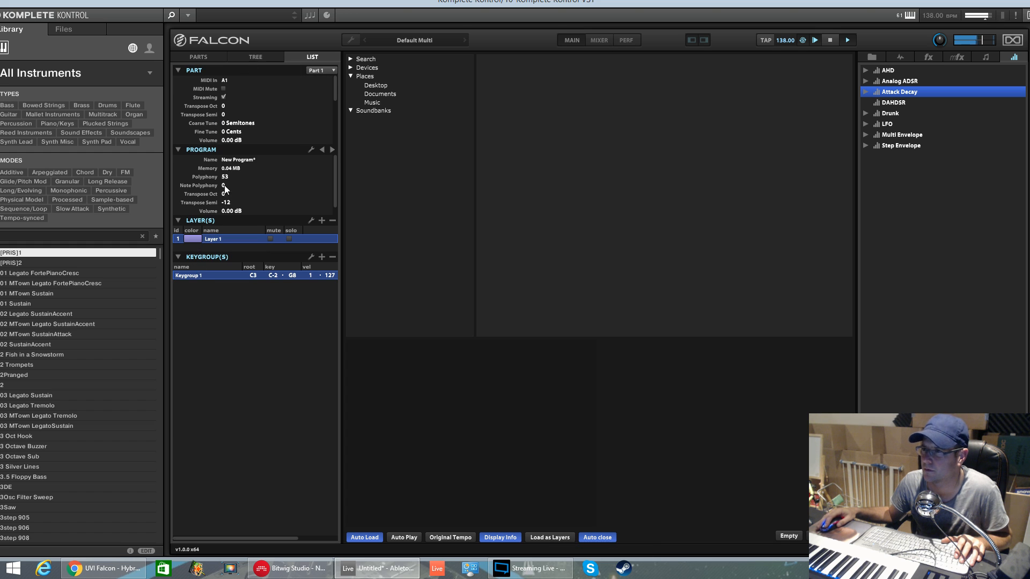
{"action": "left_click", "coordinate": [212, 57]}
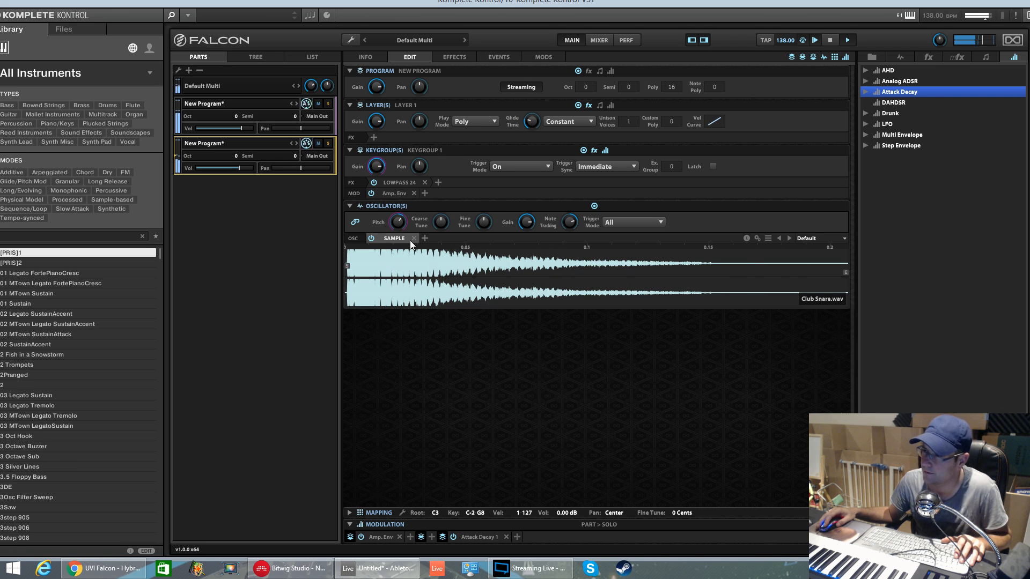
Solo the second part and add an IRCAM Stretch oscillator loaded with Club Snare.wav alongside its Sample oscillator.
{"action": "left_click", "coordinate": [424, 239]}
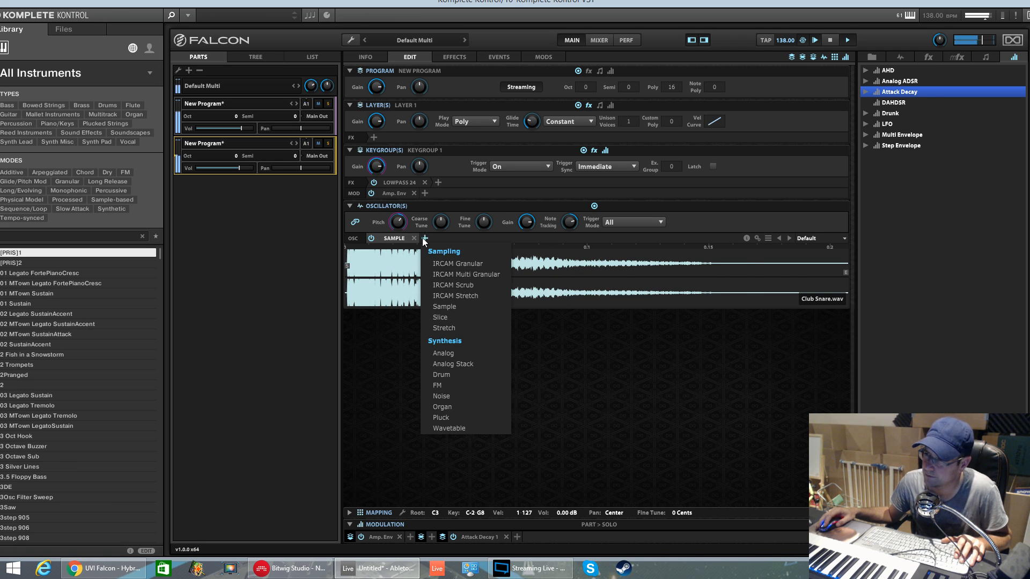
{"action": "left_click", "coordinate": [465, 295]}
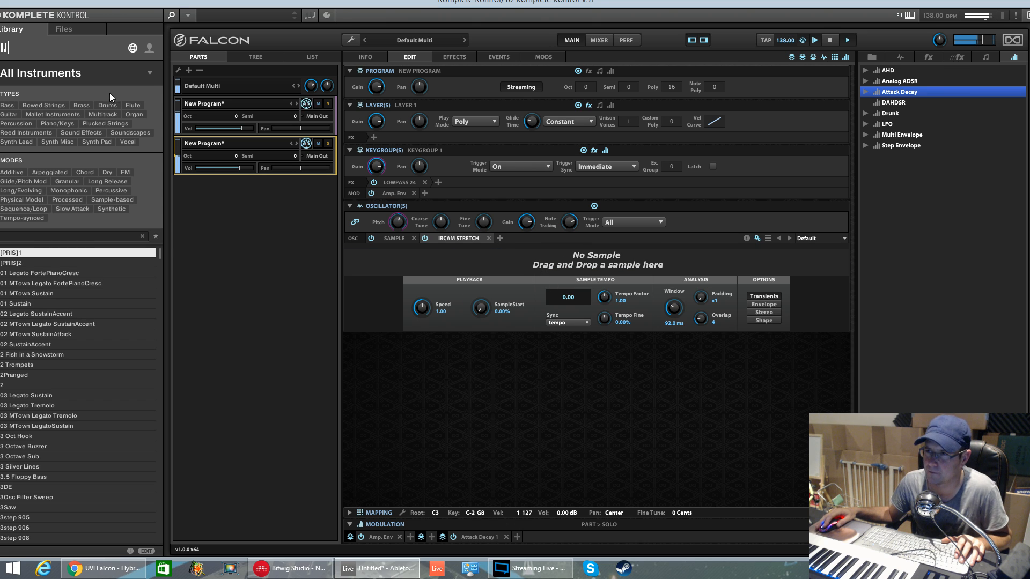
{"action": "left_click_drag", "start_coordinate": [173, 5], "coordinate": [259, 110]}
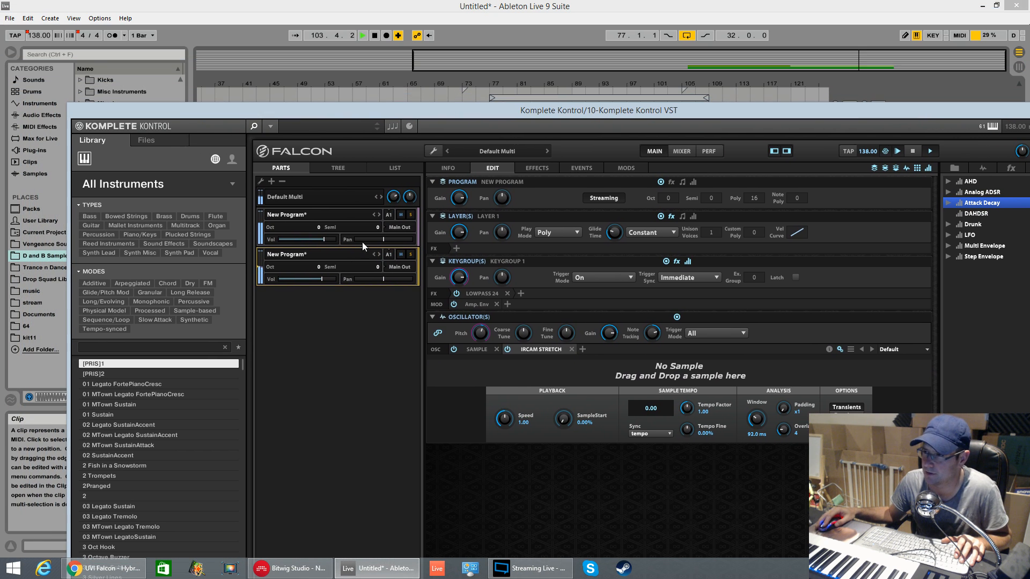
{"action": "left_click", "coordinate": [412, 255]}
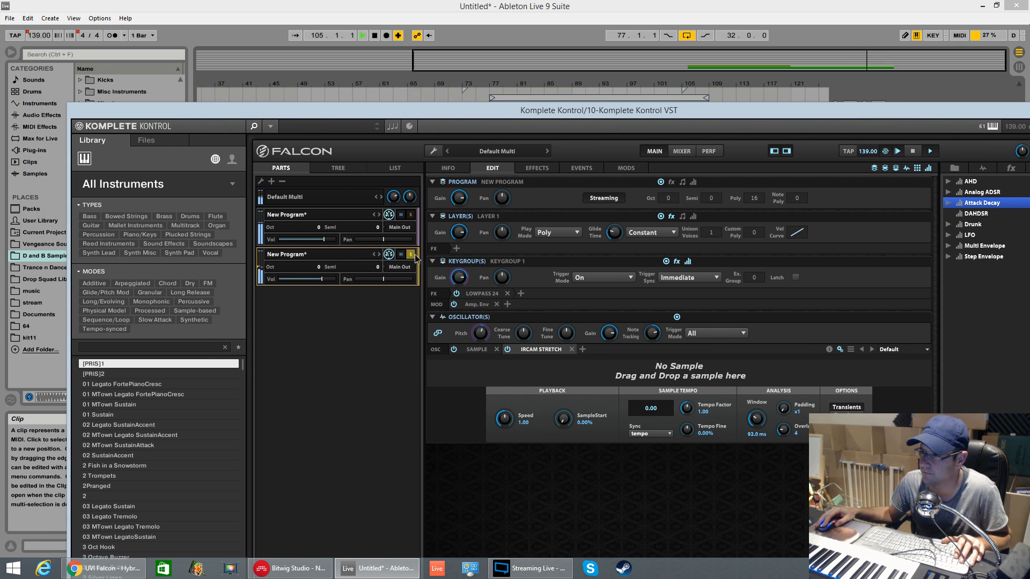
{"action": "left_click_drag", "start_coordinate": [436, 110], "coordinate": [520, 26]}
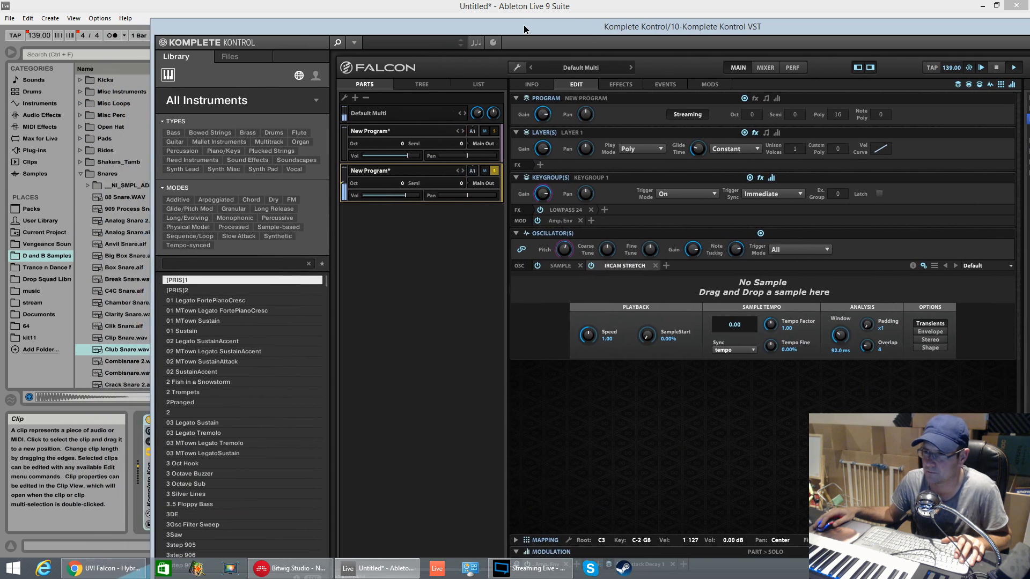
{"action": "left_click_drag", "start_coordinate": [127, 349], "coordinate": [771, 309]}
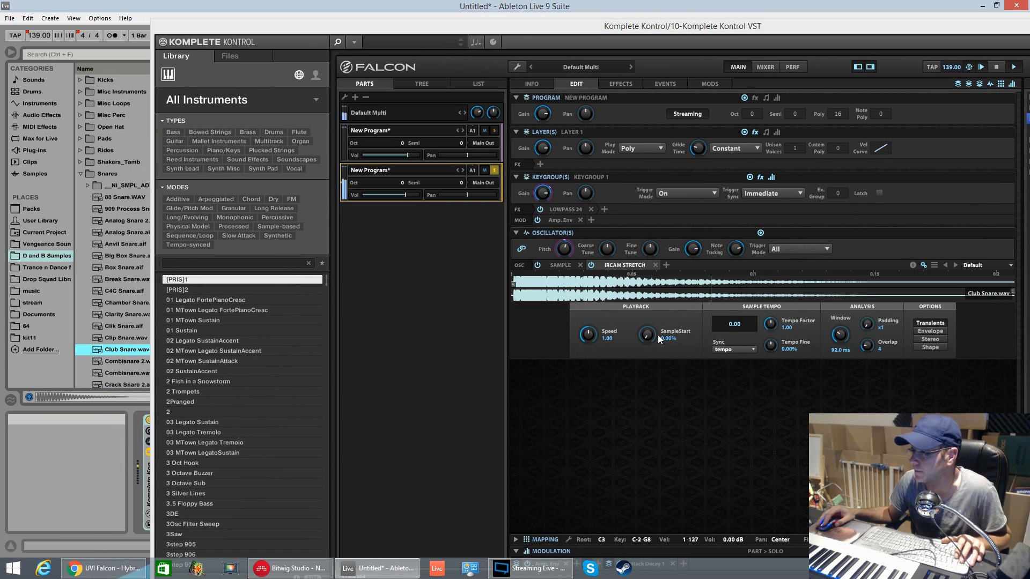
Disable the Sample oscillator and set the IRCAM Stretch playback speed to about 0.30 with the sample start at 0%.
{"action": "left_click_drag", "start_coordinate": [648, 335], "coordinate": [654, 314]}
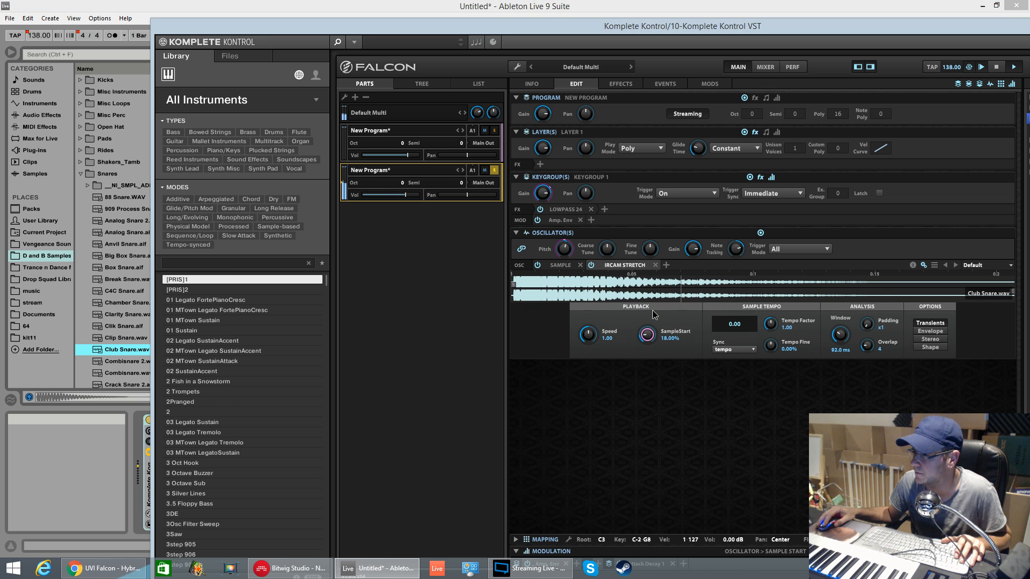
{"action": "left_click_drag", "start_coordinate": [588, 337], "coordinate": [587, 335]}
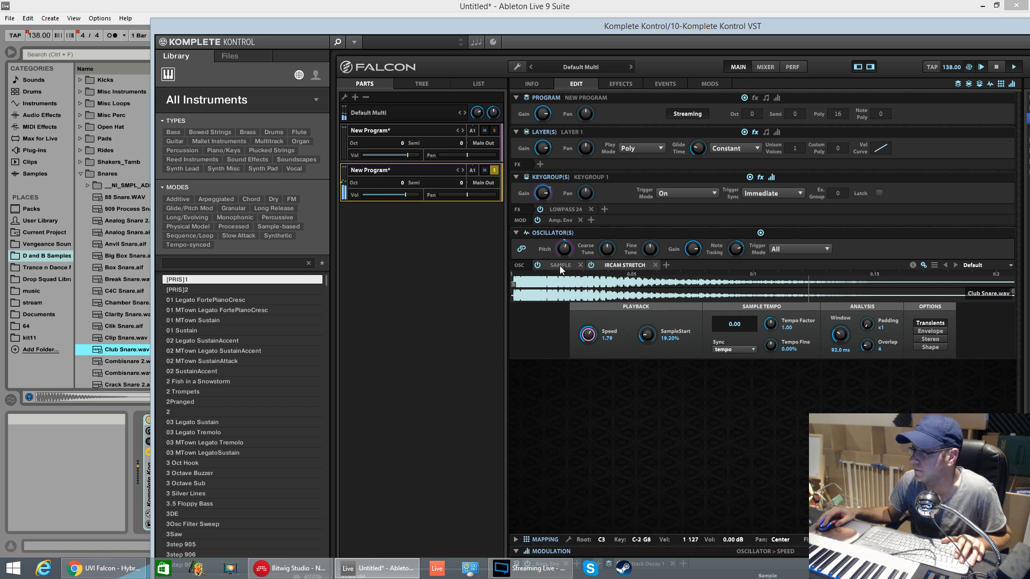
{"action": "left_click", "coordinate": [538, 266]}
{"action": "left_click_drag", "start_coordinate": [594, 334], "coordinate": [599, 376]}
{"action": "left_click_drag", "start_coordinate": [647, 335], "coordinate": [653, 379]}
Set the IRCAM Stretch tempo factor to 0.89, tempo fine to 12.80% and analysis window to 76.9 ms, with Transients off.
{"action": "left_click_drag", "start_coordinate": [770, 323], "coordinate": [740, 324]}
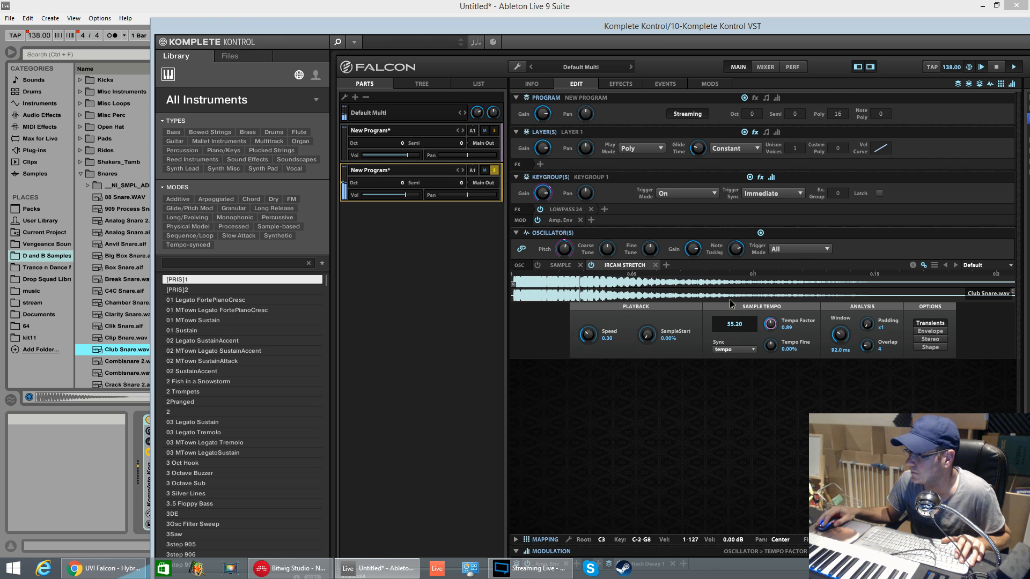
{"action": "left_click", "coordinate": [743, 351]}
{"action": "left_click_drag", "start_coordinate": [770, 347], "coordinate": [773, 326]}
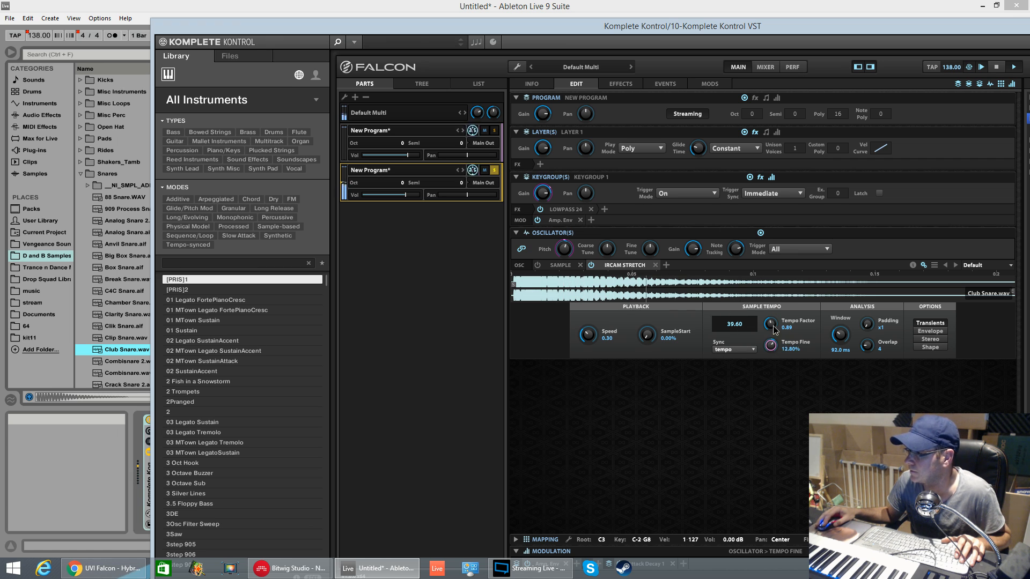
{"action": "mouse_move", "coordinate": [840, 334]}
{"action": "left_mouse_down"}
{"action": "mouse_move", "coordinate": [845, 326]}
{"action": "mouse_move", "coordinate": [848, 339]}
{"action": "left_mouse_up"}
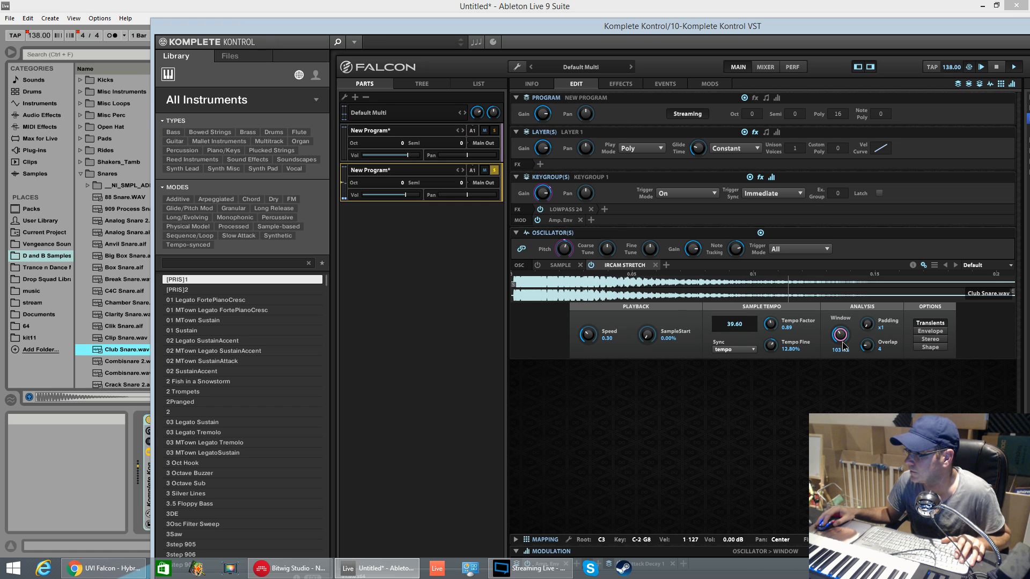
{"action": "left_click", "coordinate": [938, 323]}
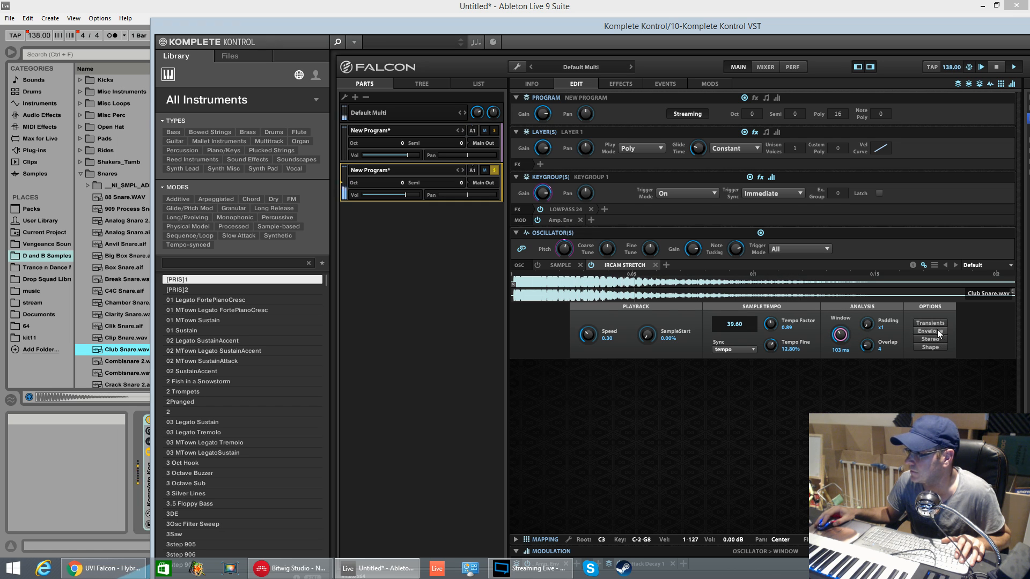
{"action": "left_click_drag", "start_coordinate": [840, 341], "coordinate": [840, 339]}
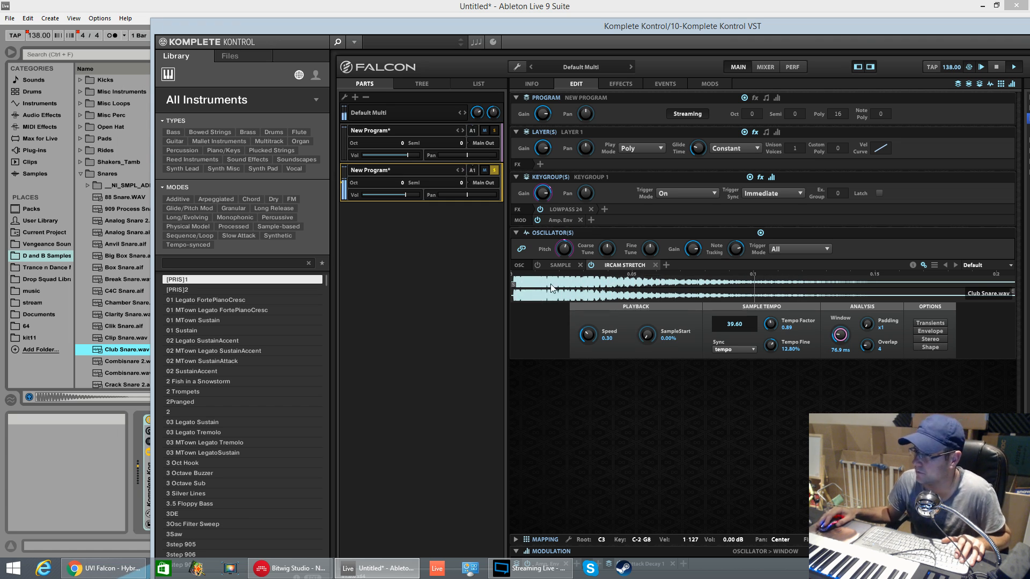
Replace the IRCAM Stretch oscillator with an IRCAM Granular oscillator loaded with Club Snare.wav.
{"action": "left_click", "coordinate": [656, 265]}
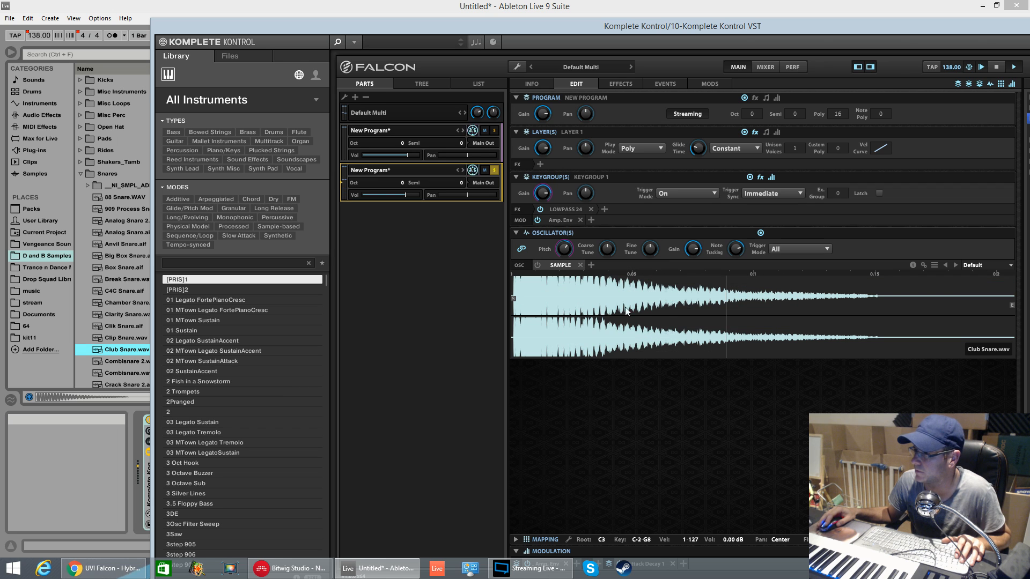
{"action": "left_click", "coordinate": [593, 265]}
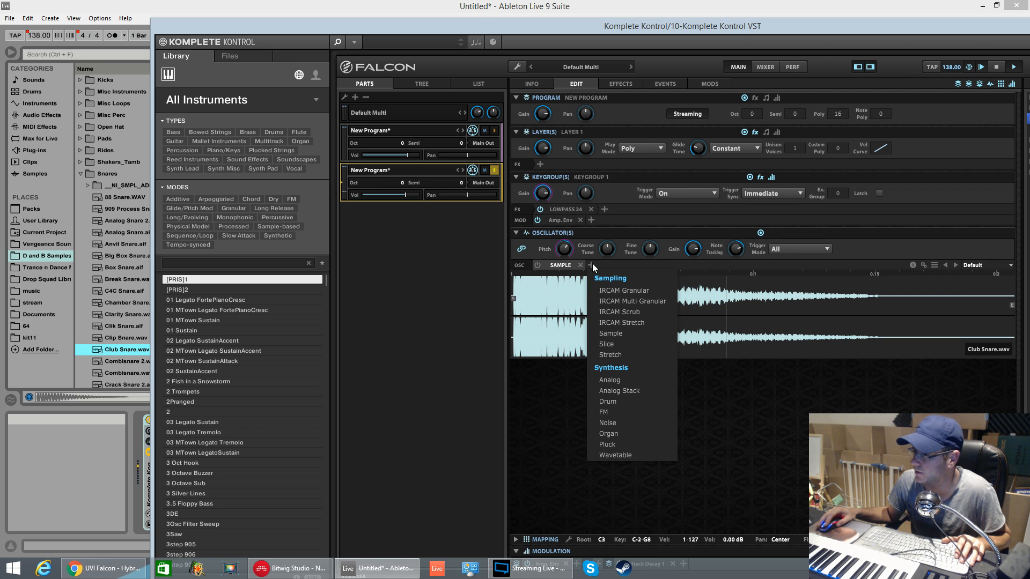
{"action": "left_click", "coordinate": [635, 290]}
{"action": "left_click", "coordinate": [625, 265]}
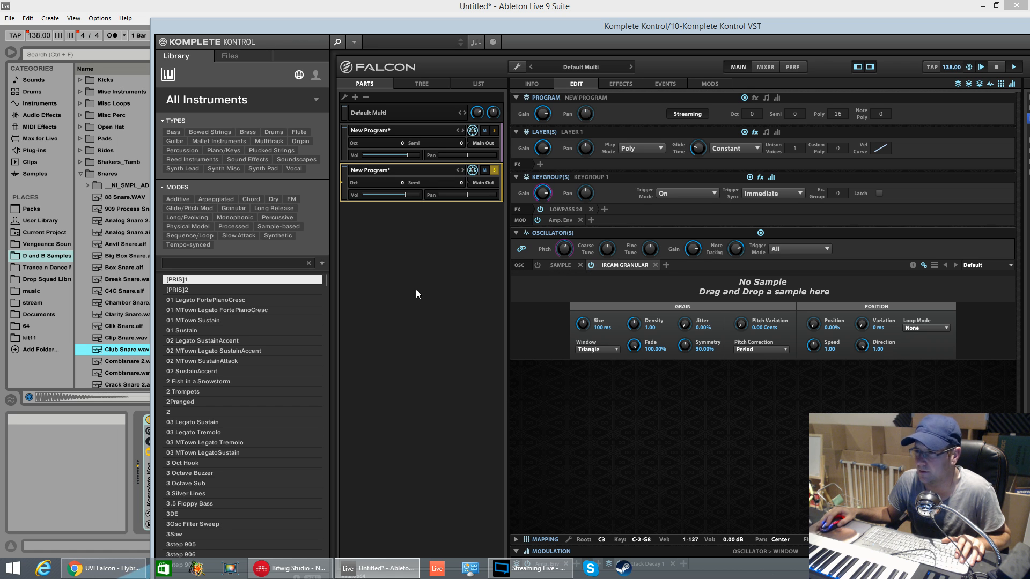
{"action": "left_click_drag", "start_coordinate": [126, 350], "coordinate": [818, 301]}
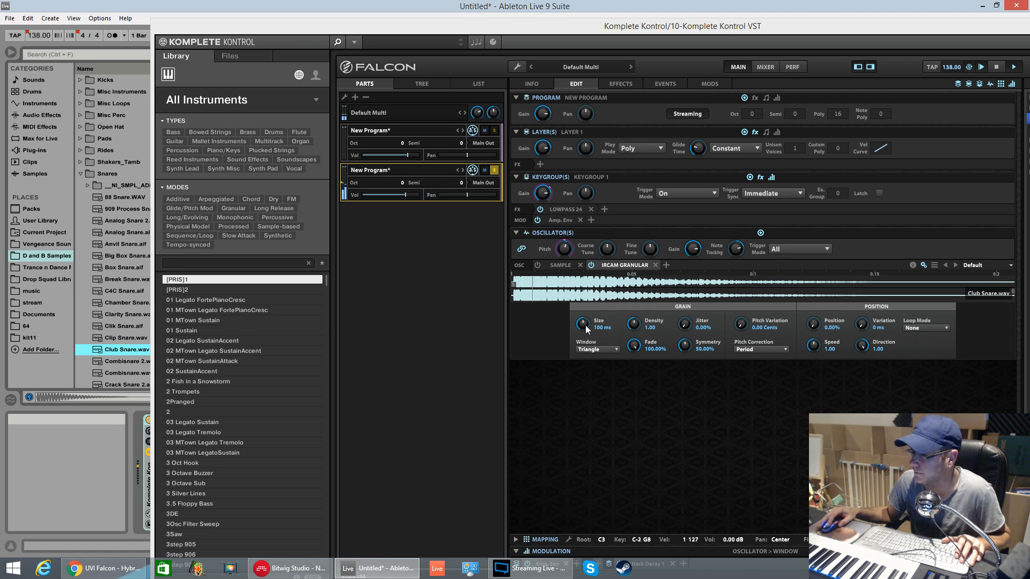
Shape the grains with a size of 32.3 ms, a Hanning window, a density of 0.67 and a jitter of 20%.
{"action": "left_click_drag", "start_coordinate": [583, 324], "coordinate": [590, 314]}
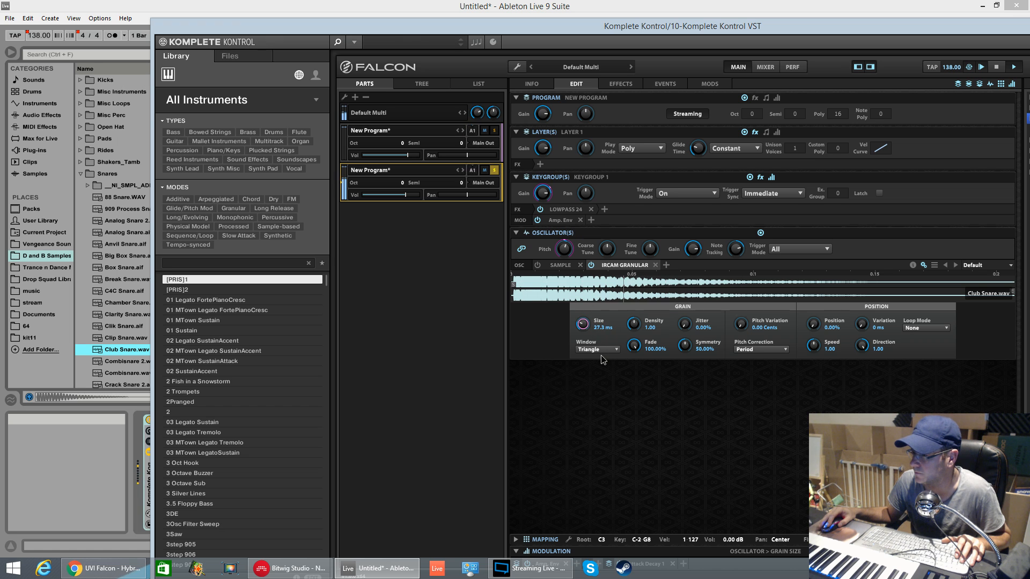
{"action": "left_click", "coordinate": [601, 350]}
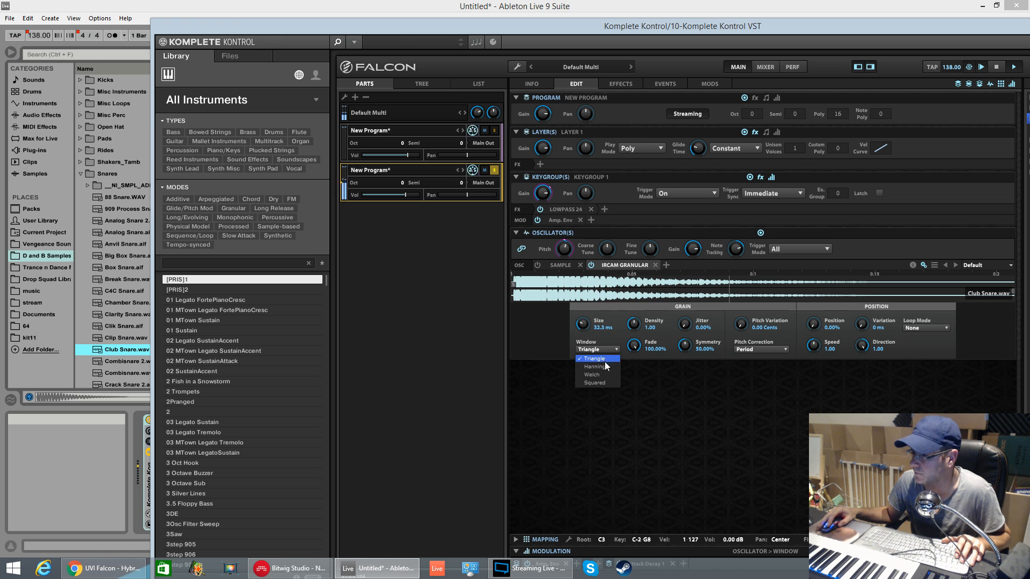
{"action": "left_click_drag", "start_coordinate": [634, 324], "coordinate": [684, 317]}
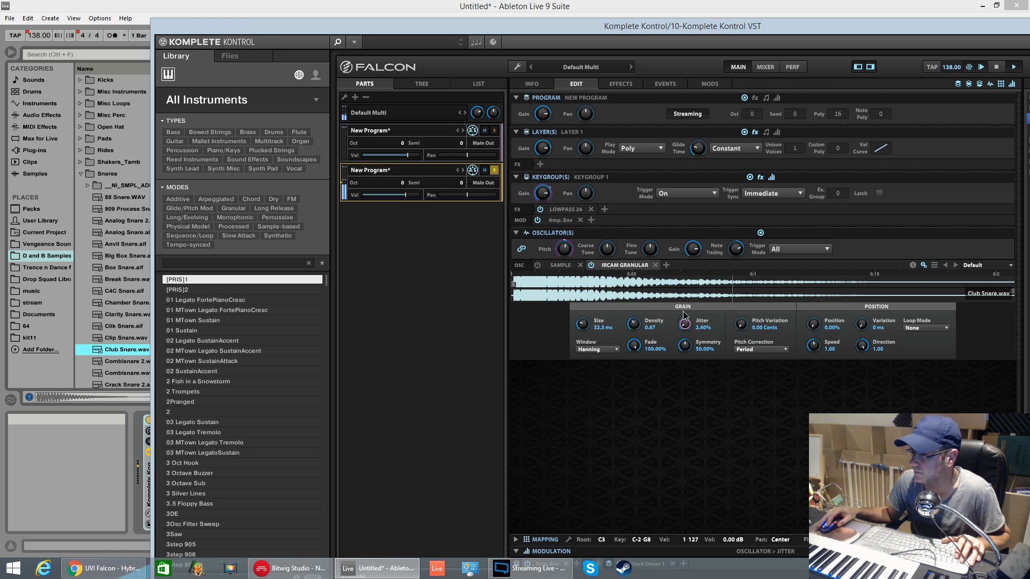
Try the Grain size pitch correction, set it back to Period, and raise the grain pitch variation to 9.59 cents.
{"action": "left_click", "coordinate": [757, 353]}
{"action": "left_click", "coordinate": [752, 362]}
{"action": "left_click", "coordinate": [742, 322]}
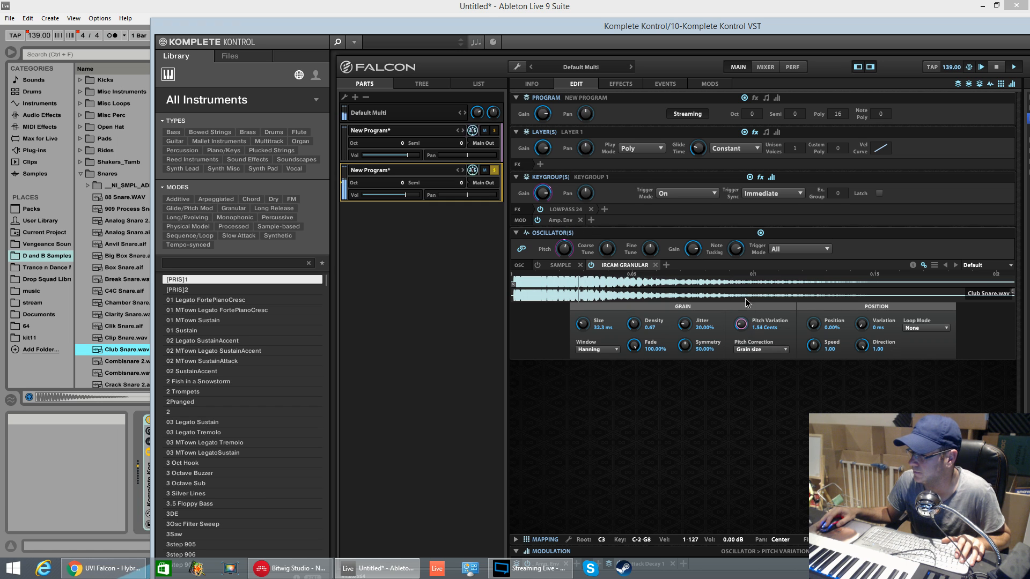
{"action": "left_click", "coordinate": [761, 350]}
{"action": "left_click", "coordinate": [751, 356]}
Set the grain position to 20.40% and its variation to 20 ms, with the loop mode on Forward.
{"action": "left_click", "coordinate": [812, 328]}
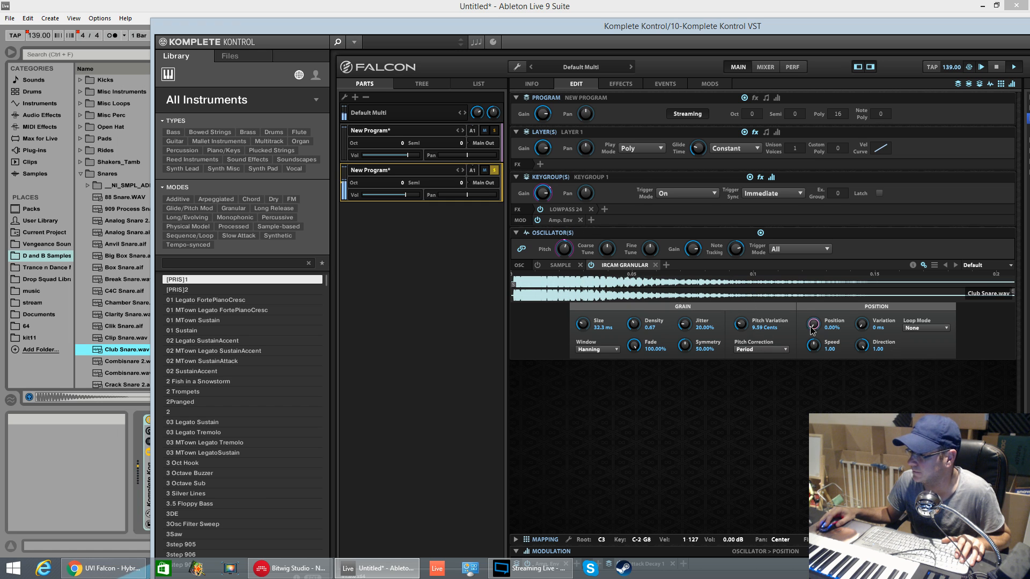
{"action": "mouse_move", "coordinate": [868, 327]}
{"action": "left_mouse_down"}
{"action": "mouse_move", "coordinate": [863, 298]}
{"action": "mouse_move", "coordinate": [867, 324]}
{"action": "left_mouse_up"}
{"action": "left_click", "coordinate": [916, 329]}
{"action": "left_click", "coordinate": [919, 346]}
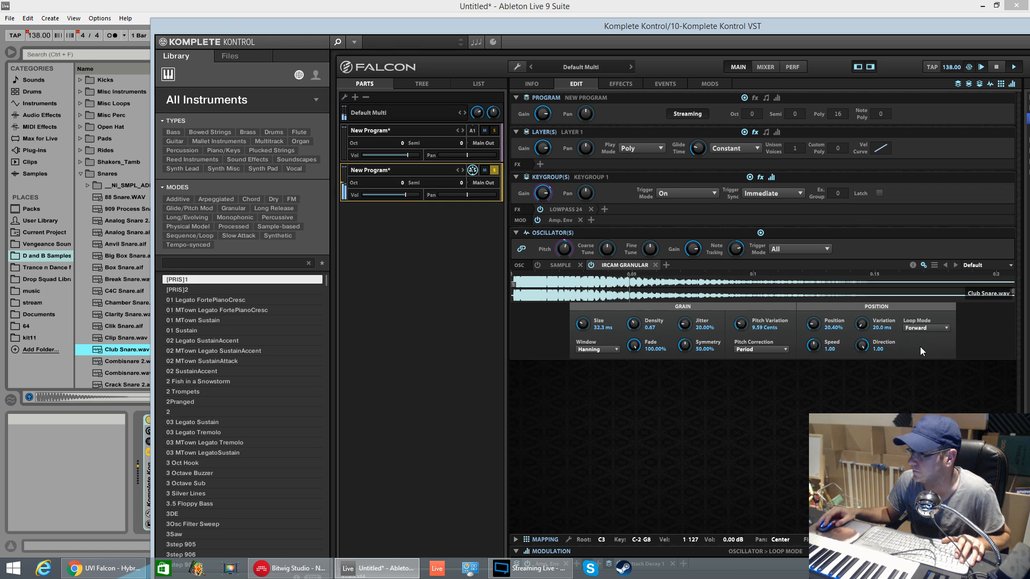
Set grain symmetry to 36.80%, pitch variation to zero, fade to 68% and size to 76.6 ms, and re-enable the Sample oscillator.
{"action": "left_click_drag", "start_coordinate": [685, 345], "coordinate": [684, 361]}
{"action": "left_click_drag", "start_coordinate": [741, 324], "coordinate": [741, 376]}
{"action": "left_click_drag", "start_coordinate": [658, 350], "coordinate": [638, 379]}
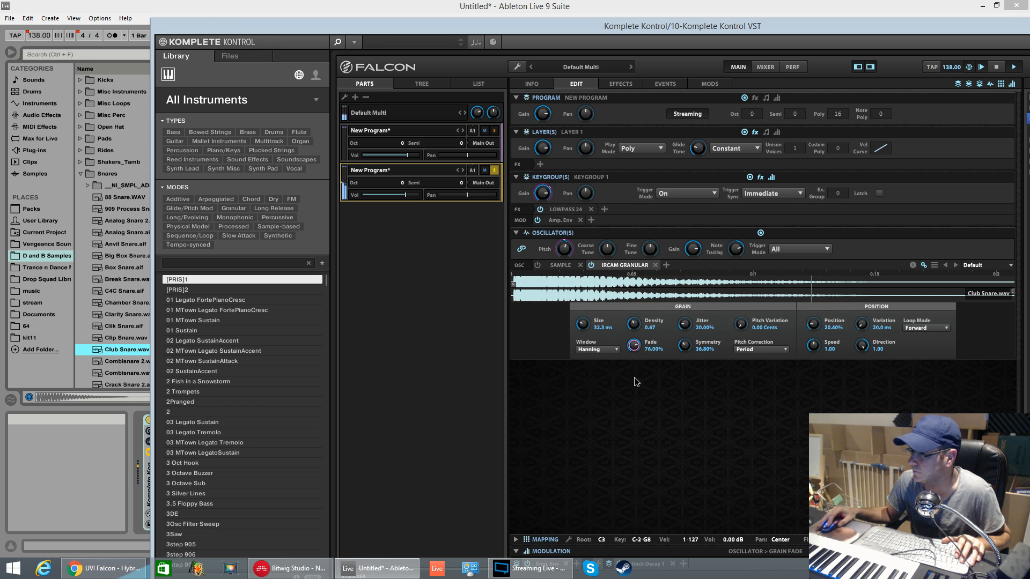
{"action": "left_click_drag", "start_coordinate": [584, 328], "coordinate": [543, 275]}
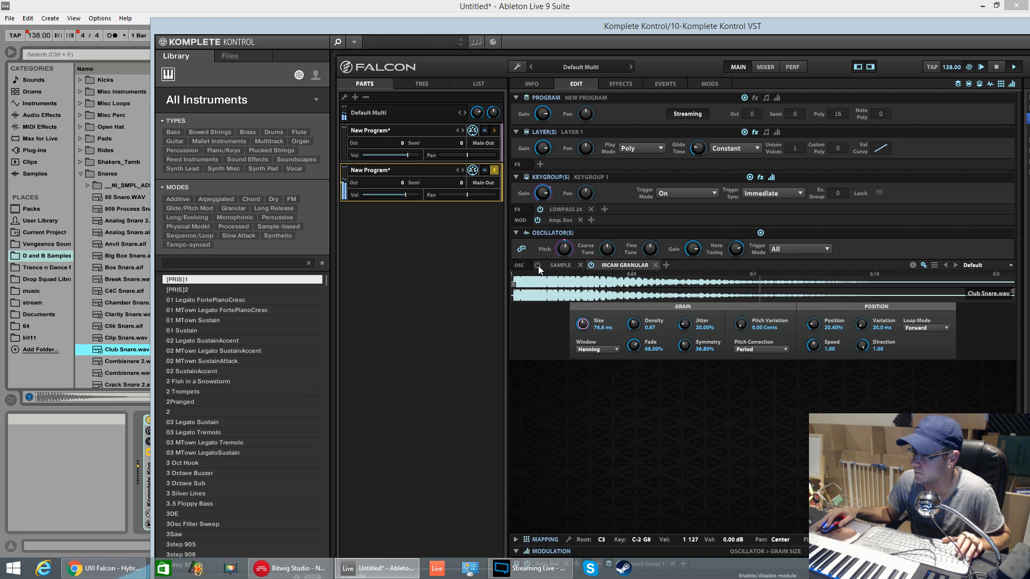
Lower the second part's volume against the full mix with its solo off, and solo it again.
{"action": "left_click", "coordinate": [494, 170]}
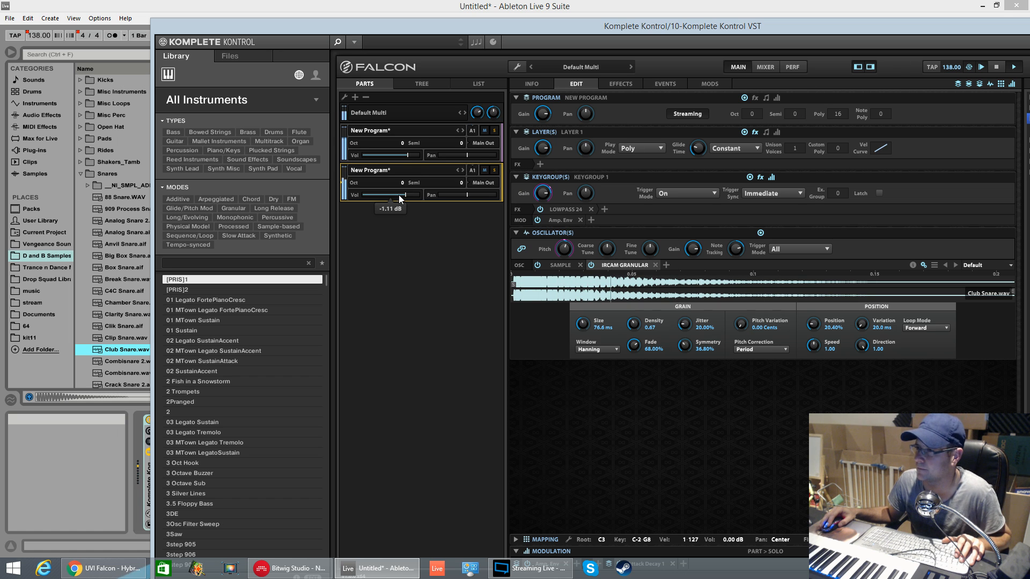
{"action": "left_click_drag", "start_coordinate": [403, 195], "coordinate": [398, 197]}
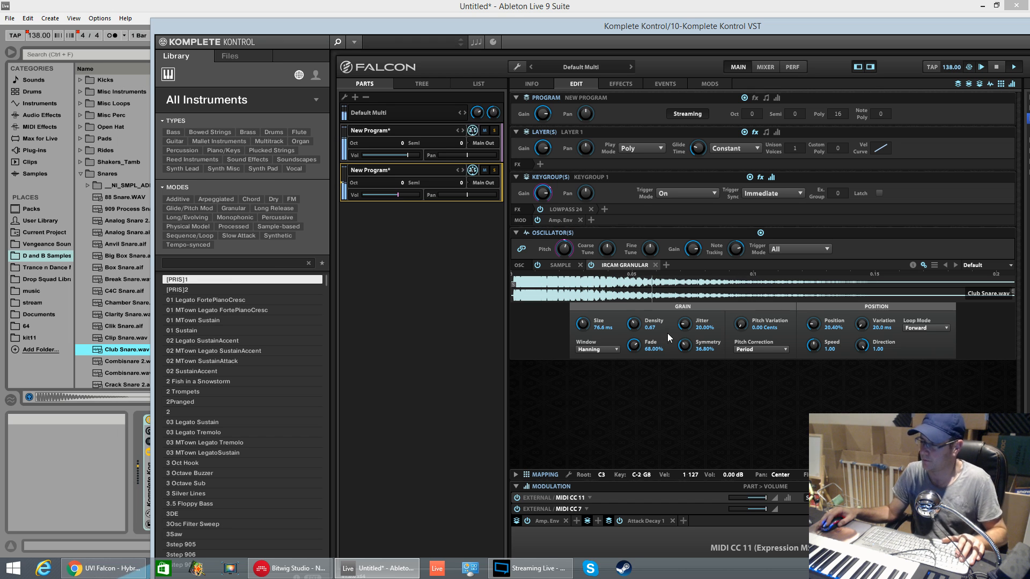
{"action": "left_click", "coordinate": [494, 170]}
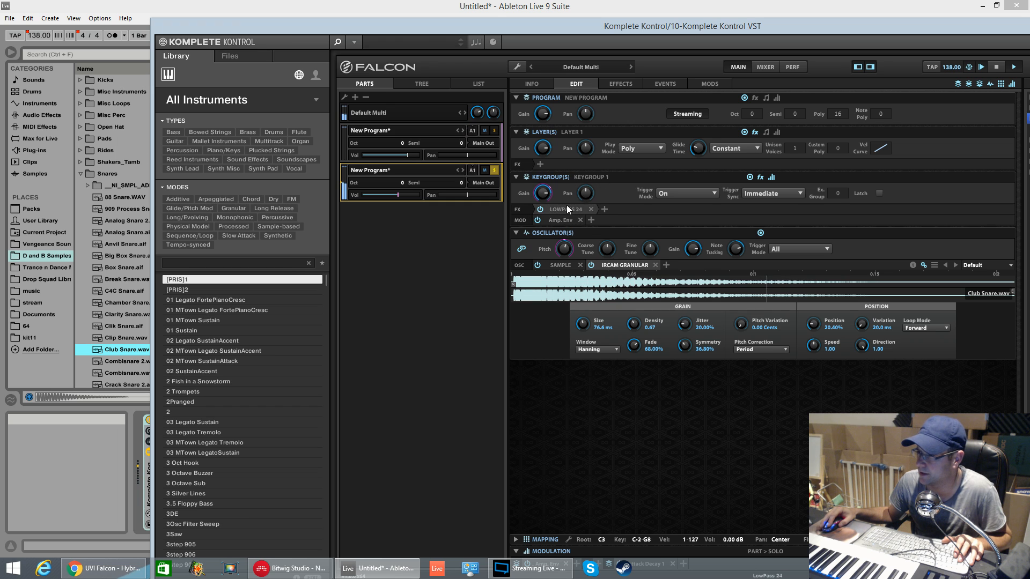
Try a Diffusion reverb on the keygroup with its mix at 49.20%, and remove the effect.
{"action": "left_click", "coordinate": [605, 209]}
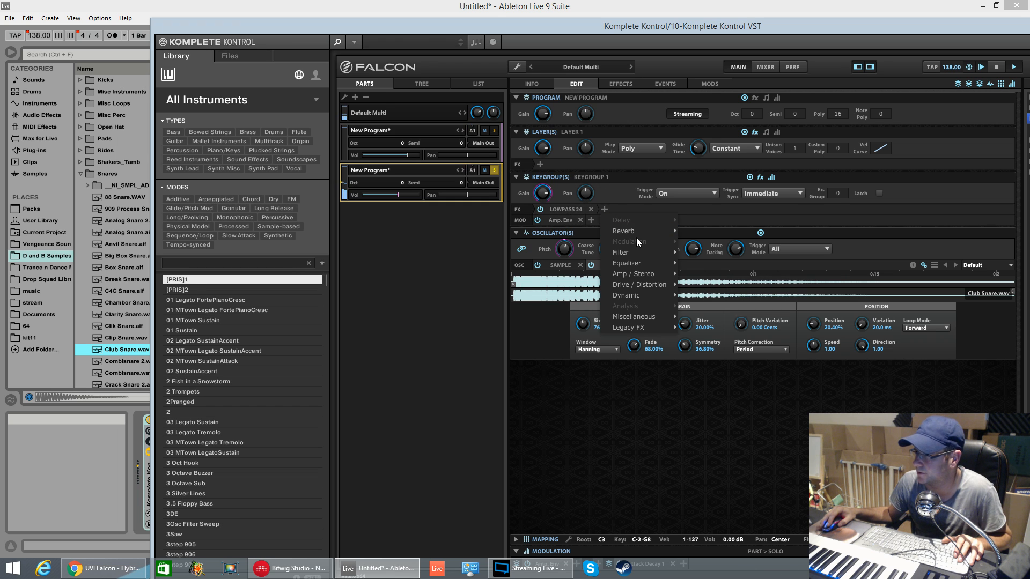
{"action": "mouse_move", "coordinate": [639, 231]}
{"action": "left_click", "coordinate": [711, 232]}
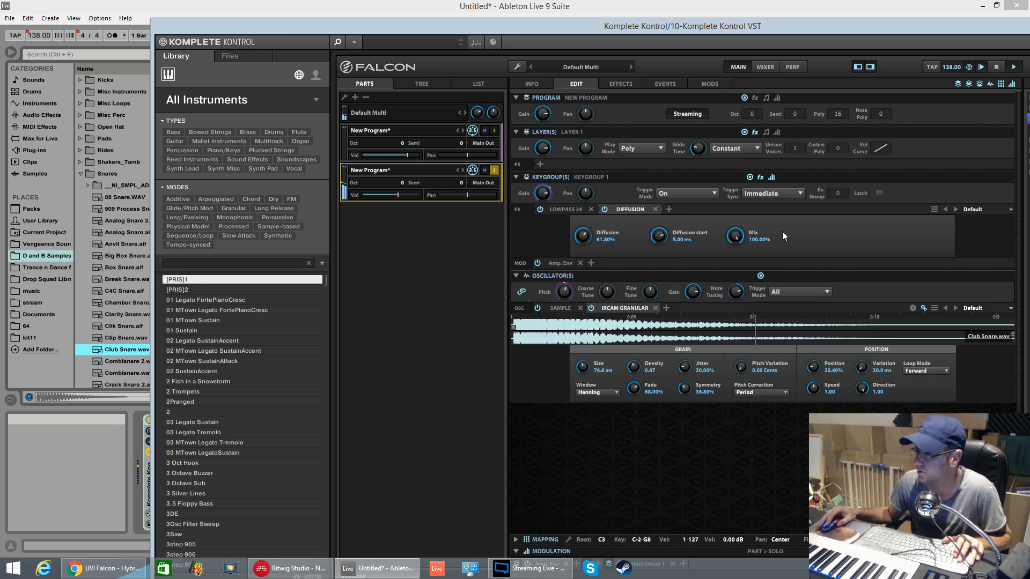
{"action": "left_click_drag", "start_coordinate": [735, 237], "coordinate": [733, 302]}
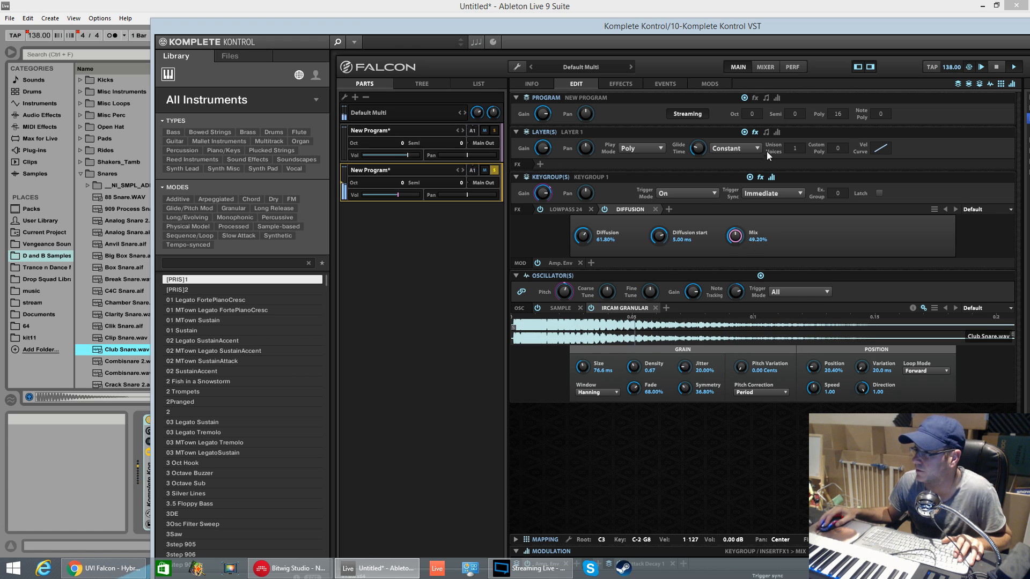
{"action": "left_click_drag", "start_coordinate": [799, 142], "coordinate": [799, 150]}
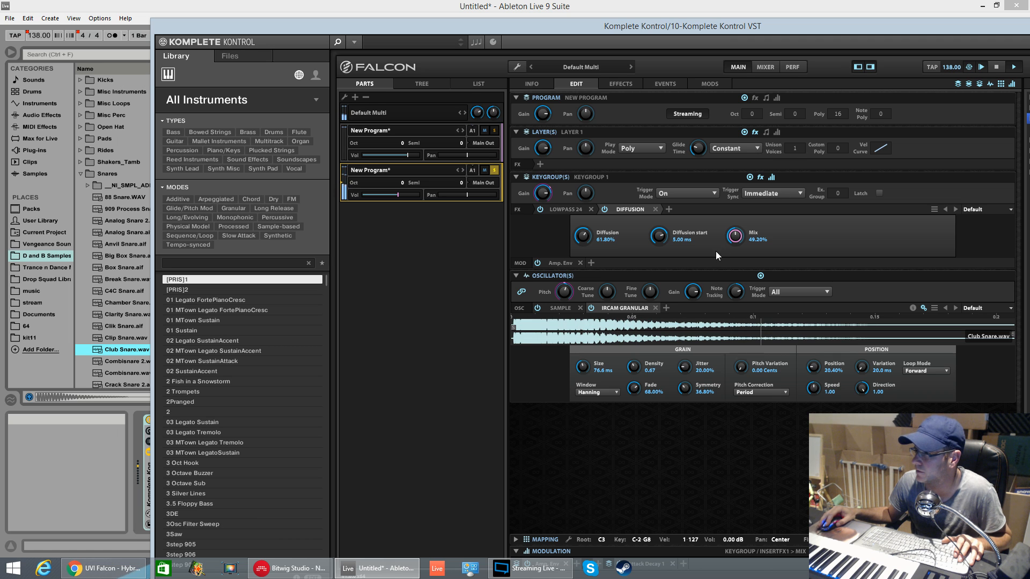
{"action": "left_click", "coordinate": [656, 210]}
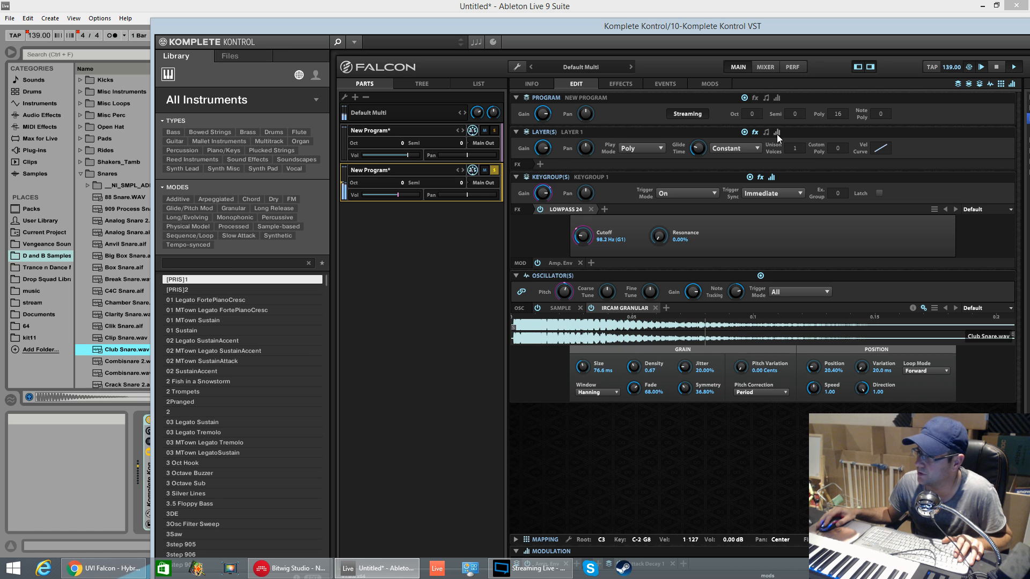
Add a SparkVerb reverb with the Default preset to the effects of the second part's Layer 1.
{"action": "left_click", "coordinate": [541, 163]}
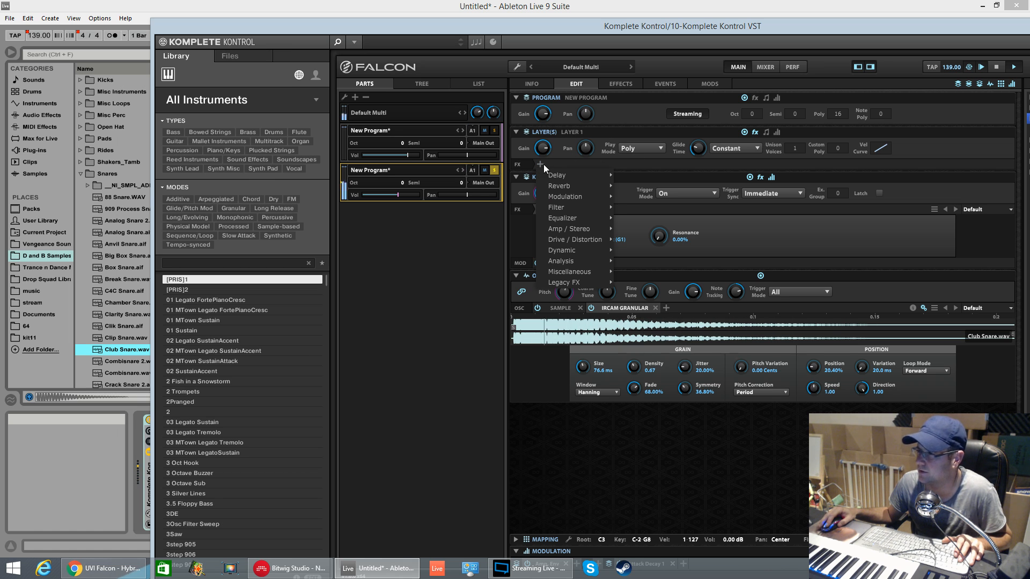
{"action": "mouse_move", "coordinate": [560, 184]}
{"action": "mouse_move", "coordinate": [645, 209]}
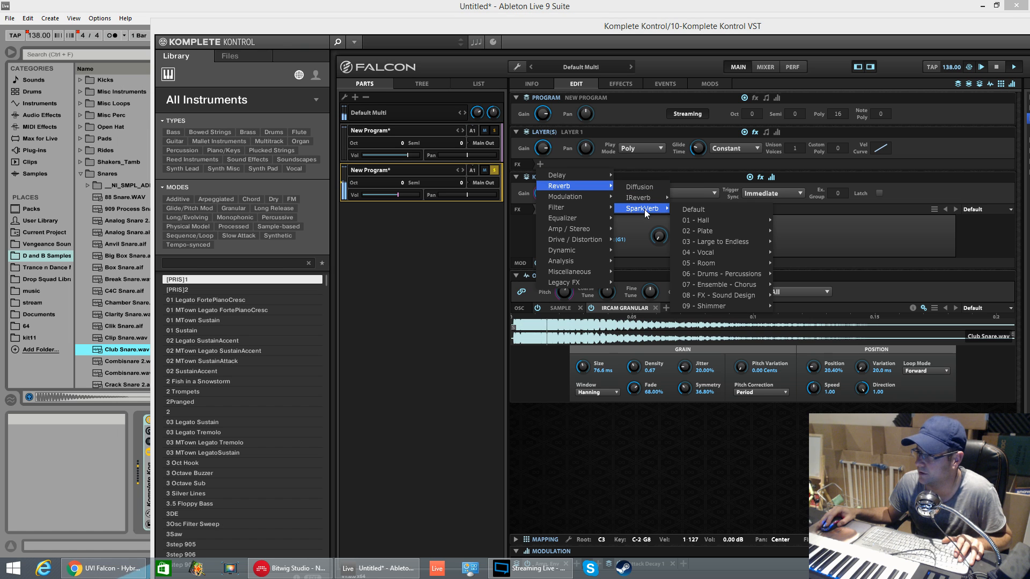
{"action": "left_click", "coordinate": [687, 208]}
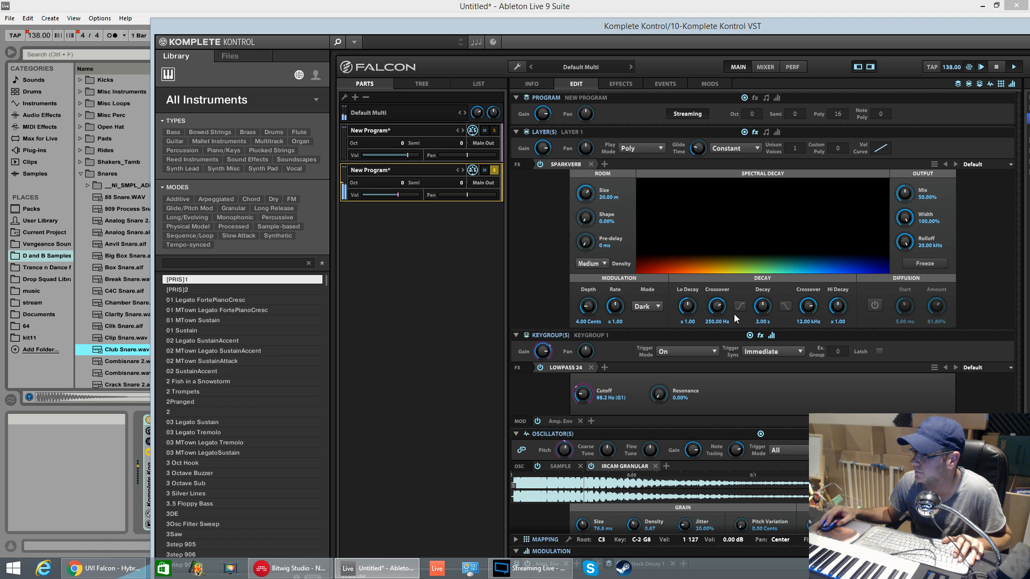
Set SparkVerb's room size to 17.54 m and shape to 18.40%, with low decay x0.16, high decay x3.50 and high crossover 8.30 kHz.
{"action": "left_click_drag", "start_coordinate": [687, 307], "coordinate": [682, 361]}
{"action": "left_click_drag", "start_coordinate": [837, 314], "coordinate": [808, 349]}
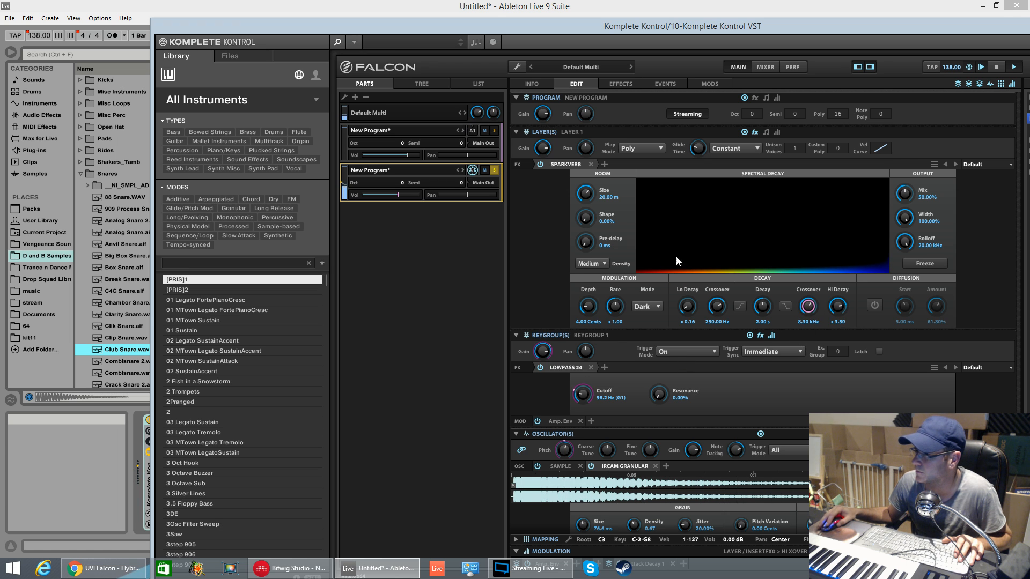
{"action": "left_click", "coordinate": [586, 193]}
{"action": "left_click_drag", "start_coordinate": [585, 181], "coordinate": [594, 218]}
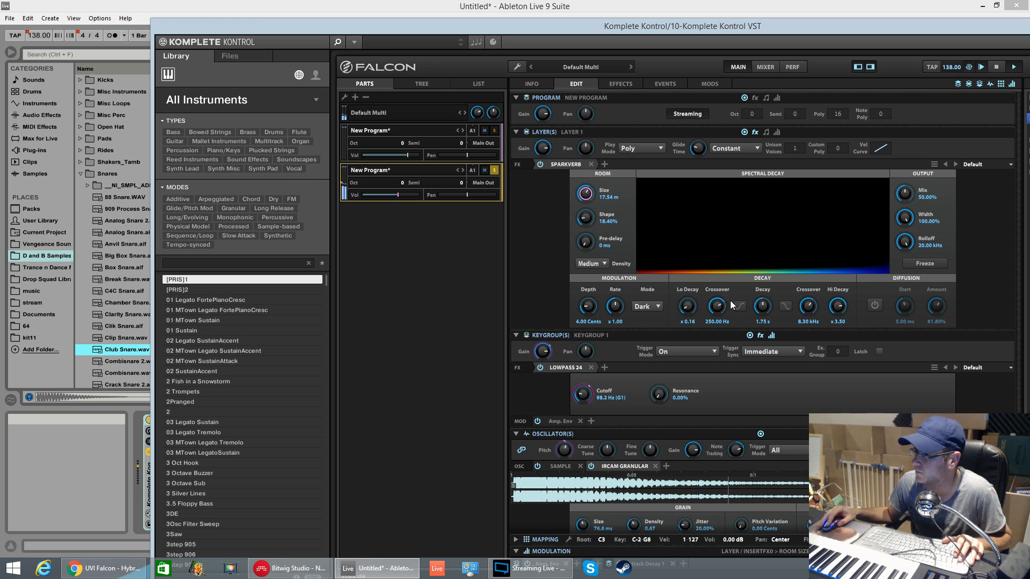
Set SparkVerb's decay to 4.41 s, low decay x0.19, high decay x0.55, and the crossovers to 264.20 Hz and 11.25 kHz.
{"action": "left_click_drag", "start_coordinate": [809, 305], "coordinate": [840, 364]}
{"action": "left_click_drag", "start_coordinate": [688, 310], "coordinate": [711, 258]}
{"action": "left_click_drag", "start_coordinate": [725, 321], "coordinate": [771, 286]}
{"action": "left_click_drag", "start_coordinate": [687, 306], "coordinate": [693, 370]}
{"action": "left_click_drag", "start_coordinate": [688, 305], "coordinate": [692, 295]}
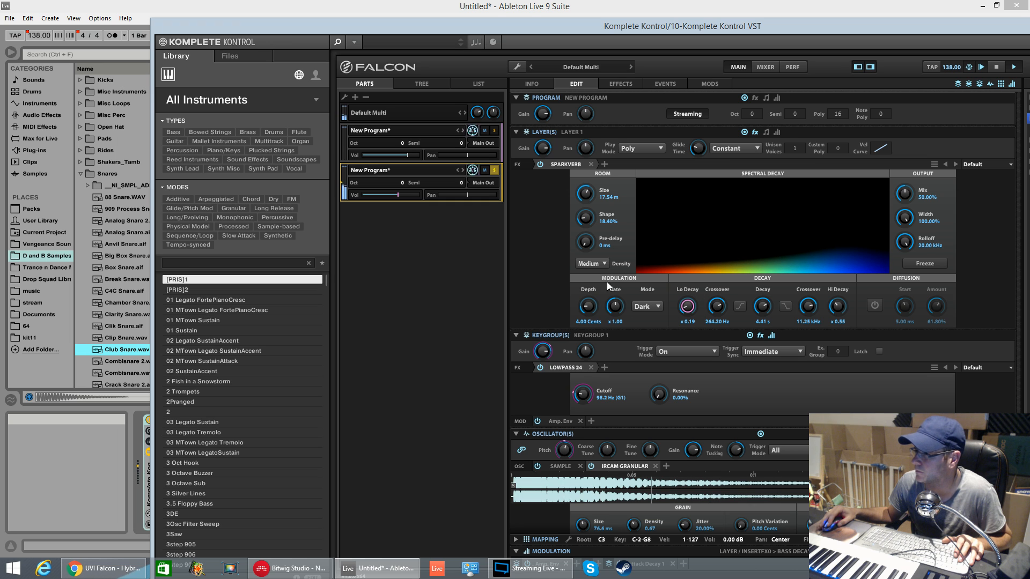
Set SparkVerb's rolloff to 11.20 kHz and mix to 38.00%, and turn off the second part's solo.
{"action": "left_click_drag", "start_coordinate": [908, 244], "coordinate": [913, 271]}
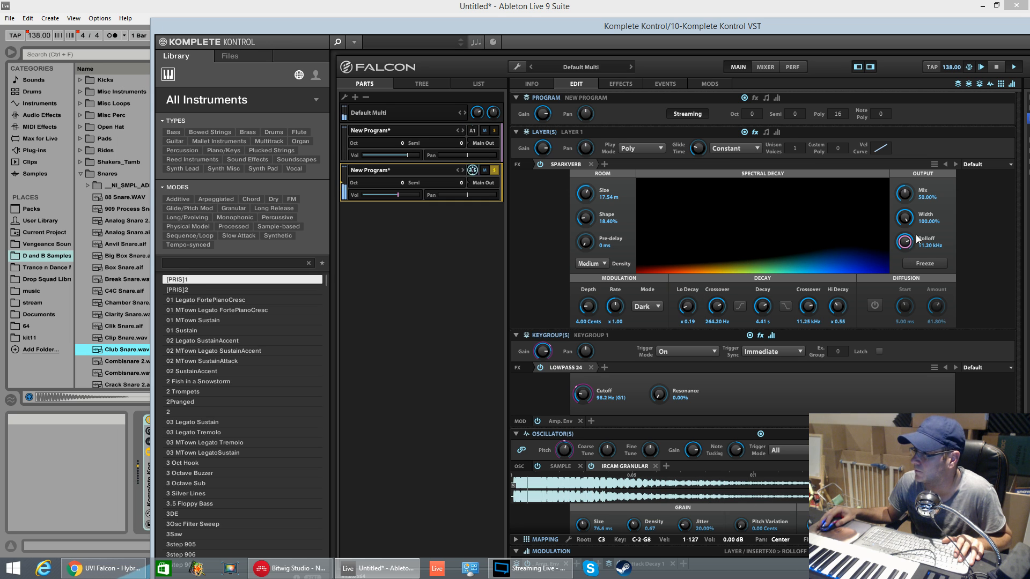
{"action": "left_click_drag", "start_coordinate": [905, 194], "coordinate": [905, 213]}
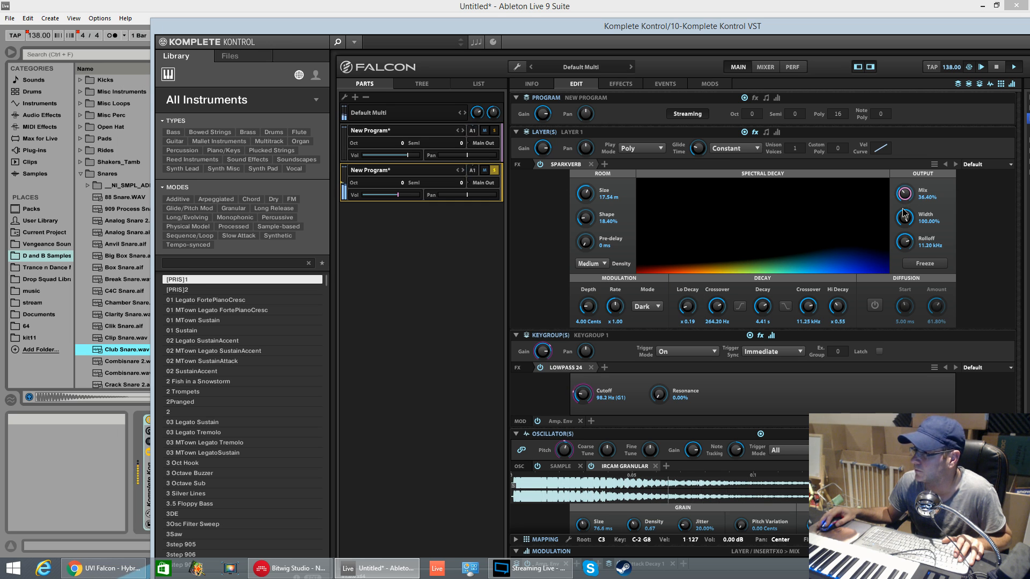
{"action": "left_click_drag", "start_coordinate": [903, 208], "coordinate": [903, 206]}
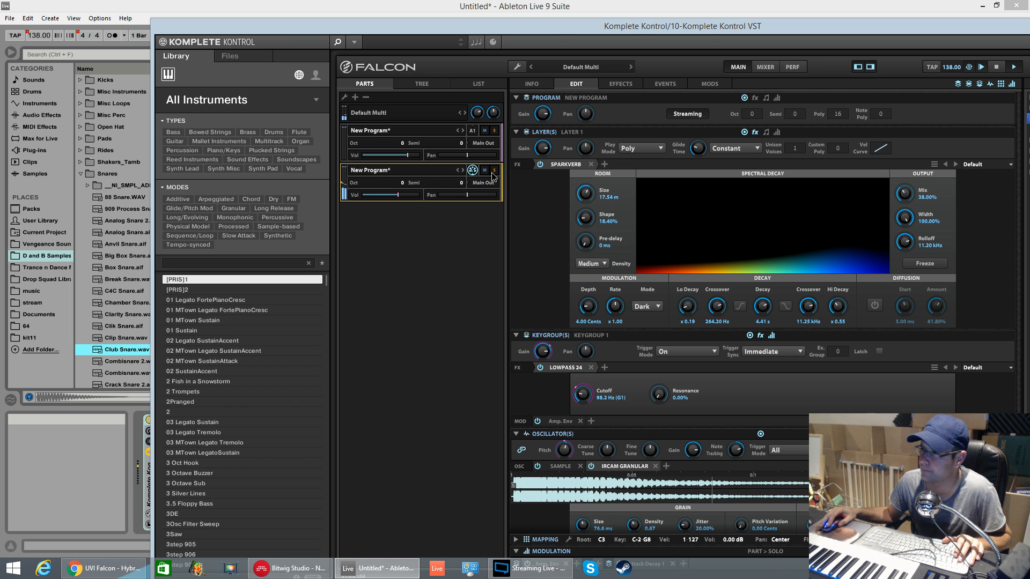
Unsolo track 10 Komplete in Ableton Live, play the loop from bar 77 with the other tracks, and stop playback.
{"action": "left_click_drag", "start_coordinate": [977, 35], "coordinate": [812, 428]}
{"action": "left_click", "coordinate": [973, 247]}
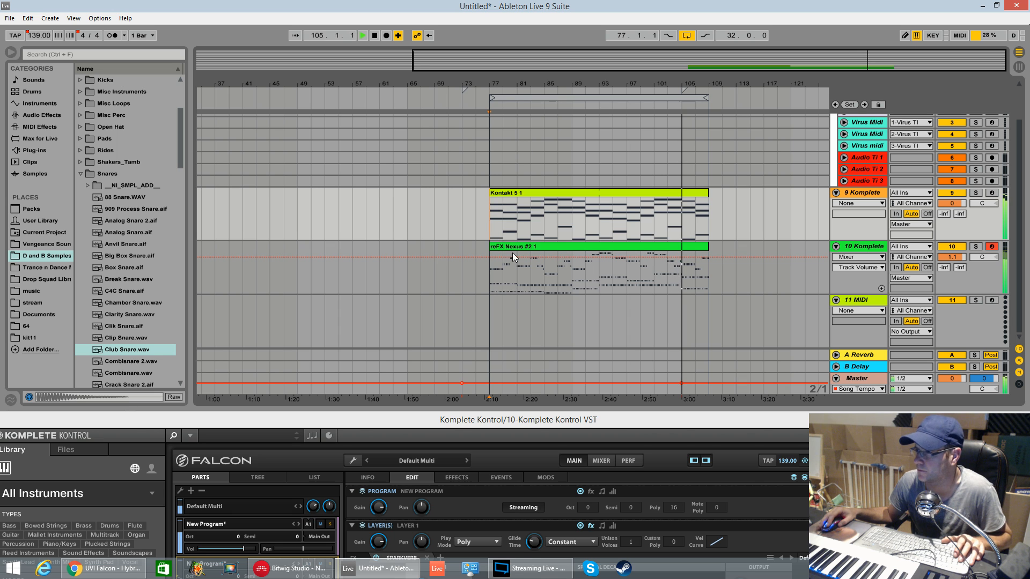
{"action": "key", "text": "space"}
{"action": "key", "text": "space"}
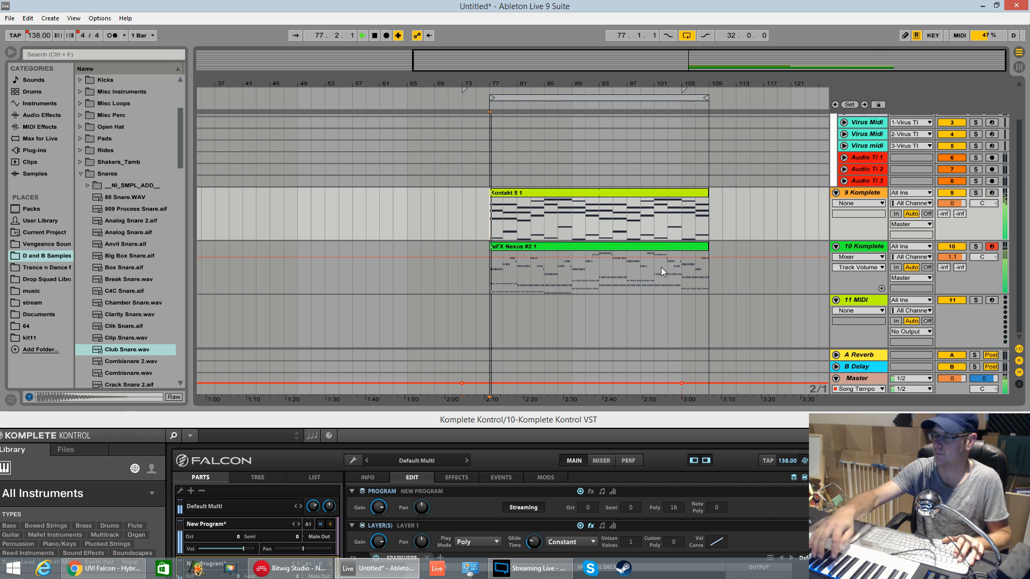
{"action": "left_click_drag", "start_coordinate": [855, 417], "coordinate": [905, 485]}
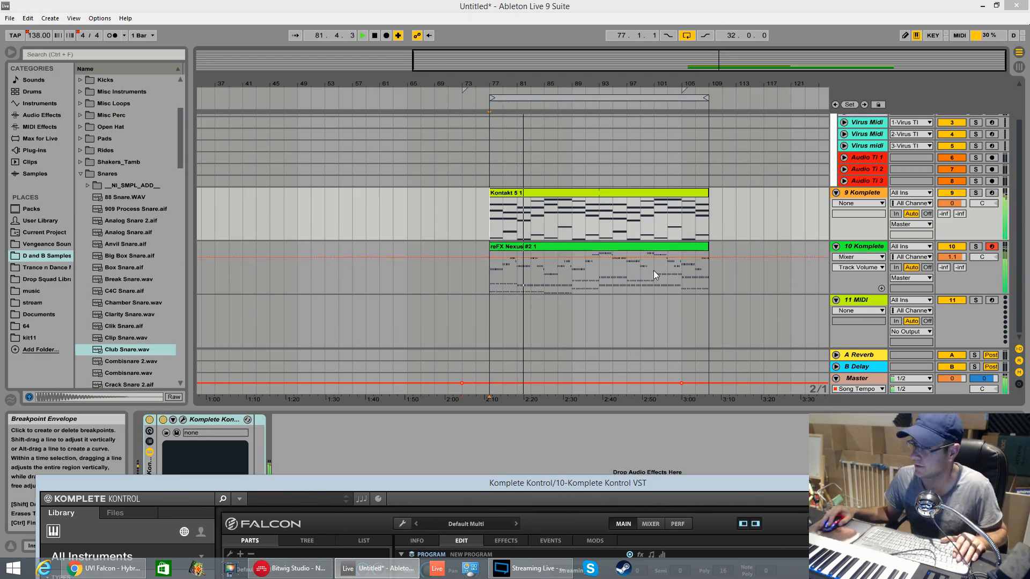
{"action": "left_click", "coordinate": [490, 278]}
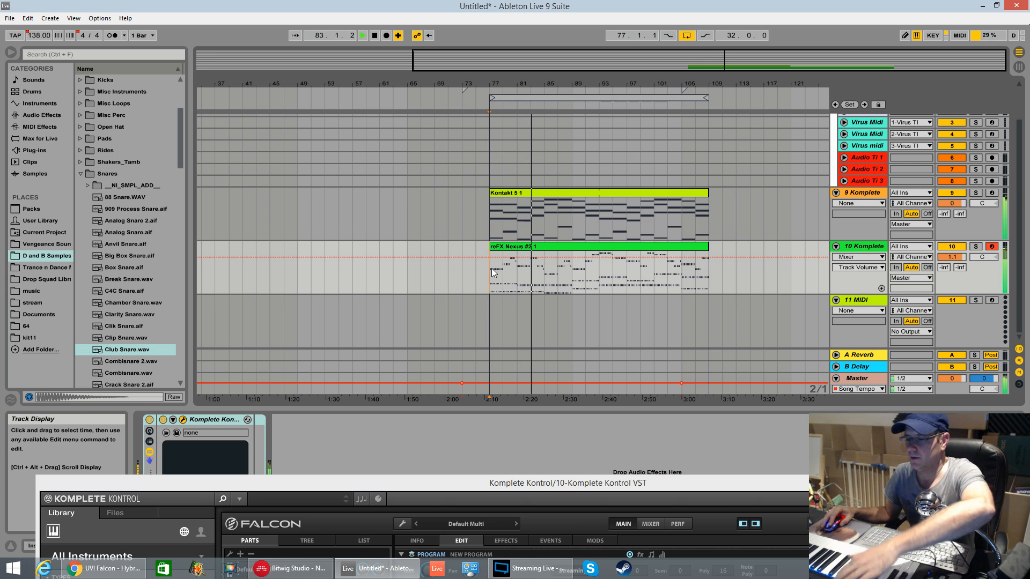
{"action": "key", "text": "space"}
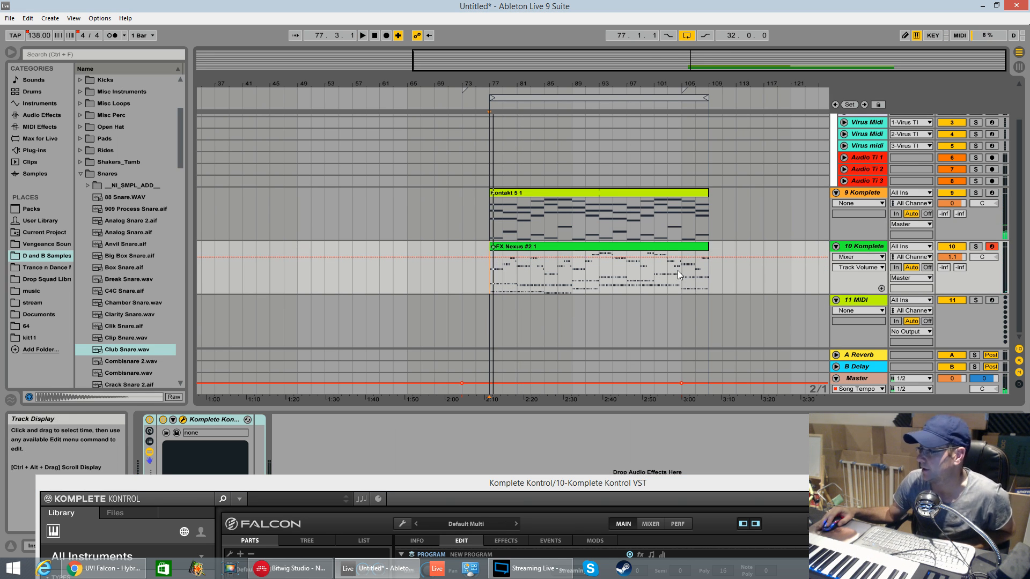
Load Komplete Kontrol VST.adg from the User Library onto the empty 11 MIDI track.
{"action": "left_click", "coordinate": [858, 302]}
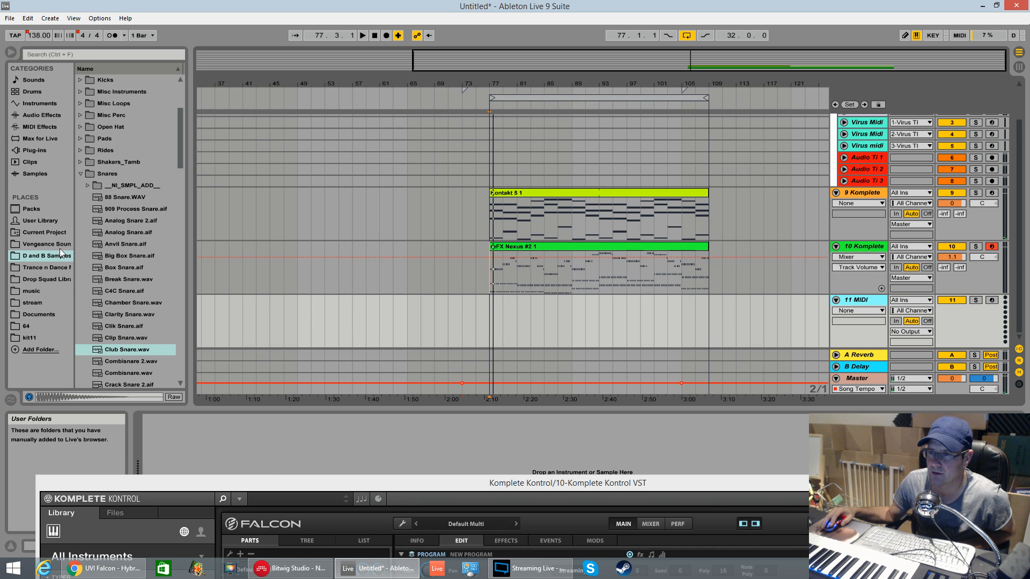
{"action": "left_click", "coordinate": [47, 221]}
{"action": "left_click_drag", "start_coordinate": [130, 304], "coordinate": [736, 332]}
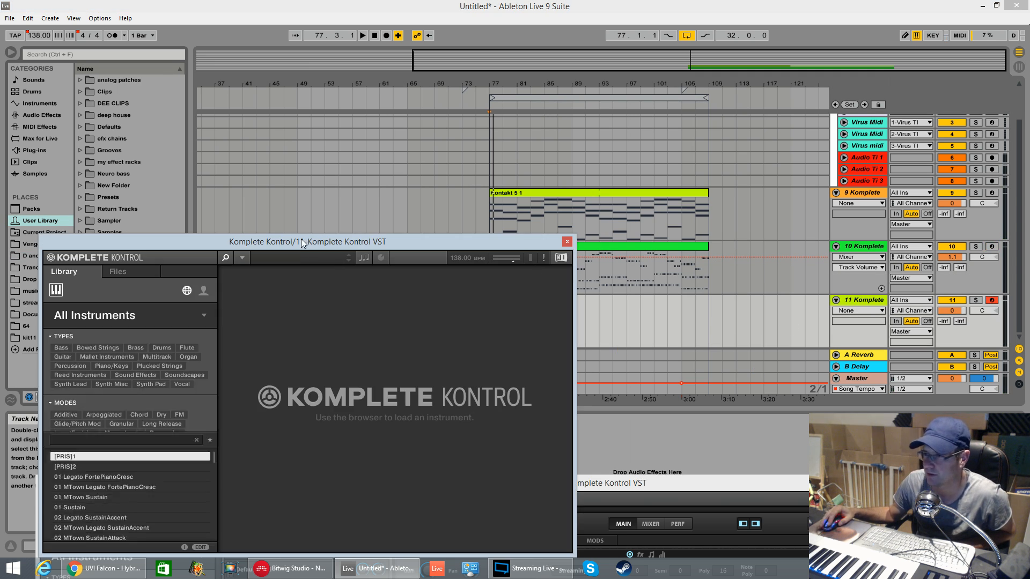
{"action": "left_click_drag", "start_coordinate": [303, 244], "coordinate": [464, 75]}
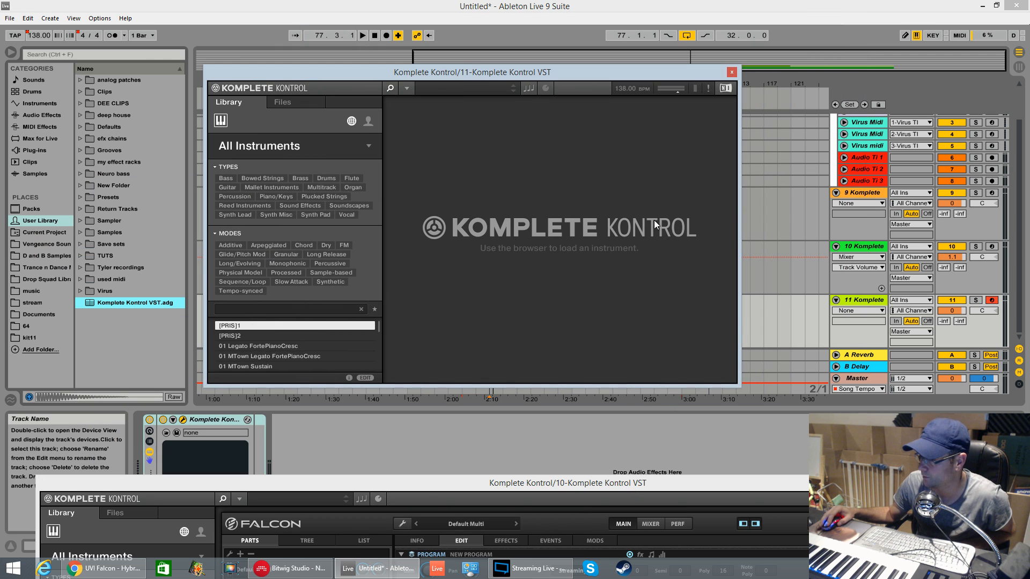
{"action": "left_click_drag", "start_coordinate": [647, 491], "coordinate": [616, 508]}
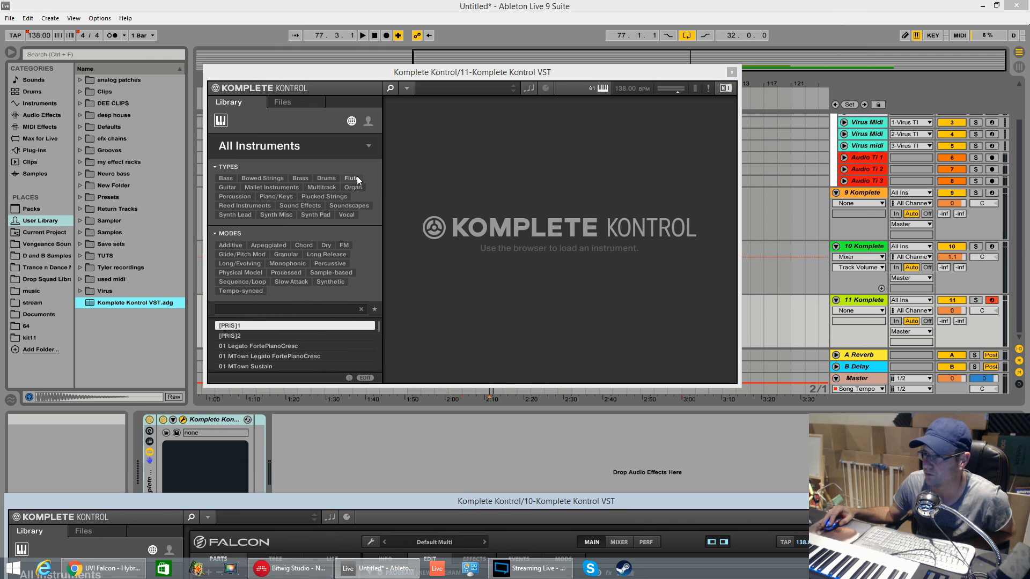
{"action": "left_click_drag", "start_coordinate": [350, 78], "coordinate": [326, 43]}
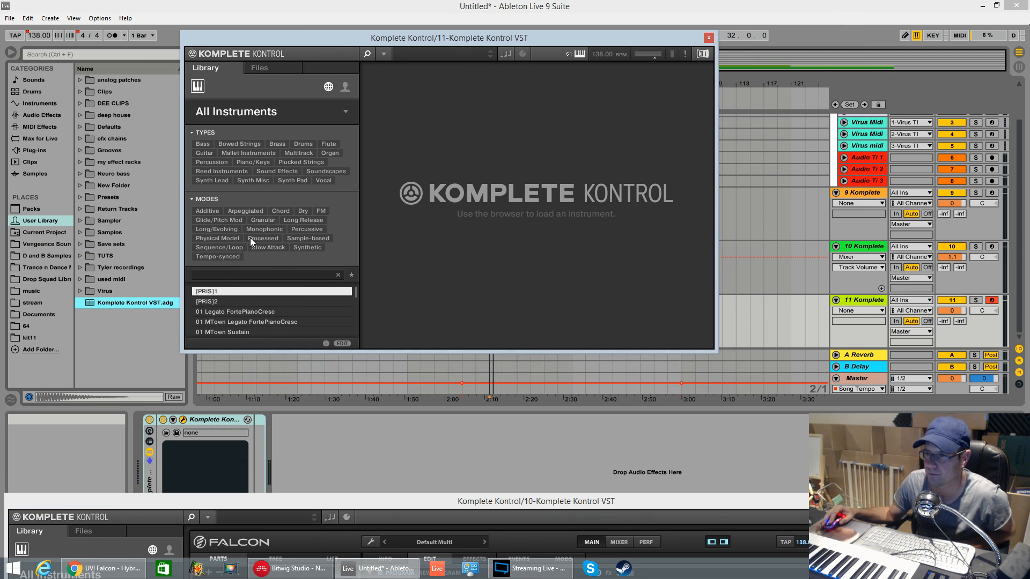
{"action": "left_click_drag", "start_coordinate": [389, 41], "coordinate": [372, 25]}
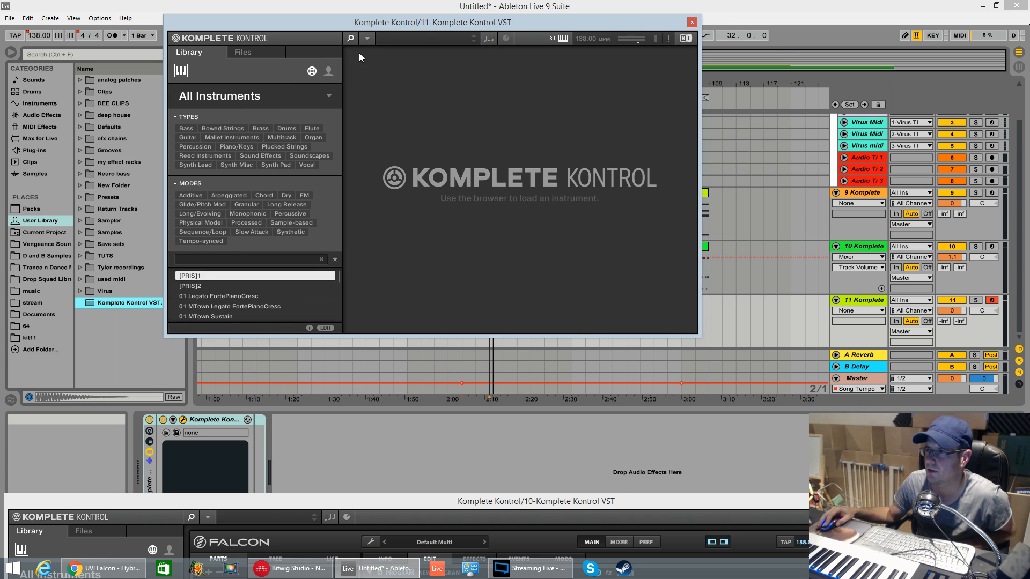
Load UVI's FalconVSTx64 plug-in inside track 11's Komplete Kontrol.
{"action": "left_click", "coordinate": [367, 38]}
{"action": "mouse_move", "coordinate": [380, 76]}
{"action": "mouse_move", "coordinate": [456, 144]}
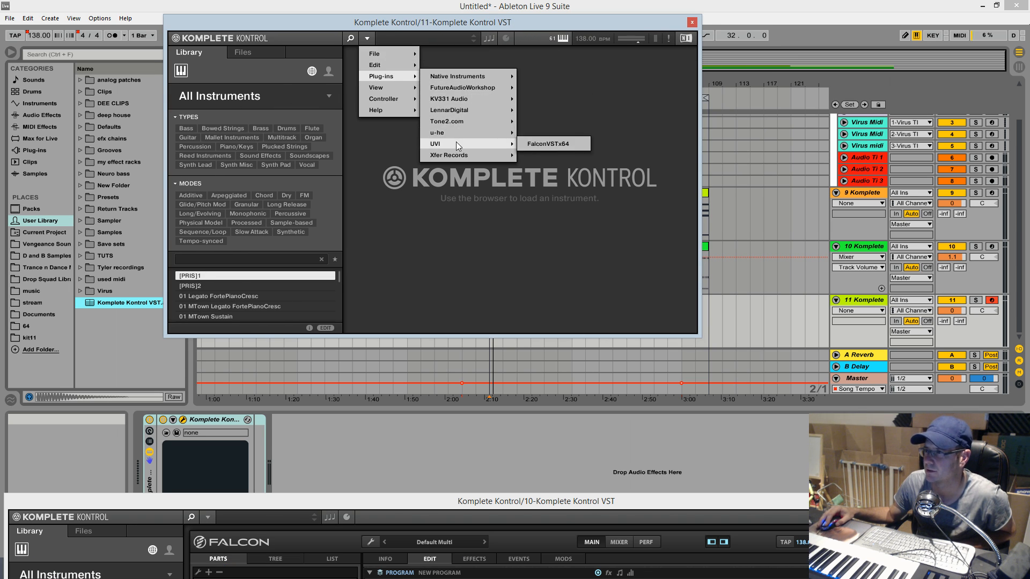
{"action": "left_click", "coordinate": [547, 144]}
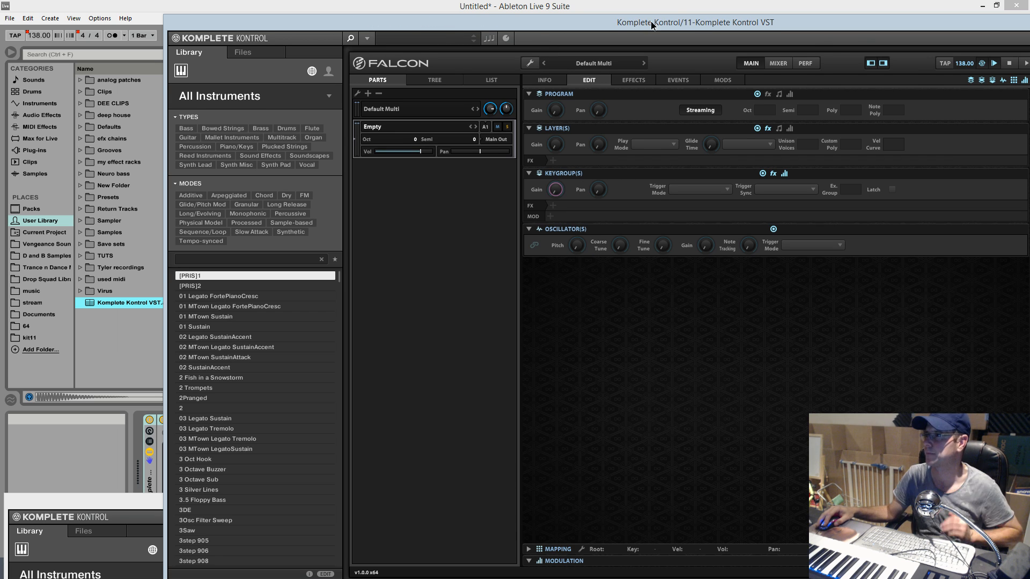
Create a keygroup with an Analog oscillator in the empty Falcon part and set its waveform to Saw.
{"action": "left_click_drag", "start_coordinate": [653, 25], "coordinate": [471, 5]}
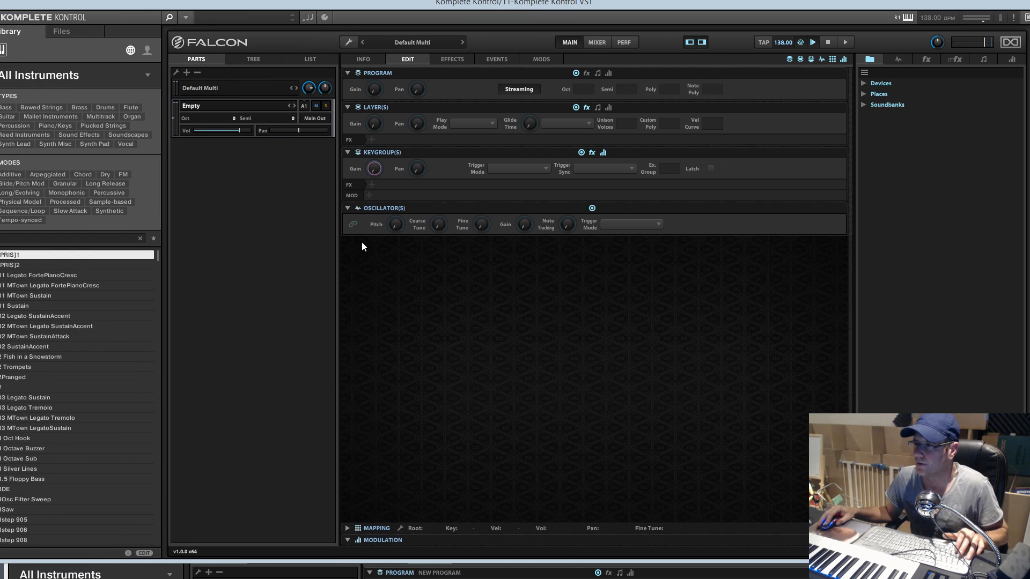
{"action": "right_click", "coordinate": [399, 530]}
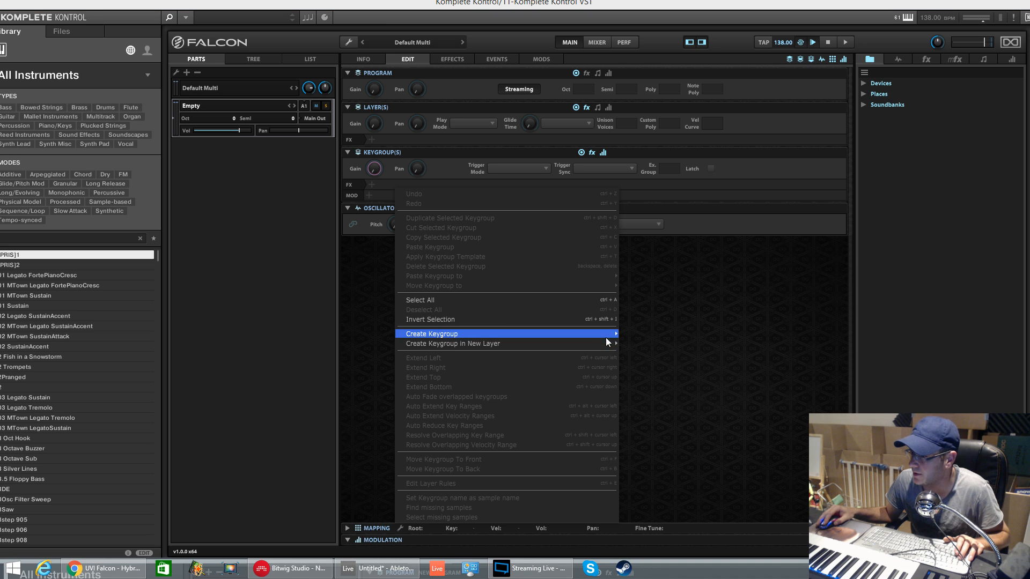
{"action": "left_click", "coordinate": [645, 336]}
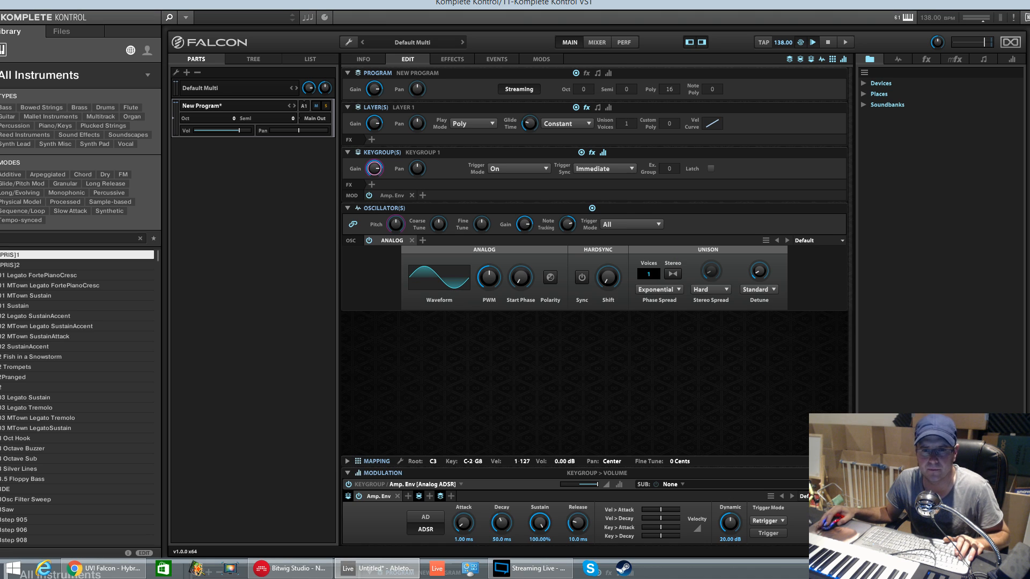
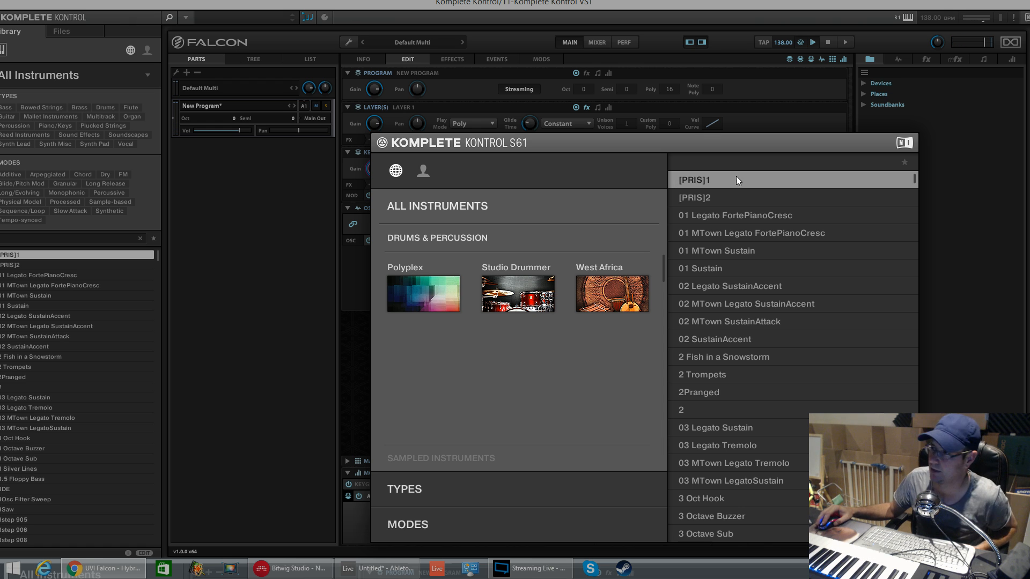
{"action": "left_click_drag", "start_coordinate": [555, 134], "coordinate": [521, 140]}
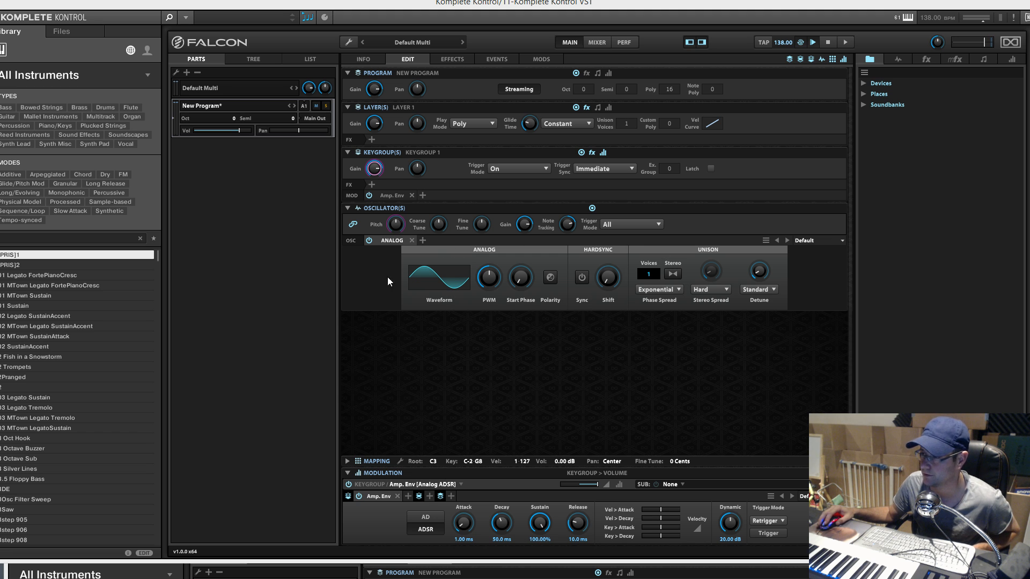
{"action": "left_click", "coordinate": [446, 279]}
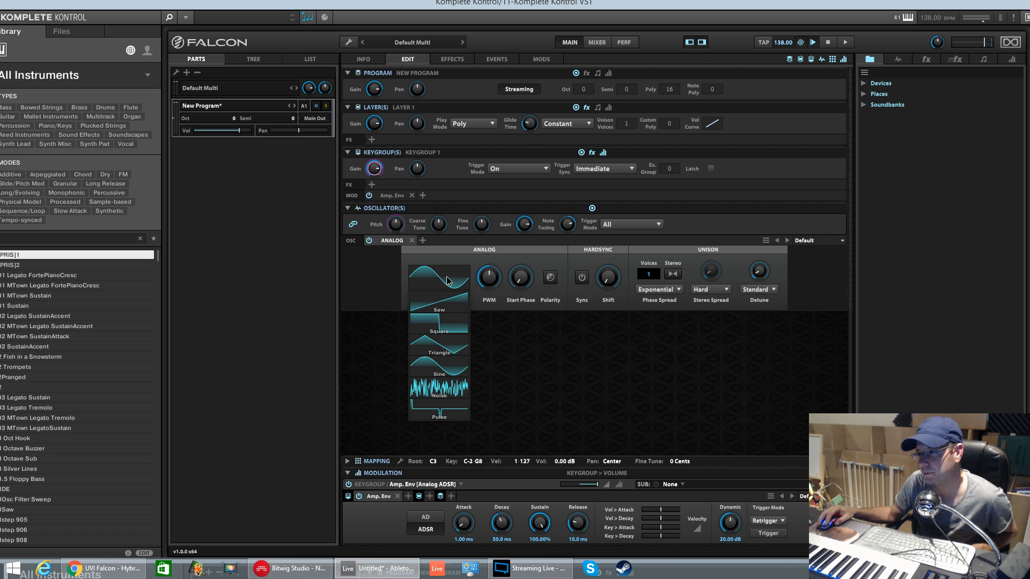
{"action": "left_click", "coordinate": [447, 304]}
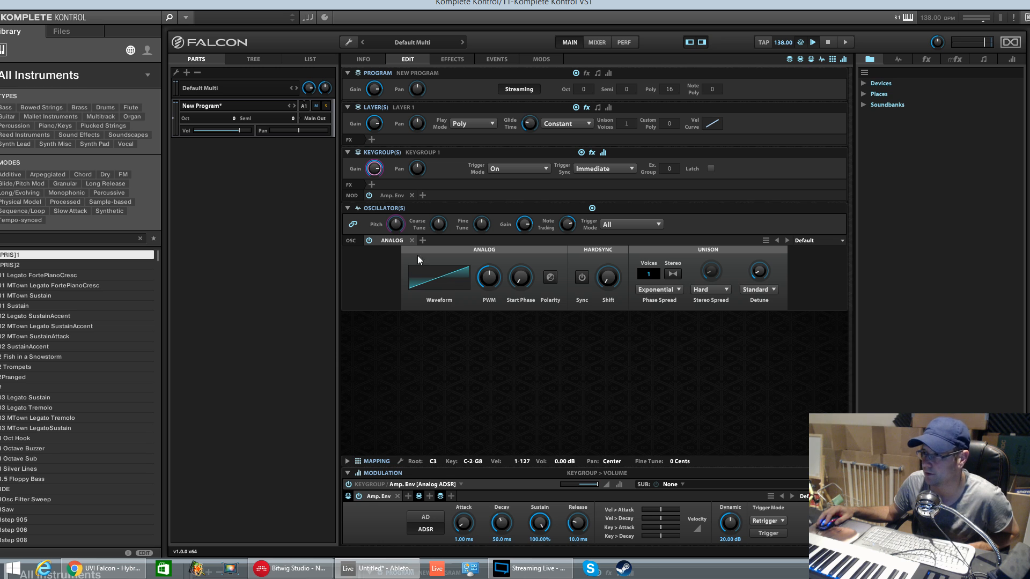
Replace the keygroup's Analog oscillator with an Analog Stack oscillator.
{"action": "left_click", "coordinate": [412, 241]}
{"action": "left_click", "coordinate": [368, 241]}
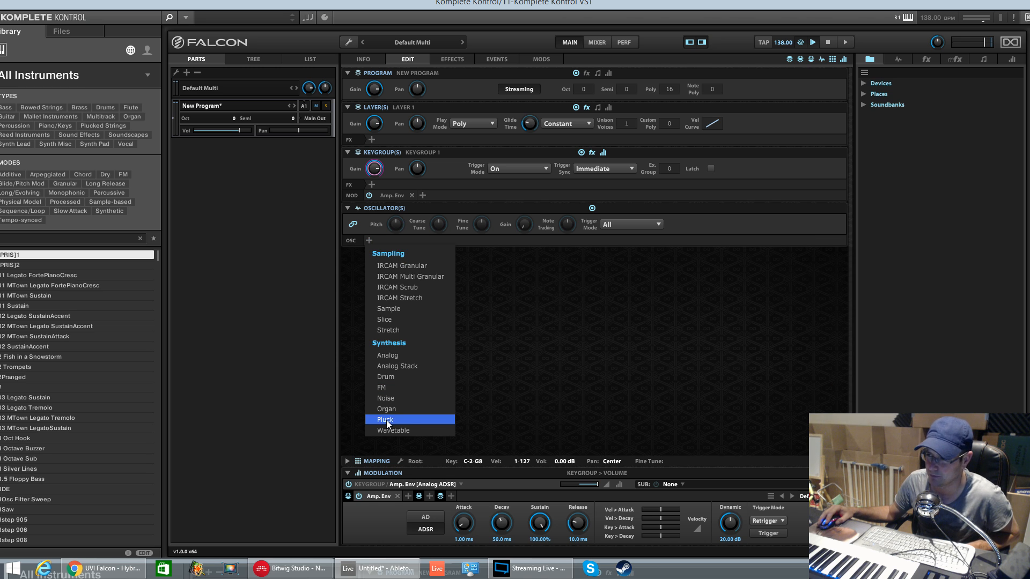
{"action": "left_click", "coordinate": [397, 364]}
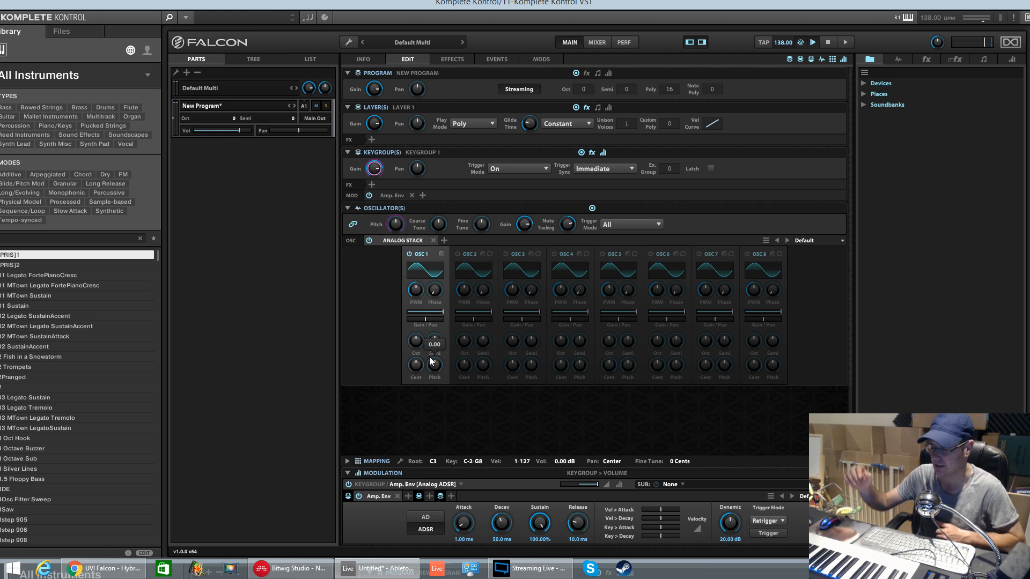
Set the Analog Stack's Osc 1 to a Saw waveform at octave 1 and the Osc 2 waveform to Saw.
{"action": "left_click", "coordinate": [434, 272]}
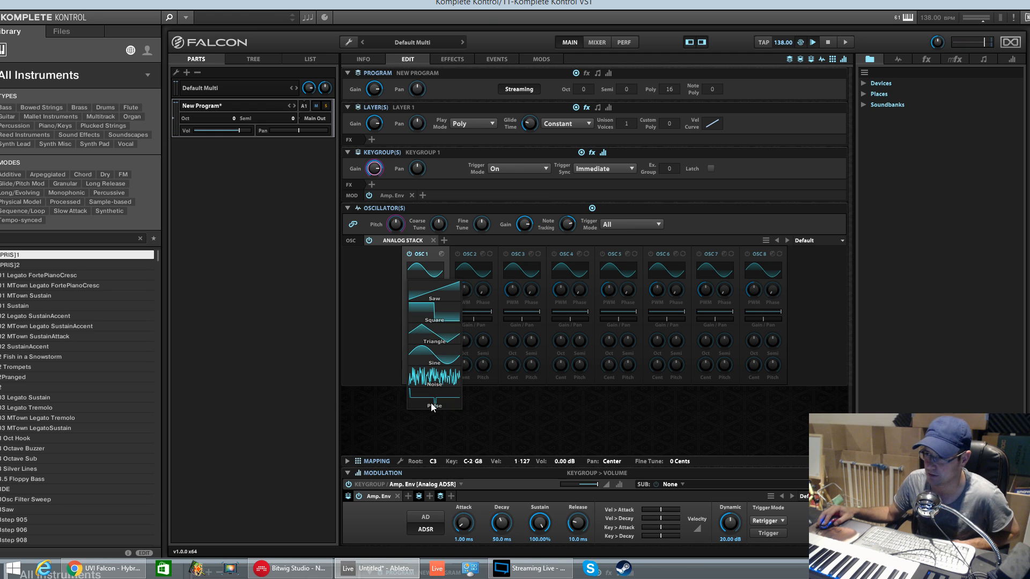
{"action": "left_click", "coordinate": [440, 293]}
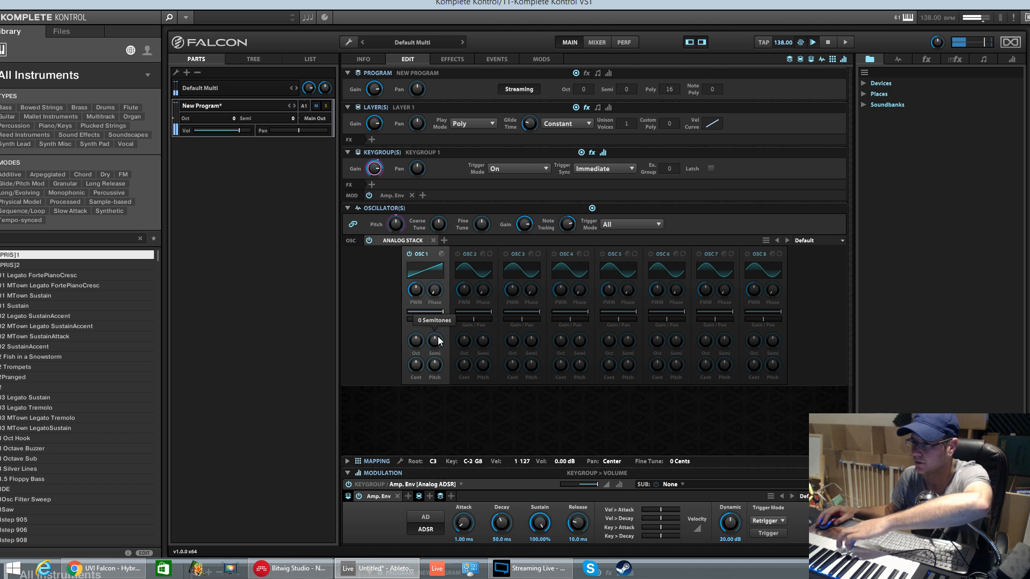
{"action": "left_click", "coordinate": [417, 340]}
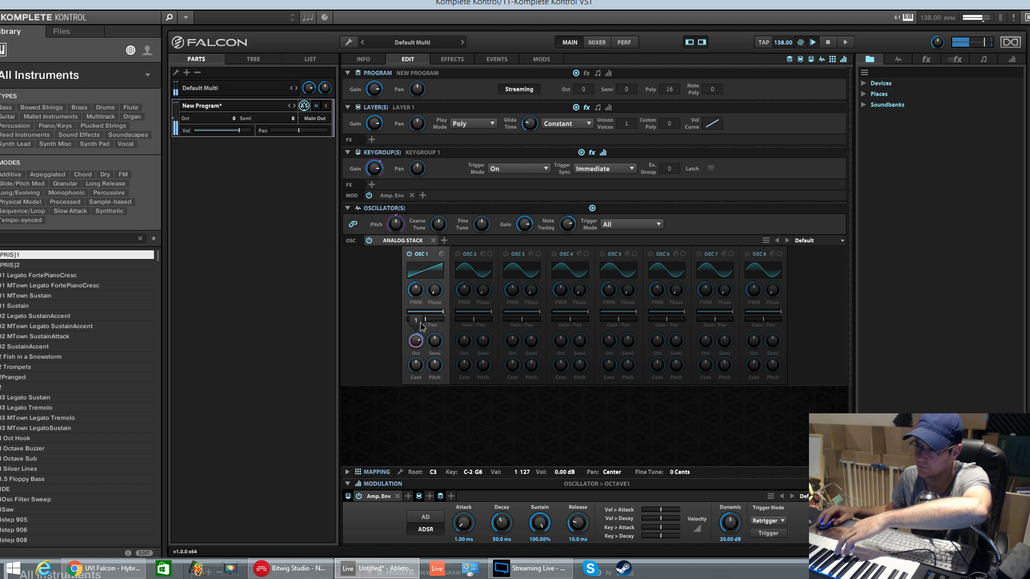
{"action": "left_click", "coordinate": [473, 270]}
{"action": "left_click", "coordinate": [486, 293]}
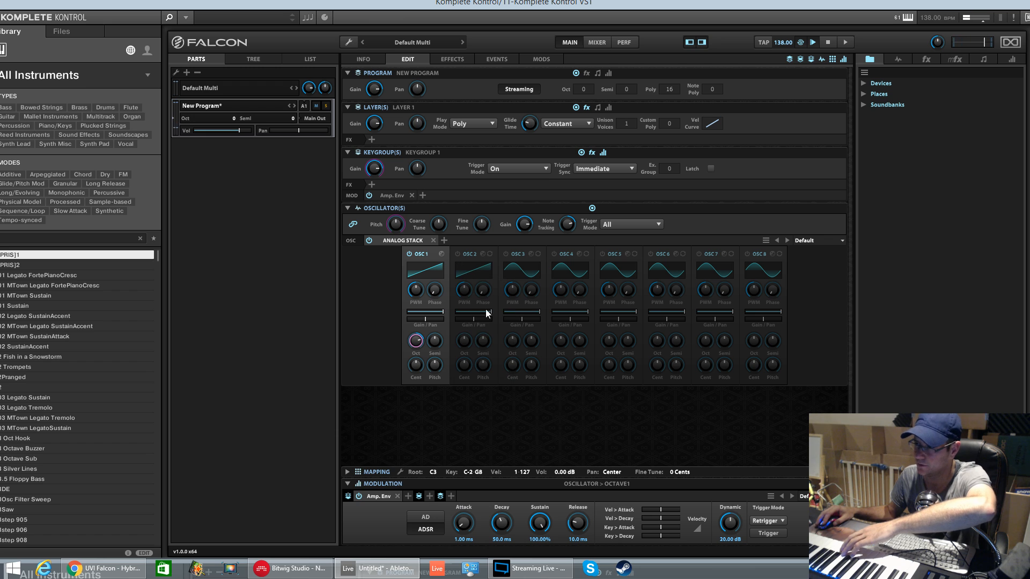
Enable the Analog Stack's Osc 2, adjust its phase, set its PWM to about 57% and lower its gain slightly.
{"action": "left_click", "coordinate": [458, 254]}
{"action": "left_click_drag", "start_coordinate": [482, 291], "coordinate": [465, 275]}
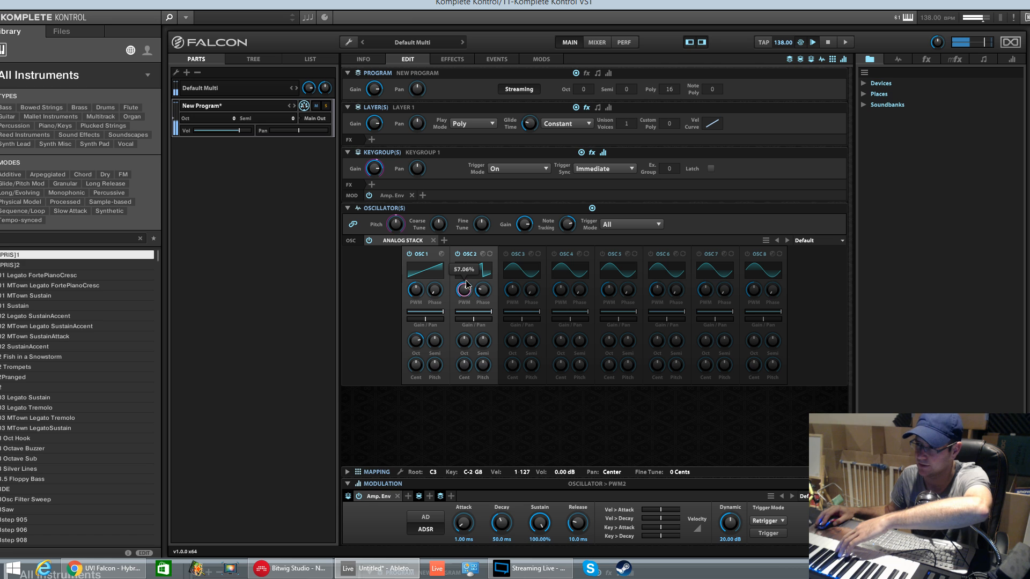
{"action": "left_click_drag", "start_coordinate": [487, 315], "coordinate": [485, 316]}
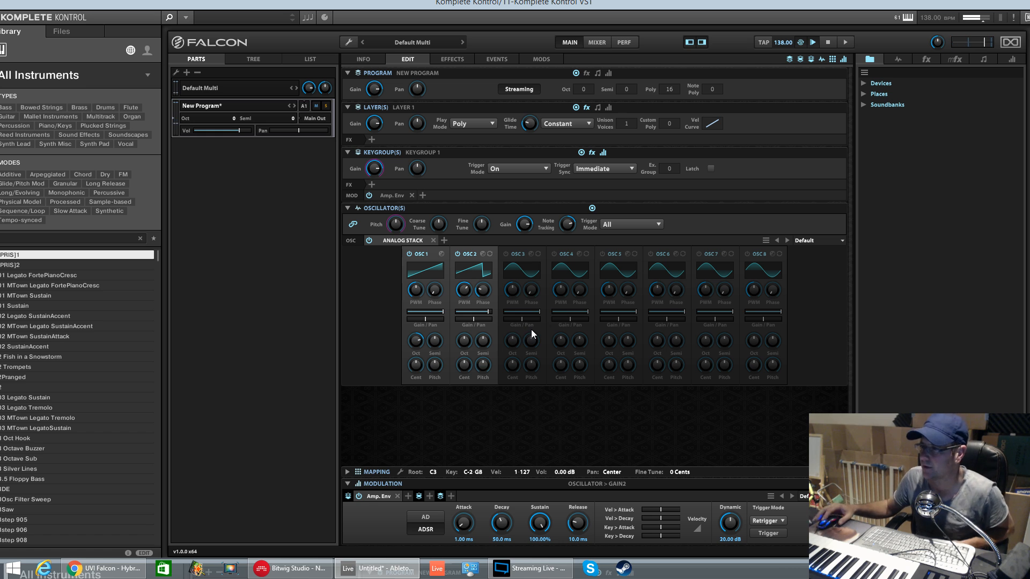
Enable Osc 3 with a Saw waveform and tune it up by 5 semitones.
{"action": "left_click", "coordinate": [506, 255]}
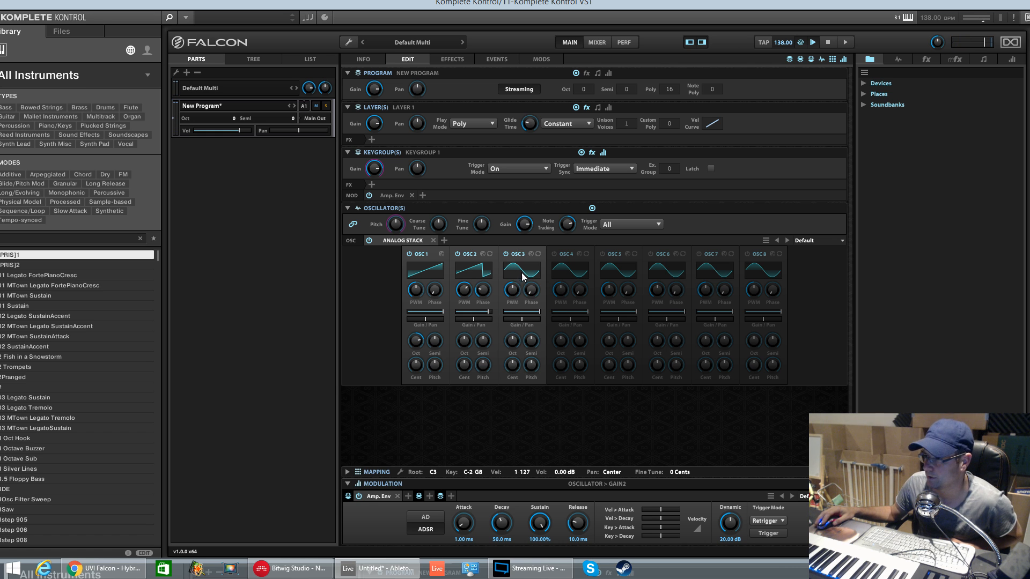
{"action": "left_click", "coordinate": [521, 274]}
{"action": "left_click", "coordinate": [536, 296]}
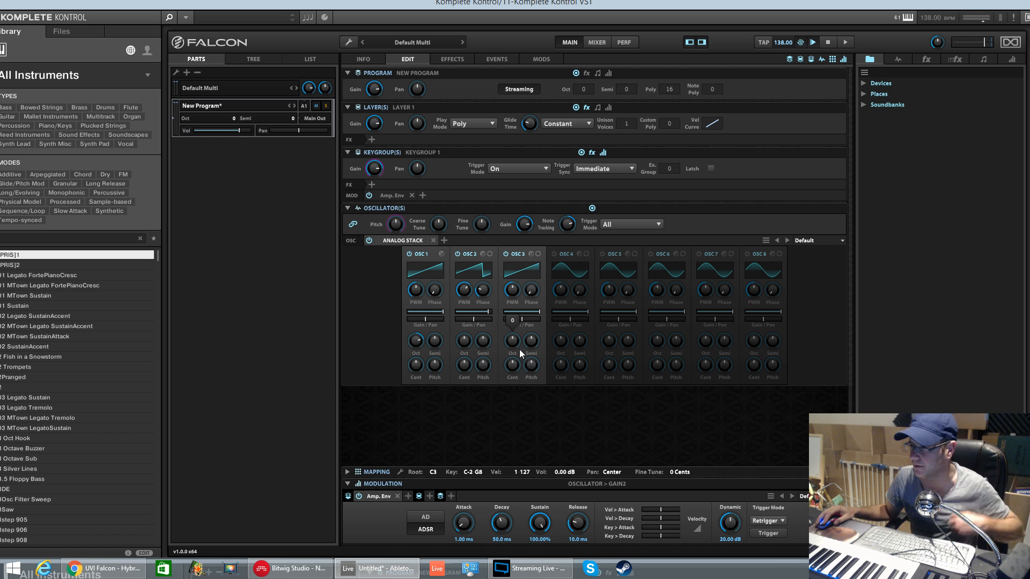
{"action": "left_click_drag", "start_coordinate": [535, 343], "coordinate": [537, 334]}
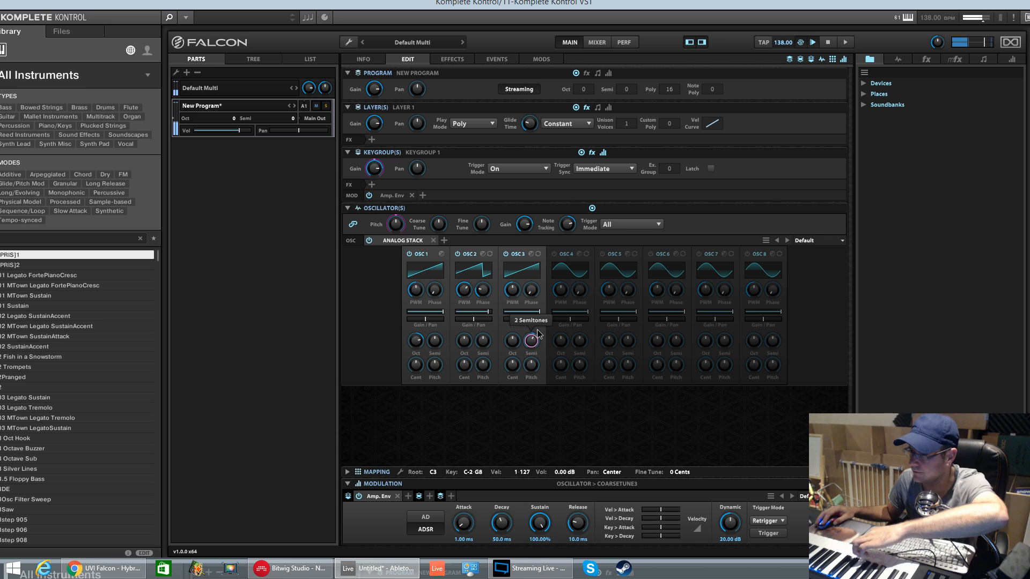
Set Osc 4 to a Saw waveform, enable it and raise its semitone tuning.
{"action": "left_click", "coordinate": [579, 279]}
{"action": "left_click", "coordinate": [583, 297]}
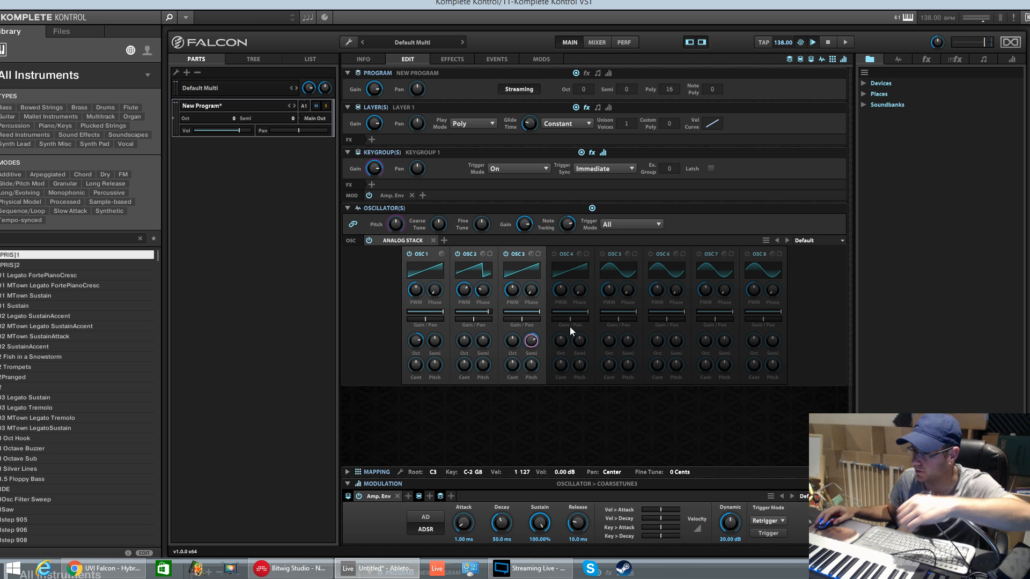
{"action": "left_click", "coordinate": [554, 253]}
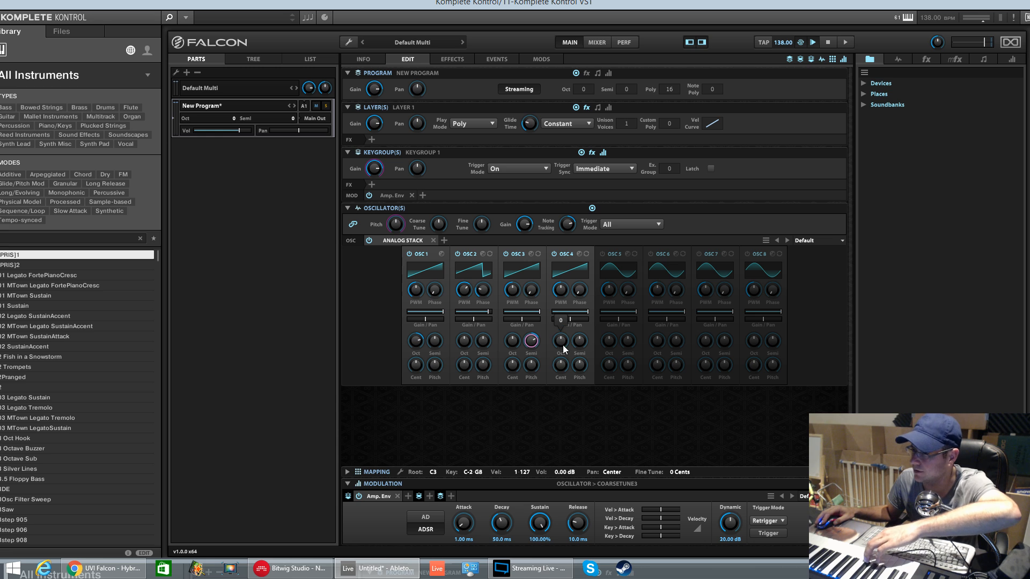
{"action": "left_click_drag", "start_coordinate": [579, 341], "coordinate": [580, 331]}
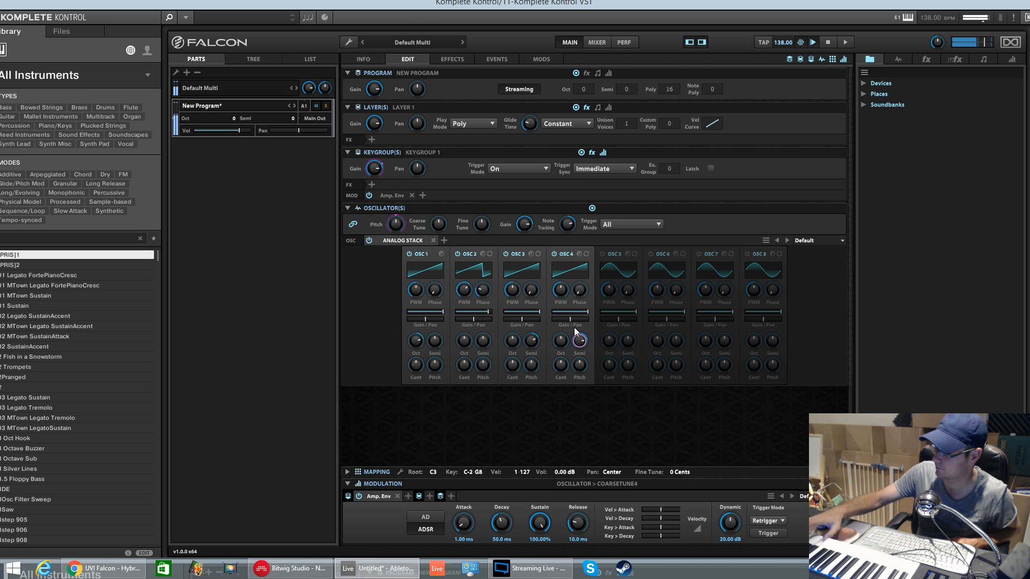
Return the semitone tuning of Osc 4 and Osc 3 to centre.
{"action": "left_click_drag", "start_coordinate": [580, 341], "coordinate": [588, 360]}
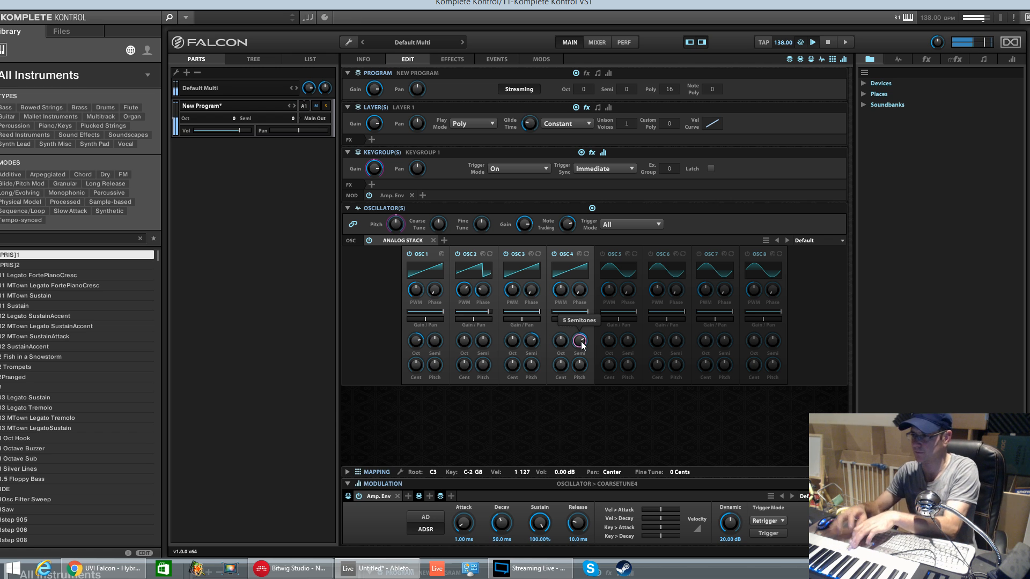
{"action": "left_click_drag", "start_coordinate": [578, 347], "coordinate": [581, 371]}
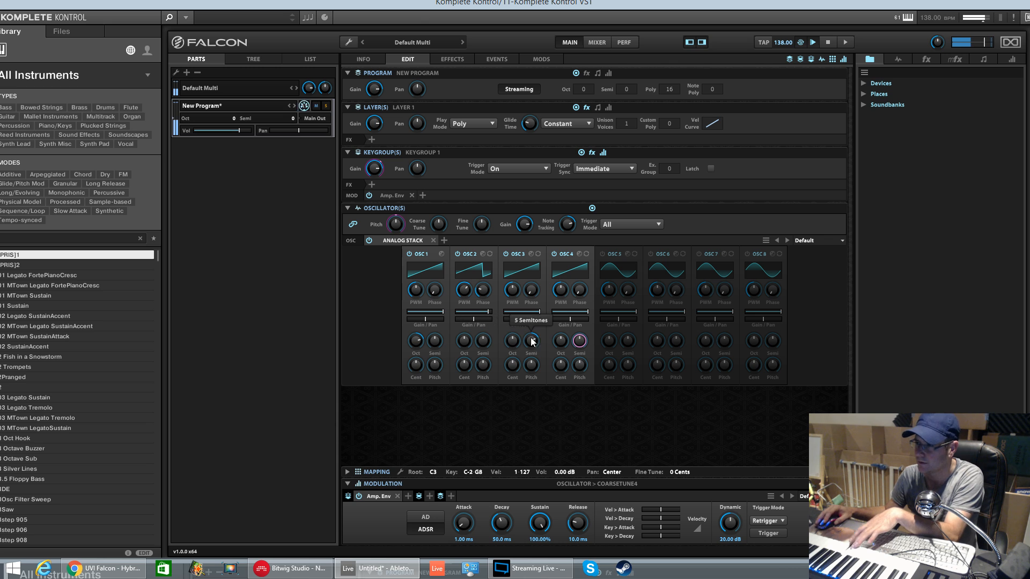
{"action": "left_click_drag", "start_coordinate": [537, 342], "coordinate": [539, 371]}
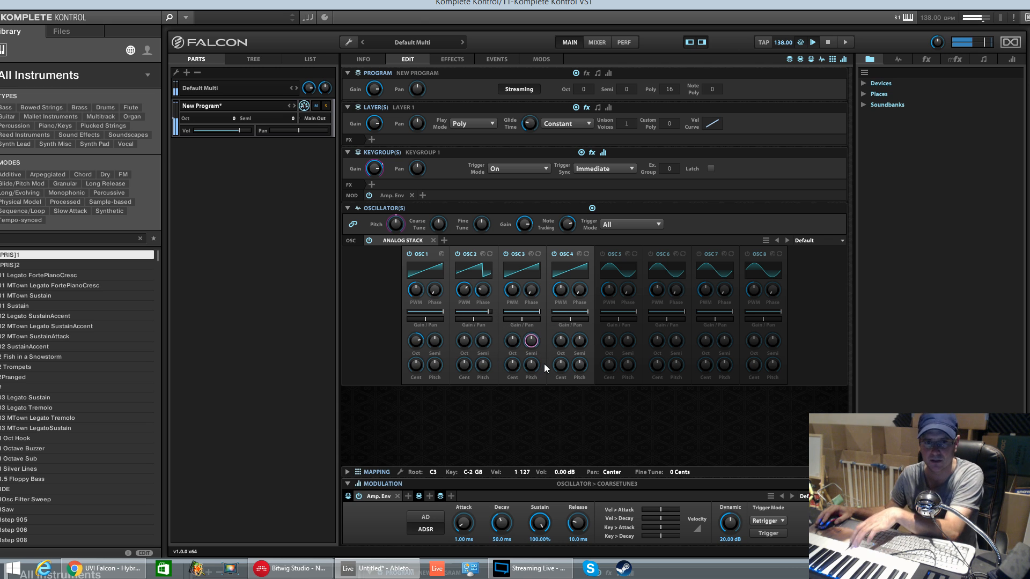
Offset the fine tuning of Osc 4 and Osc 1 by a few cents.
{"action": "left_click_drag", "start_coordinate": [482, 366], "coordinate": [569, 358]}
{"action": "left_click_drag", "start_coordinate": [416, 365], "coordinate": [418, 376]}
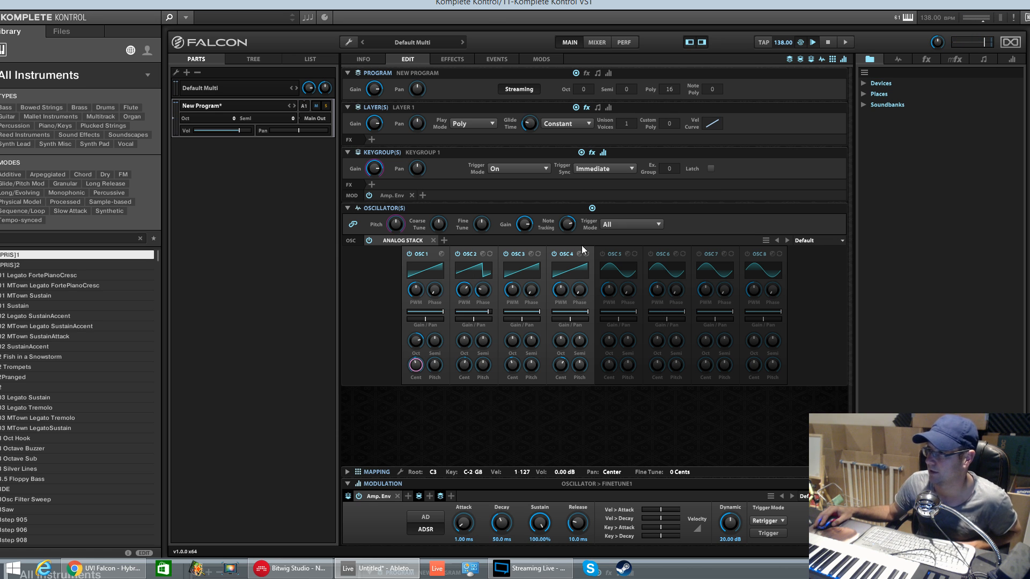
Enable Osc 5 with its Sine waveform and tune it down by 3 semitones.
{"action": "left_click", "coordinate": [603, 253]}
{"action": "left_click", "coordinate": [616, 267]}
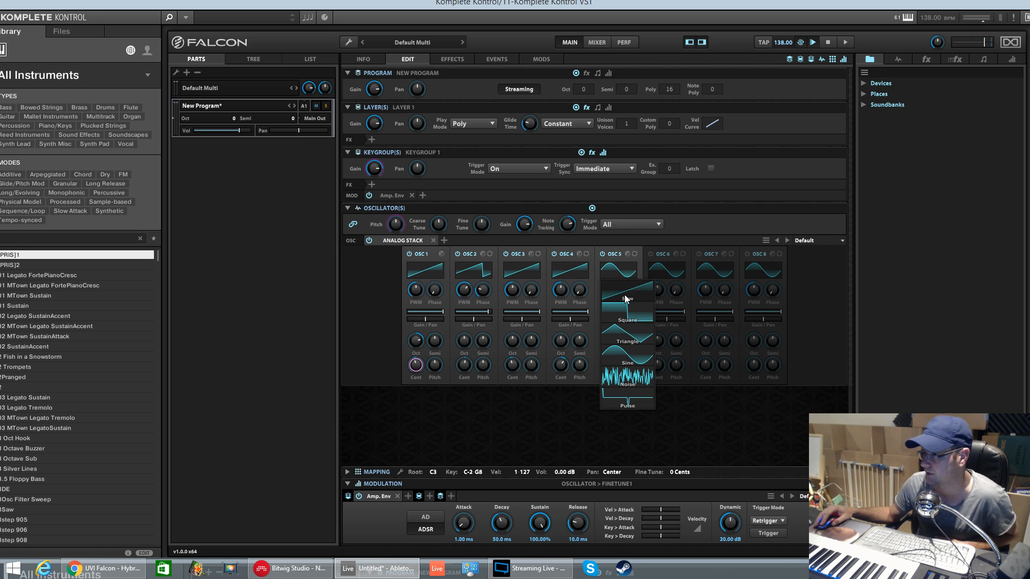
{"action": "left_click", "coordinate": [593, 399]}
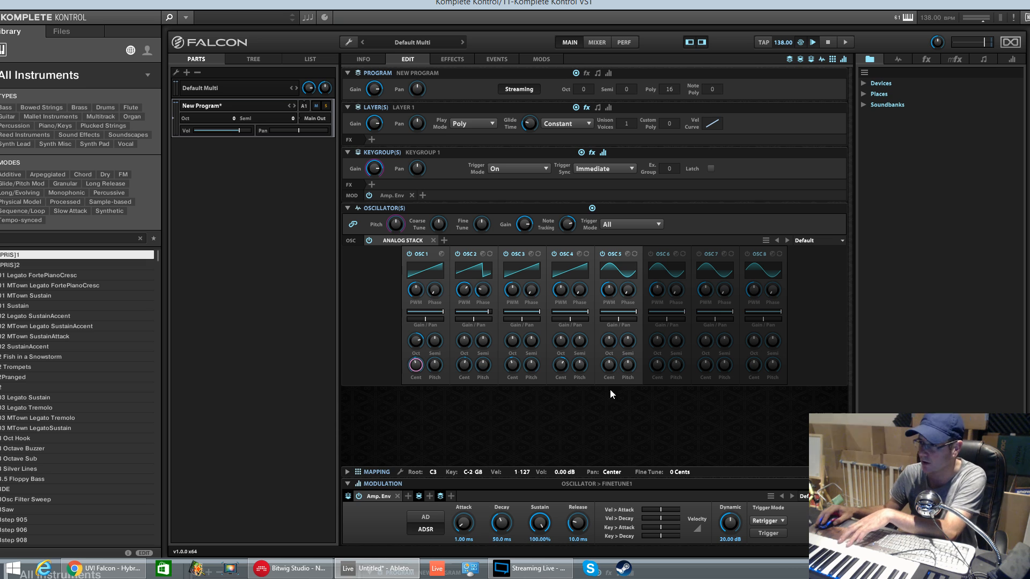
{"action": "left_click_drag", "start_coordinate": [627, 343], "coordinate": [633, 365]}
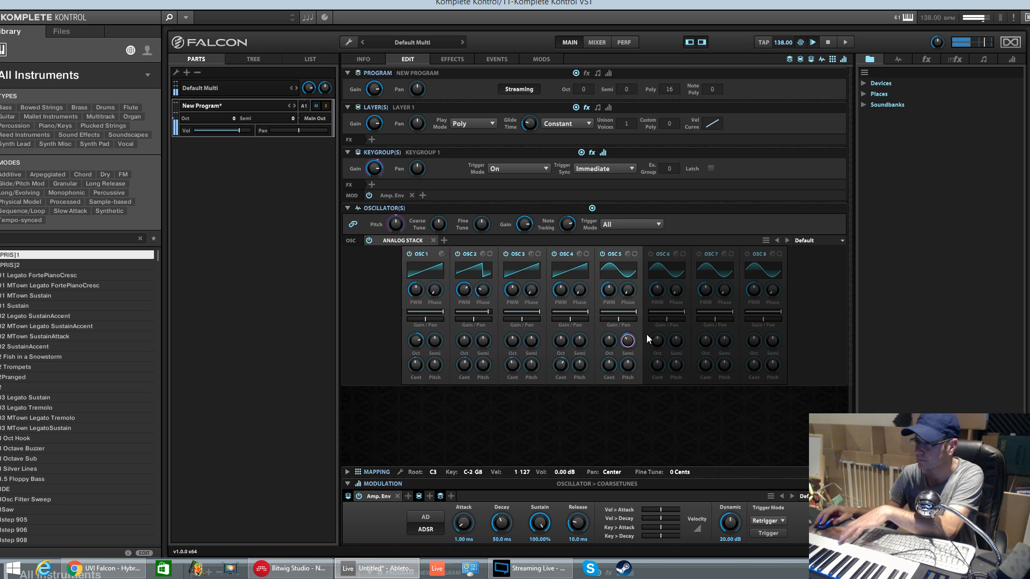
Enable Osc 6 with a Square waveform, lower its octave to the minimum and reduce its gain.
{"action": "left_click", "coordinate": [663, 268]}
{"action": "left_click", "coordinate": [676, 313]}
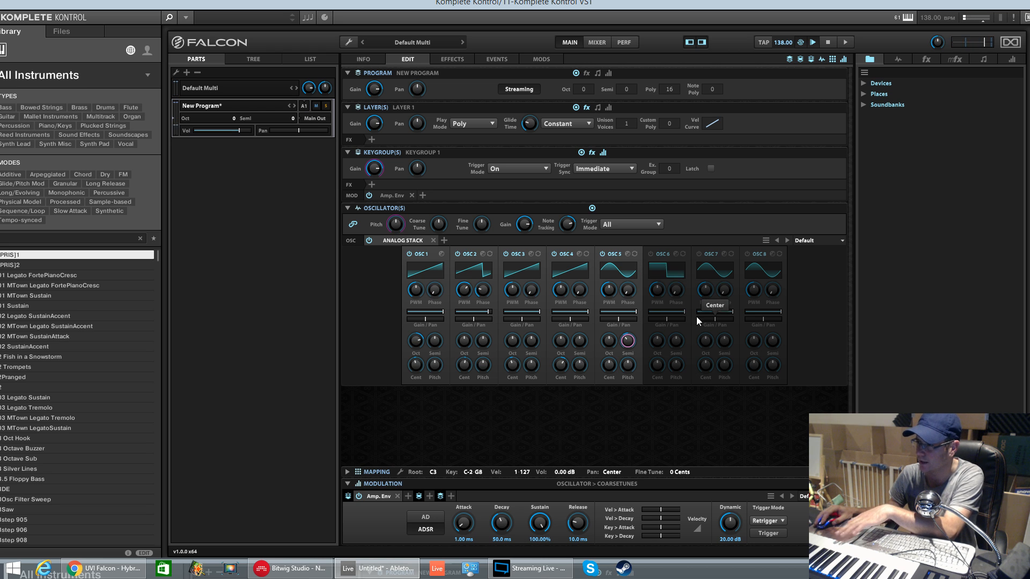
{"action": "left_click", "coordinate": [651, 255]}
{"action": "left_click_drag", "start_coordinate": [663, 337], "coordinate": [663, 362]}
{"action": "left_click_drag", "start_coordinate": [684, 313], "coordinate": [672, 314]}
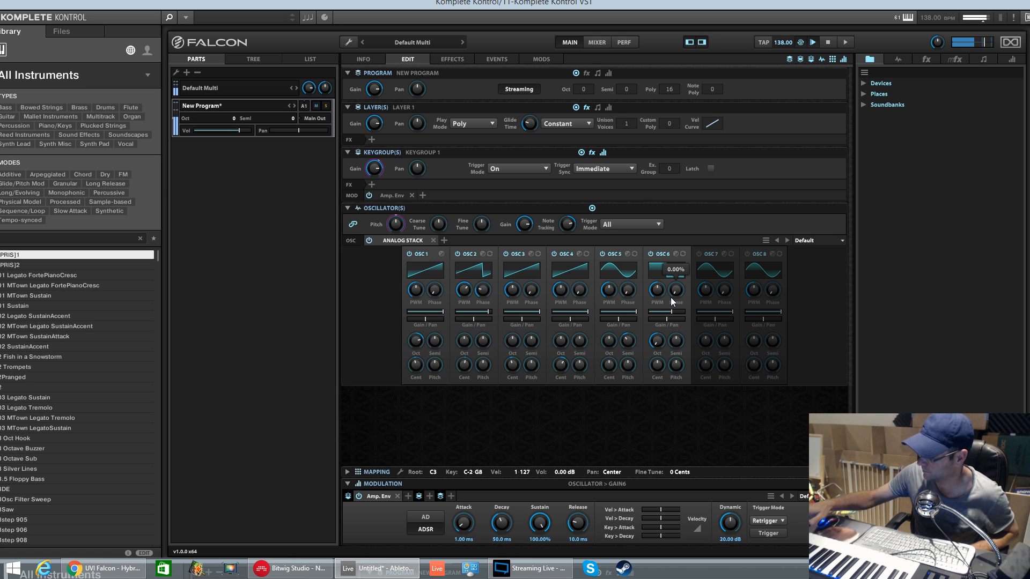
Detune Osc 1 to -10 cents and Osc 3 to -11 cents, and adjust the fine tuning of Osc 2 and Osc 4.
{"action": "left_click", "coordinate": [464, 366]}
{"action": "left_click", "coordinate": [421, 367]}
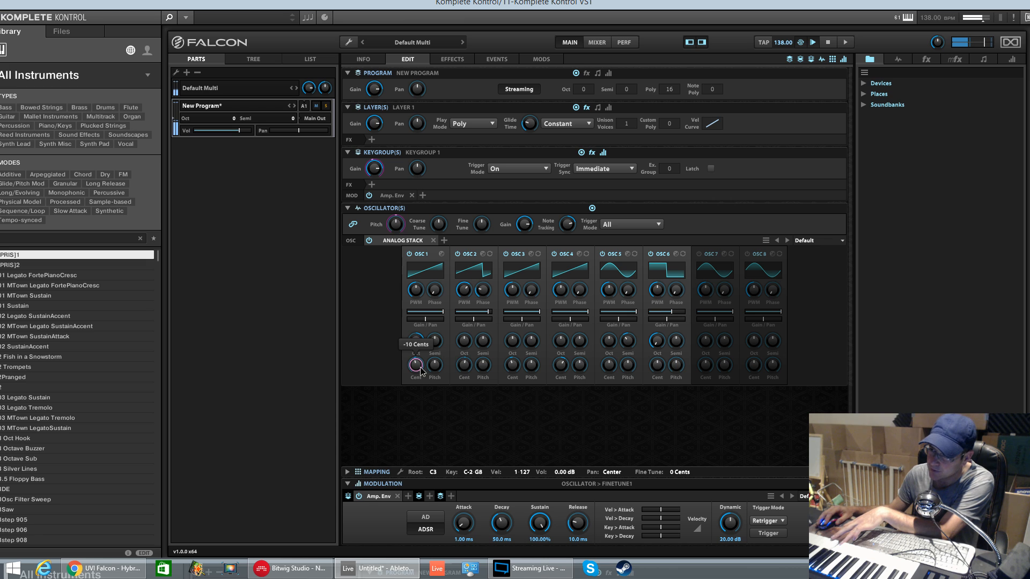
{"action": "left_click", "coordinate": [513, 366]}
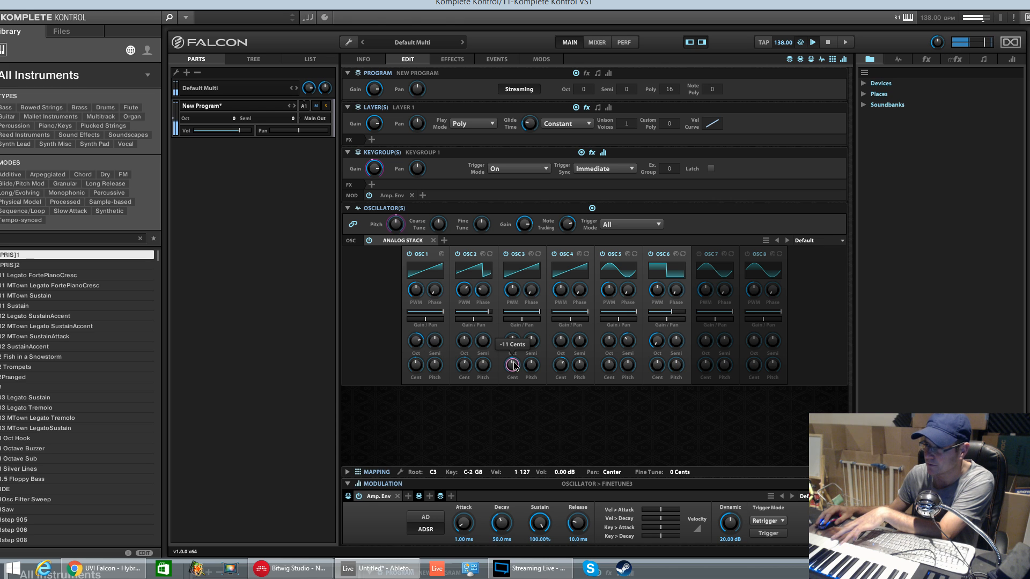
{"action": "left_click", "coordinate": [561, 367]}
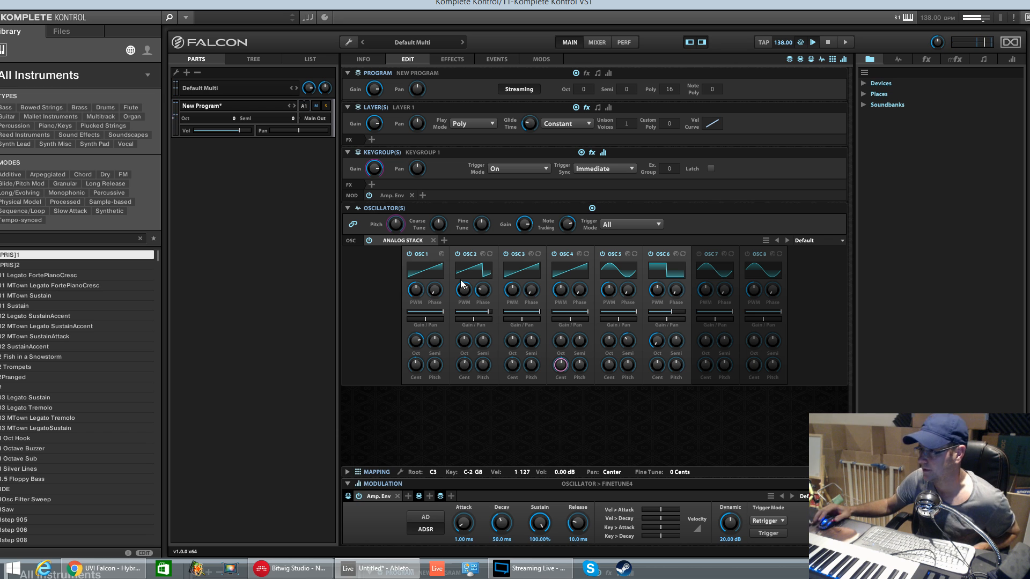
Raise Osc 6's octave back to centre while auditioning the oscillator stack.
{"action": "left_click_drag", "start_coordinate": [667, 345], "coordinate": [664, 336]}
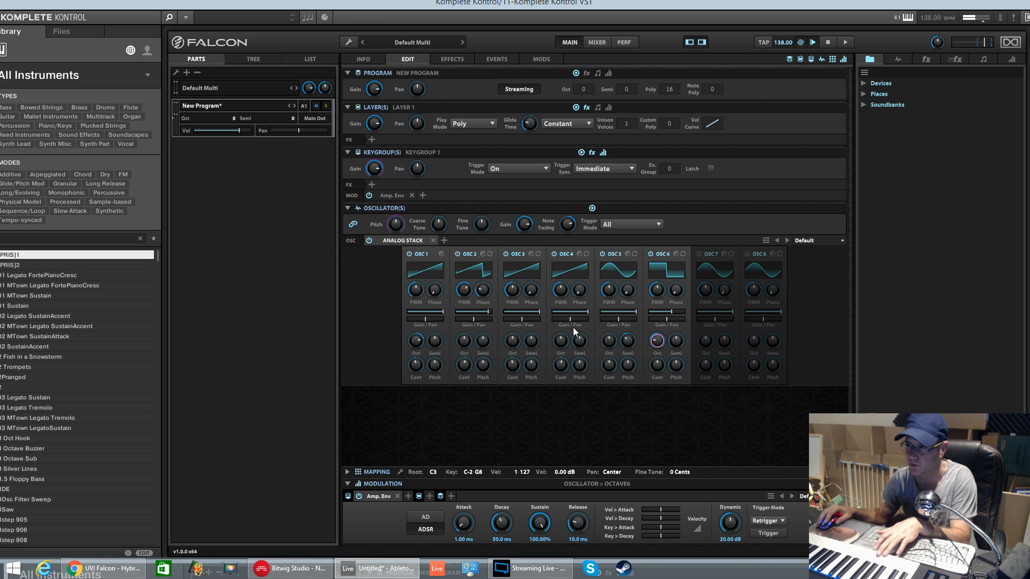
{"action": "mouse_move", "coordinate": [680, 315]}
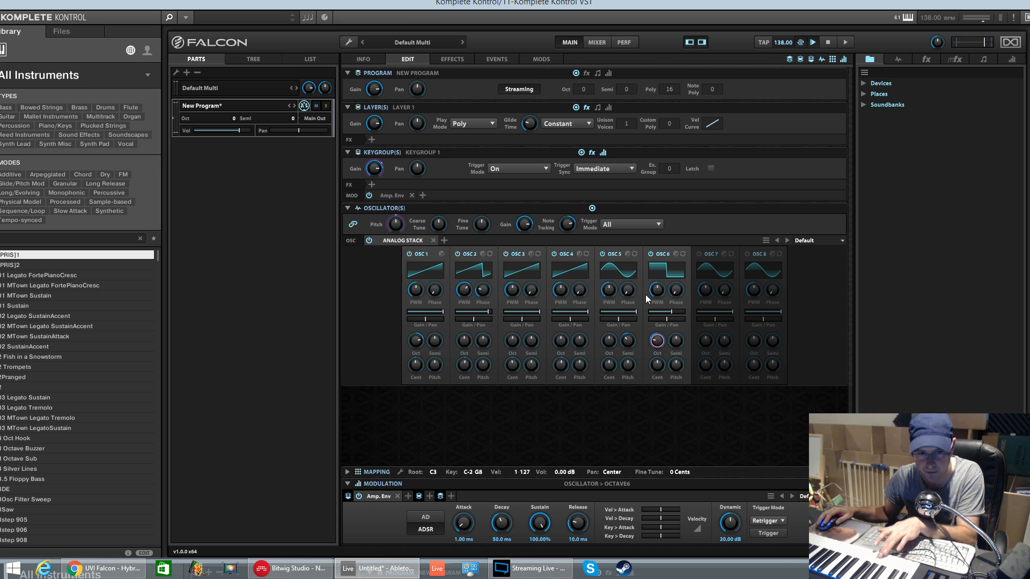
{"action": "mouse_move", "coordinate": [648, 298]}
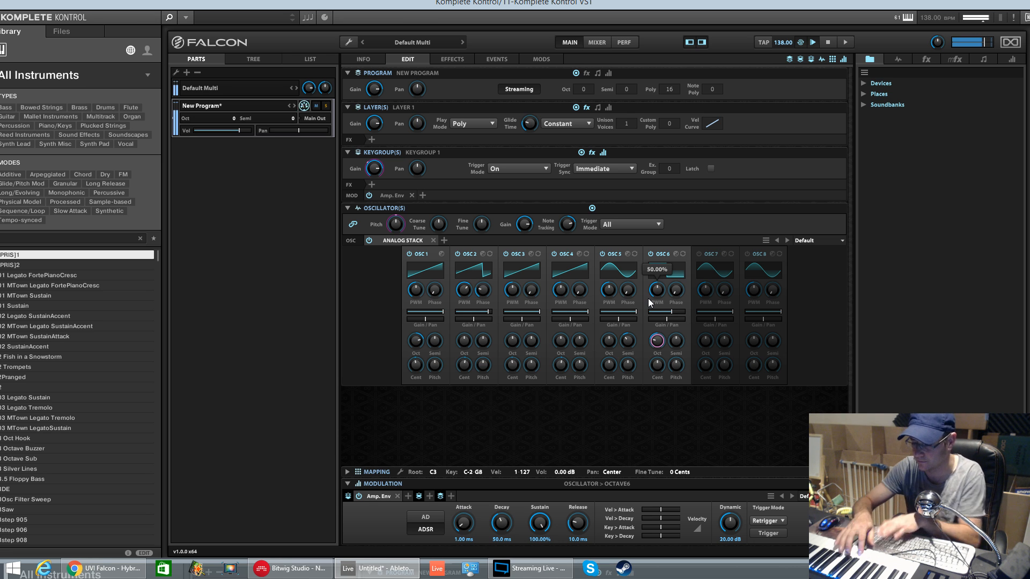
{"action": "mouse_move", "coordinate": [655, 340]}
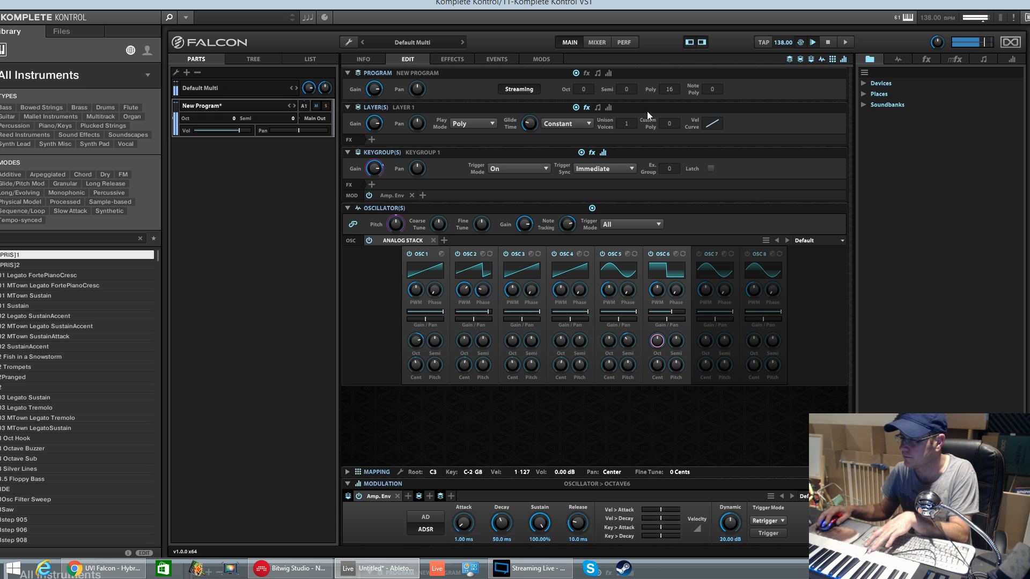
{"action": "mouse_move", "coordinate": [618, 365]}
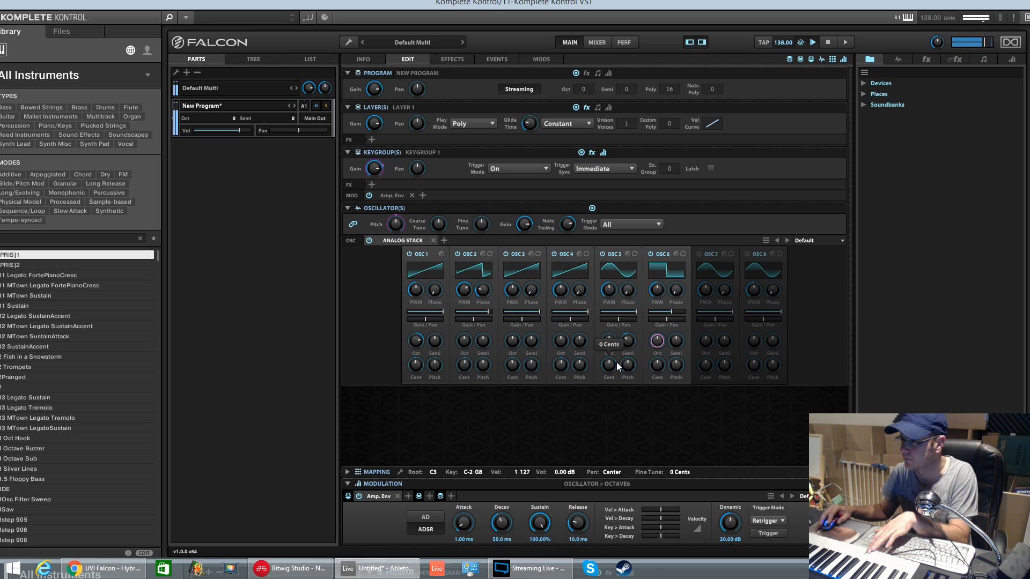
Set Osc 4's fine tuning to 6 cents.
{"action": "left_click", "coordinate": [562, 367]}
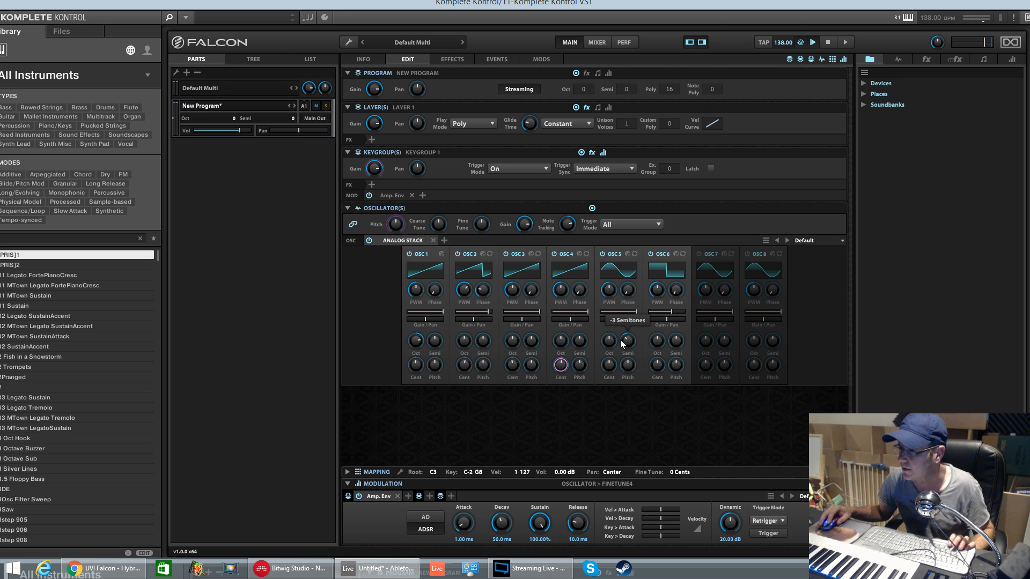
{"action": "double_click", "coordinate": [565, 363]}
{"action": "type", "text": "6 Cents"}
{"action": "key", "text": "Return"}
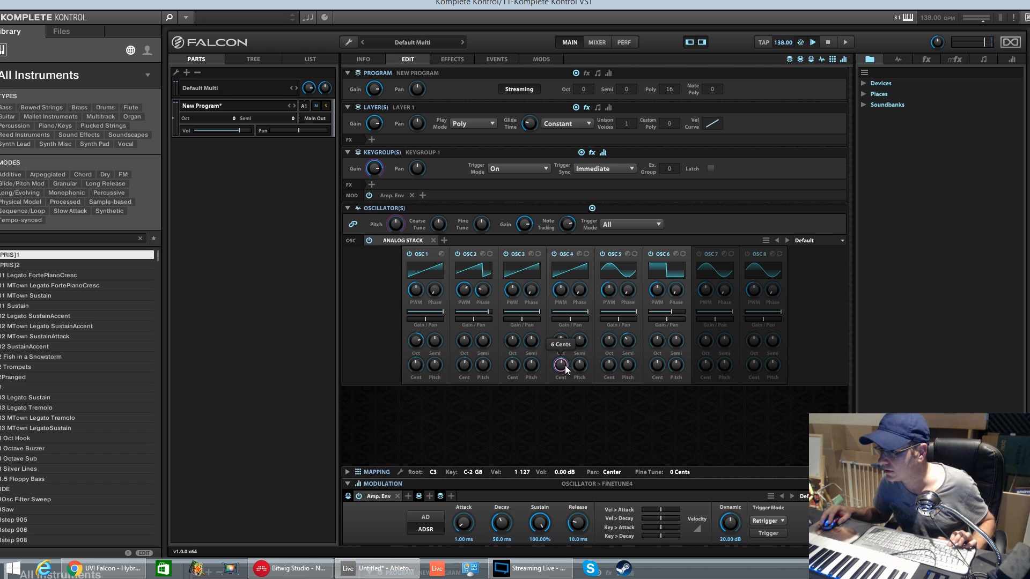
{"action": "double_click", "coordinate": [565, 365]}
{"action": "right_click", "coordinate": [567, 370]}
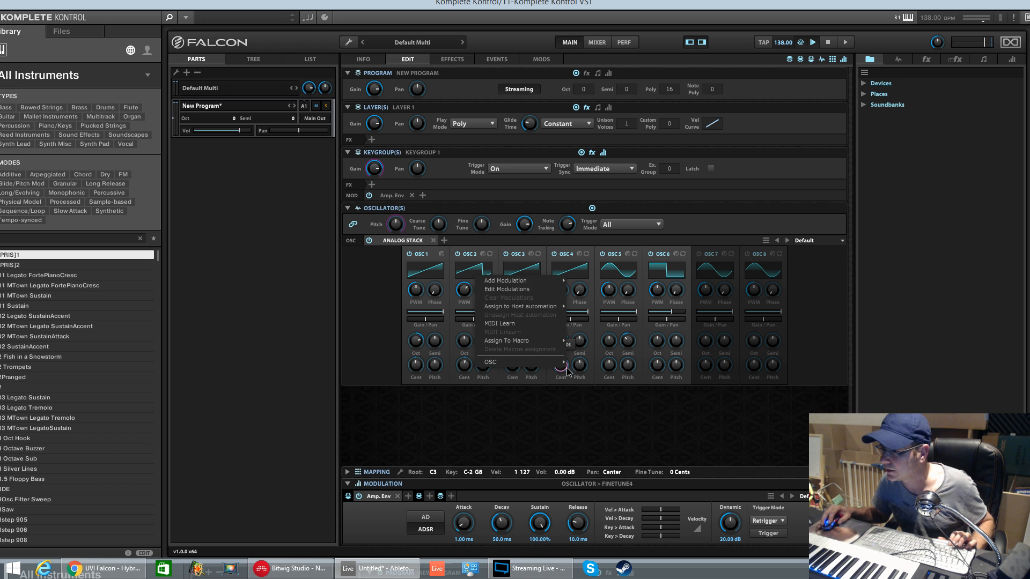
{"action": "left_click", "coordinate": [558, 394]}
{"action": "right_click", "coordinate": [564, 367]}
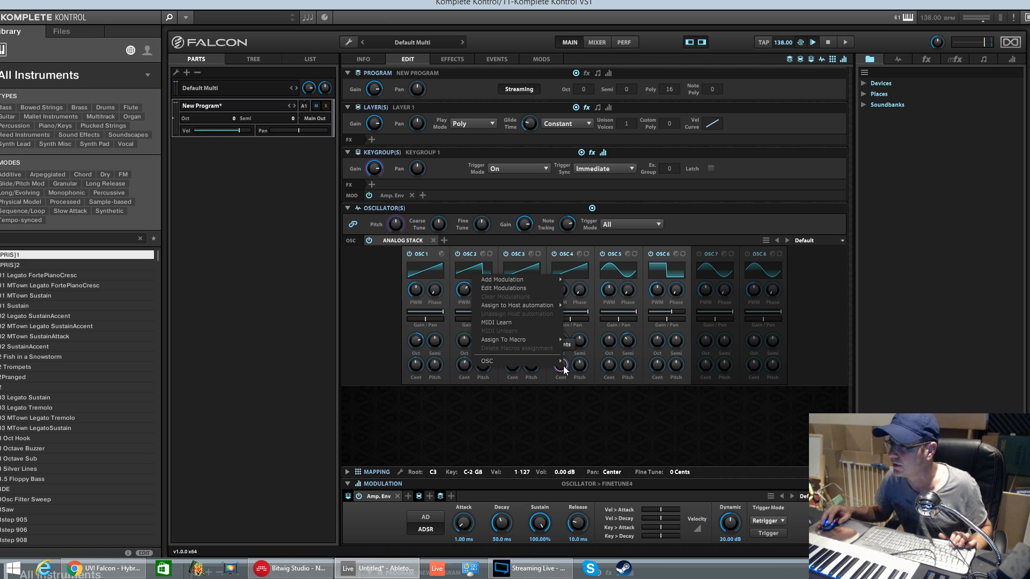
{"action": "left_click", "coordinate": [562, 385]}
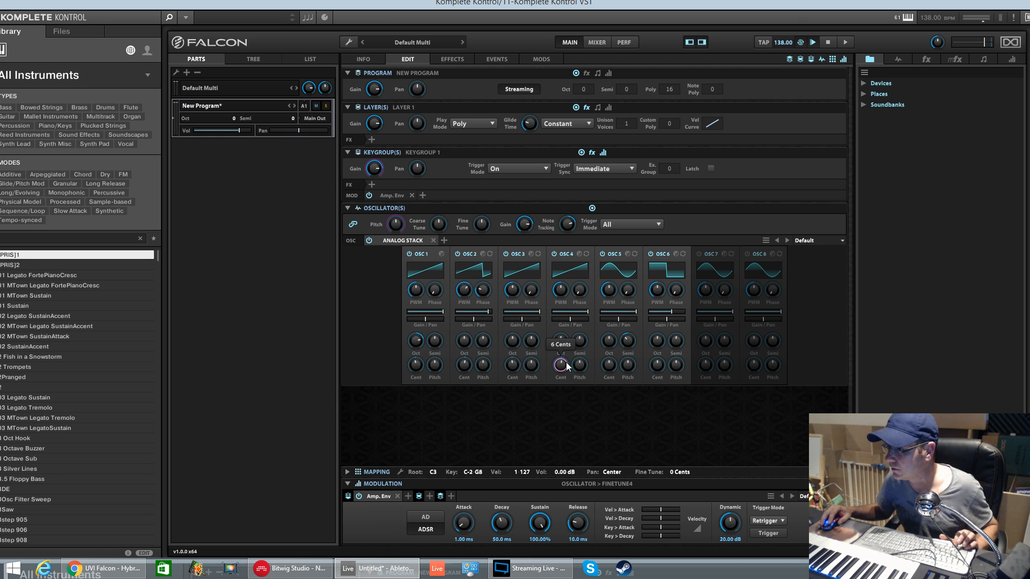
Adjust the fine tuning of Osc 1 and Osc 5, and shift Osc 2 to a lower octave and Osc 3 to a higher one.
{"action": "left_click", "coordinate": [416, 365]}
{"action": "left_click", "coordinate": [608, 366]}
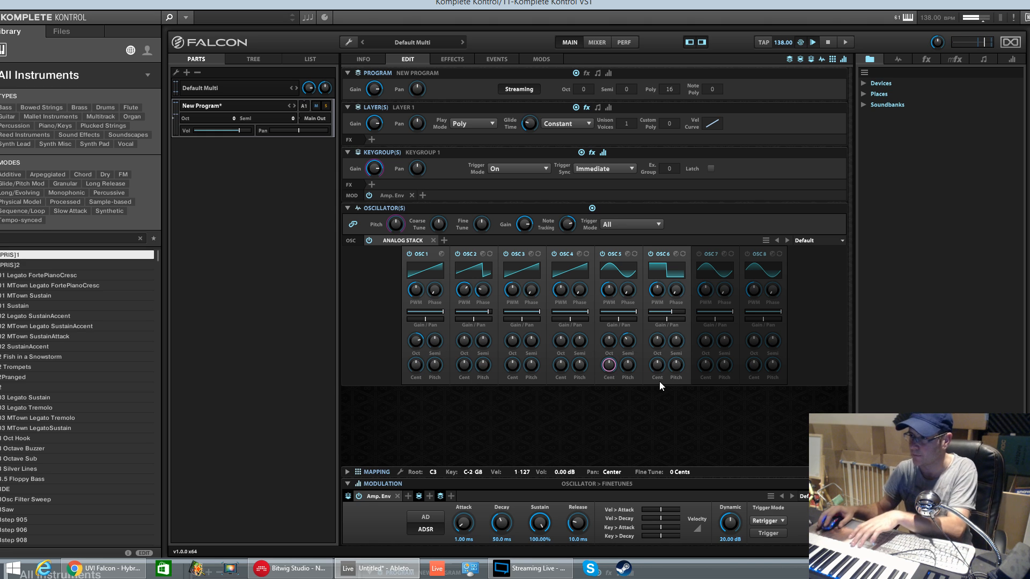
{"action": "left_click", "coordinate": [464, 346]}
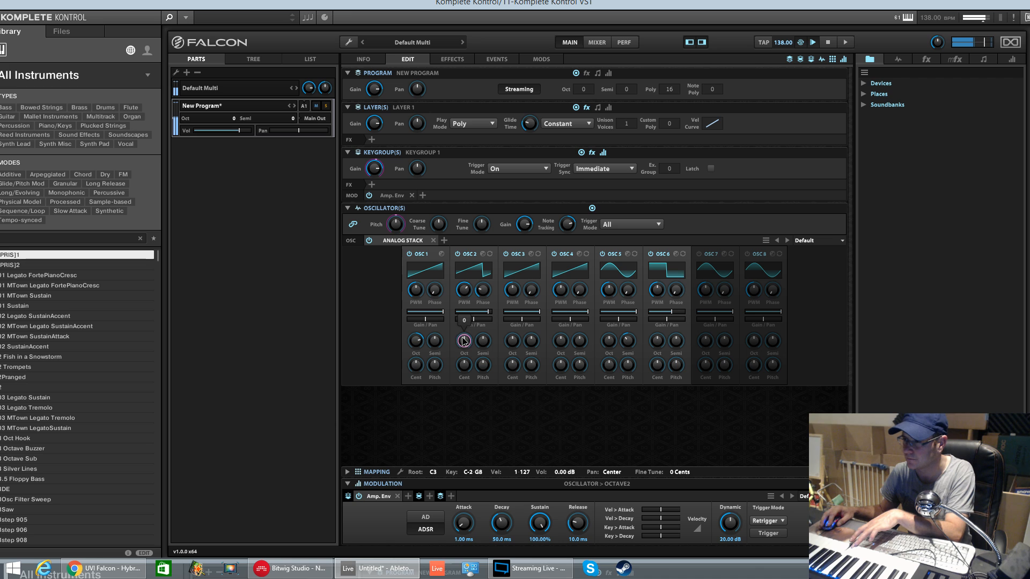
{"action": "left_click_drag", "start_coordinate": [465, 348], "coordinate": [464, 363]}
{"action": "left_click", "coordinate": [513, 341]}
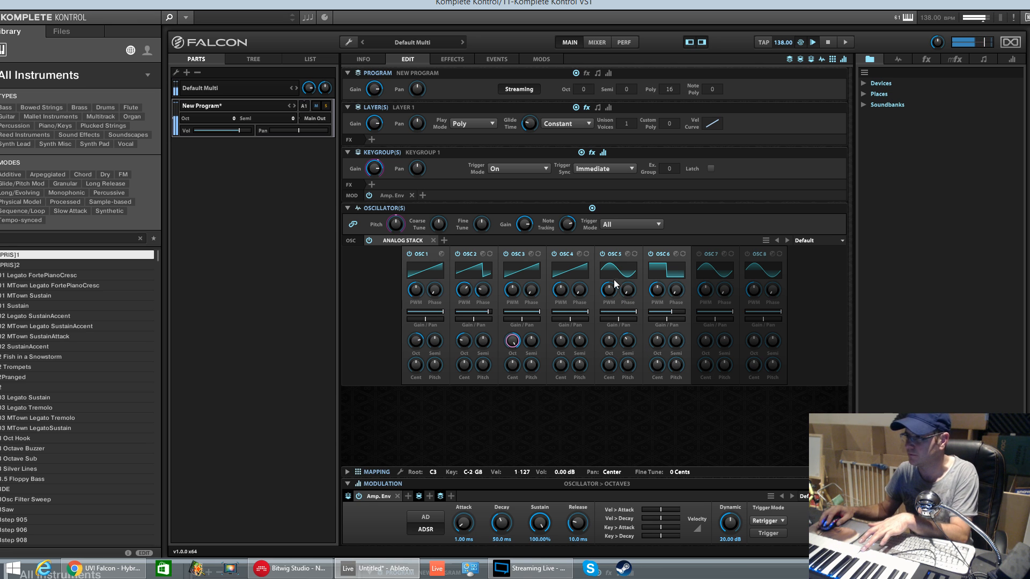
Disable Osc 5 and Osc 6 in the Analog Stack.
{"action": "left_click", "coordinate": [602, 253]}
{"action": "left_click", "coordinate": [651, 253]}
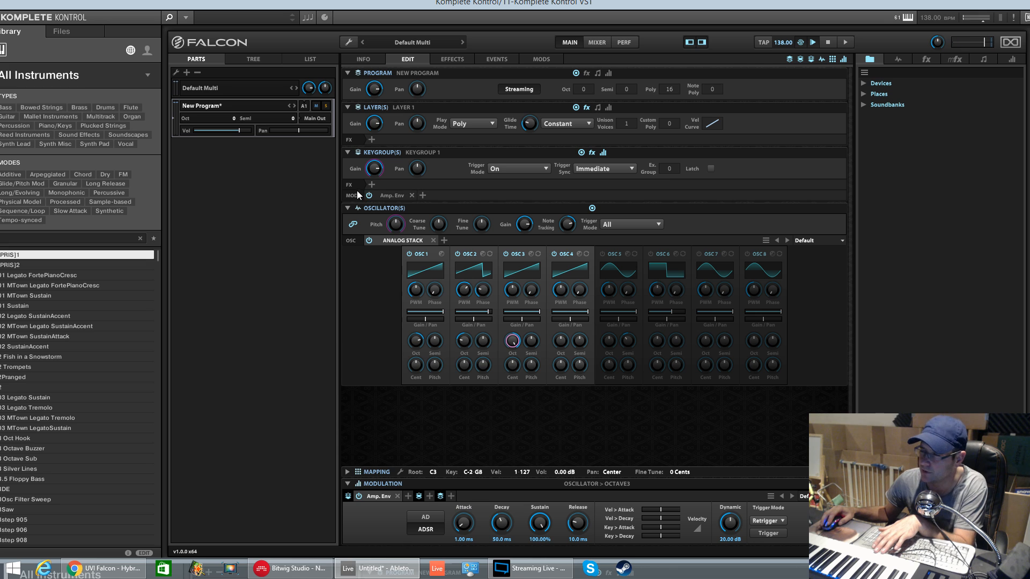
Try the default UVI Drive on Keygroup 1 with drive at 61.6%, the cutoff at 86 LPF and Q at 0.47.
{"action": "left_click", "coordinate": [372, 185]}
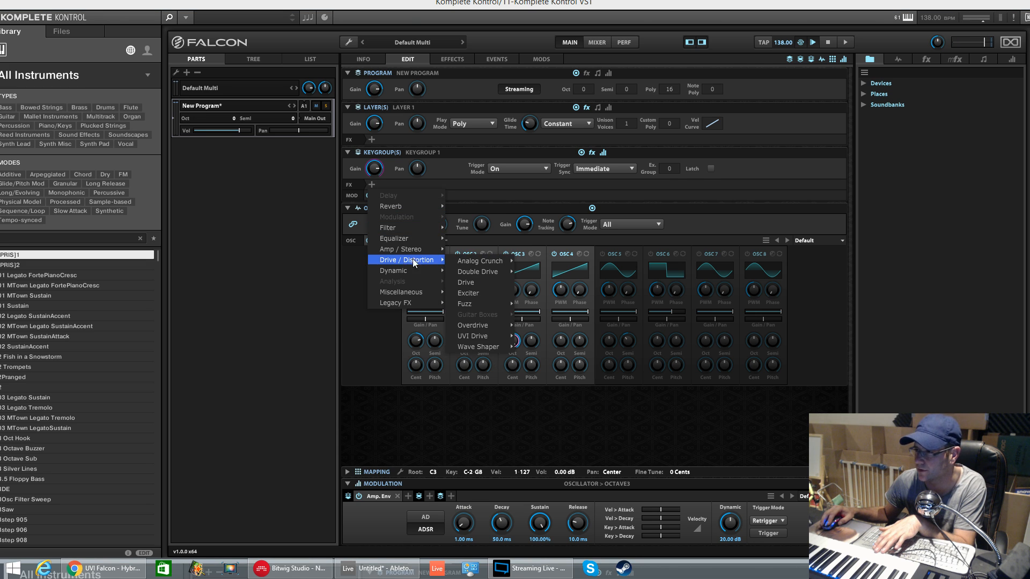
{"action": "mouse_move", "coordinate": [433, 263]}
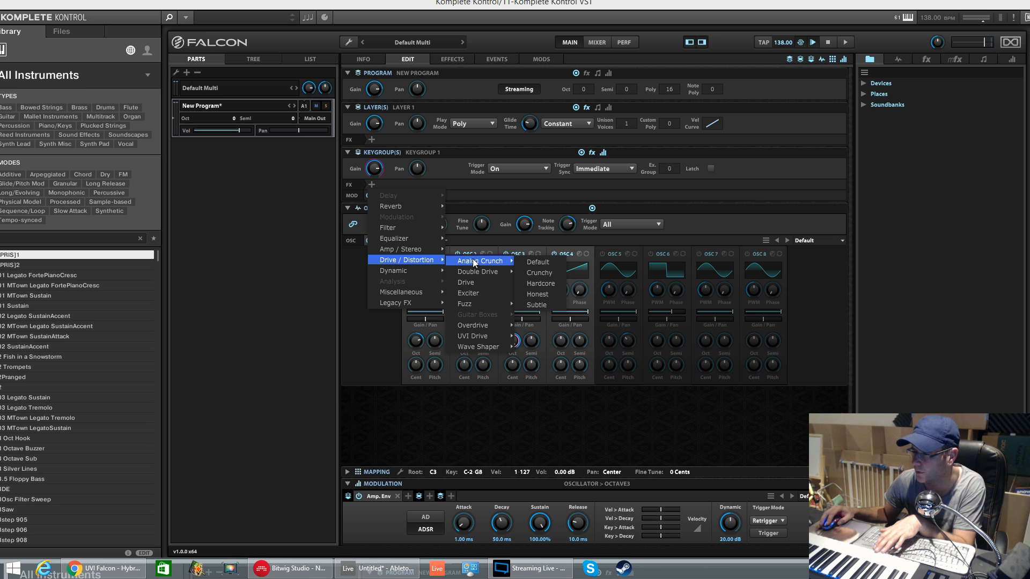
{"action": "mouse_move", "coordinate": [479, 338]}
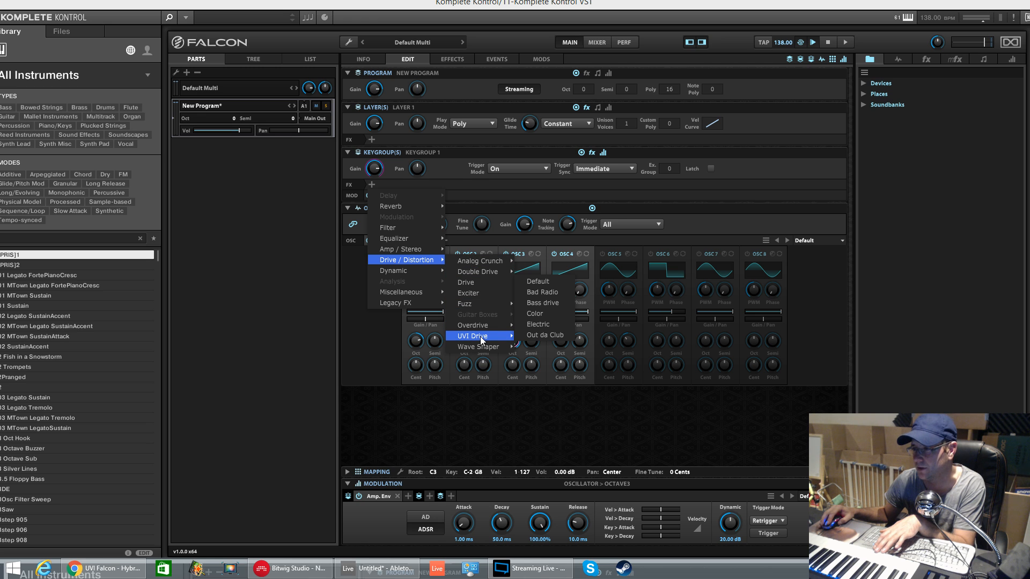
{"action": "left_click", "coordinate": [530, 281]}
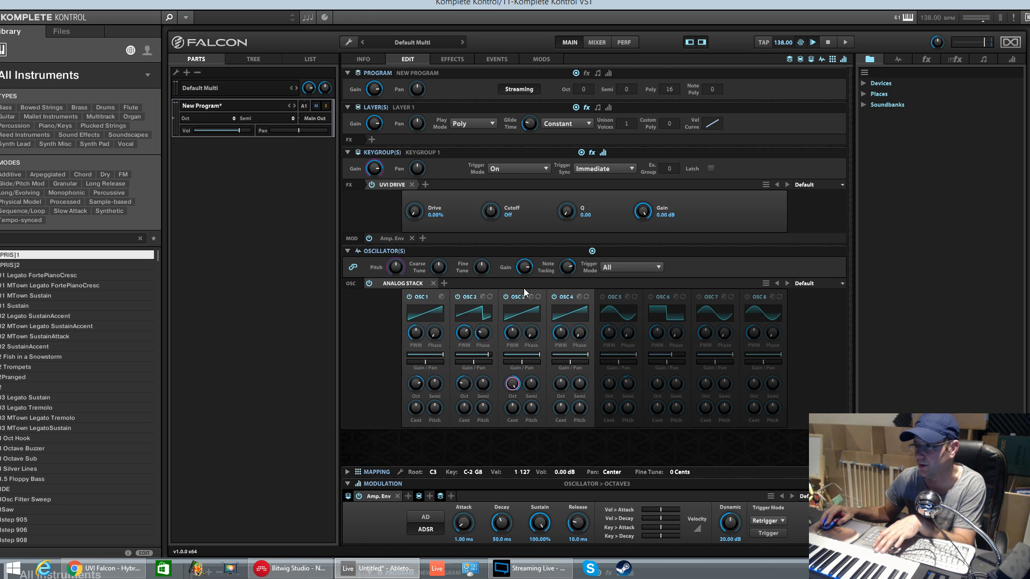
{"action": "left_click_drag", "start_coordinate": [416, 214], "coordinate": [427, 162]}
{"action": "left_click_drag", "start_coordinate": [491, 210], "coordinate": [516, 202]}
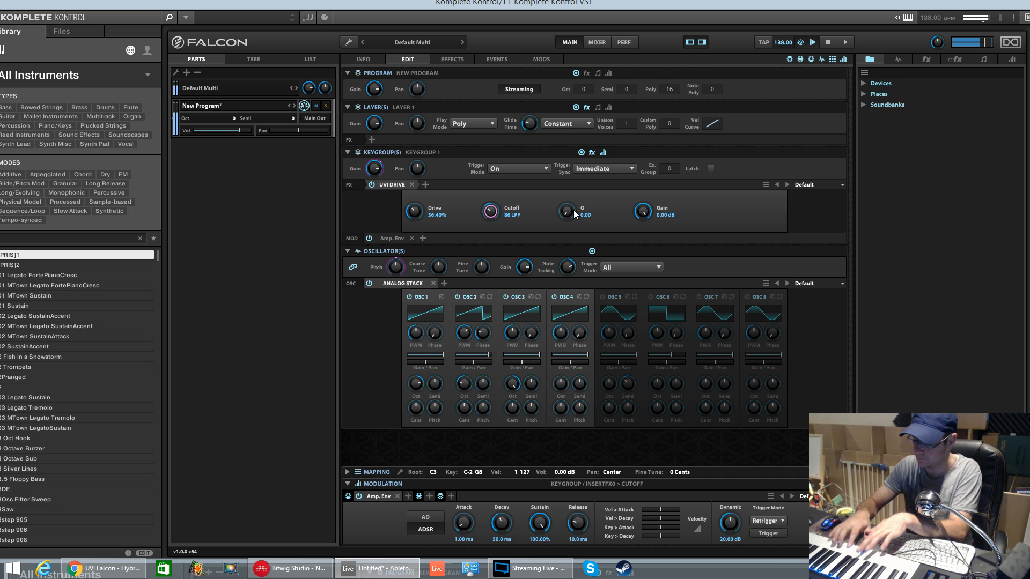
{"action": "left_click_drag", "start_coordinate": [560, 218], "coordinate": [570, 179]}
{"action": "left_click_drag", "start_coordinate": [566, 216], "coordinate": [584, 173]}
{"action": "left_click_drag", "start_coordinate": [427, 217], "coordinate": [430, 180]}
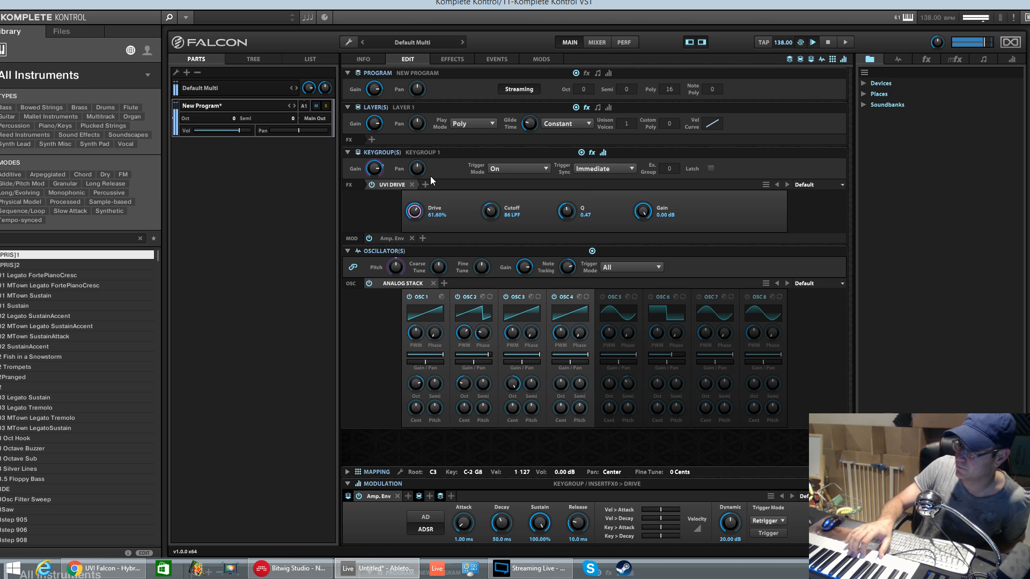
Try the UVI Drive gain at -2.81 dB and remove the effect from the keygroup.
{"action": "left_click_drag", "start_coordinate": [643, 212], "coordinate": [665, 345]}
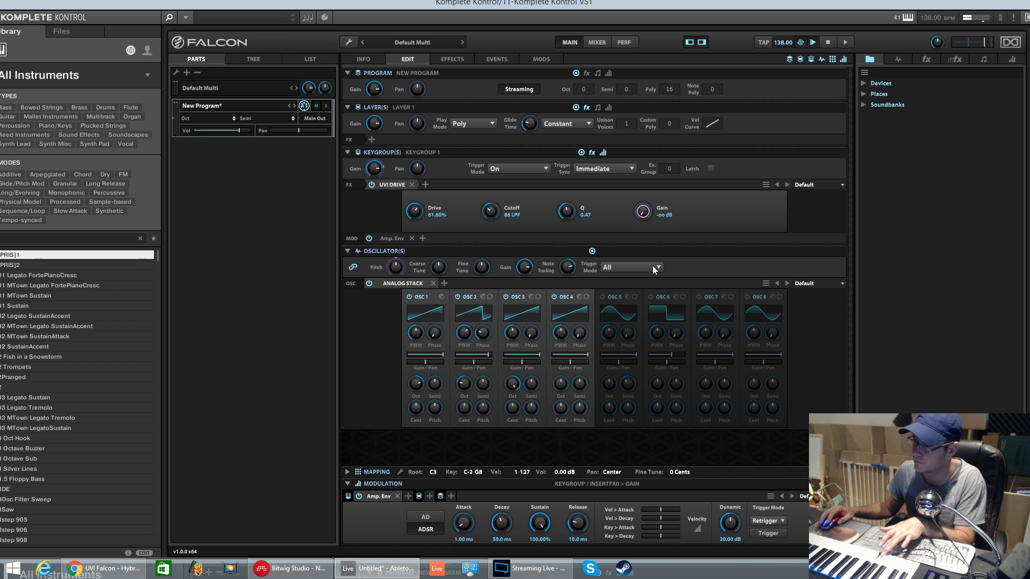
{"action": "left_click_drag", "start_coordinate": [650, 189], "coordinate": [658, 114]}
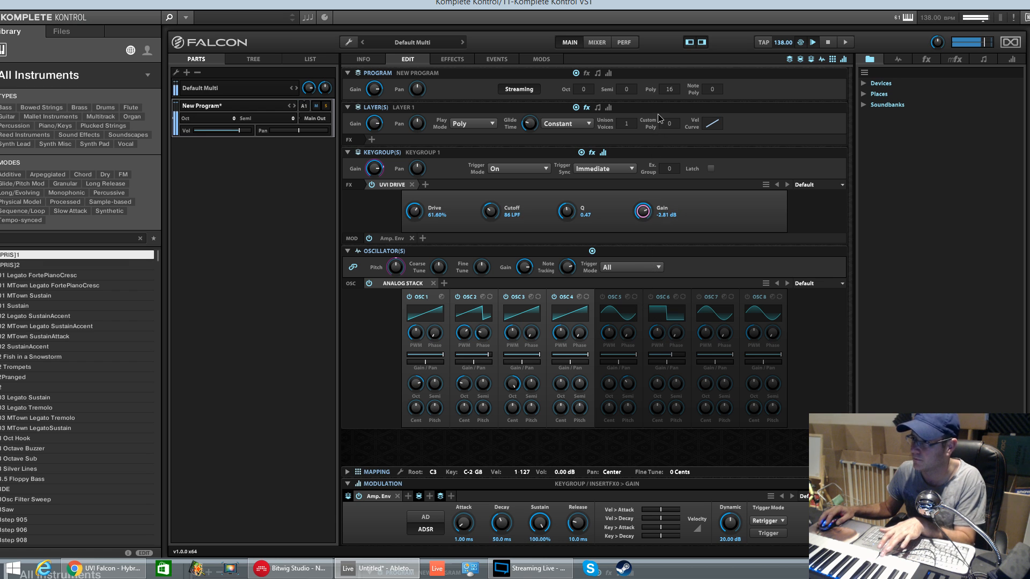
{"action": "left_click", "coordinate": [412, 185]}
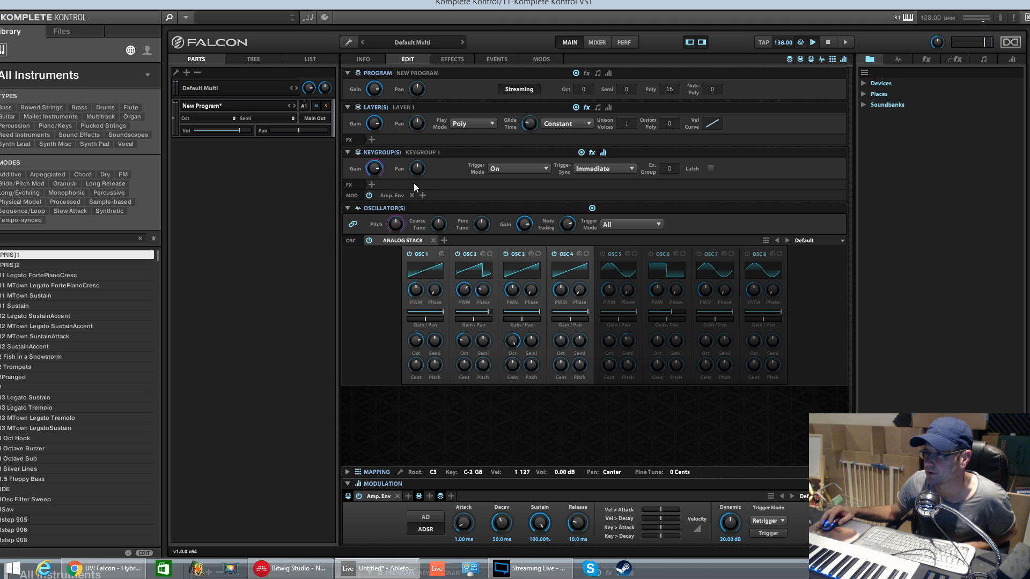
Add a Wave Shaper distortion with its default preset to the keygroup's effects.
{"action": "left_click", "coordinate": [374, 185]}
{"action": "mouse_move", "coordinate": [403, 262]}
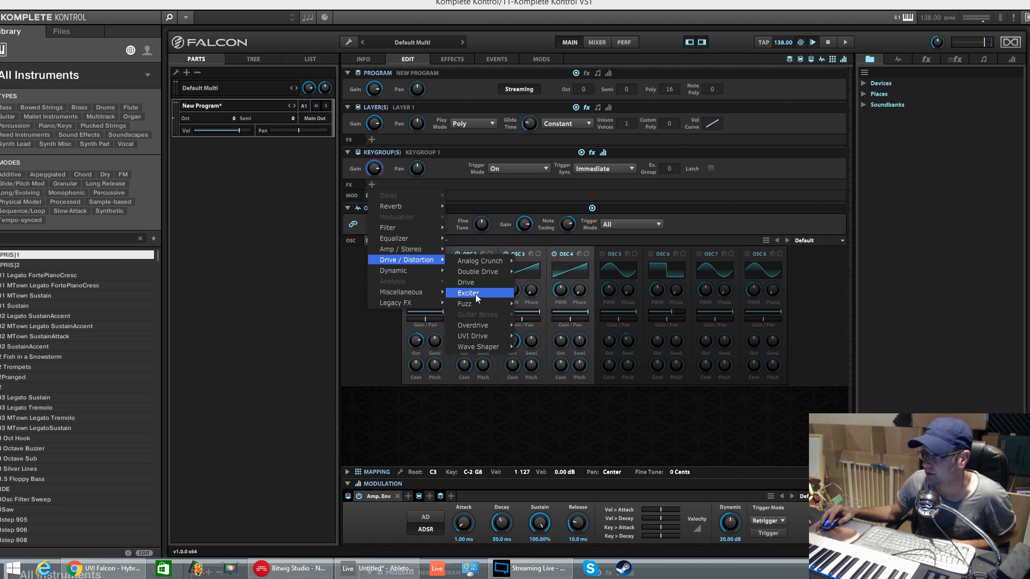
{"action": "mouse_move", "coordinate": [475, 304]}
{"action": "mouse_move", "coordinate": [477, 326]}
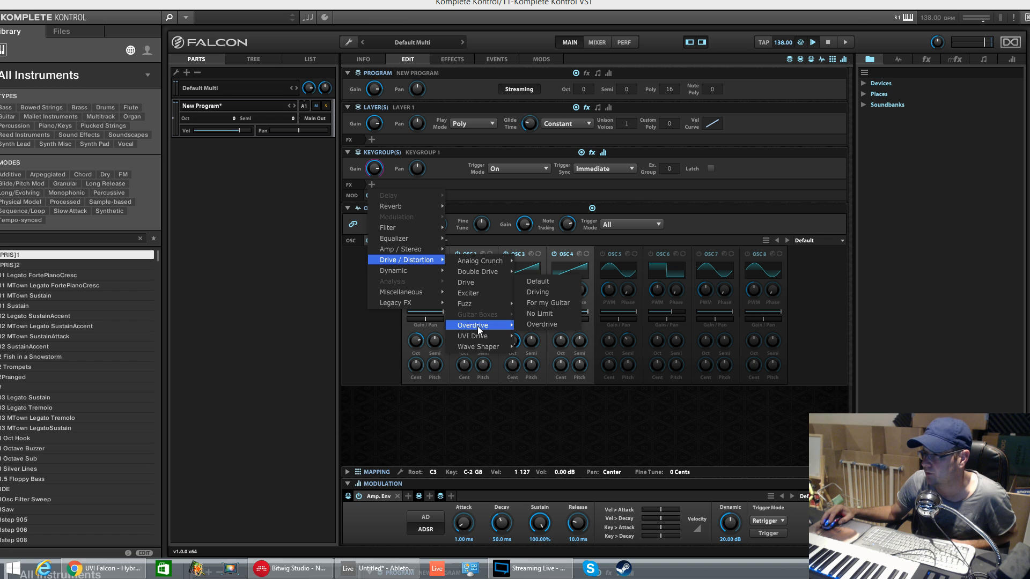
{"action": "mouse_move", "coordinate": [479, 345]}
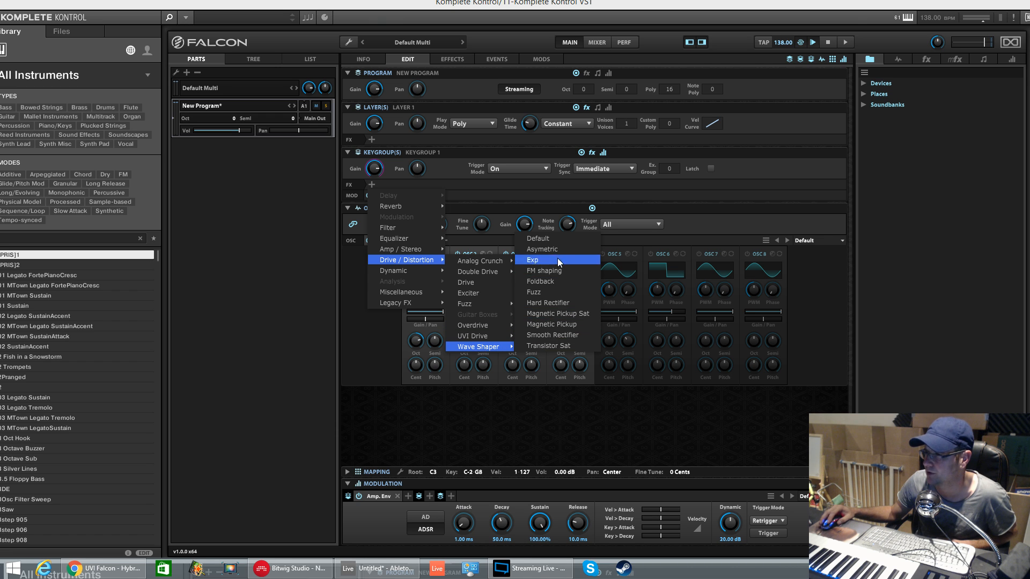
{"action": "left_click", "coordinate": [552, 239]}
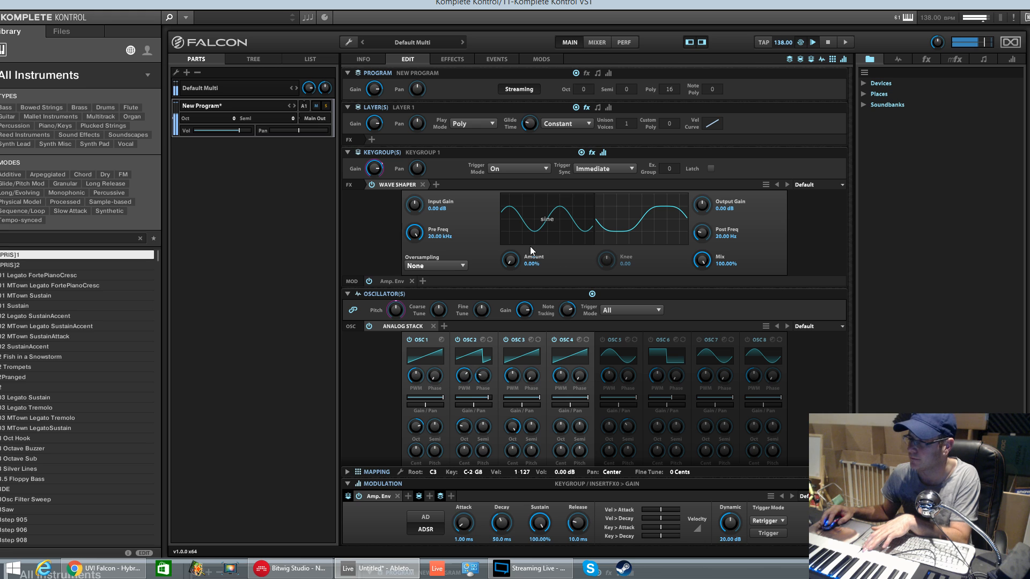
Switch the Wave Shaper's curve to Fold-back and set its amount to 18.8%.
{"action": "left_click", "coordinate": [547, 231]}
{"action": "left_click", "coordinate": [482, 289]}
{"action": "left_click_drag", "start_coordinate": [511, 259], "coordinate": [516, 231]}
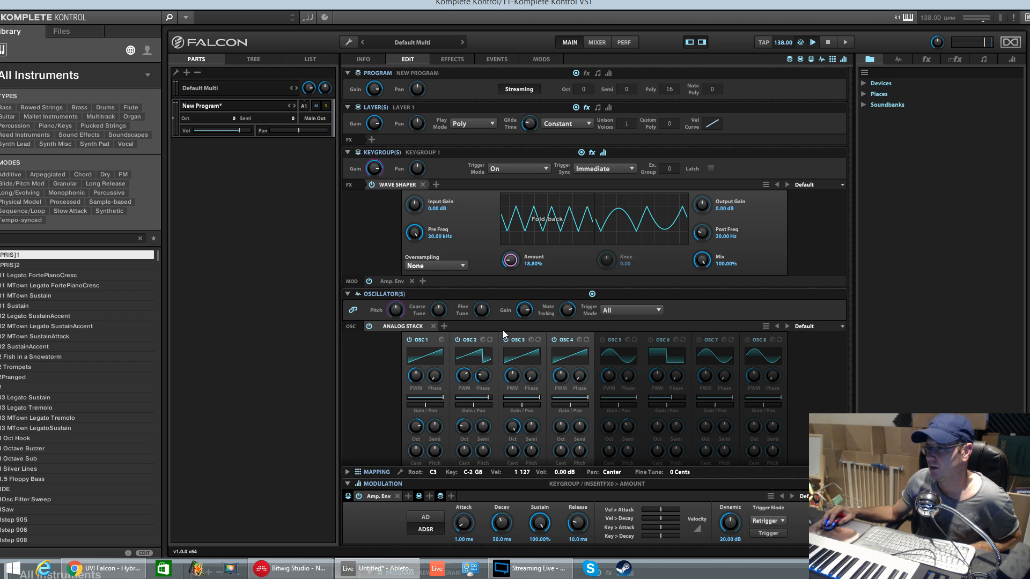
Try adding two more Analog Stack oscillators to the keygroup and remove both of them.
{"action": "left_click", "coordinate": [444, 327]}
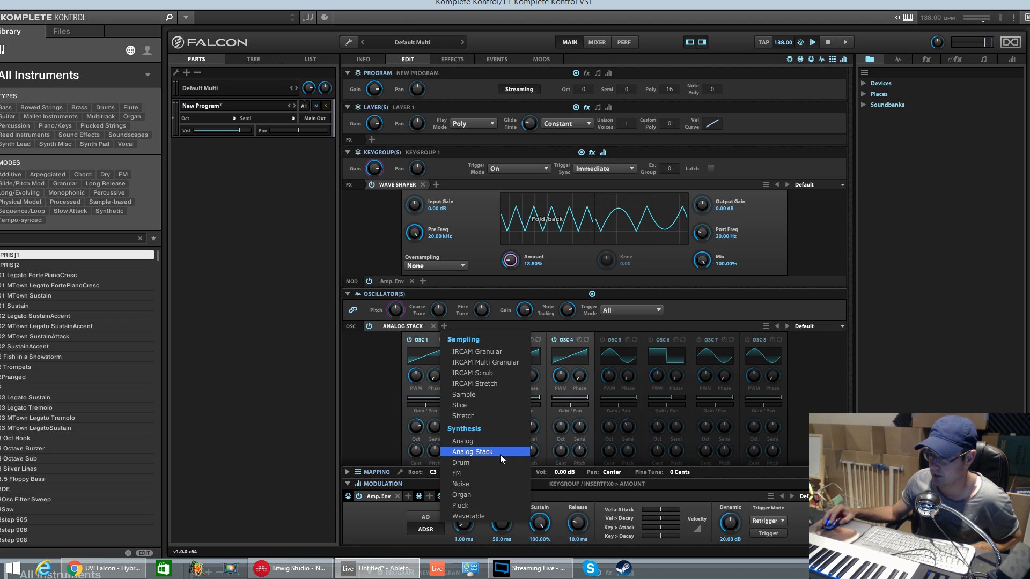
{"action": "left_click", "coordinate": [472, 452]}
{"action": "left_click", "coordinate": [519, 327]}
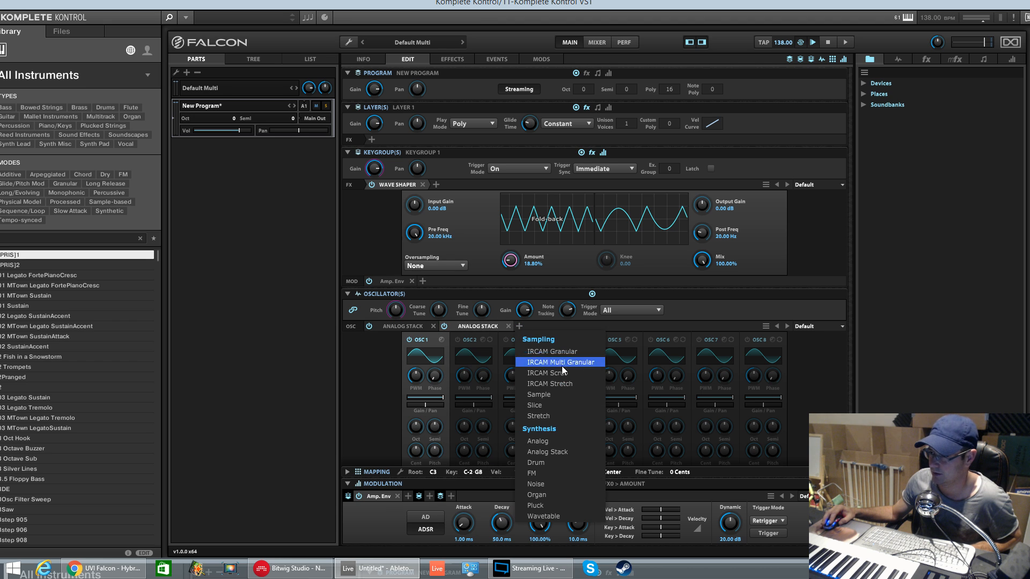
{"action": "left_click", "coordinate": [550, 452]}
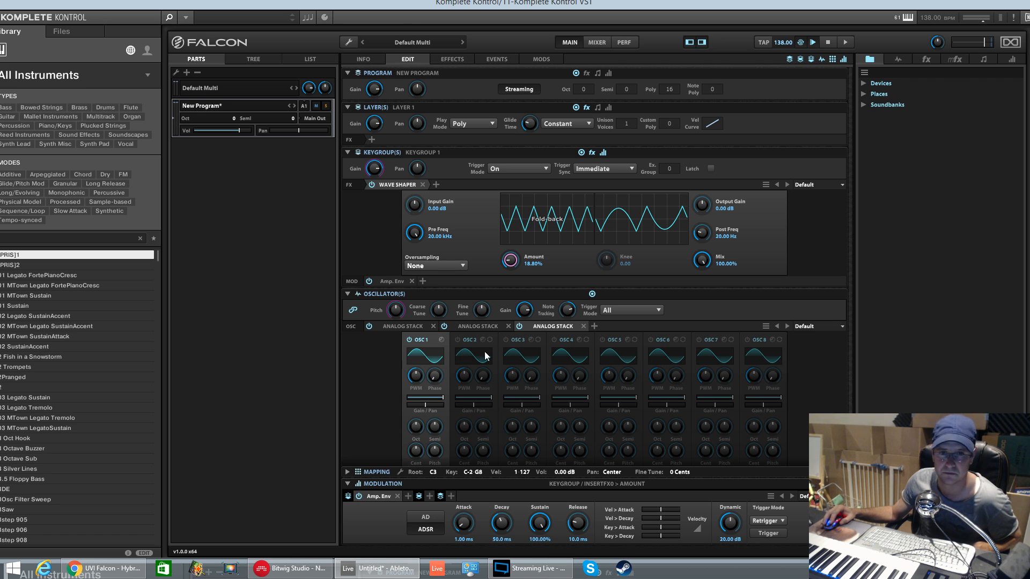
{"action": "left_click", "coordinate": [583, 326]}
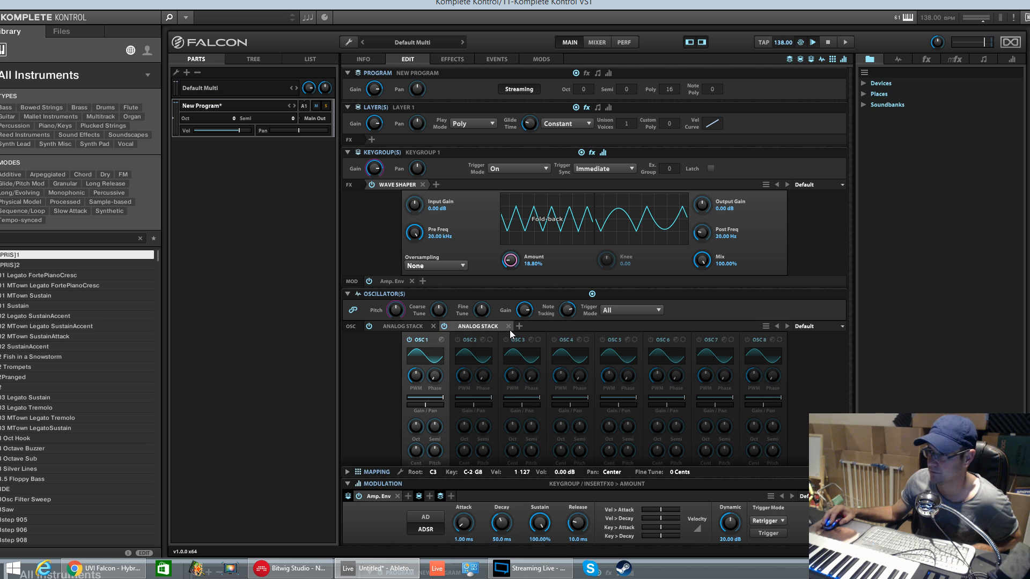
{"action": "left_click", "coordinate": [509, 327]}
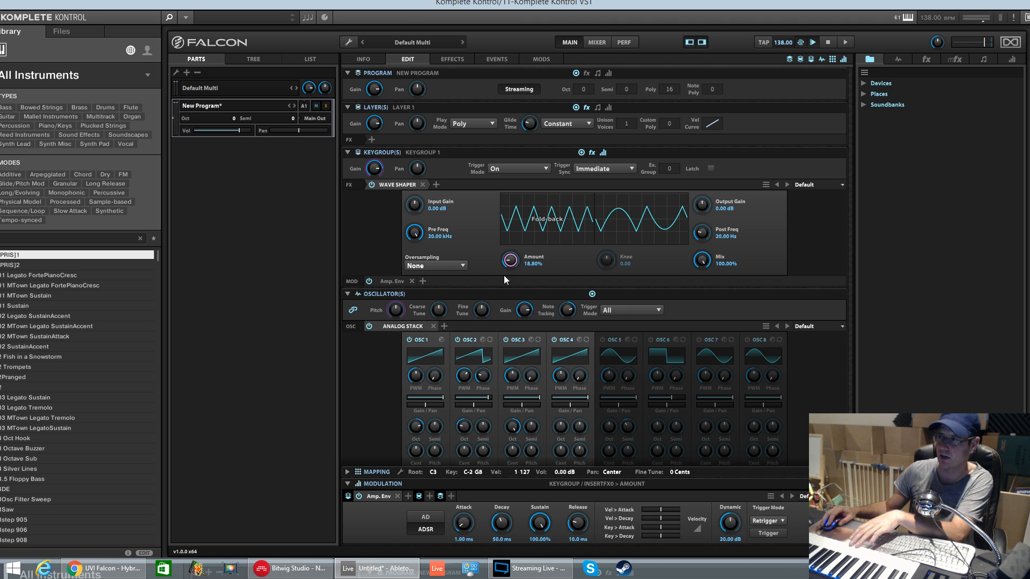
Set the Wave Shaper to -0.64 dB output gain, 189.25 Hz post frequency and 82.4% mix, and the amp envelope's dynamic to 6.08 dB.
{"action": "left_click_drag", "start_coordinate": [701, 204], "coordinate": [729, 256]}
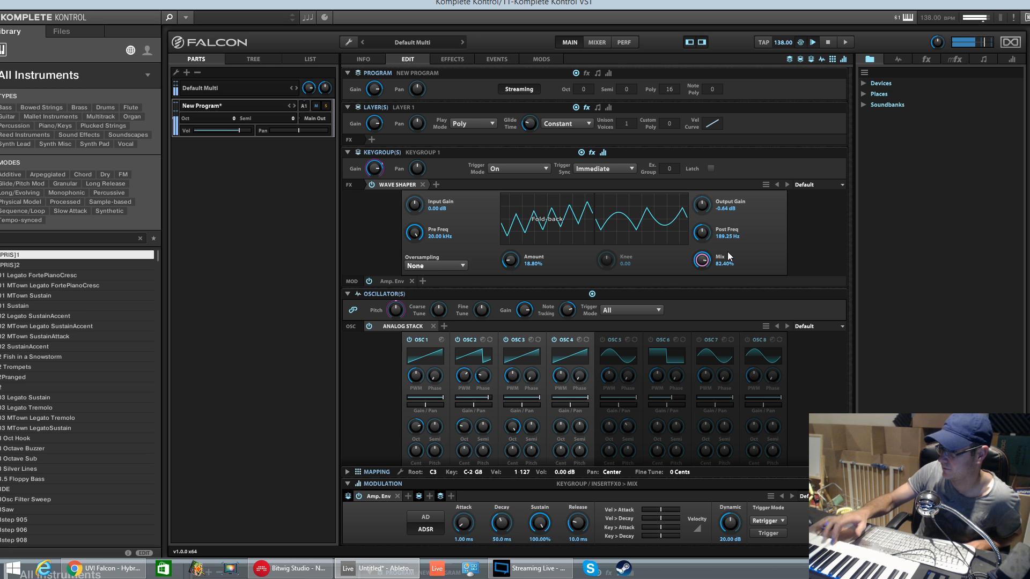
{"action": "left_click_drag", "start_coordinate": [729, 523], "coordinate": [730, 543]}
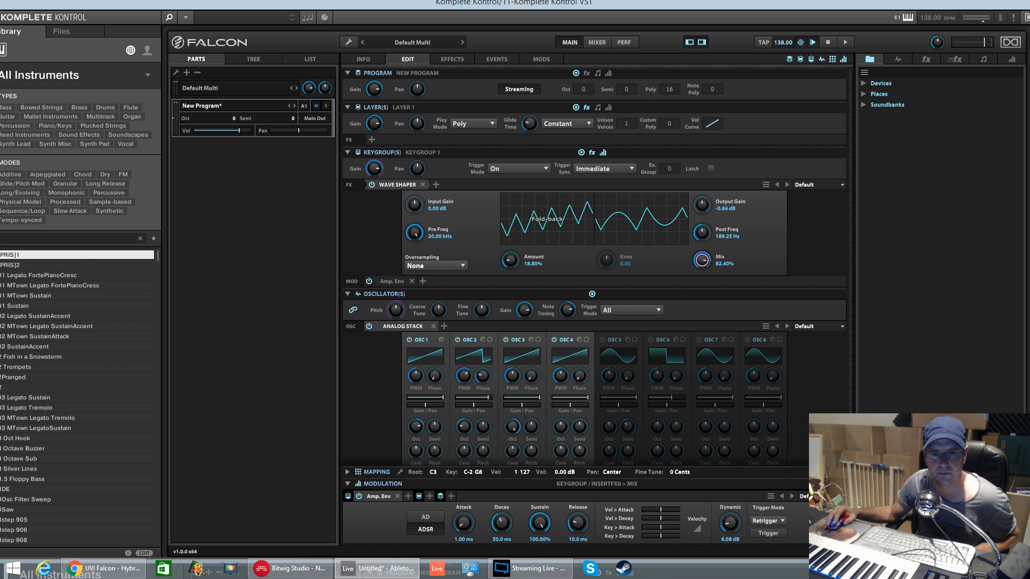
Reposition the Komplete Kontrol window to reach Falcon's master controls and set the master volume to -1.47 dB.
{"action": "left_click_drag", "start_coordinate": [751, 4], "coordinate": [800, 99]}
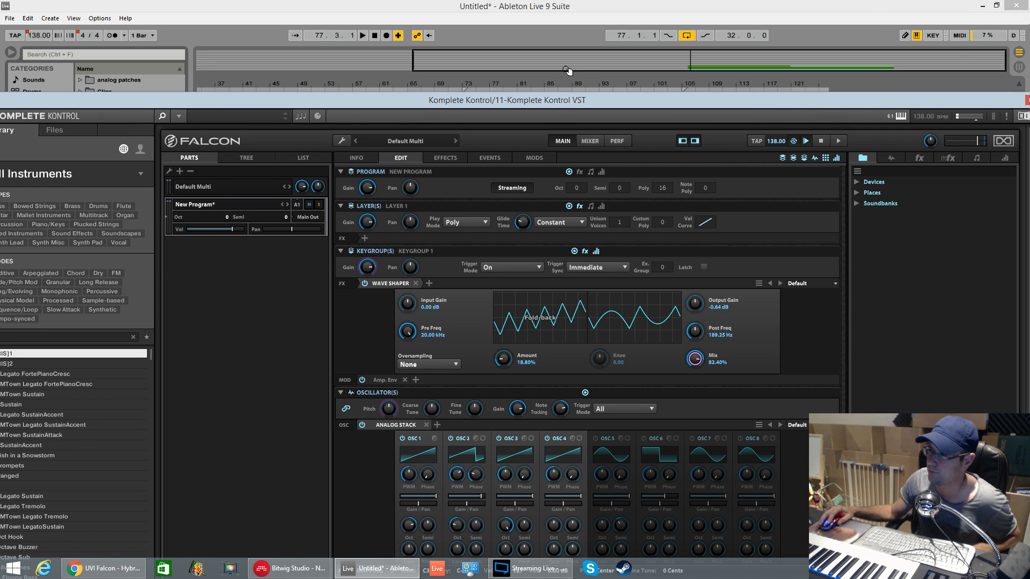
{"action": "left_click_drag", "start_coordinate": [591, 104], "coordinate": [598, 8]}
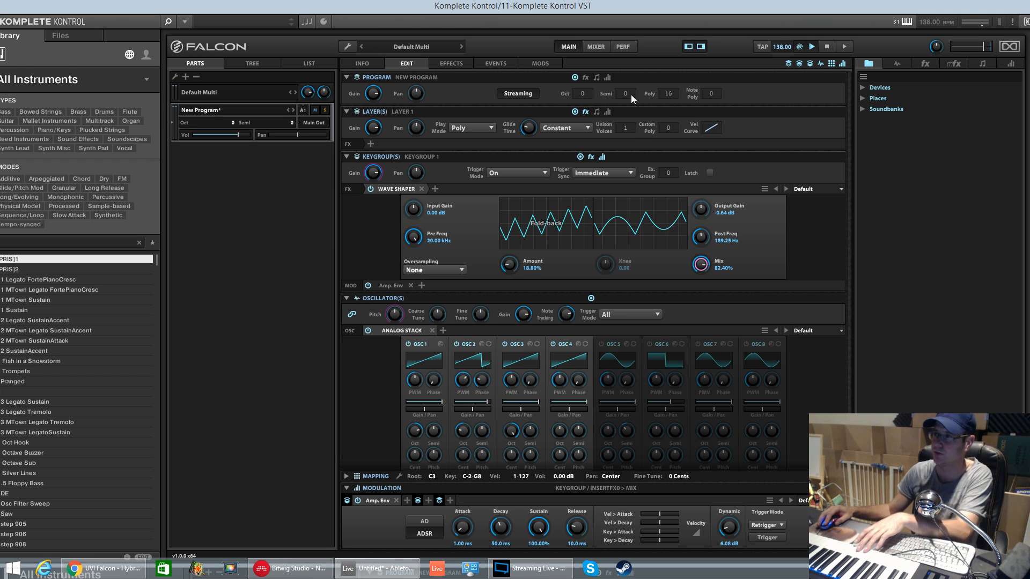
{"action": "left_click_drag", "start_coordinate": [743, 6], "coordinate": [723, 27]}
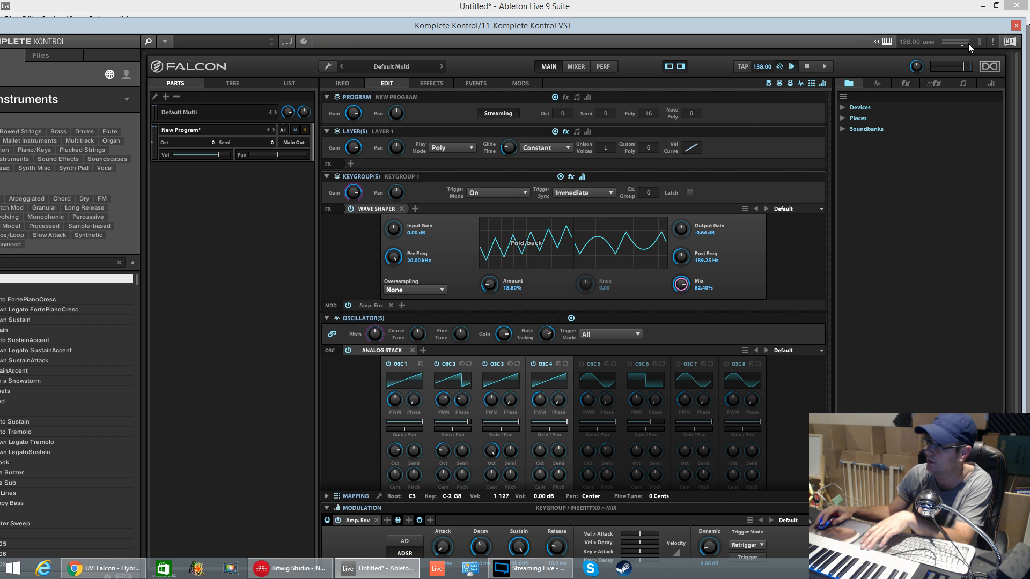
{"action": "left_click_drag", "start_coordinate": [901, 21], "coordinate": [926, 15]}
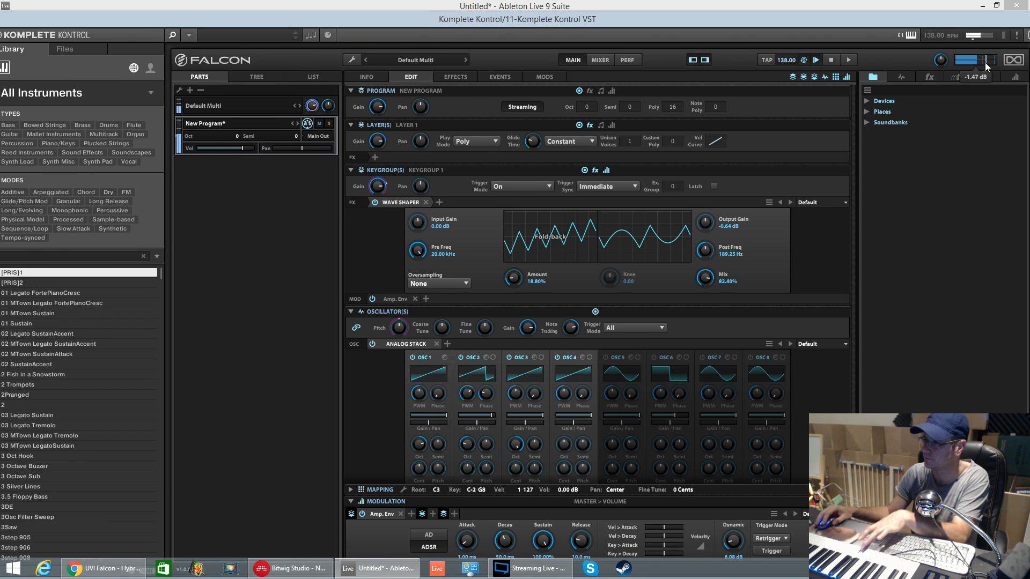
Raise the amp envelope's dynamic to 13.76 dB and set the Wave Shaper to 25.6 dB output gain with 100% mix.
{"action": "left_click_drag", "start_coordinate": [737, 550], "coordinate": [826, 310]}
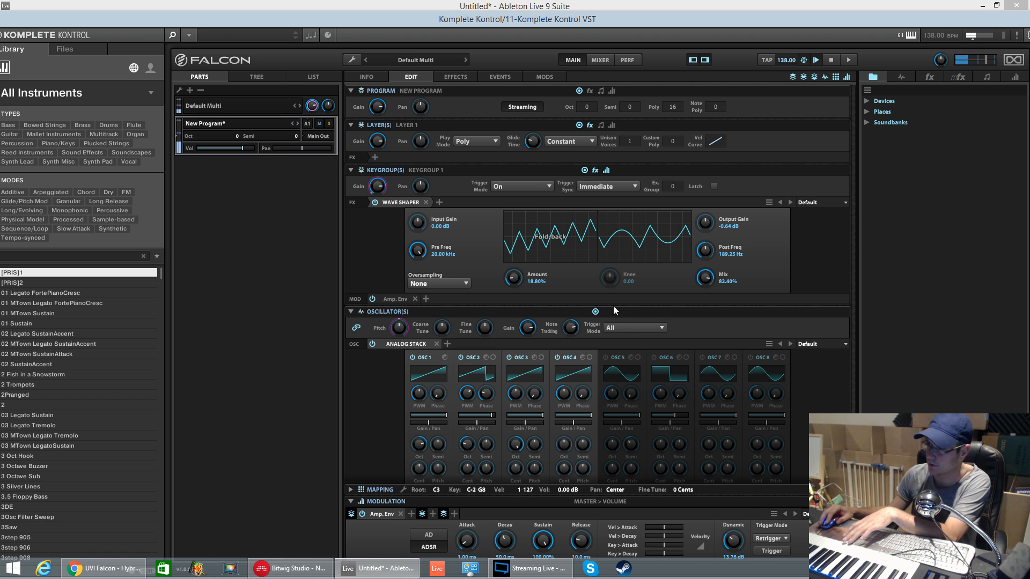
{"action": "left_click_drag", "start_coordinate": [709, 281], "coordinate": [710, 188]}
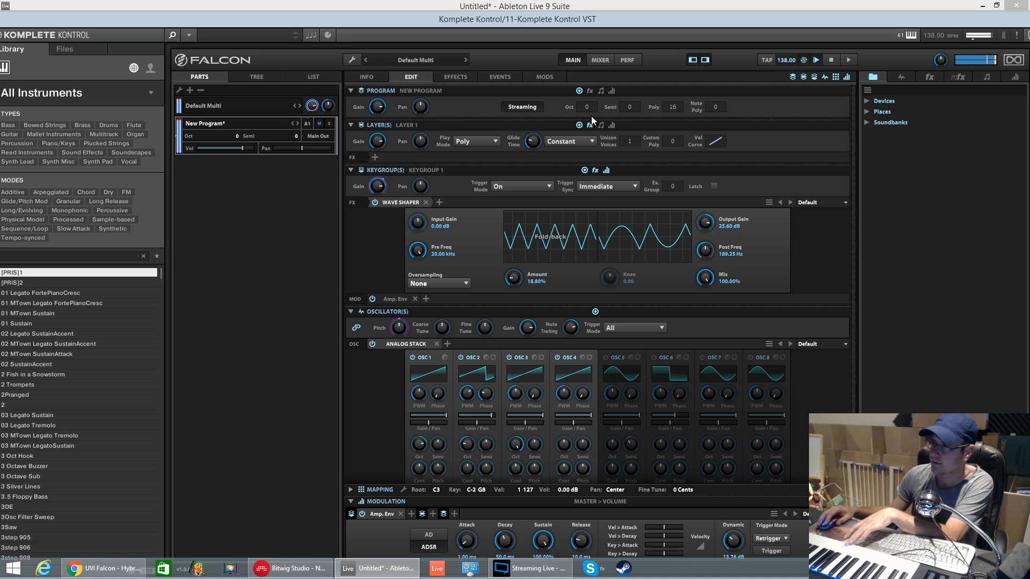
Set Layer 1's unison voices to 22 and adjust Falcon's master volume.
{"action": "left_click_drag", "start_coordinate": [639, 144], "coordinate": [638, 132]}
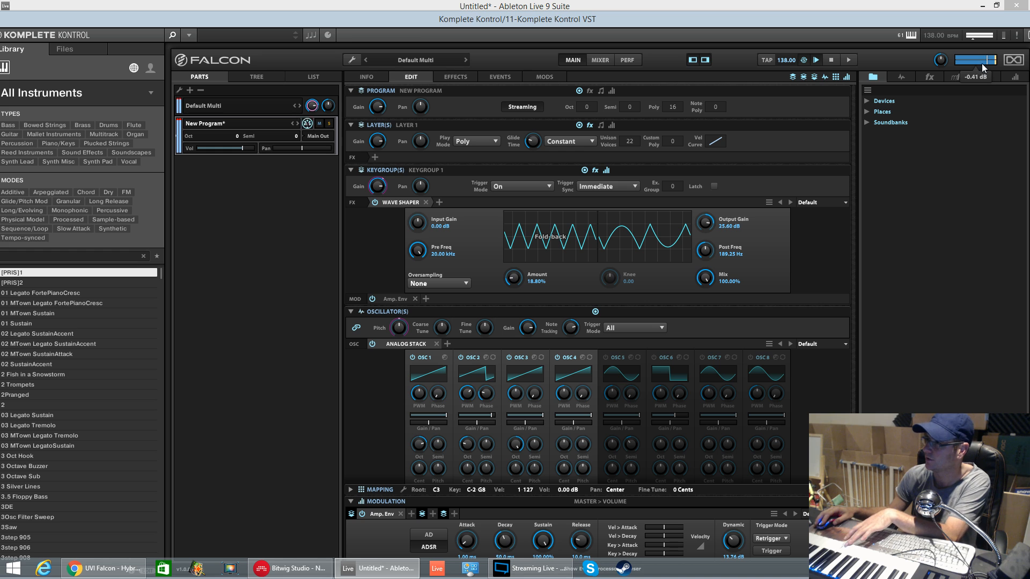
{"action": "left_click_drag", "start_coordinate": [986, 61], "coordinate": [972, 65]}
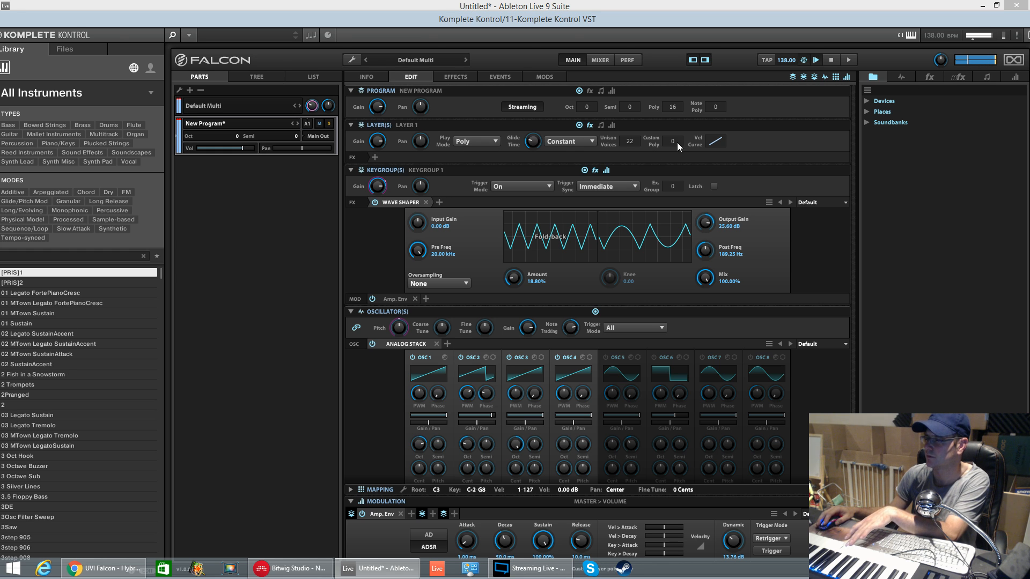
Change Layer 1's glide mode to Proportional and increase the glide time.
{"action": "left_click", "coordinate": [568, 143]}
{"action": "left_click", "coordinate": [569, 161]}
{"action": "left_click_drag", "start_coordinate": [533, 142], "coordinate": [539, 122]}
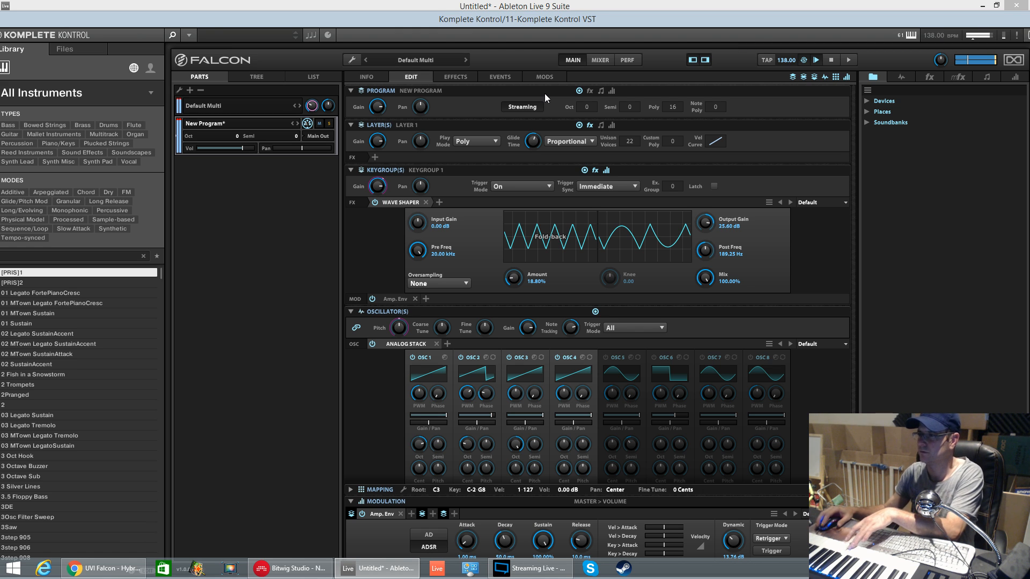
Lower Falcon's master volume and enable Osc 5, Osc 6, Osc 7 and Osc 8 in the Analog Stack.
{"action": "left_click_drag", "start_coordinate": [885, 21], "coordinate": [829, 24]}
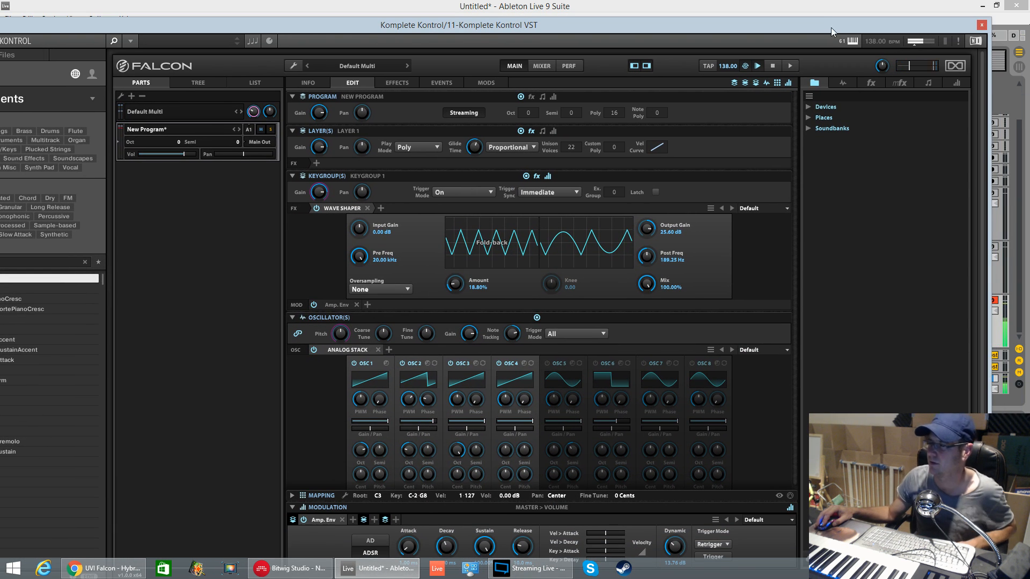
{"action": "left_click", "coordinate": [906, 70]}
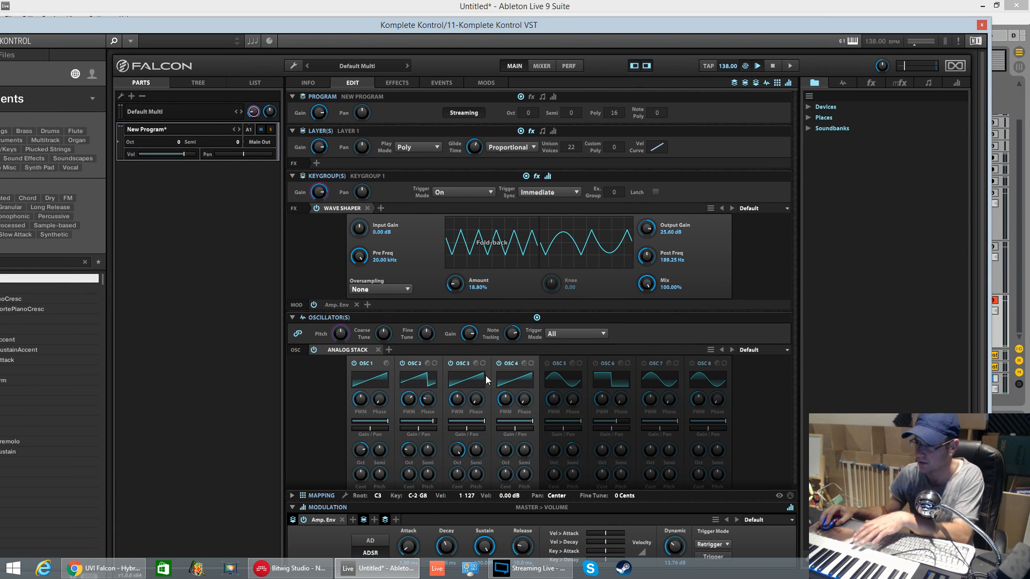
{"action": "left_click", "coordinate": [547, 364]}
{"action": "left_click", "coordinate": [605, 365]}
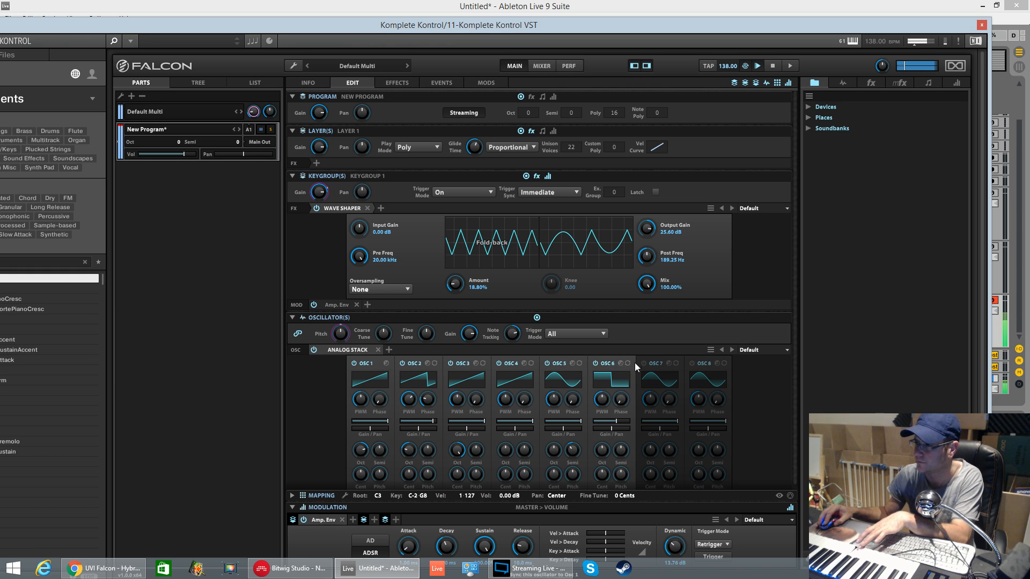
{"action": "left_click", "coordinate": [655, 365]}
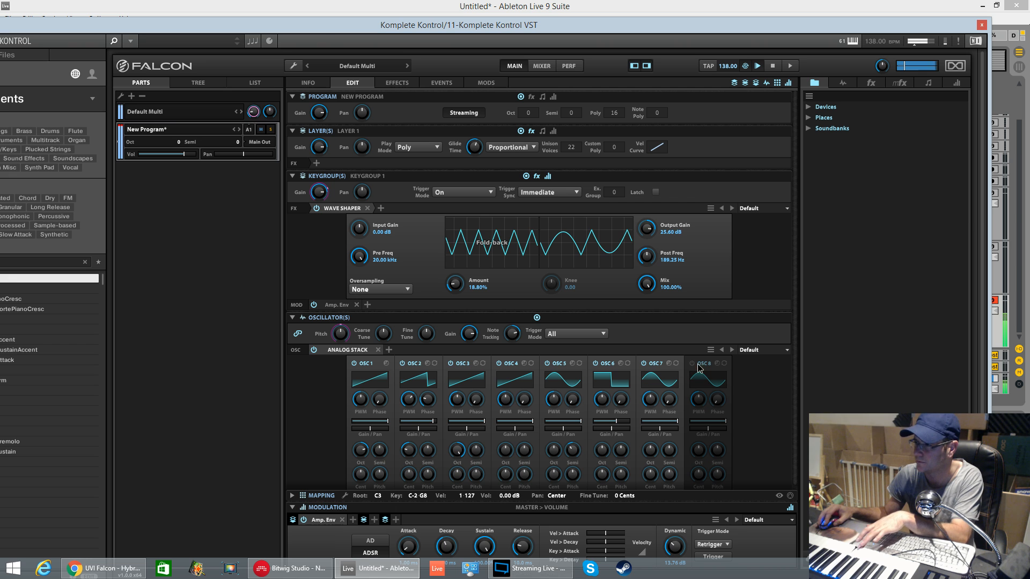
{"action": "left_click", "coordinate": [692, 363]}
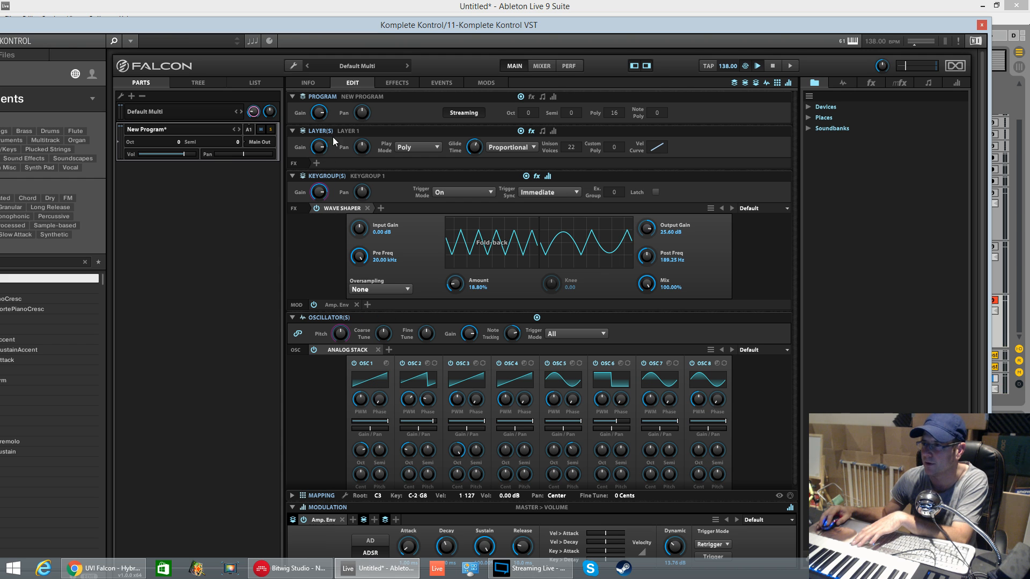
Remove the Wave Shaper effect from Keygroup 1 and set Falcon's master volume to -3.13 dB.
{"action": "left_click", "coordinate": [367, 208]}
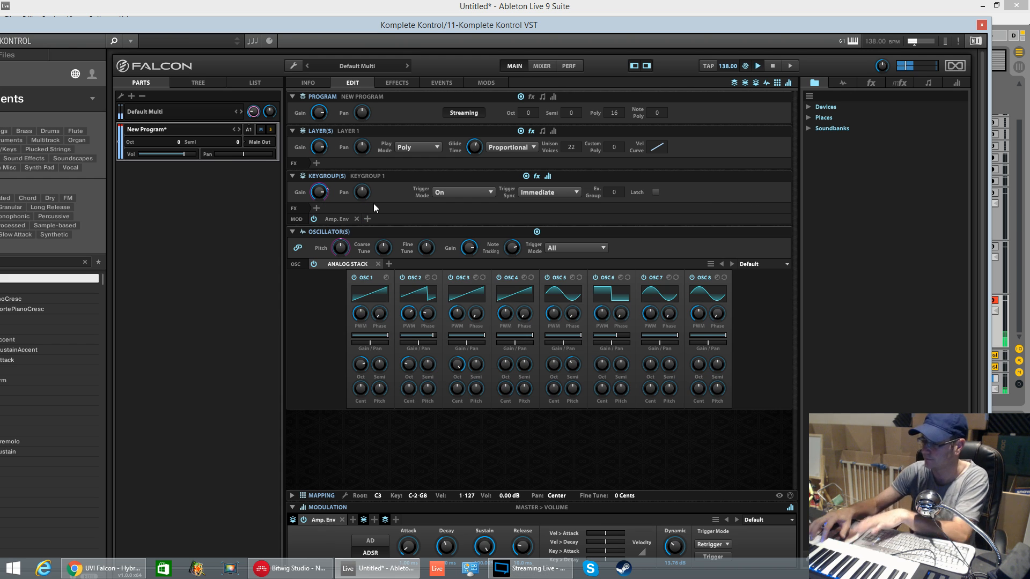
{"action": "left_click_drag", "start_coordinate": [925, 64], "coordinate": [925, 67]}
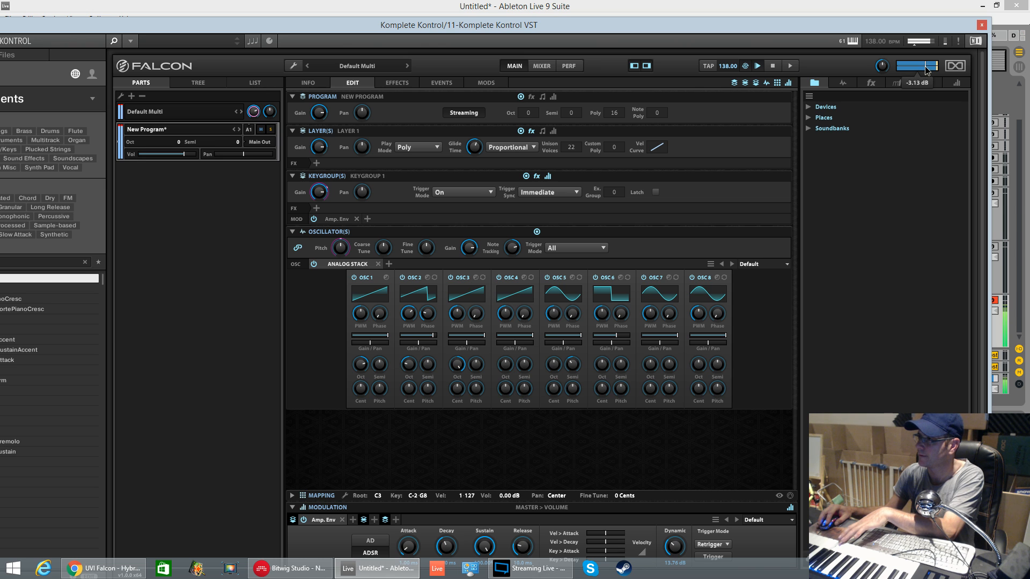
Adjust the octave settings of Osc 6, 7, 8, 5, 4 and 2 in the Analog Stack, with Osc 5 at 1.
{"action": "left_click", "coordinate": [602, 365]}
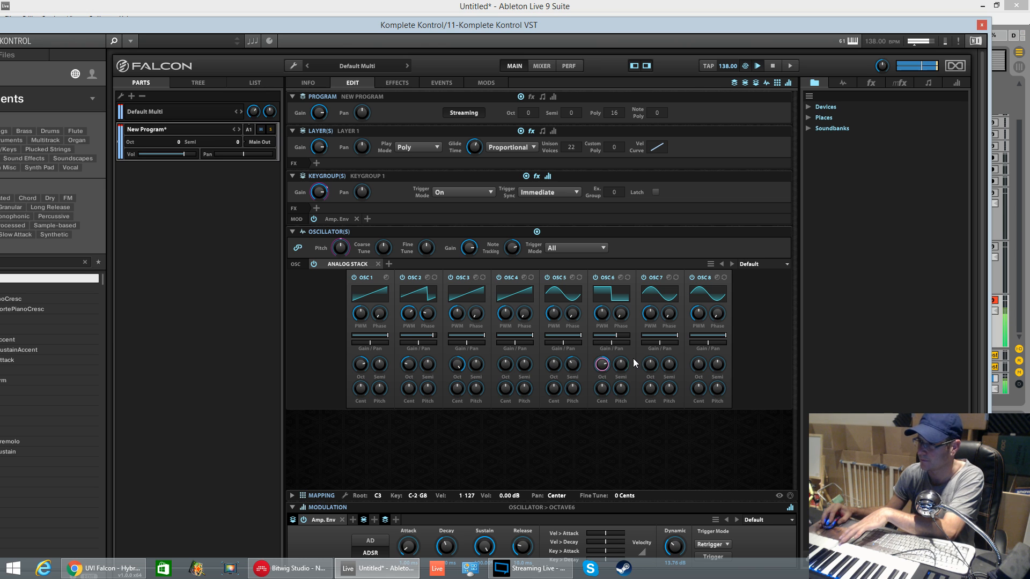
{"action": "left_click", "coordinate": [651, 365]}
{"action": "left_click", "coordinate": [699, 364]}
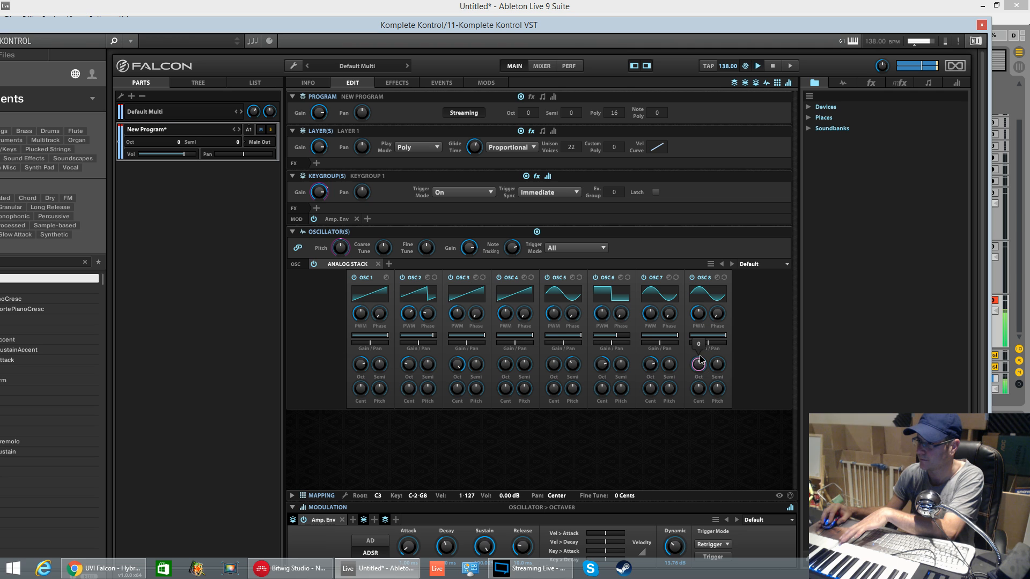
{"action": "left_click", "coordinate": [554, 363]}
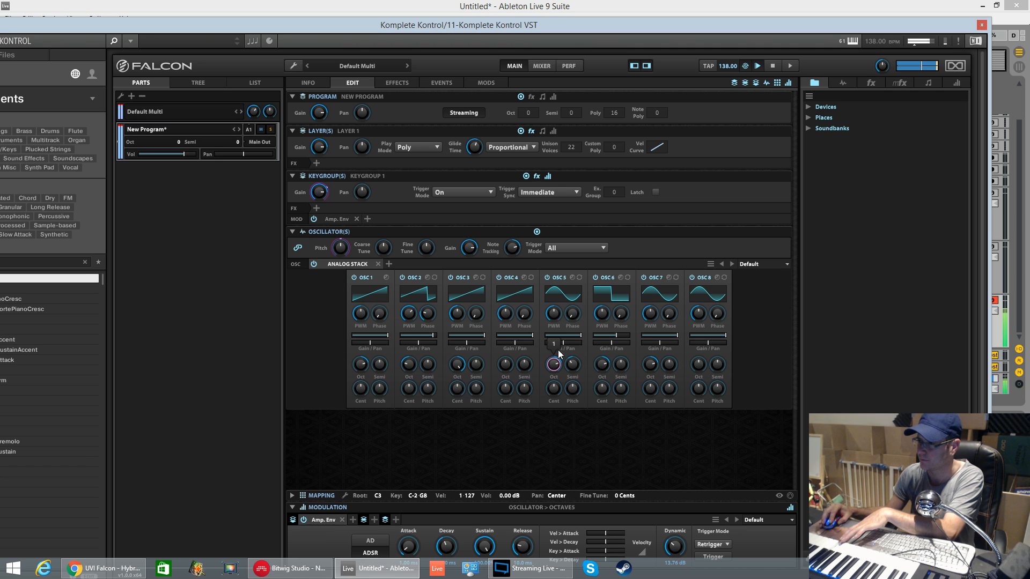
{"action": "left_click", "coordinate": [505, 364]}
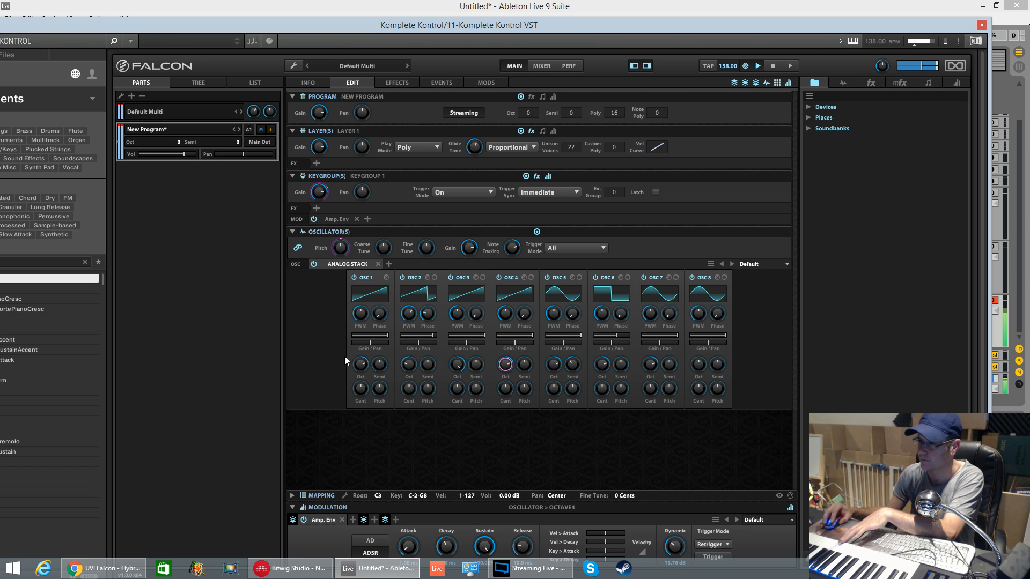
{"action": "left_click", "coordinate": [413, 364]}
{"action": "mouse_move", "coordinate": [554, 316]}
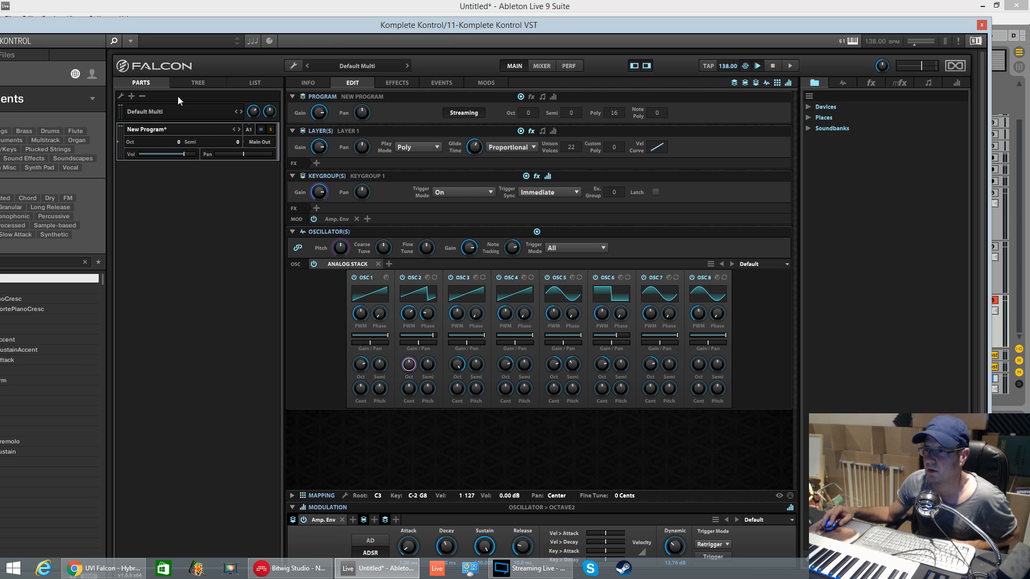
Replace track 11's instrument with an empty Komplete Kontrol instance and close track 10's plug-in window.
{"action": "left_click", "coordinate": [982, 25]}
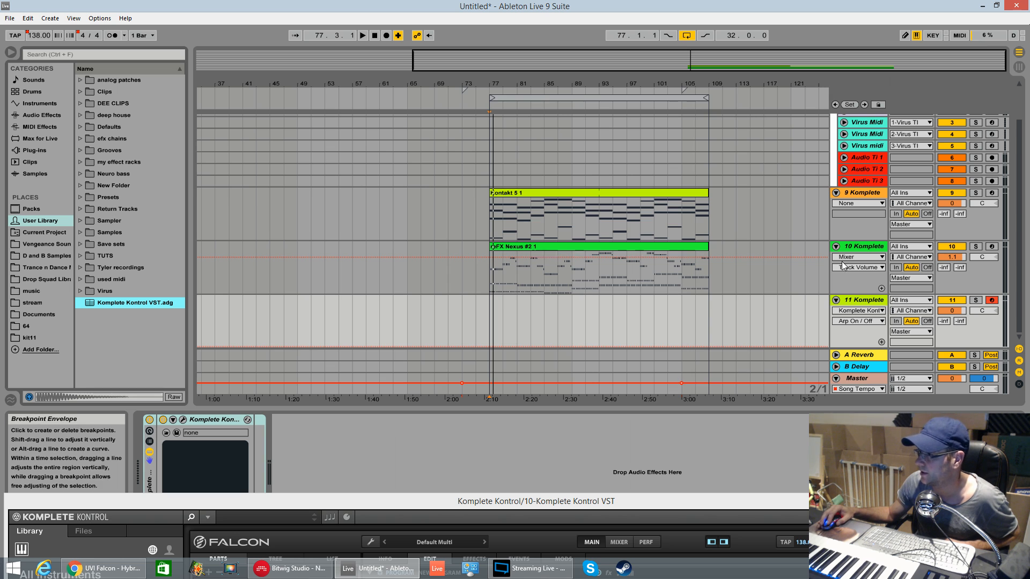
{"action": "right_click", "coordinate": [222, 422]}
{"action": "left_click", "coordinate": [249, 465]}
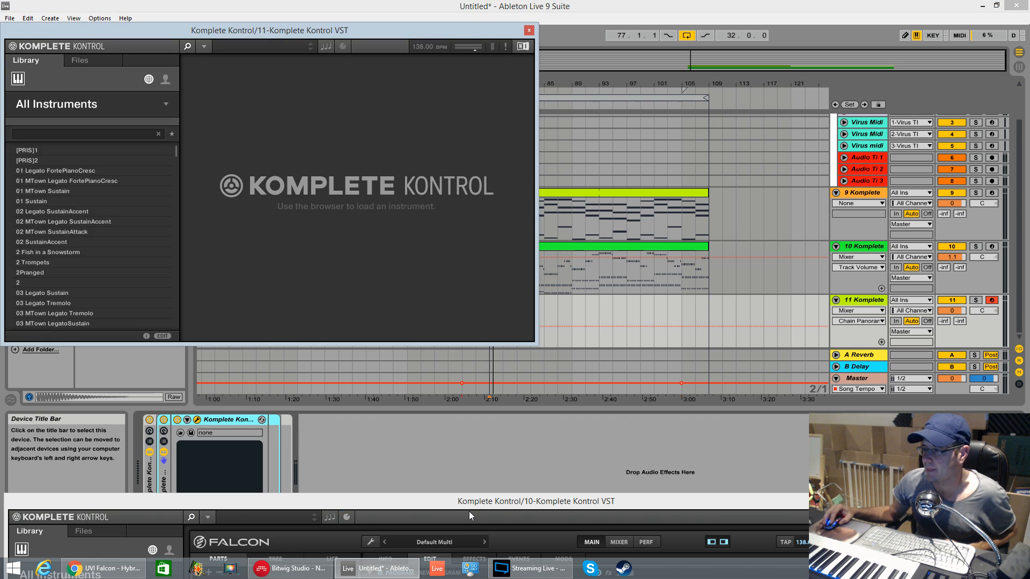
{"action": "left_click_drag", "start_coordinate": [504, 503], "coordinate": [456, 249]}
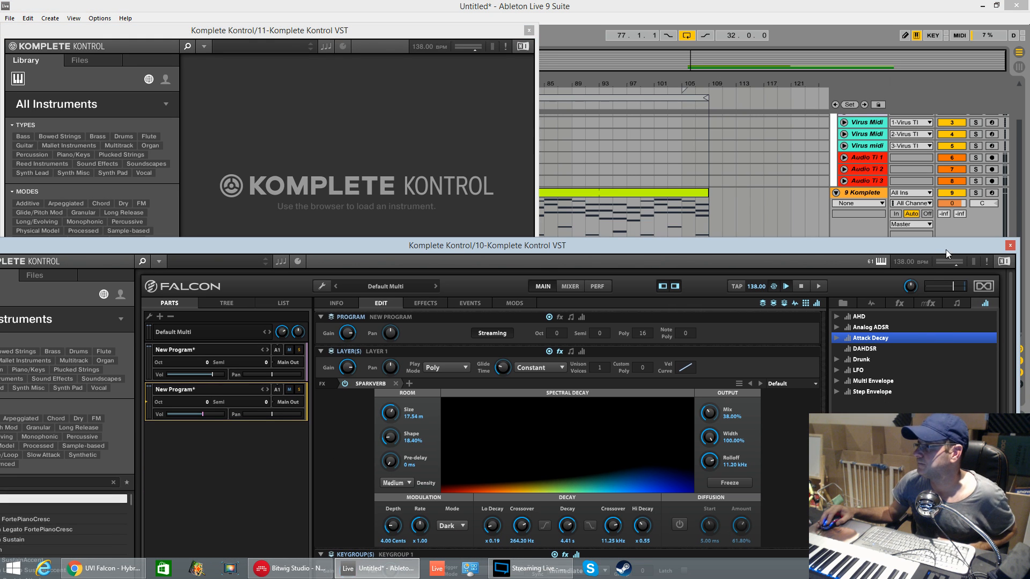
{"action": "left_click", "coordinate": [1010, 245]}
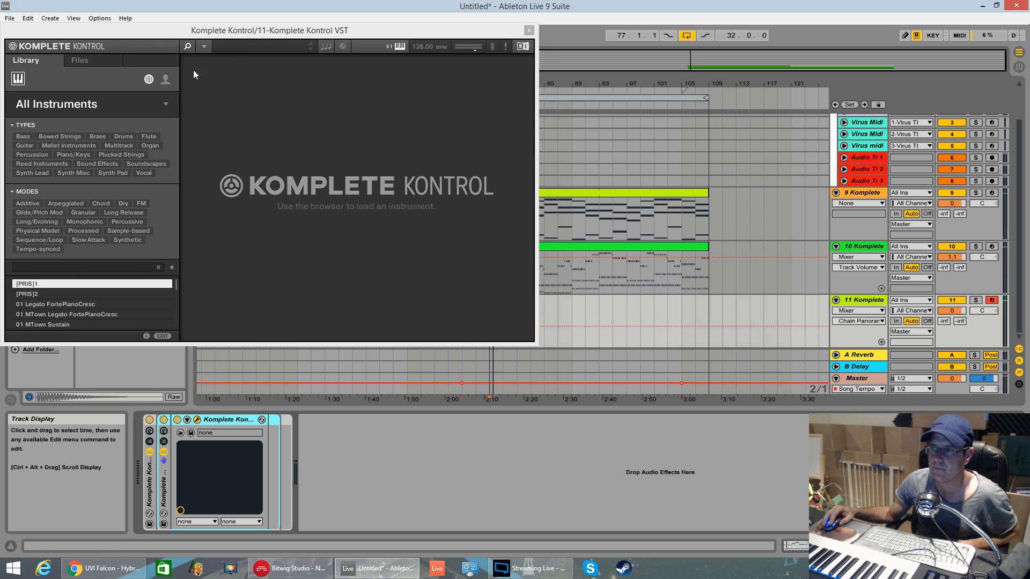
Load UVI's FalconVSTx64 into the empty Komplete Kontrol and fit its window to the screen.
{"action": "left_click", "coordinate": [204, 46]}
{"action": "mouse_move", "coordinate": [218, 84]}
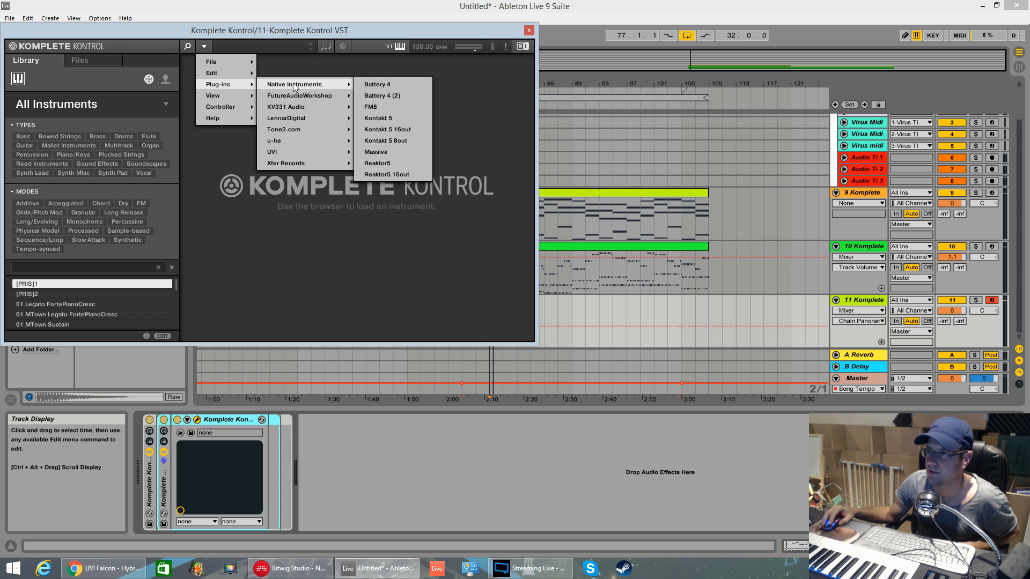
{"action": "mouse_move", "coordinate": [288, 153]}
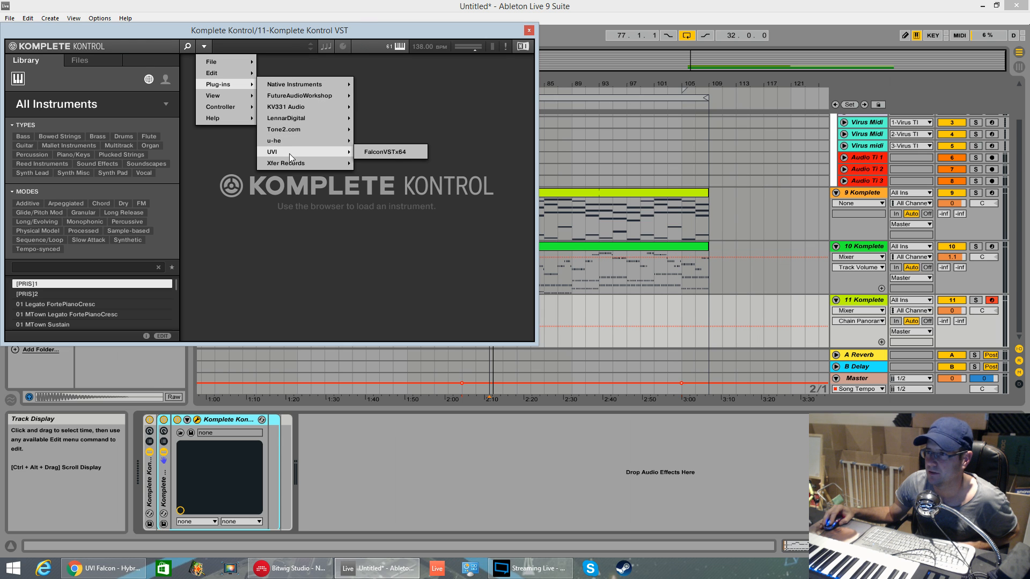
{"action": "left_click", "coordinate": [415, 153]}
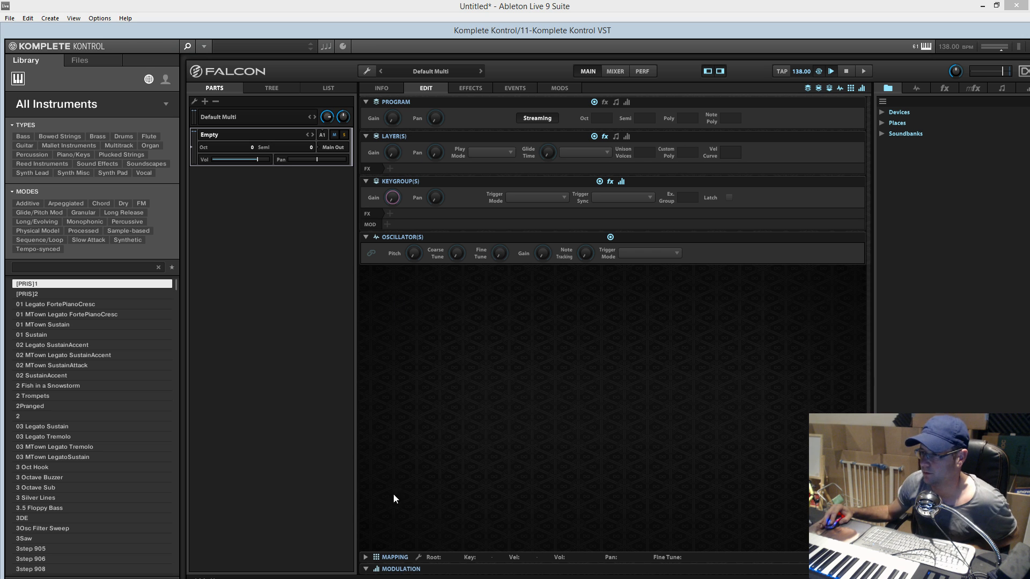
{"action": "double_click", "coordinate": [595, 30]}
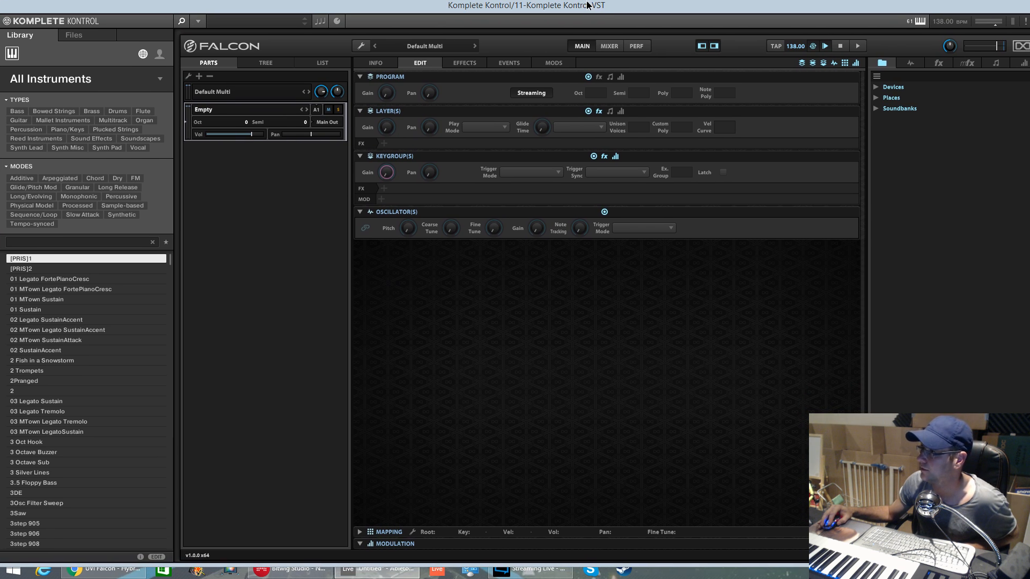
Create a keygroup from the Synth Template in the empty Falcon program.
{"action": "right_click", "coordinate": [408, 370]}
{"action": "mouse_move", "coordinate": [439, 340]}
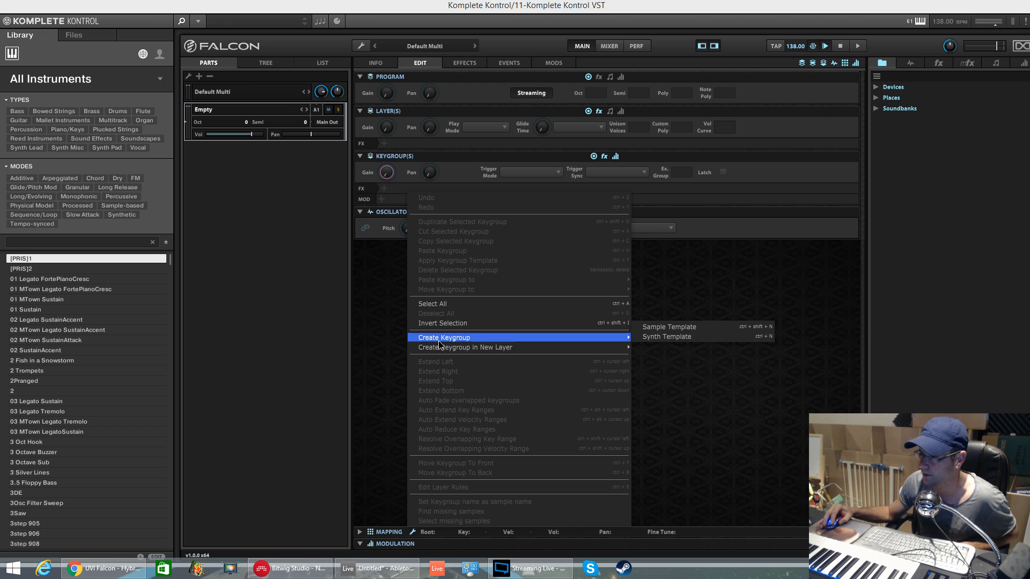
{"action": "left_click", "coordinate": [690, 340]}
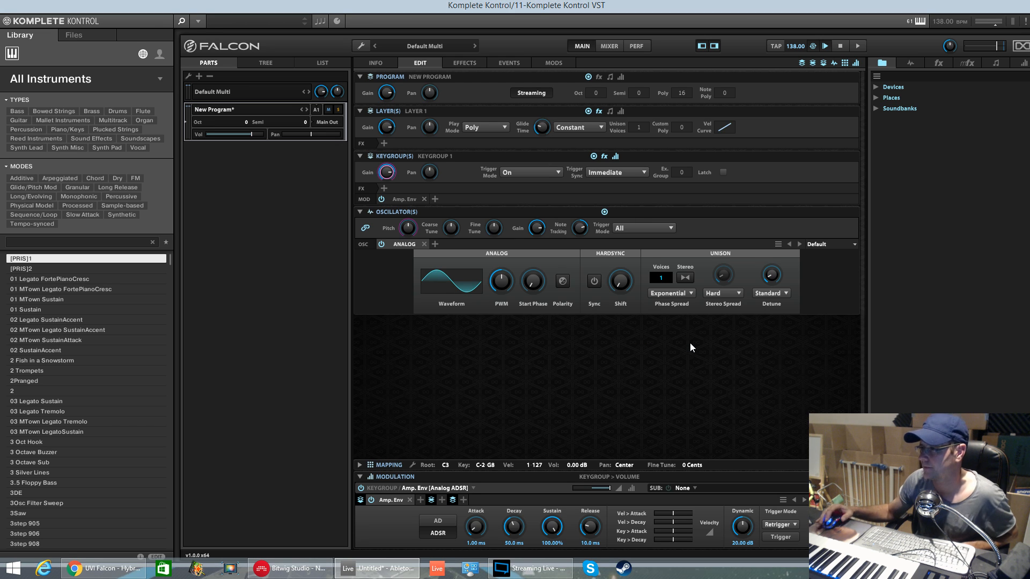
Replace the Analog oscillator with a Wavetable oscillator and set its phase distortion to 2.40%.
{"action": "left_click", "coordinate": [423, 245]}
{"action": "left_click", "coordinate": [381, 245]}
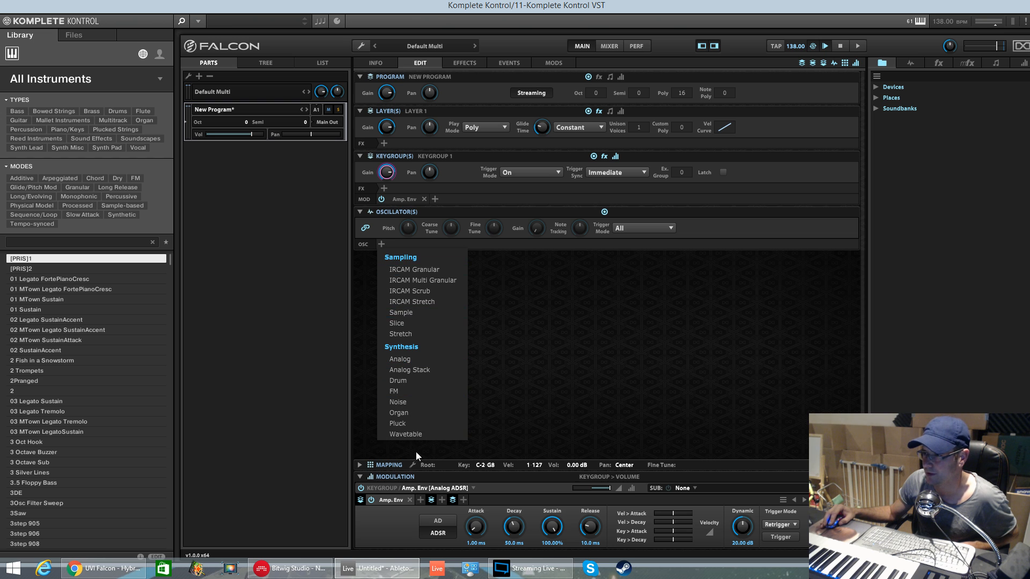
{"action": "left_click", "coordinate": [422, 435]}
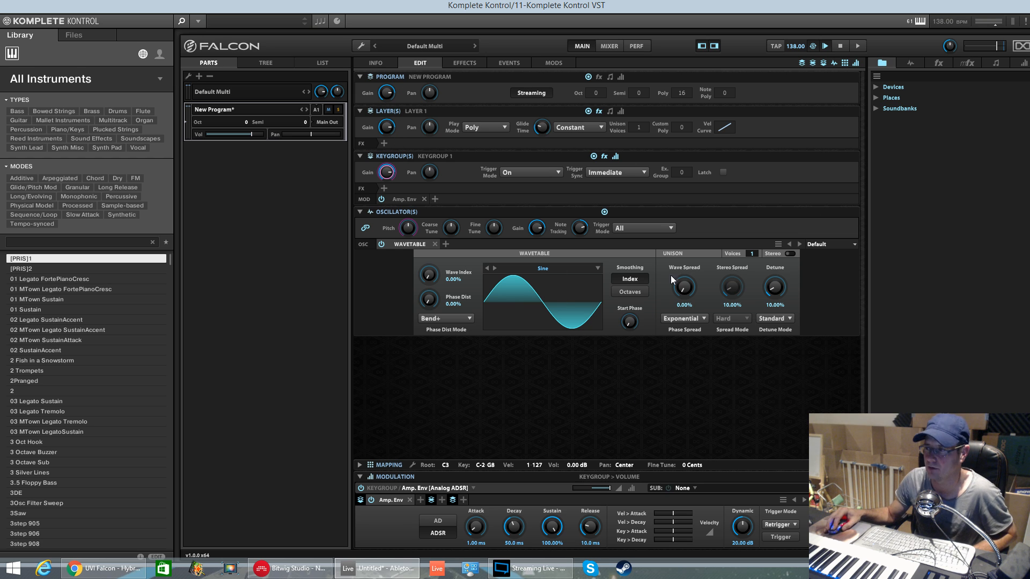
{"action": "left_click", "coordinate": [432, 280]}
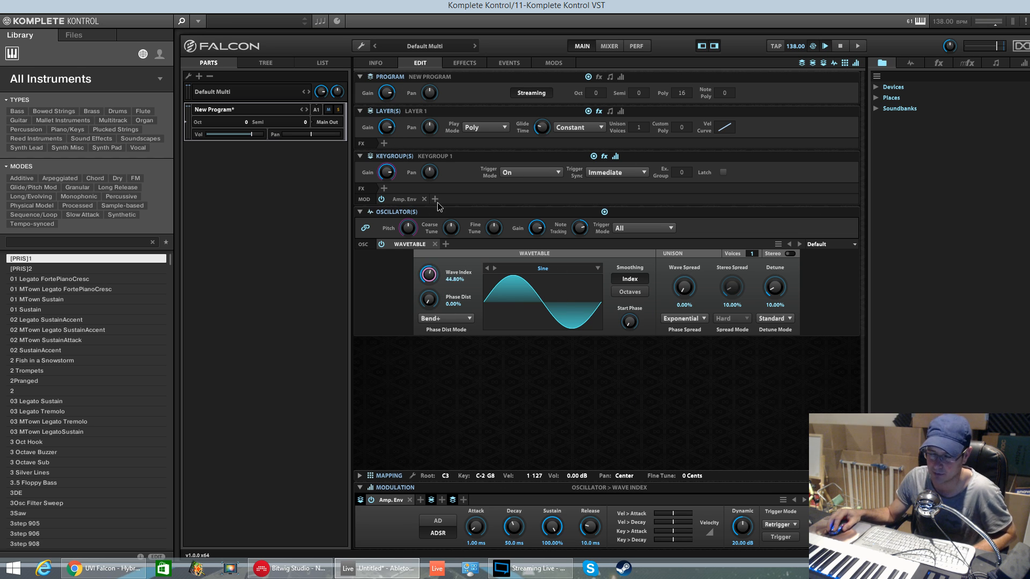
{"action": "left_click_drag", "start_coordinate": [429, 298], "coordinate": [441, 301]}
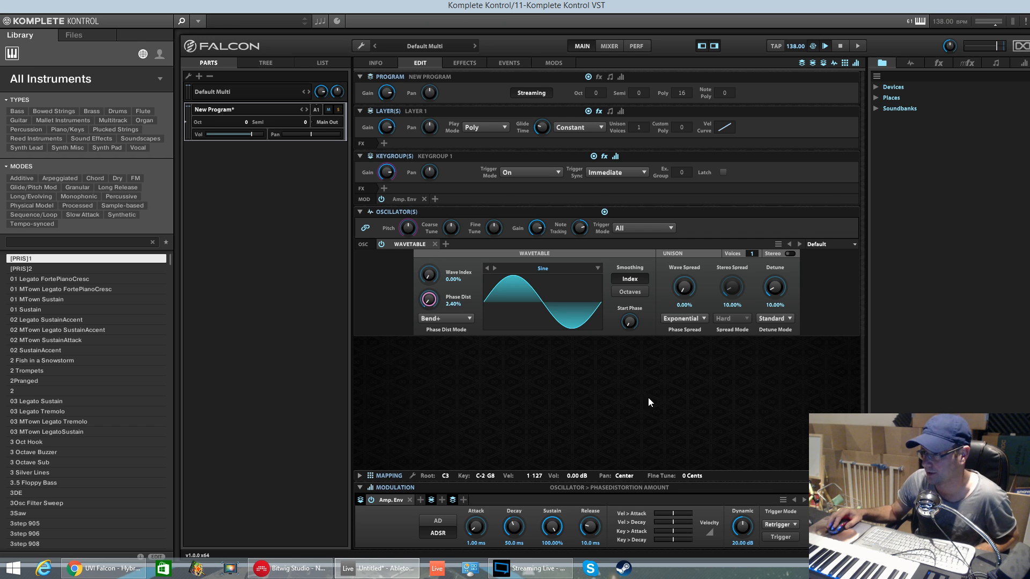
Browse the single and multi wavetable categories and load the Double Growl wavetable from the Bass group.
{"action": "left_click", "coordinate": [552, 266]}
{"action": "mouse_move", "coordinate": [530, 364]}
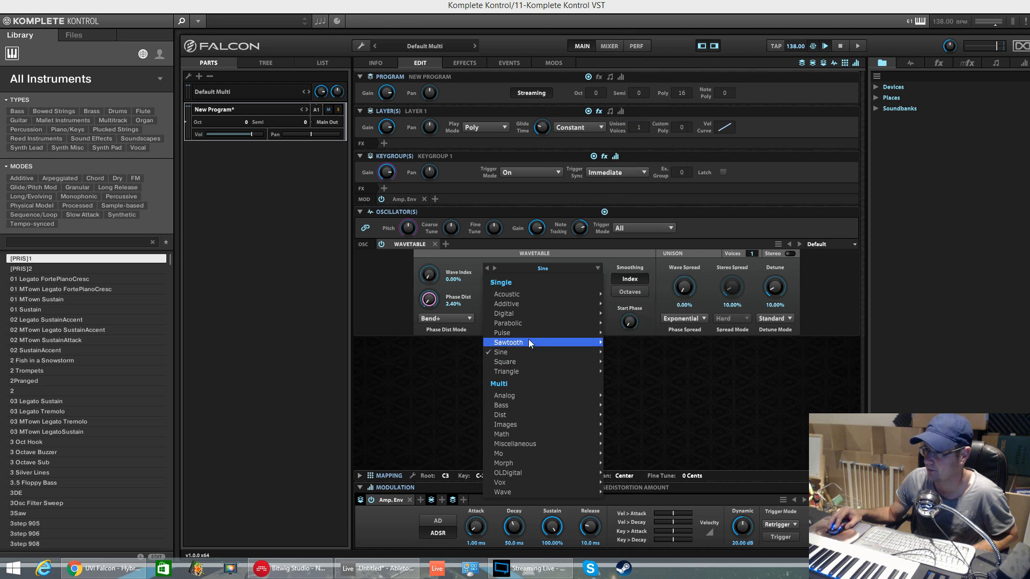
{"action": "mouse_move", "coordinate": [528, 317]}
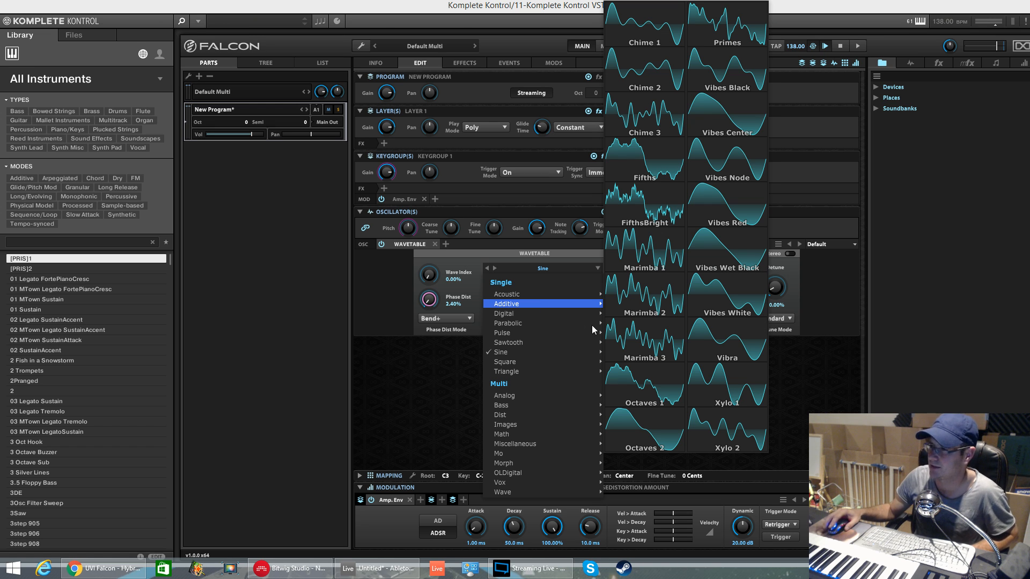
{"action": "mouse_move", "coordinate": [576, 328]}
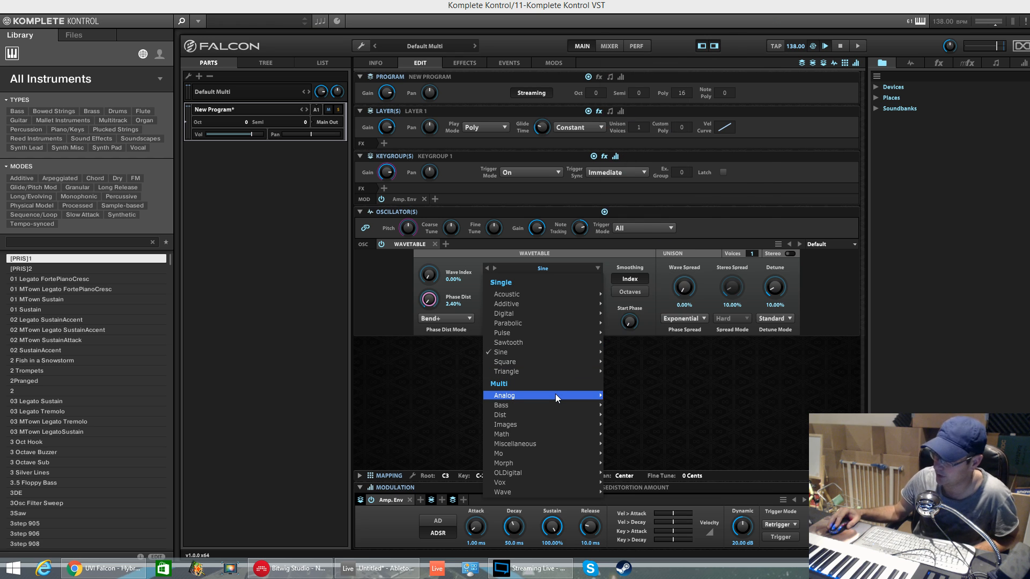
{"action": "mouse_move", "coordinate": [555, 394]}
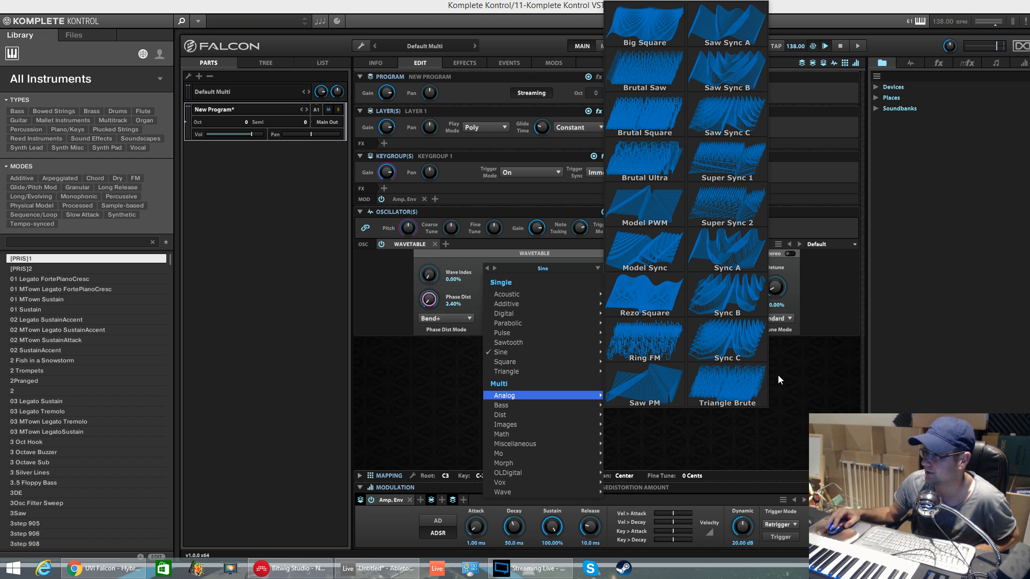
{"action": "mouse_move", "coordinate": [528, 405]}
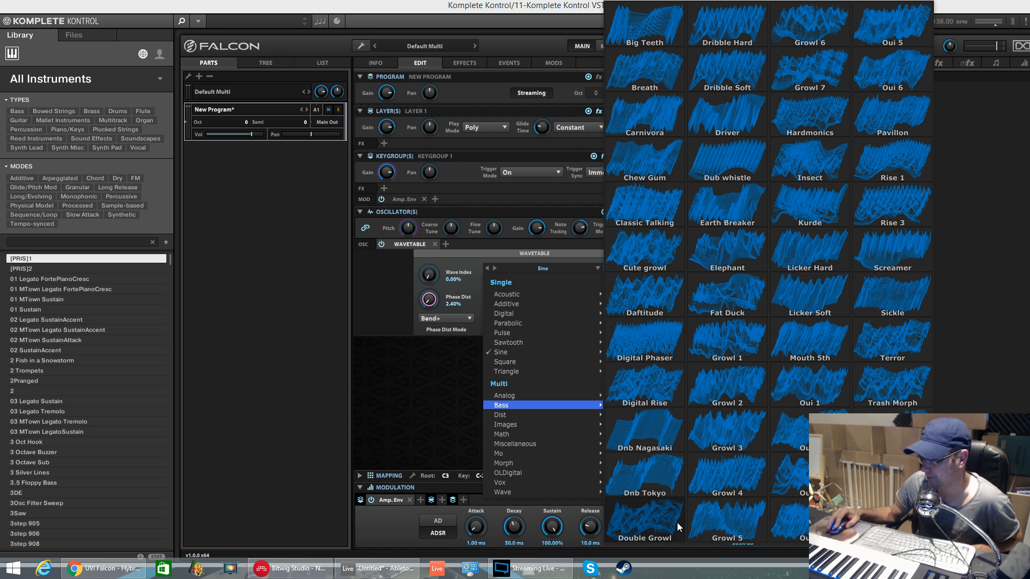
{"action": "left_click", "coordinate": [652, 517]}
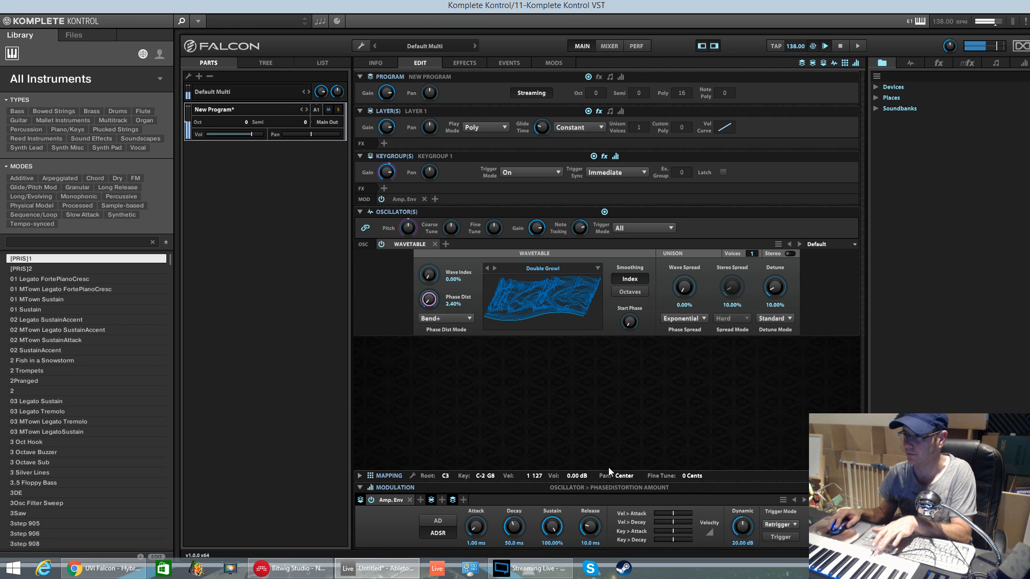
Set the wavetable's Wave Index to 54.40% and assign a new Multi Envelope to modulate it.
{"action": "left_click_drag", "start_coordinate": [431, 277], "coordinate": [449, 203]}
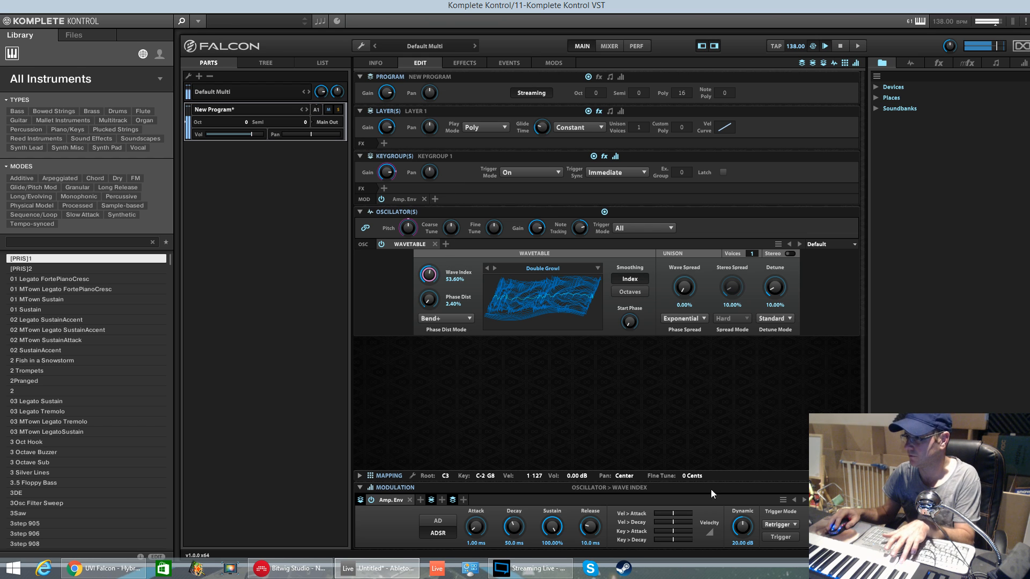
{"action": "mouse_move", "coordinate": [434, 280]}
{"action": "left_mouse_down"}
{"action": "mouse_move", "coordinate": [439, 210]}
{"action": "mouse_move", "coordinate": [441, 290]}
{"action": "mouse_move", "coordinate": [446, 214]}
{"action": "mouse_move", "coordinate": [440, 278]}
{"action": "left_mouse_up"}
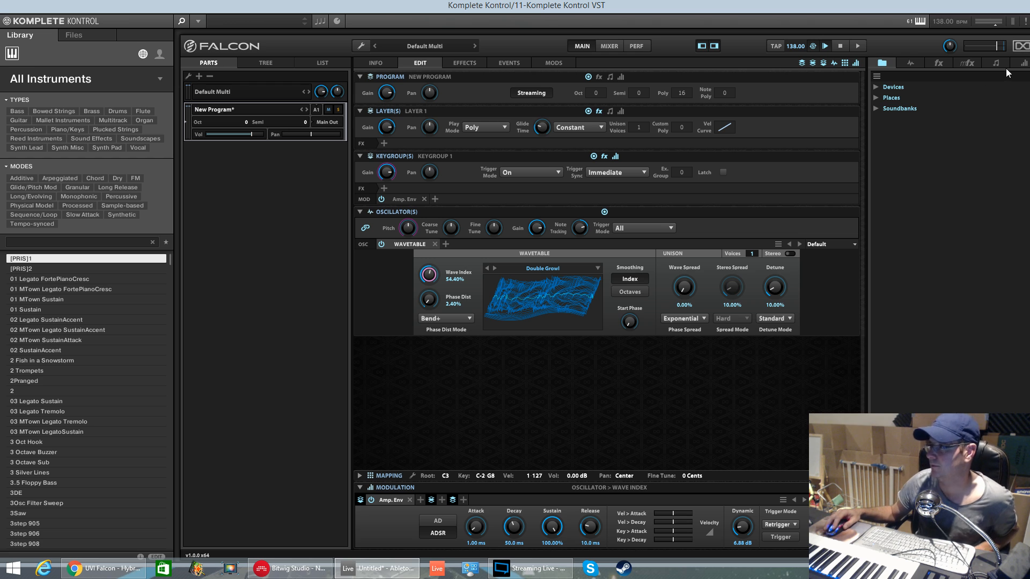
{"action": "left_click", "coordinate": [1023, 64]}
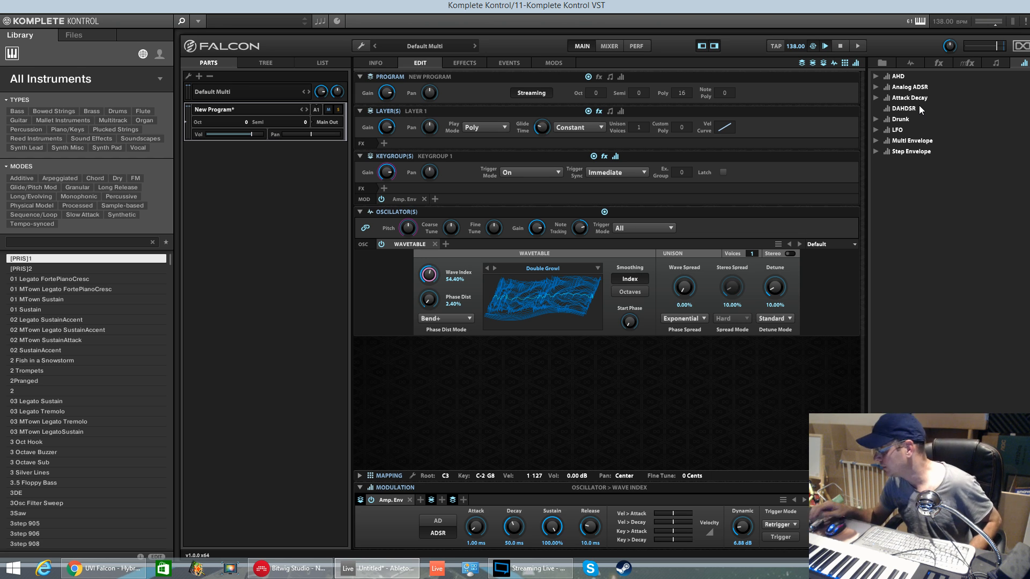
{"action": "left_click_drag", "start_coordinate": [923, 142], "coordinate": [433, 276]}
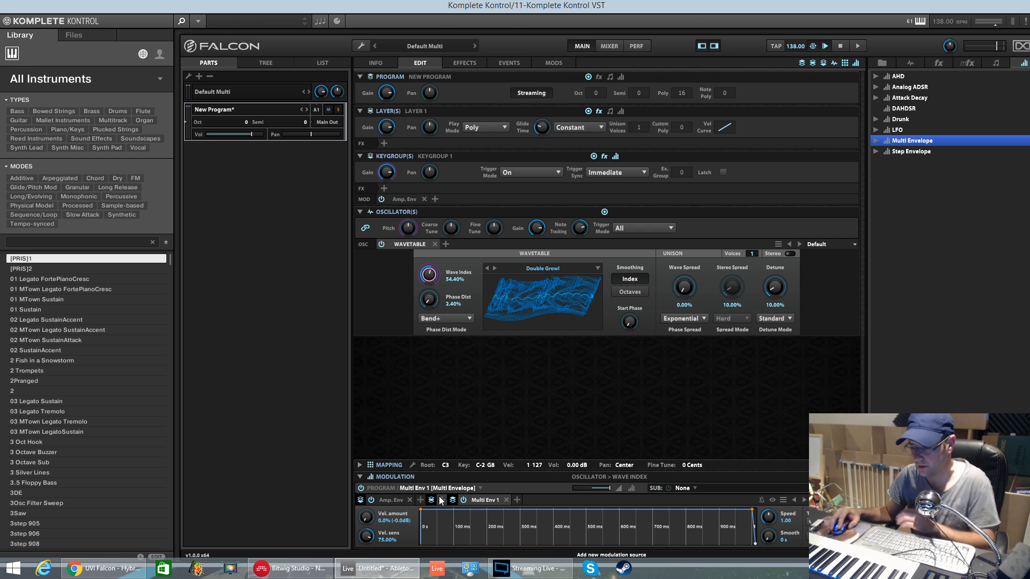
Shape Multi Env 1 to rise to a mid-height peak at about 0.75 s and fall near zero by about 1 s.
{"action": "left_click_drag", "start_coordinate": [423, 510], "coordinate": [680, 539]}
{"action": "left_click_drag", "start_coordinate": [424, 509], "coordinate": [652, 513]}
{"action": "scroll", "coordinate": [715, 530], "scroll_direction": "down", "scroll_amount": 3}
{"action": "scroll", "coordinate": [714, 526], "scroll_direction": "down", "scroll_amount": 3}
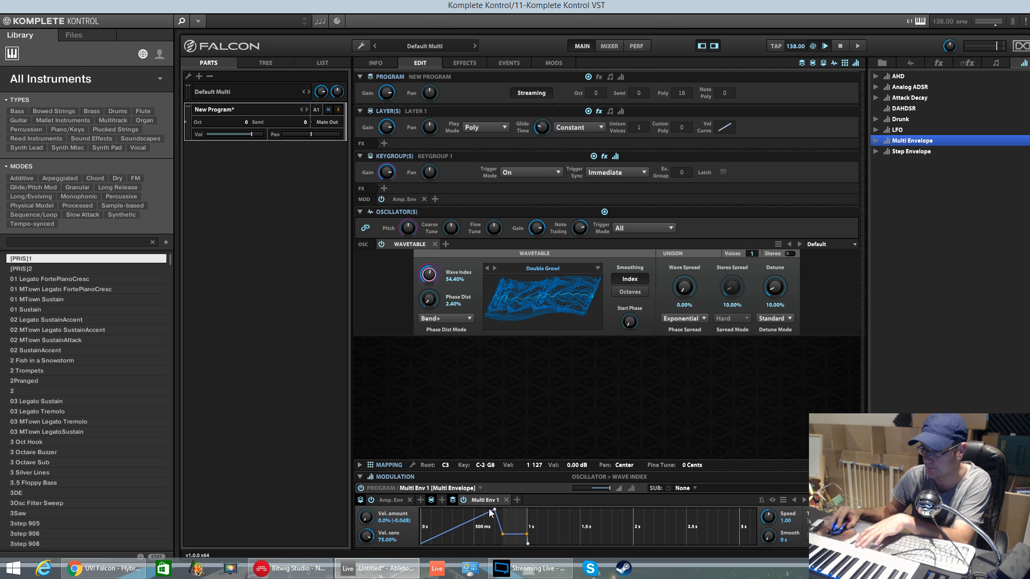
{"action": "left_click_drag", "start_coordinate": [494, 510], "coordinate": [555, 537]}
{"action": "left_click_drag", "start_coordinate": [507, 513], "coordinate": [505, 530]}
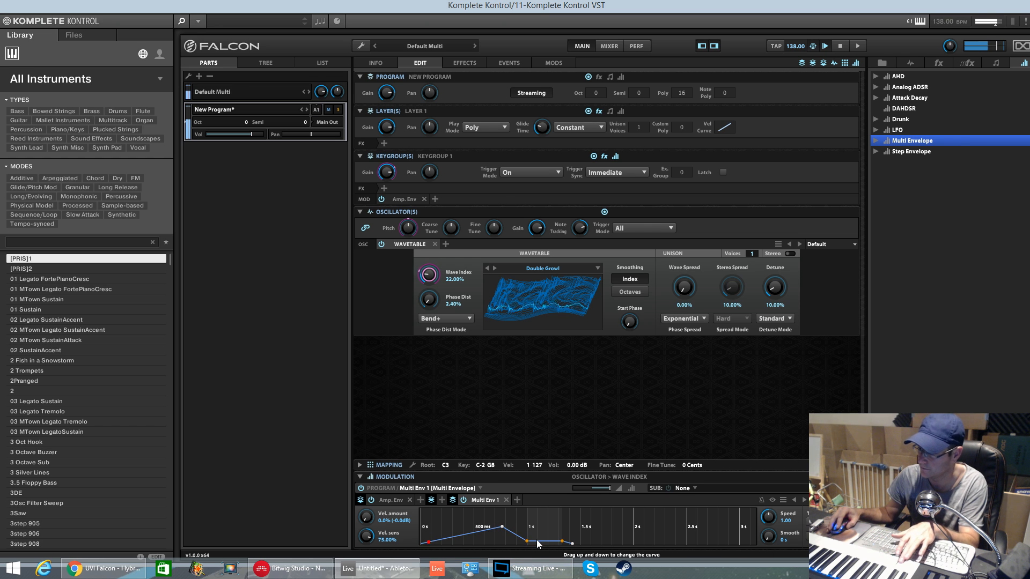
Stretch Multi Env 1 to end at about 2.4 s with its peak at about 0.7 s, and sync it to tempo.
{"action": "left_click_drag", "start_coordinate": [573, 543], "coordinate": [680, 539]}
{"action": "mouse_move", "coordinate": [562, 542]}
{"action": "left_mouse_down"}
{"action": "mouse_move", "coordinate": [632, 539]}
{"action": "mouse_move", "coordinate": [580, 545]}
{"action": "left_mouse_up"}
{"action": "left_click_drag", "start_coordinate": [503, 528], "coordinate": [497, 527]}
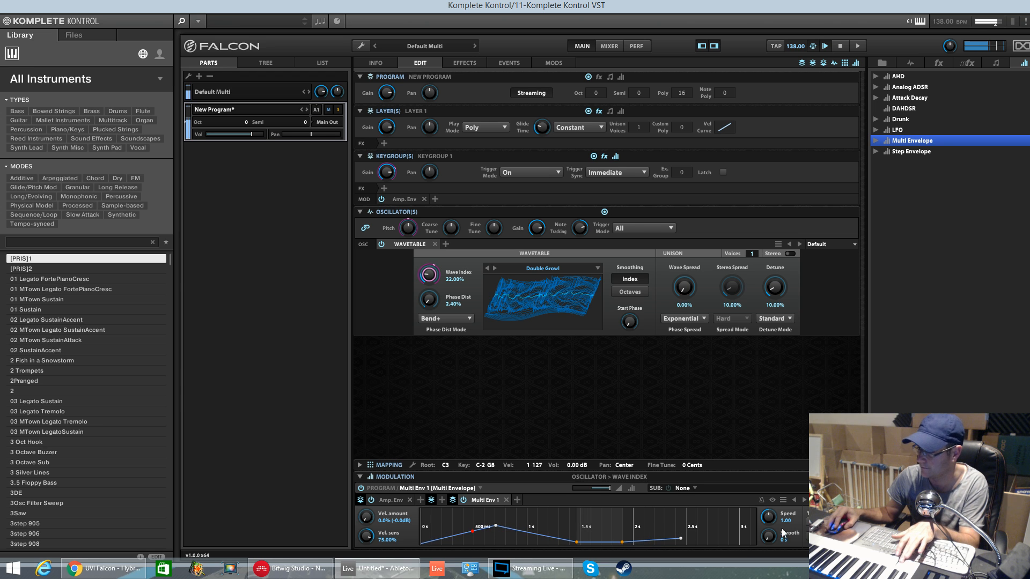
{"action": "left_click", "coordinate": [761, 500]}
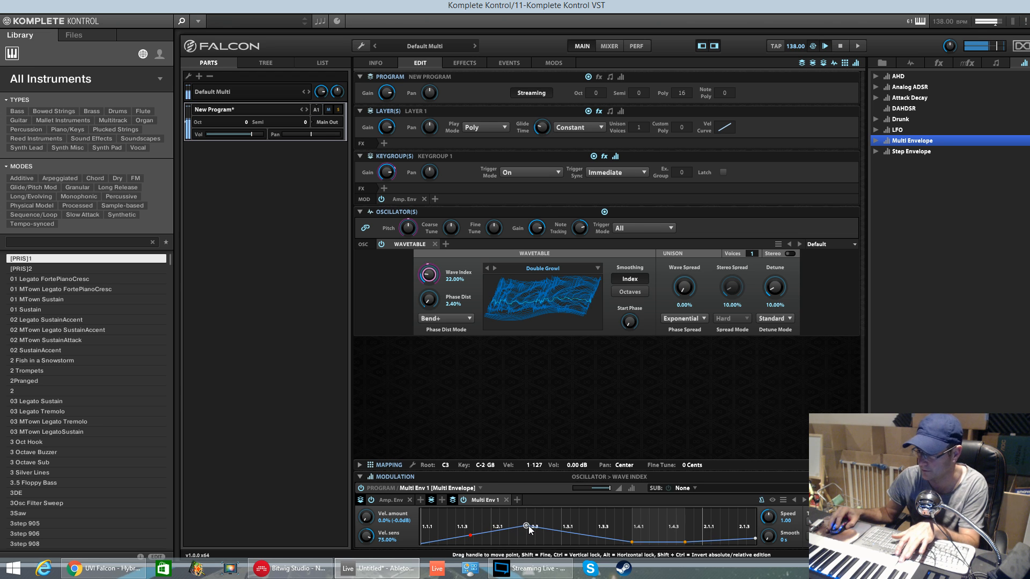
Move Multi Env 1's peak to about 1.3.1 on the tempo grid.
{"action": "left_click_drag", "start_coordinate": [527, 526], "coordinate": [562, 525]}
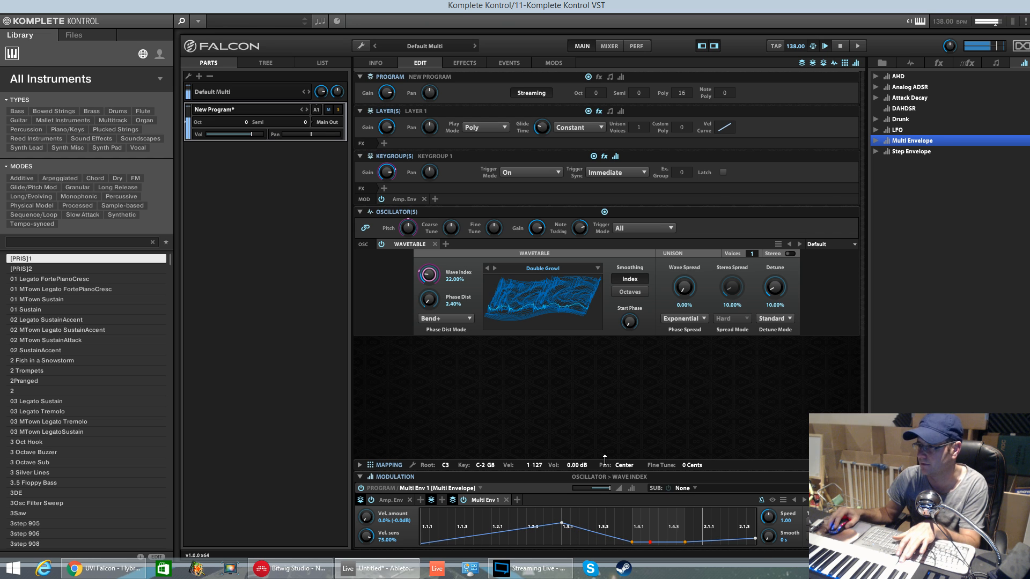
Start playback with the metronome enabled and mute tracks 9 and 10, leaving the Falcon editor accessible.
{"action": "left_click_drag", "start_coordinate": [210, 11], "coordinate": [207, 87]}
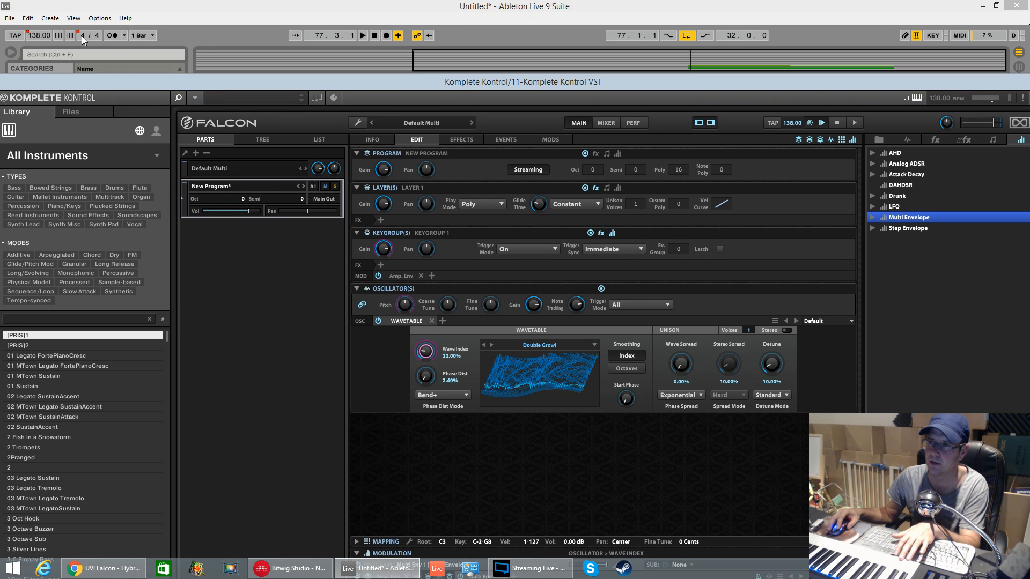
{"action": "left_click", "coordinate": [118, 38]}
{"action": "key", "text": "space"}
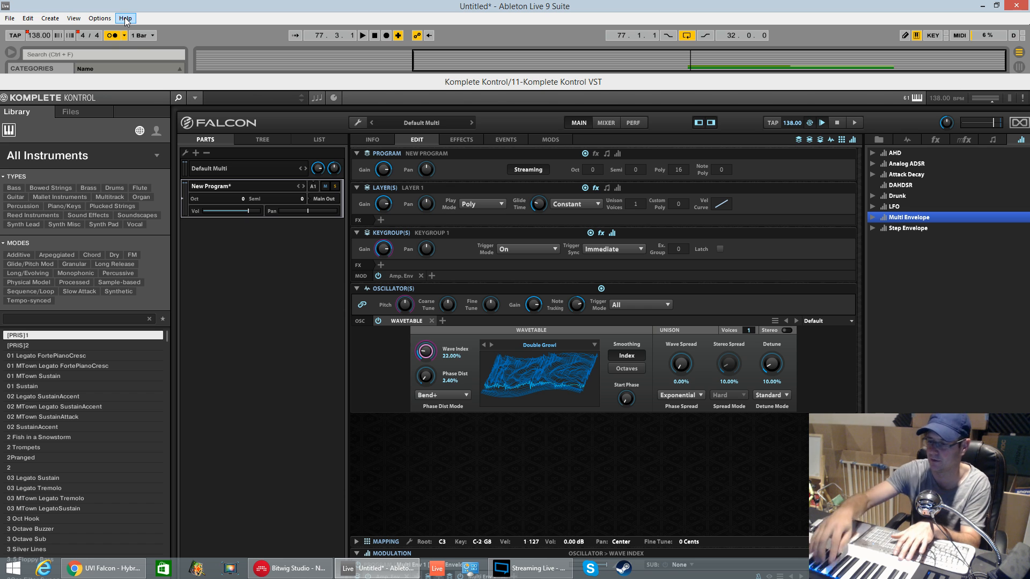
{"action": "left_click_drag", "start_coordinate": [774, 78], "coordinate": [803, 308]}
{"action": "left_click", "coordinate": [952, 246]}
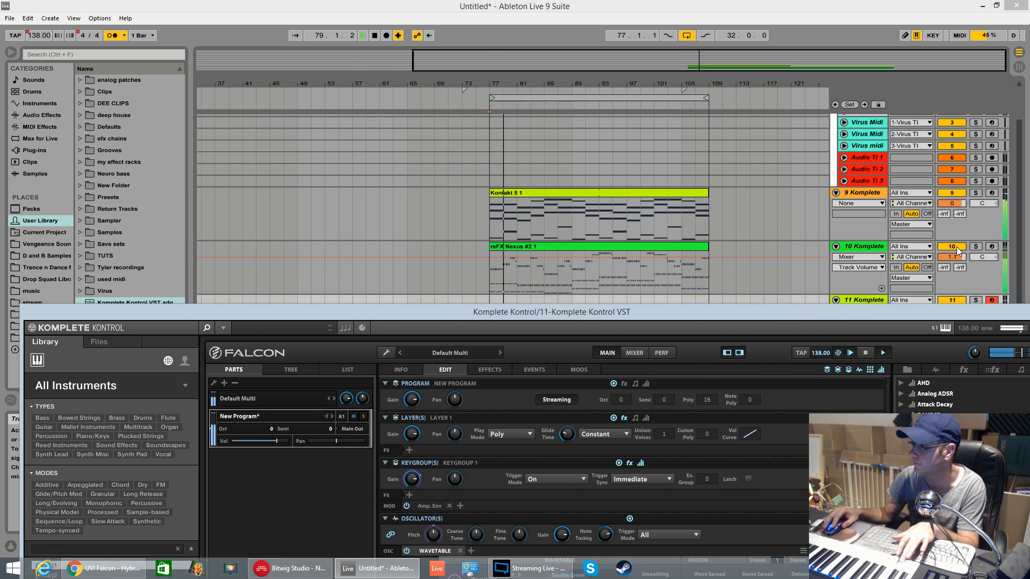
{"action": "left_click", "coordinate": [952, 192]}
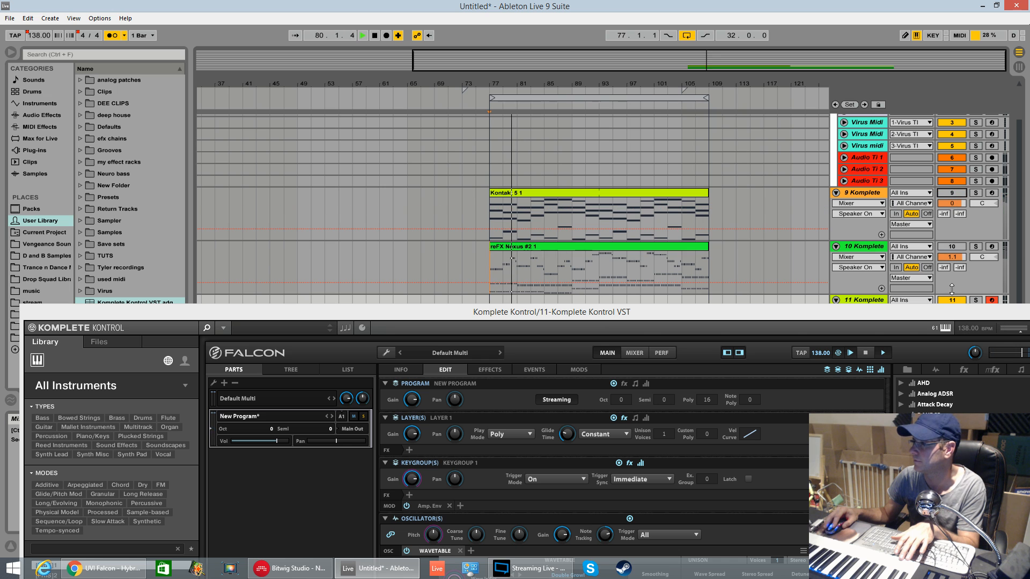
{"action": "left_click_drag", "start_coordinate": [646, 312], "coordinate": [628, 136]}
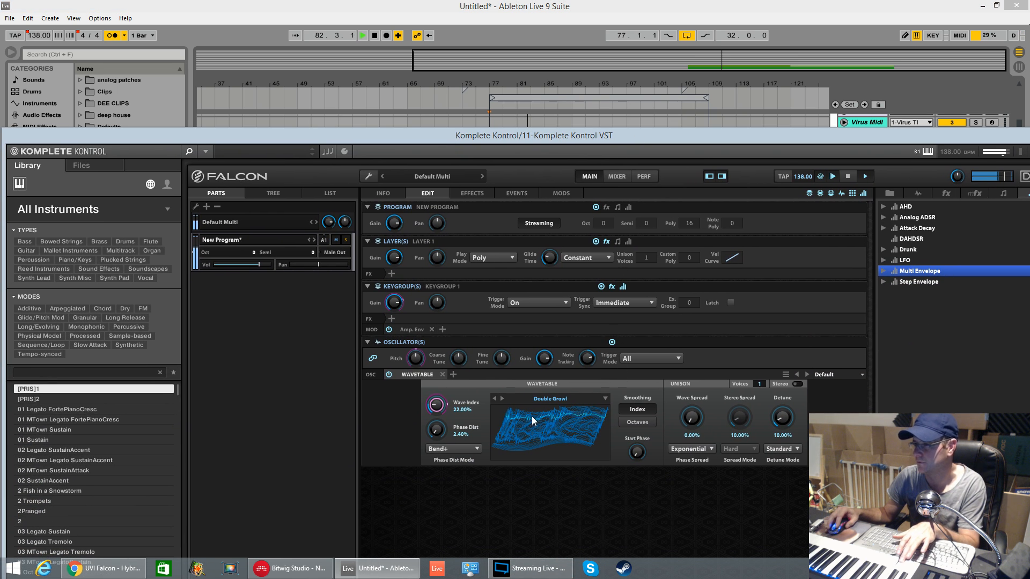
{"action": "left_click_drag", "start_coordinate": [633, 137], "coordinate": [641, 4]}
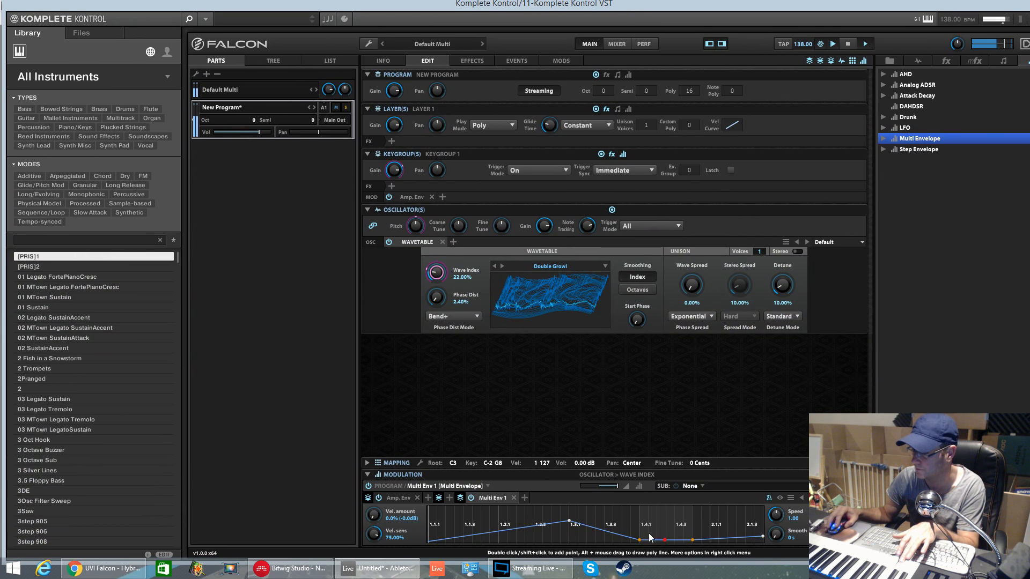
Add a second Multi Env 1 peak at about 1.4.3, falling to a low point at about 2.1.1, plus an extra point at about 1.3.3.
{"action": "left_click_drag", "start_coordinate": [669, 542], "coordinate": [673, 507]}
{"action": "left_click_drag", "start_coordinate": [692, 541], "coordinate": [708, 541]}
{"action": "left_click_drag", "start_coordinate": [674, 507], "coordinate": [674, 518]}
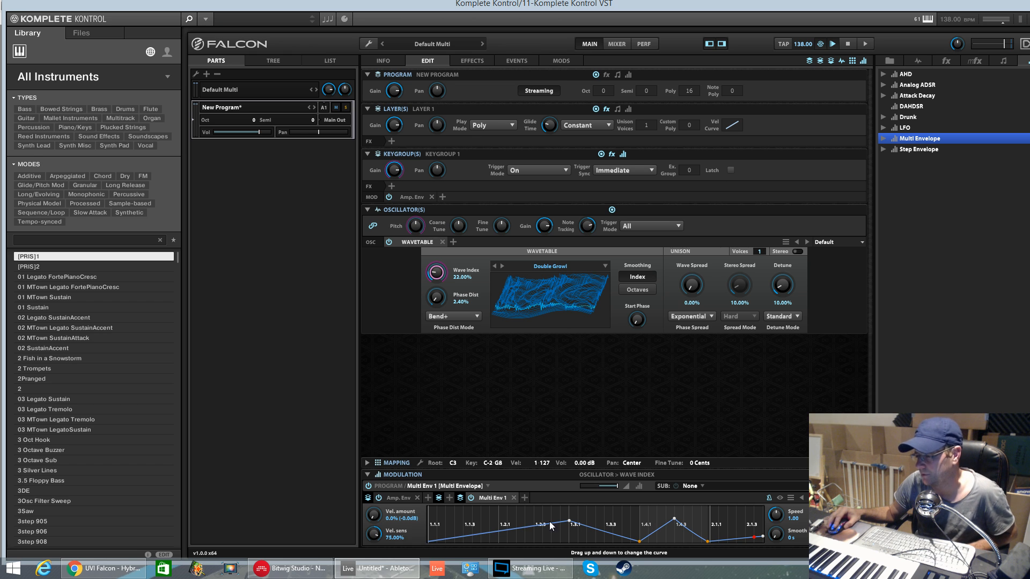
{"action": "double_click", "coordinate": [601, 531]}
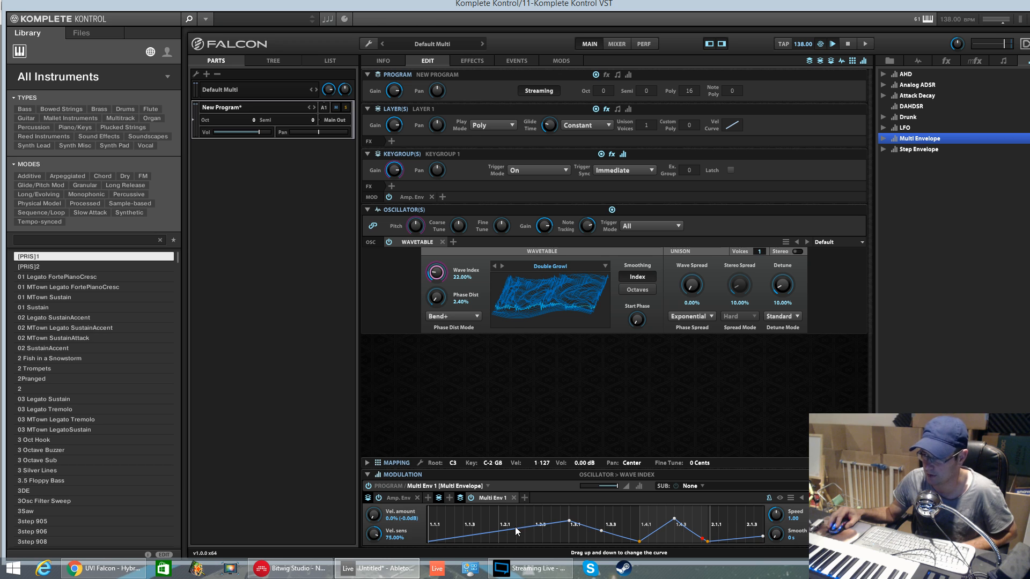
{"action": "scroll", "coordinate": [523, 525], "scroll_direction": "down", "scroll_amount": 3}
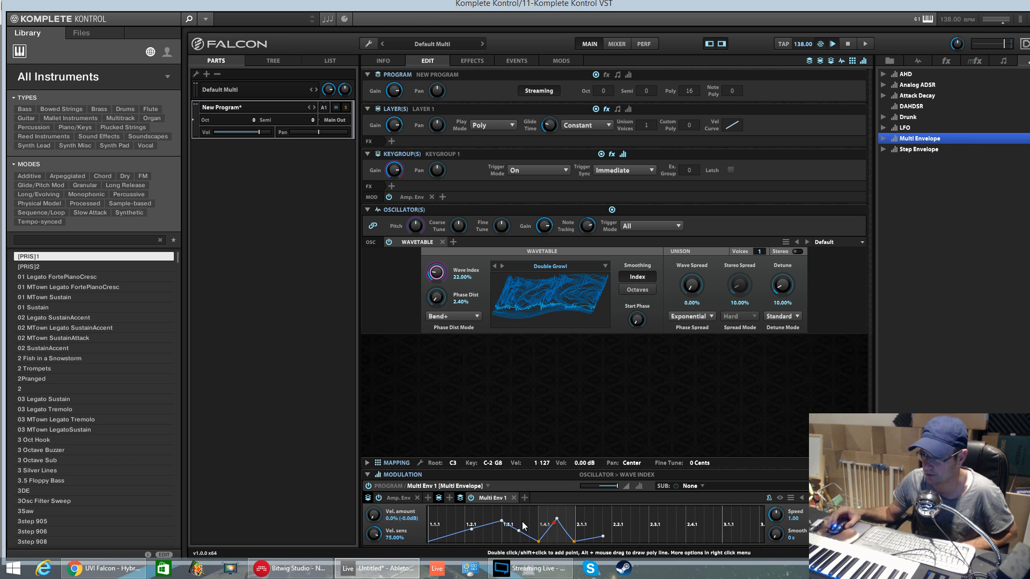
Reshape Multi Env 1 with peaks at about 1.2.1, 1.3.4 and 2.2.1, low points between them, and an end at about 2.4.1.
{"action": "double_click", "coordinate": [471, 525]}
{"action": "left_click_drag", "start_coordinate": [471, 525], "coordinate": [690, 536]}
{"action": "left_click_drag", "start_coordinate": [573, 543], "coordinate": [610, 521]}
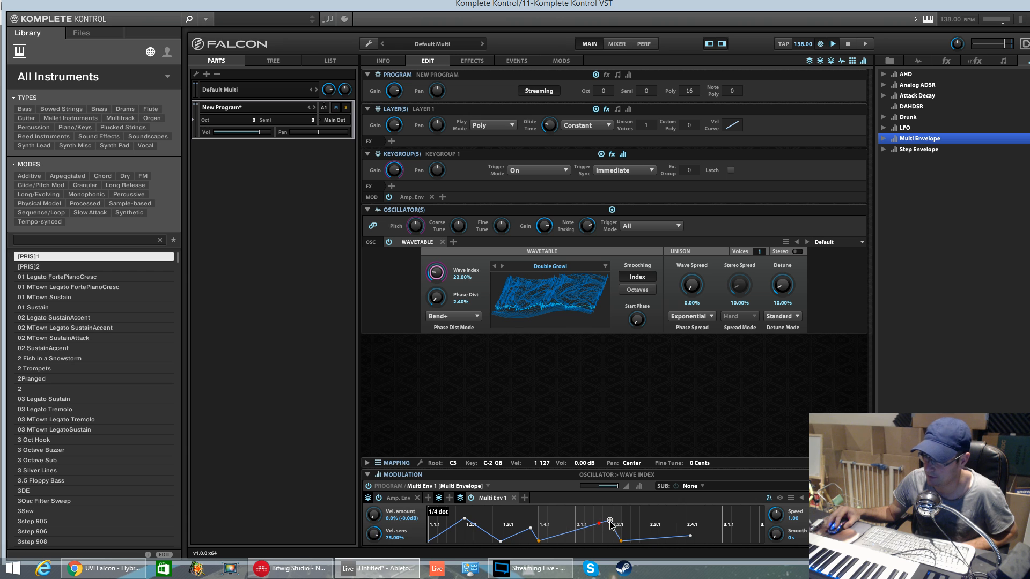
{"action": "left_click_drag", "start_coordinate": [538, 540], "coordinate": [601, 542]}
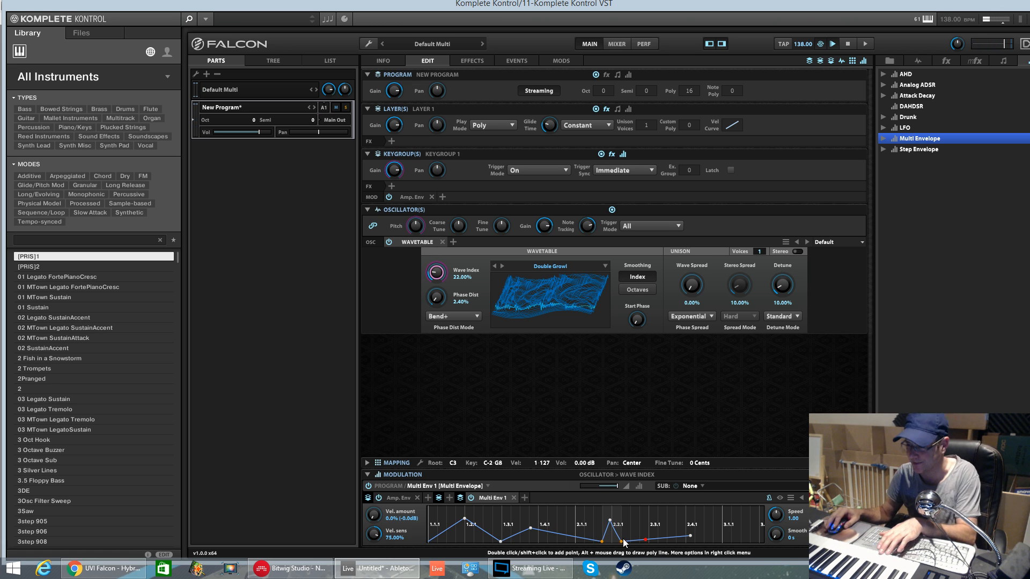
Set the Wave Index modulation depth to 0.59 and adjust Multi Env 1's narrow peak at about 2.2.1 to mid height.
{"action": "left_click_drag", "start_coordinate": [611, 520], "coordinate": [611, 529]}
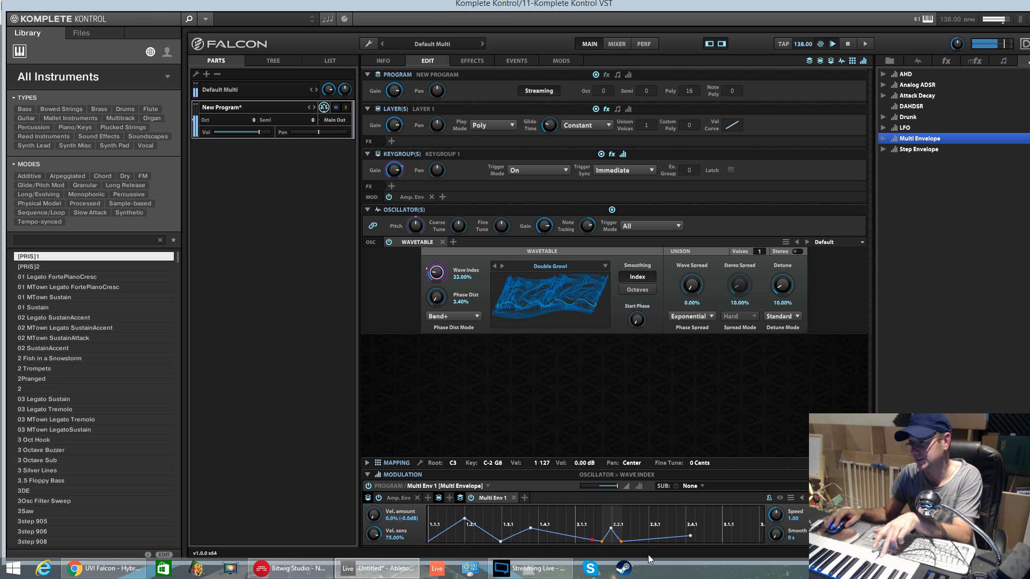
{"action": "left_click_drag", "start_coordinate": [611, 529], "coordinate": [611, 507]}
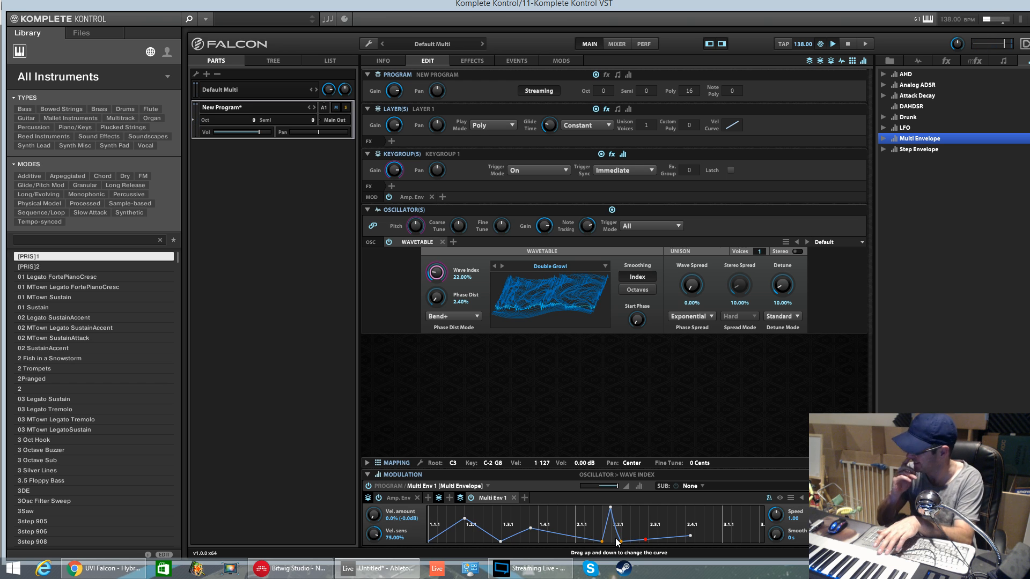
{"action": "left_click_drag", "start_coordinate": [617, 486], "coordinate": [611, 486]}
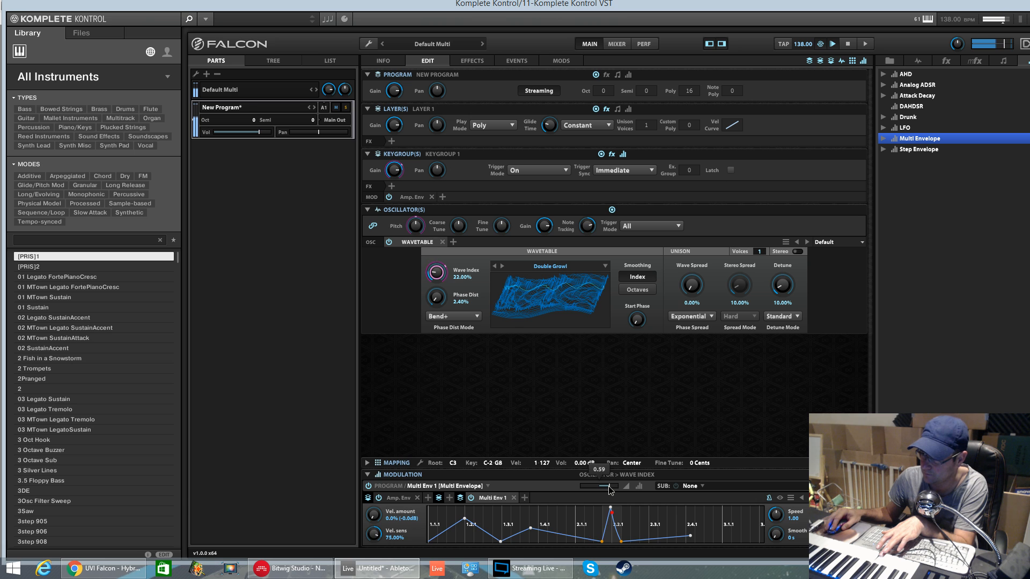
{"action": "left_click_drag", "start_coordinate": [610, 507], "coordinate": [612, 524]}
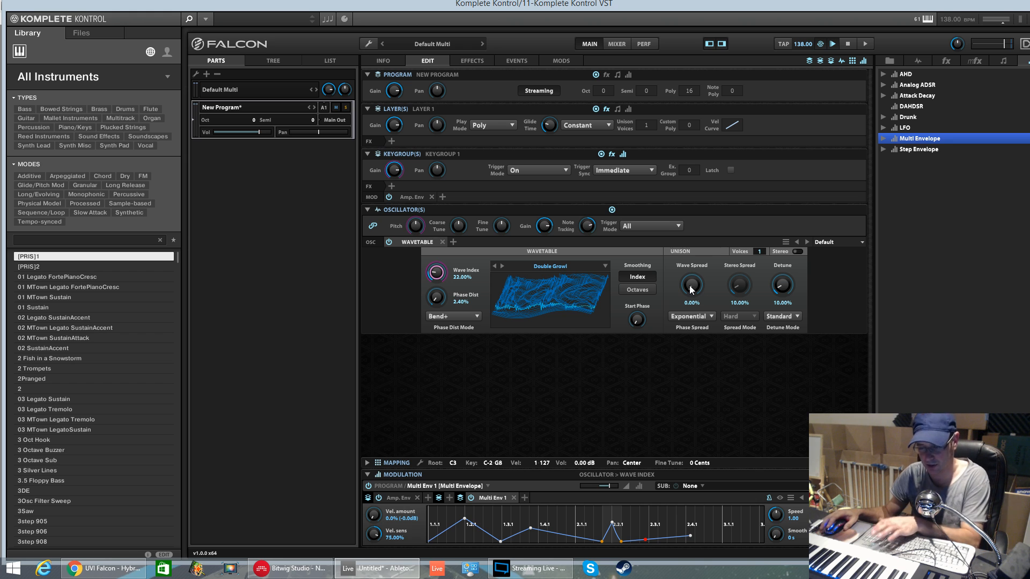
Set the wavetable unison to 4 voices in stereo with Wave Spread 25.60%, Stereo Spread 49.20% and Detune 19.60%.
{"action": "left_click_drag", "start_coordinate": [690, 289], "coordinate": [690, 287]}
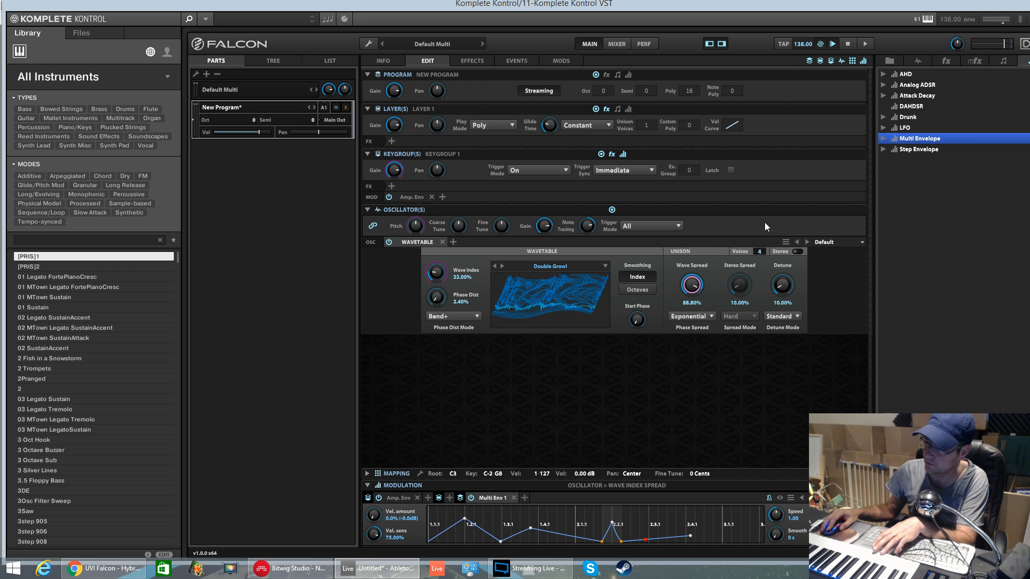
{"action": "left_click", "coordinate": [739, 290]}
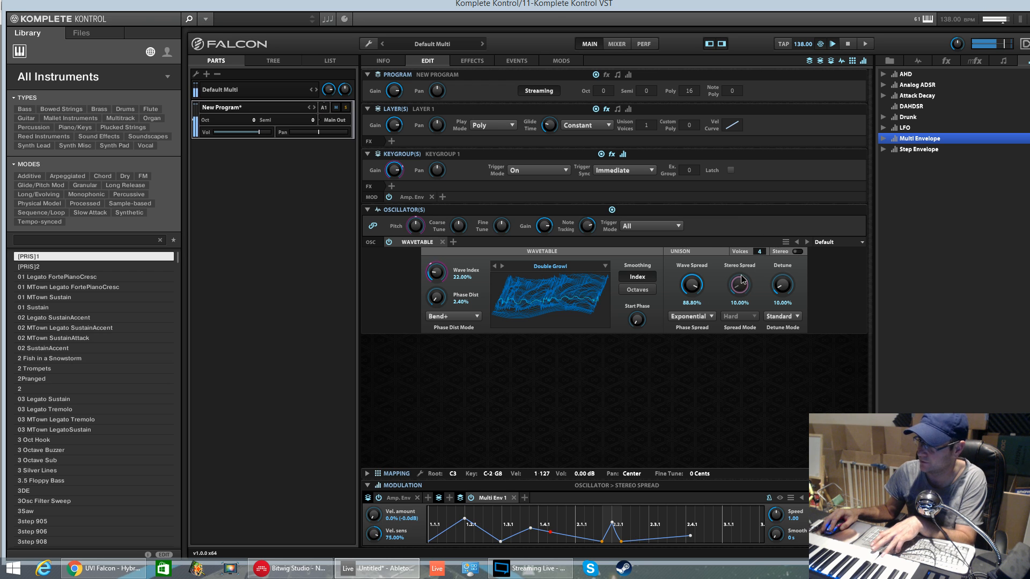
{"action": "left_click", "coordinate": [797, 253]}
{"action": "left_click_drag", "start_coordinate": [784, 285], "coordinate": [749, 232]}
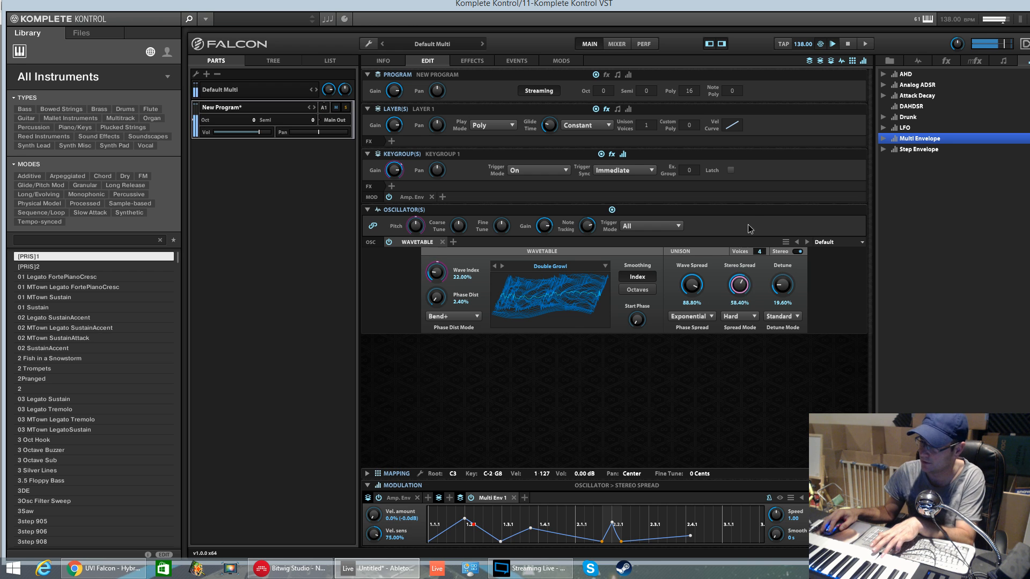
{"action": "left_click_drag", "start_coordinate": [702, 282], "coordinate": [743, 331]}
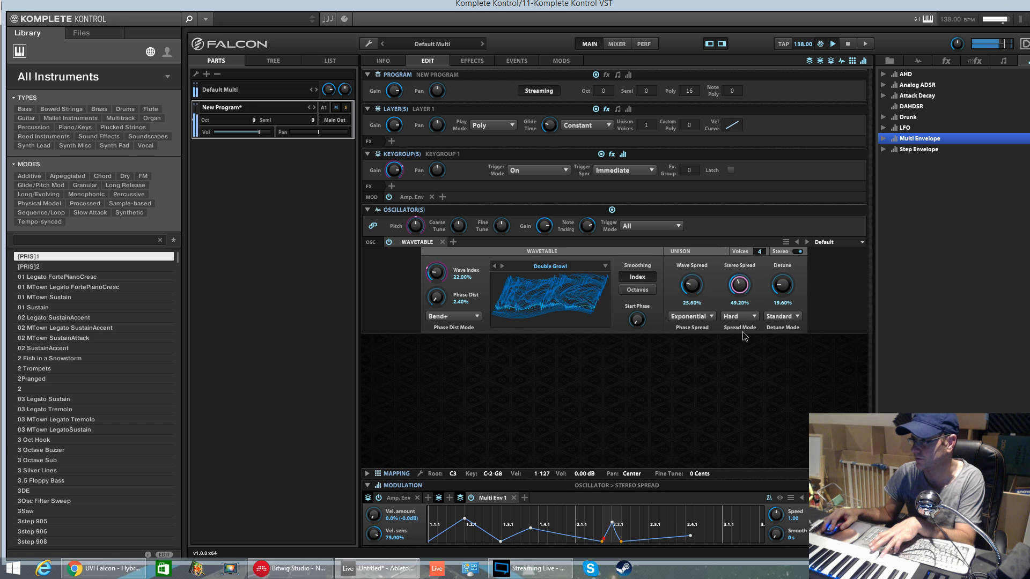
Set the Detune Mode to Large, Detune to 0.00%, Stereo Spread to 10.80% and the unison to 1 voice.
{"action": "left_click_drag", "start_coordinate": [782, 285], "coordinate": [786, 329]}
{"action": "left_click", "coordinate": [790, 314]}
{"action": "left_click", "coordinate": [784, 337]}
{"action": "left_click_drag", "start_coordinate": [788, 290], "coordinate": [787, 280]}
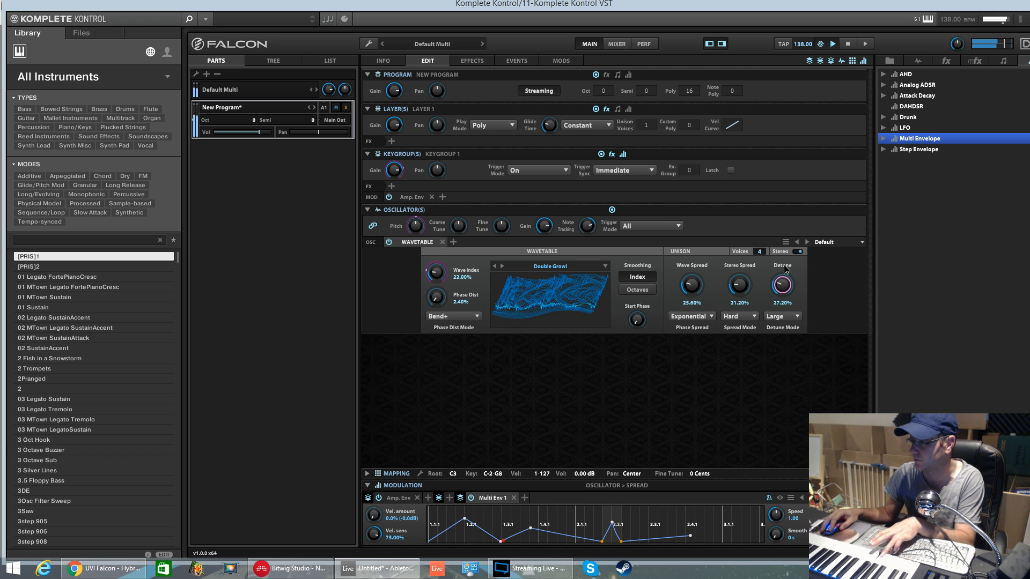
{"action": "left_click_drag", "start_coordinate": [786, 280], "coordinate": [789, 329]}
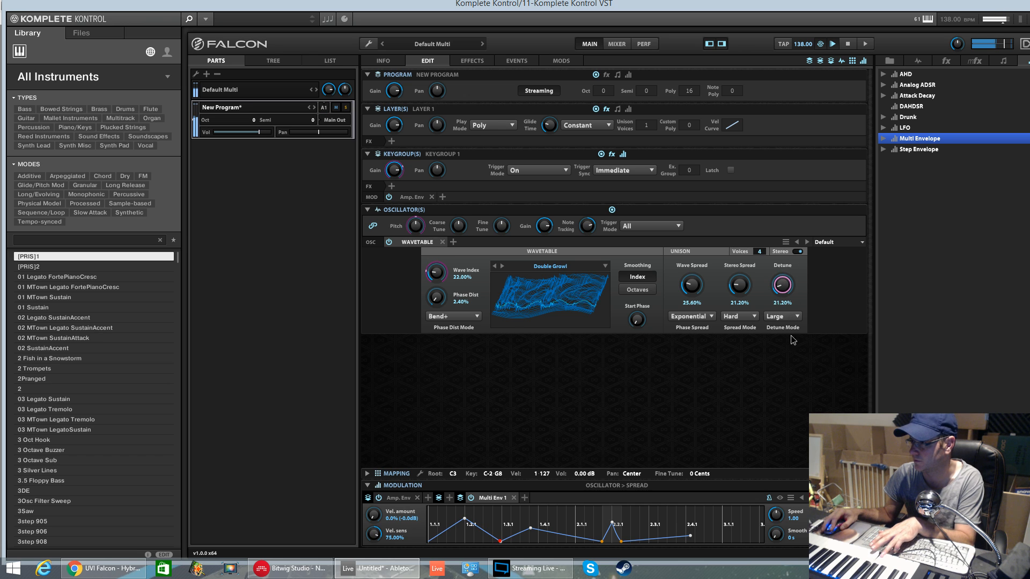
{"action": "left_click_drag", "start_coordinate": [748, 298], "coordinate": [752, 304]}
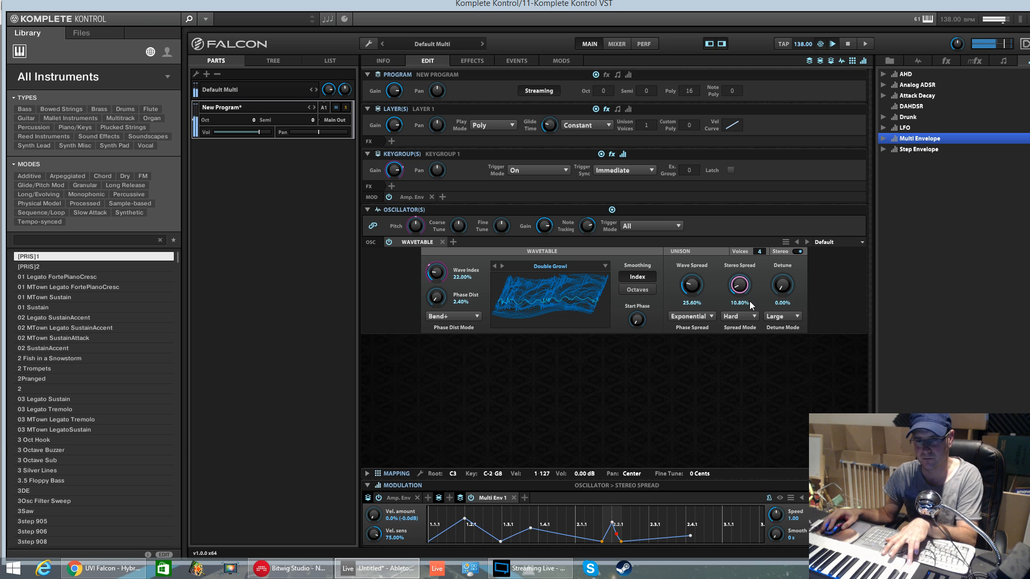
{"action": "left_click_drag", "start_coordinate": [762, 251], "coordinate": [768, 276]}
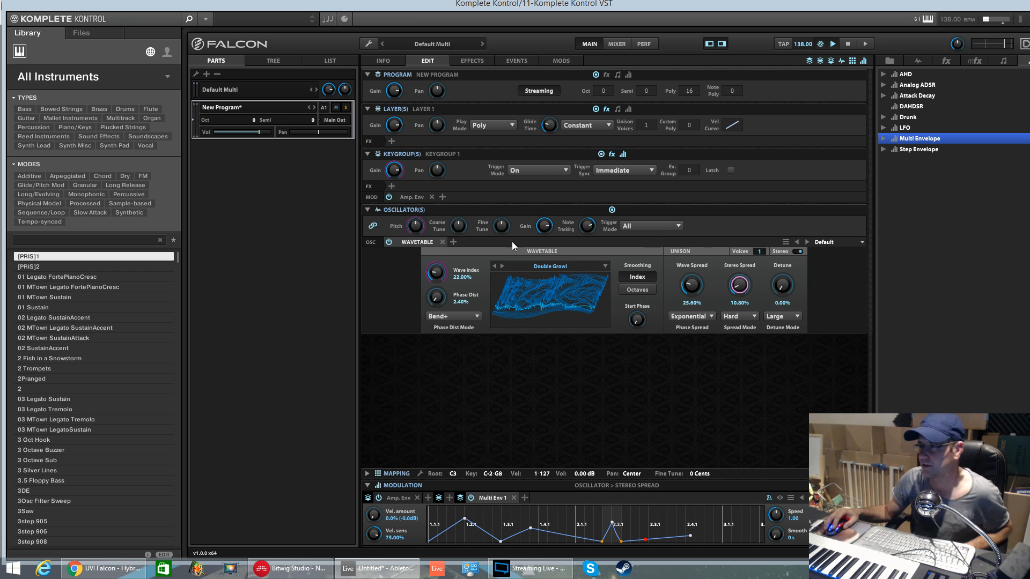
Add an Exciter effect to the keygroup with an Amount of 4.98, and slightly lower the master volume.
{"action": "left_click", "coordinate": [440, 200]}
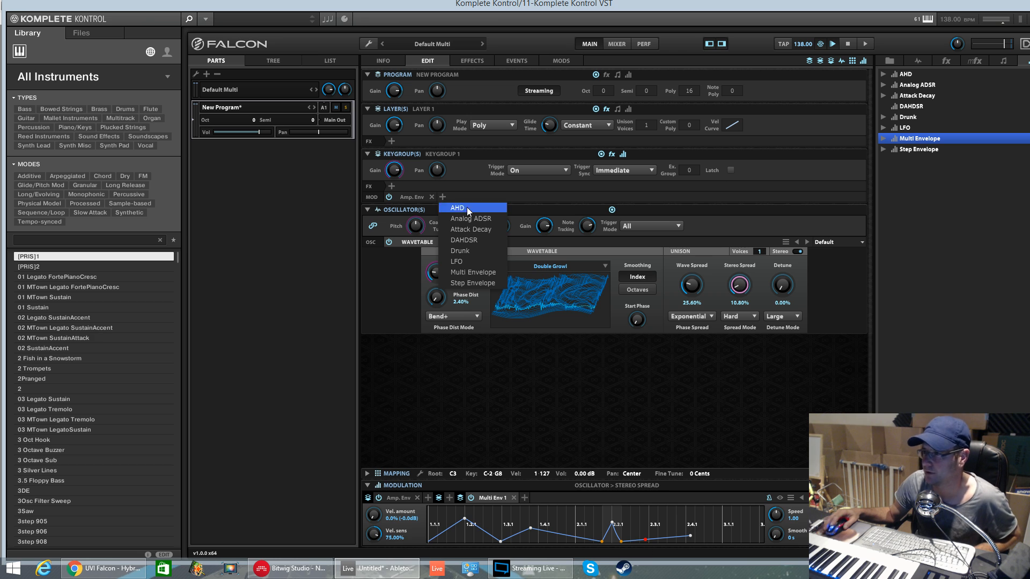
{"action": "left_click", "coordinate": [396, 185]}
{"action": "left_click", "coordinate": [392, 187]}
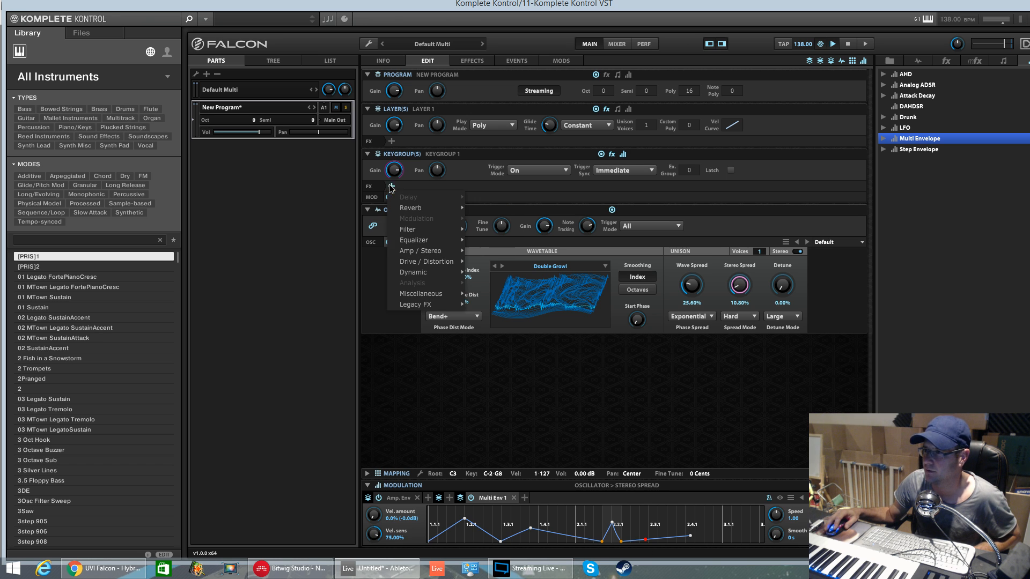
{"action": "mouse_move", "coordinate": [425, 262]}
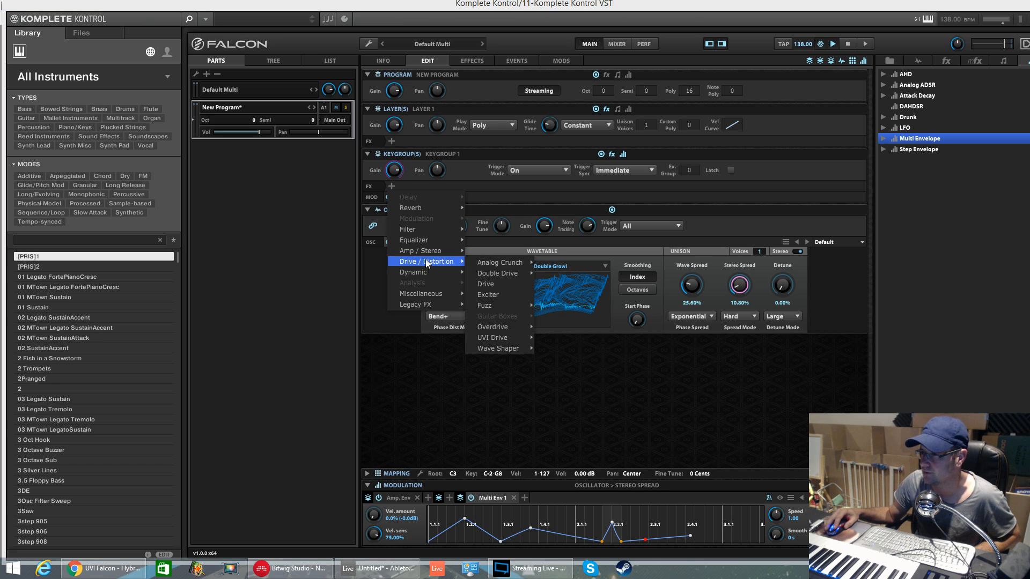
{"action": "left_click", "coordinate": [494, 295]}
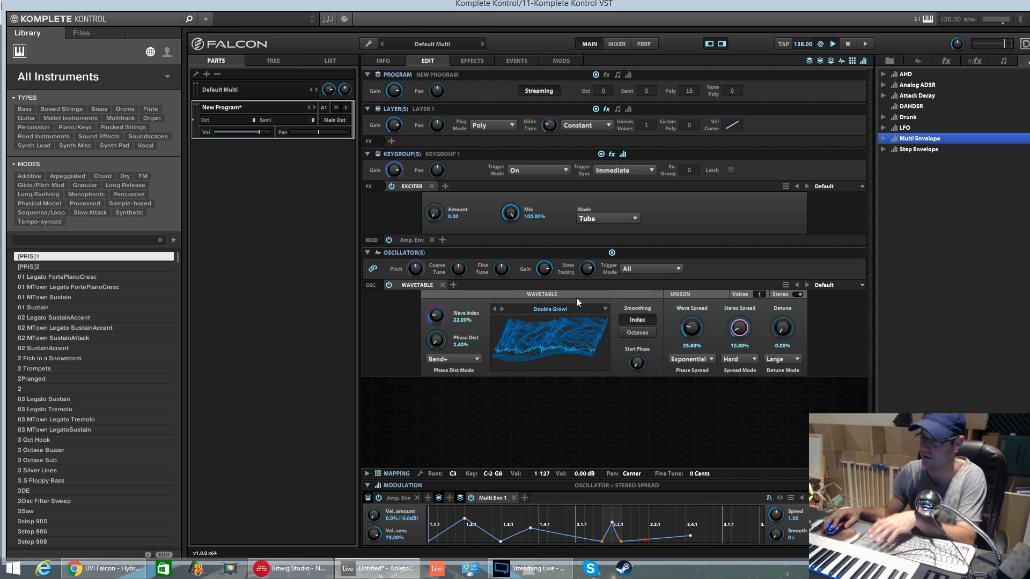
{"action": "left_click_drag", "start_coordinate": [435, 213], "coordinate": [440, 171]}
{"action": "left_click_drag", "start_coordinate": [1004, 45], "coordinate": [999, 45]}
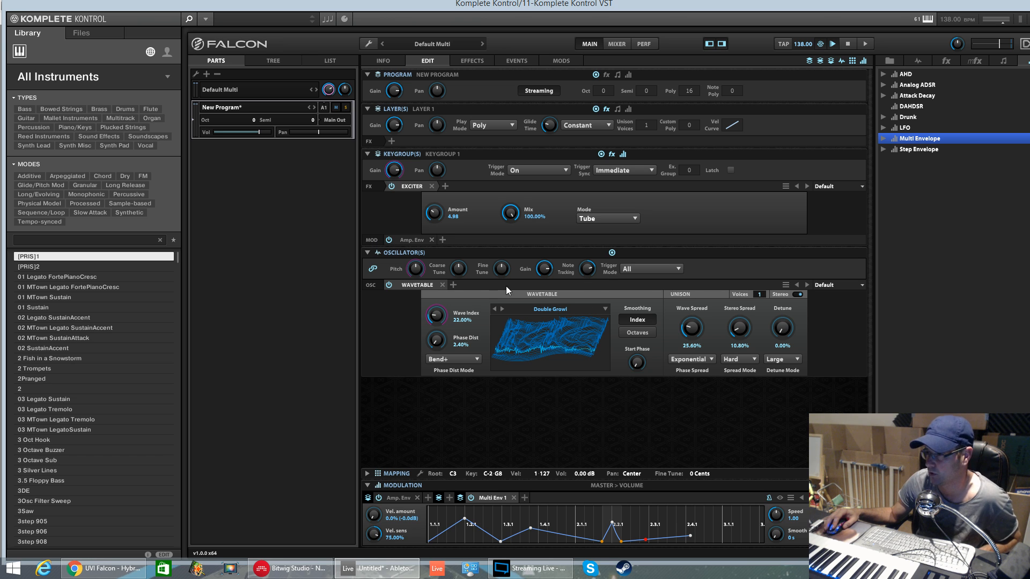
Add an Analog oscillator alongside the wavetable and set its unison to 2 voices.
{"action": "left_click", "coordinate": [453, 285]}
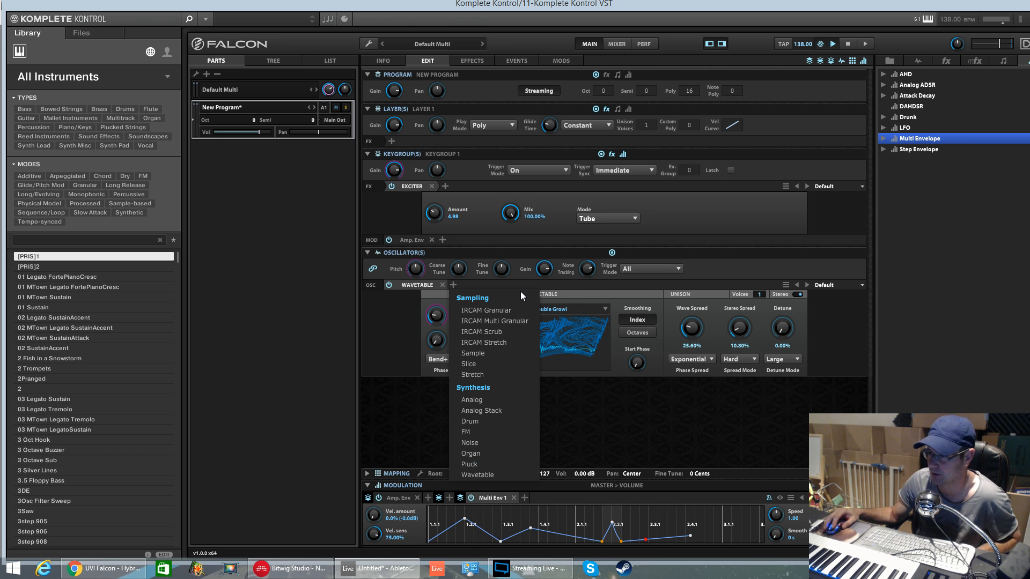
{"action": "left_click", "coordinate": [479, 401]}
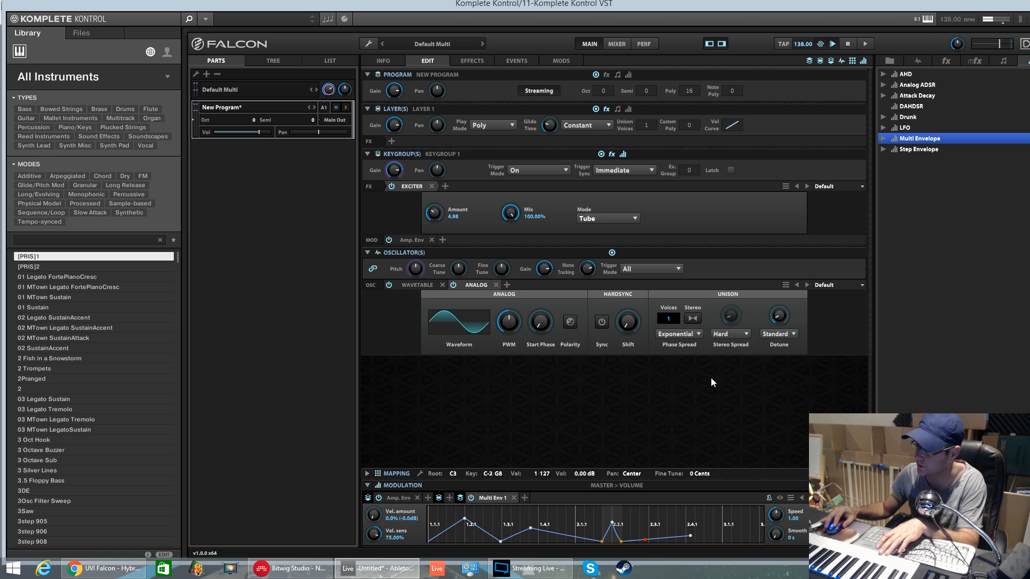
{"action": "left_click_drag", "start_coordinate": [672, 320], "coordinate": [671, 303]}
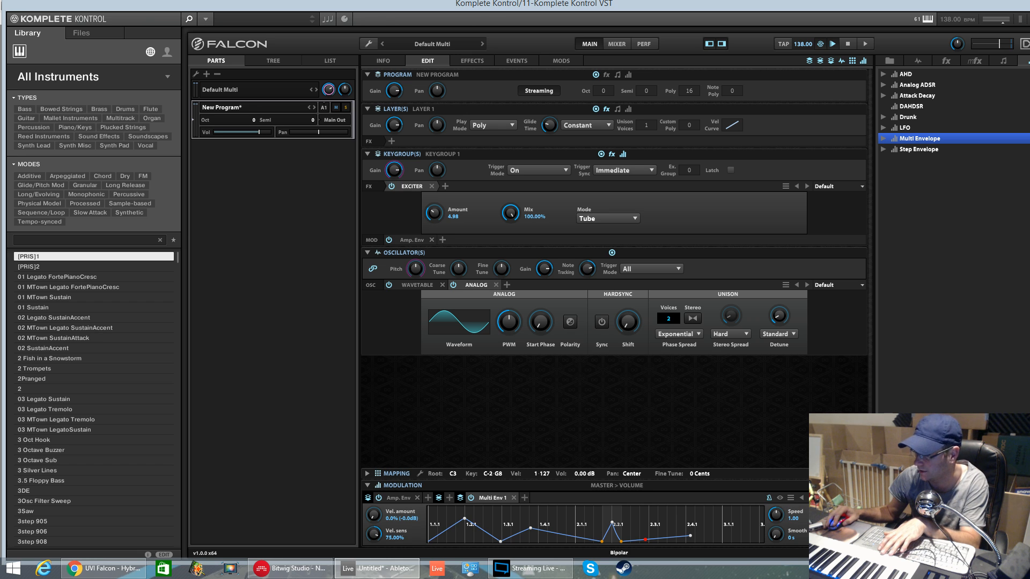
Try a Multi Env 1 Speed of 3.17 and settle on 1.05.
{"action": "left_click", "coordinate": [828, 515]}
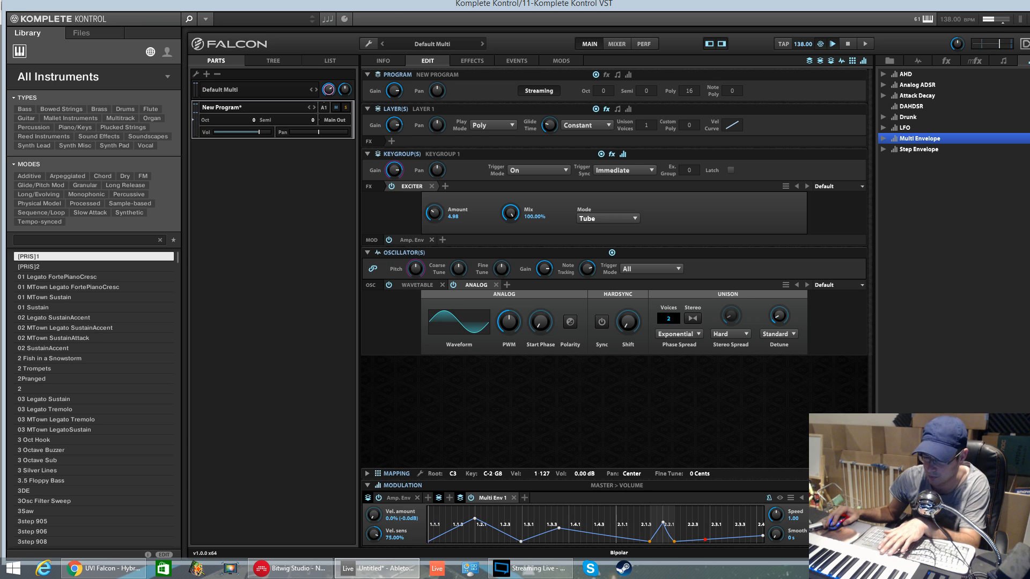
{"action": "mouse_move", "coordinate": [783, 523]}
{"action": "left_mouse_down"}
{"action": "mouse_move", "coordinate": [785, 493]}
{"action": "mouse_move", "coordinate": [787, 506]}
{"action": "left_mouse_up"}
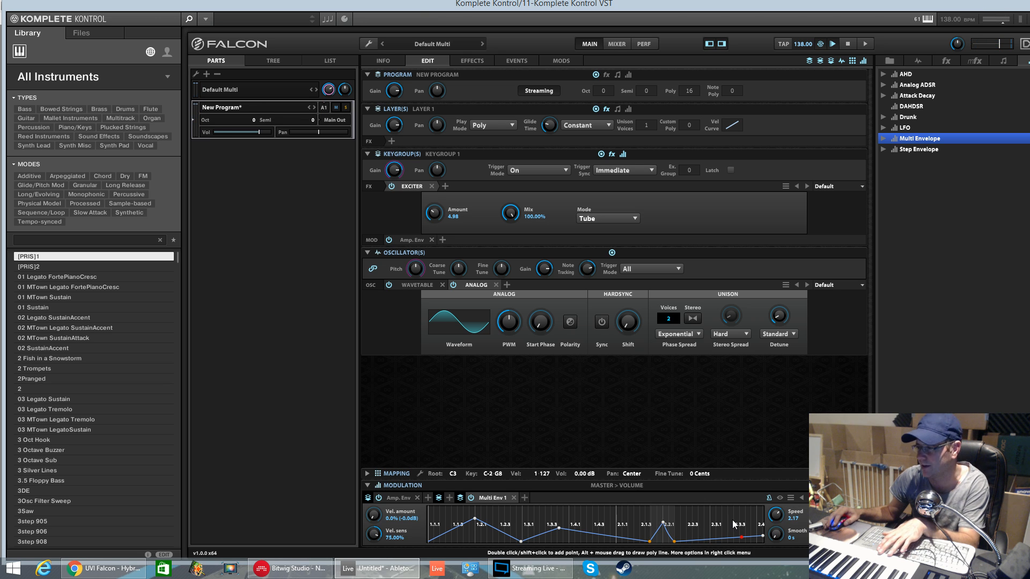
{"action": "left_click_drag", "start_coordinate": [781, 517], "coordinate": [785, 532]}
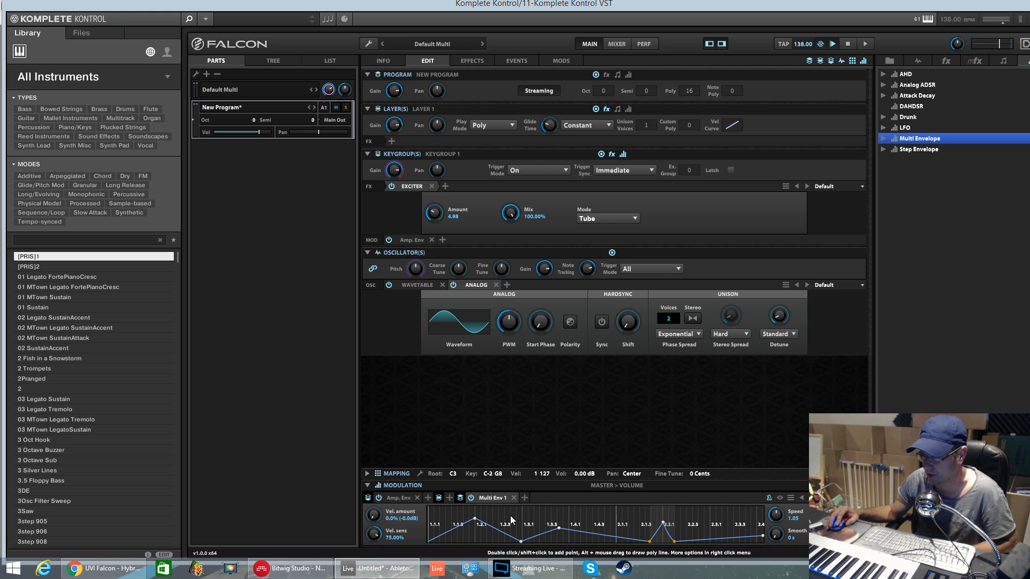
Open the enlarged Multi Env 1 curve and add a peak near 2.3.1 with a level of about 0.45.
{"action": "left_click", "coordinate": [779, 499]}
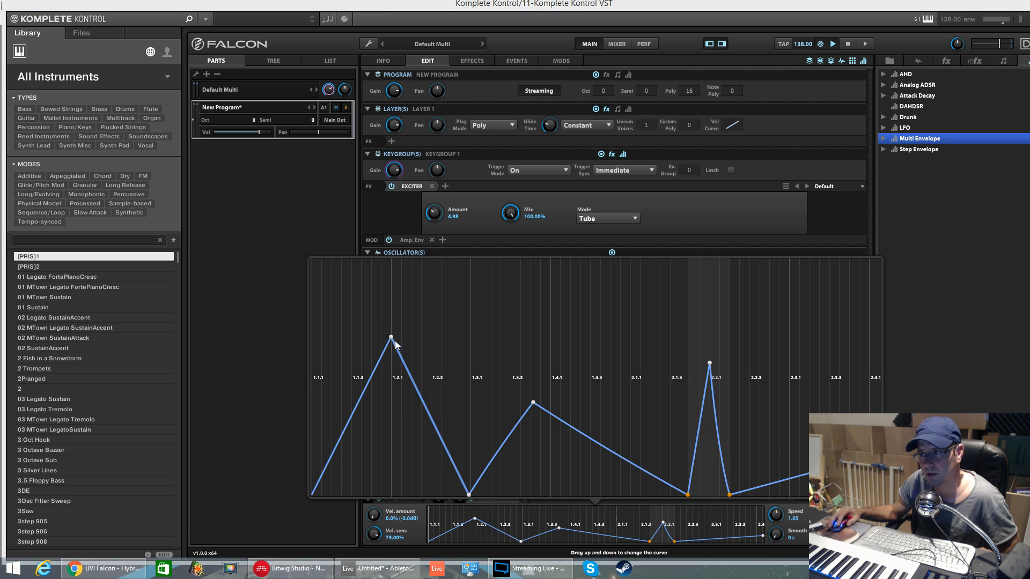
{"action": "left_click_drag", "start_coordinate": [391, 337], "coordinate": [391, 337]}
{"action": "double_click", "coordinate": [787, 391]}
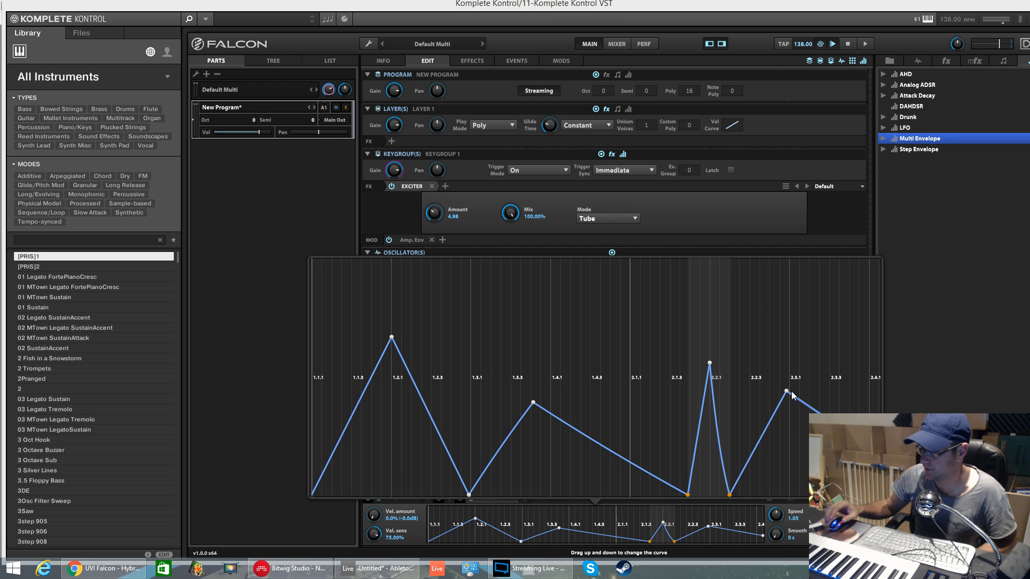
{"action": "left_click_drag", "start_coordinate": [789, 391], "coordinate": [788, 389]}
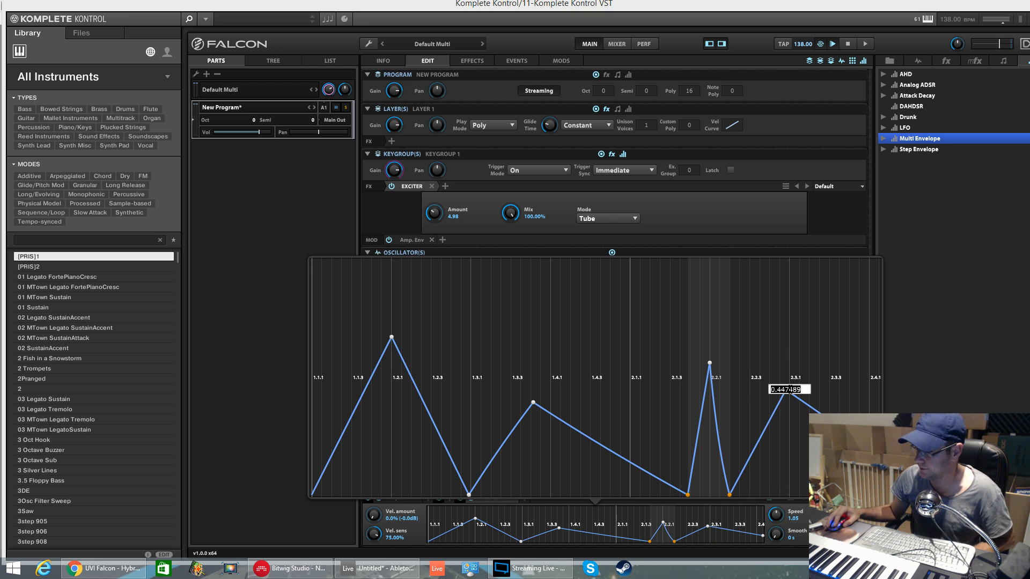
Remove the added point near 2.3.1 and the peak just after 1.3.3 from the Multi Env 1 curve.
{"action": "right_click", "coordinate": [786, 391]}
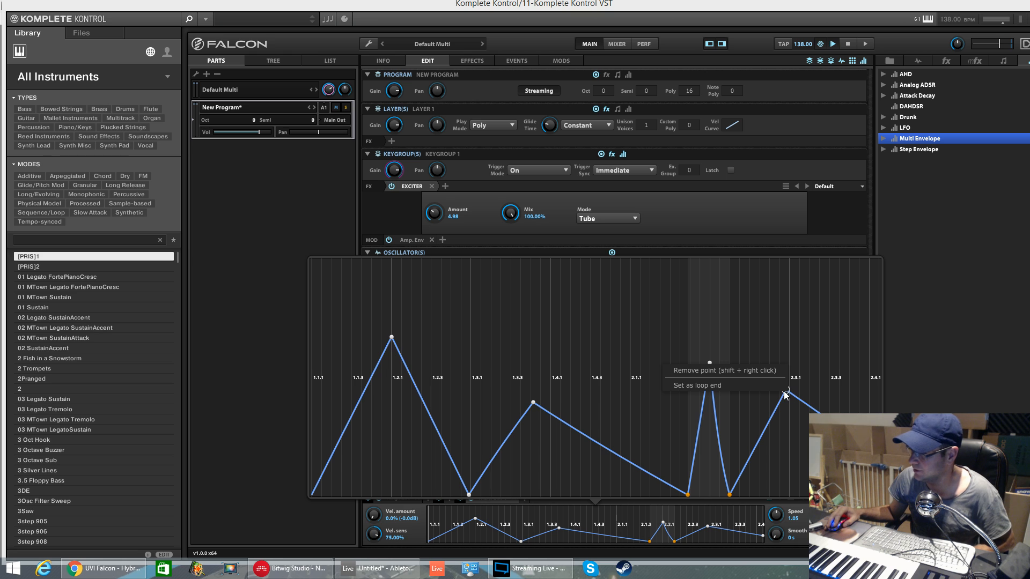
{"action": "left_click", "coordinate": [751, 371]}
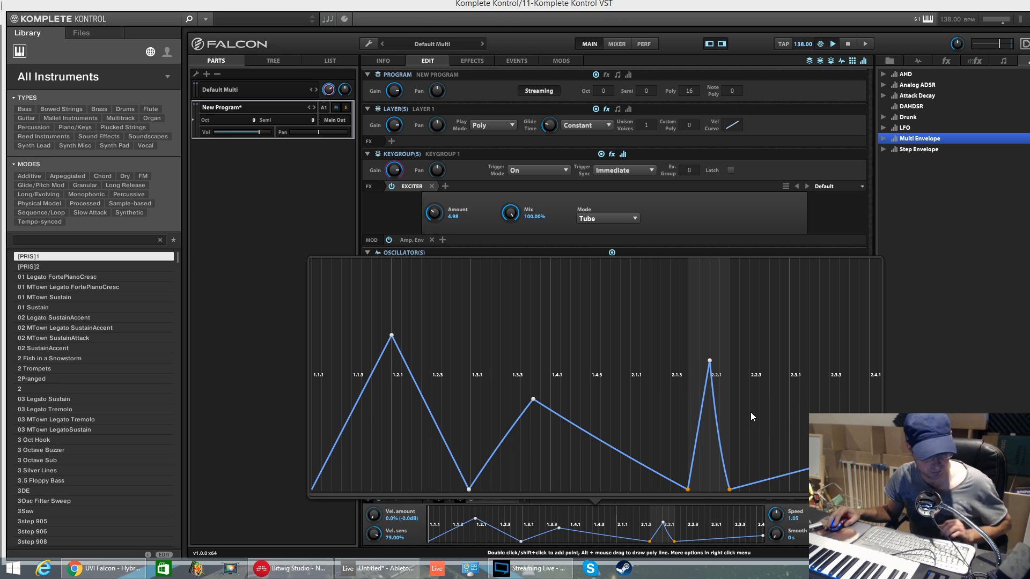
{"action": "right_click", "coordinate": [710, 361]}
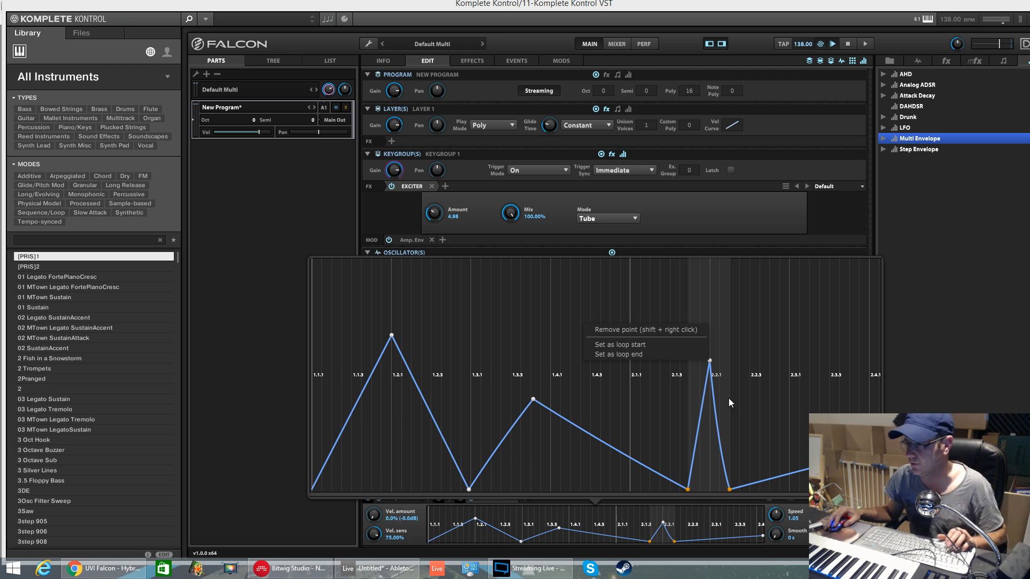
{"action": "right_click", "coordinate": [534, 400], "text": "shift"}
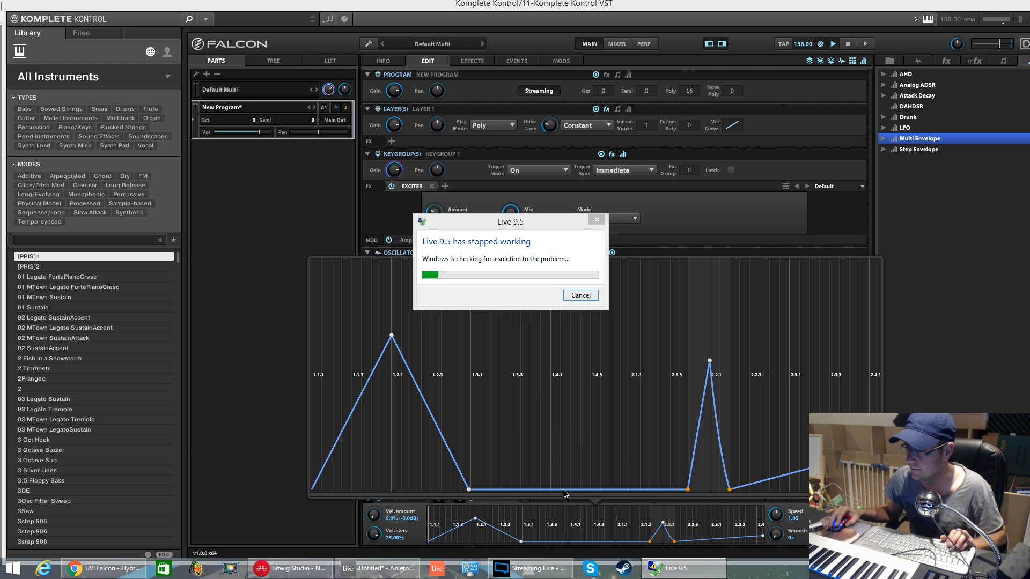
Dismiss the Live 9.5 crash dialog and launch Ableton Live 9 Beta with a fresh set.
{"action": "left_click", "coordinate": [568, 303]}
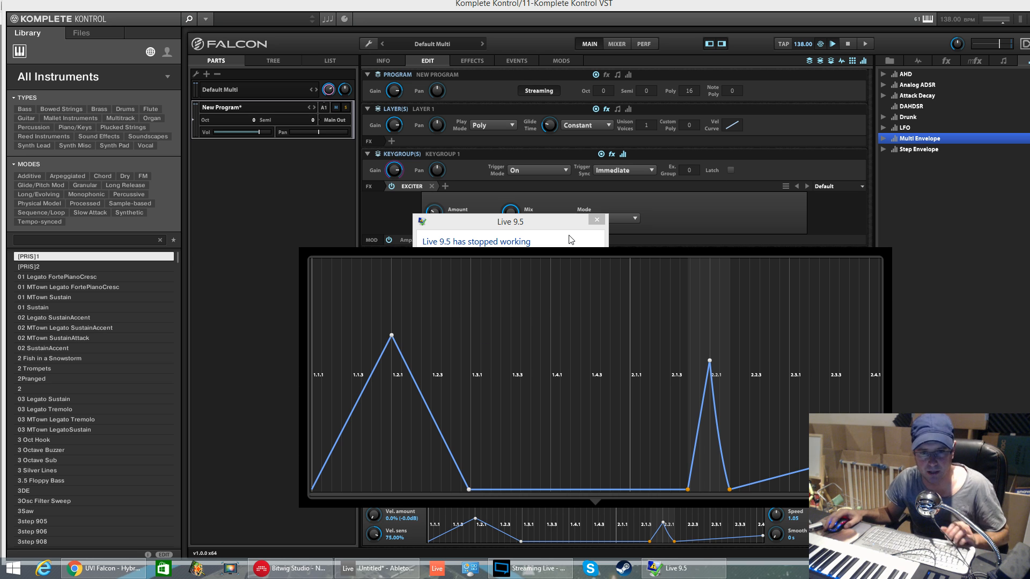
{"action": "left_click", "coordinate": [597, 219]}
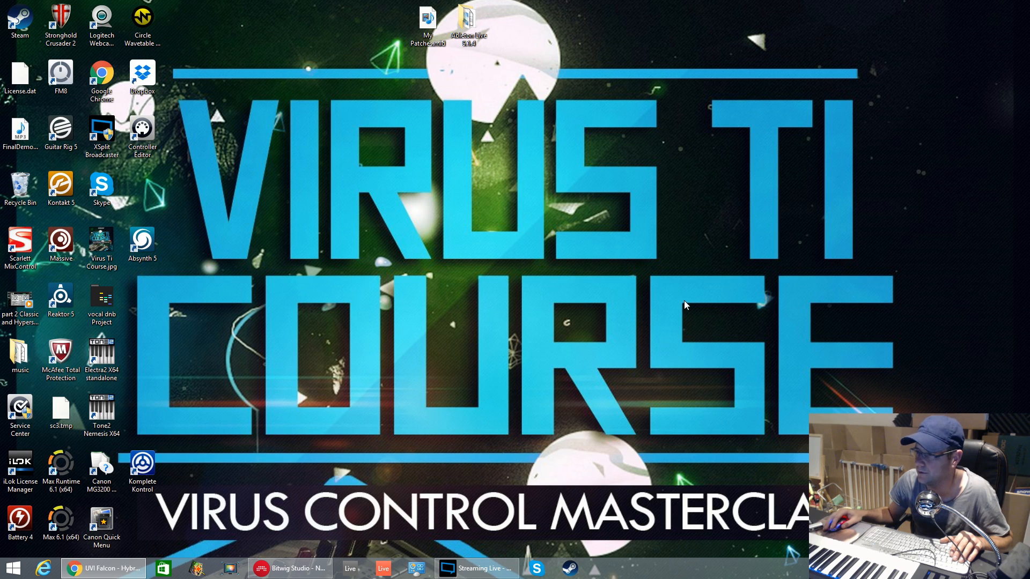
{"action": "left_click", "coordinate": [383, 566]}
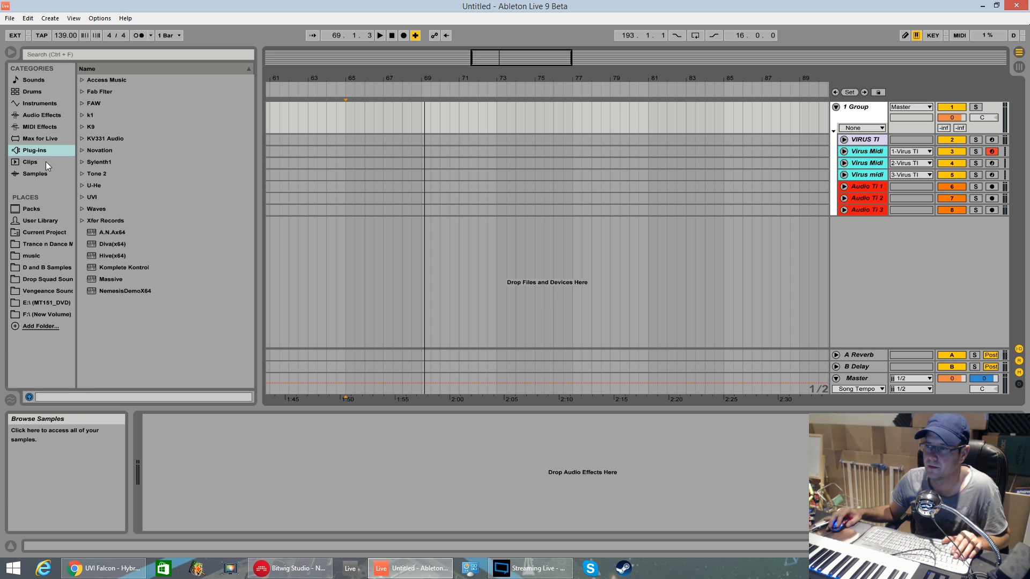
Place Komplete Kontrol from the User Library on a new track and load UVI Falcon inside it.
{"action": "left_click", "coordinate": [34, 220]}
{"action": "left_click_drag", "start_coordinate": [120, 303], "coordinate": [880, 236]}
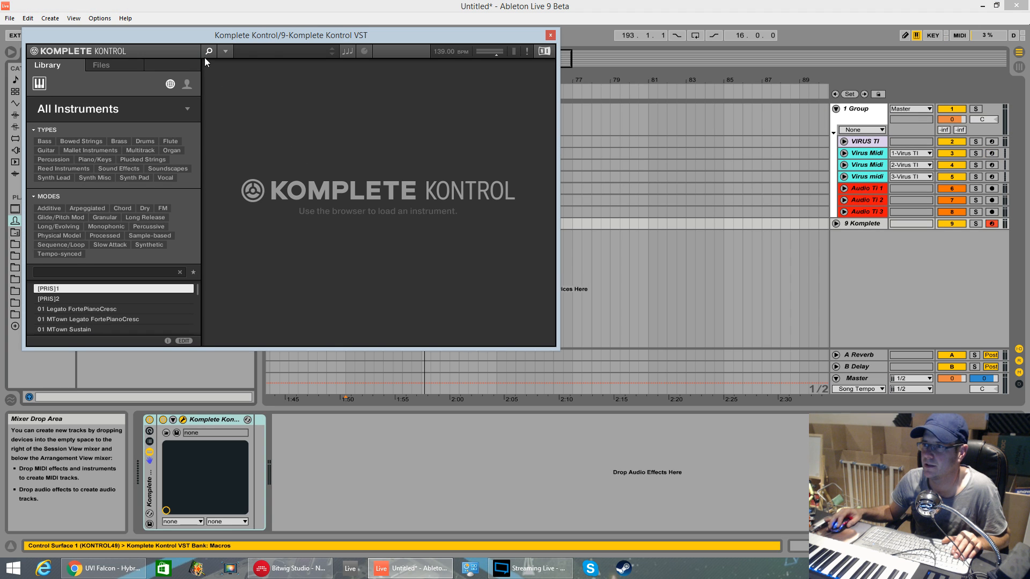
{"action": "left_click", "coordinate": [225, 51]}
{"action": "mouse_move", "coordinate": [246, 90]}
{"action": "mouse_move", "coordinate": [318, 145]}
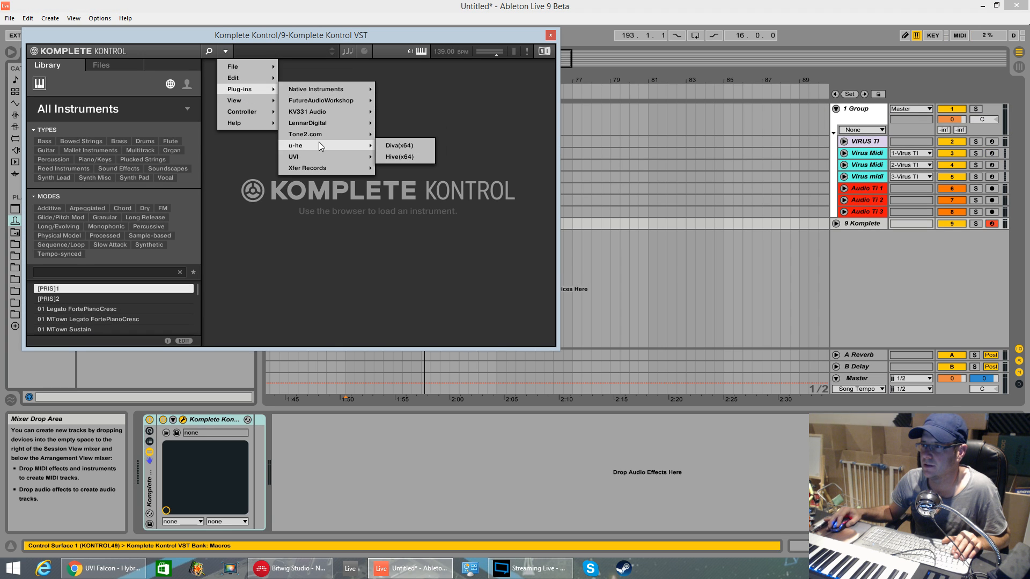
{"action": "left_click", "coordinate": [411, 157]}
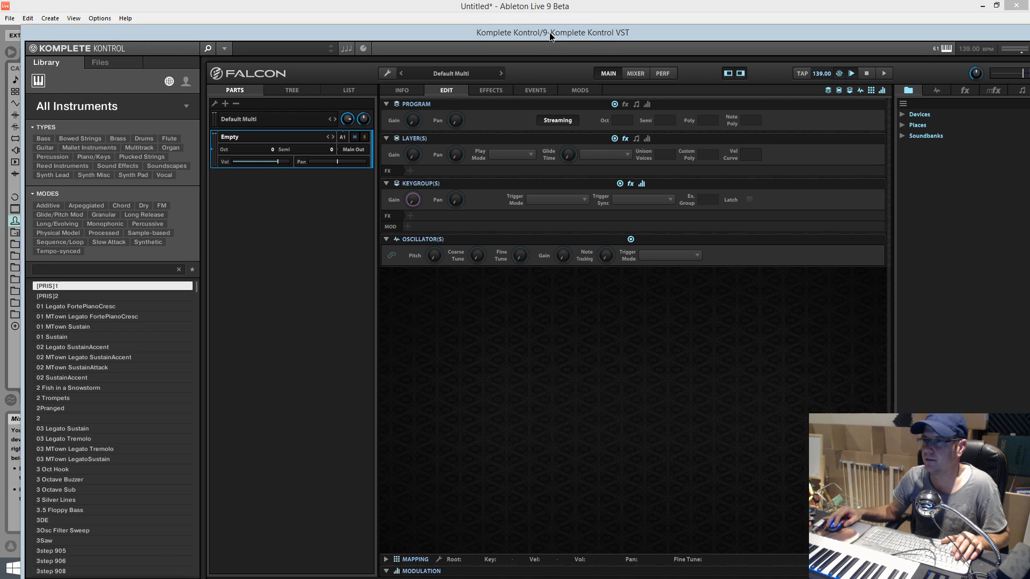
{"action": "double_click", "coordinate": [549, 32]}
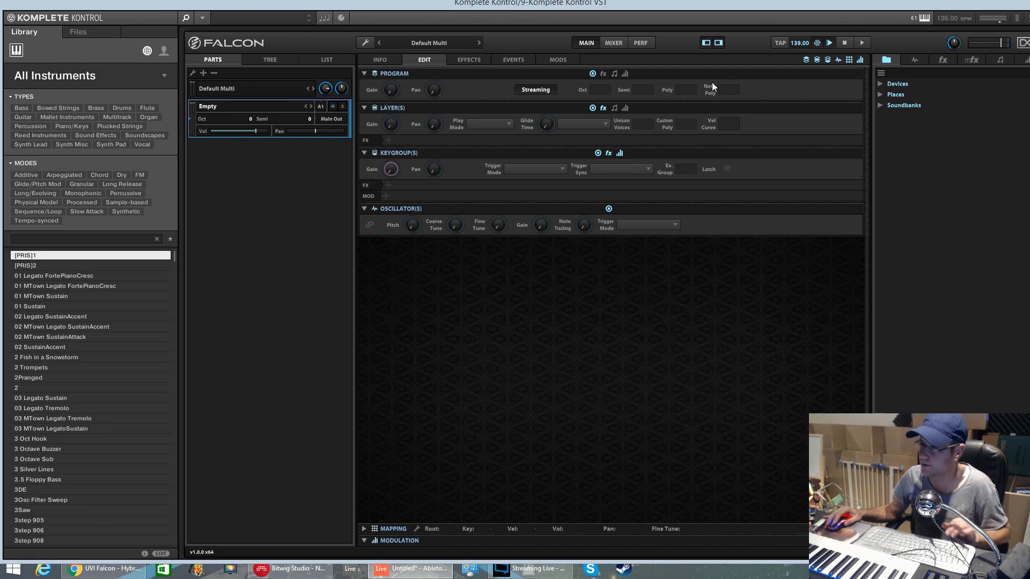
Create a Synth Template keygroup in Falcon and replace its Analog oscillator with a Drum oscillator.
{"action": "right_click", "coordinate": [417, 526]}
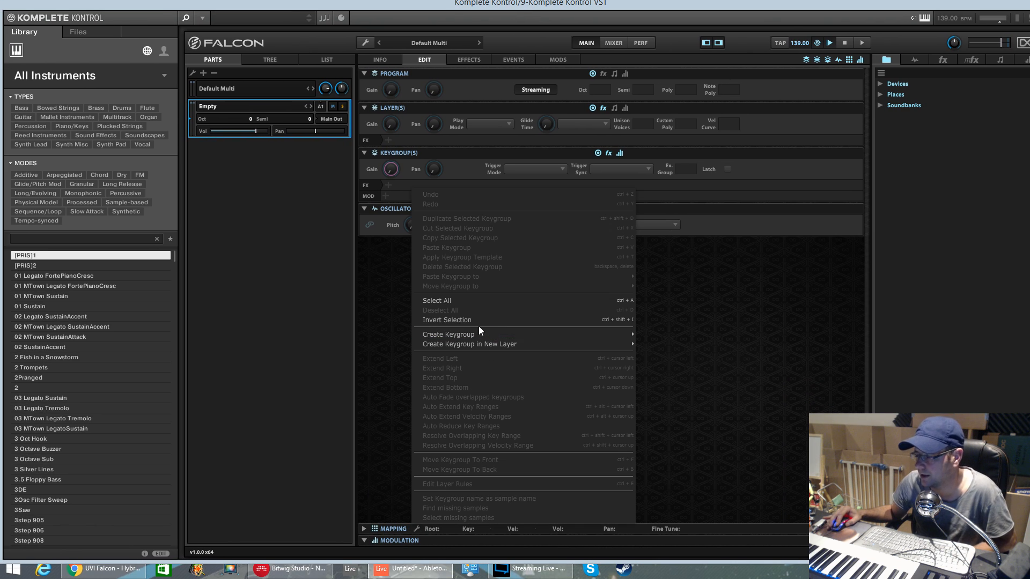
{"action": "mouse_move", "coordinate": [476, 336]}
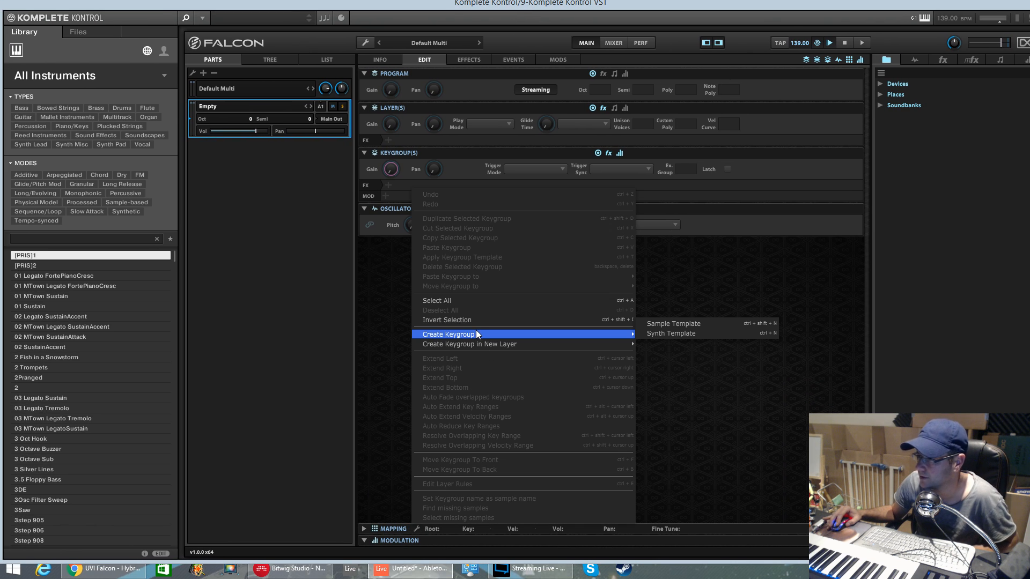
{"action": "left_click", "coordinate": [669, 333]}
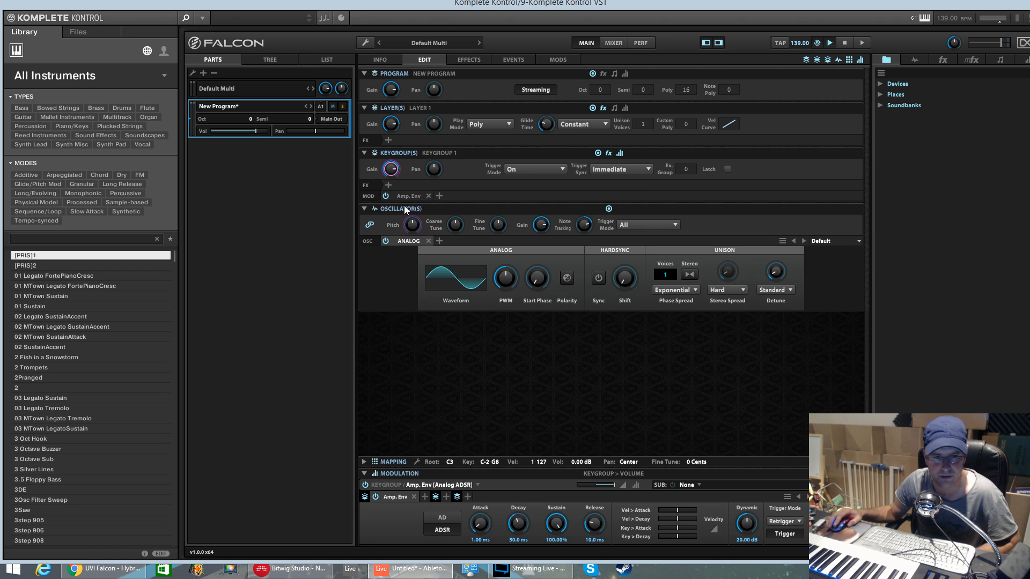
{"action": "left_click", "coordinate": [428, 241]}
{"action": "left_click", "coordinate": [387, 241]}
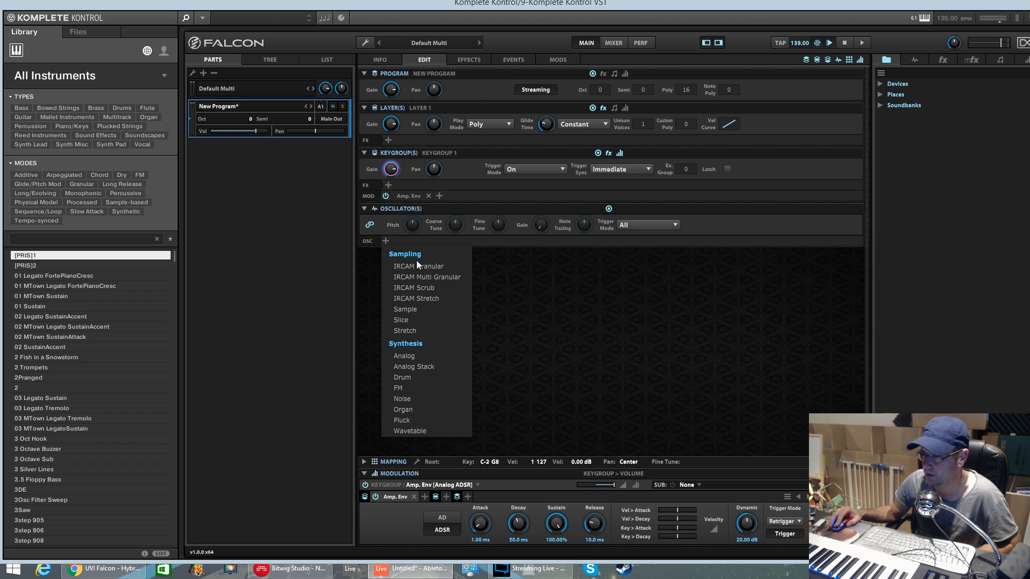
{"action": "left_click", "coordinate": [424, 378]}
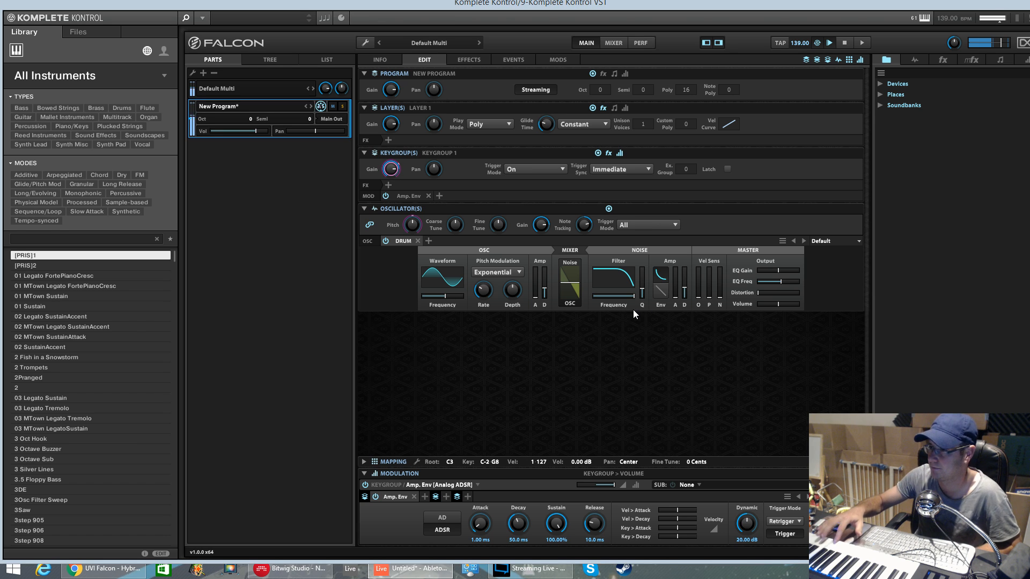
Experiment with the Drum oscillator's amp decay, Triangle and Sine waveforms, and the pitch modulation Rate and Depth.
{"action": "mouse_move", "coordinate": [547, 294]}
{"action": "left_mouse_down"}
{"action": "mouse_move", "coordinate": [548, 268]}
{"action": "mouse_move", "coordinate": [548, 281]}
{"action": "left_mouse_up"}
{"action": "left_click", "coordinate": [456, 271]}
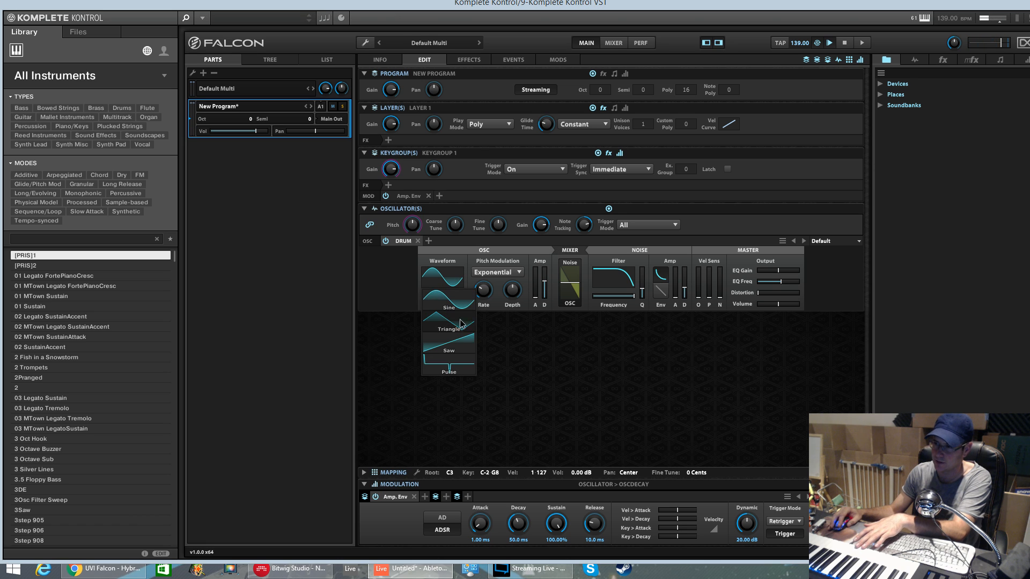
{"action": "left_click", "coordinate": [456, 327]}
{"action": "left_click", "coordinate": [454, 283]}
{"action": "left_click", "coordinate": [449, 299]}
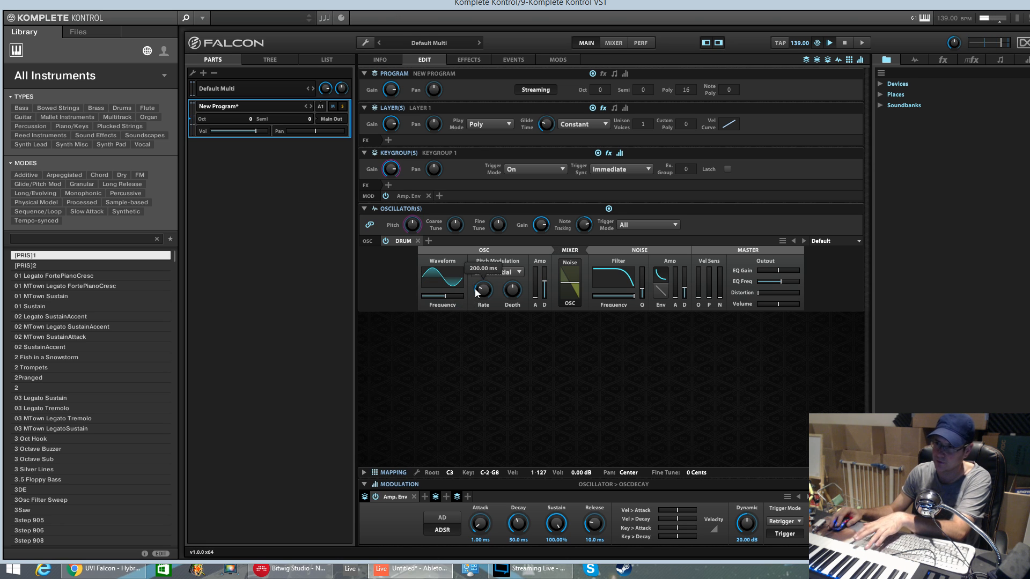
{"action": "left_click", "coordinate": [483, 291]}
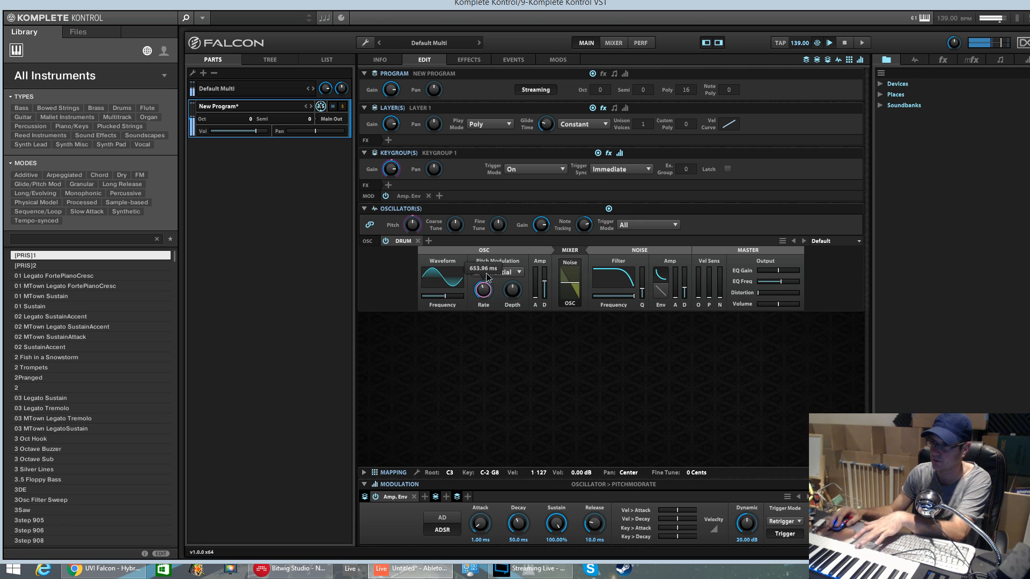
{"action": "mouse_move", "coordinate": [512, 290]}
{"action": "left_mouse_down"}
{"action": "mouse_move", "coordinate": [529, 331]}
{"action": "mouse_move", "coordinate": [530, 293]}
{"action": "mouse_move", "coordinate": [527, 303]}
{"action": "left_mouse_up"}
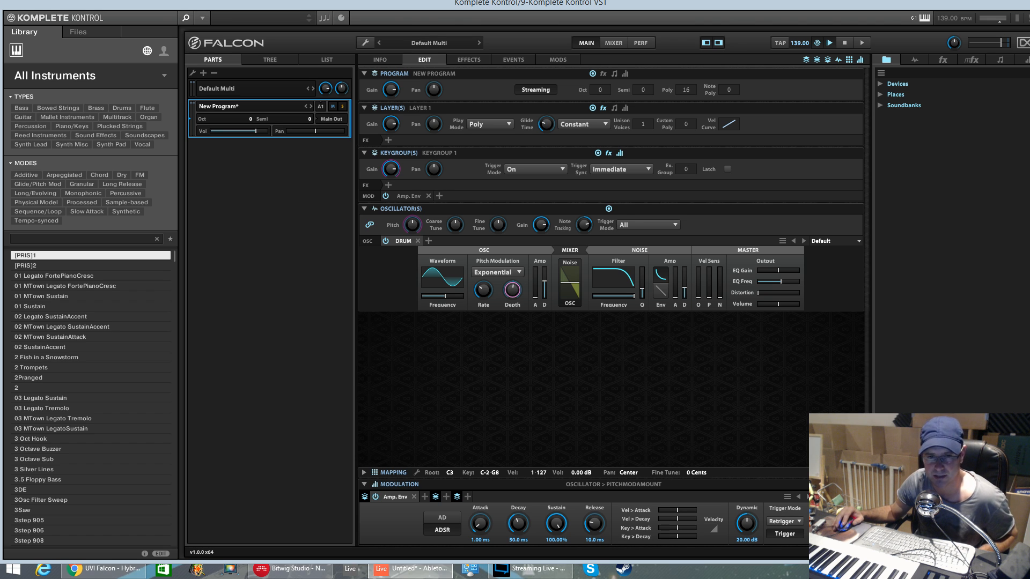
Replace the keygroup's Drum oscillator with a Noise oscillator.
{"action": "left_click_drag", "start_coordinate": [846, 9], "coordinate": [782, 1]}
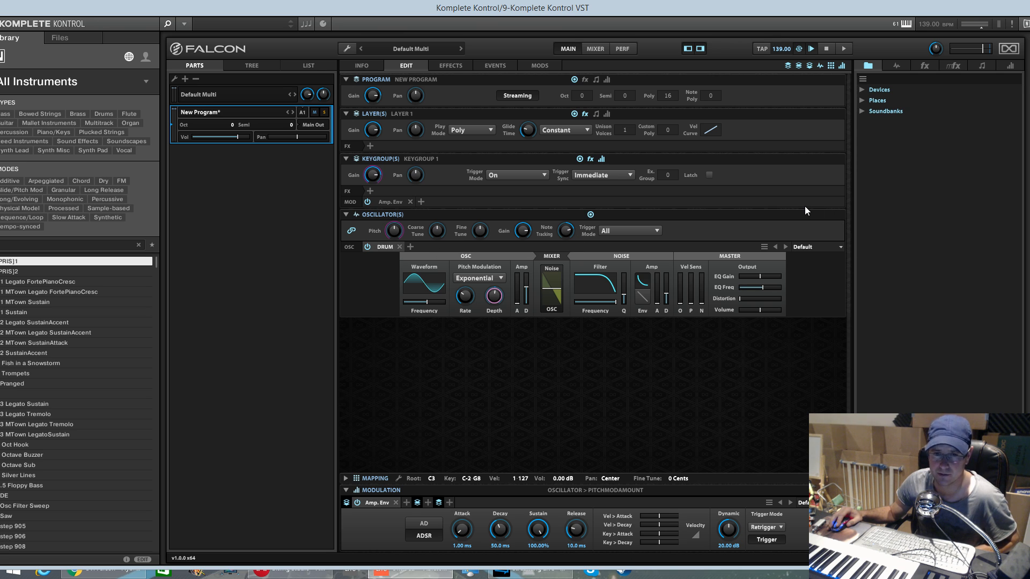
{"action": "mouse_move", "coordinate": [516, 306]}
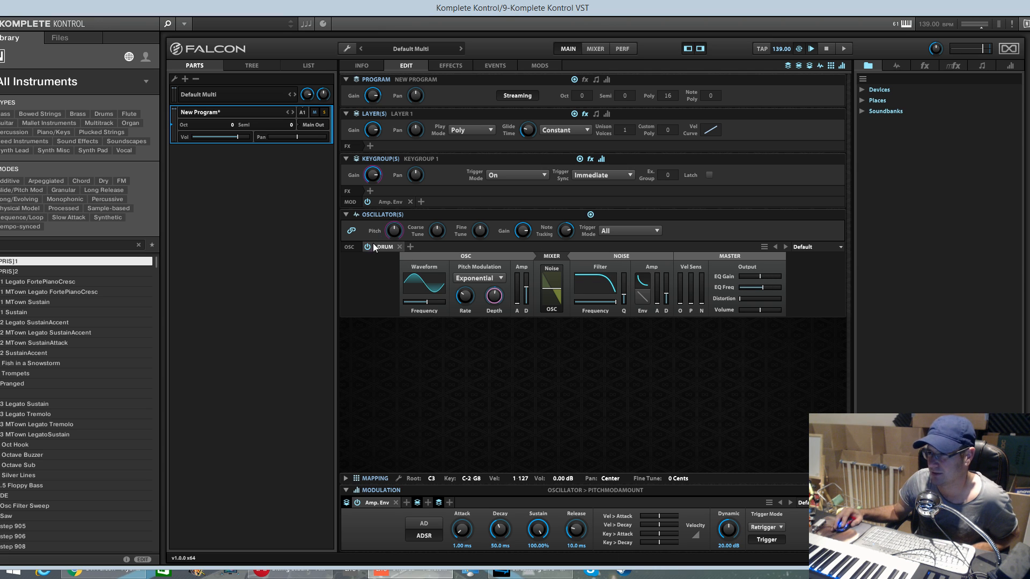
{"action": "left_click", "coordinate": [399, 247]}
{"action": "left_click", "coordinate": [367, 247]}
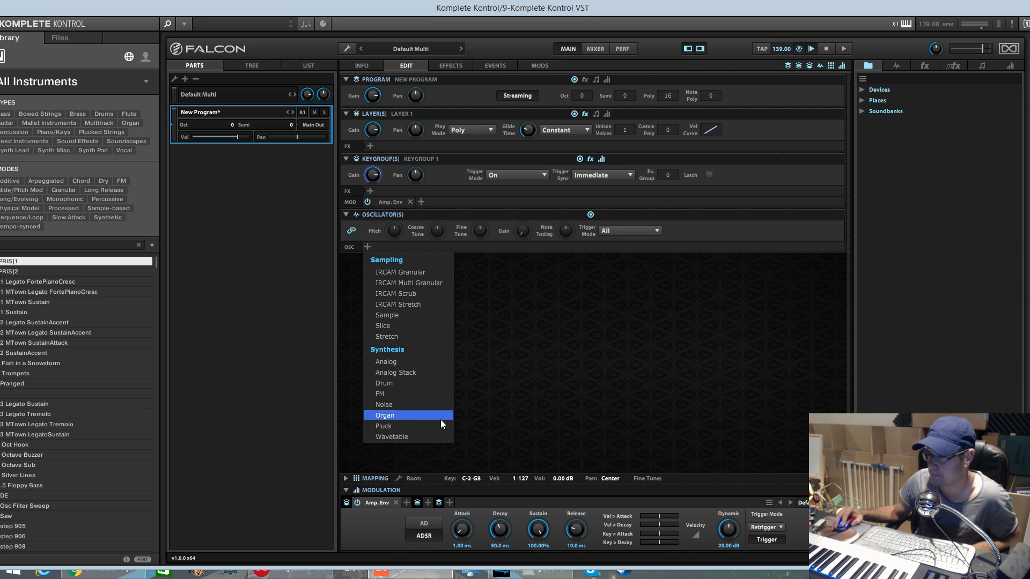
{"action": "left_click", "coordinate": [384, 404]}
Audition the SampleAndHold, Band and Static I noise types, raising the Static I Density to 92.00%.
{"action": "left_click", "coordinate": [479, 268]}
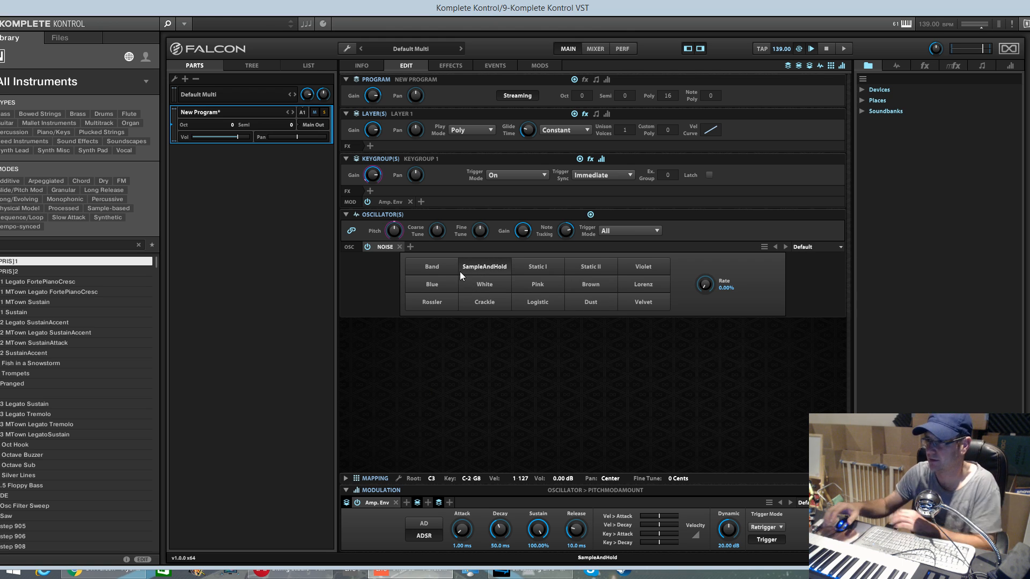
{"action": "left_click", "coordinate": [438, 267]}
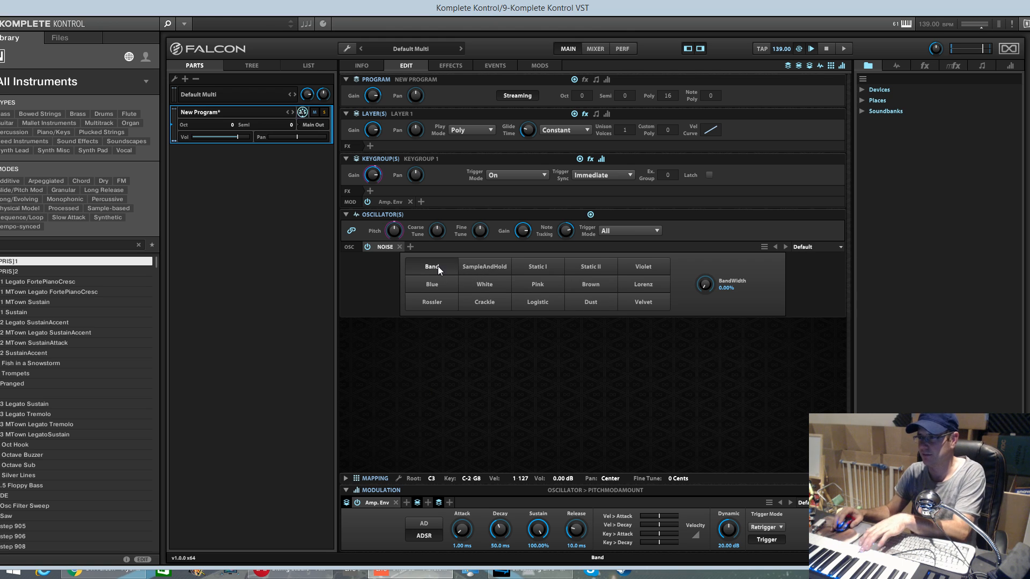
{"action": "left_click", "coordinate": [534, 272]}
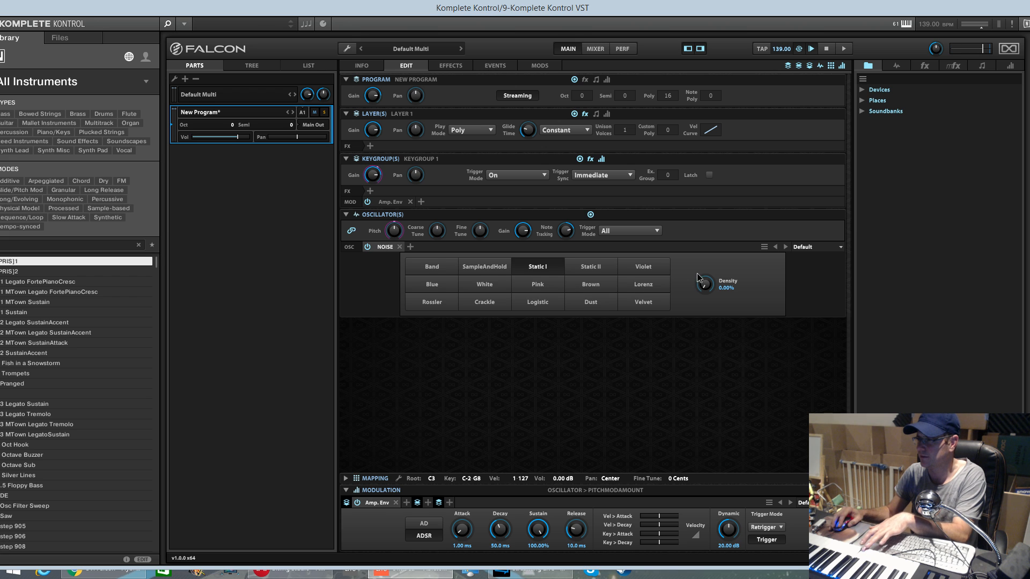
{"action": "left_click_drag", "start_coordinate": [710, 281], "coordinate": [719, 201]}
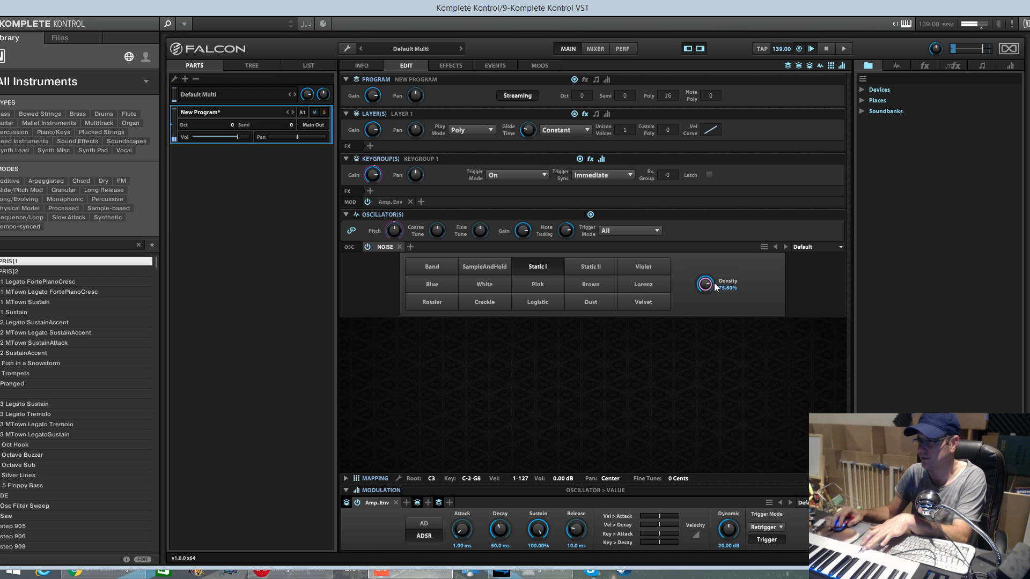
Audition the Static II, Brown, Logistic, Crackle and SampleAndHold noise types.
{"action": "left_click", "coordinate": [590, 266]}
{"action": "left_click", "coordinate": [590, 284]}
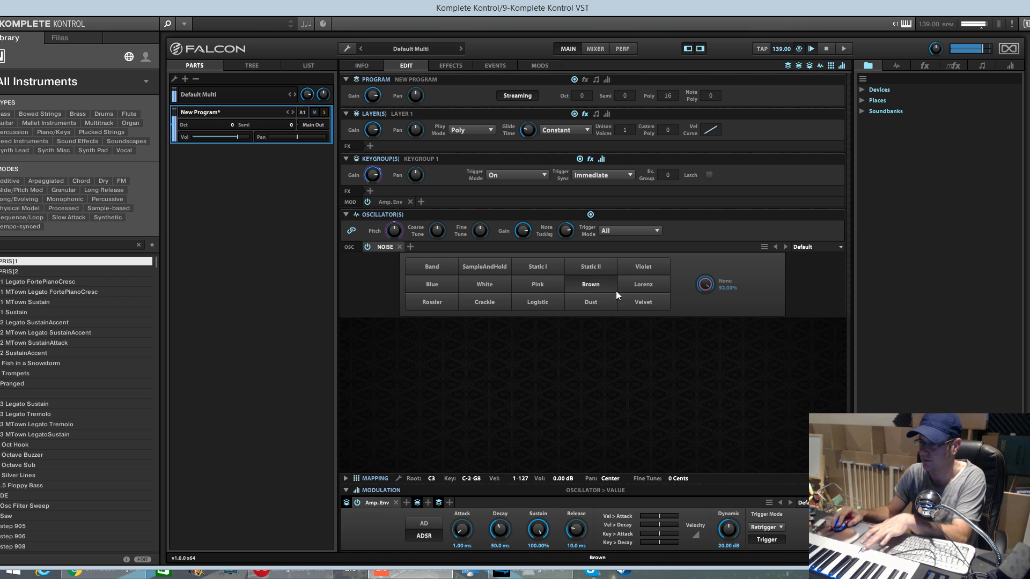
{"action": "left_click", "coordinate": [546, 300]}
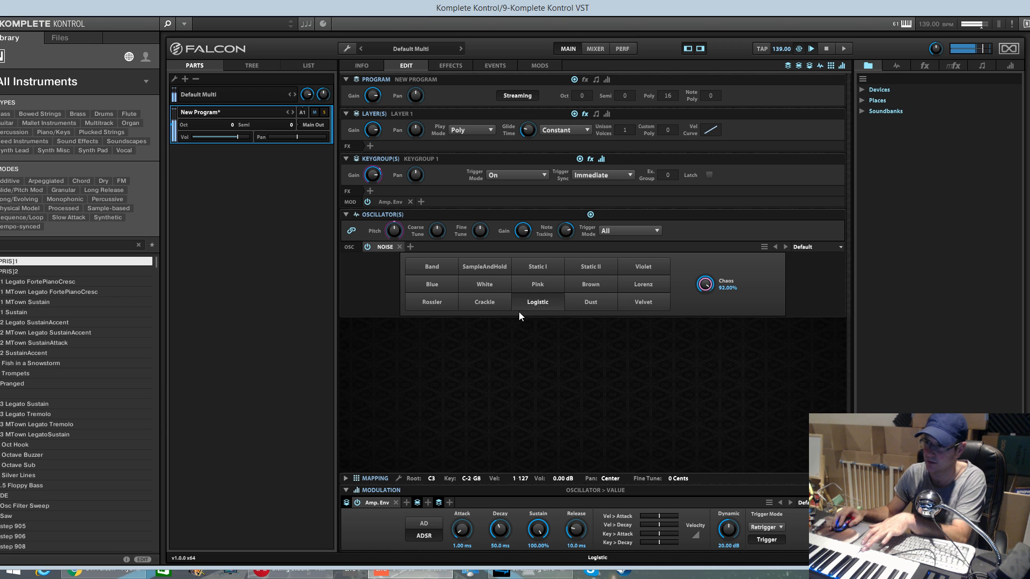
{"action": "left_click", "coordinate": [498, 303]}
{"action": "left_click", "coordinate": [490, 266]}
Try Band noise with the BandWidth swept up to 100.00%, and switch the oscillator to Violet noise.
{"action": "left_click", "coordinate": [448, 265]}
{"action": "left_click", "coordinate": [449, 265]}
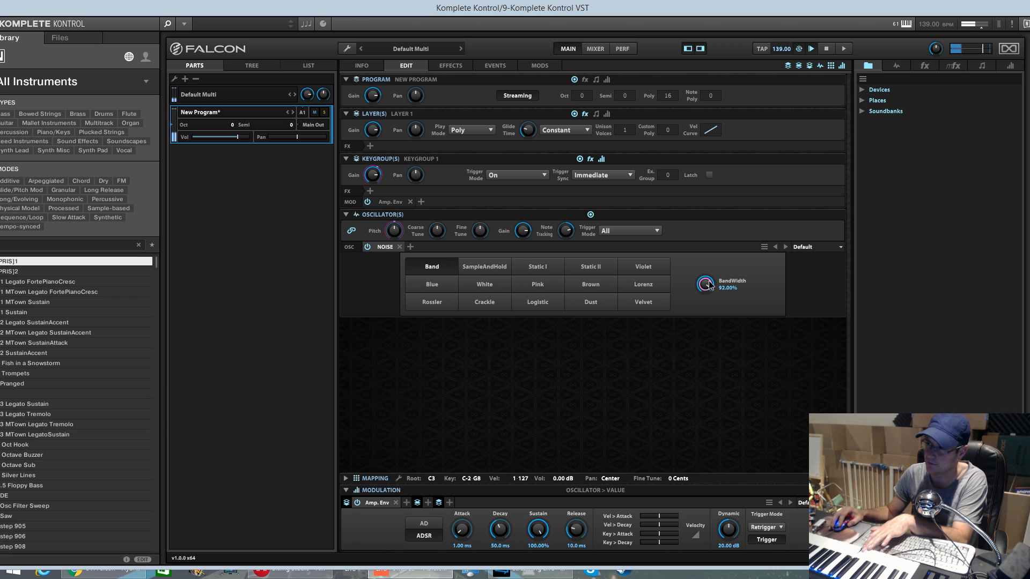
{"action": "left_click_drag", "start_coordinate": [746, 409], "coordinate": [716, 266]}
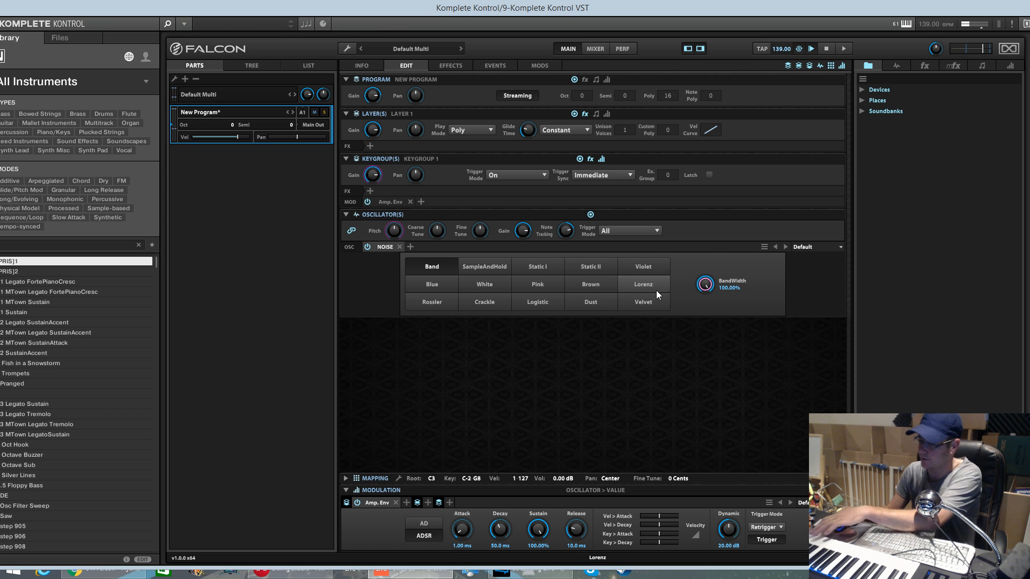
{"action": "left_click", "coordinate": [627, 266]}
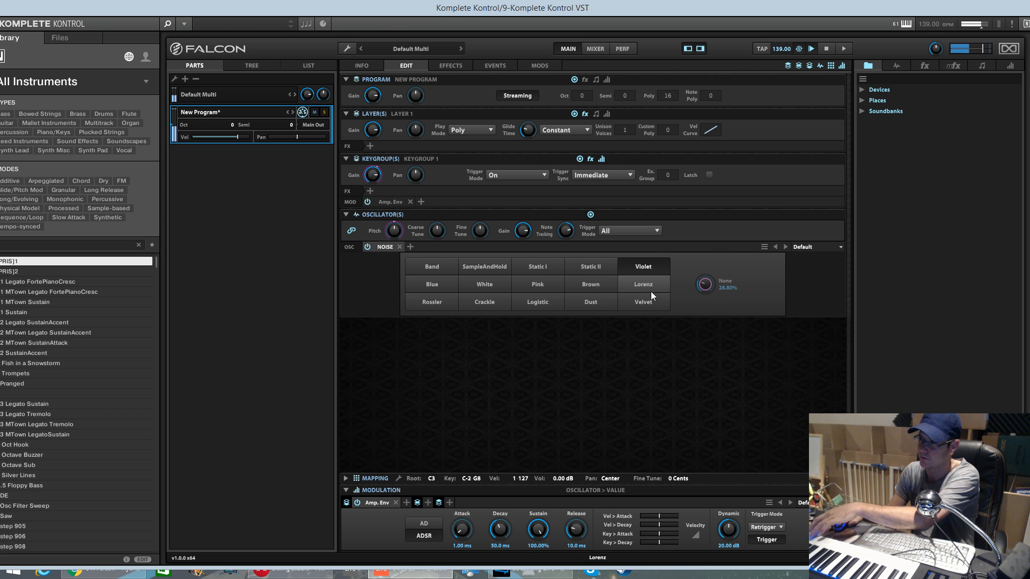
Audition the Rossler noise type, and replace the Noise oscillator with an Organ oscillator.
{"action": "left_click", "coordinate": [435, 302]}
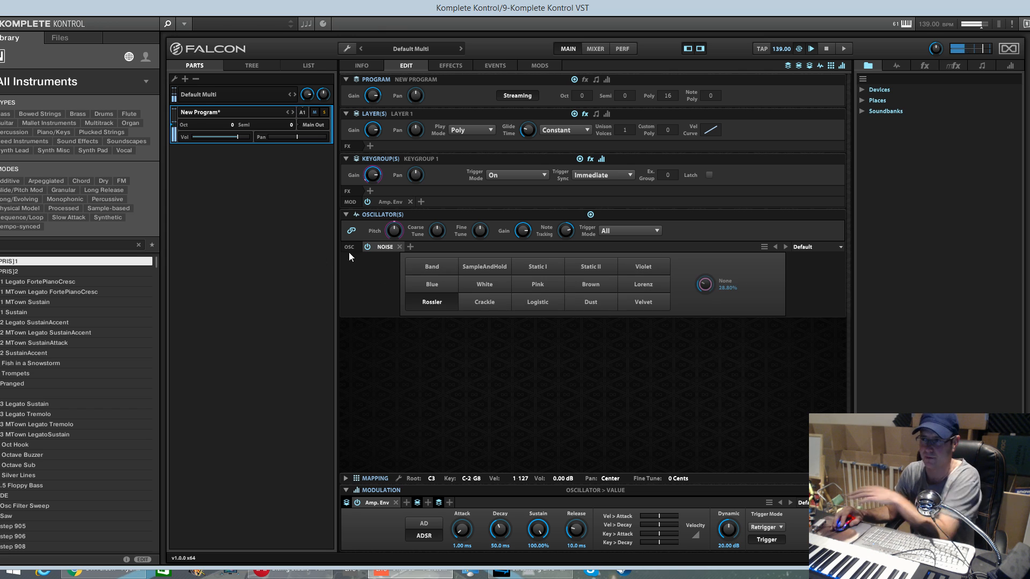
{"action": "left_click", "coordinate": [400, 247]}
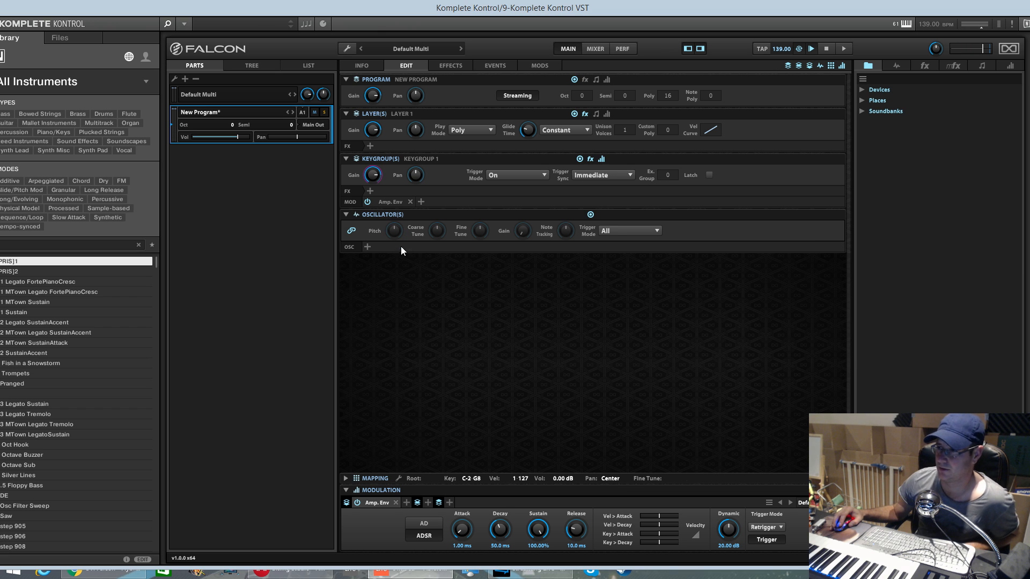
{"action": "left_click", "coordinate": [368, 247]}
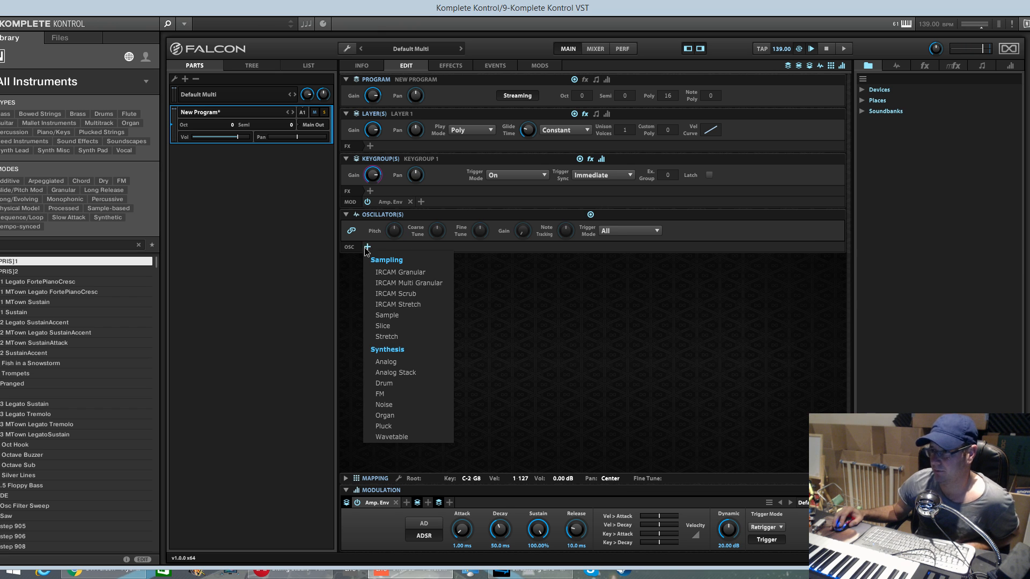
{"action": "left_click", "coordinate": [398, 415]}
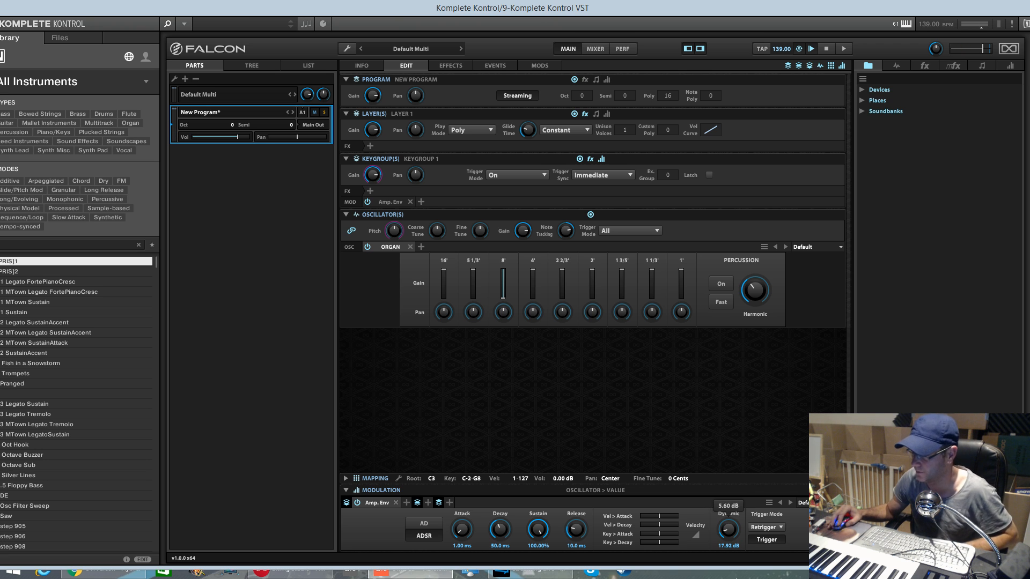
Set the Amp. Env Dynamic to 5.60 dB and raise the Organ's 5 1/3', 2 2/3', 2', 1 3/5', 1 1/3' and 1' drawbar gains.
{"action": "left_click_drag", "start_coordinate": [729, 529], "coordinate": [734, 575]}
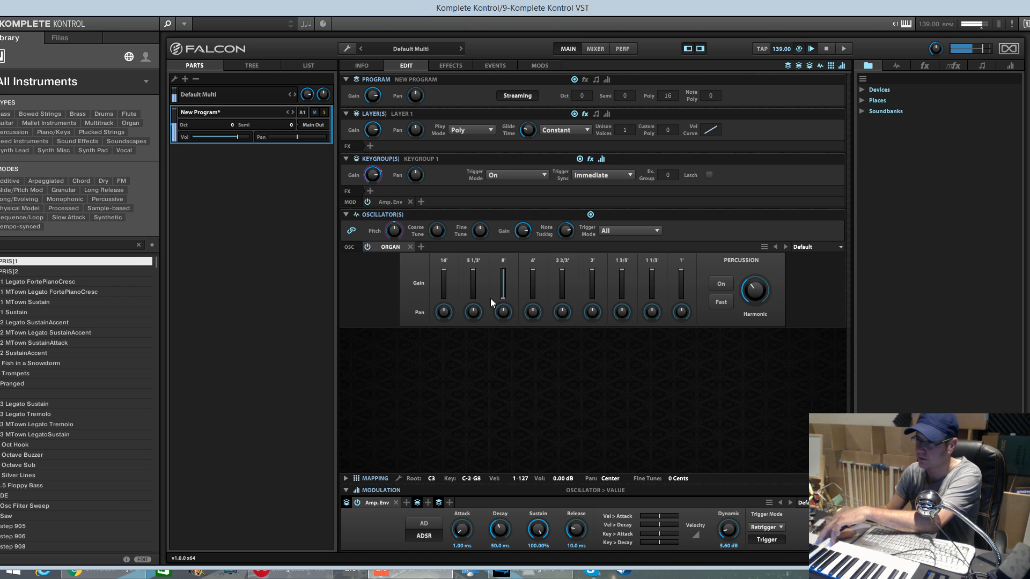
{"action": "left_click", "coordinate": [474, 287]}
{"action": "left_click_drag", "start_coordinate": [473, 273], "coordinate": [444, 273]}
{"action": "left_click", "coordinate": [533, 279]}
{"action": "left_click", "coordinate": [562, 279]}
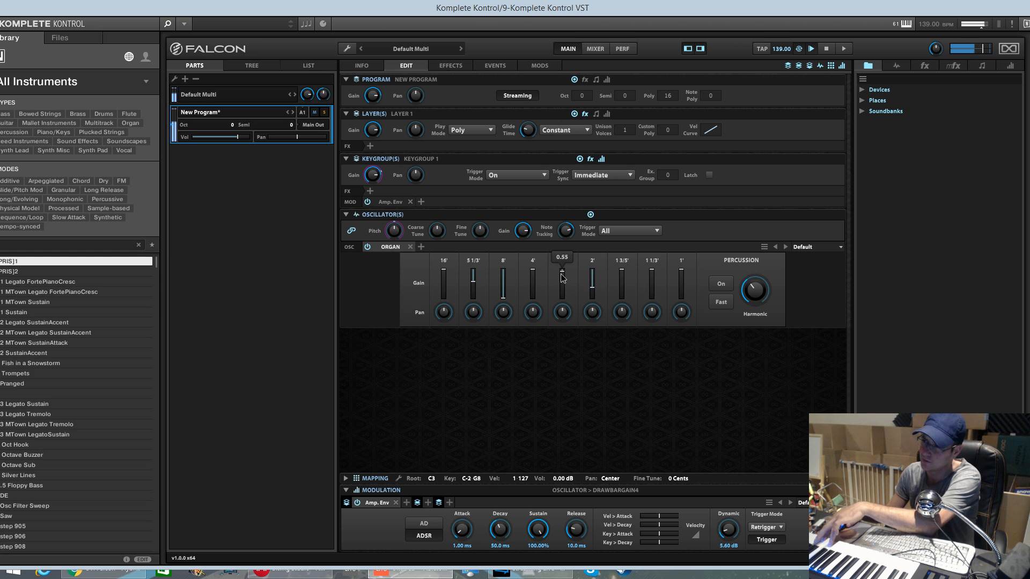
{"action": "left_click", "coordinate": [622, 275]}
{"action": "left_click_drag", "start_coordinate": [625, 280], "coordinate": [625, 273]}
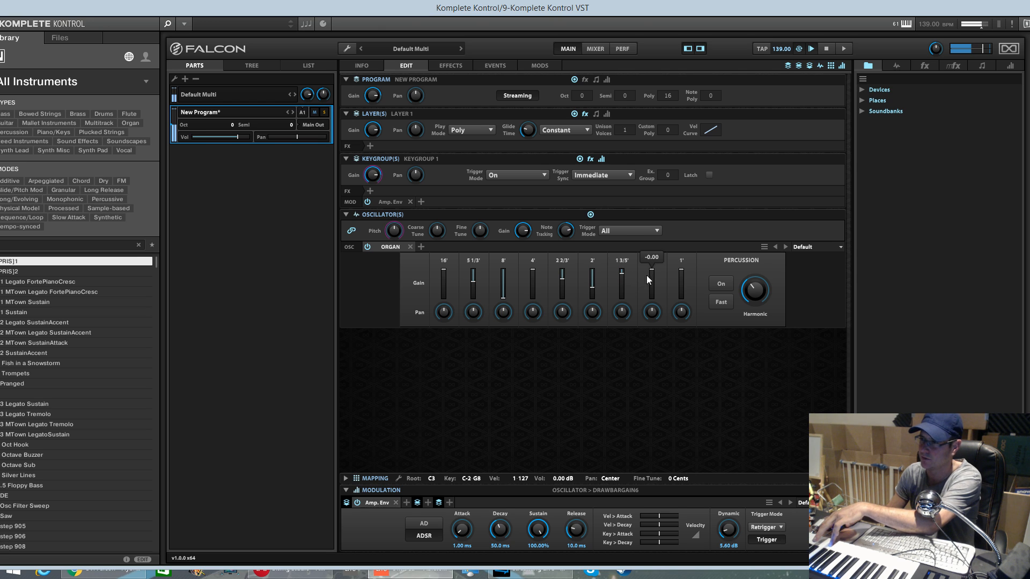
{"action": "left_click", "coordinate": [680, 275]}
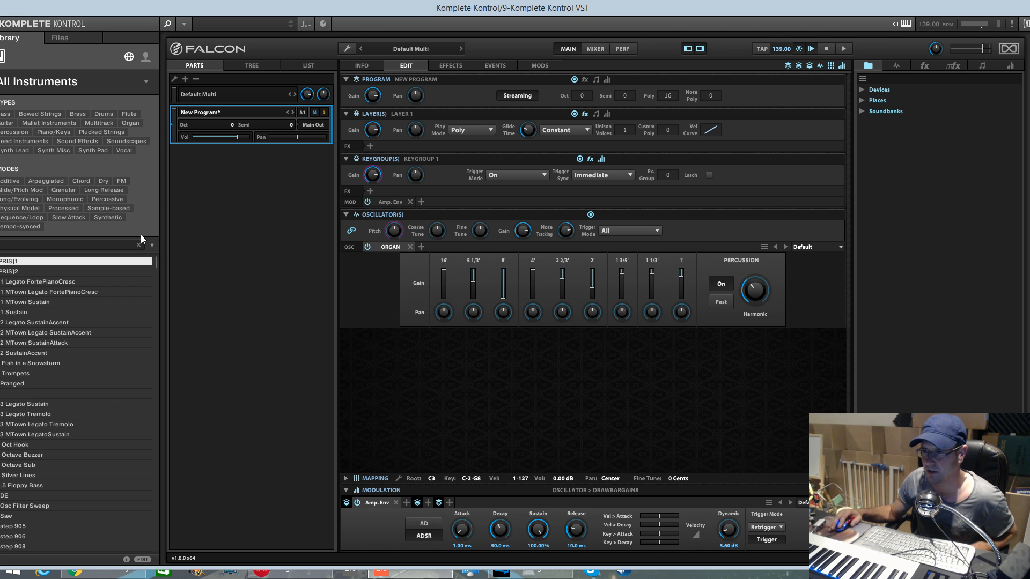
Replace the Organ oscillator with an FM oscillator and choose the algorithm that stacks all four operators in series.
{"action": "left_click", "coordinate": [410, 247]}
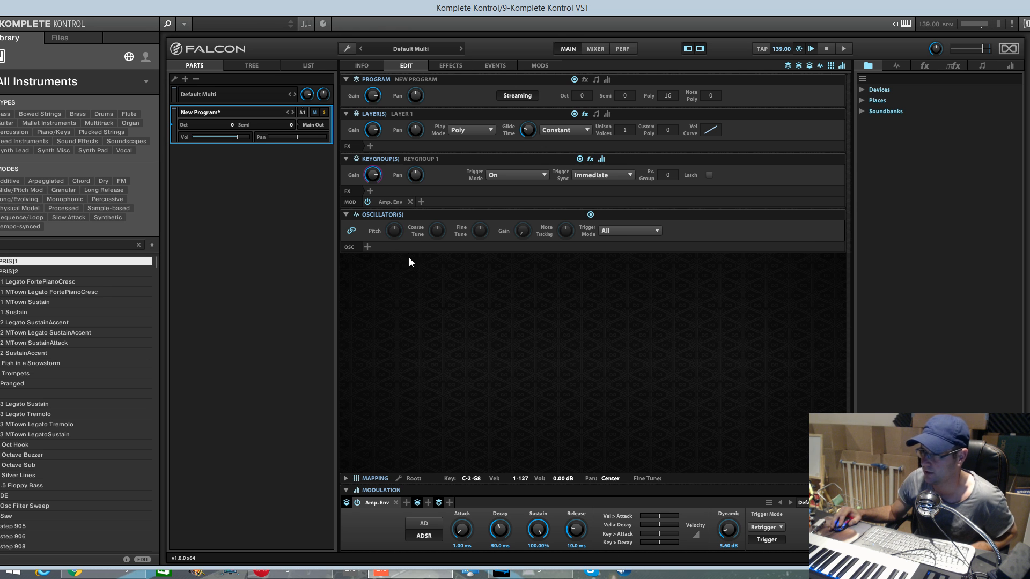
{"action": "left_click", "coordinate": [367, 248]}
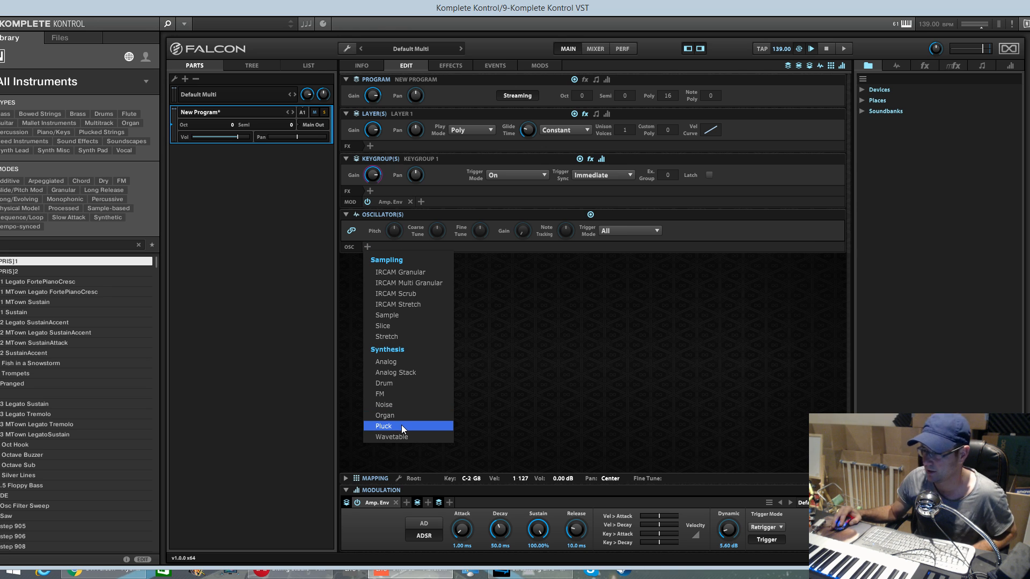
{"action": "left_click", "coordinate": [397, 383]}
{"action": "left_click", "coordinate": [400, 247]}
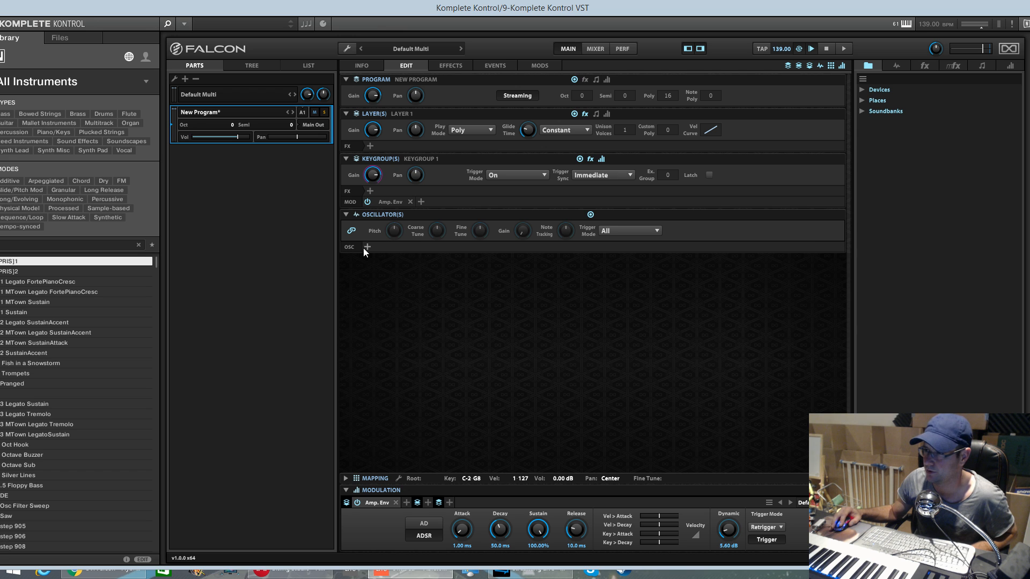
{"action": "left_click", "coordinate": [367, 248]}
{"action": "left_click", "coordinate": [406, 394]}
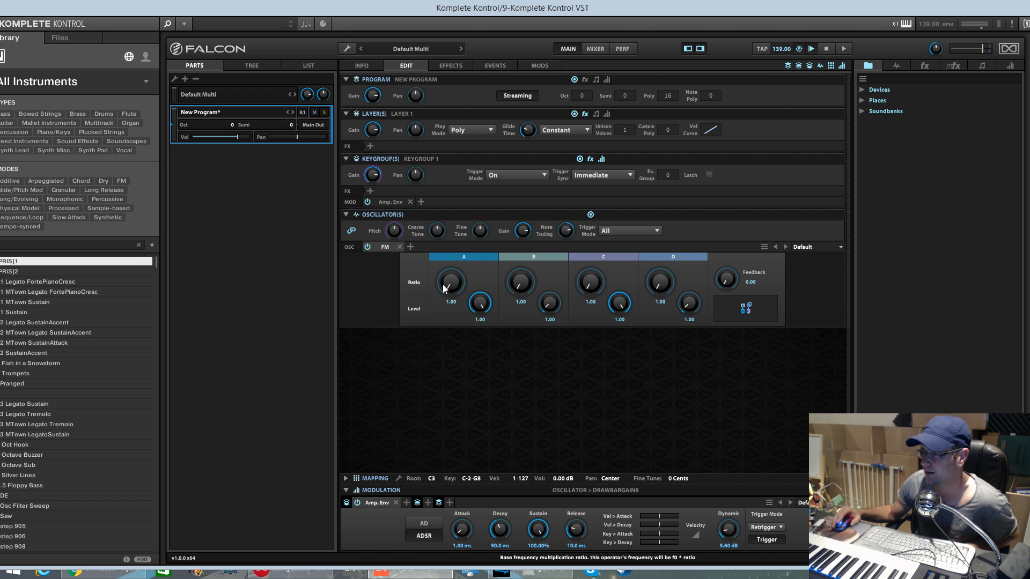
{"action": "left_click", "coordinate": [746, 309]}
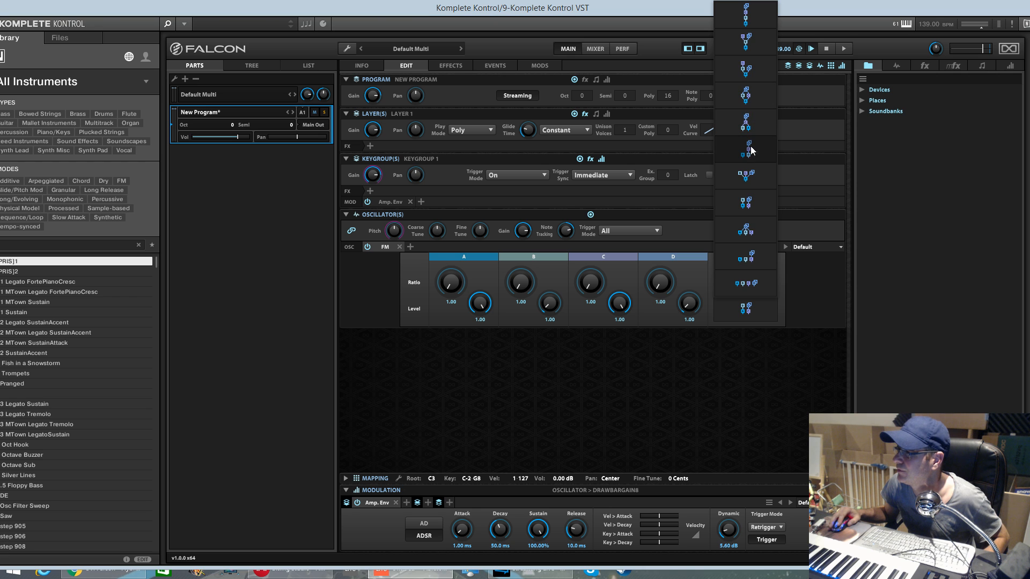
{"action": "left_click", "coordinate": [746, 15]}
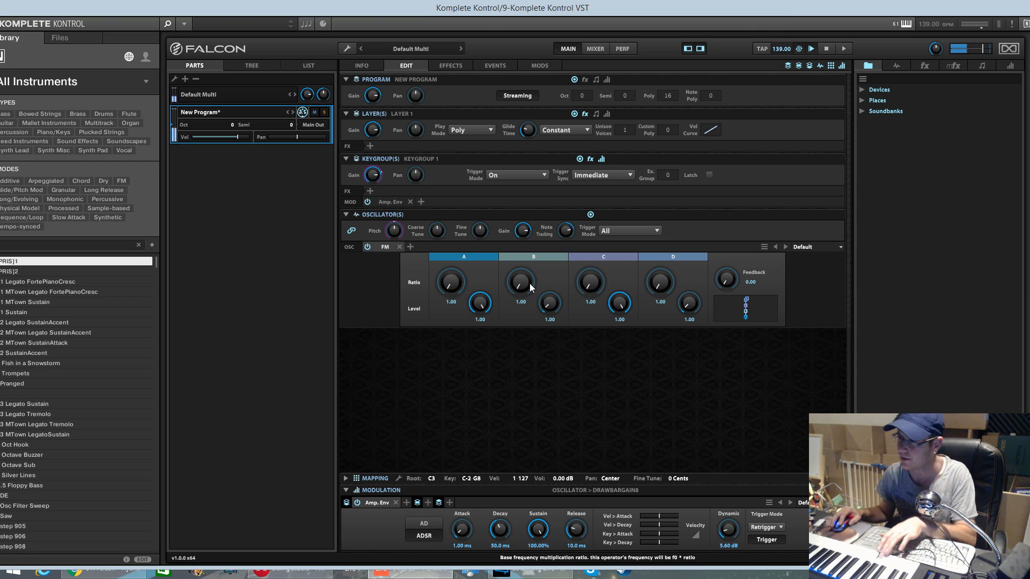
Set FM operator A's Ratio to 1.94, operator B's Level to 10.28 and operator C's Level to 0.00.
{"action": "left_click", "coordinate": [452, 282]}
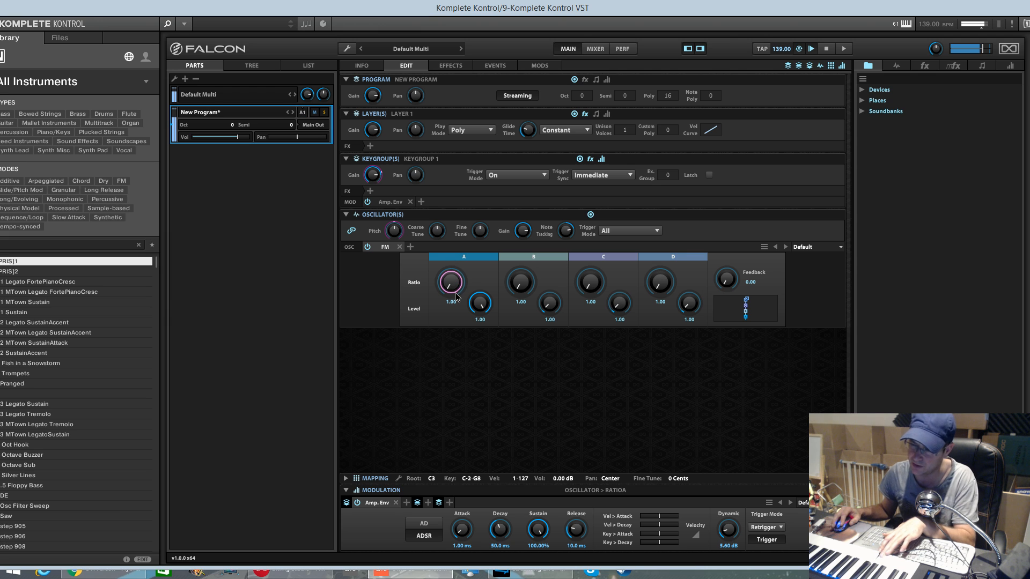
{"action": "left_click_drag", "start_coordinate": [454, 289], "coordinate": [456, 286]}
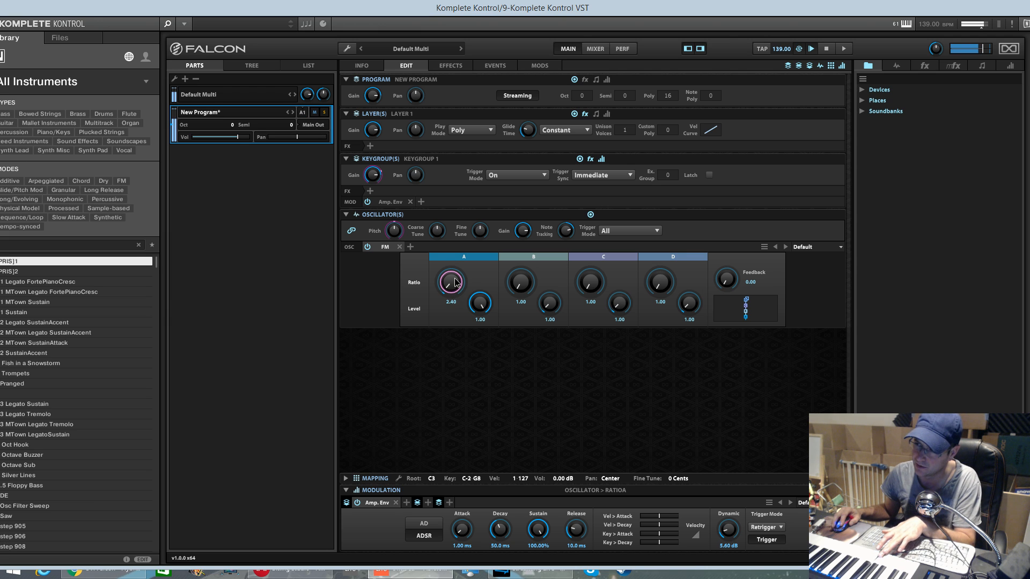
{"action": "left_click_drag", "start_coordinate": [520, 282], "coordinate": [521, 269]}
{"action": "mouse_move", "coordinate": [562, 318]}
{"action": "left_mouse_down"}
{"action": "mouse_move", "coordinate": [558, 259]}
{"action": "mouse_move", "coordinate": [524, 281]}
{"action": "mouse_move", "coordinate": [558, 317]}
{"action": "mouse_move", "coordinate": [565, 301]}
{"action": "left_mouse_up"}
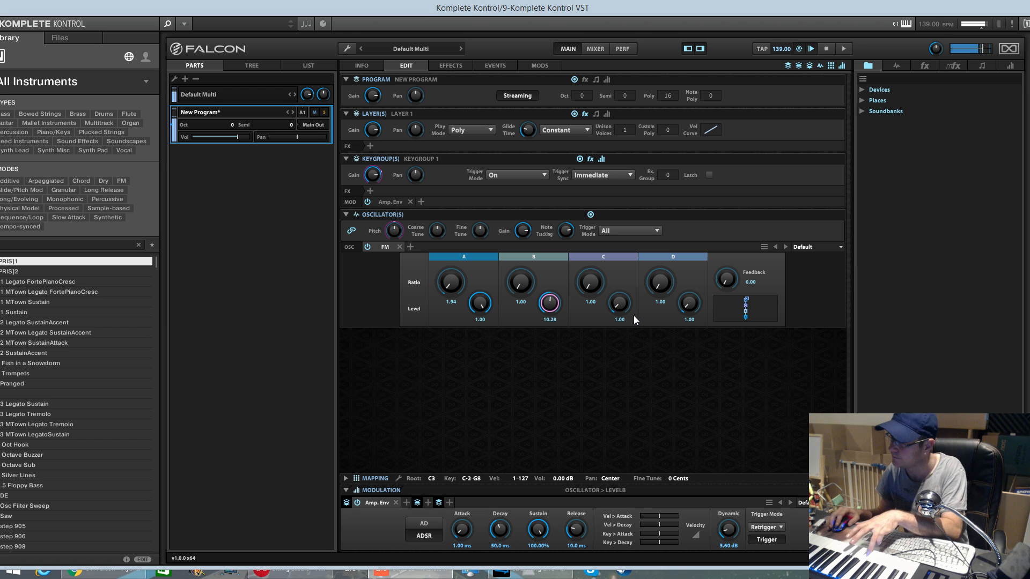
{"action": "mouse_move", "coordinate": [613, 304]}
{"action": "left_mouse_down"}
{"action": "mouse_move", "coordinate": [628, 271]}
{"action": "mouse_move", "coordinate": [627, 295]}
{"action": "left_mouse_up"}
{"action": "left_click_drag", "start_coordinate": [625, 322], "coordinate": [624, 328]}
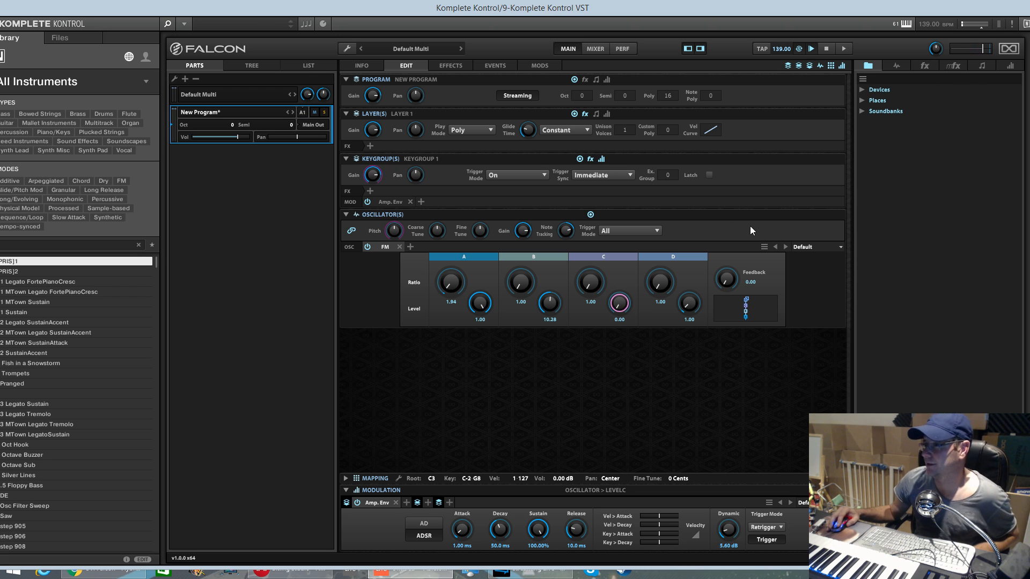
Assign an Attack Decay modulator to FM operator C's Level and set its Decay Time to 1.46 s.
{"action": "left_click", "coordinate": [1011, 65]}
{"action": "left_click_drag", "start_coordinate": [913, 101], "coordinate": [621, 306]}
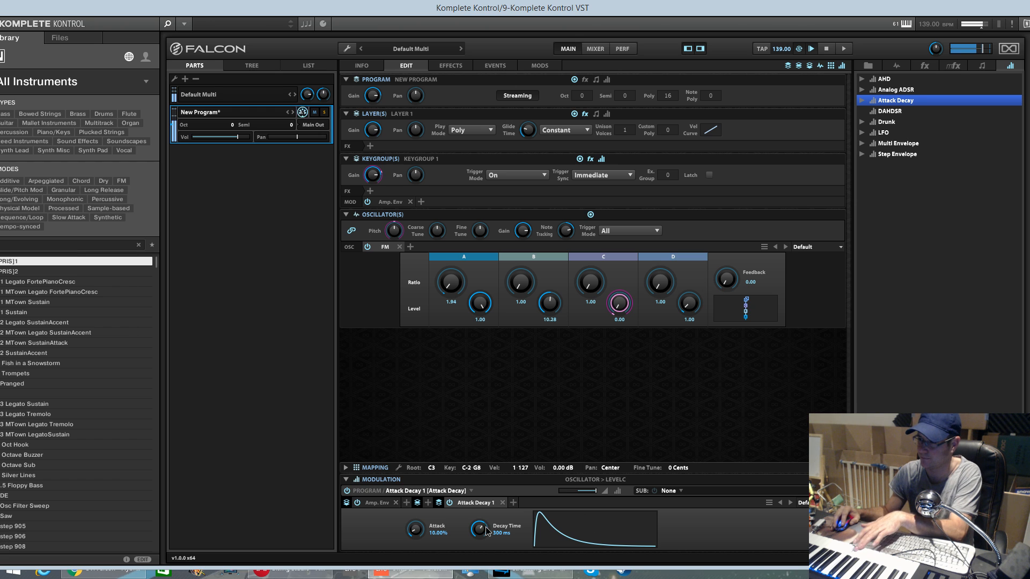
{"action": "left_click_drag", "start_coordinate": [479, 530], "coordinate": [607, 381]}
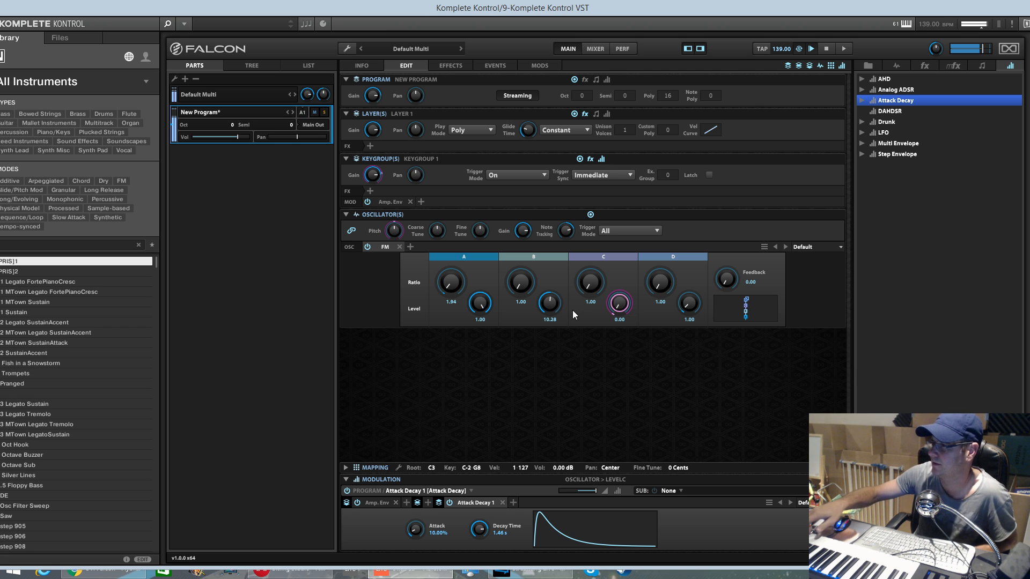
Try Feedback at 0.76, operator C's Ratio at 11.14 and operator B's Level at 5.00, and remove the FM oscillator.
{"action": "left_click", "coordinate": [730, 282]}
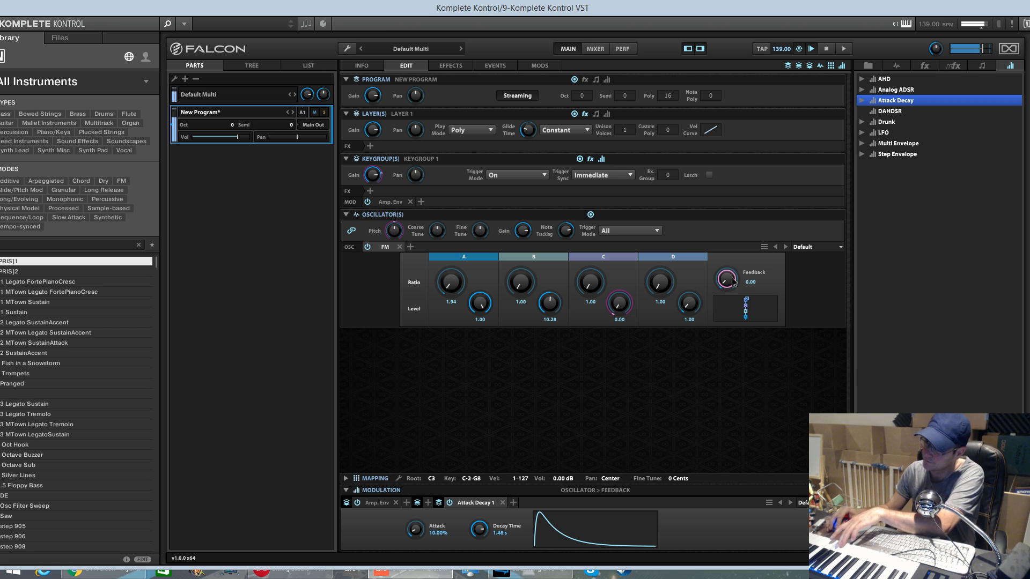
{"action": "left_click_drag", "start_coordinate": [589, 285], "coordinate": [591, 247]}
{"action": "left_click_drag", "start_coordinate": [530, 289], "coordinate": [558, 337]}
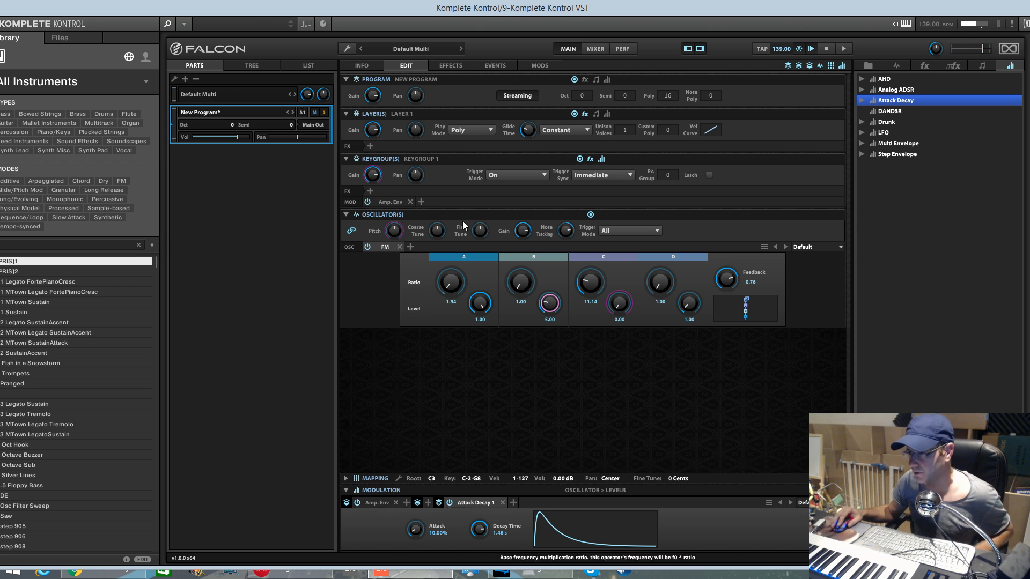
{"action": "left_click", "coordinate": [399, 247]}
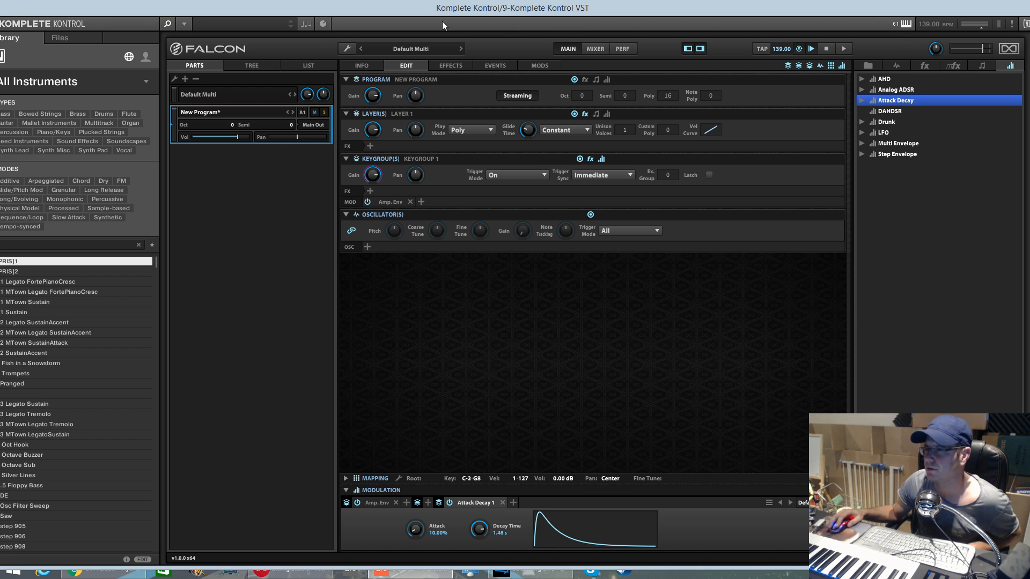
Look for a program to load, checking the Music and Documents folders and the multi and program loading options.
{"action": "left_click", "coordinate": [184, 24]}
{"action": "mouse_move", "coordinate": [194, 37]}
{"action": "mouse_move", "coordinate": [274, 51]}
{"action": "left_click", "coordinate": [303, 24]}
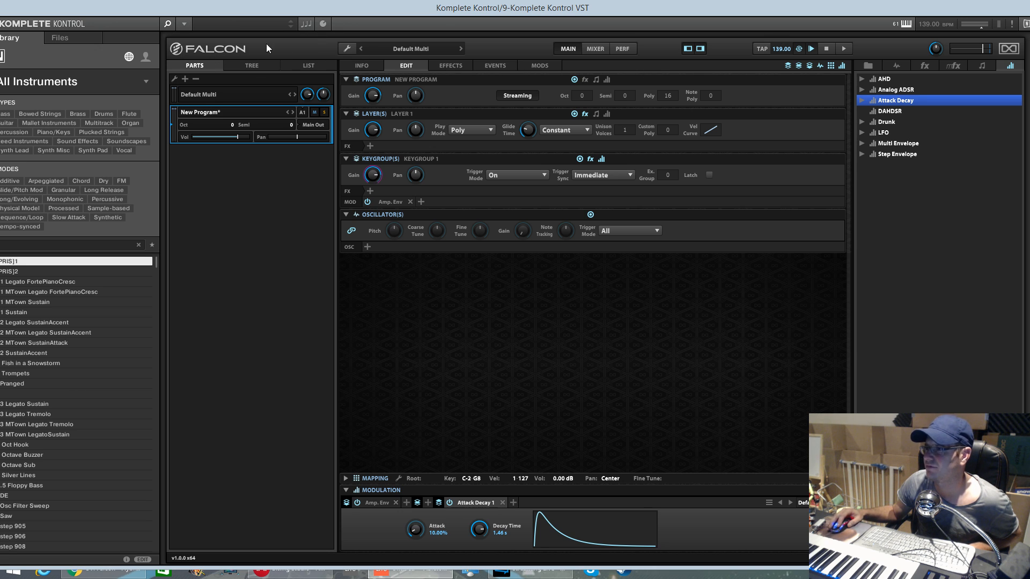
{"action": "left_click", "coordinate": [346, 50]}
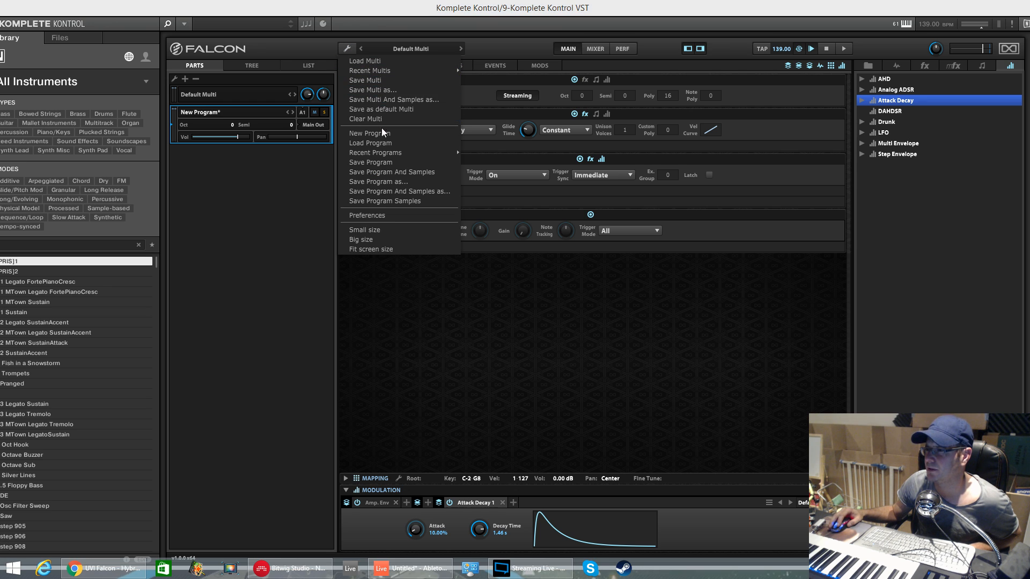
{"action": "left_click", "coordinate": [382, 143]}
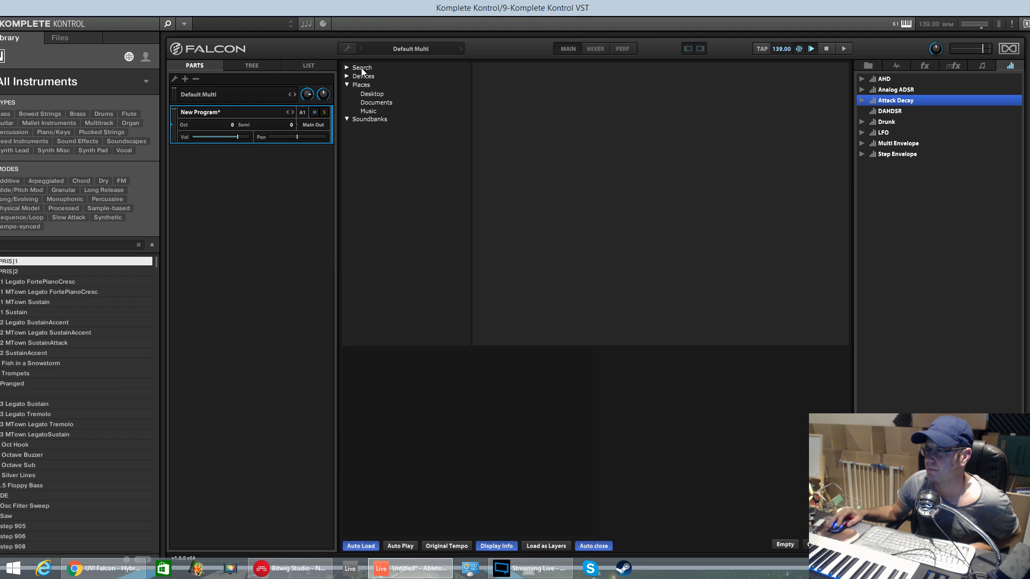
{"action": "left_click", "coordinate": [370, 111]}
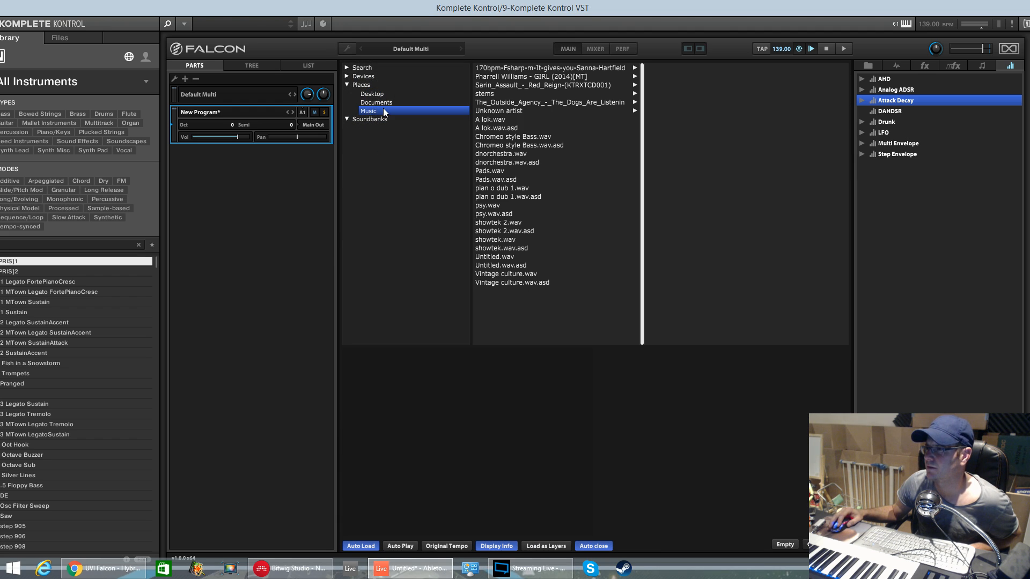
{"action": "left_click", "coordinate": [375, 102]}
{"action": "left_click", "coordinate": [349, 86]}
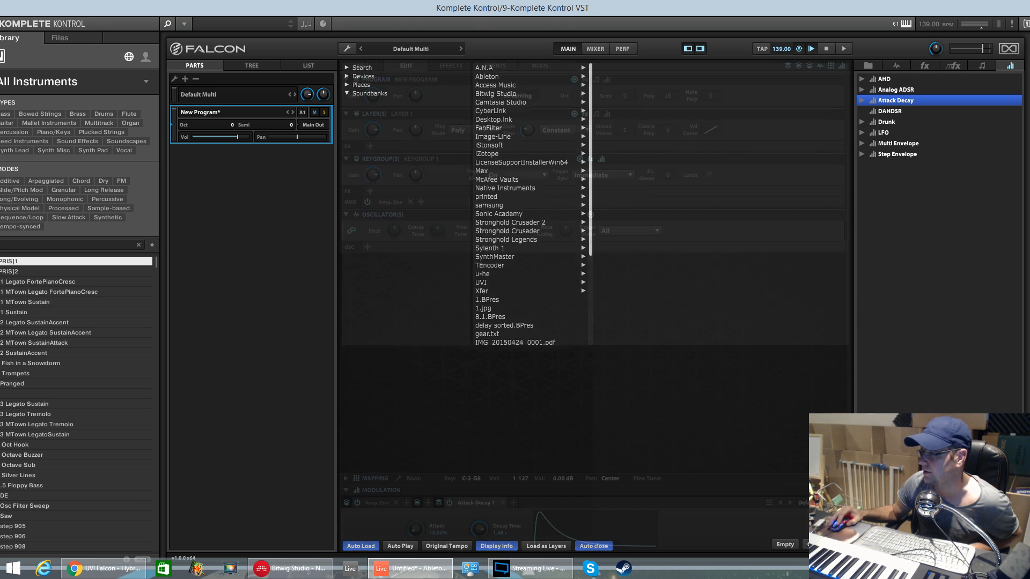
{"action": "left_click", "coordinate": [347, 49]}
{"action": "left_click", "coordinate": [353, 50]}
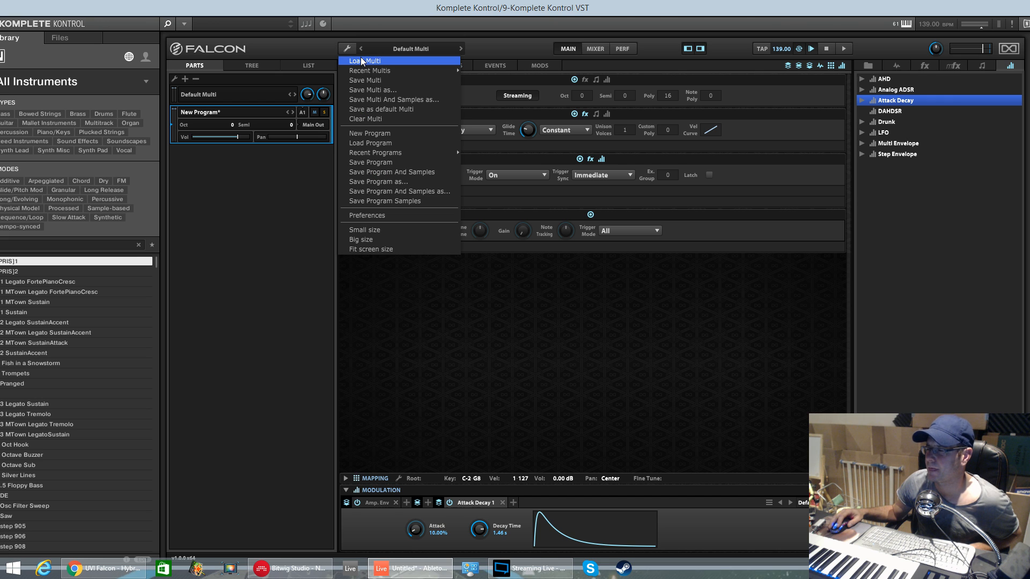
{"action": "mouse_move", "coordinate": [365, 71]}
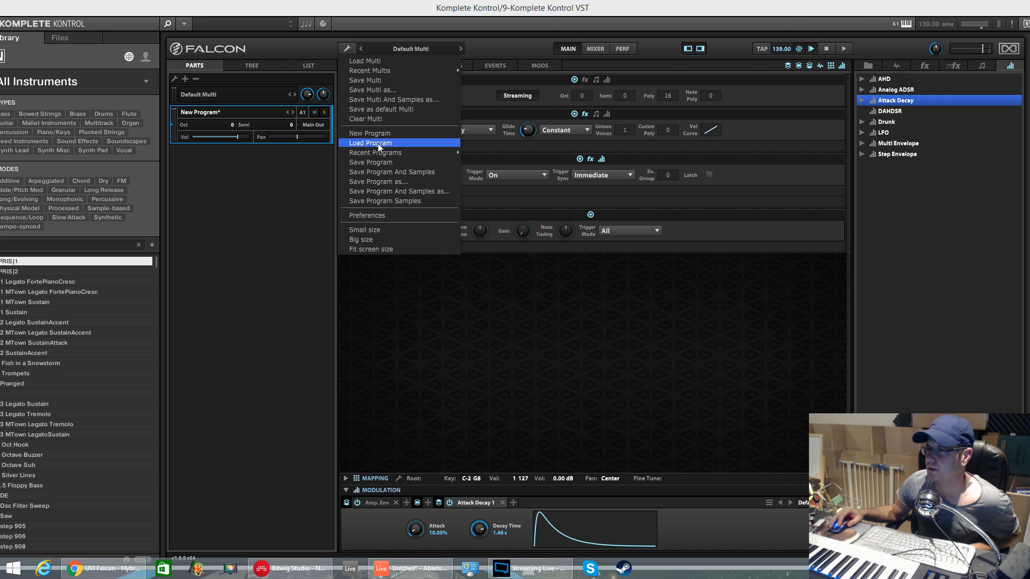
{"action": "mouse_move", "coordinate": [346, 154]}
{"action": "left_click", "coordinate": [187, 236]}
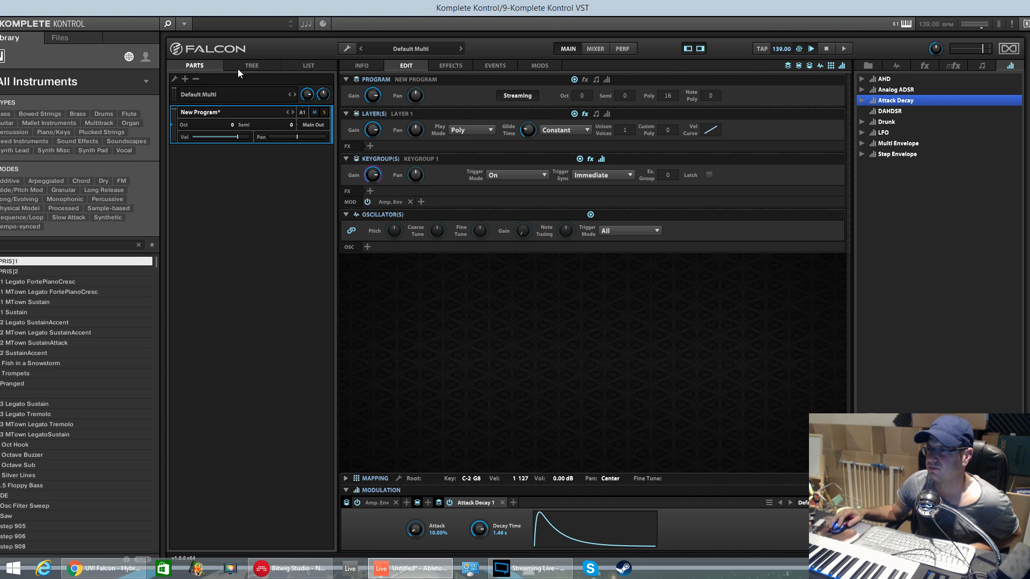
Look over the part's list view and the performance view, and return to the main editing view.
{"action": "left_click", "coordinate": [275, 67]}
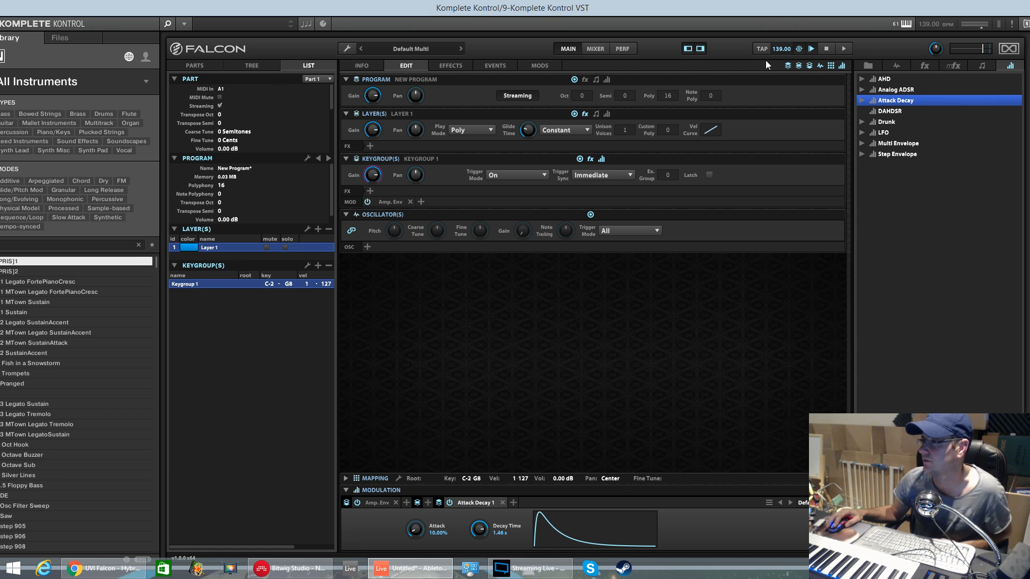
{"action": "left_click", "coordinate": [617, 50]}
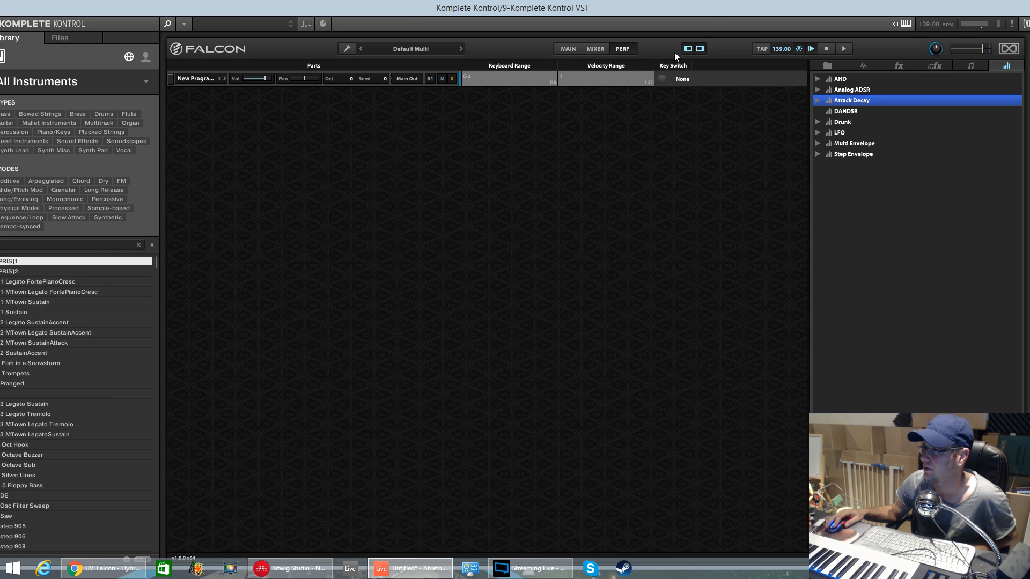
{"action": "left_click", "coordinate": [689, 49]}
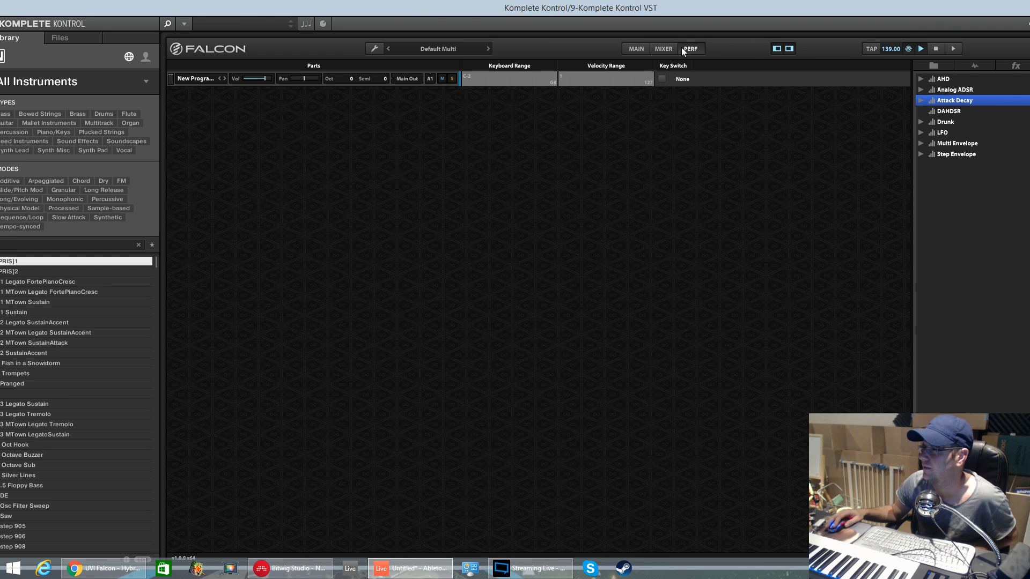
{"action": "left_click", "coordinate": [635, 48]}
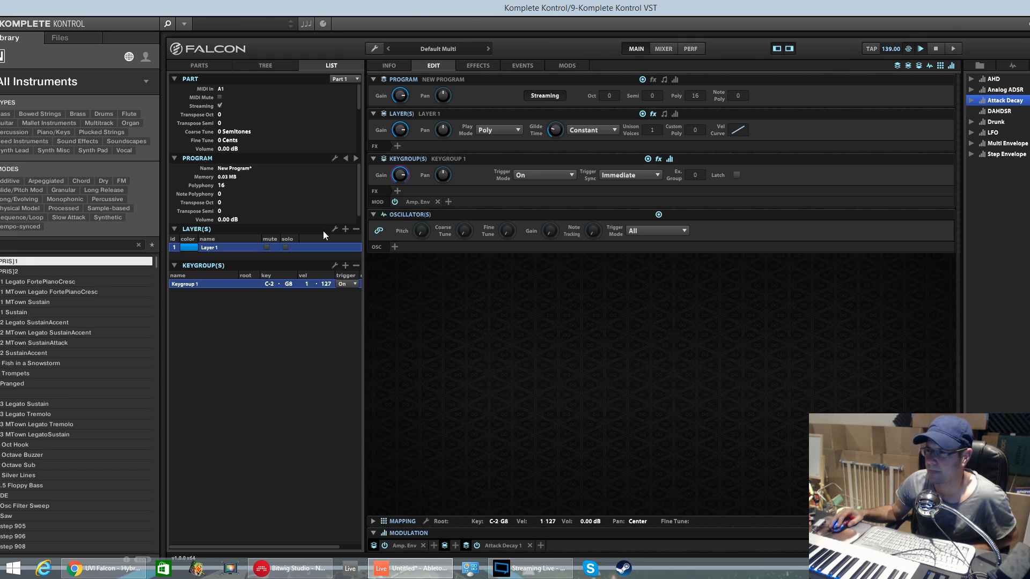
Return to the parts list, try stepping to another program without discarding the unsaved changes, and add an empty second part.
{"action": "left_click", "coordinate": [205, 65]}
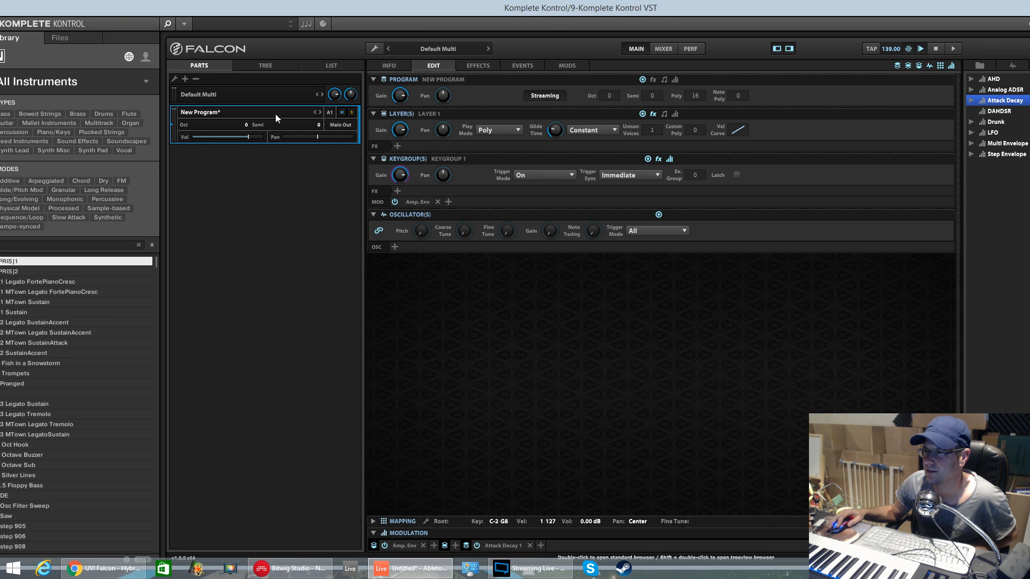
{"action": "left_click", "coordinate": [315, 112]}
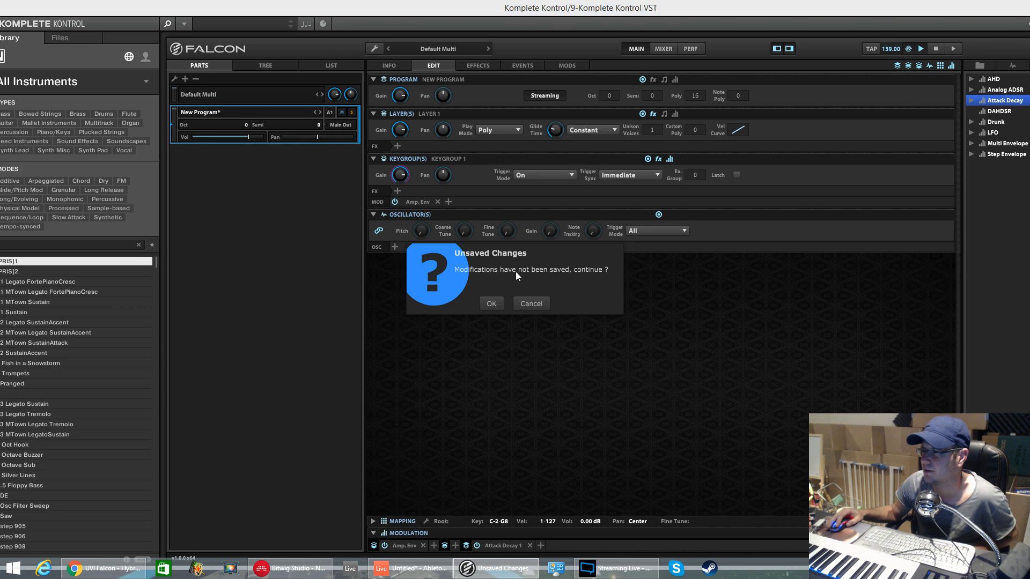
{"action": "left_click", "coordinate": [529, 302]}
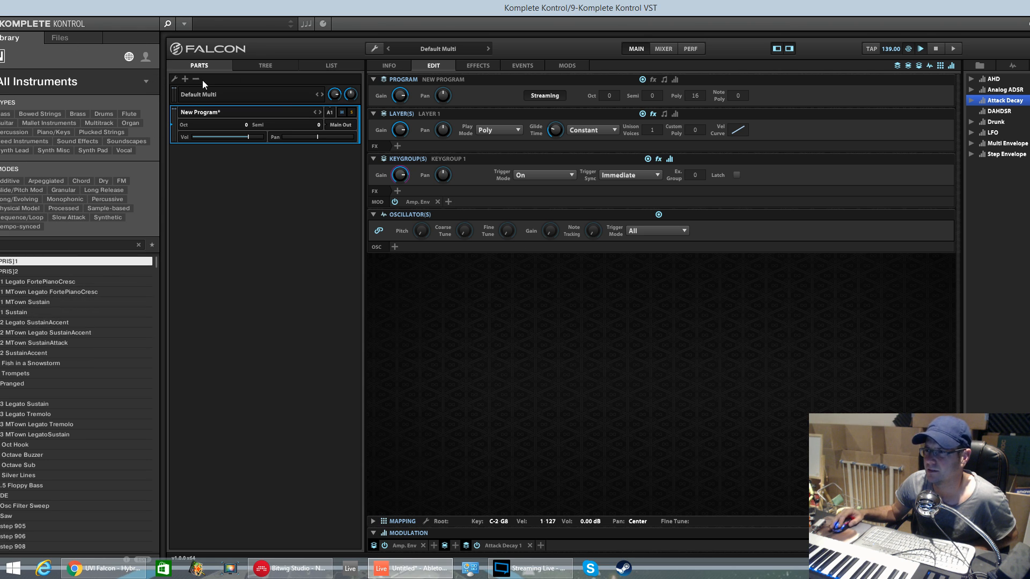
{"action": "left_click", "coordinate": [175, 79]}
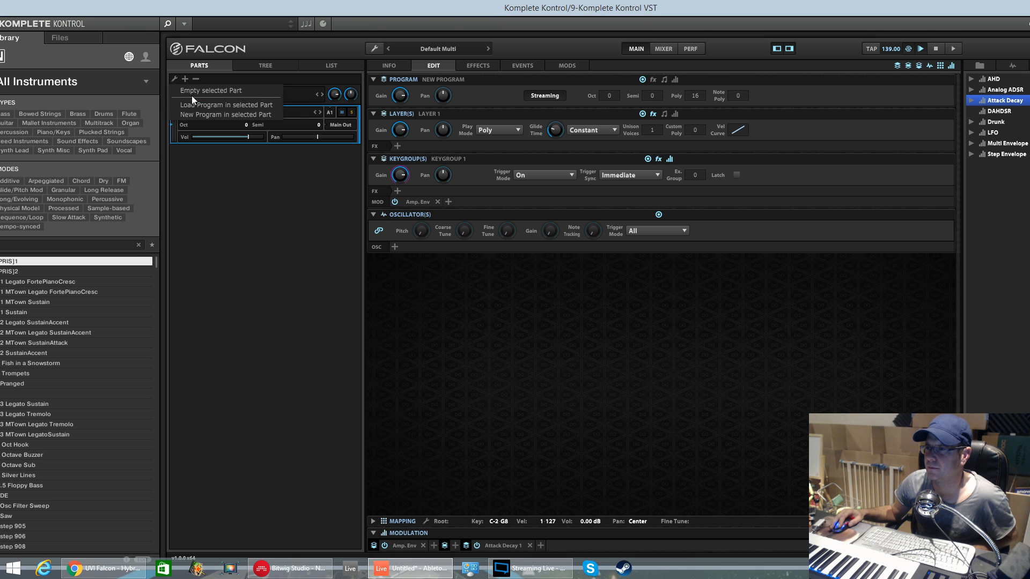
{"action": "left_click", "coordinate": [186, 80]}
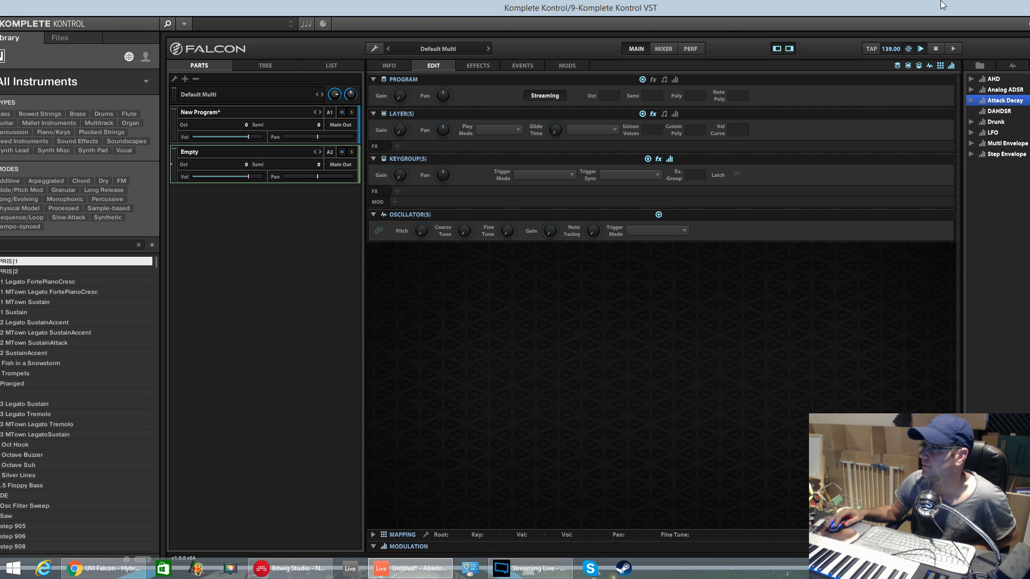
Close the Komplete Kontrol plug-in window and load the FalconVSTx64 plug-in directly onto a new track.
{"action": "left_click_drag", "start_coordinate": [1000, 12], "coordinate": [890, 30]}
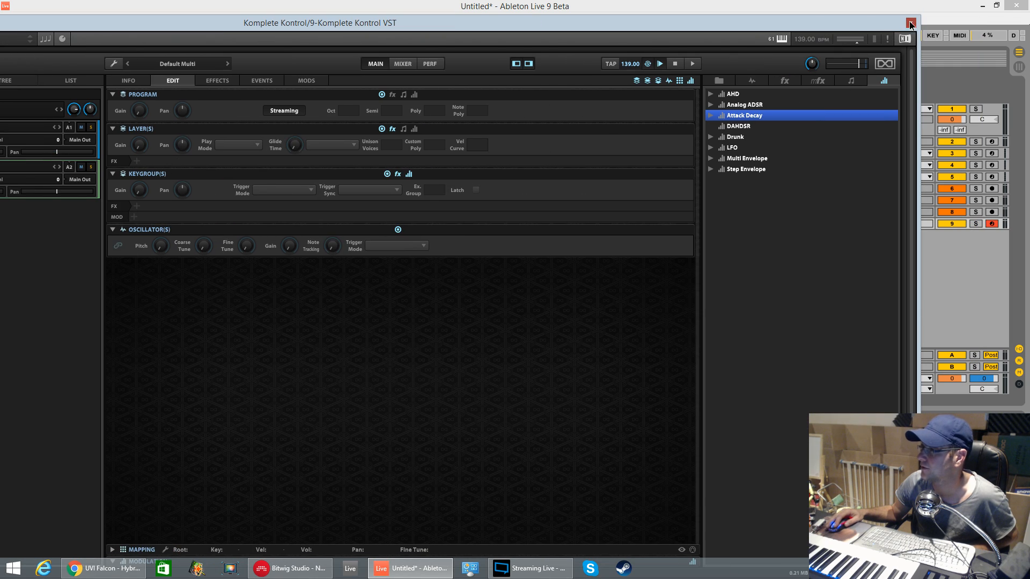
{"action": "left_click", "coordinate": [910, 23]}
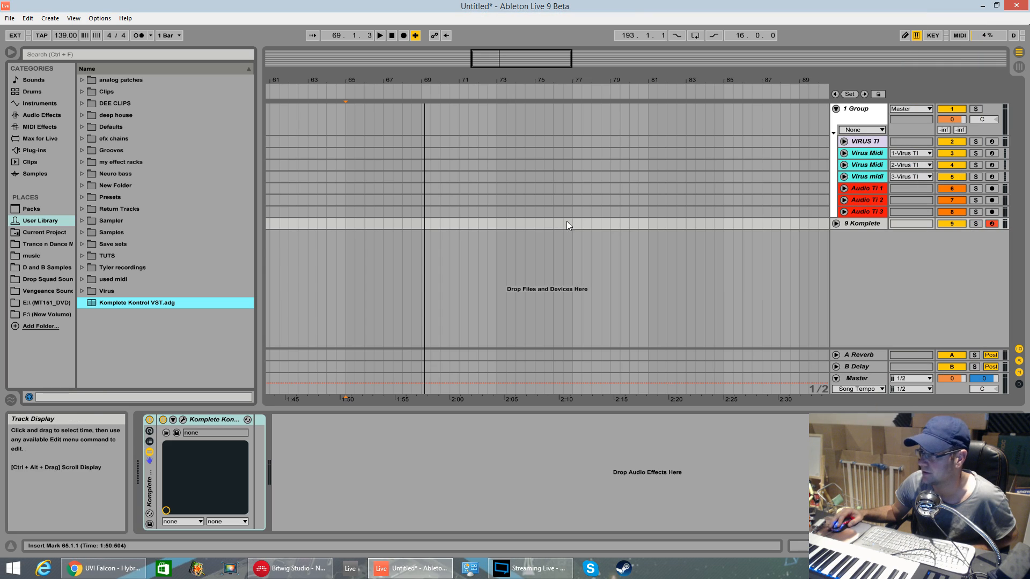
{"action": "left_click", "coordinate": [58, 152]}
{"action": "left_click", "coordinate": [92, 199]}
{"action": "left_click", "coordinate": [91, 199]}
{"action": "left_click_drag", "start_coordinate": [115, 209], "coordinate": [841, 243]}
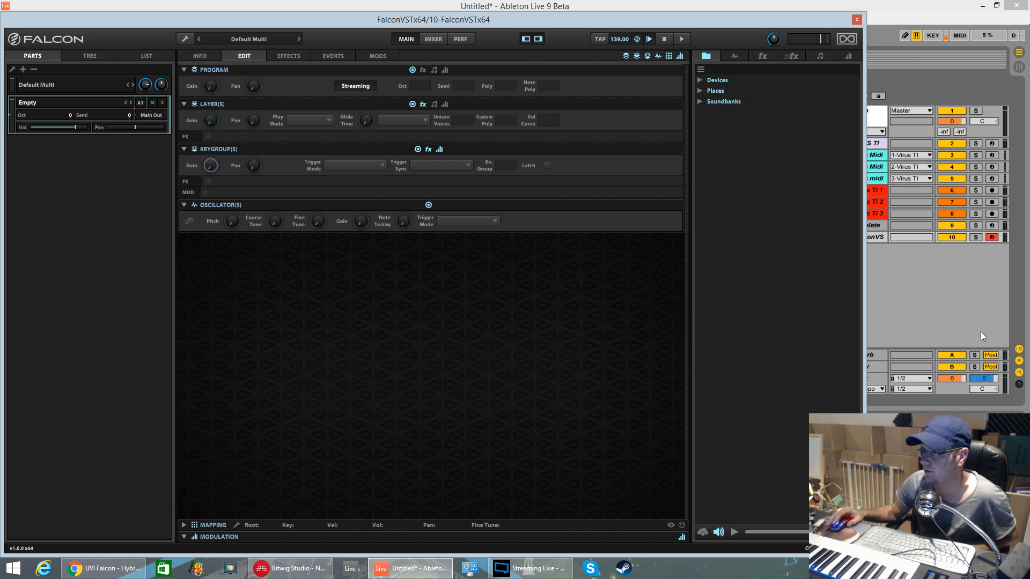
{"action": "left_click_drag", "start_coordinate": [408, 21], "coordinate": [467, 21]}
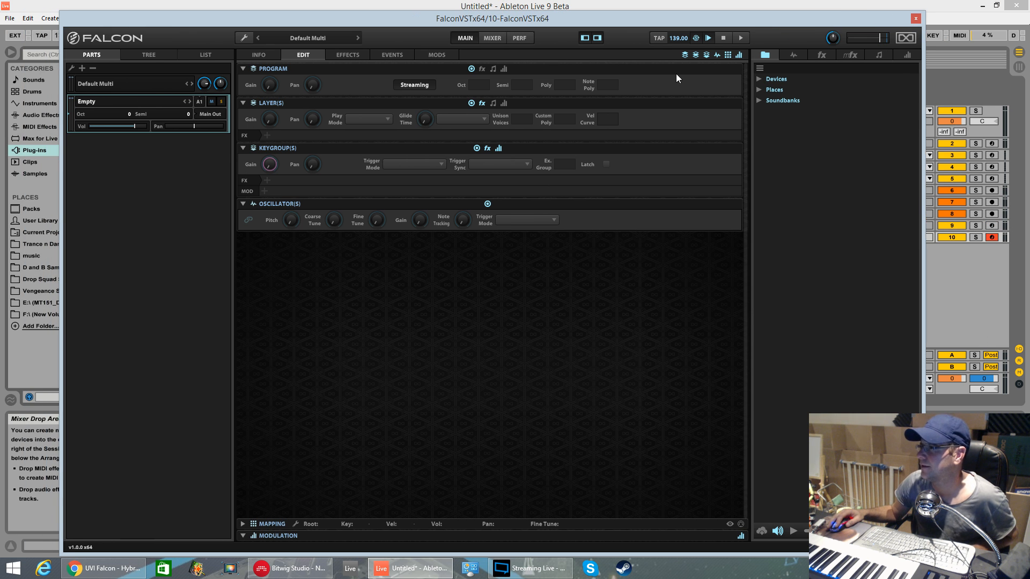
Check the Soundbanks, Places and Devices locations in Falcon's file browser for content to load.
{"action": "left_click", "coordinate": [687, 52]}
{"action": "left_click", "coordinate": [687, 52]}
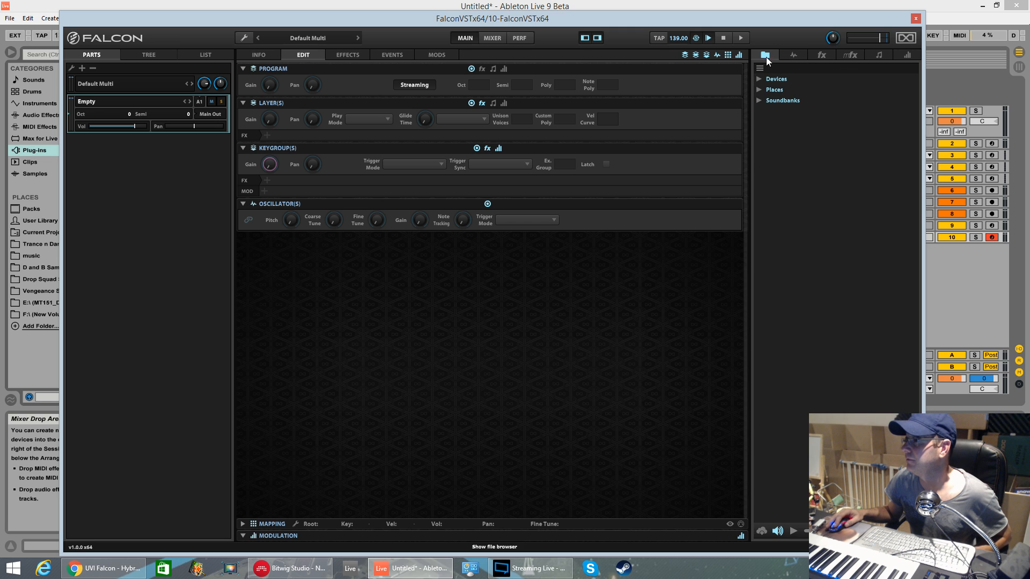
{"action": "left_click", "coordinate": [761, 102]}
{"action": "left_click", "coordinate": [759, 89]}
{"action": "left_click", "coordinate": [758, 89]}
{"action": "left_click", "coordinate": [759, 79]}
{"action": "left_click", "coordinate": [760, 79]}
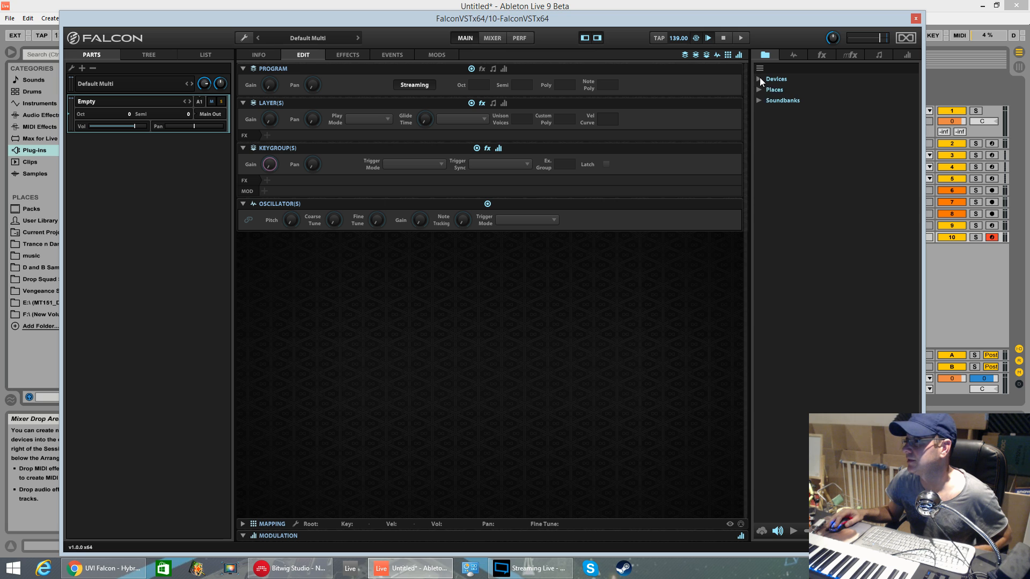
Look through the Synthesis oscillators, checking the Analog presets, Wavetable and Pluck.
{"action": "left_click", "coordinate": [797, 56]}
{"action": "left_click", "coordinate": [800, 91]}
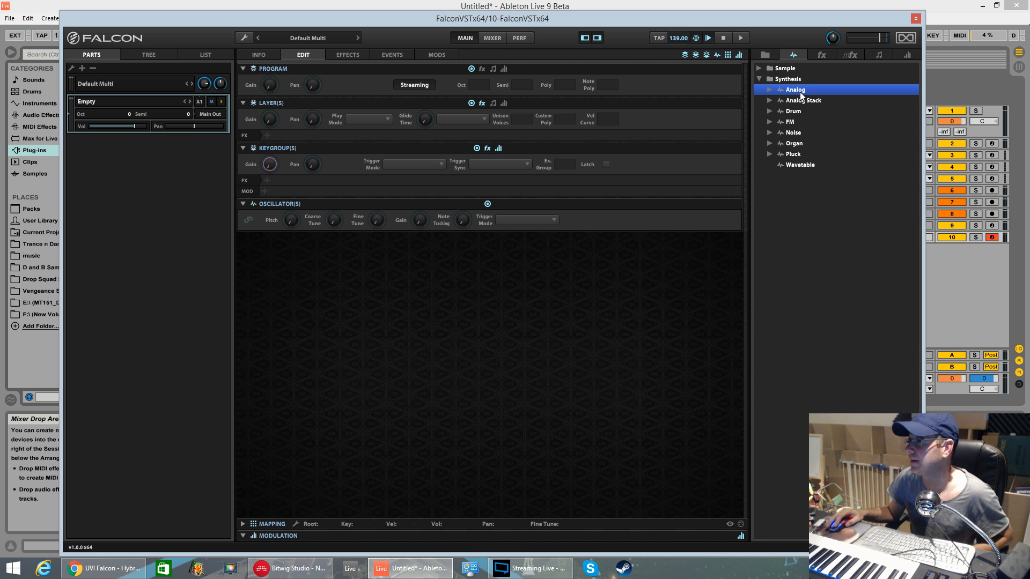
{"action": "left_click", "coordinate": [768, 89]}
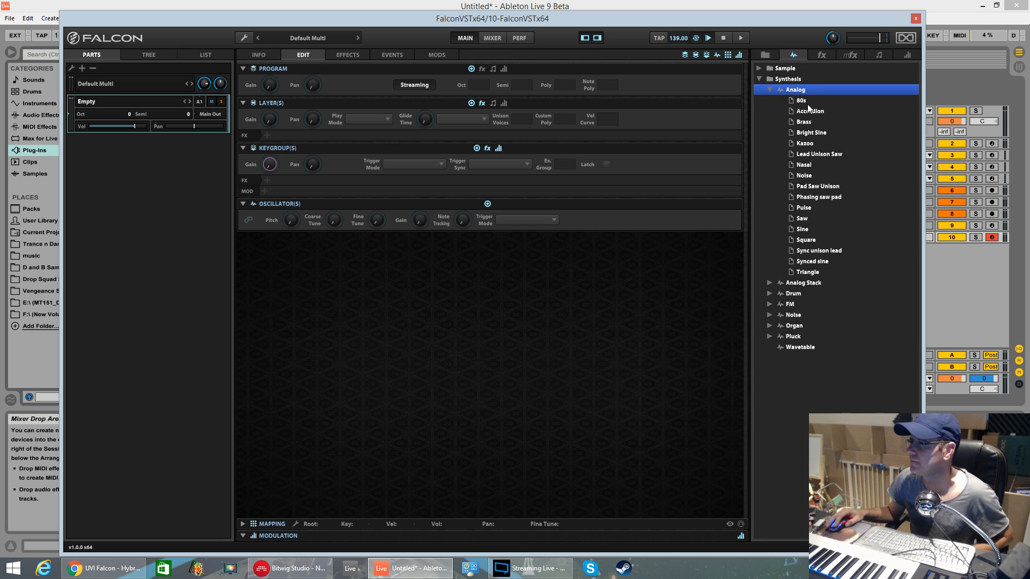
{"action": "left_click", "coordinate": [771, 90]}
{"action": "left_click", "coordinate": [785, 165]}
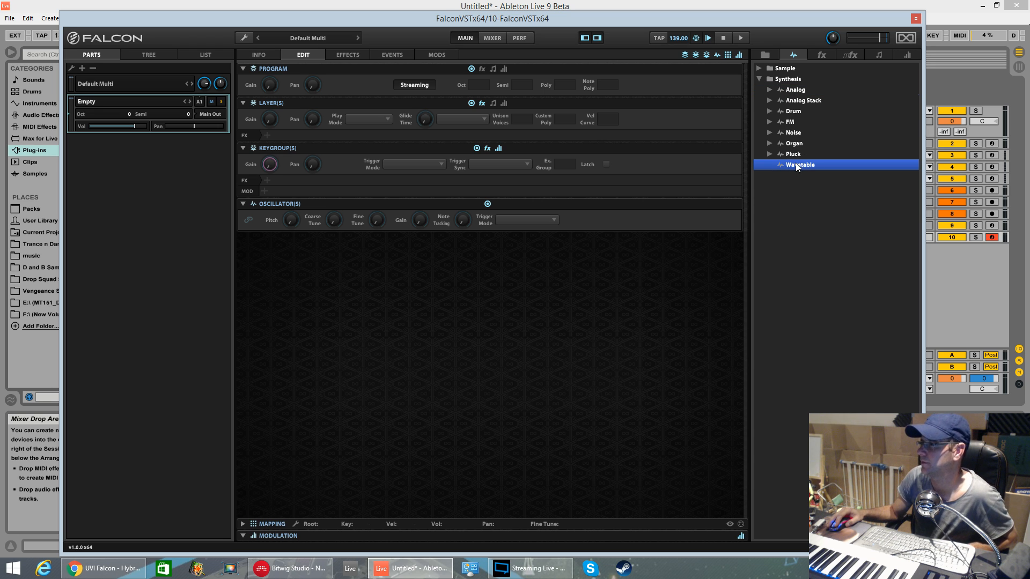
{"action": "left_click", "coordinate": [770, 154]}
{"action": "left_click", "coordinate": [769, 155]}
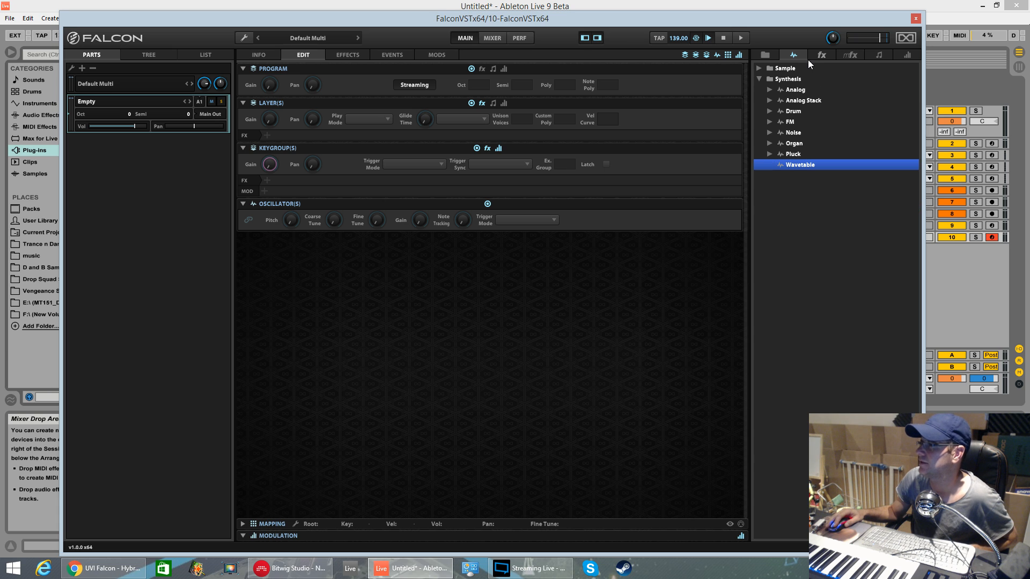
Look over the event processors and the Bass multi-effects, and open the FalconResources soundbank.
{"action": "left_click", "coordinate": [879, 54]}
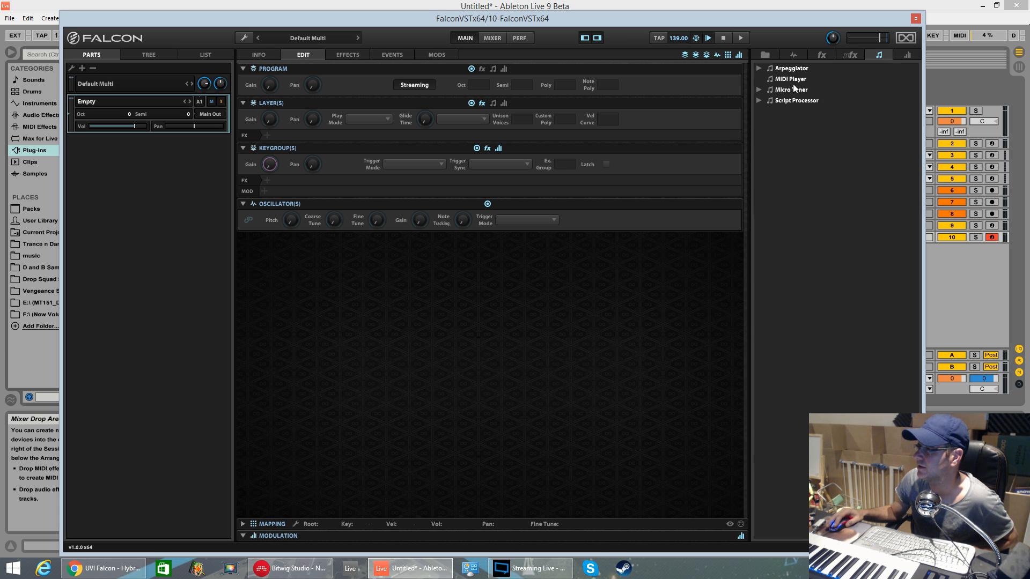
{"action": "left_click", "coordinate": [850, 55]}
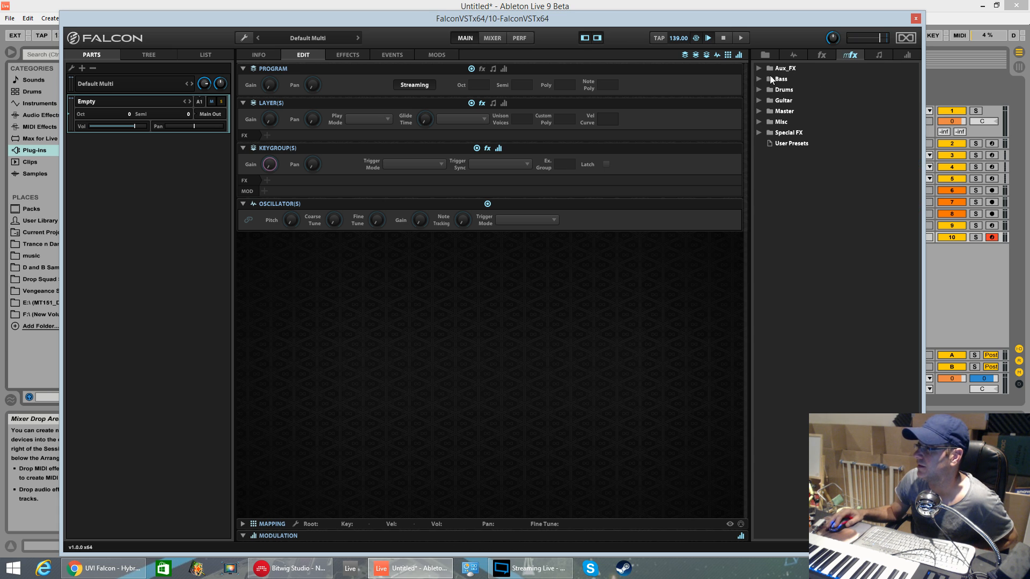
{"action": "left_click", "coordinate": [758, 79]}
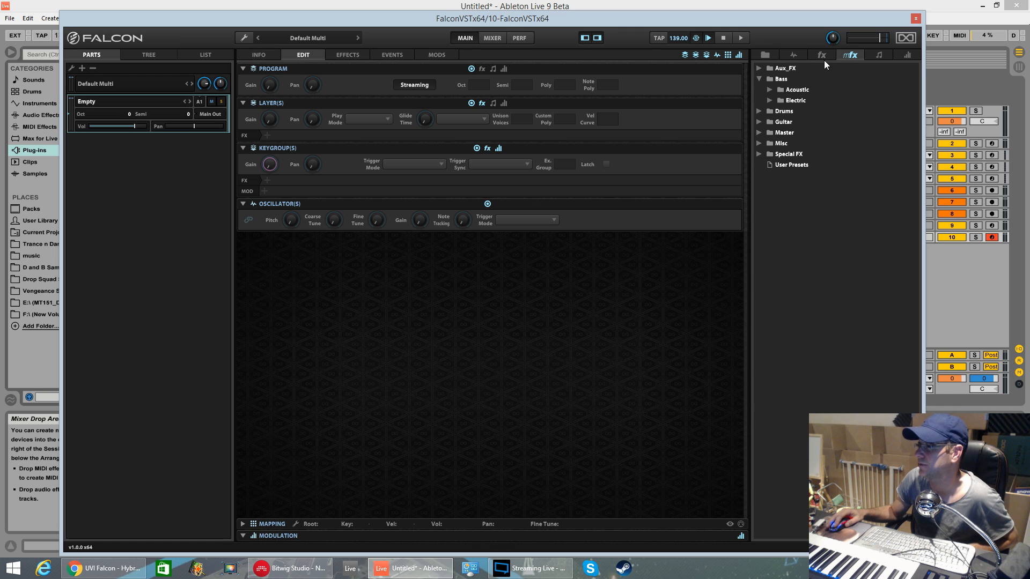
{"action": "left_click", "coordinate": [764, 55]}
{"action": "left_click", "coordinate": [756, 79]}
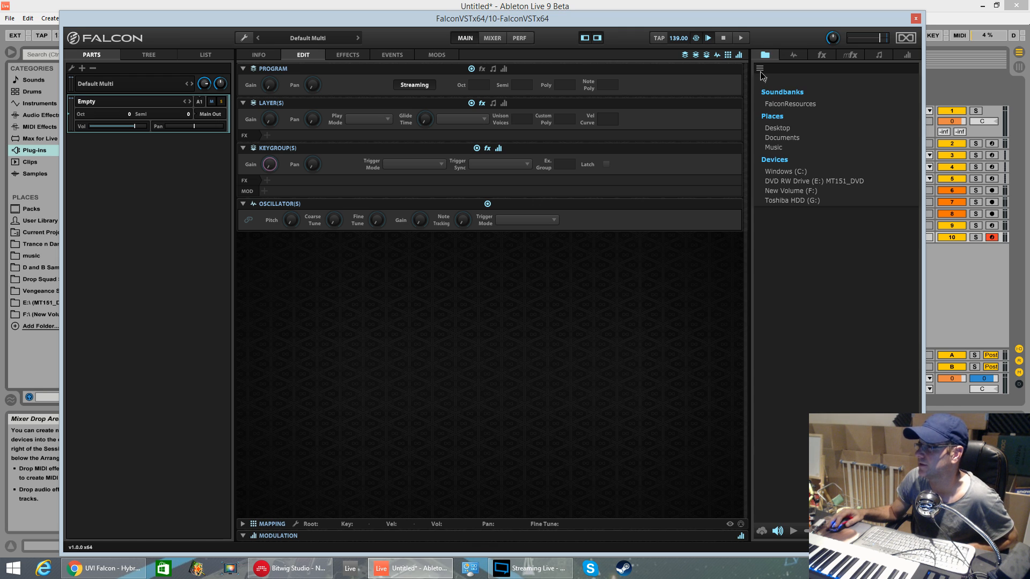
{"action": "double_click", "coordinate": [791, 104]}
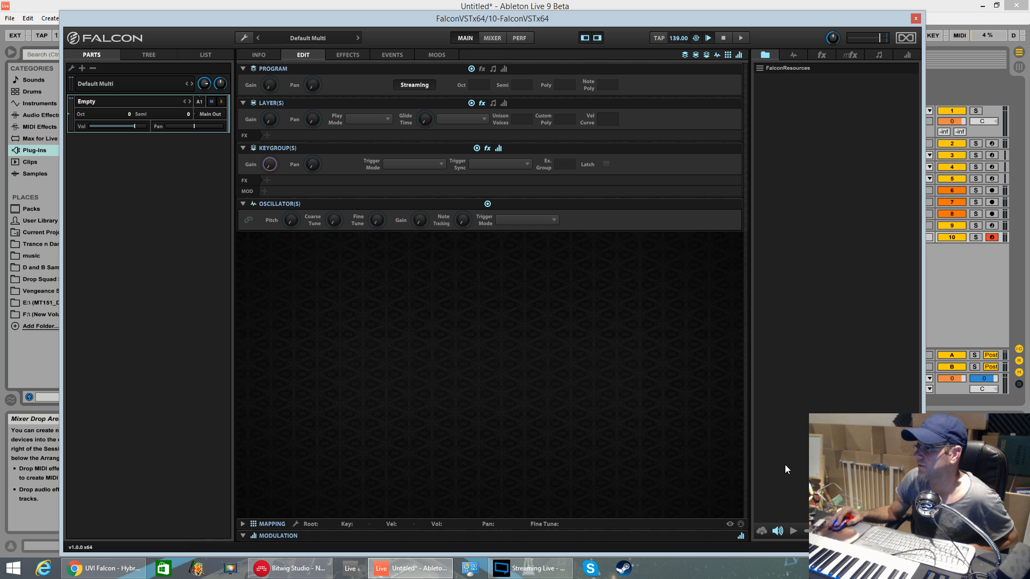
Examine the Pluck oscillator's Harmonics, Pluck and Sustained presets and the list of Sample oscillators.
{"action": "left_click", "coordinate": [793, 56]}
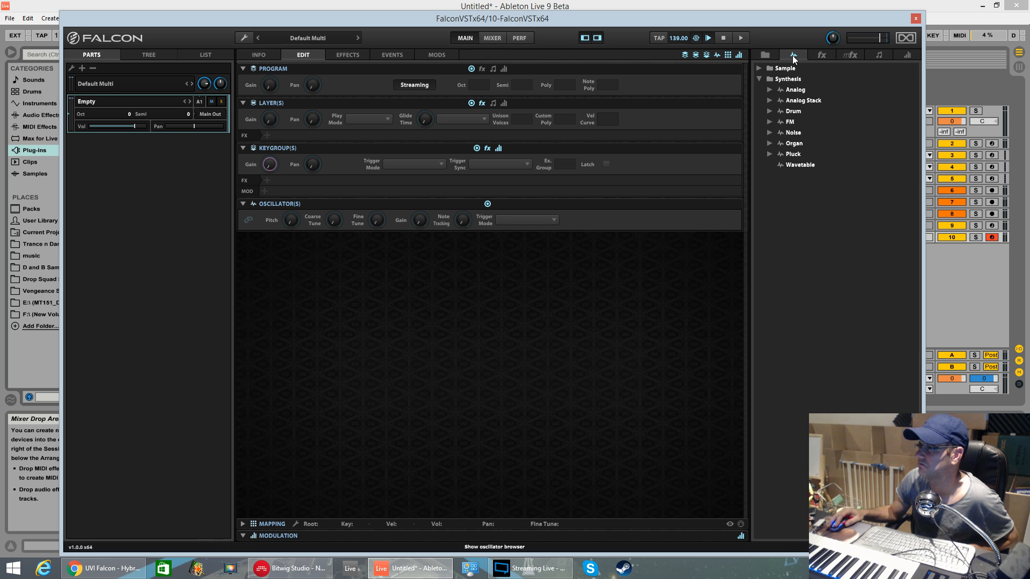
{"action": "left_click", "coordinate": [770, 154]}
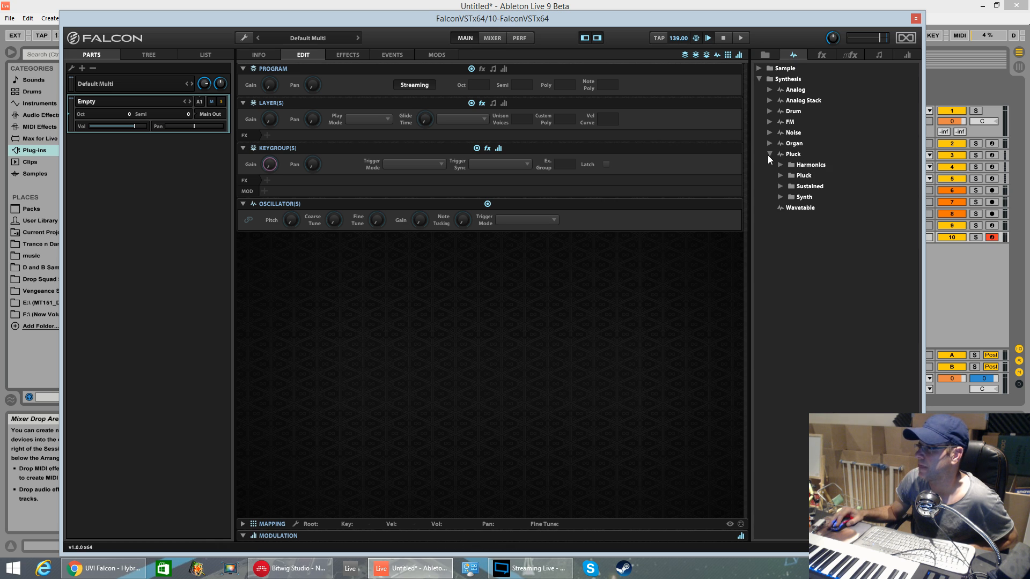
{"action": "left_click", "coordinate": [779, 166]}
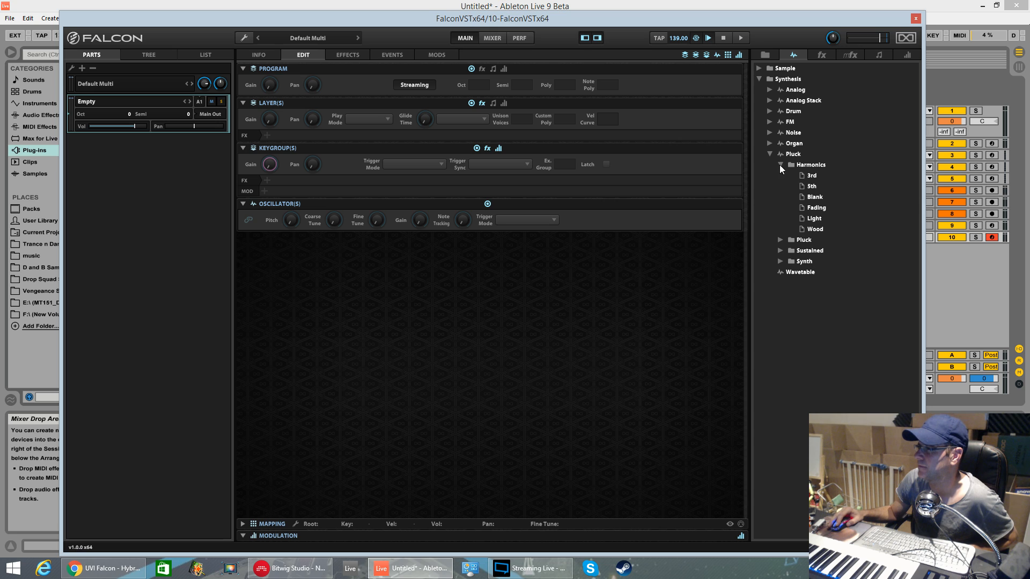
{"action": "left_click", "coordinate": [812, 186]}
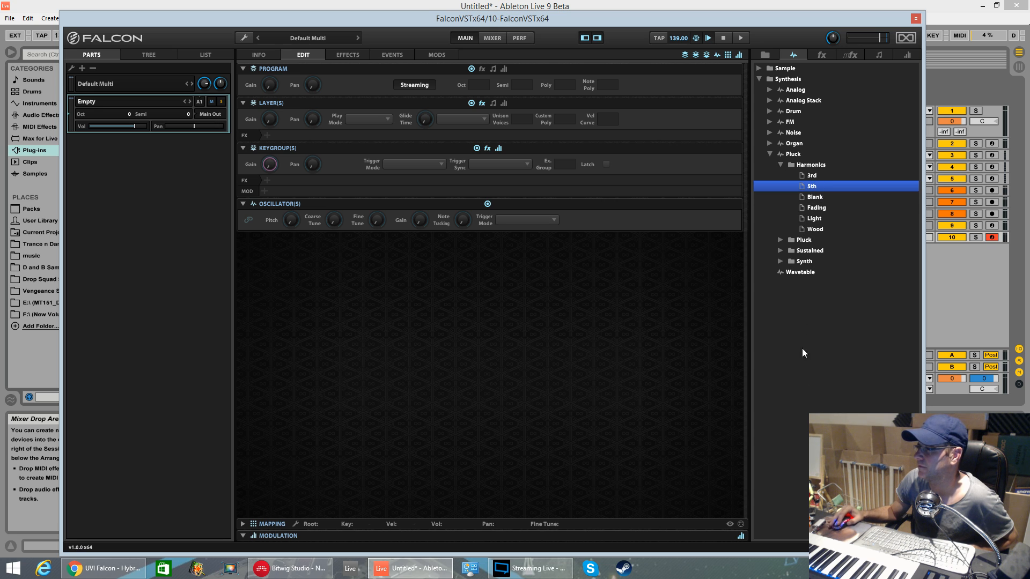
{"action": "left_click", "coordinate": [781, 240]}
{"action": "left_click", "coordinate": [817, 275]}
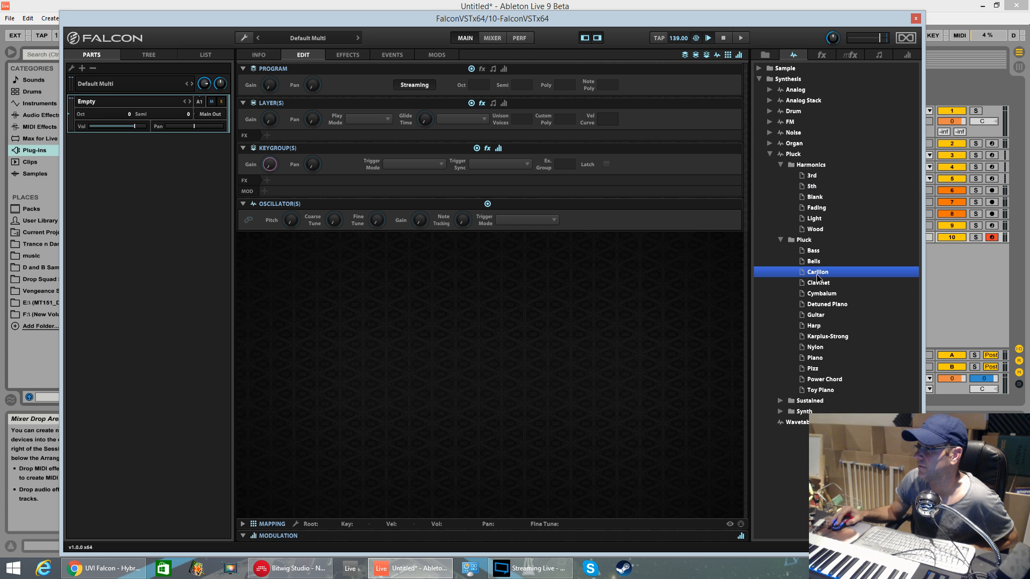
{"action": "left_click", "coordinate": [781, 400]}
{"action": "left_click", "coordinate": [826, 433]}
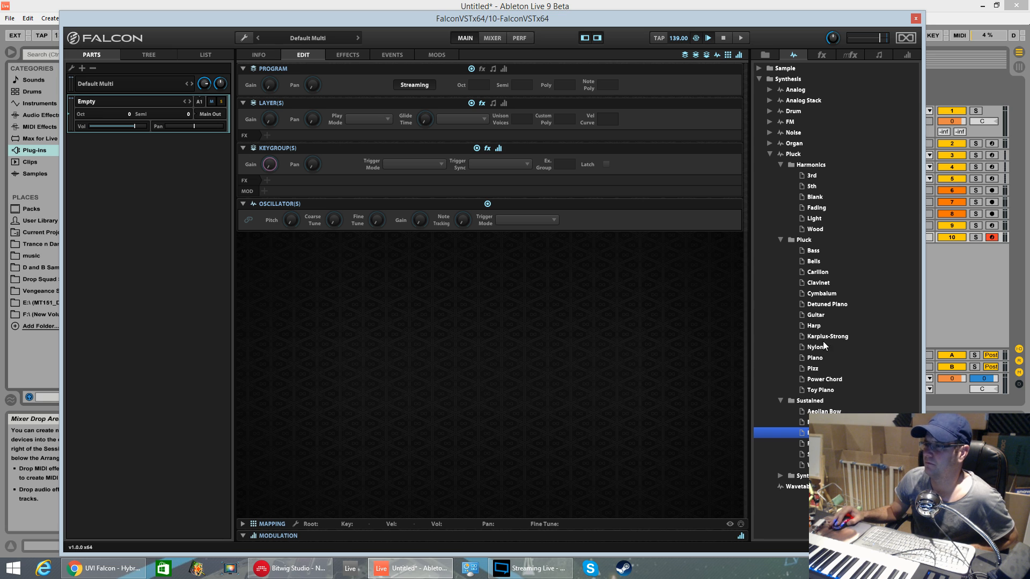
{"action": "left_click", "coordinate": [758, 68]}
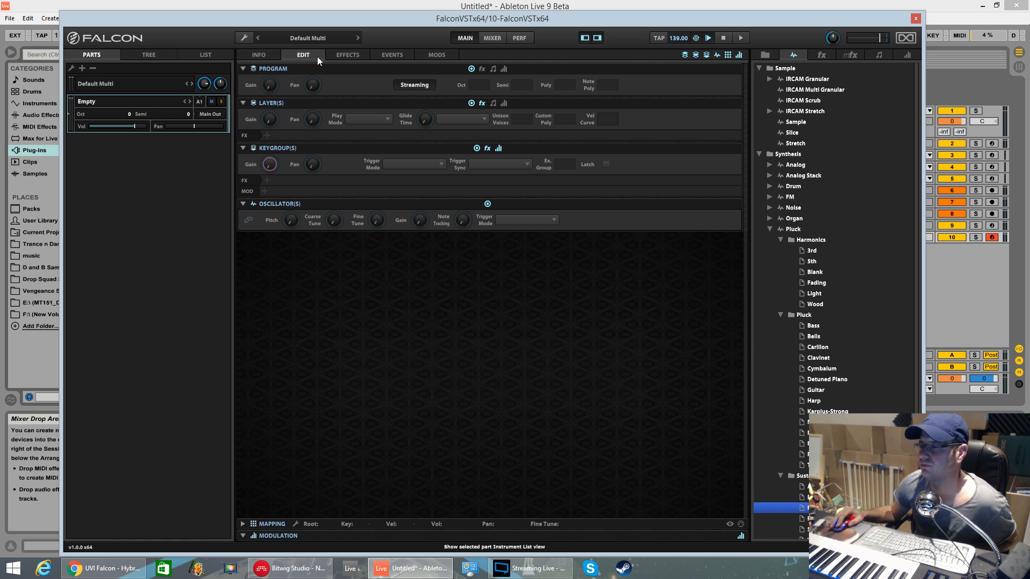
Check the multi and program loading and saving options, and switch to the UVI Falcon page in Chrome.
{"action": "left_click", "coordinate": [240, 40]}
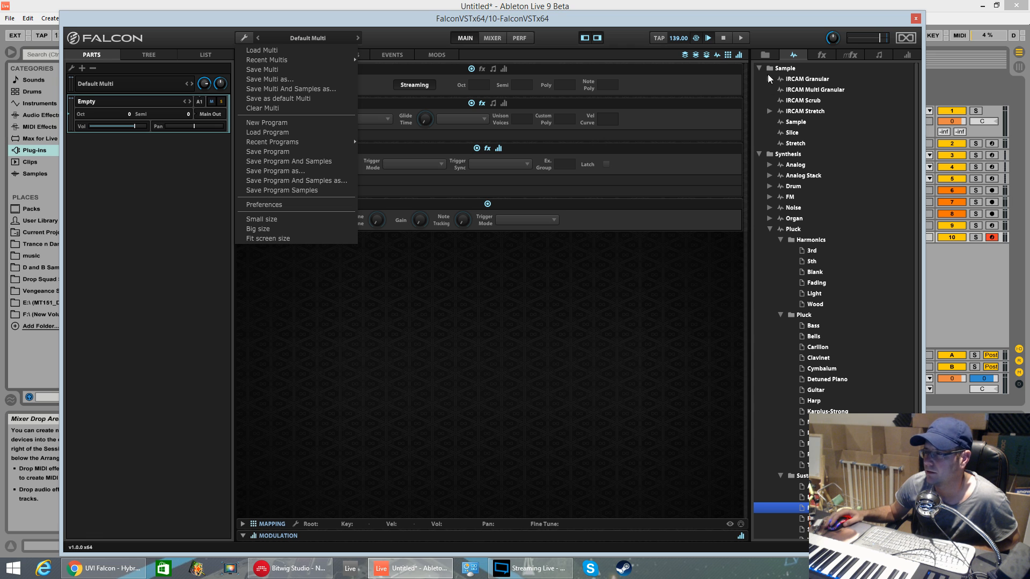
{"action": "left_click", "coordinate": [704, 43]}
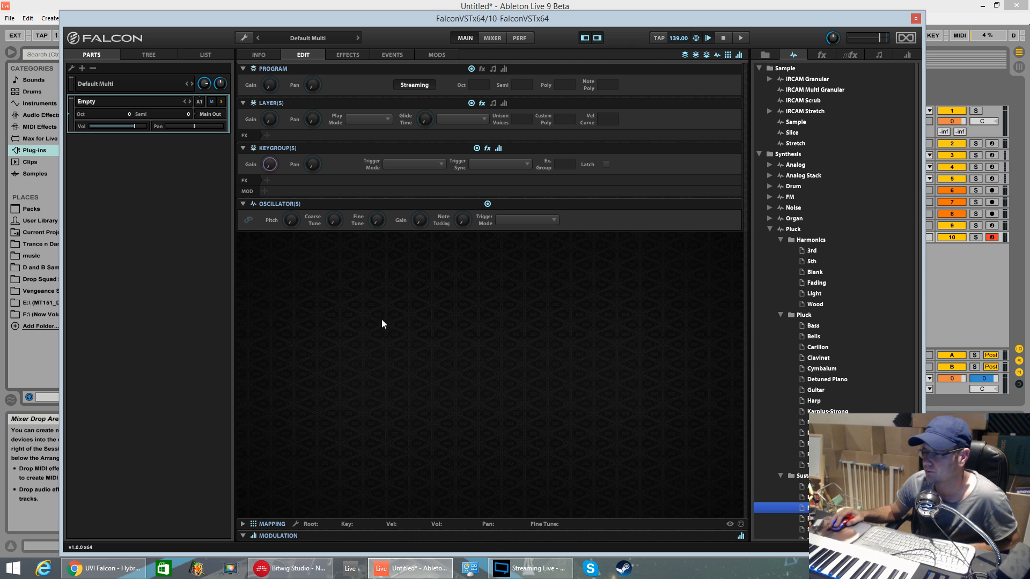
{"action": "mouse_move", "coordinate": [587, 22]}
{"action": "left_mouse_down"}
{"action": "mouse_move", "coordinate": [492, 272]}
{"action": "mouse_move", "coordinate": [533, 444]}
{"action": "mouse_move", "coordinate": [662, 260]}
{"action": "mouse_move", "coordinate": [636, 165]}
{"action": "mouse_move", "coordinate": [631, 52]}
{"action": "mouse_move", "coordinate": [600, 18]}
{"action": "left_mouse_up"}
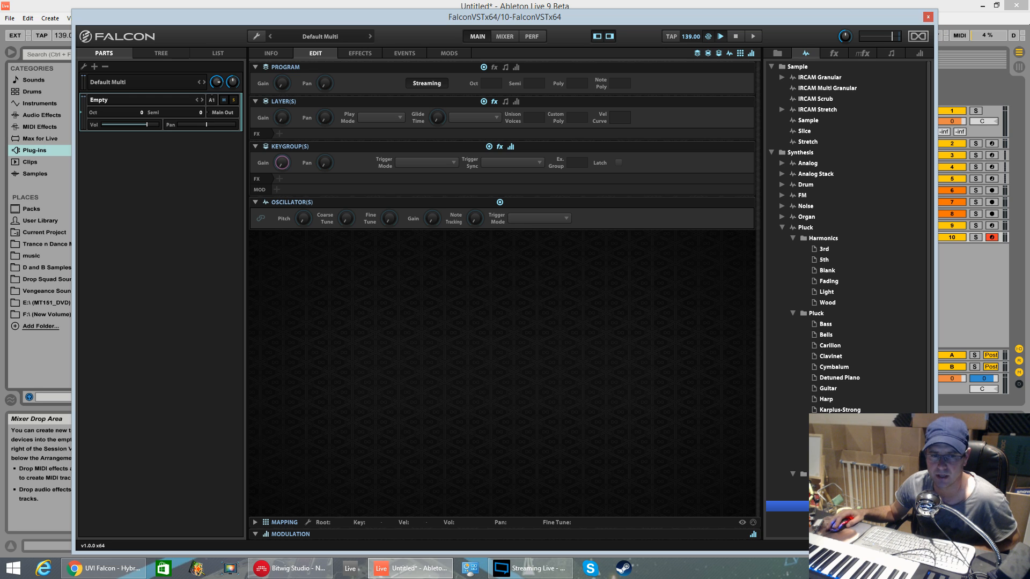
{"action": "key", "text": "alt+Tab"}
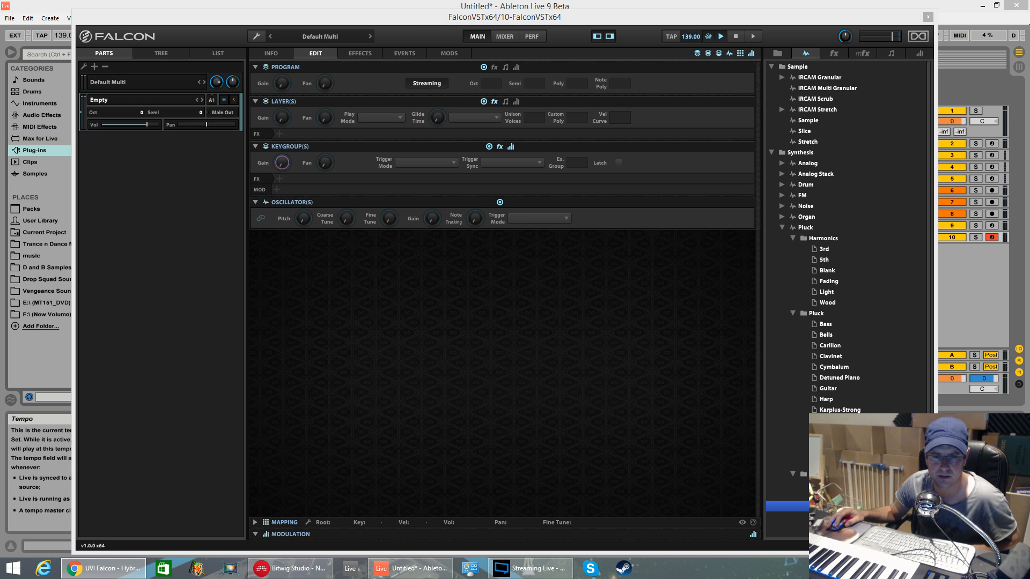